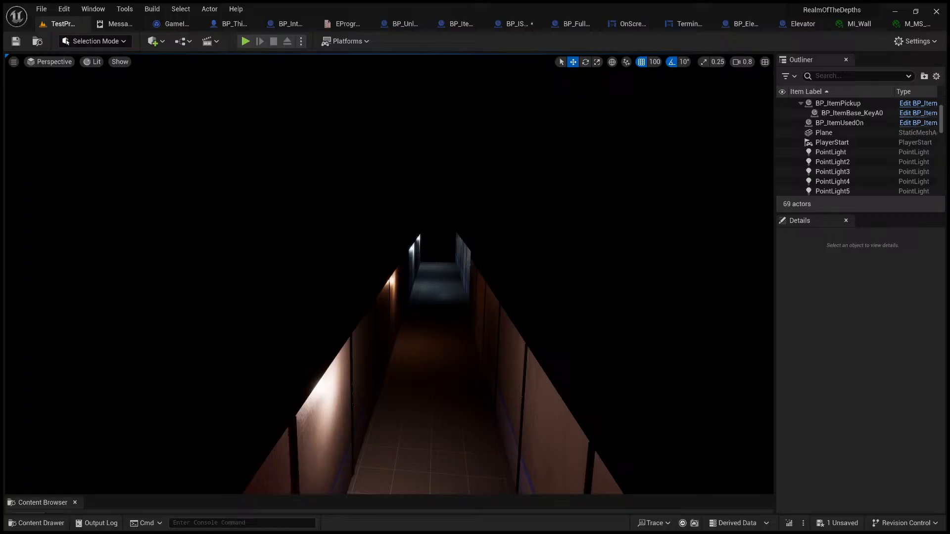
- Select the WallJoint1 strip between the first panels of the corridor wall and examine its surface up close
key("s")
right_click_drag(443, 290, 357, 294)
key("w")
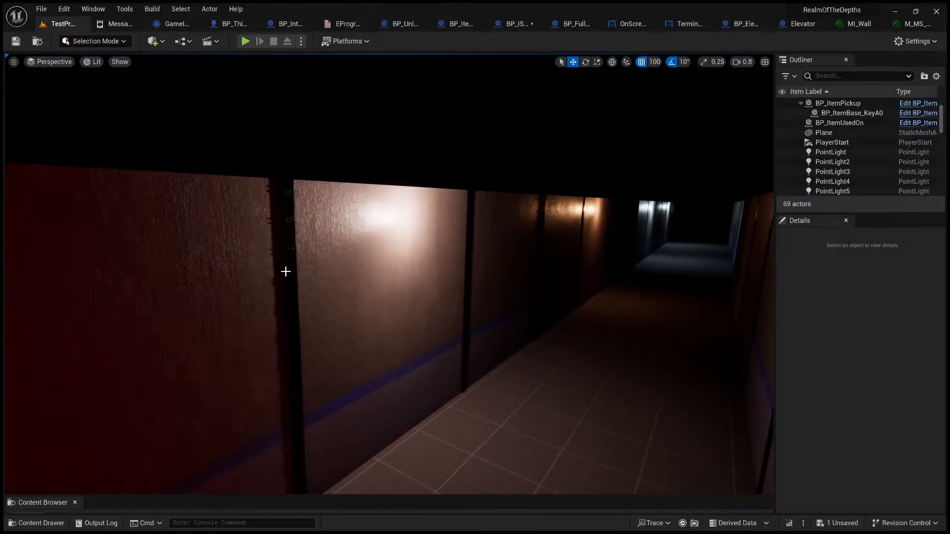
left_click(291, 269)
key("f")
key("w")
right_click_drag(291, 269, 371, 320)
scroll(317, 269, "down", 3)
key("s")
key("s")
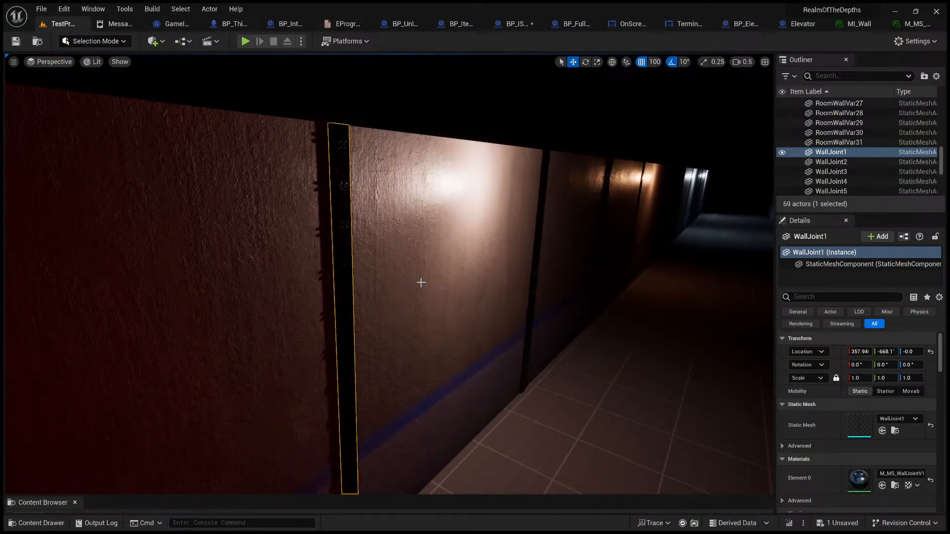
- Examine the selected wall joint and its neighbours along the whole corridor, from the entrance and closer to the wall
key("s")
right_click_drag(435, 283, 452, 269)
key("s")
key("w")
key("s")
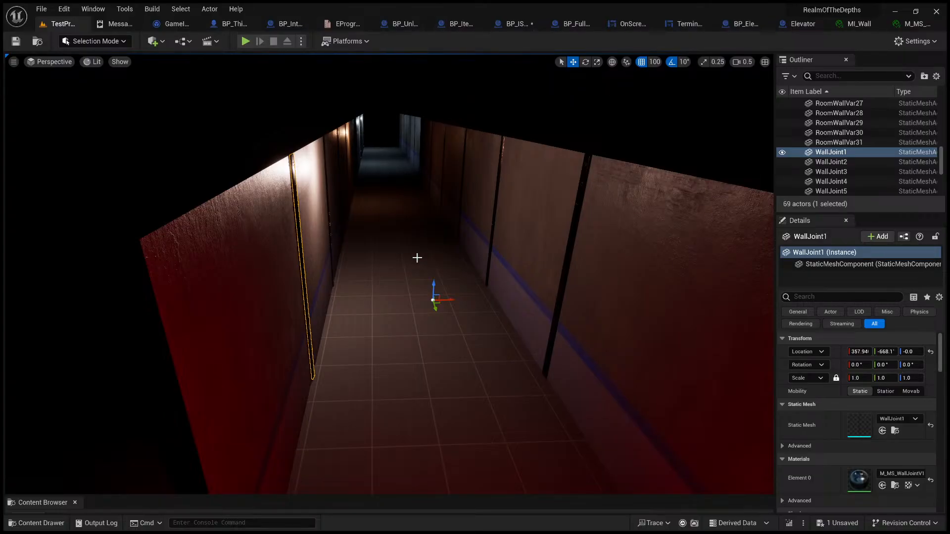
scroll(448, 296, "down", 5)
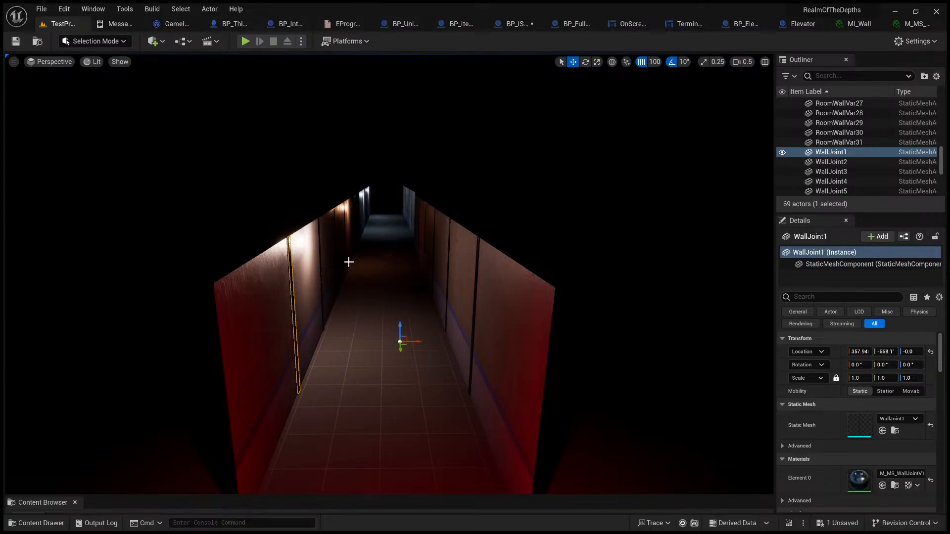
mouse_move(357, 235)
right_mouse_down()
mouse_move(341, 254)
mouse_move(342, 241)
right_mouse_up()
key("w")
key("w")
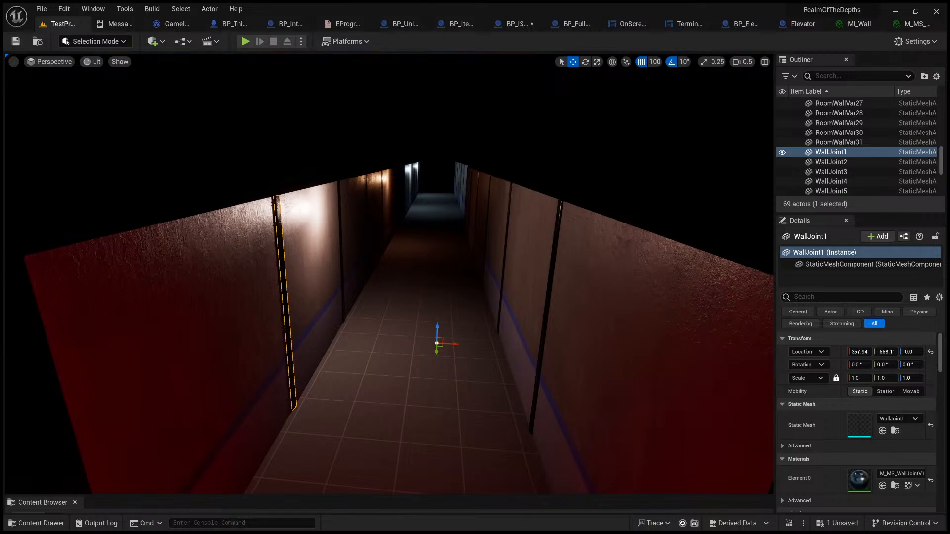
right_click_drag(342, 242, 327, 242)
key("w")
right_click_drag(236, 253, 171, 237)
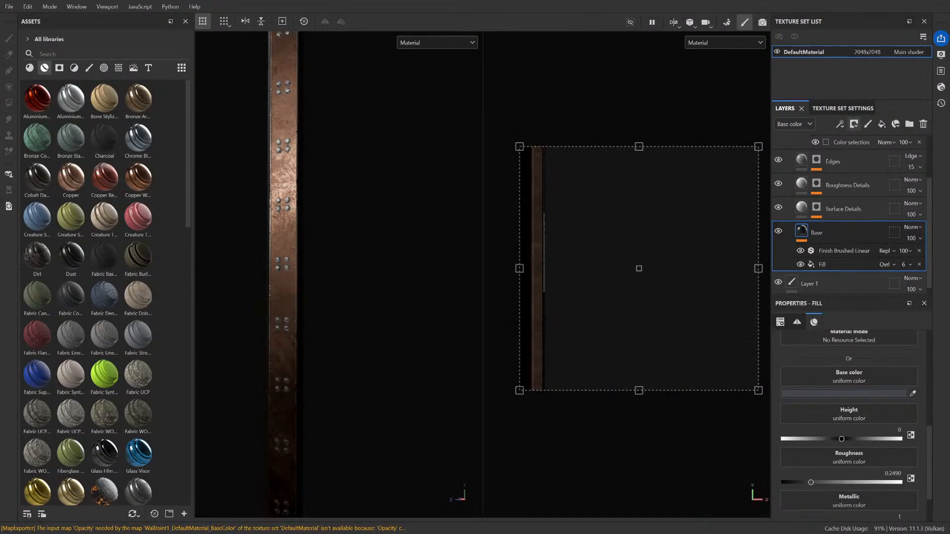
- Switch to Substance 3D Painter and inspect the wall joint's riveted metal material on the model
left_click_drag(290, 224, 278, 197, "alt")
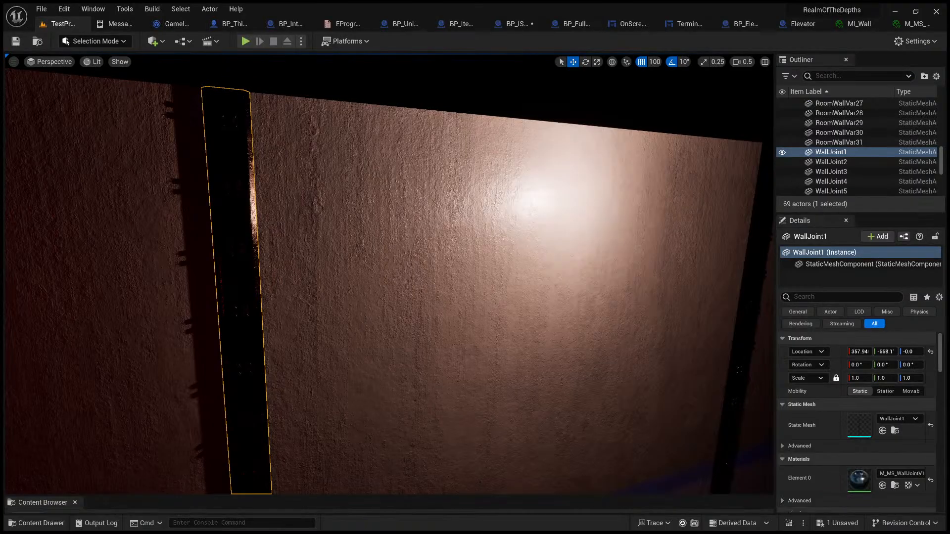
- Switch back to Unreal Editor and turn off Game View so the light and actor icons show in the corridor
mouse_move(466, 243)
right_mouse_down()
mouse_move(577, 240)
mouse_move(419, 246)
mouse_move(475, 233)
mouse_move(472, 248)
mouse_move(467, 240)
right_mouse_up()
key("s")
key("w")
key("q")
key("s")
key("d")
key("g")
key("e")
right_click_drag(419, 210, 420, 240)
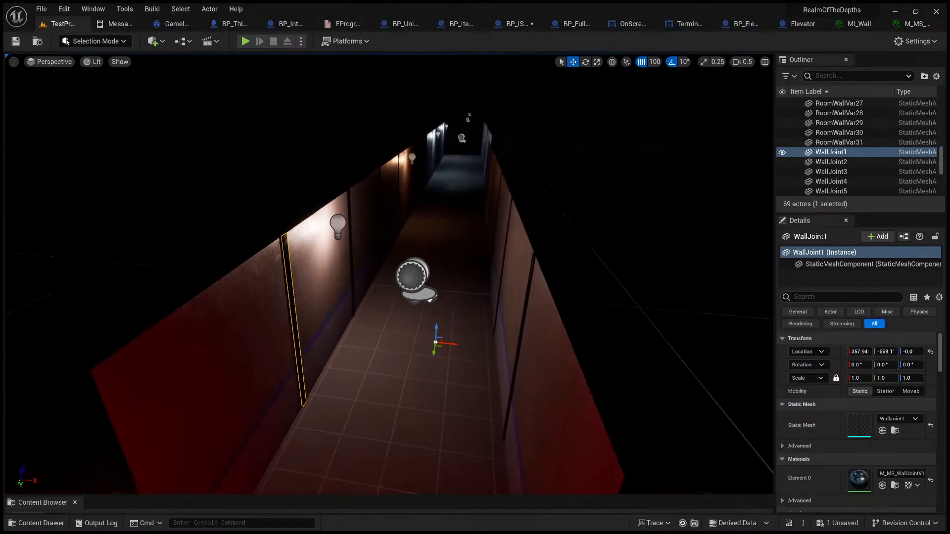
- Delete the PointLight that overlaps PointLight4 beside the corridor wall near the first wall joint
right_click_drag(396, 193, 398, 207)
key("a")
key("w")
mouse_move(443, 272)
right_mouse_down()
mouse_move(446, 260)
mouse_move(434, 253)
mouse_move(445, 253)
mouse_move(427, 275)
right_mouse_up()
key("s")
left_click(326, 247)
right_click_drag(326, 247, 373, 274)
key("f")
key("s")
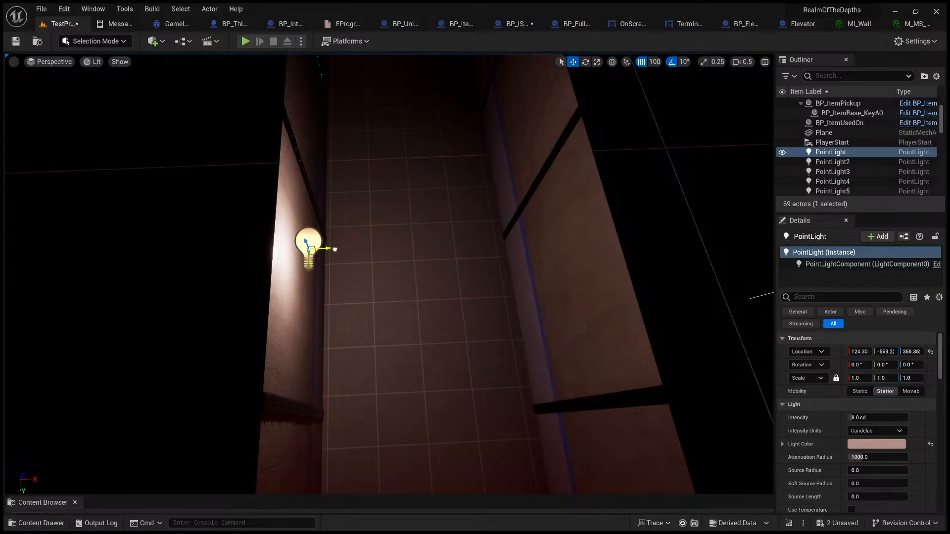
left_click_drag(335, 249, 443, 247)
right_click_drag(391, 269, 381, 222)
key("s")
key("Delete")
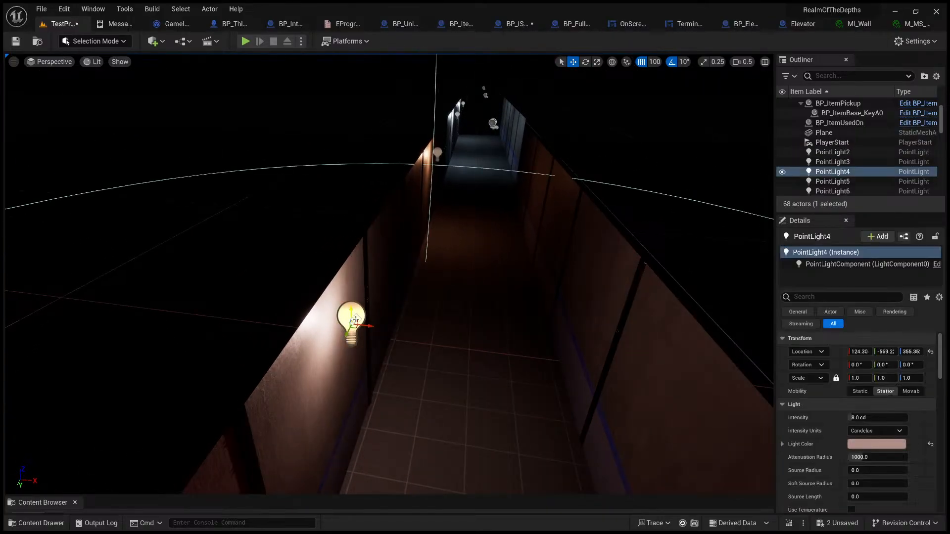
- Move PointLight4 away from the wall into the middle of the corridor, to X about 324.3
left_click(354, 324)
left_click_drag(370, 326, 557, 366)
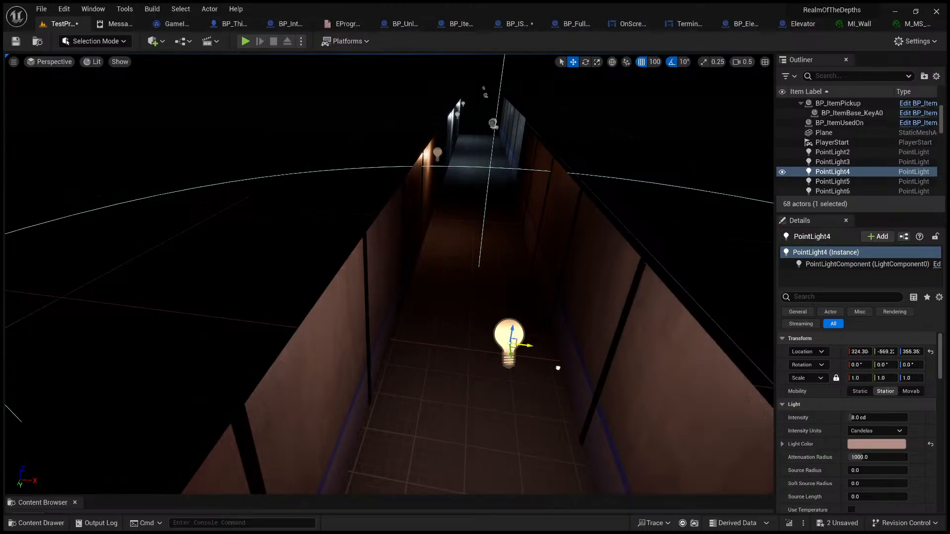
- Play-test from the corridor floor and examine how the centred light falls on both walls and their joints
right_click_drag(558, 367, 411, 430)
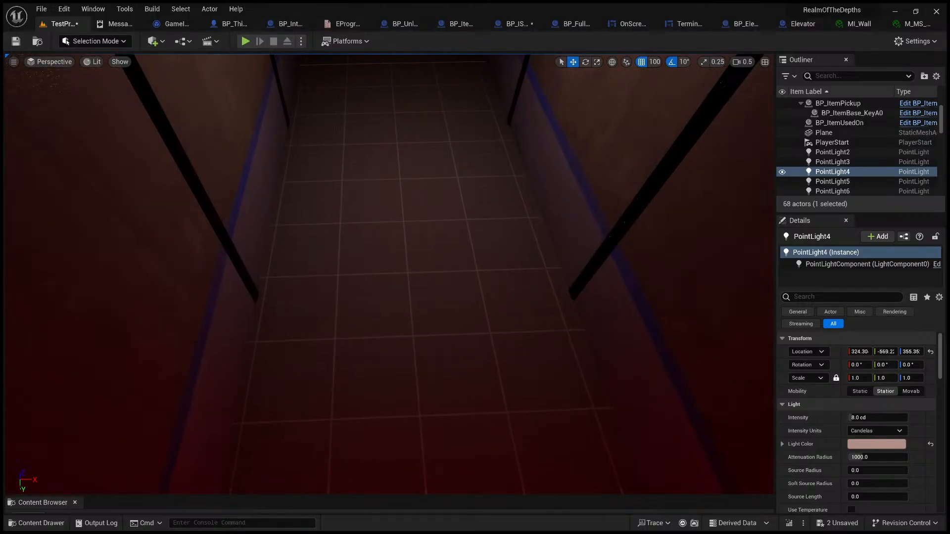
left_click(400, 385)
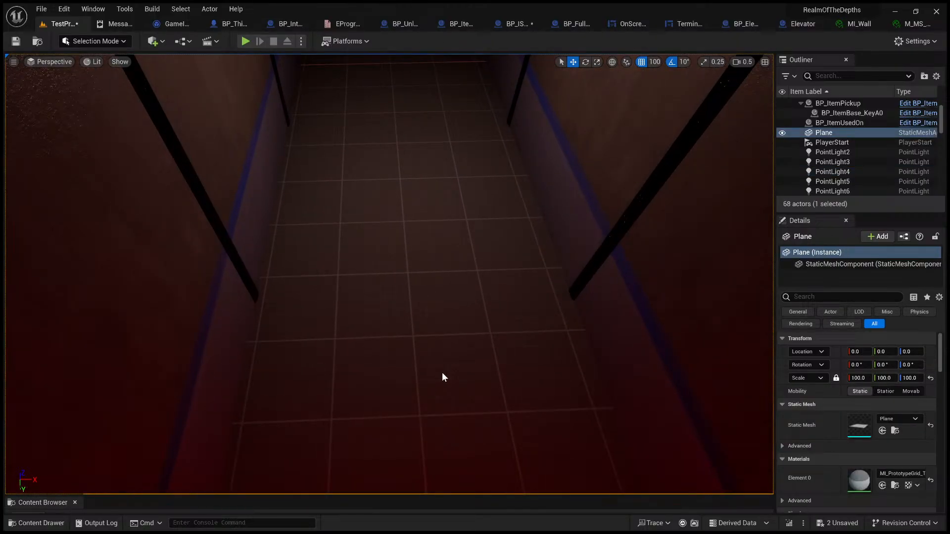
key("alt+p")
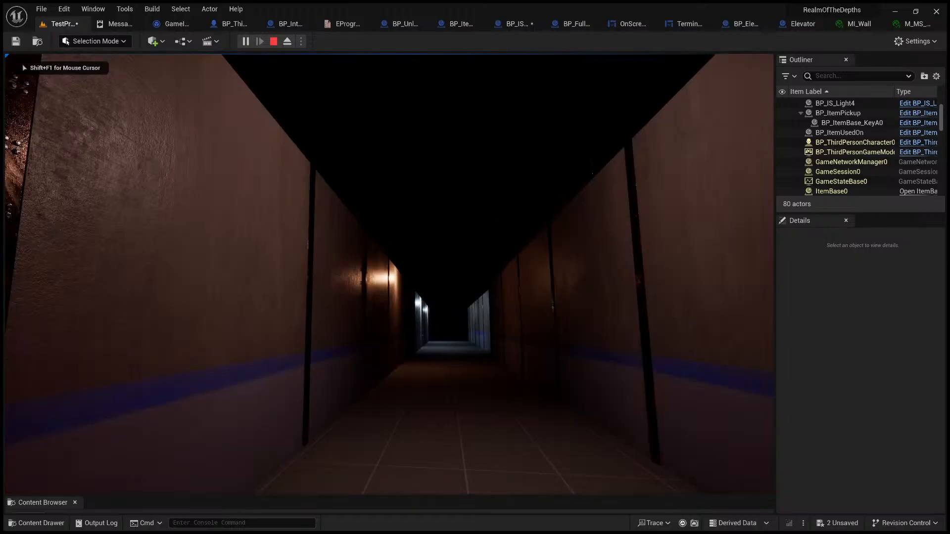
key("w")
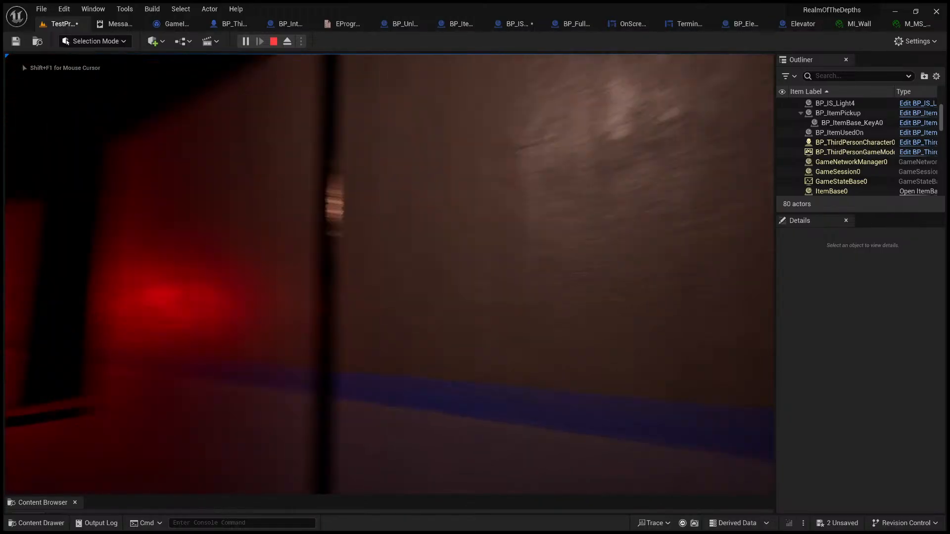
key("a")
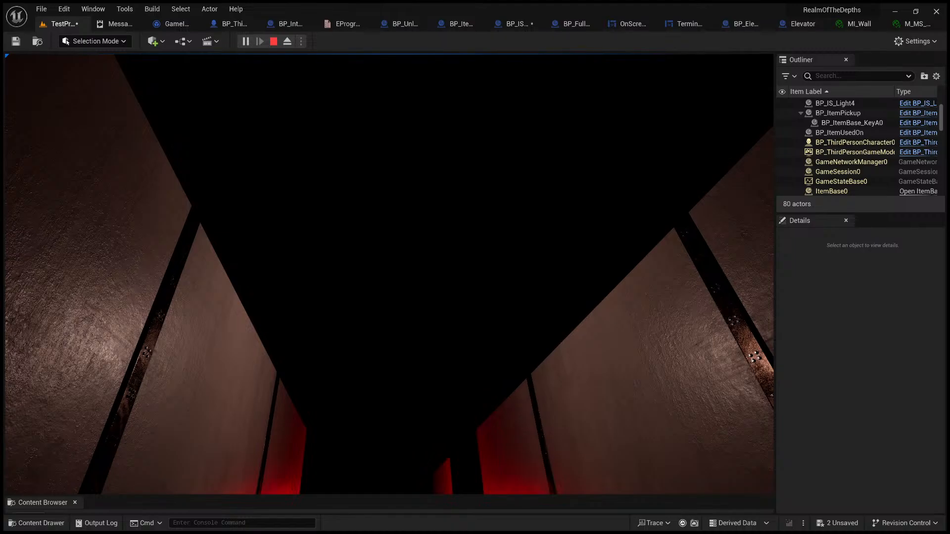
key("w")
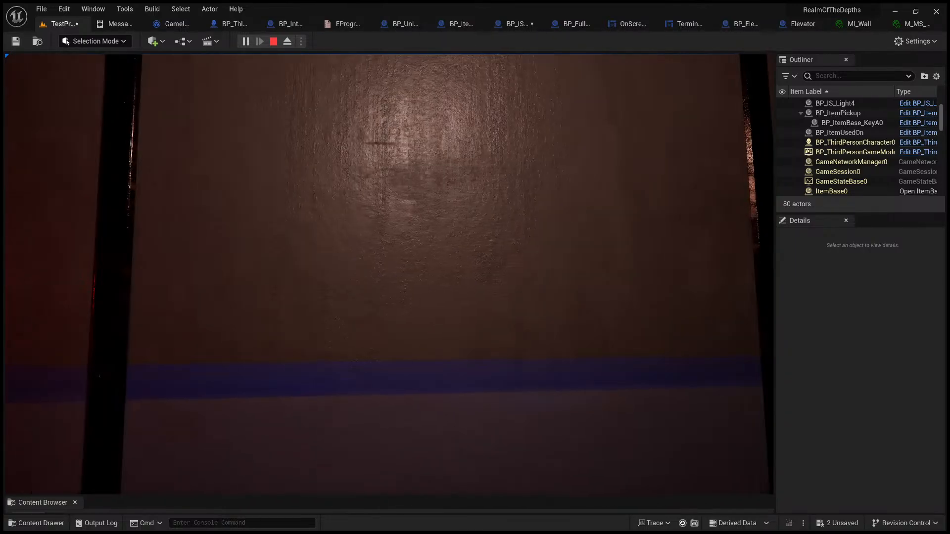
key("w")
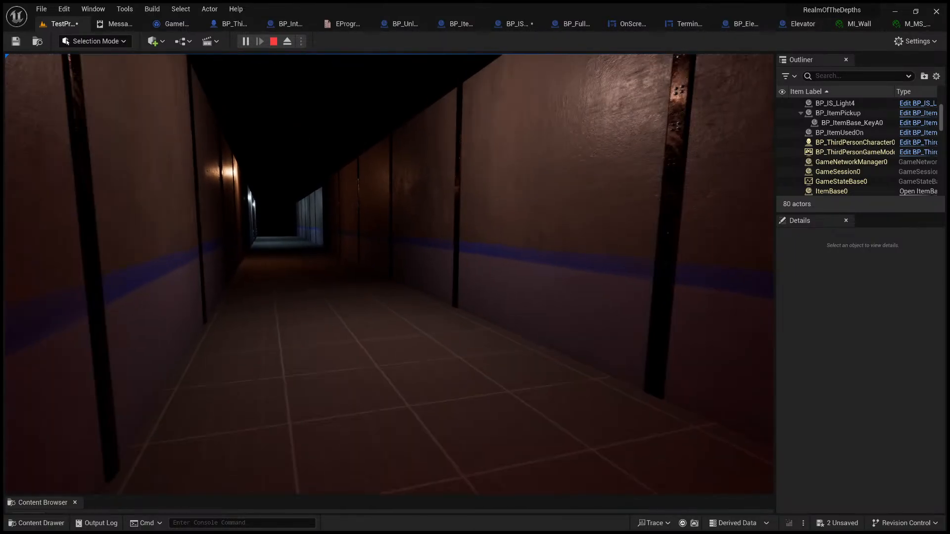
key("d")
key("Escape")
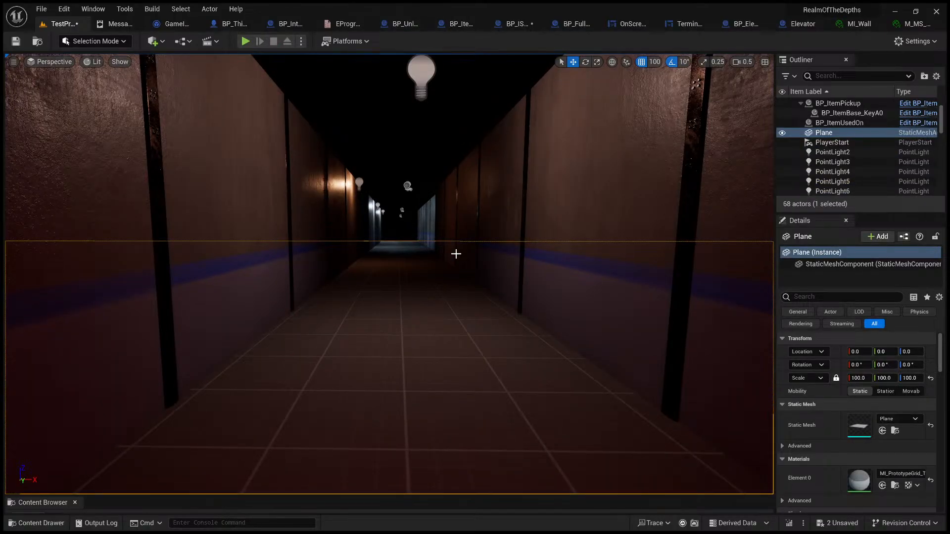
- Undo the move of PointLight4 into the middle of the corridor
key("ctrl+z")
key("ctrl+z")
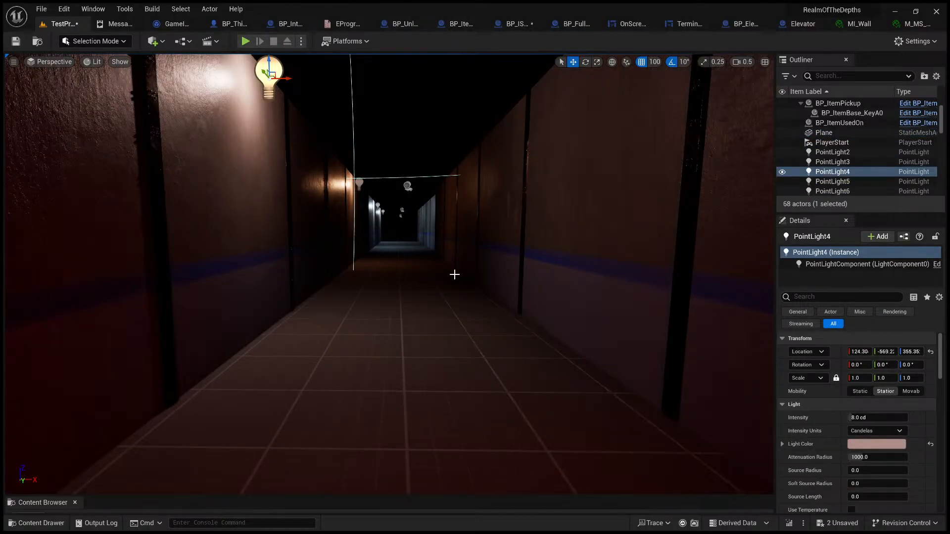
- Play-test the level again and inspect the wall panel and joints lit by the wall-side PointLight4
key("s")
right_click_drag(427, 271, 427, 272)
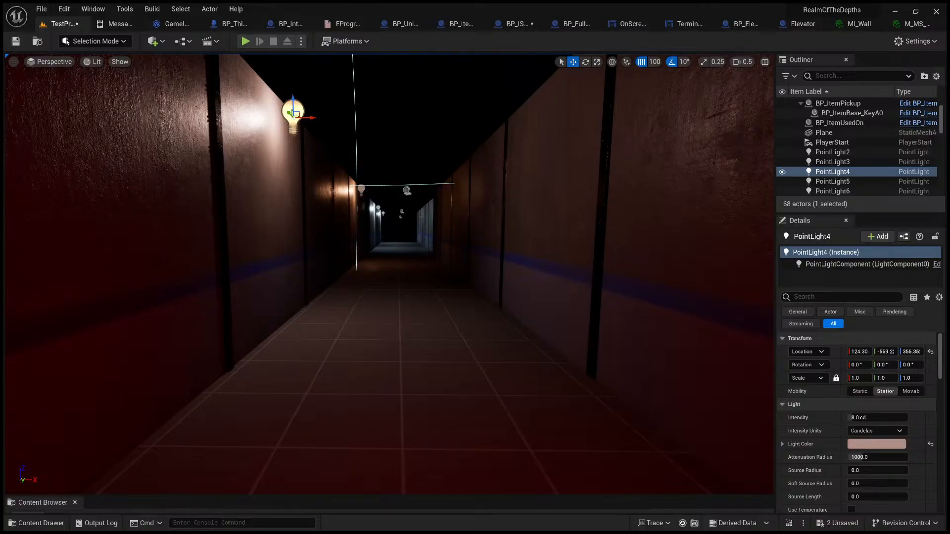
left_click(441, 428)
key("alt+p")
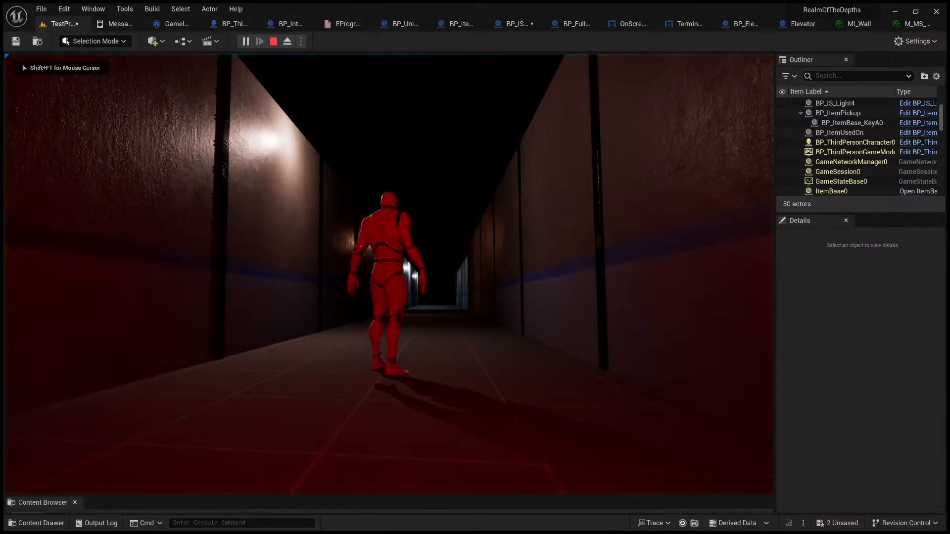
key("w")
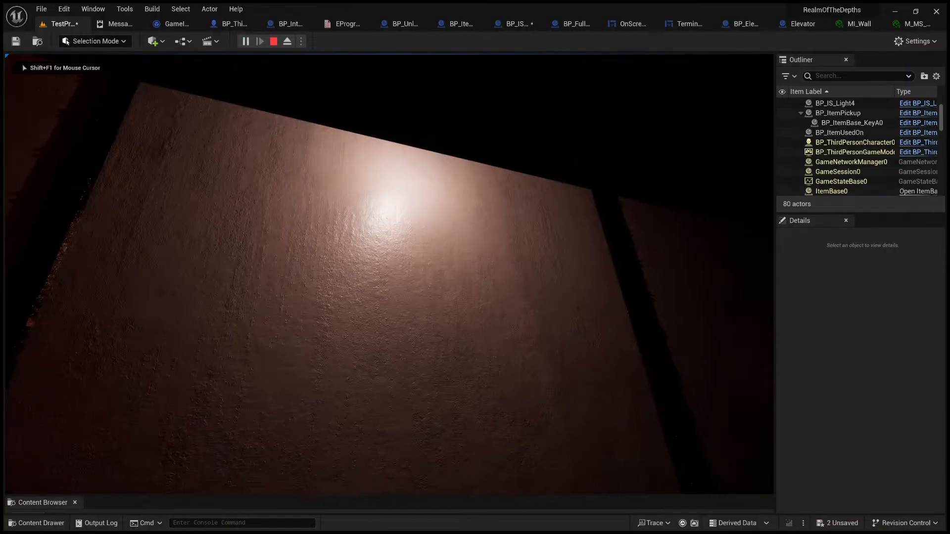
key("Escape")
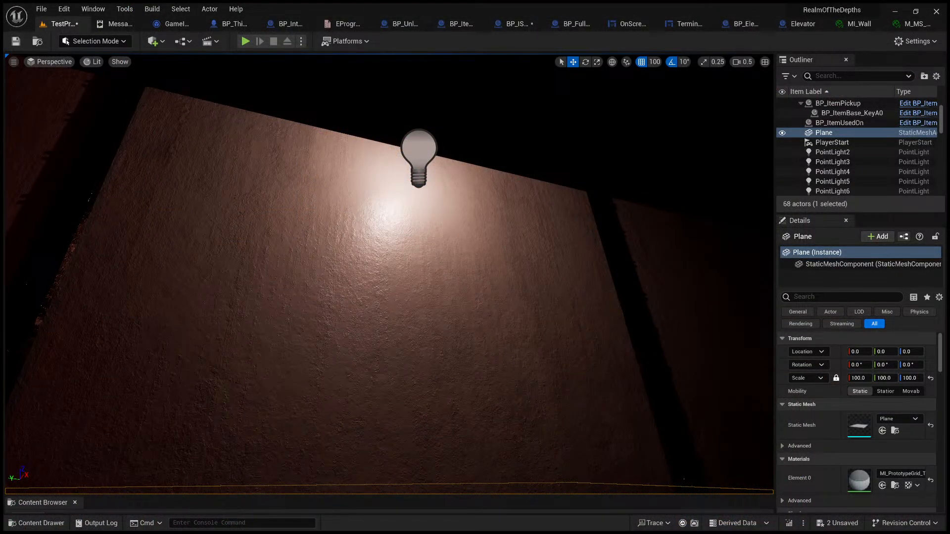
- Play-test from the corridor floor and walk past the orange-lit panels, checking the light on the wall joints
right_click_drag(456, 129, 548, 192)
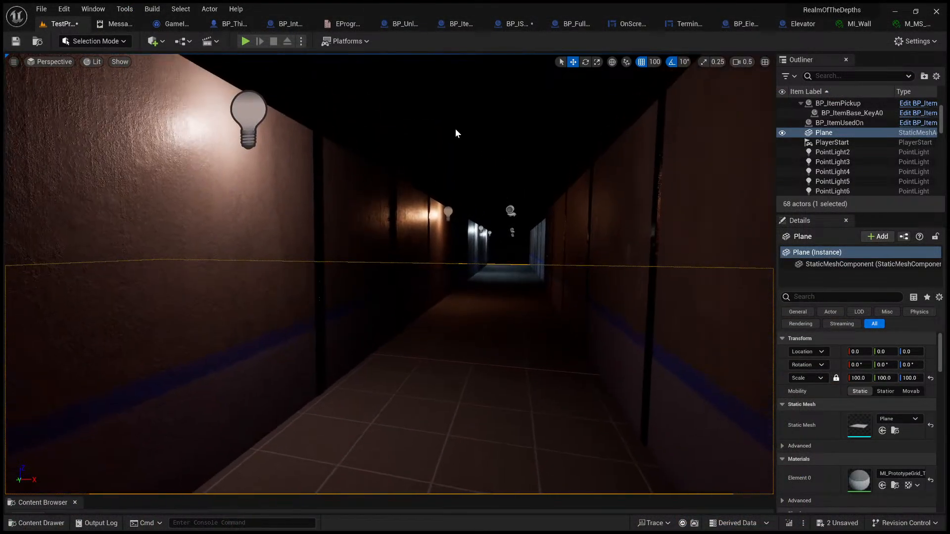
left_click(456, 143)
key("s")
right_click_drag(450, 212, 435, 231)
key("s")
key("d")
key("w")
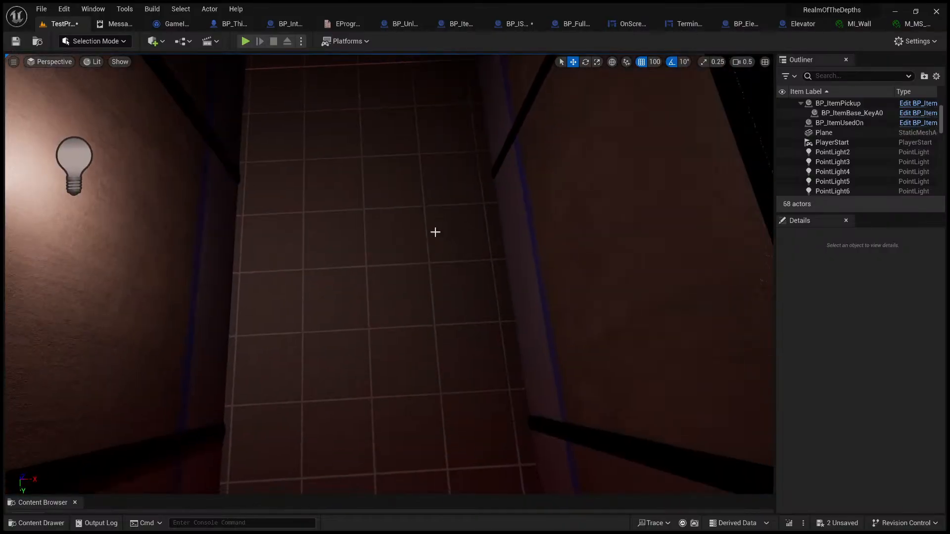
left_click(407, 419)
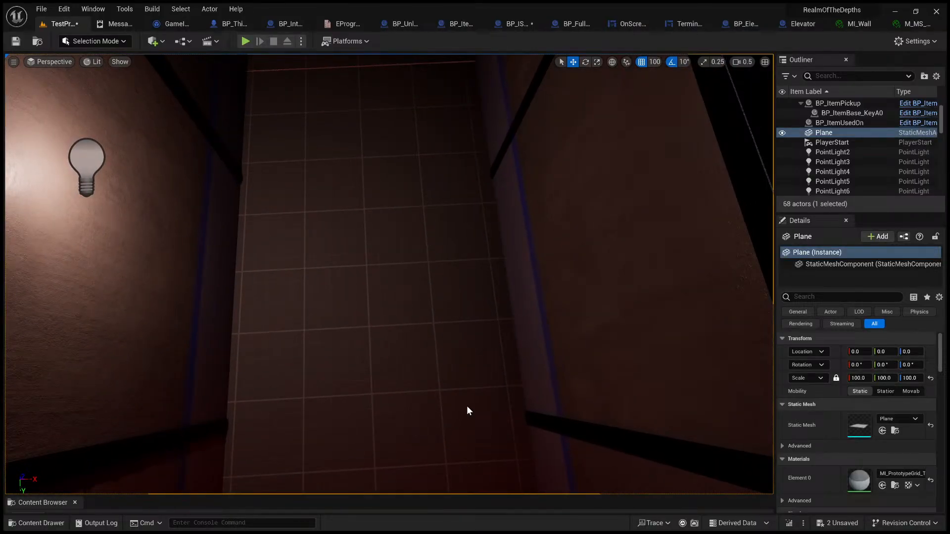
key("alt+p")
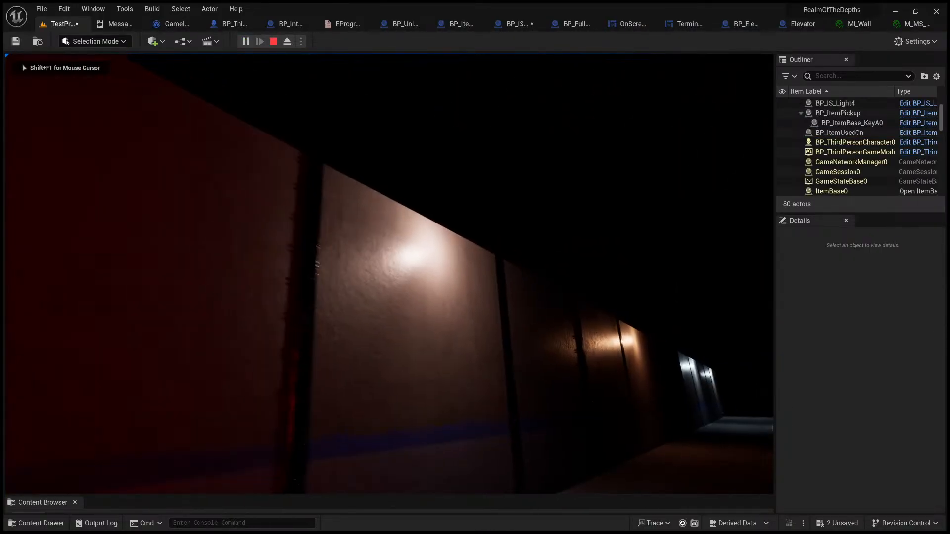
key("w")
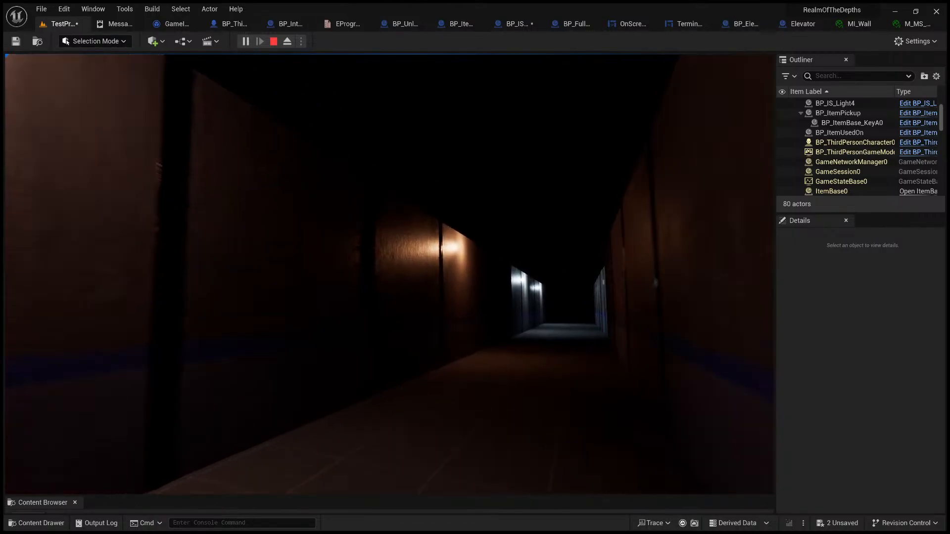
key("w")
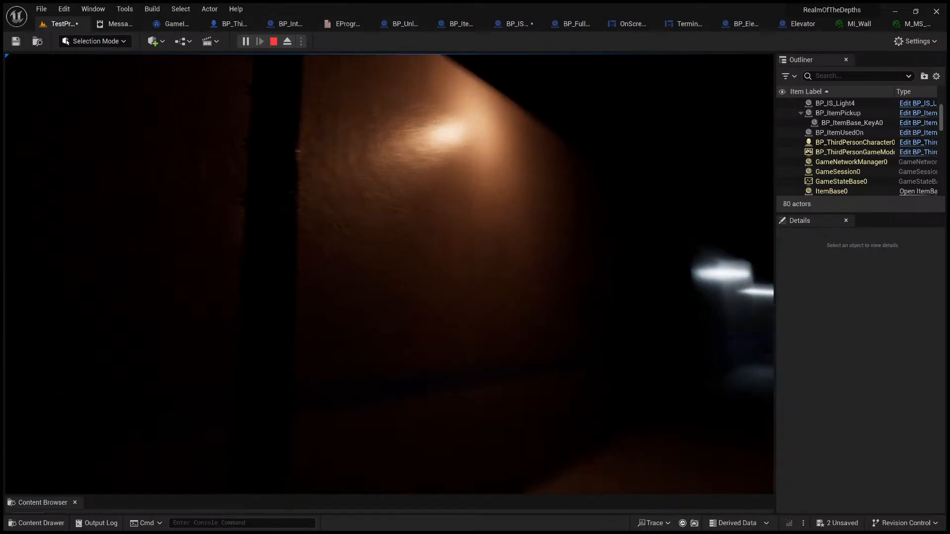
key("d")
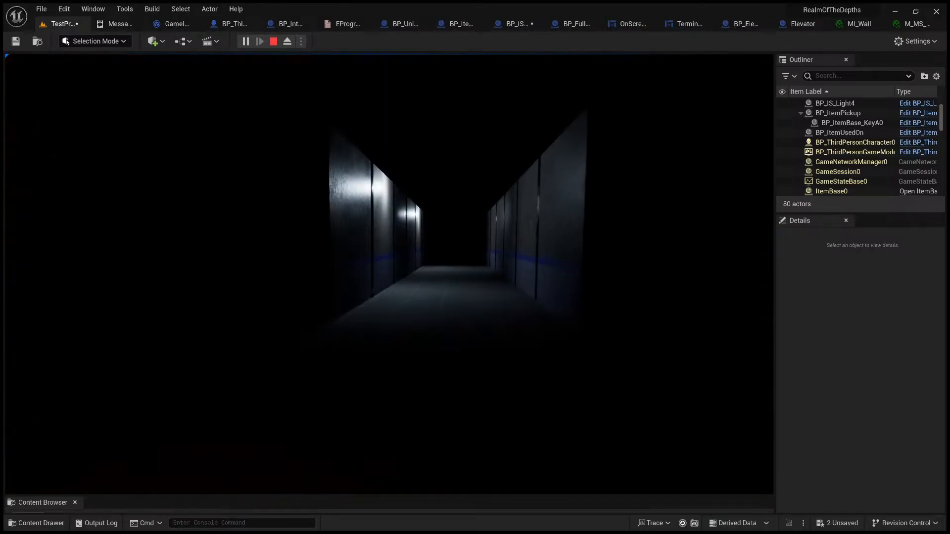
- Walk through the blue-lit far section and back to the red-lit end, checking the walls and joints
key("w")
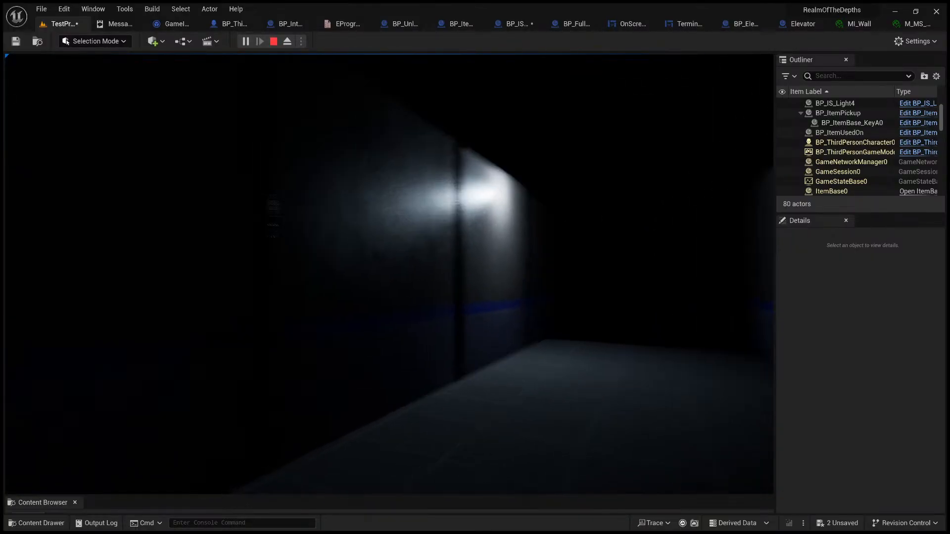
key("w")
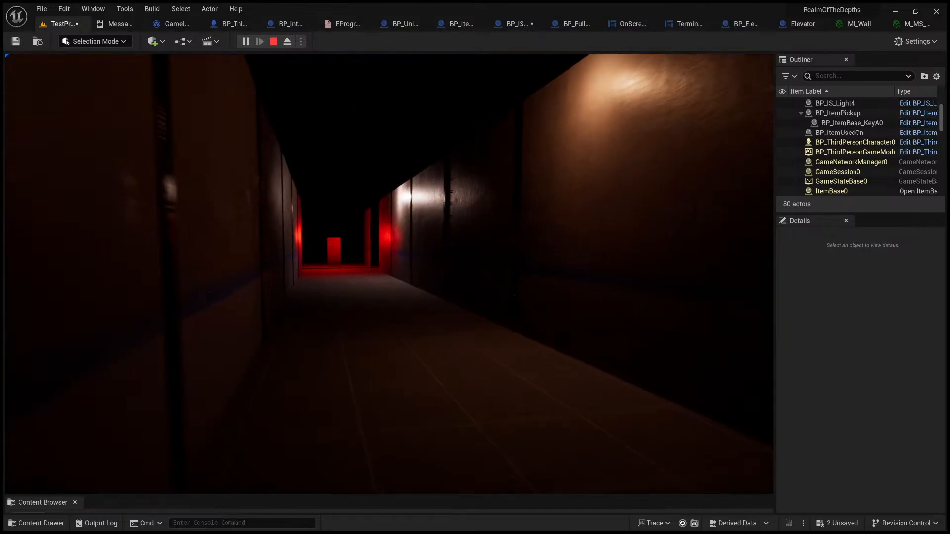
key("w")
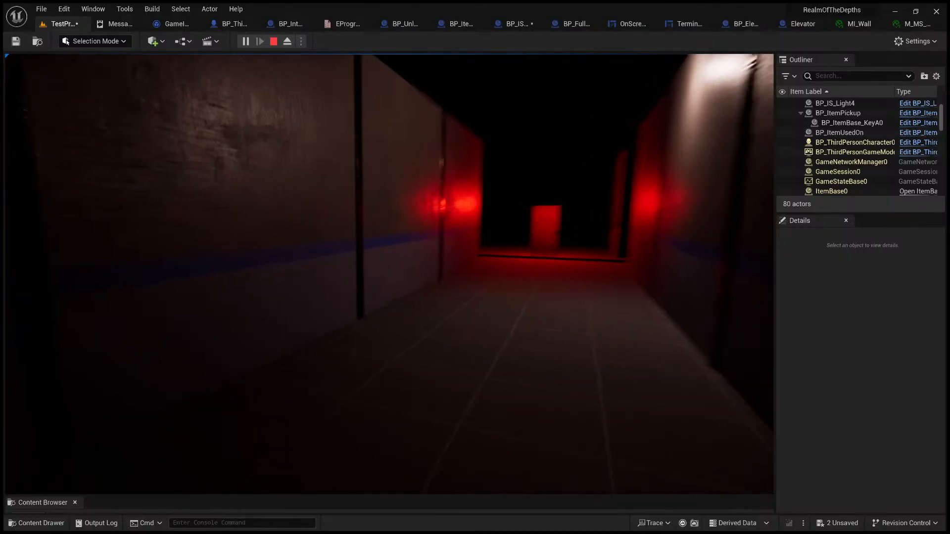
key("w")
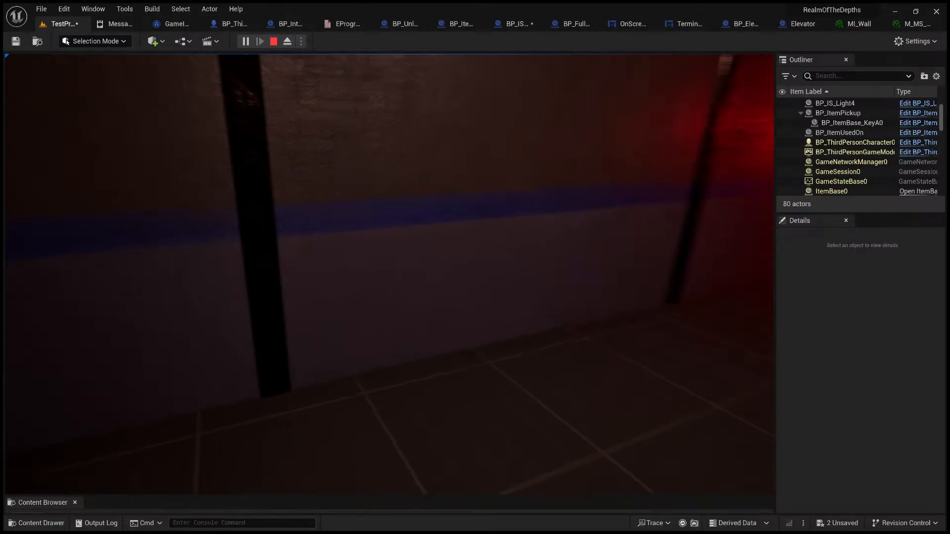
- Walk from the red-lit end through the orange-lit section to the blue-lit section and back, checking the light on the wall joints
key("s")
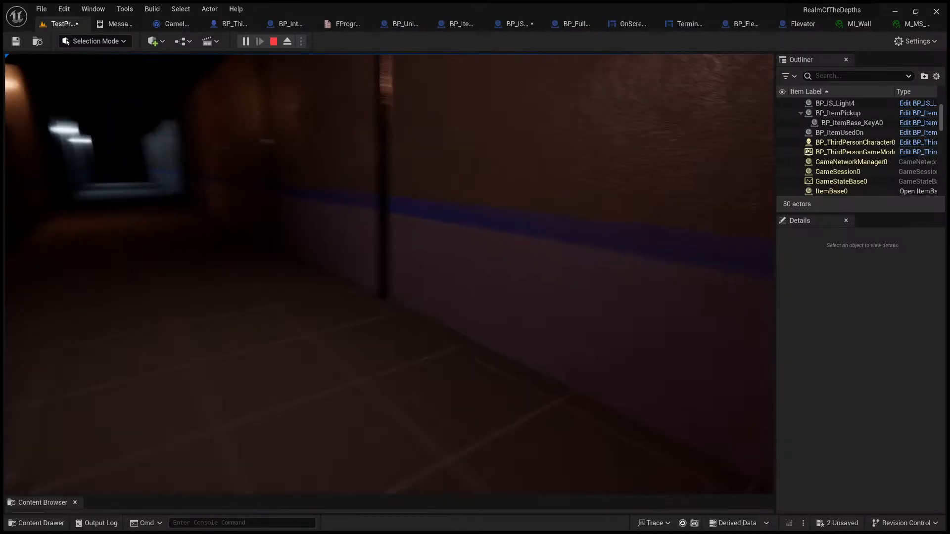
key("w")
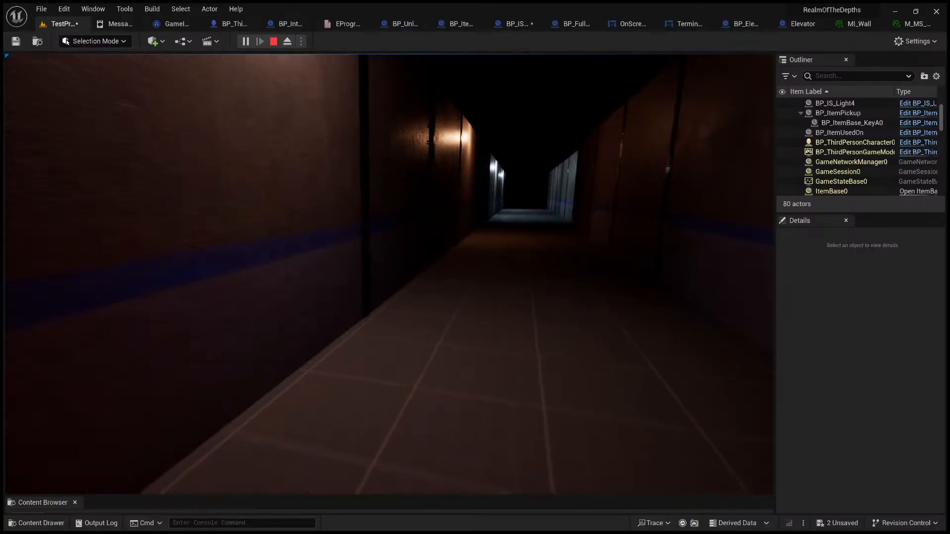
key("s")
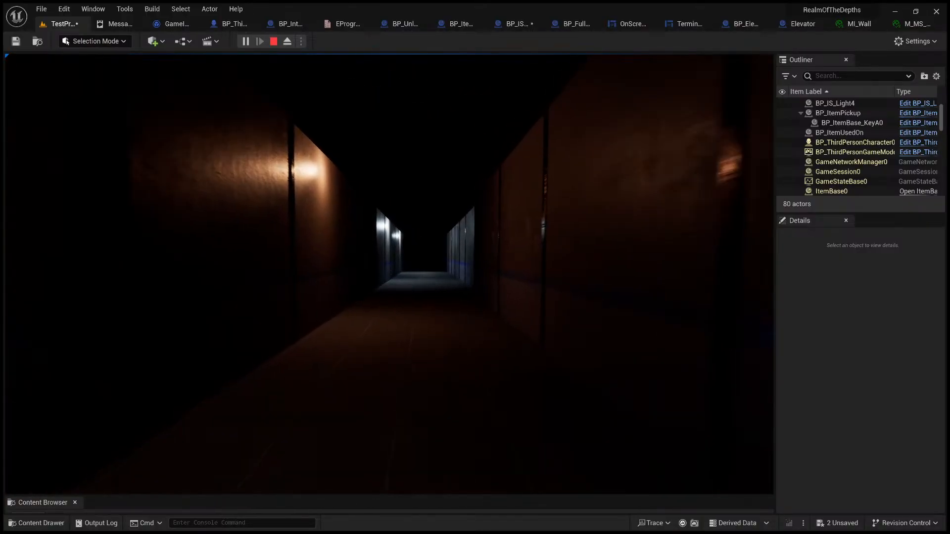
key("w")
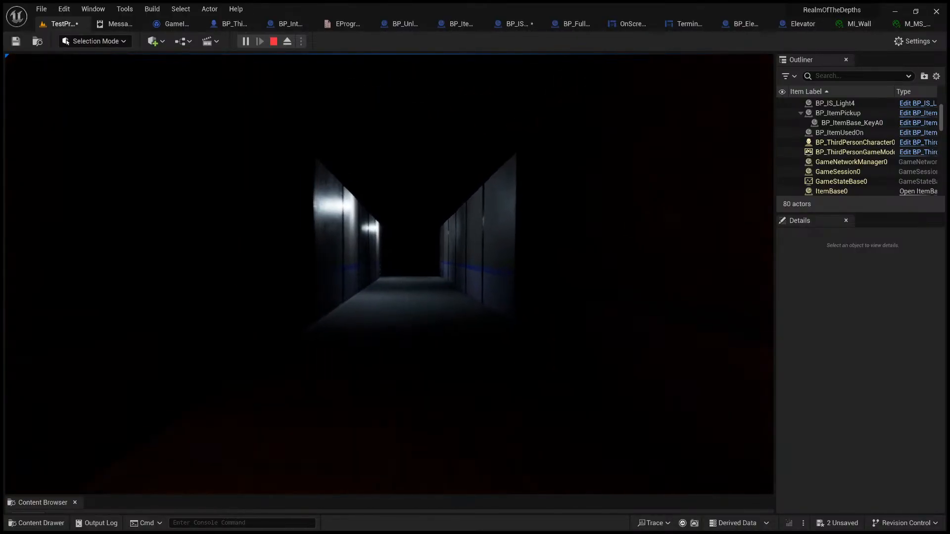
key("w")
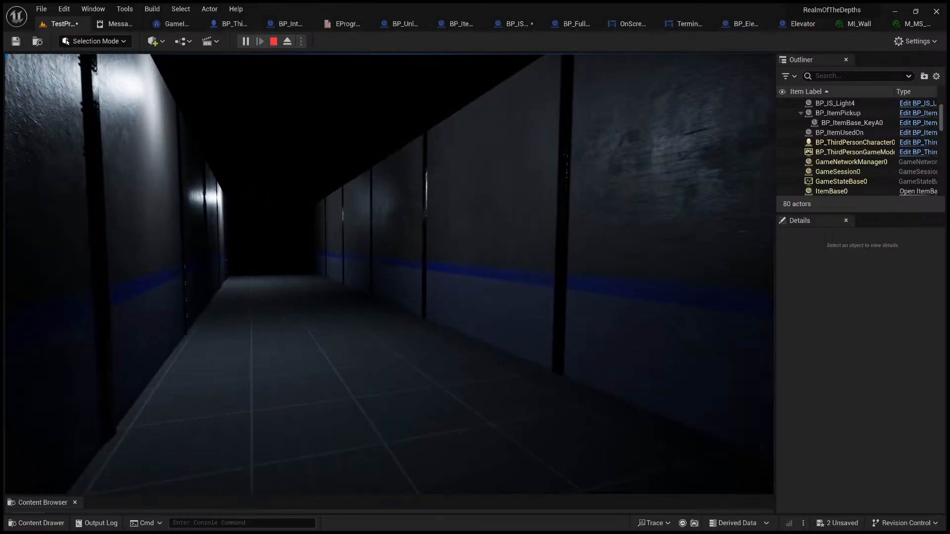
key("w")
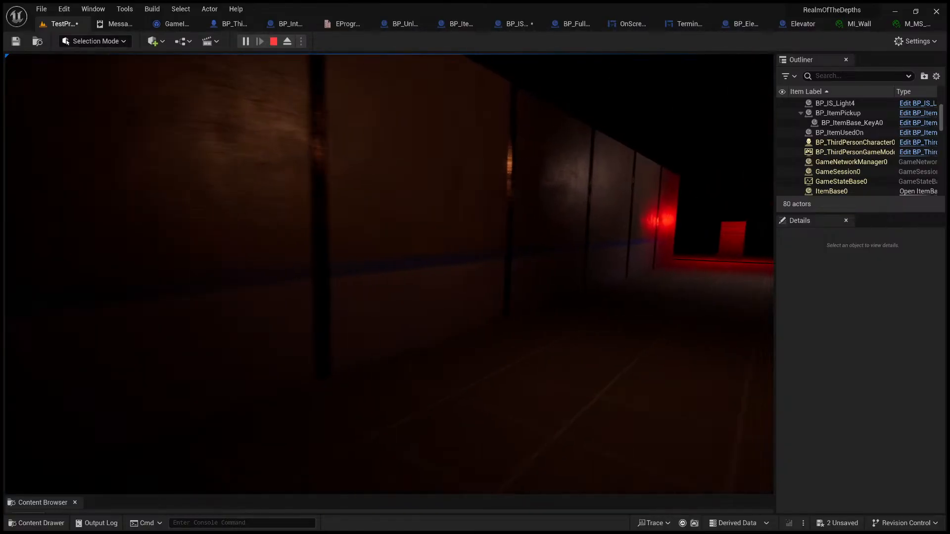
key("w")
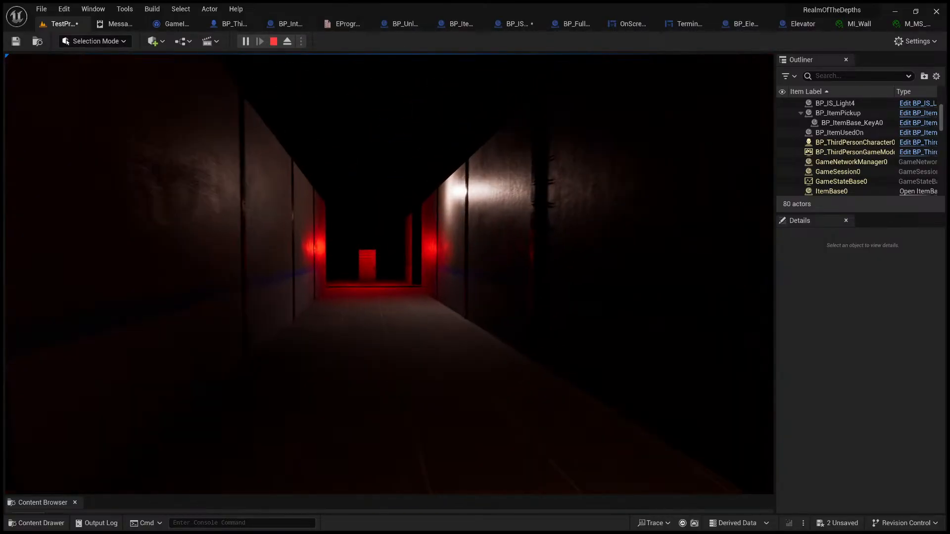
key("w")
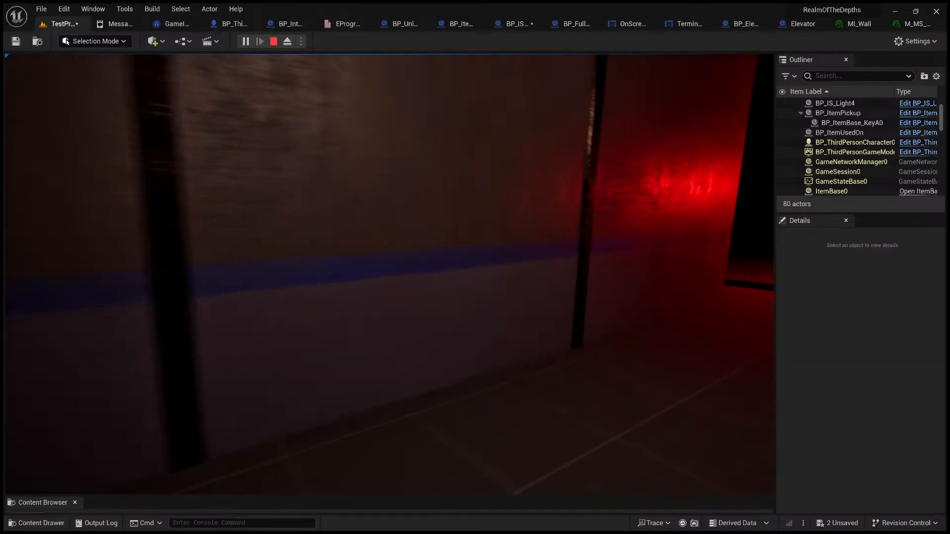
- Walk once more from the red-lit end past the orange-lit panels towards the blue-lit section, and end the play-test
key("s")
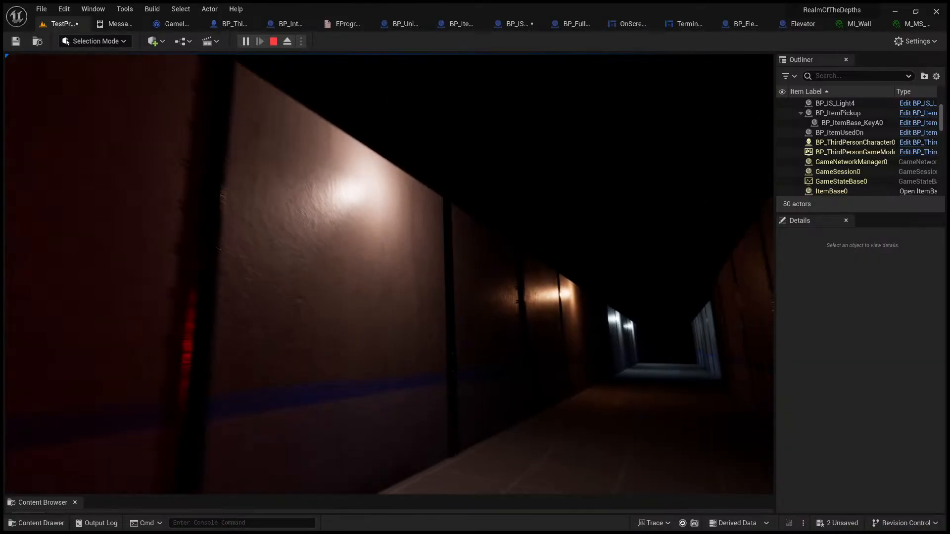
key("w")
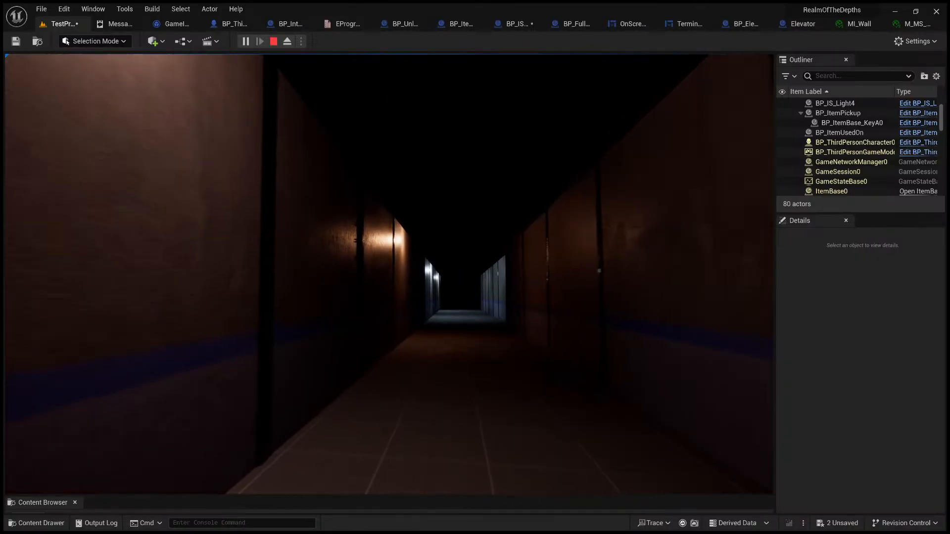
key("w")
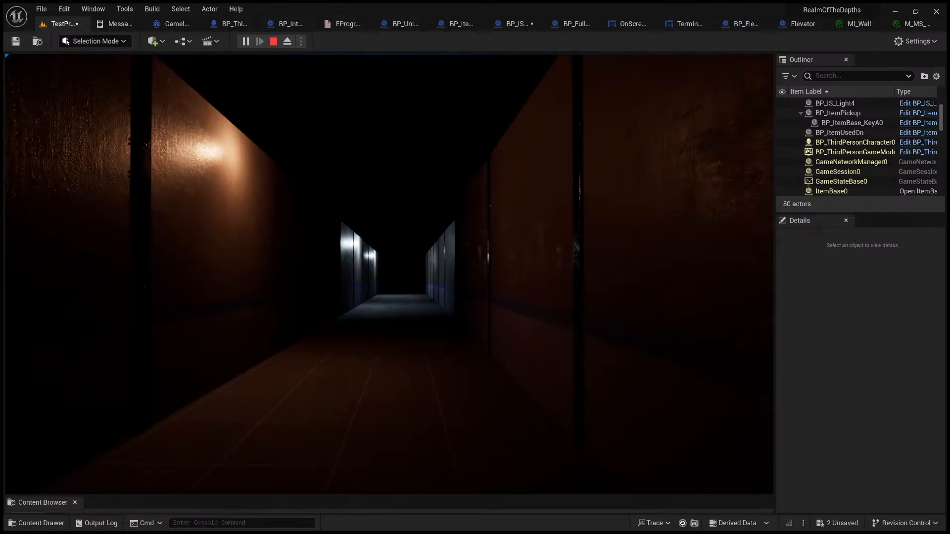
key("w")
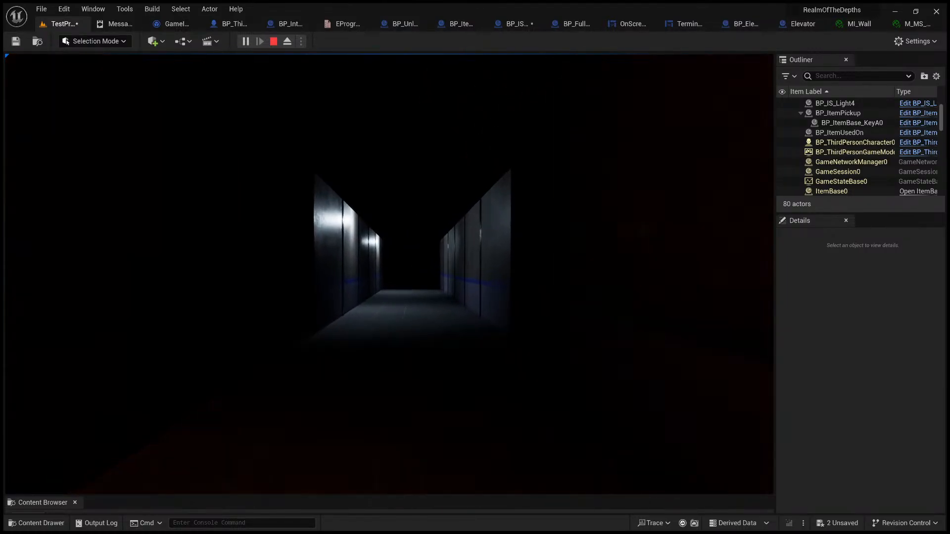
key("Escape")
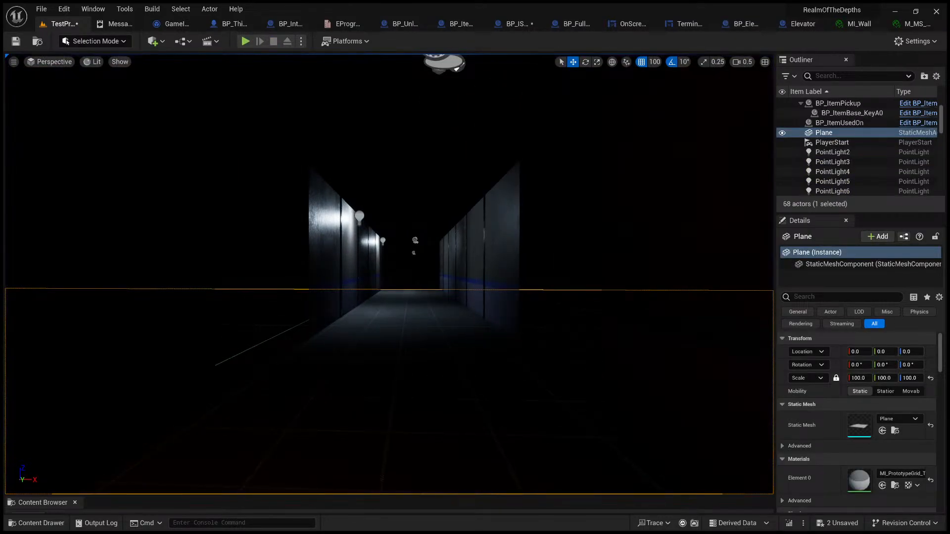
- Switch to the level map in GIMP and make the Background layer active for drawing
key("alt+Tab")
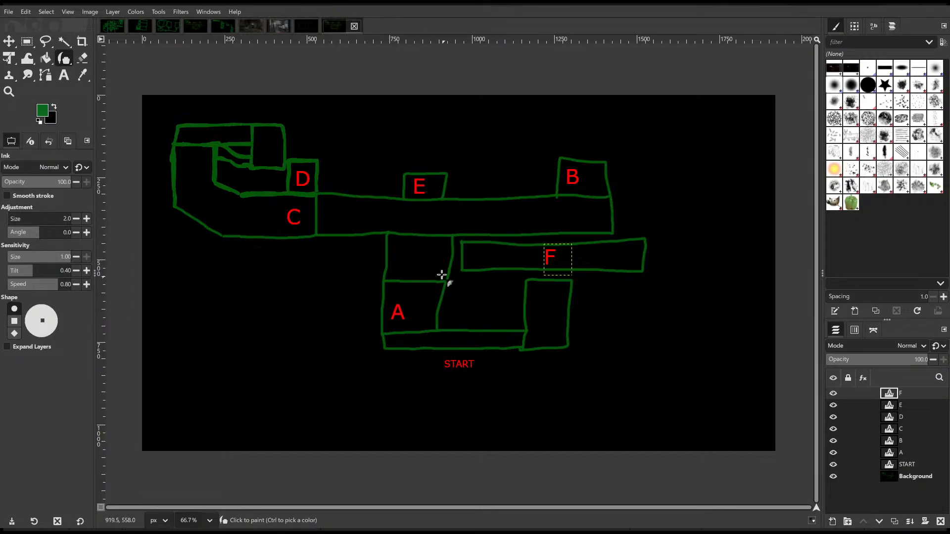
left_click(366, 273)
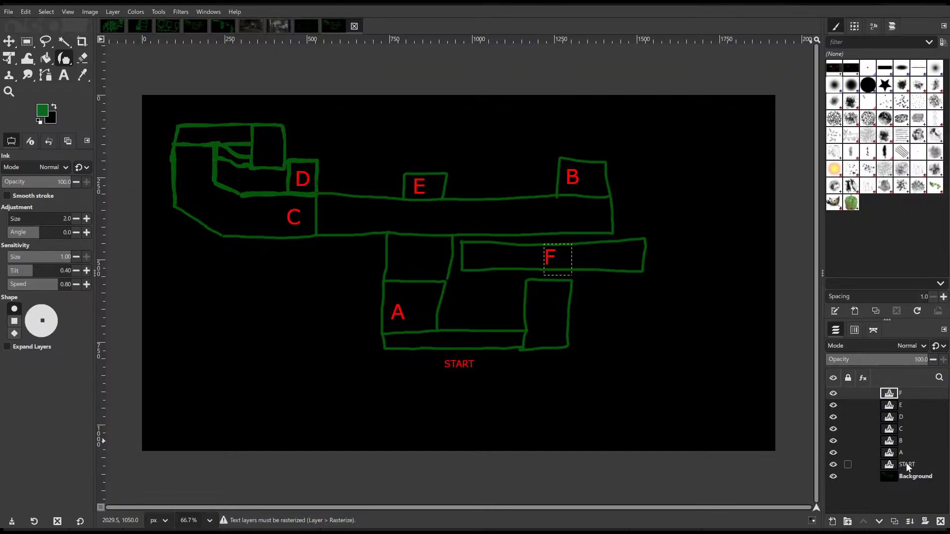
left_click(916, 476)
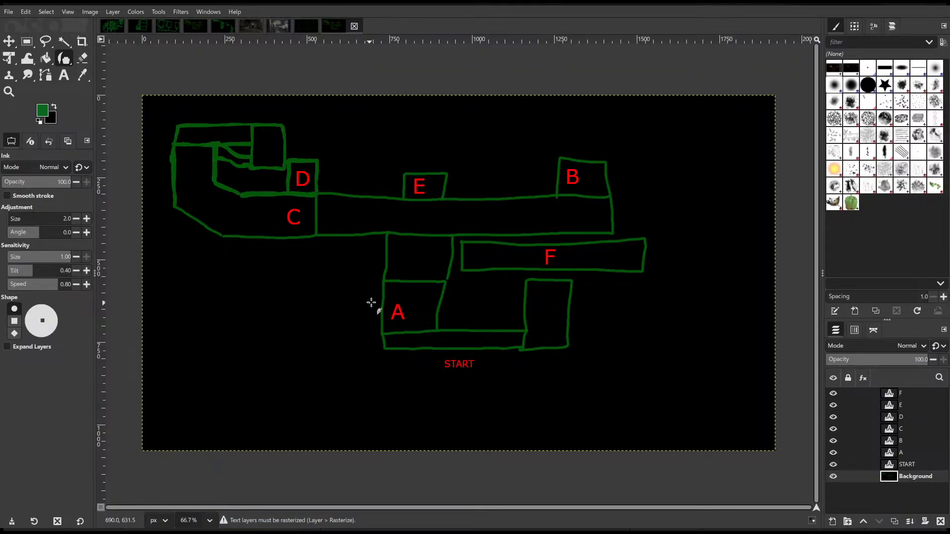
- Circle the area around A and START on the map, and undo the ink strokes
left_click_drag(292, 363, 637, 350)
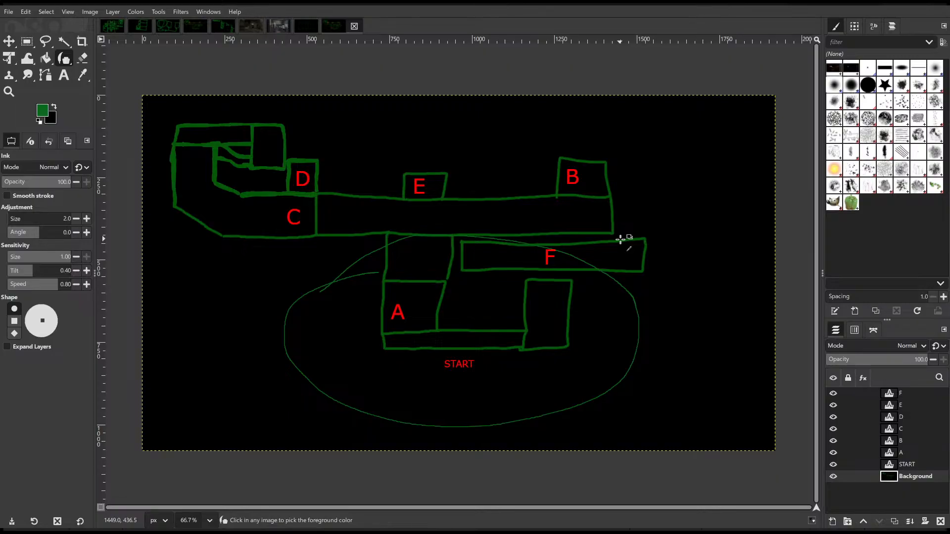
key("ctrl+z")
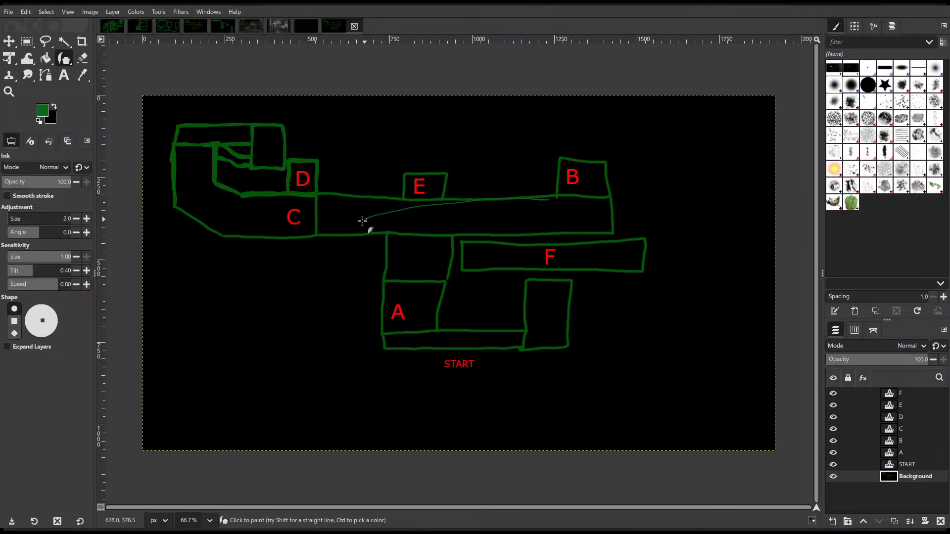
key("ctrl+z")
- Circle the area around C and D on the map, undo the stroke, and mark another area beside F
mouse_move(380, 260)
left_mouse_down()
mouse_move(176, 135)
mouse_move(363, 237)
left_mouse_up()
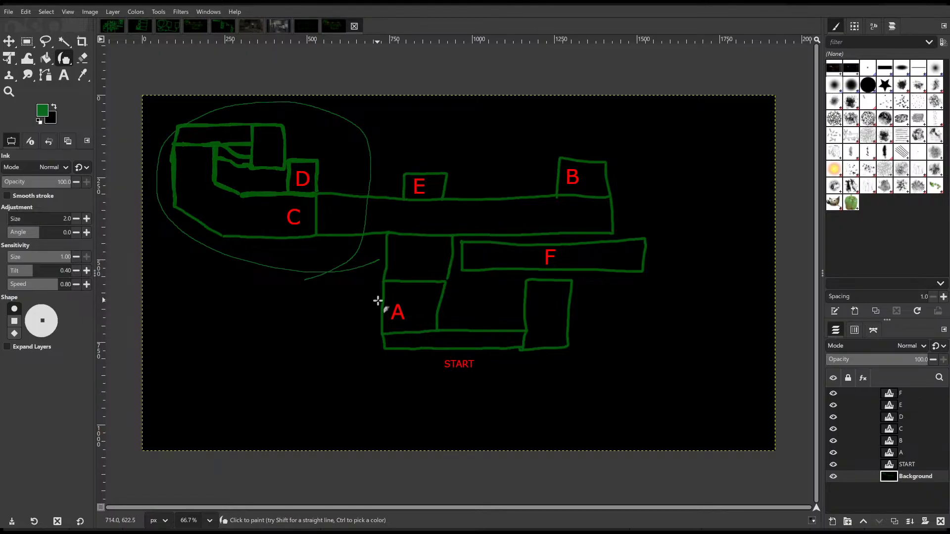
key("ctrl")
key("ctrl+z")
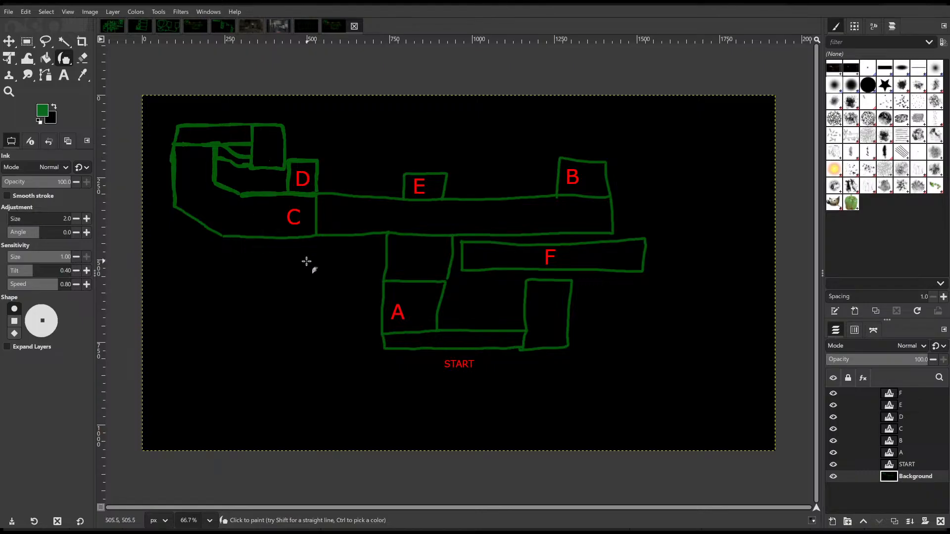
mouse_move(681, 253)
left_mouse_down()
mouse_move(462, 165)
mouse_move(335, 333)
mouse_move(534, 394)
mouse_move(700, 233)
left_mouse_up()
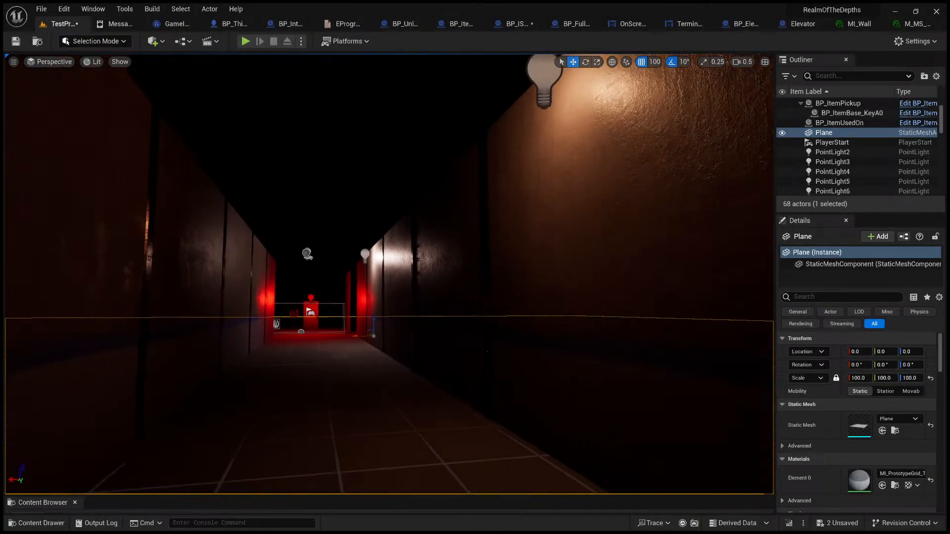
- Return to Unreal Editor and examine the corridor in game view, from the orange-lit panels to the blue-lit section
right_click_drag(511, 223, 512, 223)
key("s")
key("g")
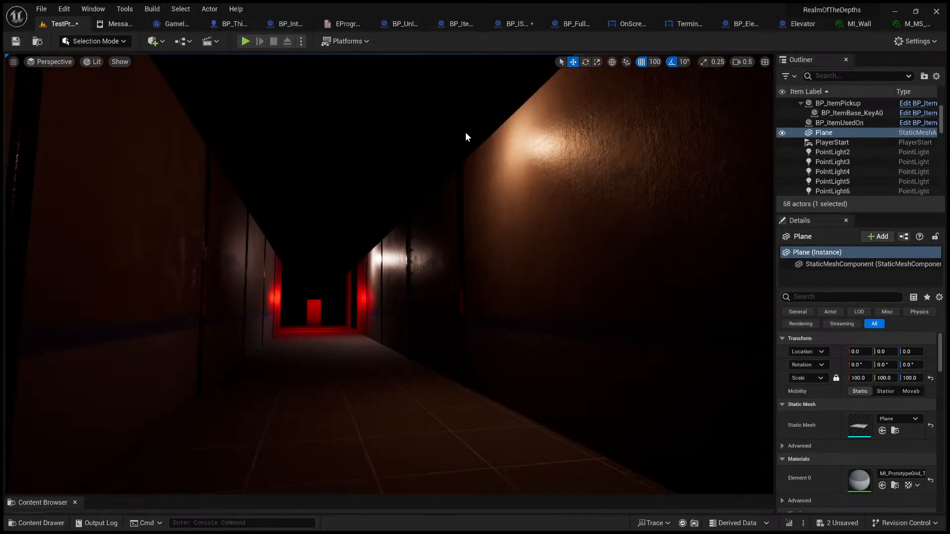
key("s")
right_click_drag(466, 133, 452, 195)
key("e")
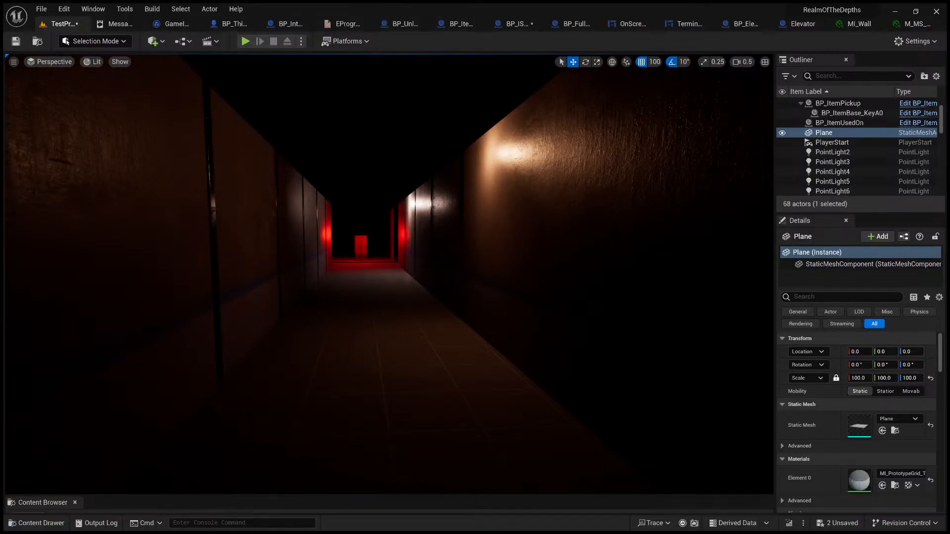
left_click(253, 213)
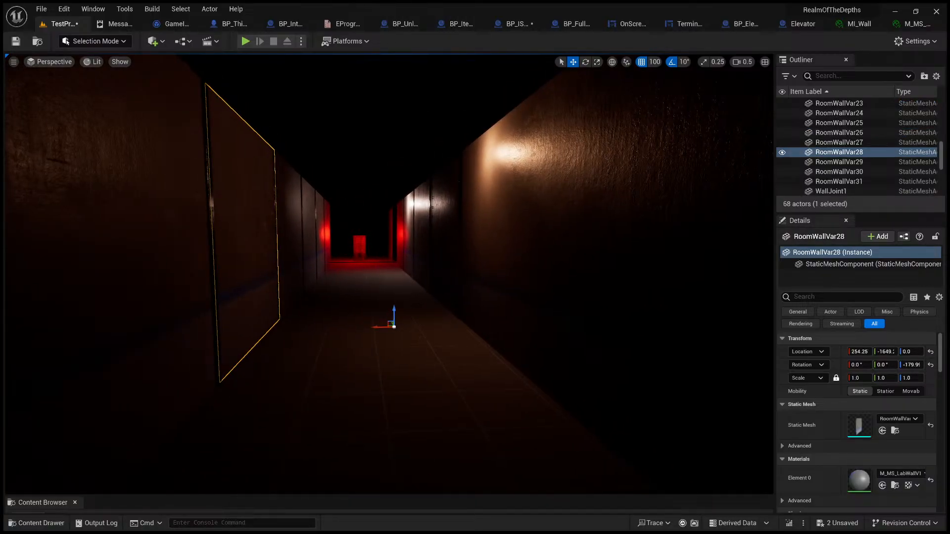
key("Escape")
right_click_drag(476, 218, 682, 209)
key("w")
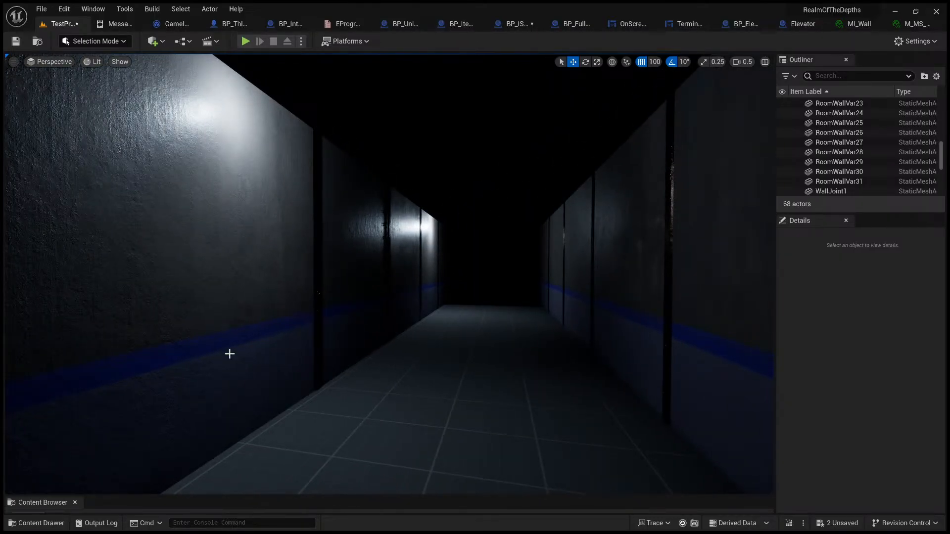
- Turn game view off to show the light icons and select PointLight6 in the blue-lit section
key("s")
right_click_drag(375, 226, 353, 288)
key("g")
key("s")
right_click_drag(419, 159, 348, 156)
key("d")
key("s")
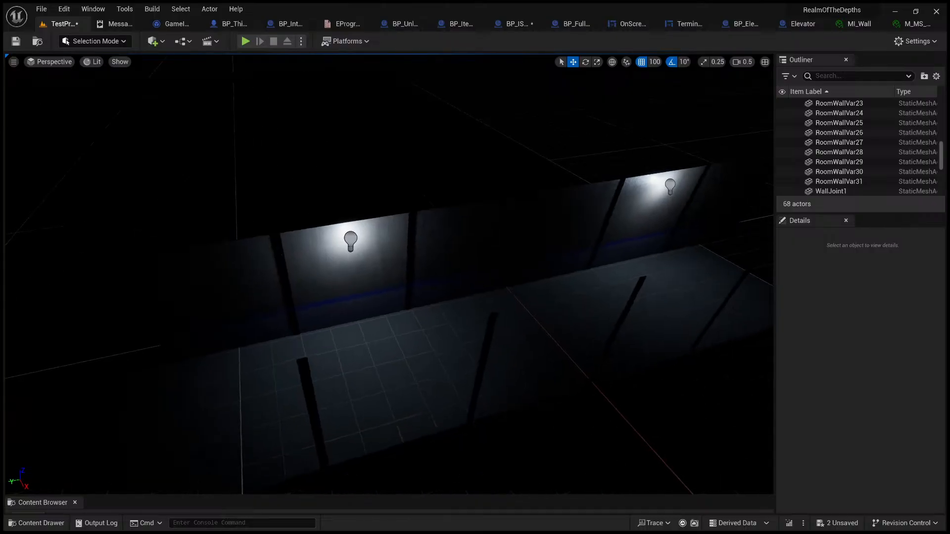
right_click_drag(351, 258, 336, 250)
key("d")
left_click(330, 257)
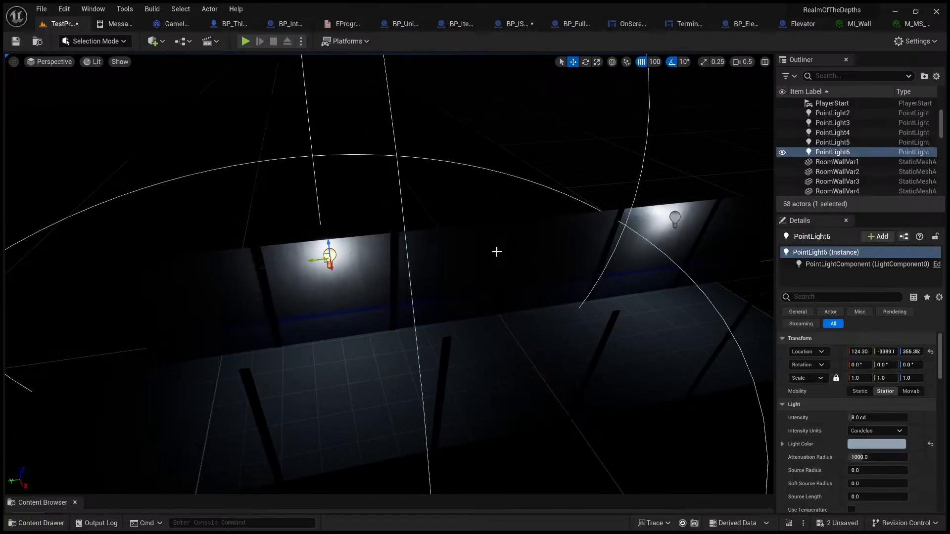
- Move PointLight5 along the corridor wall towards PointLight6, to about Y -4189, leaving one wall panel between them
right_click_drag(710, 260, 687, 251)
key("d")
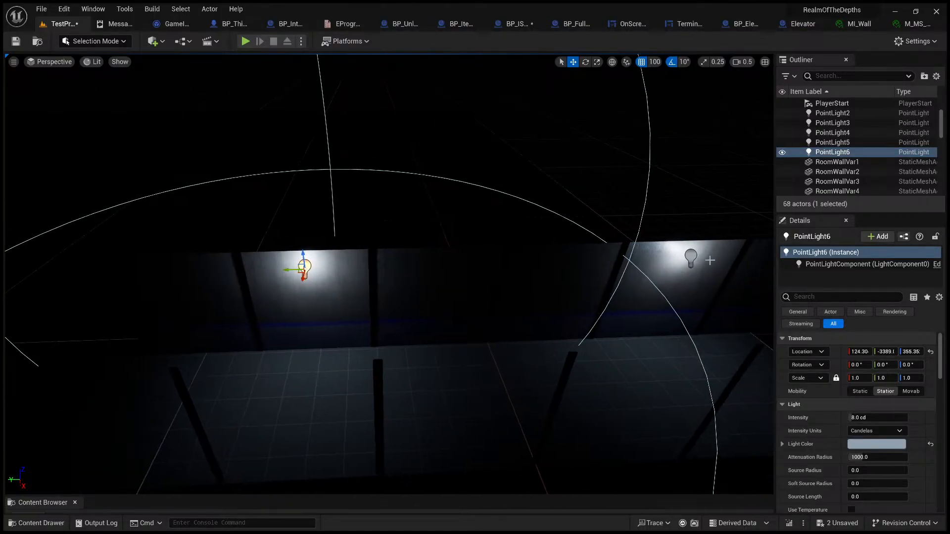
left_click(690, 257)
left_click_drag(671, 259, 547, 262)
- Play-test from the floor of the blue-lit section, check the spacing of the wall lights, and stop the play-test
right_click_drag(547, 261, 471, 403)
key("a")
key("w")
scroll(693, 292, "up", 2)
left_click(467, 422)
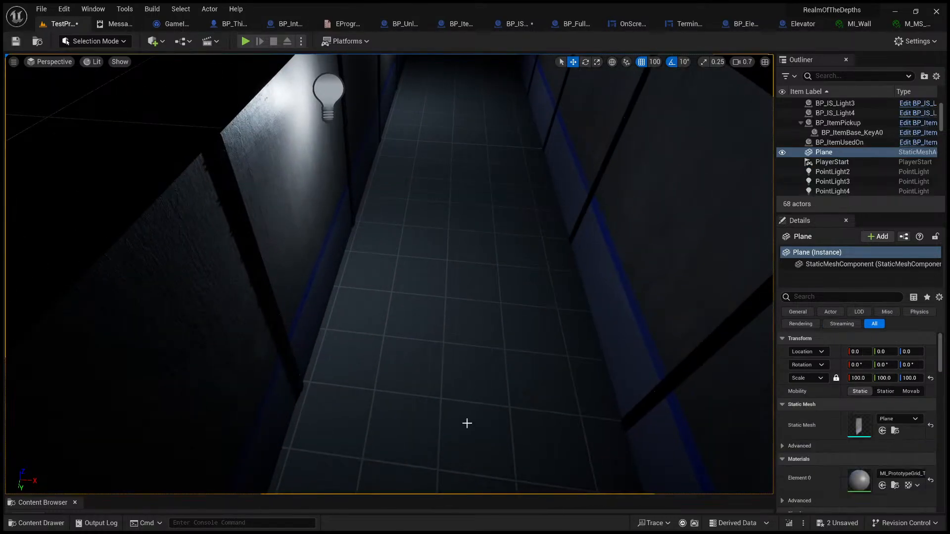
key("alt+p")
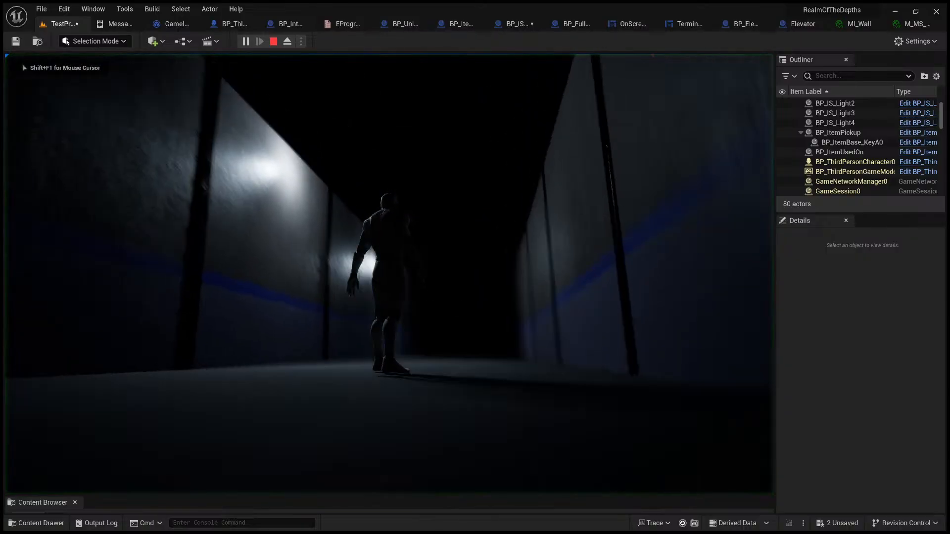
key("w")
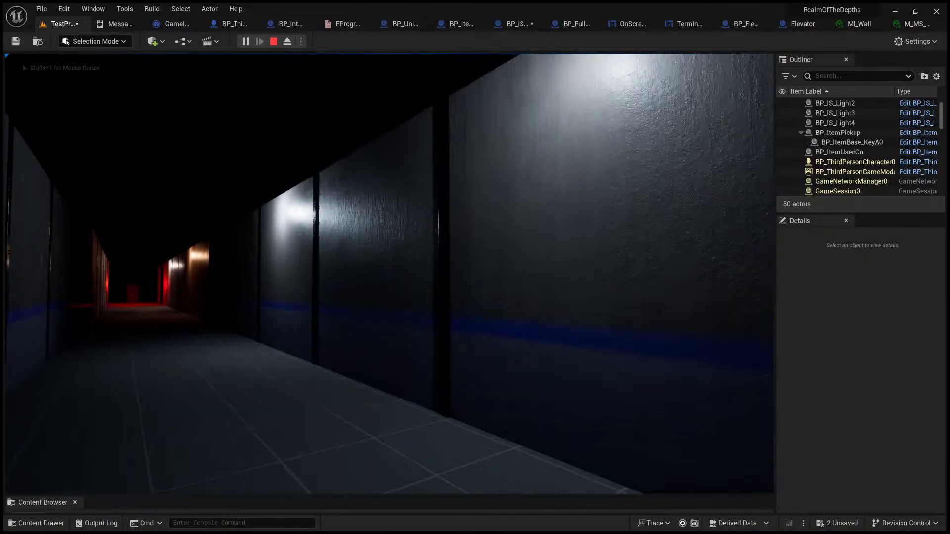
key("Escape")
- Duplicate PointLight5 onto the empty wall panel between it and PointLight6, at about Y -3789
right_click_drag(389, 274, 487, 354)
left_click(527, 252)
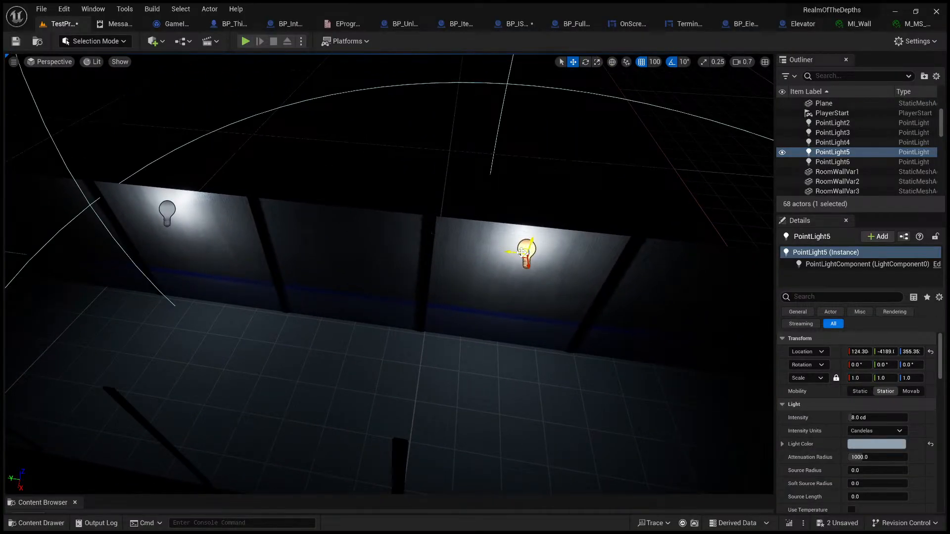
left_click_drag(522, 252, 327, 233, "alt")
right_click_drag(326, 233, 315, 253)
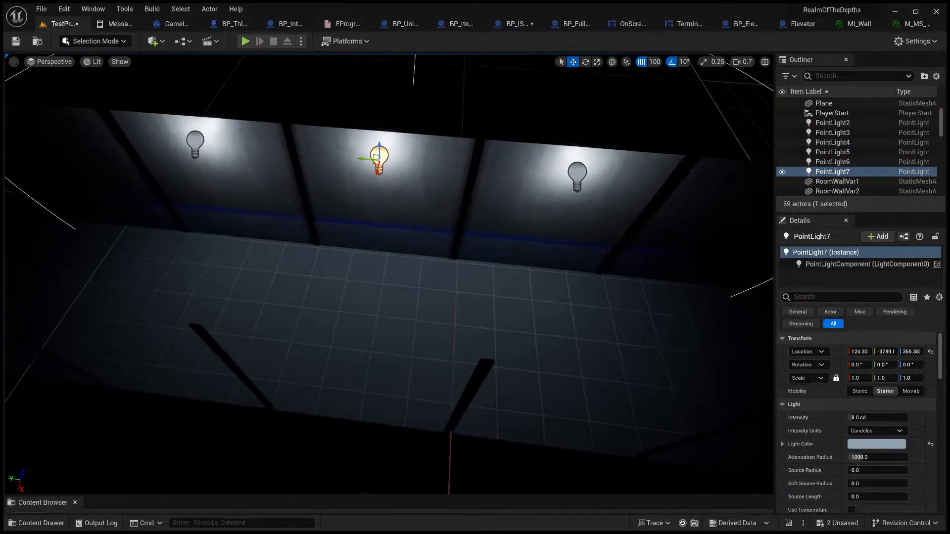
- Play-test from the corridor floor to check the three wall lights on neighbouring panels, and stop the play-test
mouse_move(427, 426)
right_mouse_down()
mouse_move(445, 441)
mouse_move(426, 426)
right_mouse_up()
left_click(471, 421)
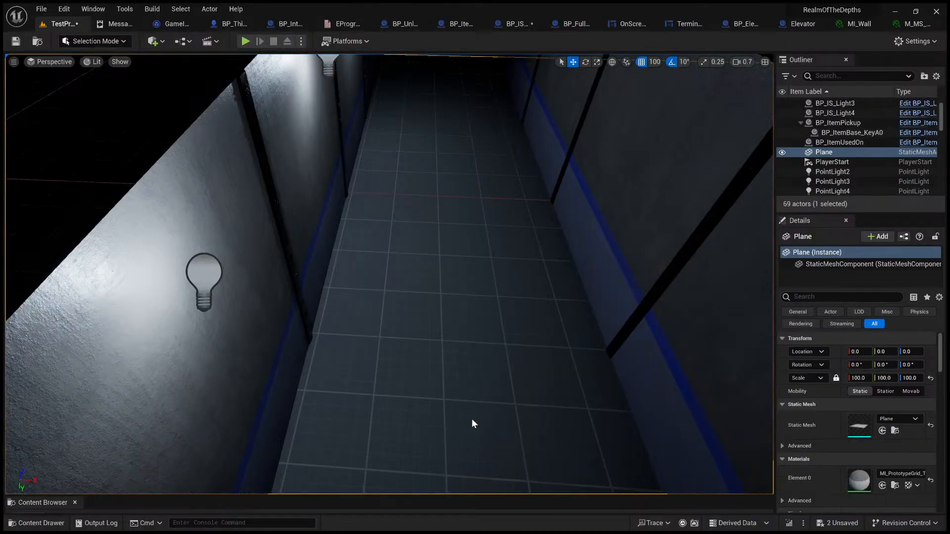
key("alt+p")
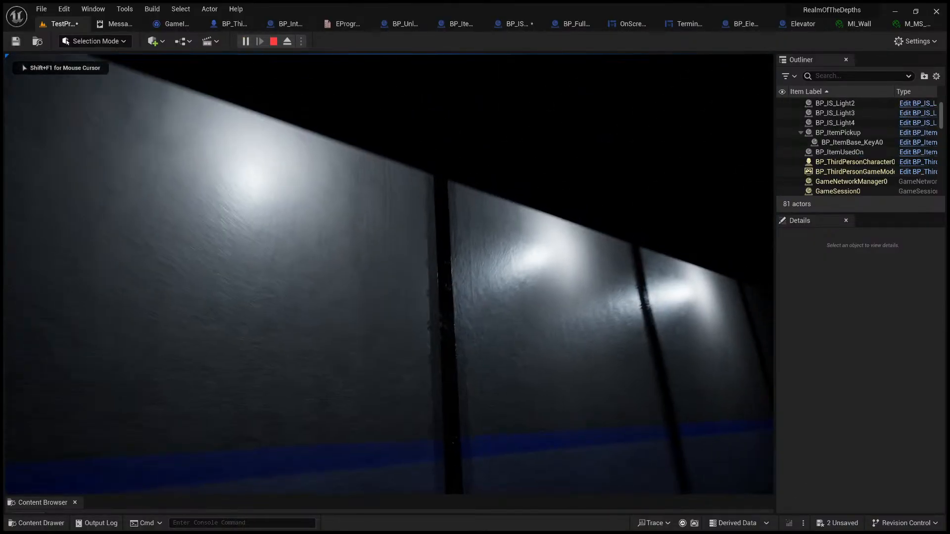
key("a")
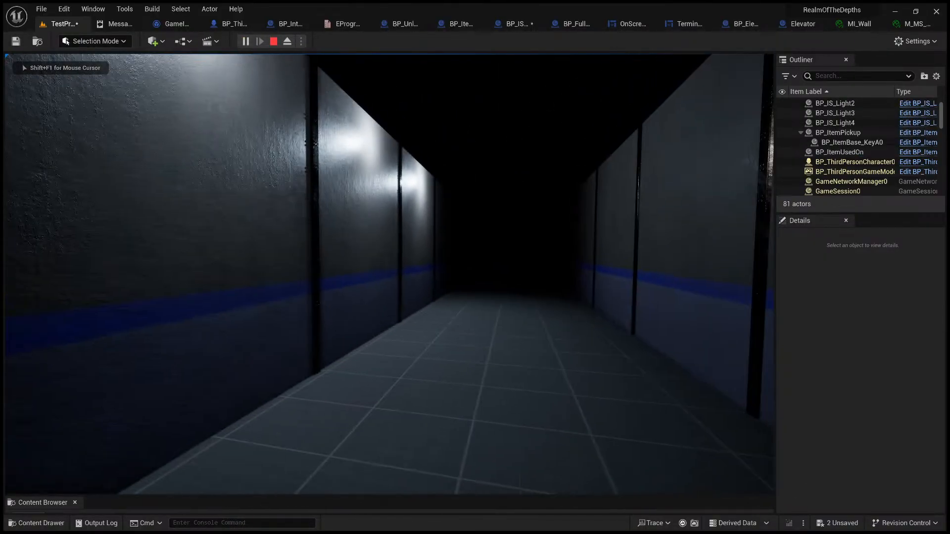
key("Escape")
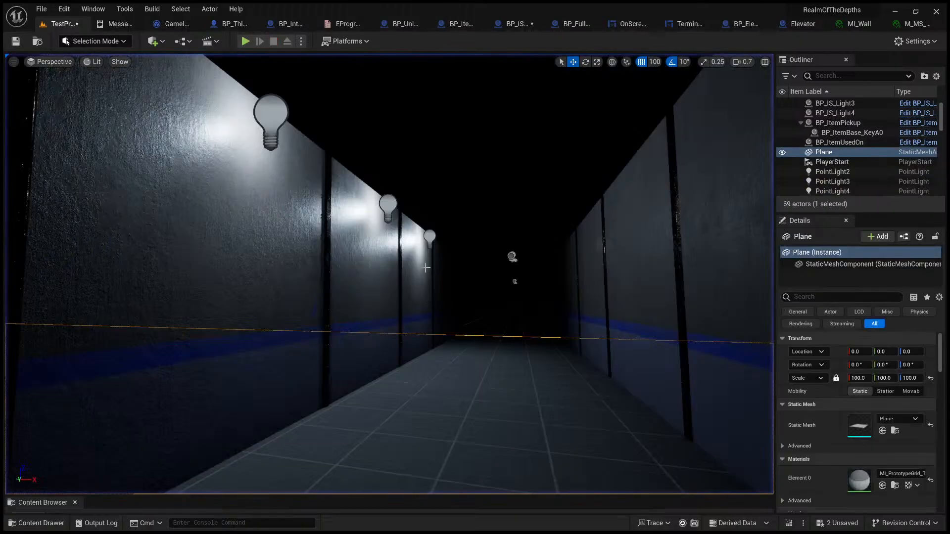
- Select PointLight5, PointLight6 and PointLight7 together on the corridor wall
right_click_drag(419, 269, 411, 336)
key("s")
left_click(335, 264)
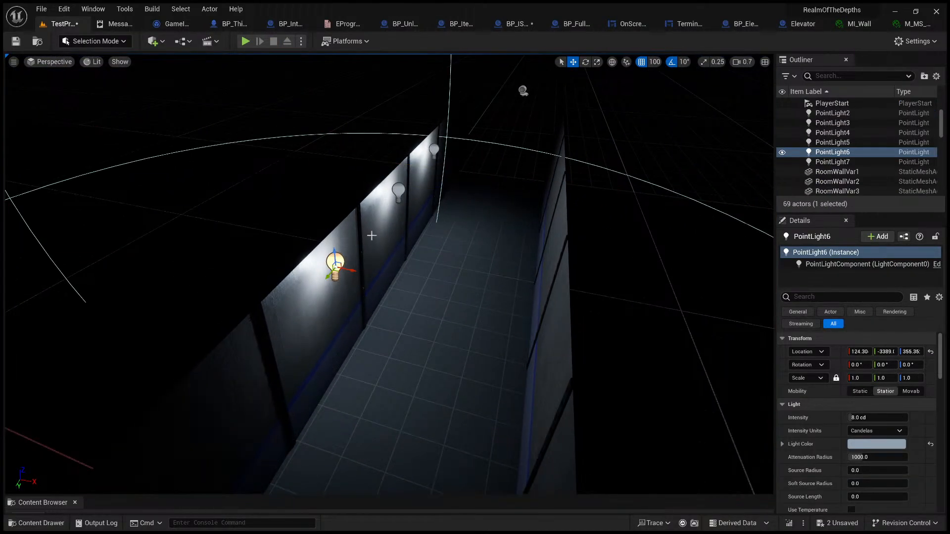
left_click(398, 191, "ctrl")
left_click(435, 151, "ctrl")
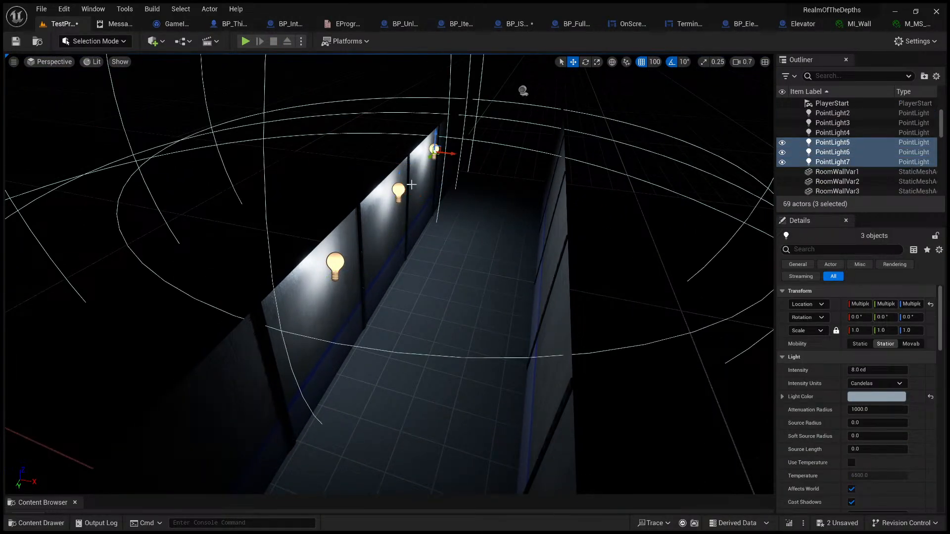
- Try placing the three selected lights along the middle of the corridor, and return them to the wall
left_click_drag(448, 152, 504, 161)
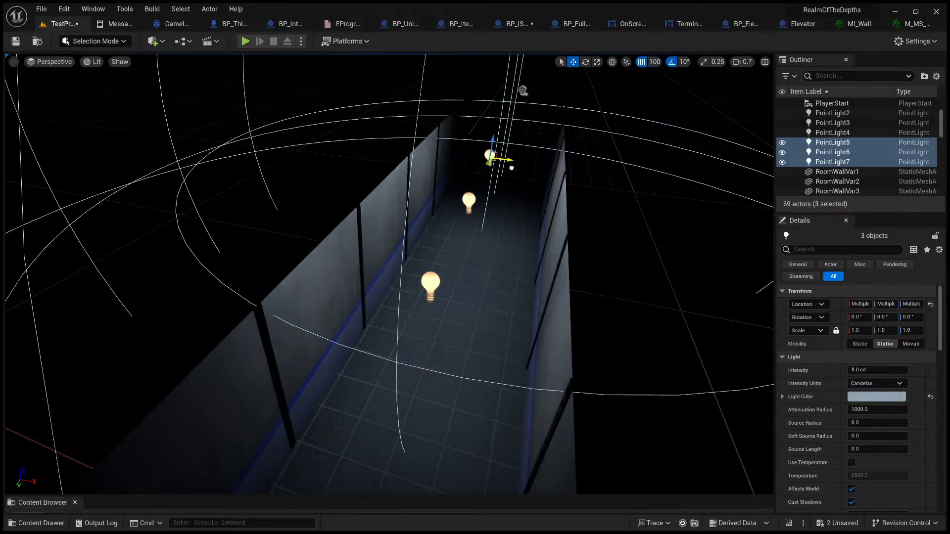
key("a")
right_click_drag(504, 160, 533, 86)
key("q")
key("s")
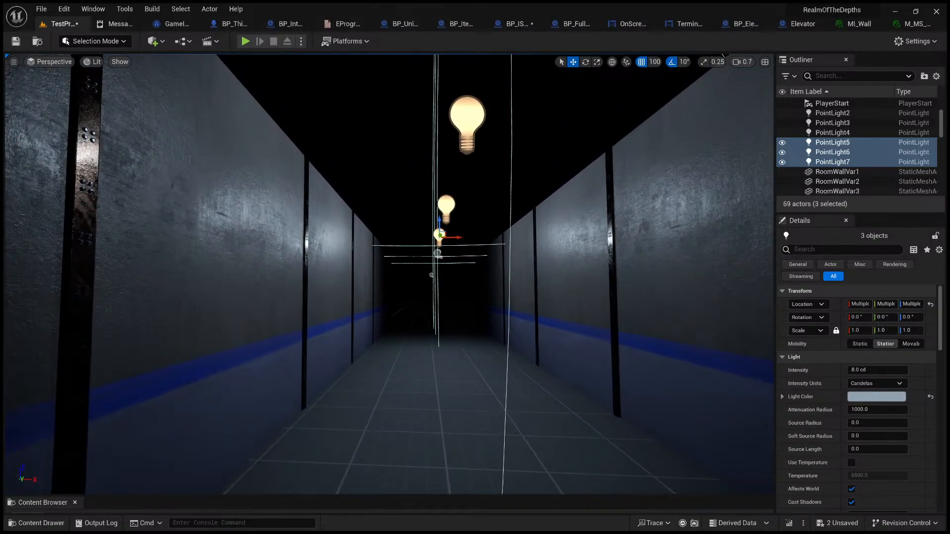
right_click_drag(475, 299, 473, 293)
key("d")
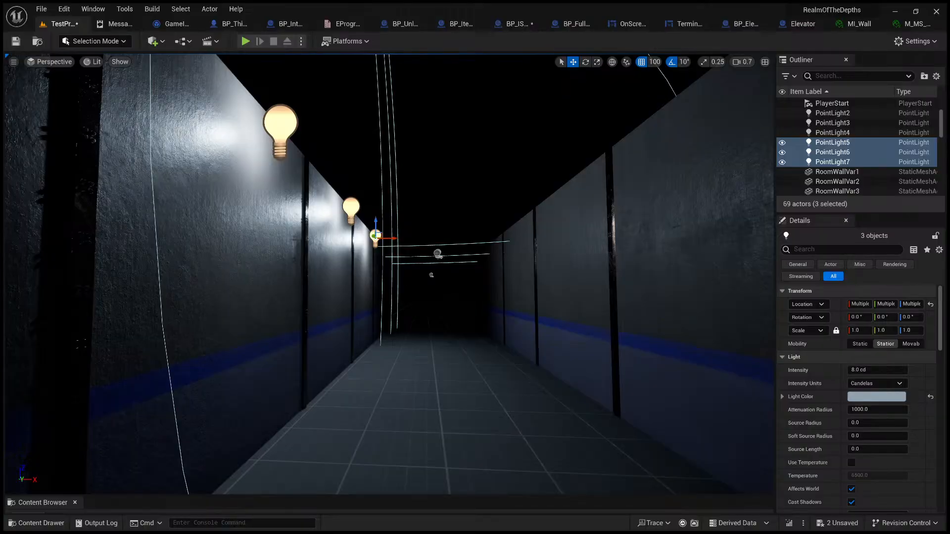
- Turn off grid snapping and shift the three selected lights closer to the wall, to about X 102
key("e")
mouse_move(499, 87)
right_mouse_down()
mouse_move(470, 63)
mouse_move(481, 89)
right_mouse_up()
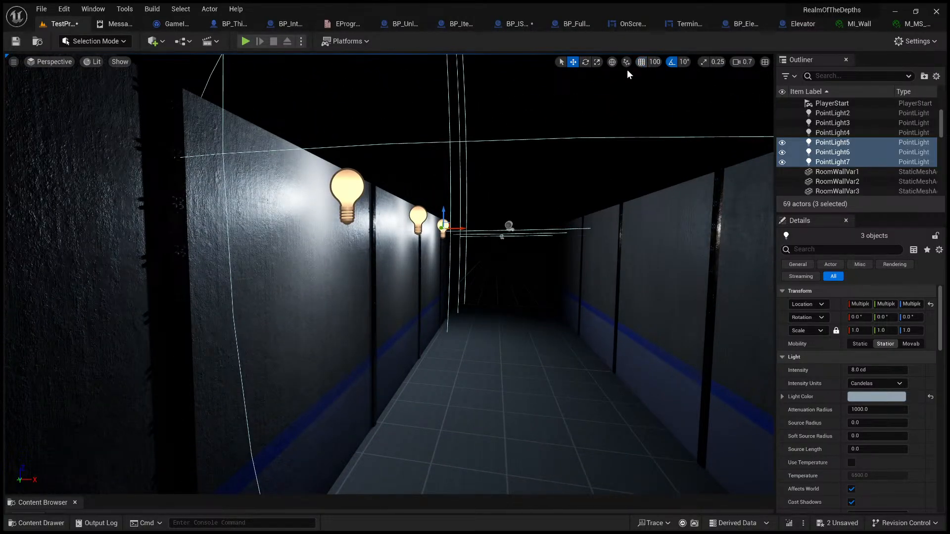
right_click_drag(611, 107, 597, 92)
key("w")
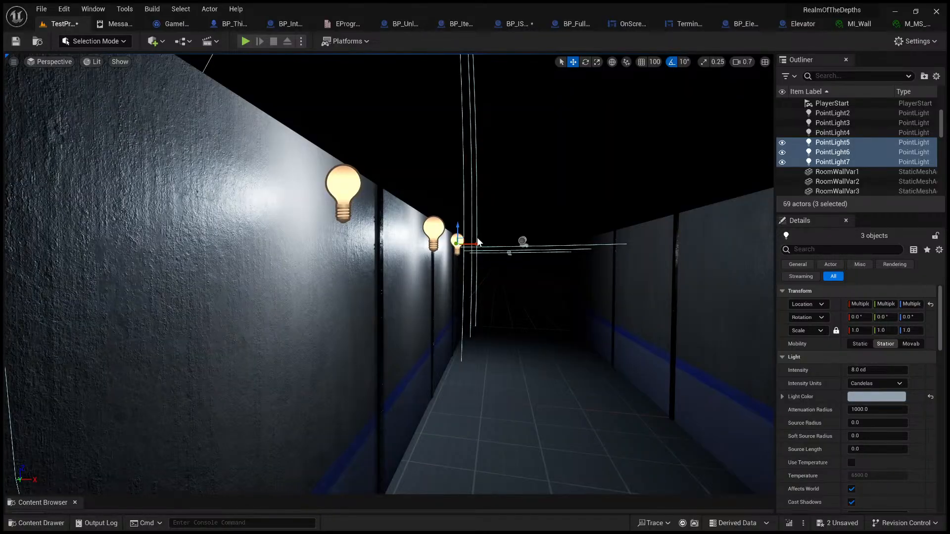
left_click_drag(476, 244, 467, 244)
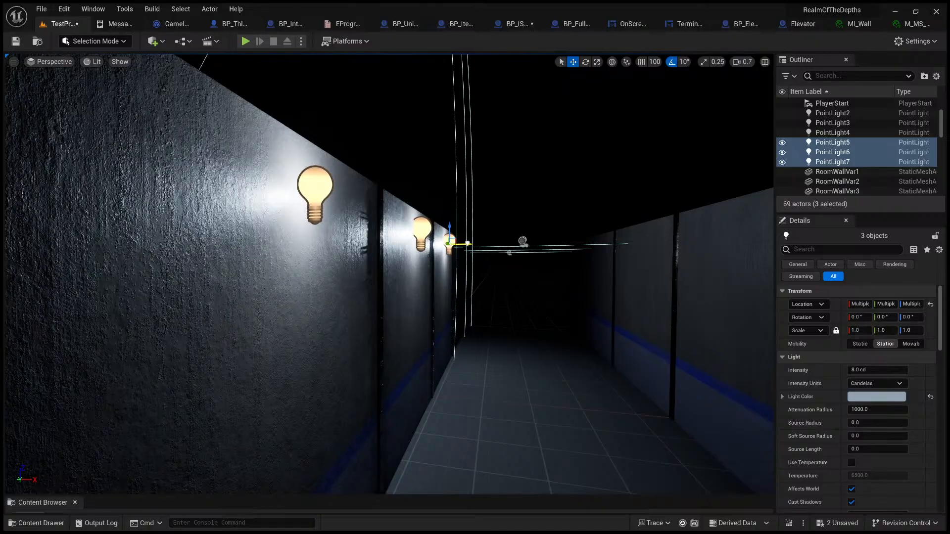
- Play-test from the corridor floor, examine the light and shadows on the wall panels and joints, and stop the play-test
right_click_drag(468, 244, 489, 444)
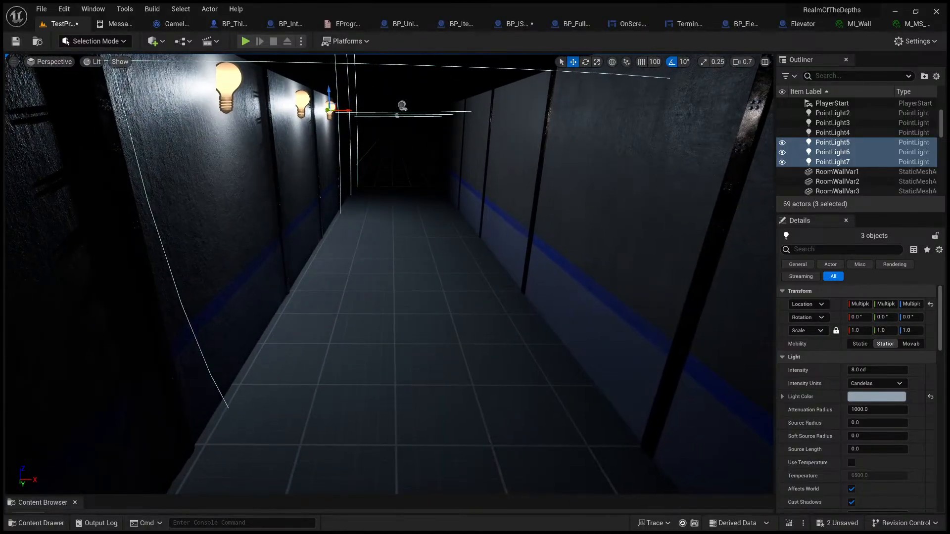
left_click(432, 452)
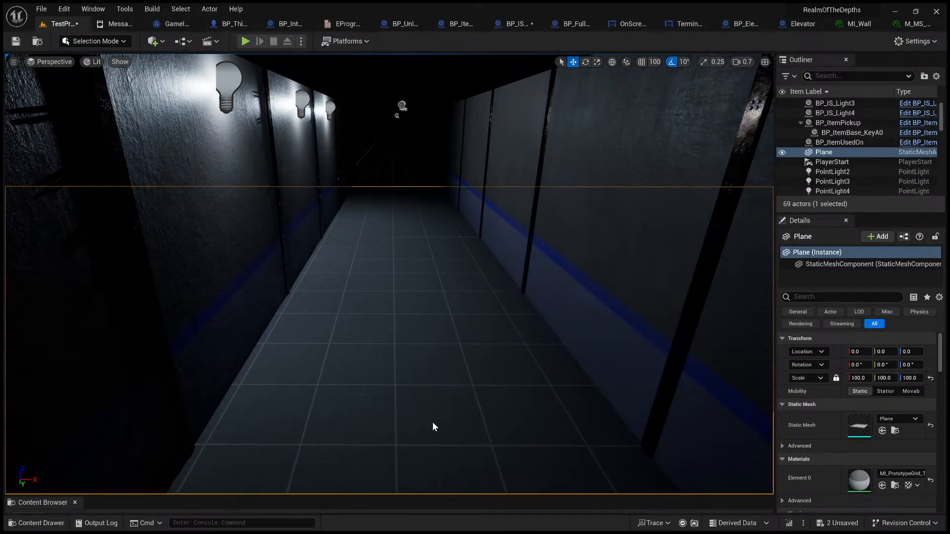
key("alt+p")
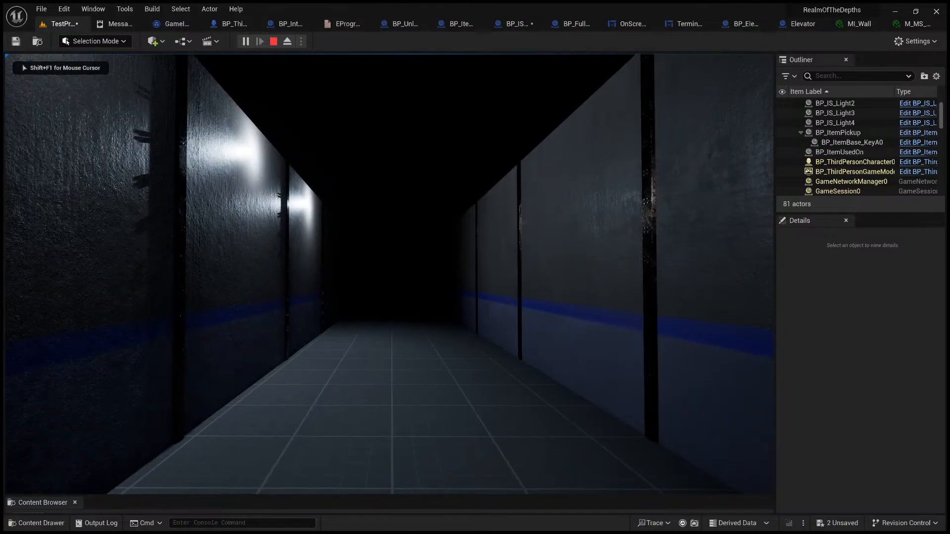
key("s")
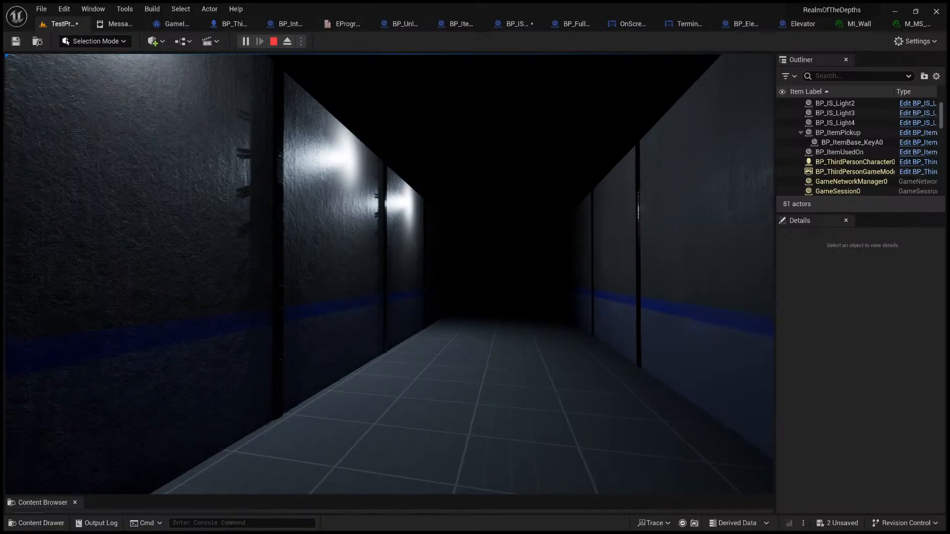
key("a")
key("s")
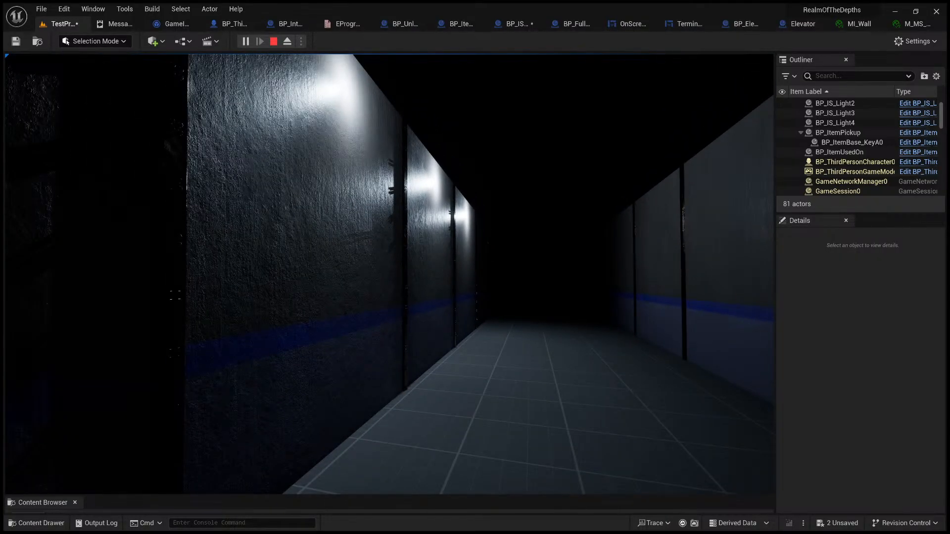
key("d")
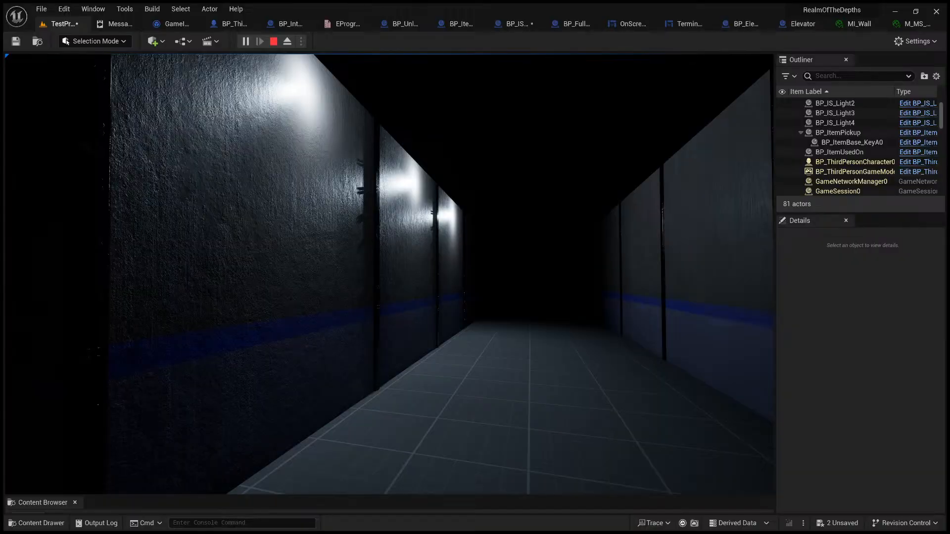
key("d")
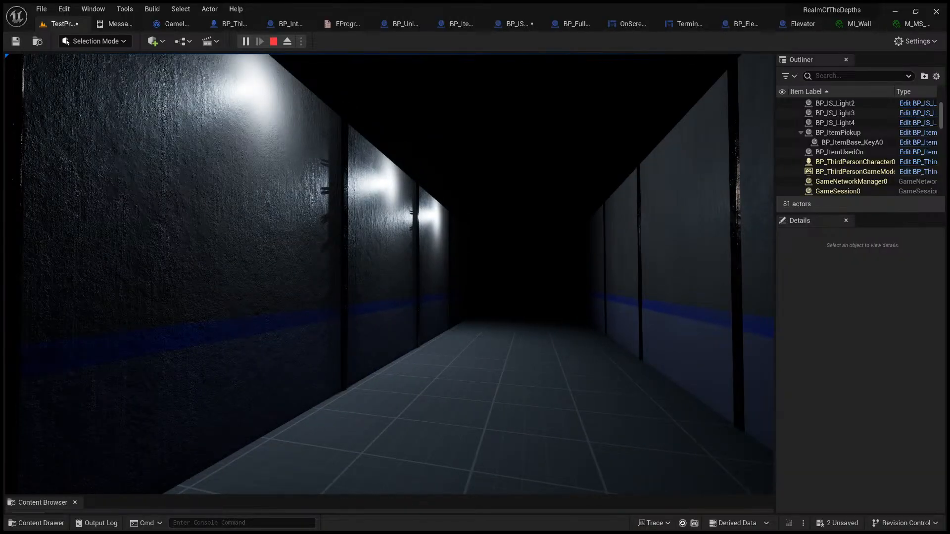
mouse_move(390, 275)
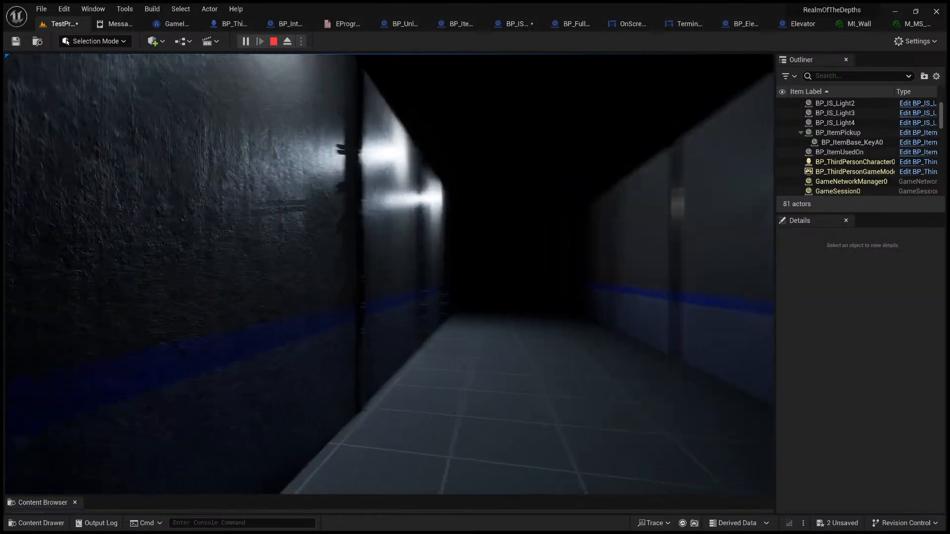
key("s")
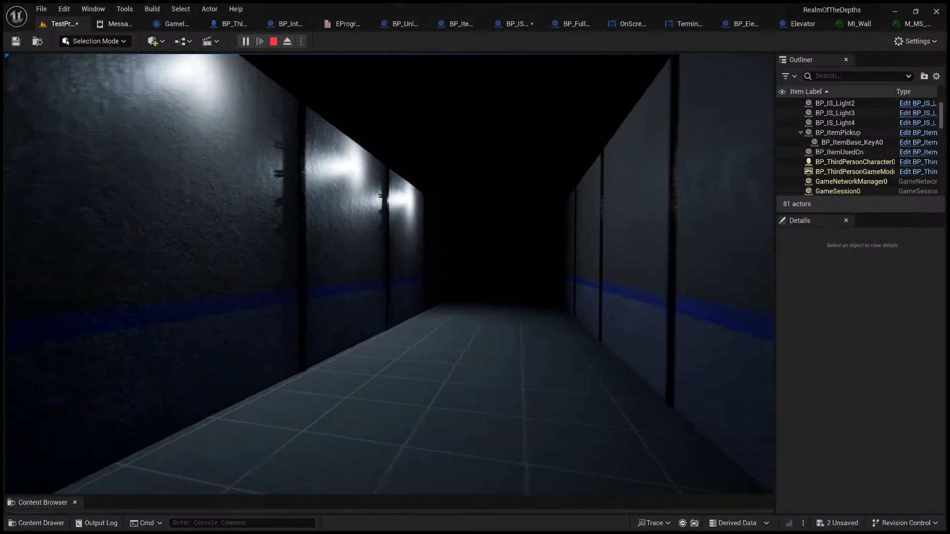
key("s")
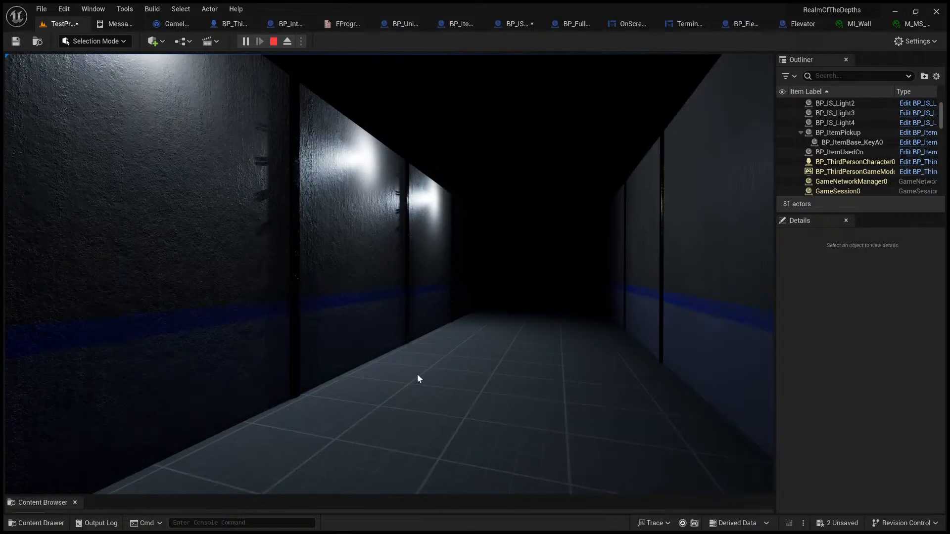
key("Escape")
- Select PointLight5, PointLight6 and PointLight7 on the lit wall again
right_click_drag(462, 324, 391, 251)
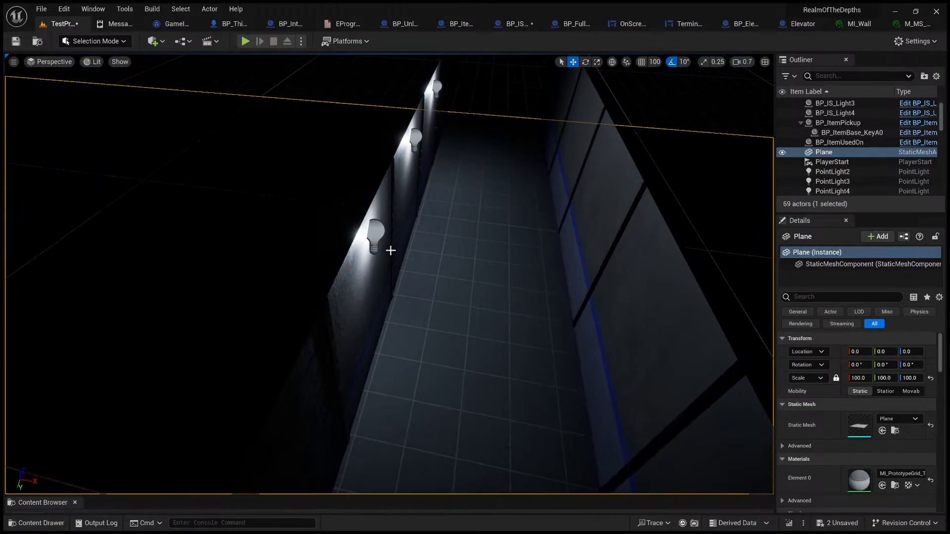
left_click(378, 235)
left_click(417, 142, "ctrl")
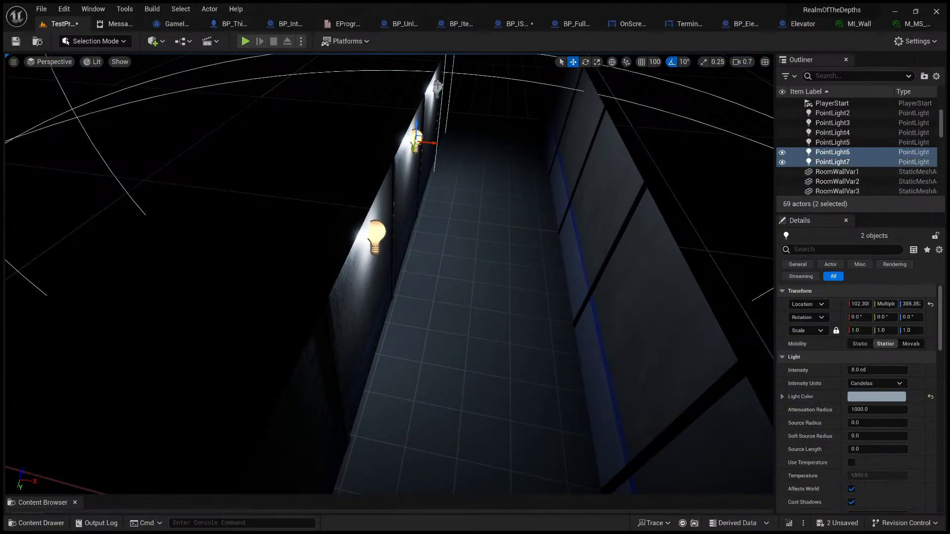
left_click(438, 87, "ctrl")
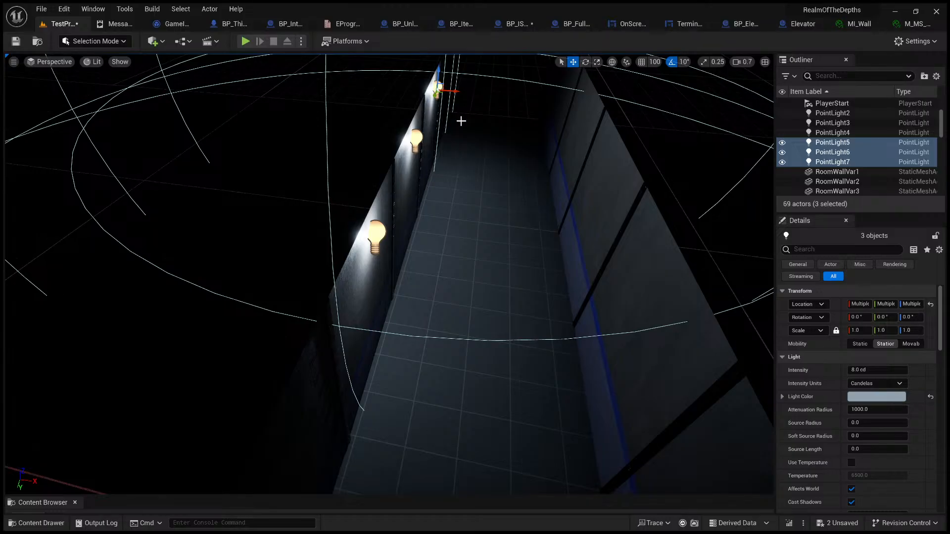
- Try moving the three selected lights across the corridor to the opposite wall, and undo the move
left_click_drag(452, 91, 590, 128)
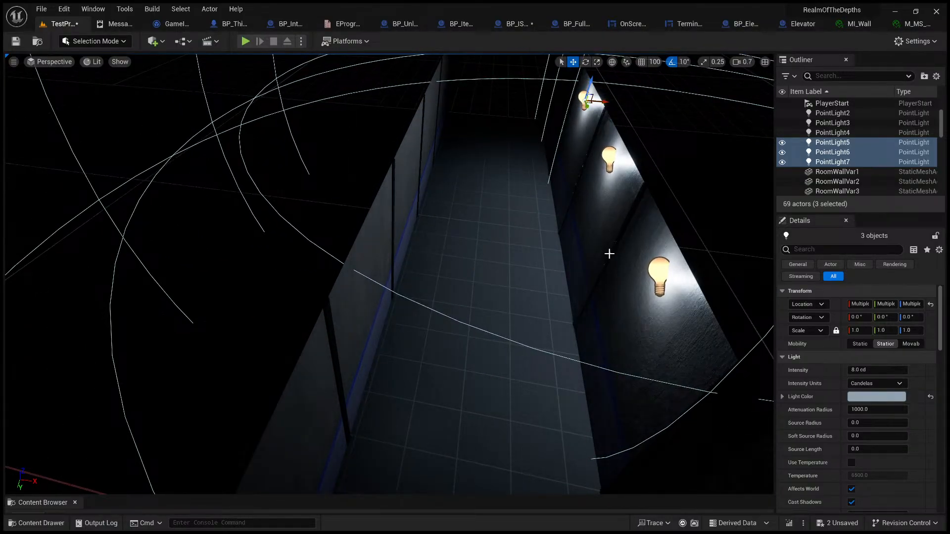
mouse_move(609, 254)
right_mouse_down()
mouse_move(629, 245)
mouse_move(639, 186)
mouse_move(608, 254)
right_mouse_up()
key("q")
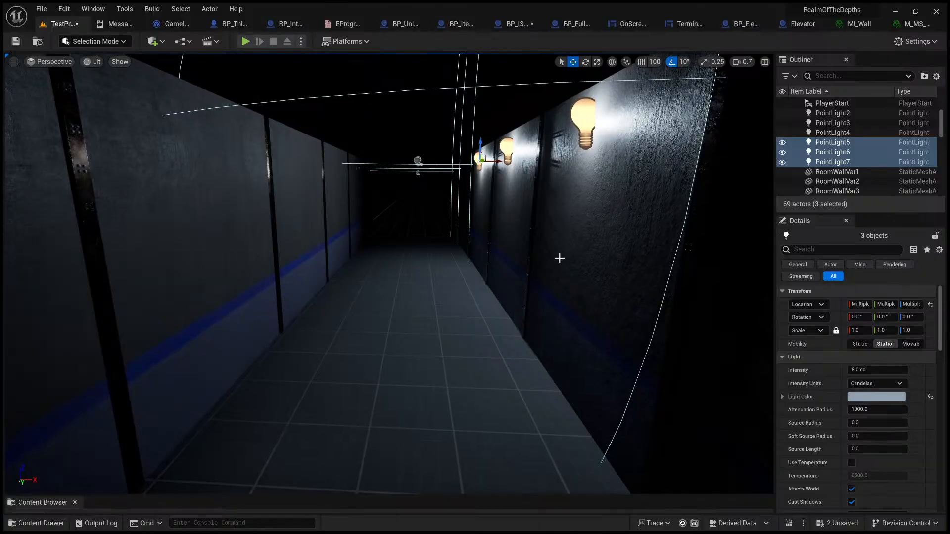
key("ctrl+z")
- Duplicate the three selected lights and place the copies close to the opposite wall, at about X 552
key("ctrl+d")
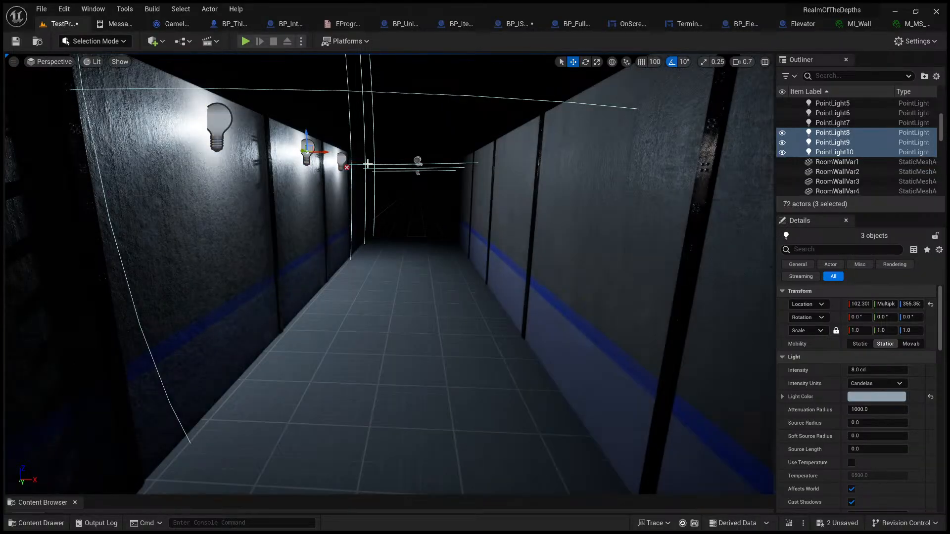
left_click_drag(321, 152, 524, 181)
right_click_drag(523, 202, 497, 225)
key("w")
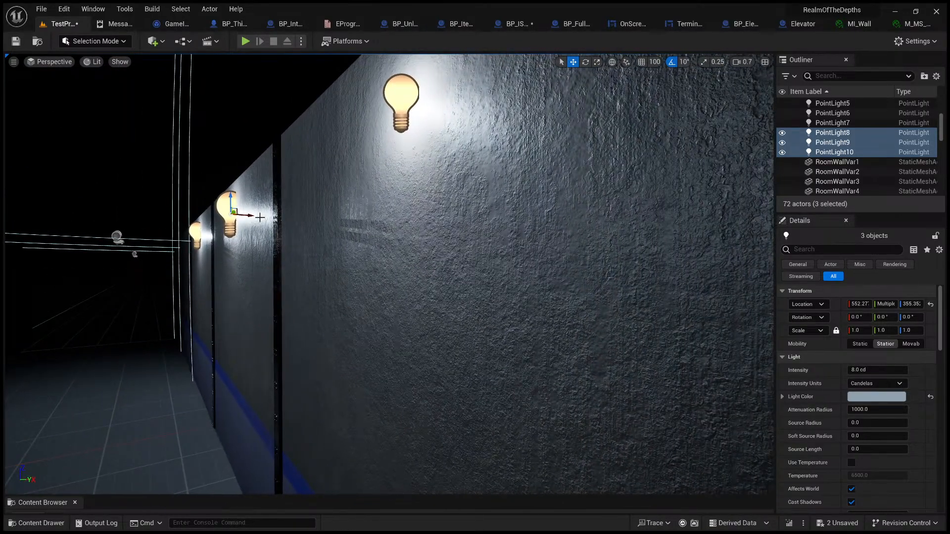
left_click_drag(253, 215, 256, 215)
- Play-test from the corridor floor and walk along both walls, examining the light on the panels and joints
key("s")
right_click_drag(255, 215, 275, 434)
left_click(399, 423)
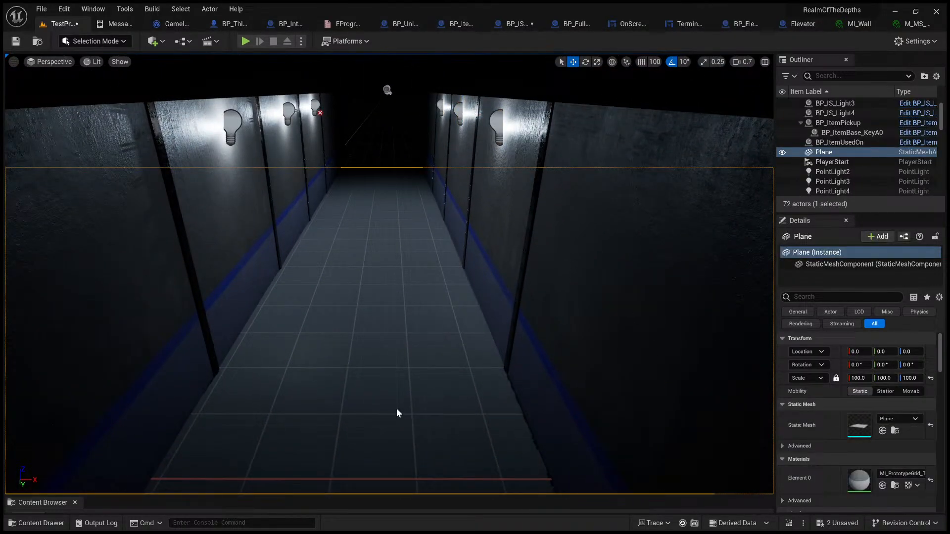
key("alt+p")
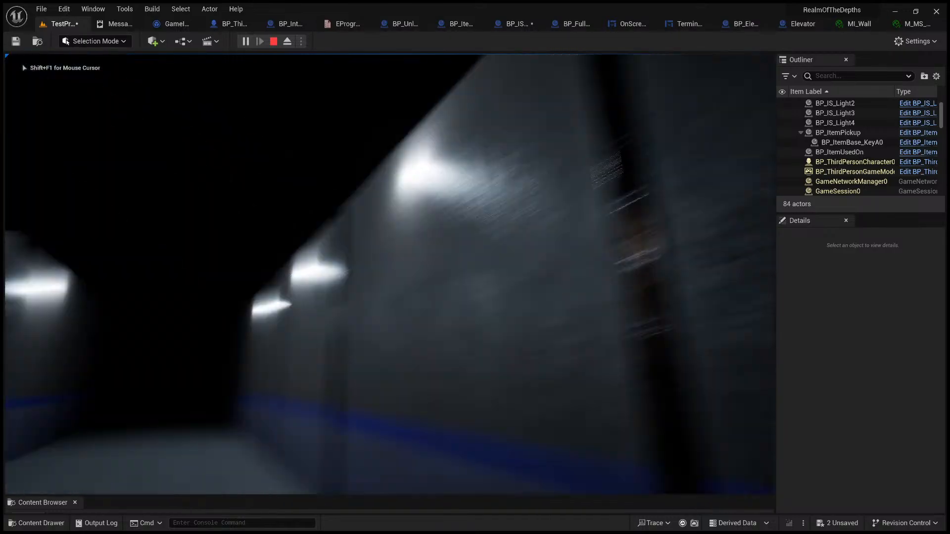
key("w")
key("w")
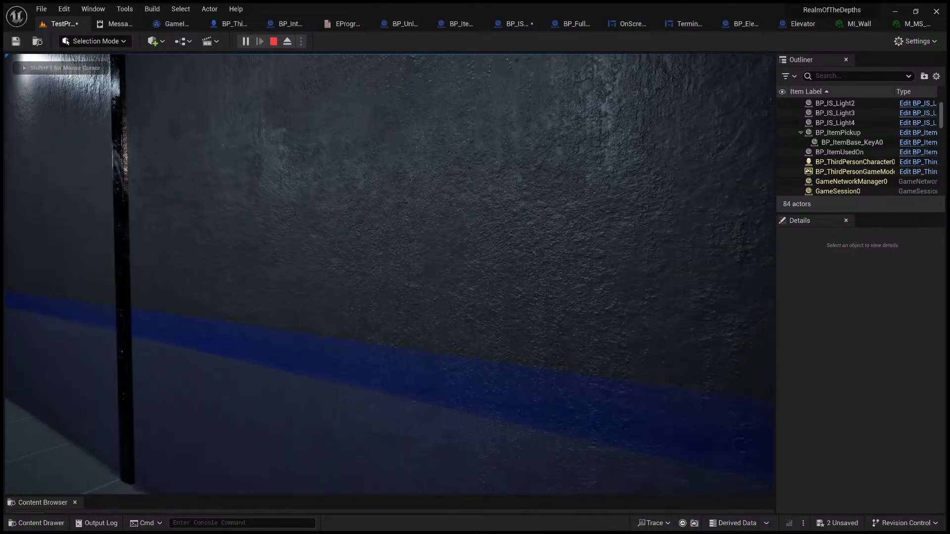
key("w")
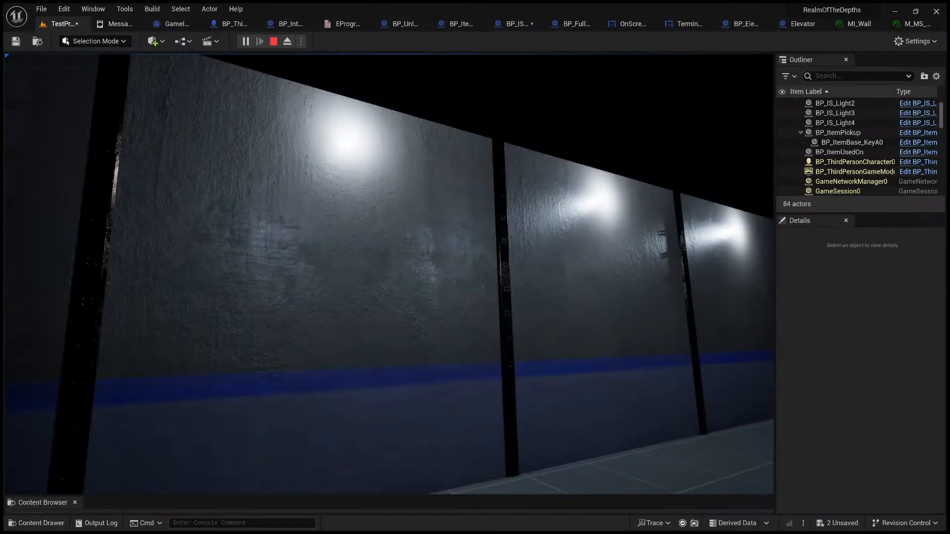
key("w")
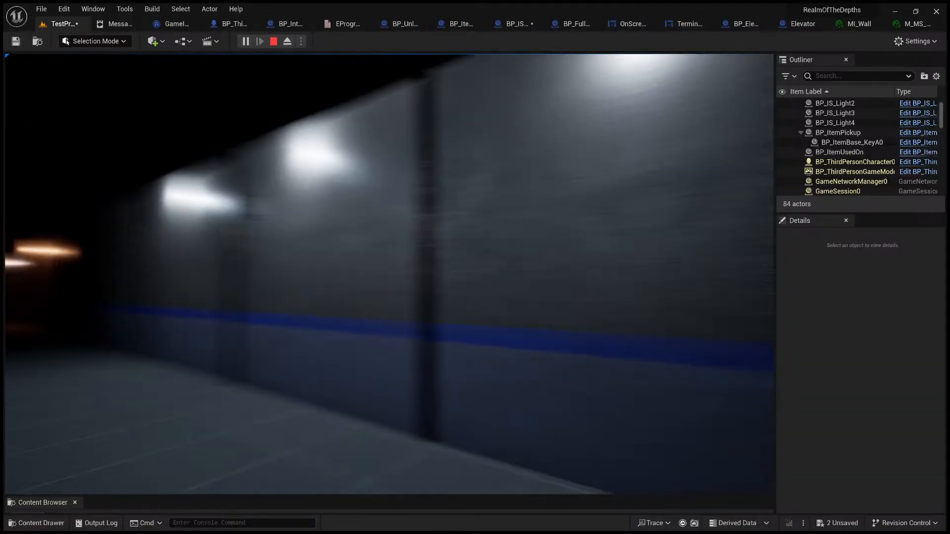
key("w")
key("w")
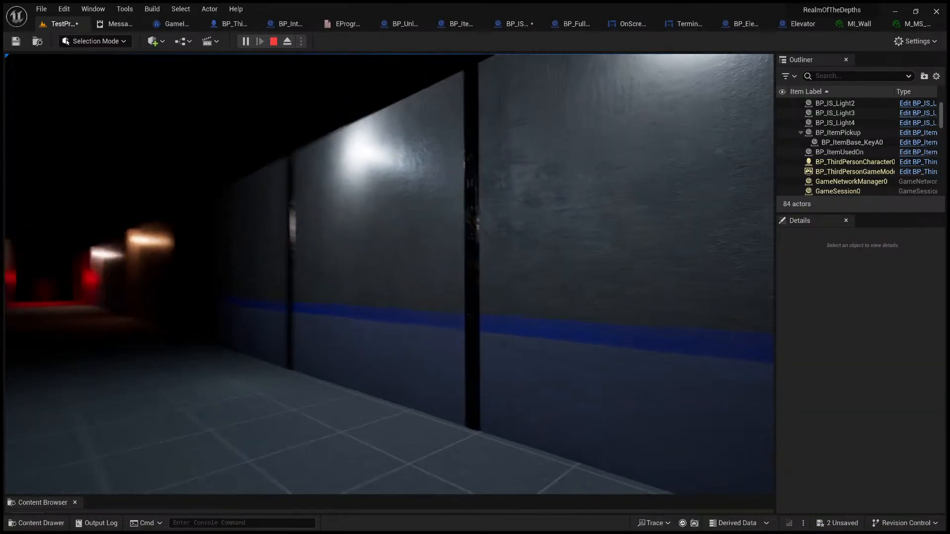
key("w")
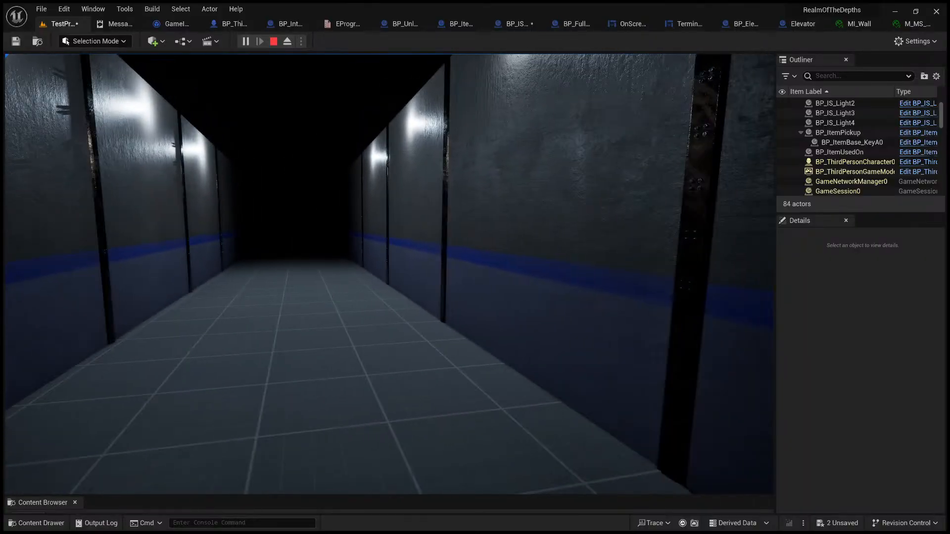
key("w")
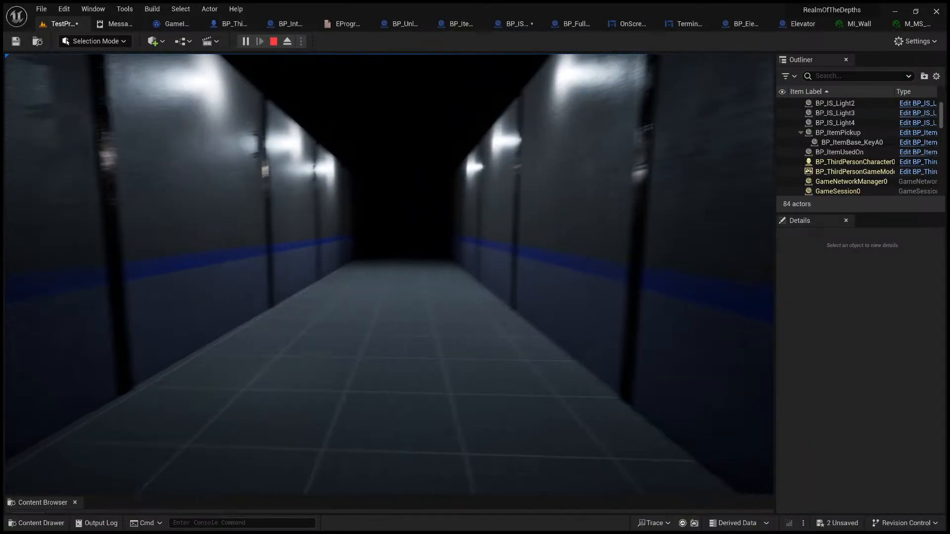
key("w")
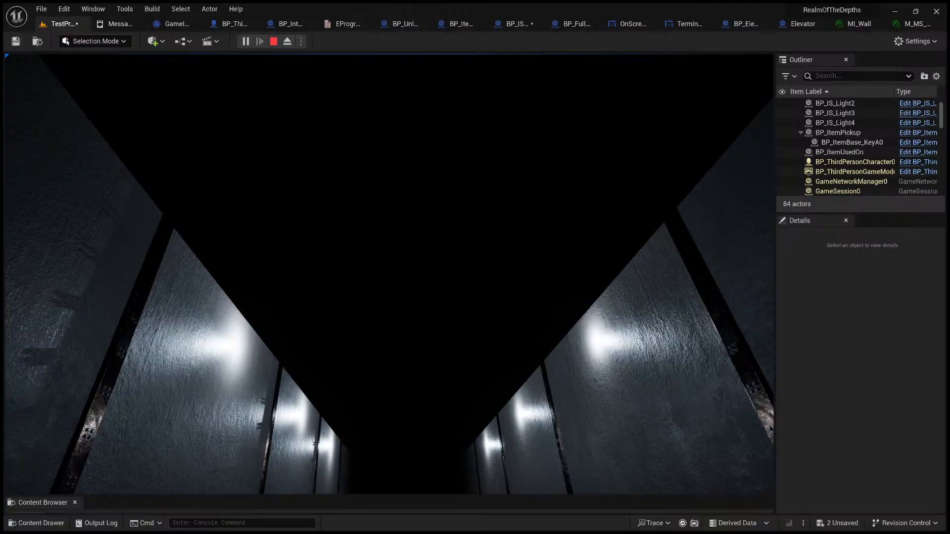
- Walk up to one wall joint, examine its bolts and reflections up close, and stop the play-test
key("w")
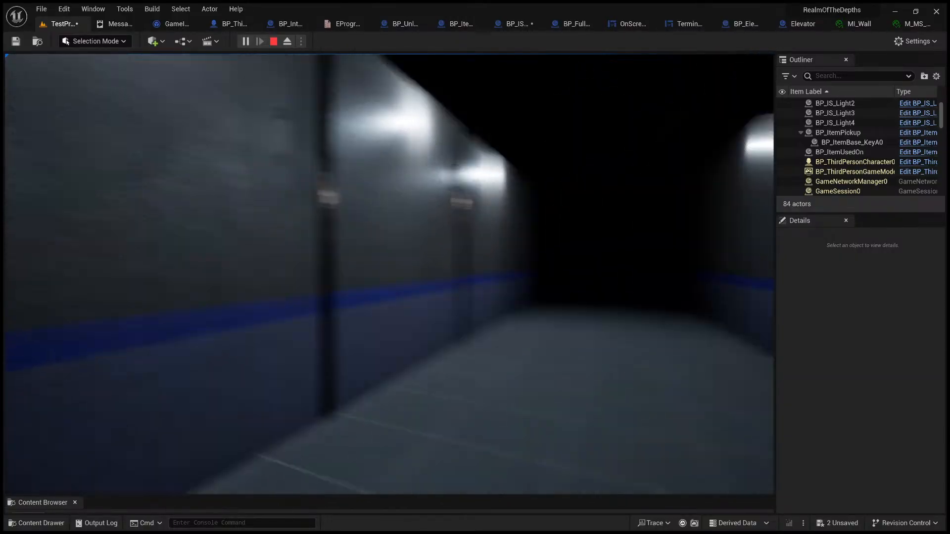
key("w")
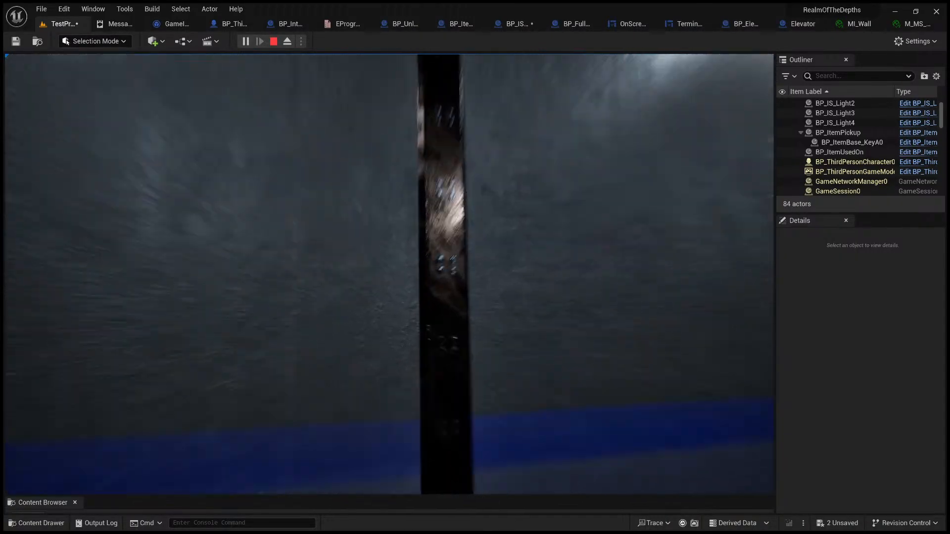
key("w")
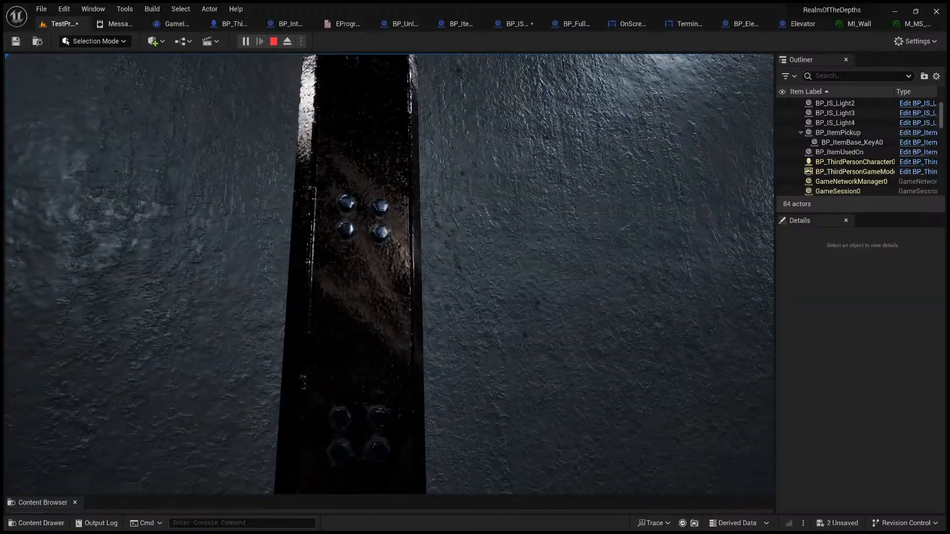
key("s")
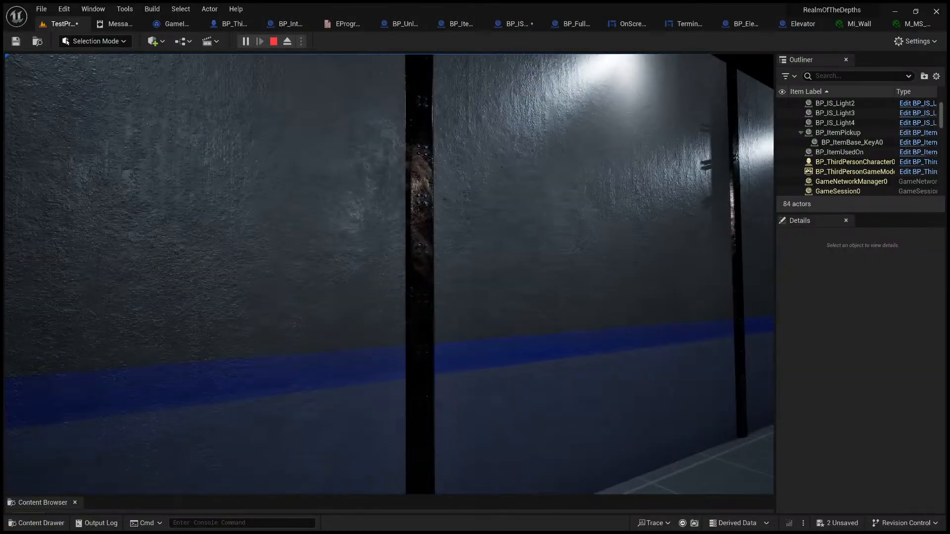
key("Escape")
- Select the nearby wall joint and open its material instance M_MS_WallJointV1 for editing
left_click(428, 234)
key("f")
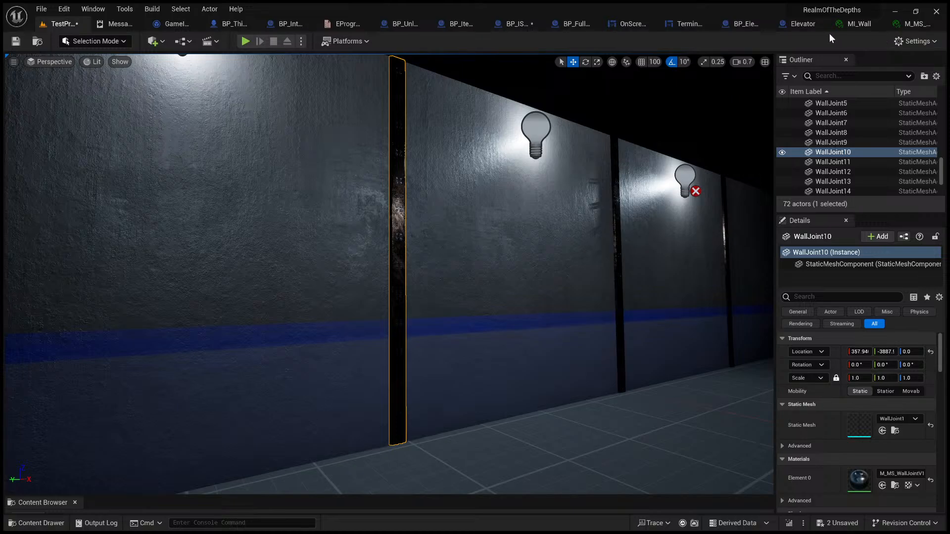
left_click(913, 24)
left_click_drag(913, 24, 125, 25)
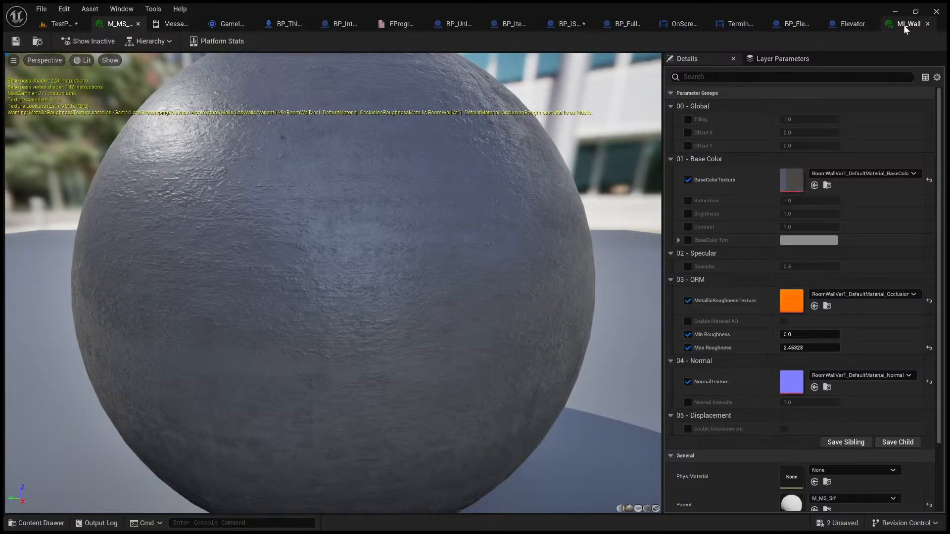
left_click(52, 24)
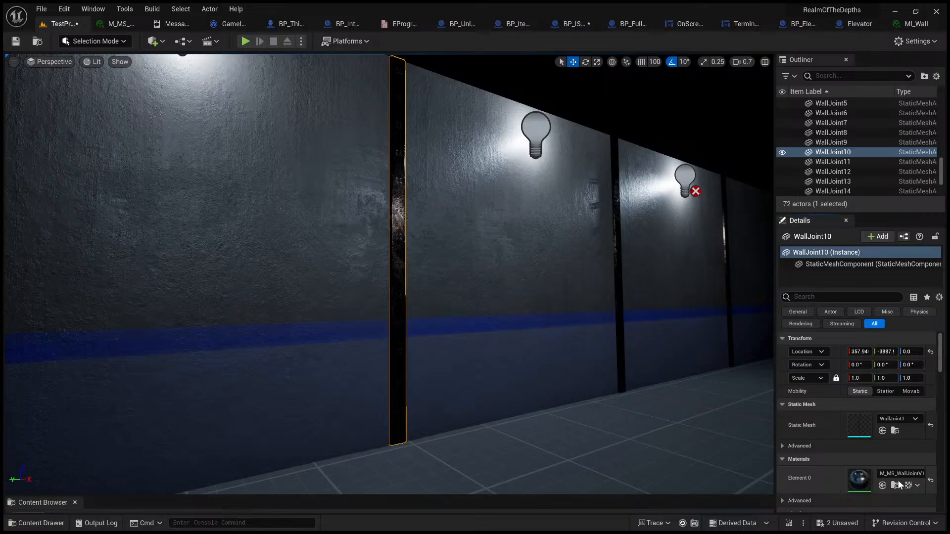
left_click_drag(483, 496, 488, 365)
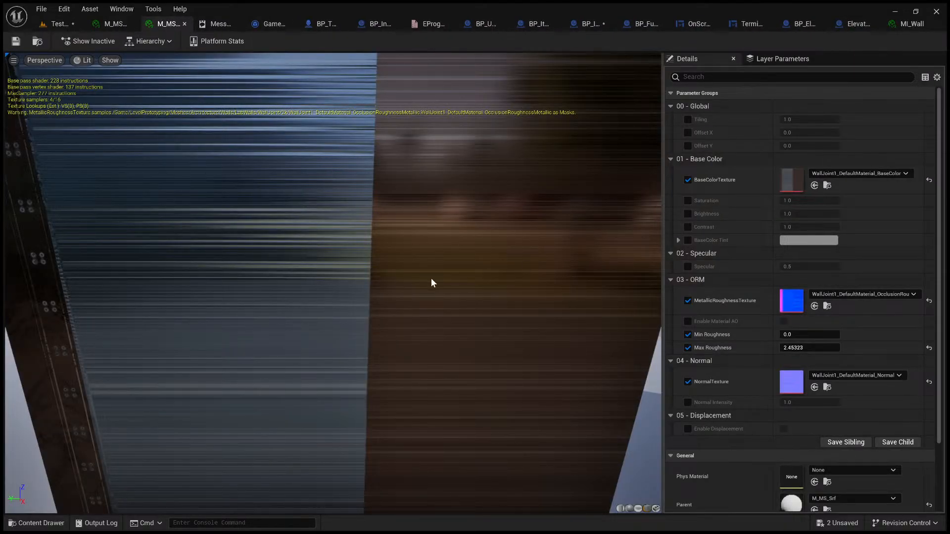
- Examine the joint material's metal, rust and bolt strip on the preview cube from close up and from several angles
scroll(431, 279, "down", 5)
scroll(230, 266, "up", 6)
scroll(230, 267, "down", 4)
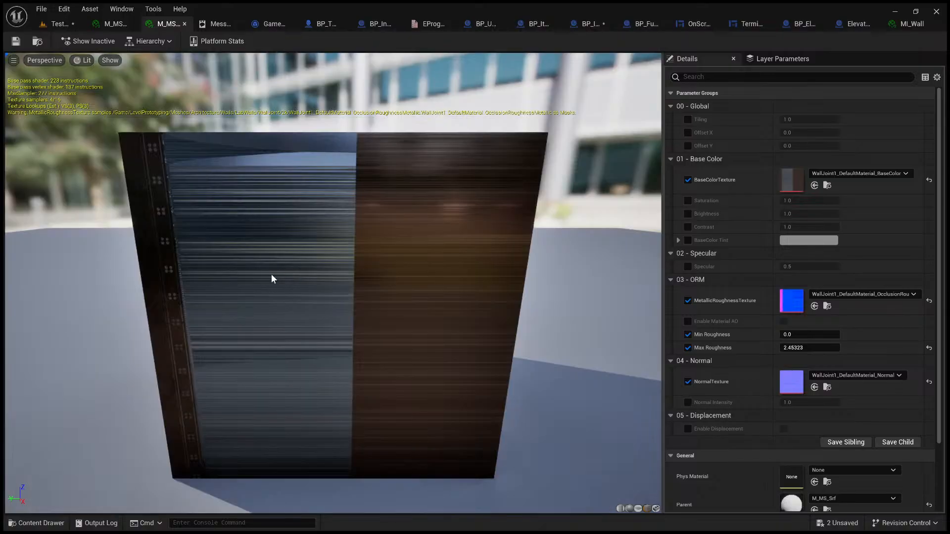
scroll(231, 284, "up", 5)
scroll(231, 284, "down", 2)
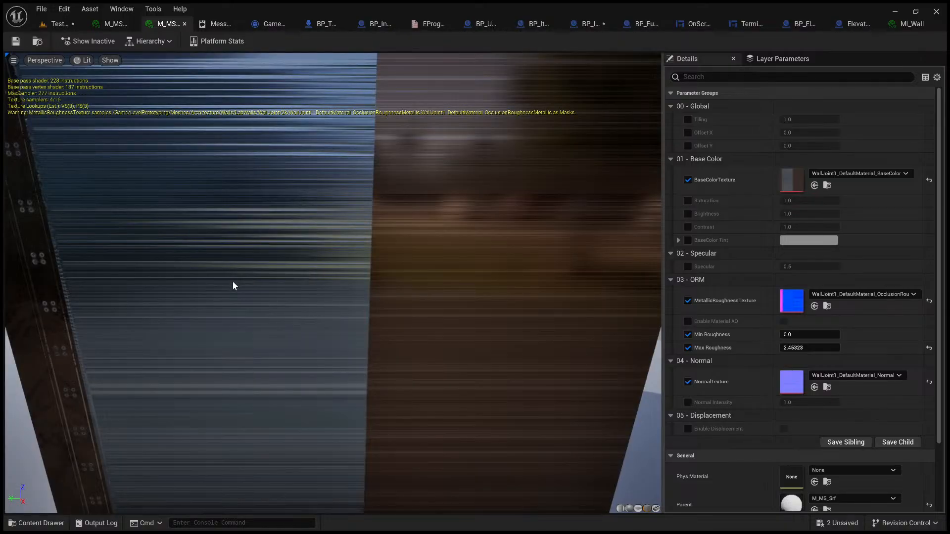
scroll(211, 303, "down", 5)
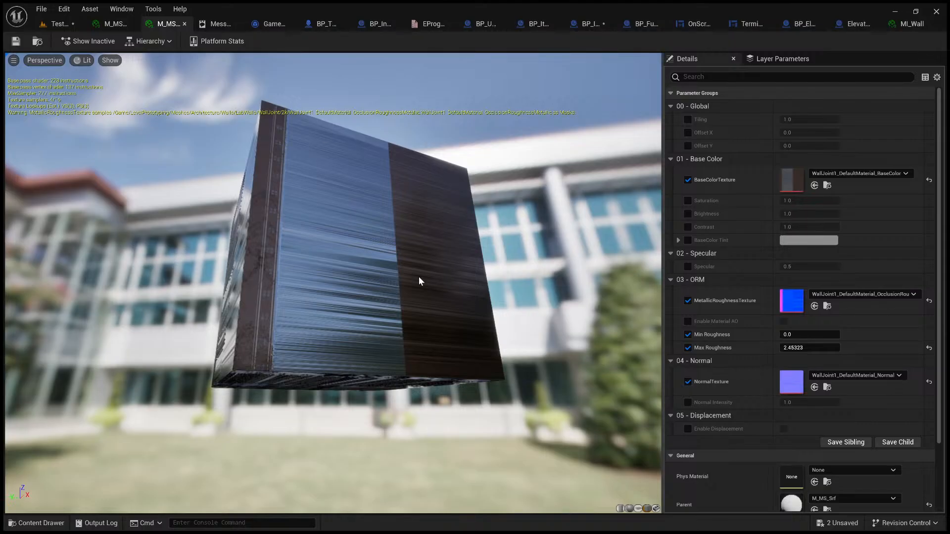
left_click_drag(440, 247, 378, 210)
scroll(297, 180, "up", 6)
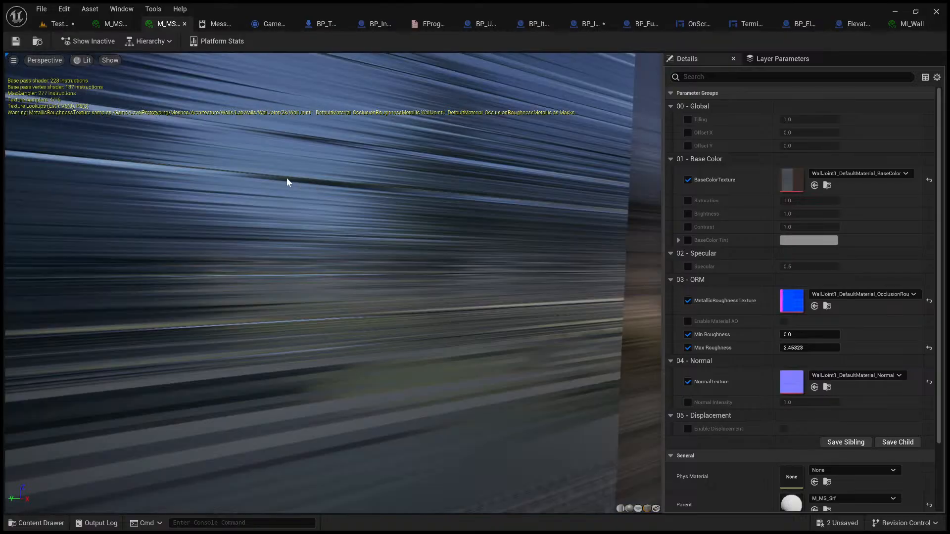
scroll(262, 193, "down", 5)
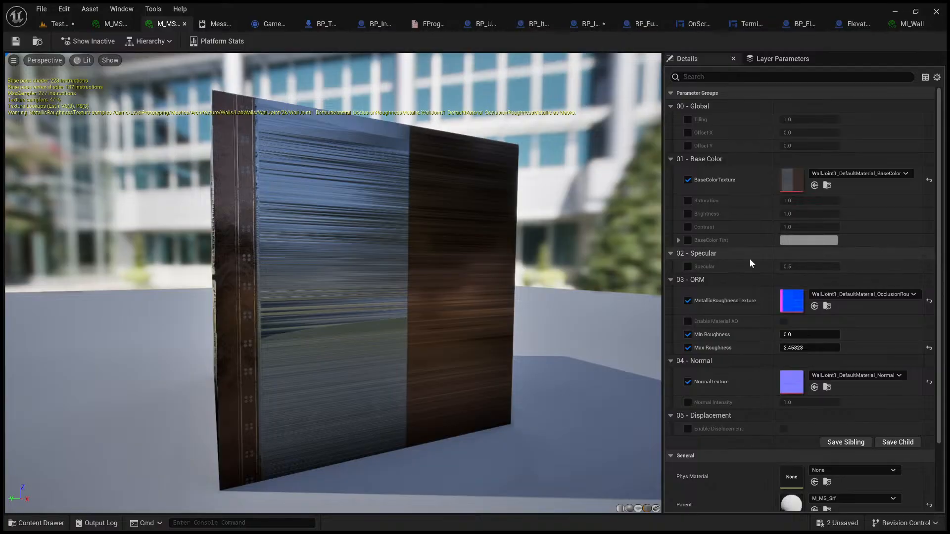
- Enable the joint material's base colour Brightness parameter, set it to about 1.576, and return to the level
left_click(688, 213)
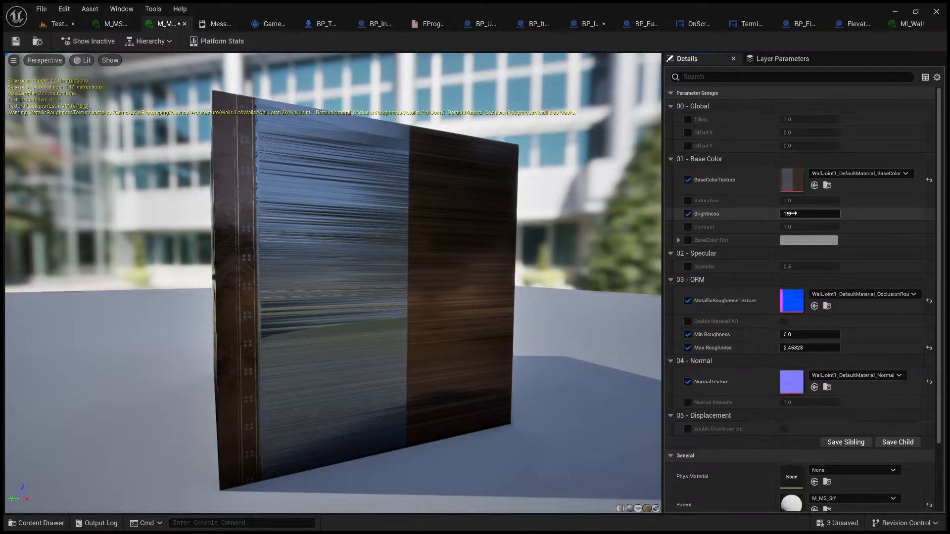
left_click_drag(790, 213, 814, 213)
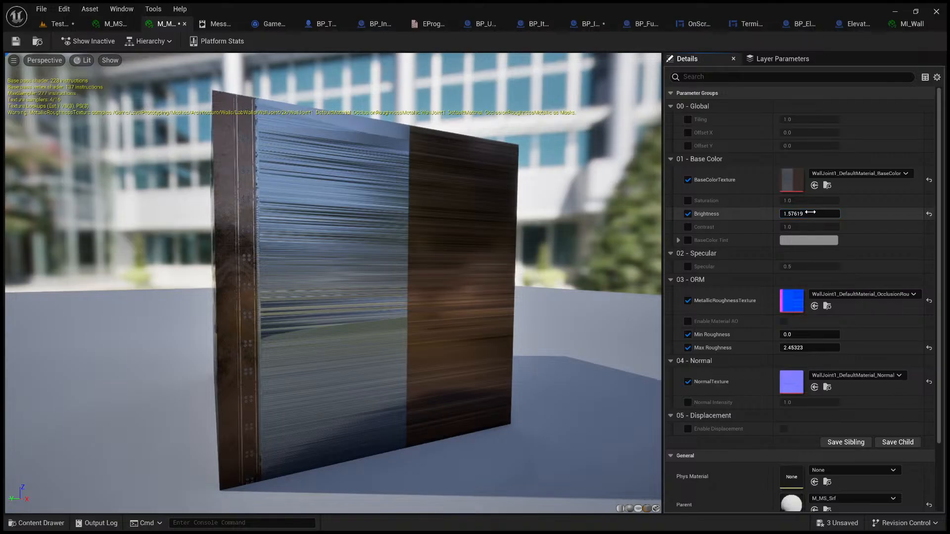
left_click(58, 25)
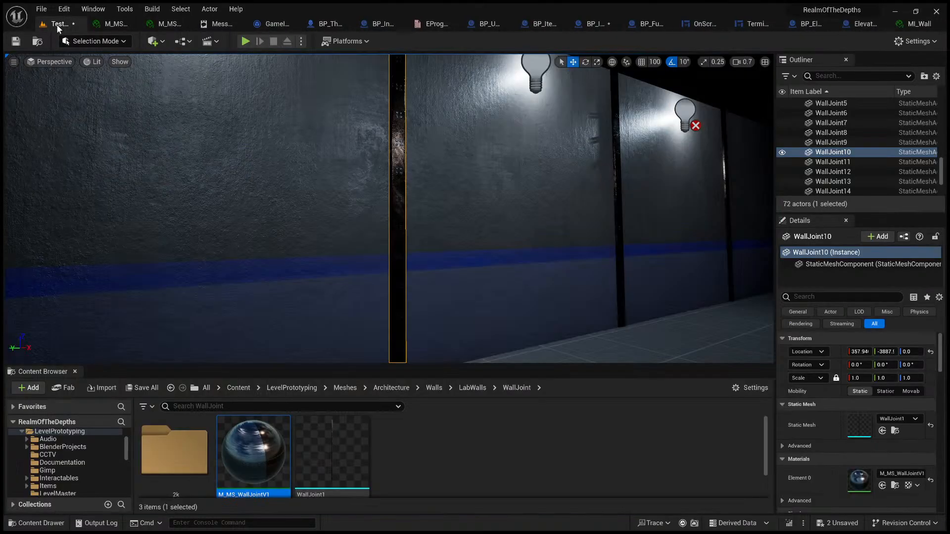
- Examine the wall joints and both corridor walls against the Resident Evil 2 lab reference image in the browser, and return to Unreal Editor
mouse_move(507, 219)
right_mouse_down()
mouse_move(495, 200)
mouse_move(499, 218)
mouse_move(515, 219)
right_mouse_up()
key("w")
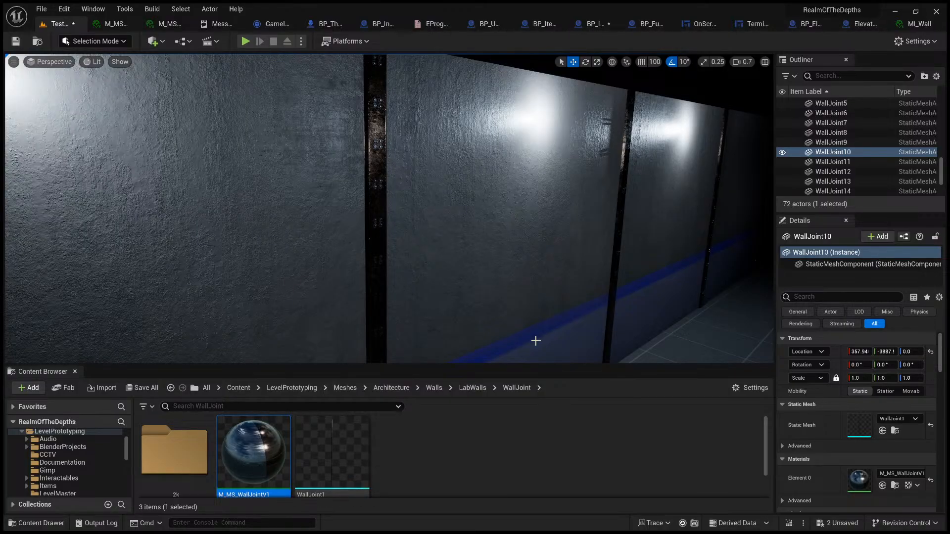
left_click_drag(543, 366, 572, 459)
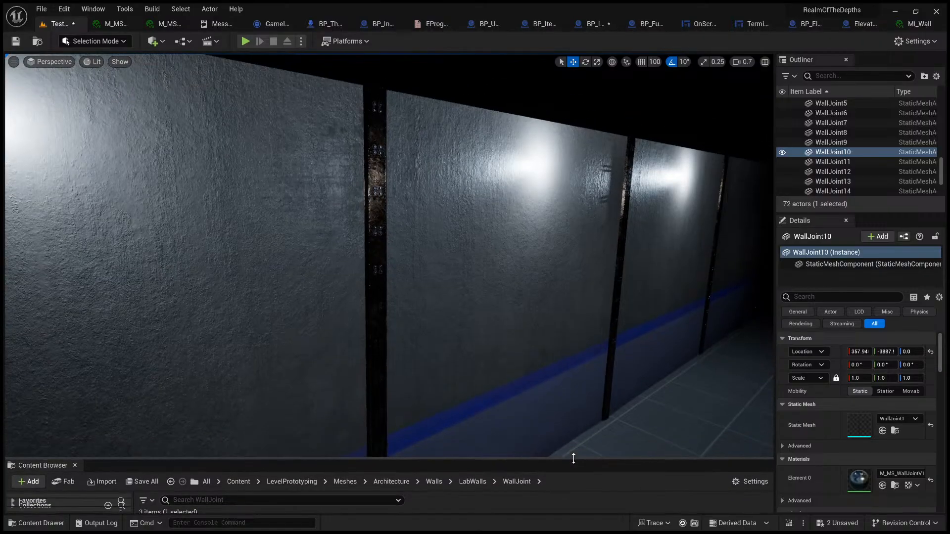
right_click_drag(534, 375, 624, 378)
key("s")
right_click_drag(517, 347, 593, 326)
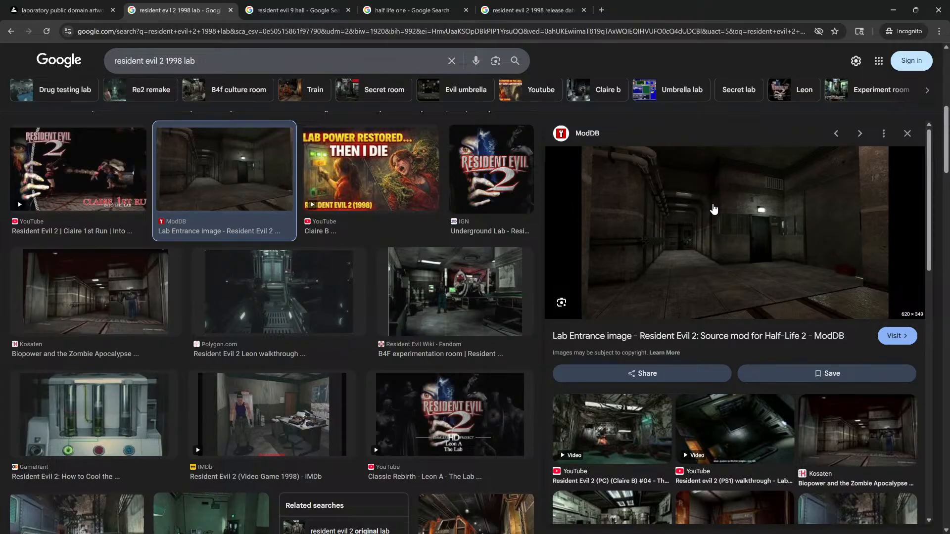
left_click(893, 12)
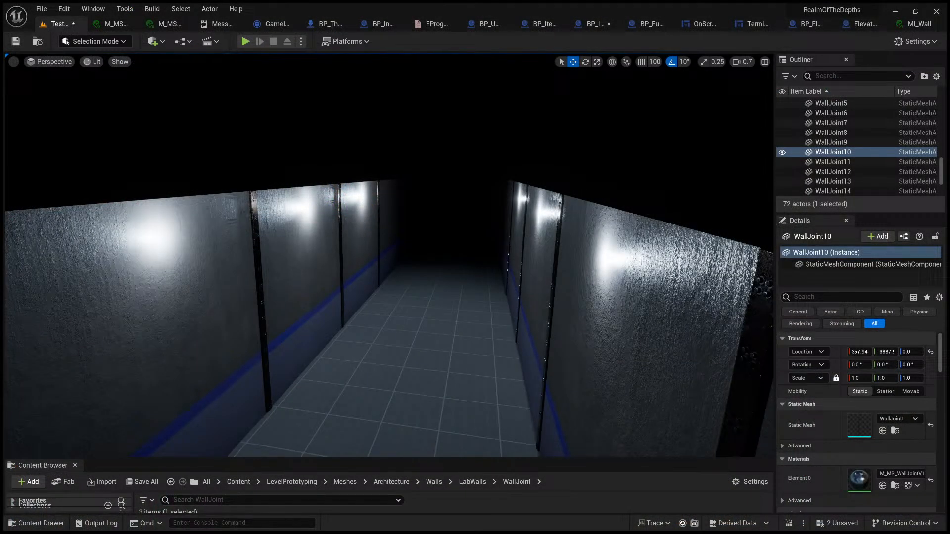
- Show the light icons in the viewport and undo back to before the three lights were duplicated onto the opposite wall
right_click_drag(389, 256, 473, 295)
key("g")
key("ctrl+z")
key("ctrl+z")
key("ctrl+z")
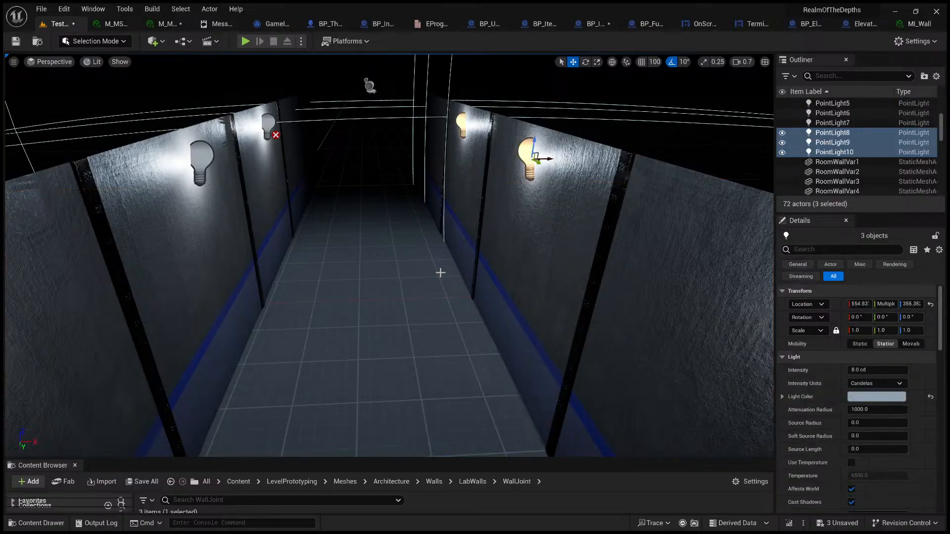
key("ctrl+z")
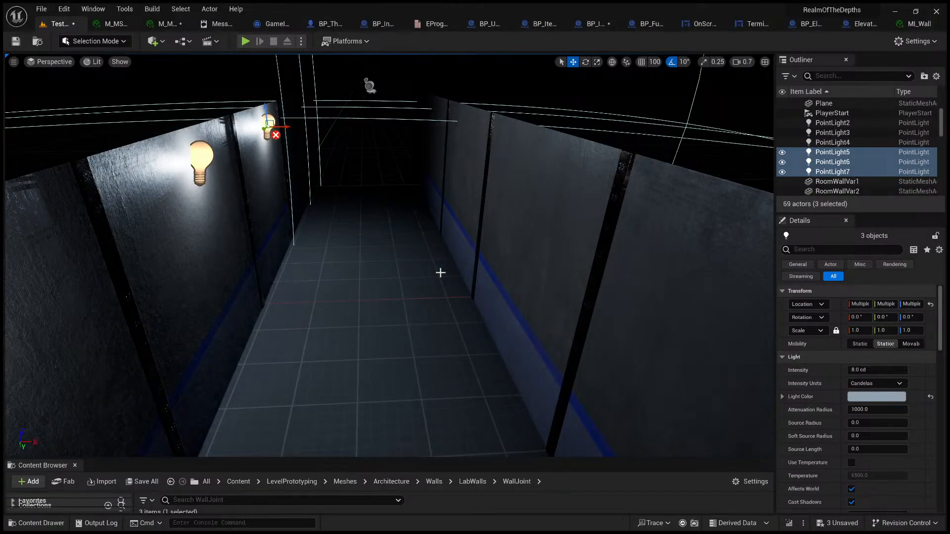
- Undo the earlier selections and position changes of PointLight5, PointLight6 and PointLight7 along the lit wall
key("ctrl+z")
key("ctrl+z")
key("ctrl+z")
key("ctrl+z")
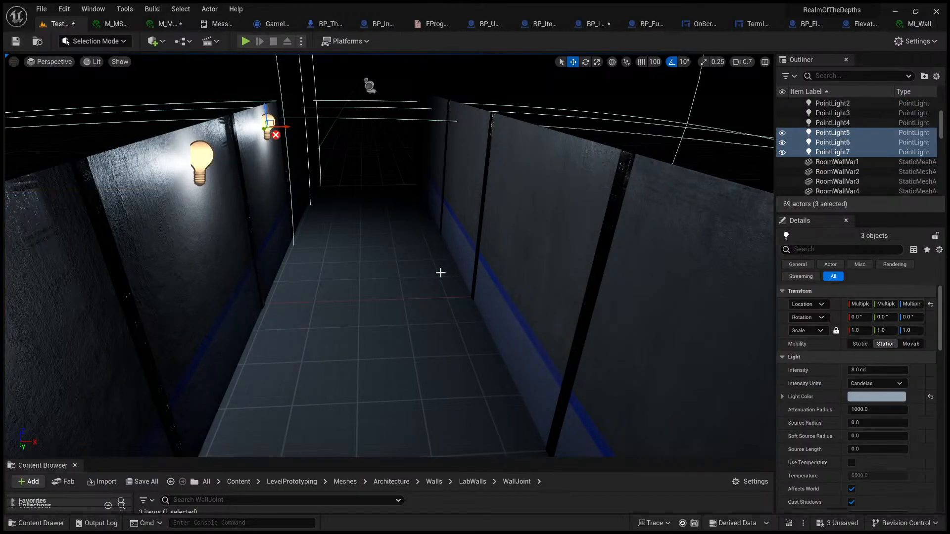
key("ctrl+z")
key("ctrl+z")
key("ctrl+z")
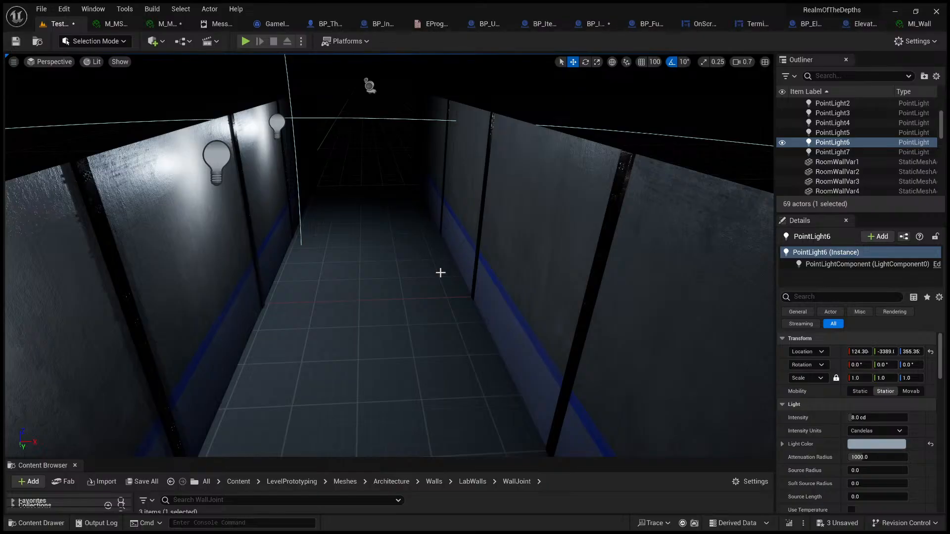
key("ctrl+z")
key("ctrl+z")
right_click_drag(441, 273, 356, 283)
key("ctrl+z")
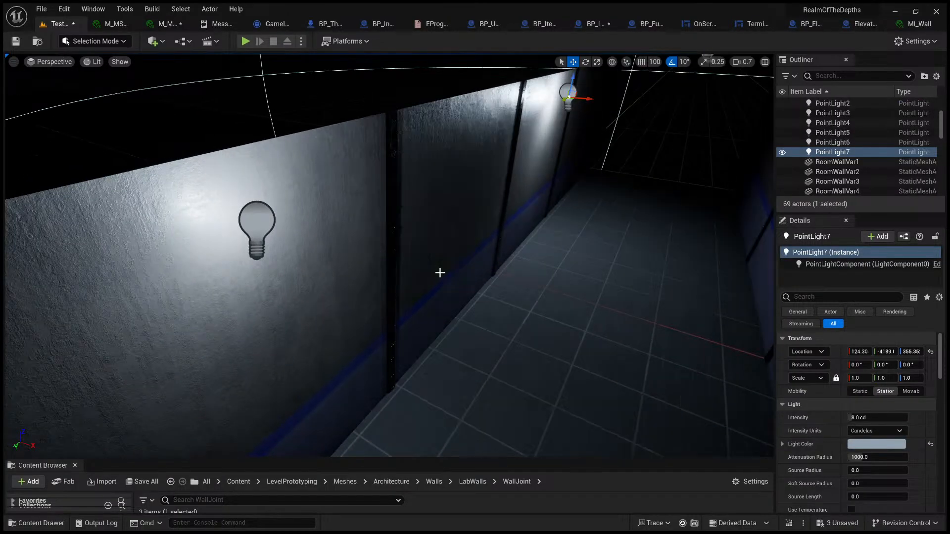
right_click_drag(458, 263, 518, 198)
key("s")
key("w")
key("w")
key("s")
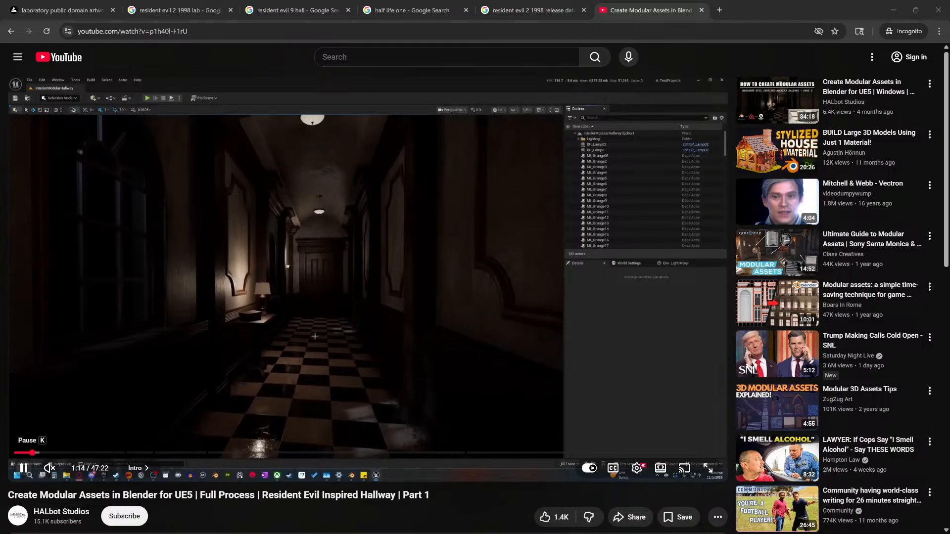
- Review the opening of the Resident Evil inspired hallway video, from the modular pieces at the start to the dark corridor at 1:28
left_click(23, 469)
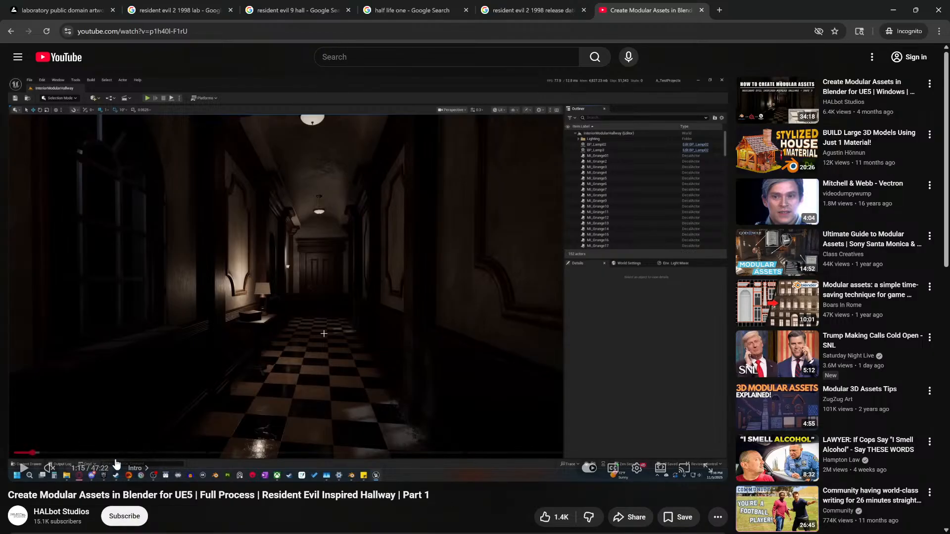
left_click(17, 453)
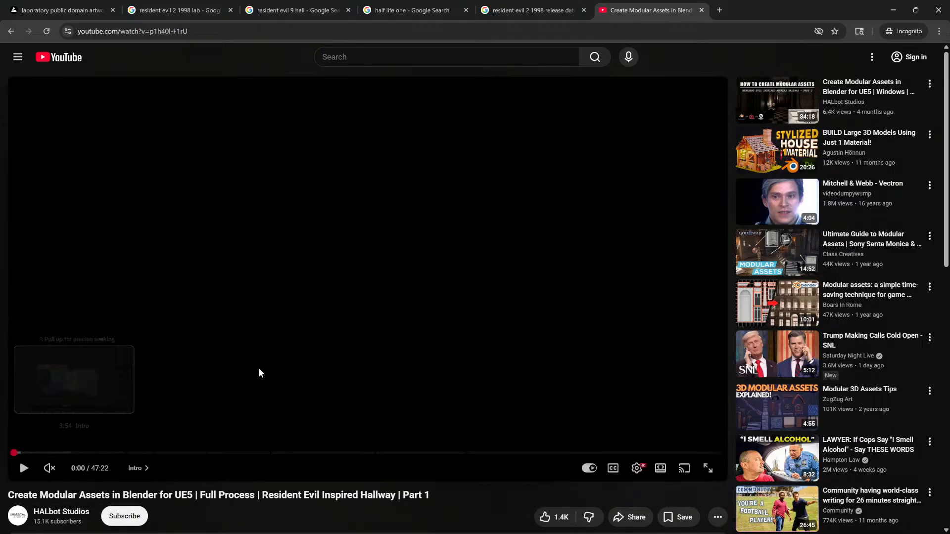
left_click(70, 423)
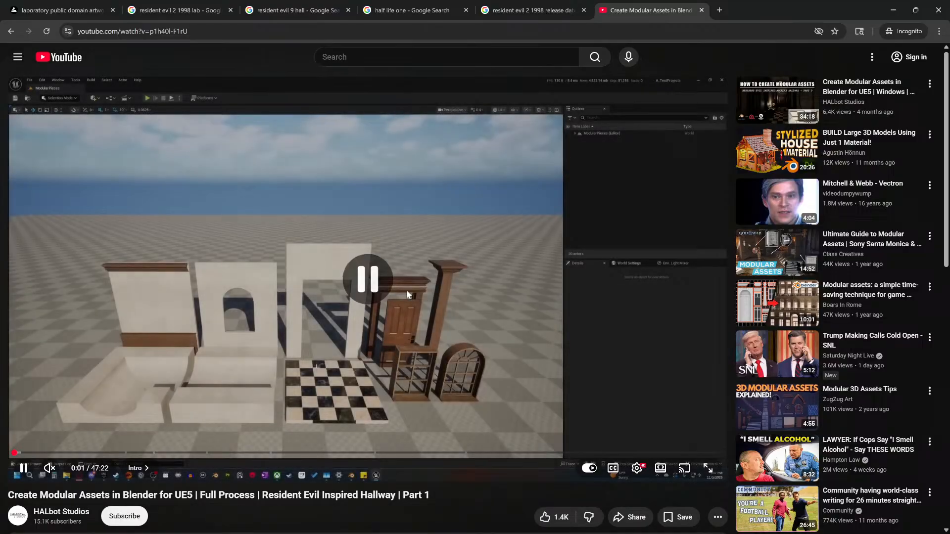
left_click(406, 290)
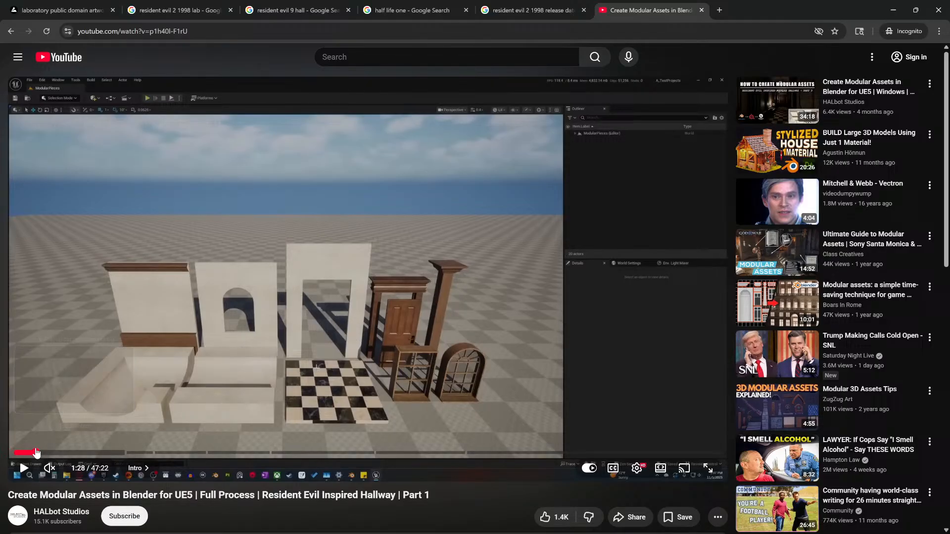
left_click(34, 453)
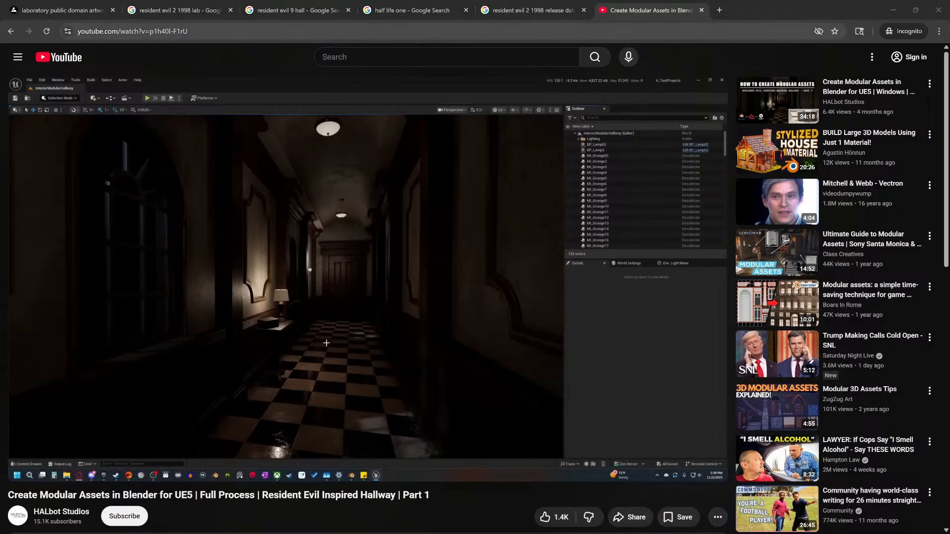
left_click(214, 31)
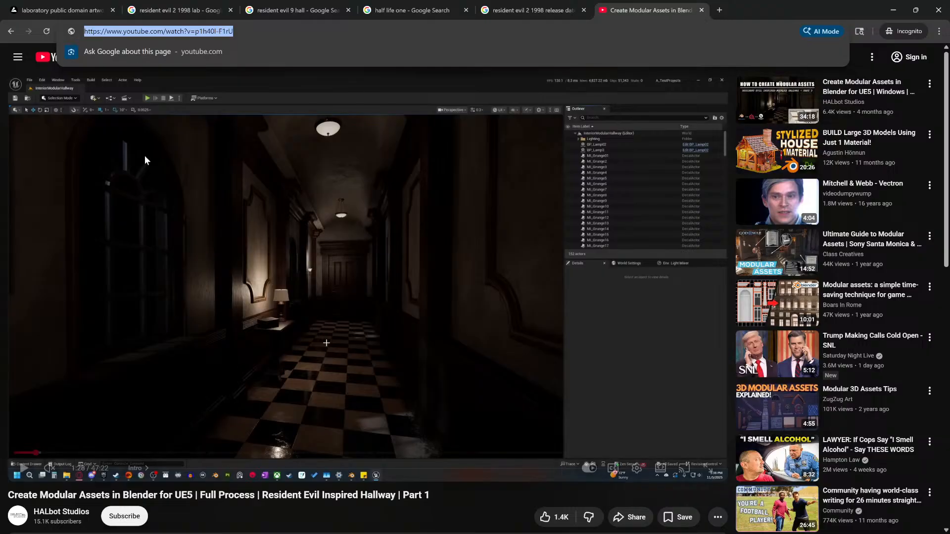
left_click(339, 508)
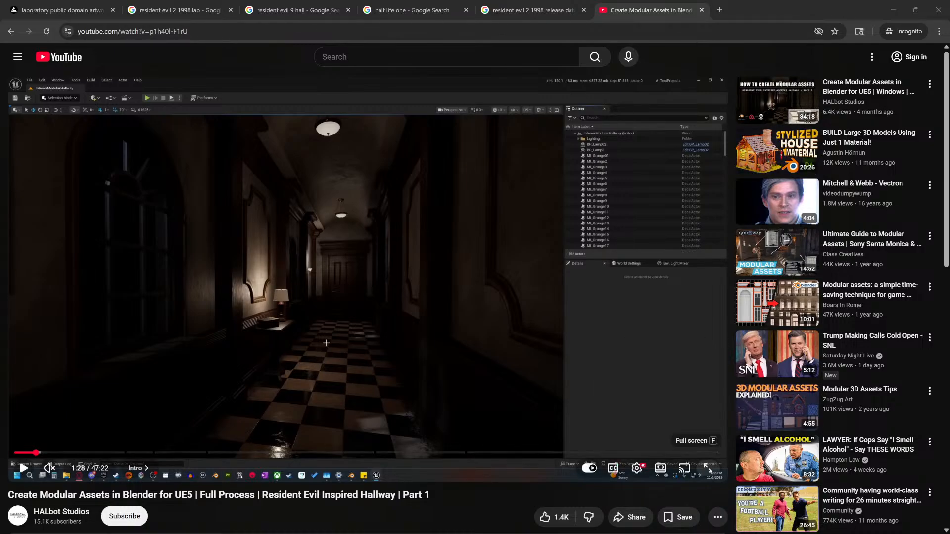
left_click(708, 468)
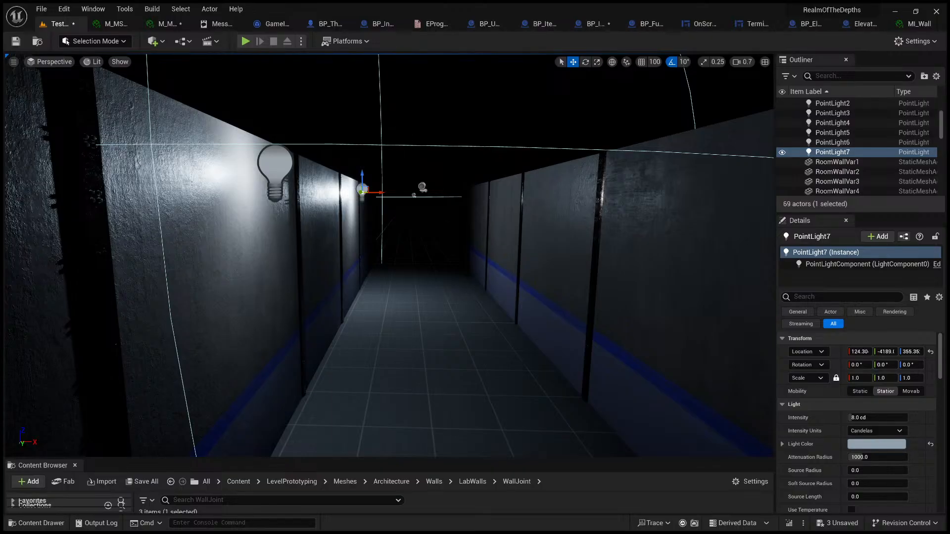
- Return to Unreal Editor and inspect the wall joints near PointLight7 up close, including in Unlit view mode
right_click_drag(390, 254, 354, 255)
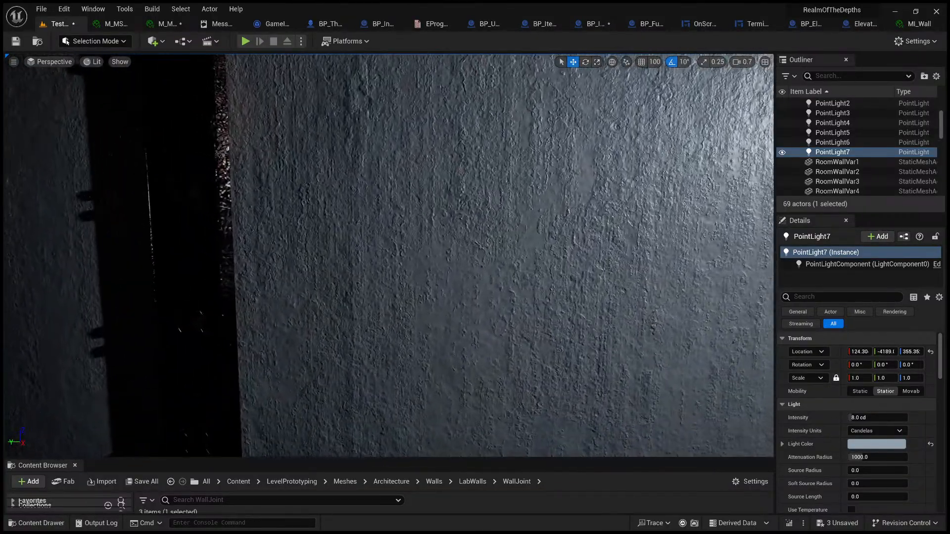
mouse_move(156, 86)
right_mouse_down()
mouse_move(148, 89)
mouse_move(156, 85)
right_mouse_up()
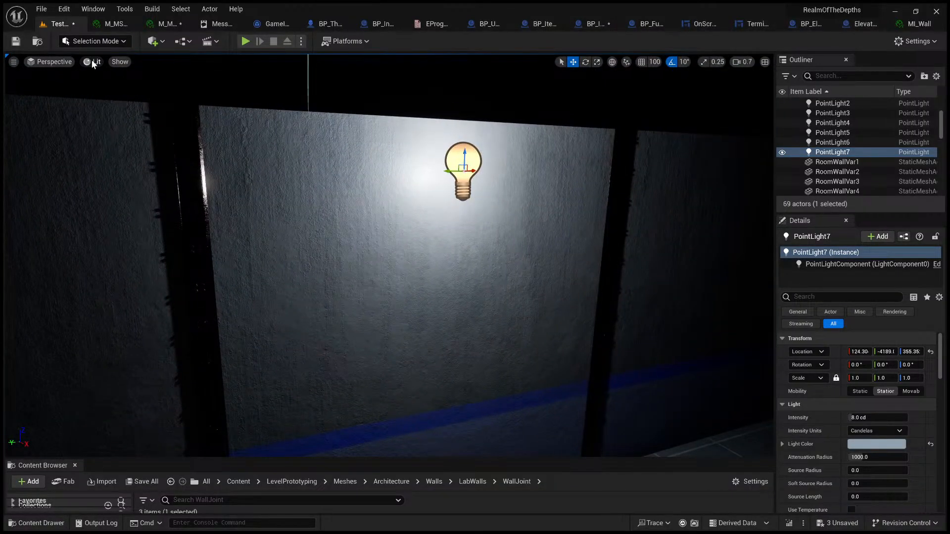
key("alt+3")
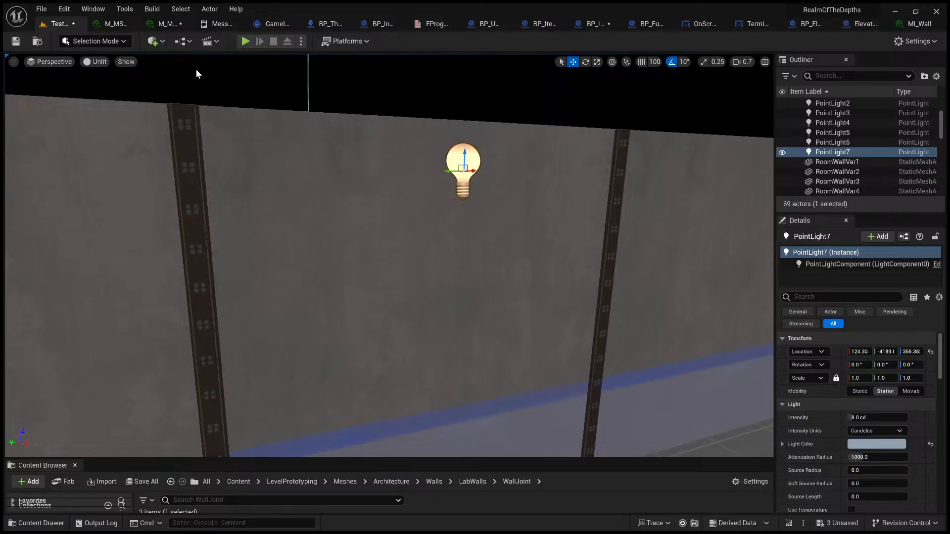
- Set the wall joint material's Brightness to about 2.378 and close the RoomWallVar1 panel material
left_click(165, 23)
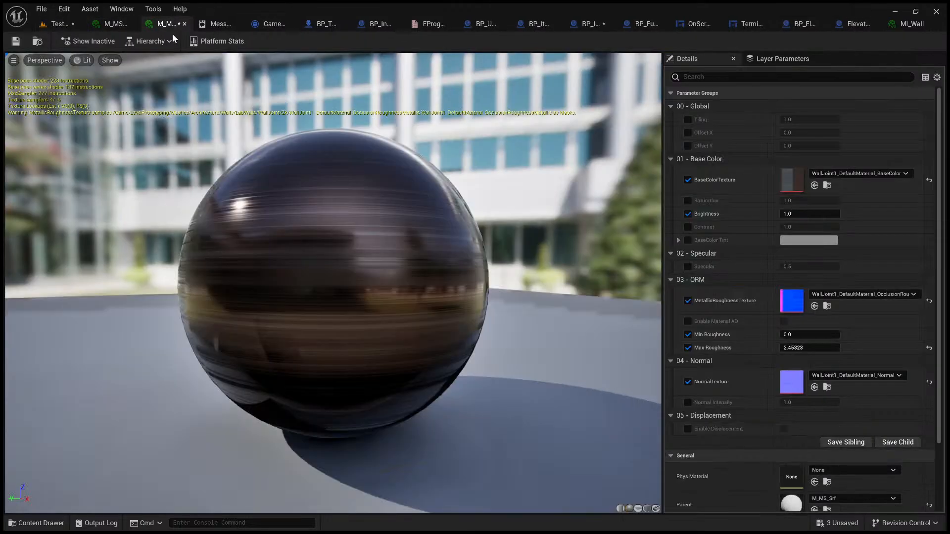
left_click_drag(810, 213, 840, 214)
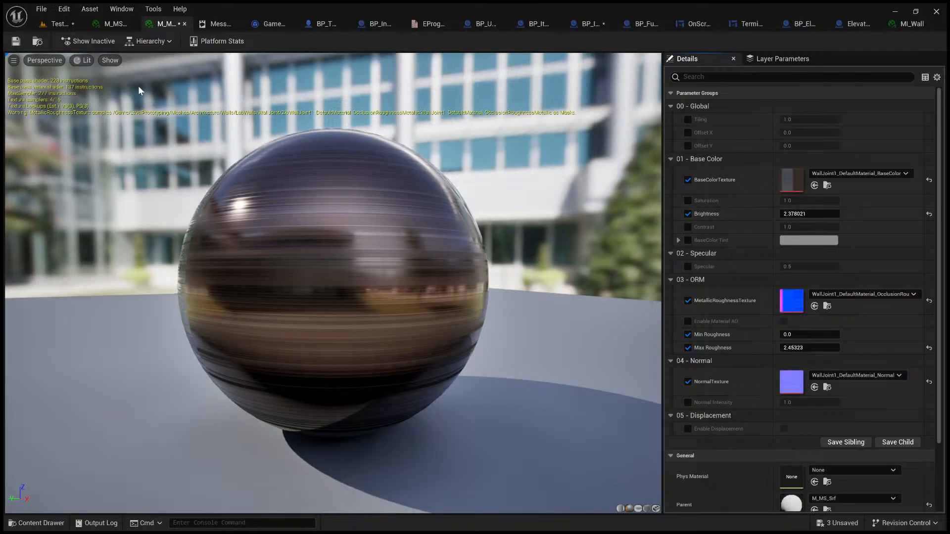
left_click(99, 23)
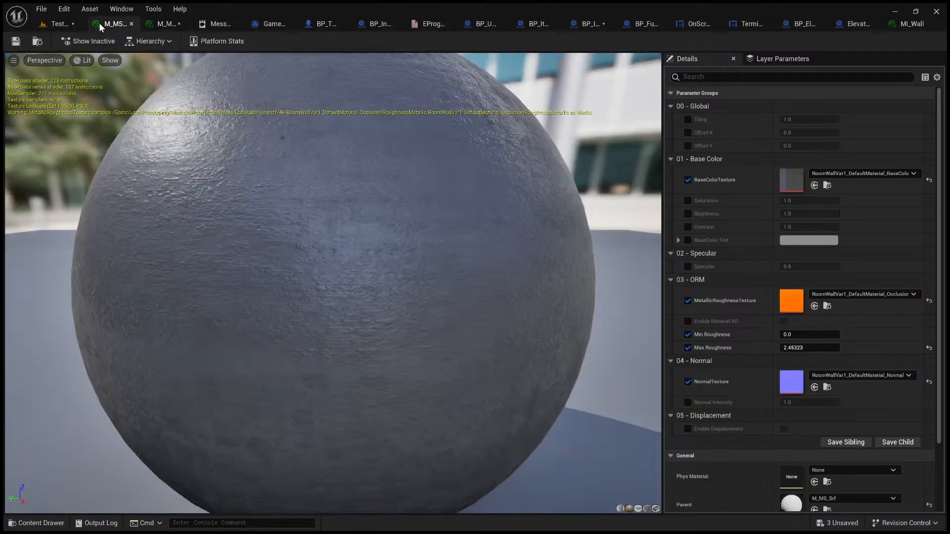
middle_click(100, 23)
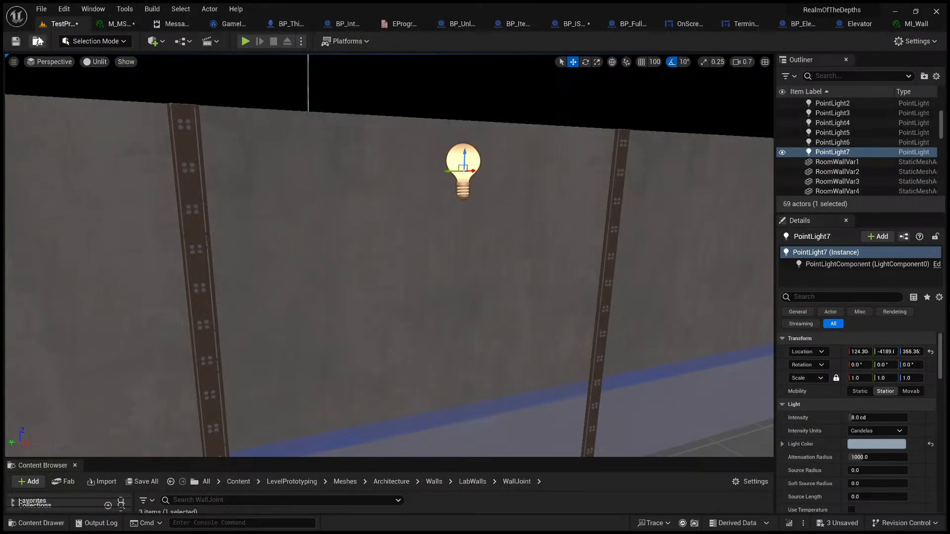
- Switch the level back to Lit view mode and examine the joint beside the panel lit by PointLight7
left_click(100, 27)
left_click(62, 26)
left_click(91, 62)
left_click(109, 82)
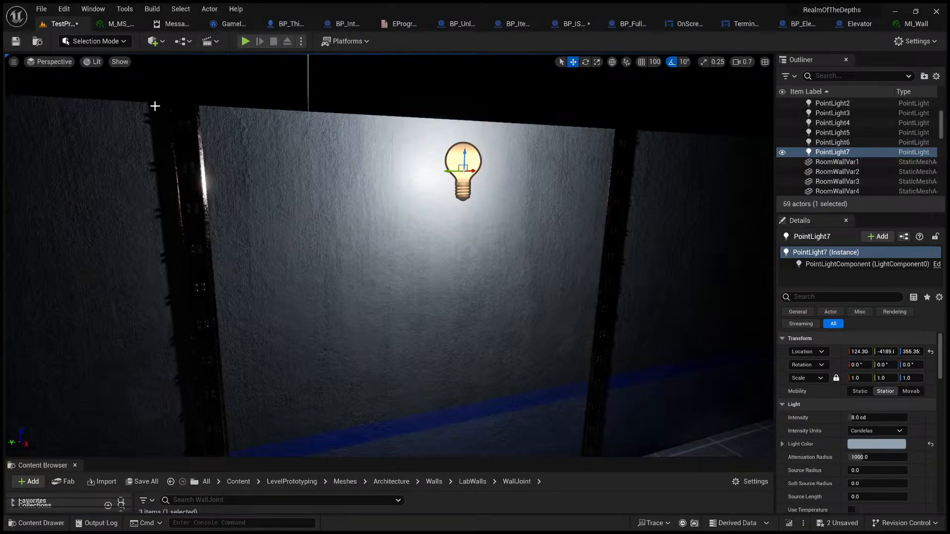
key("w")
right_click_drag(278, 161, 258, 151)
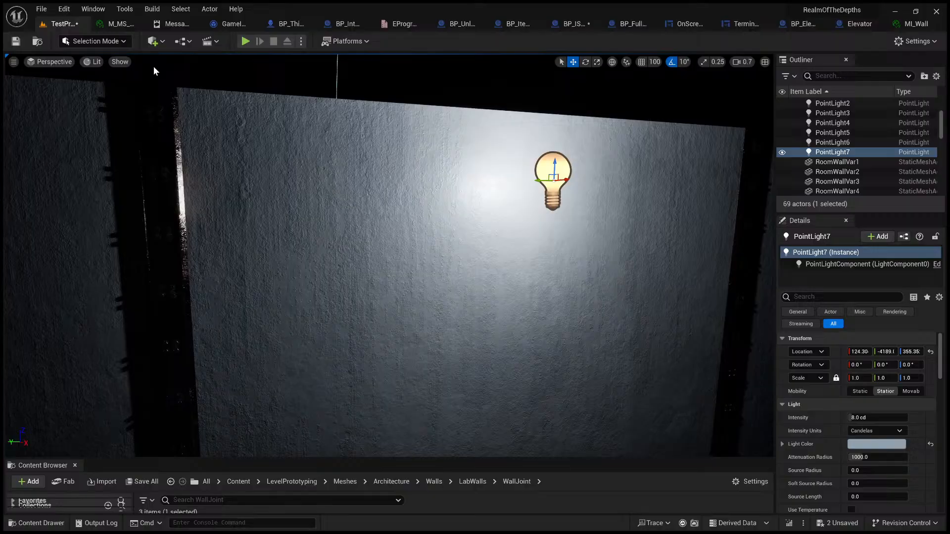
- Reset the wall joint material's Brightness to 1 and disable the parameter
left_click(117, 24)
left_click(787, 214)
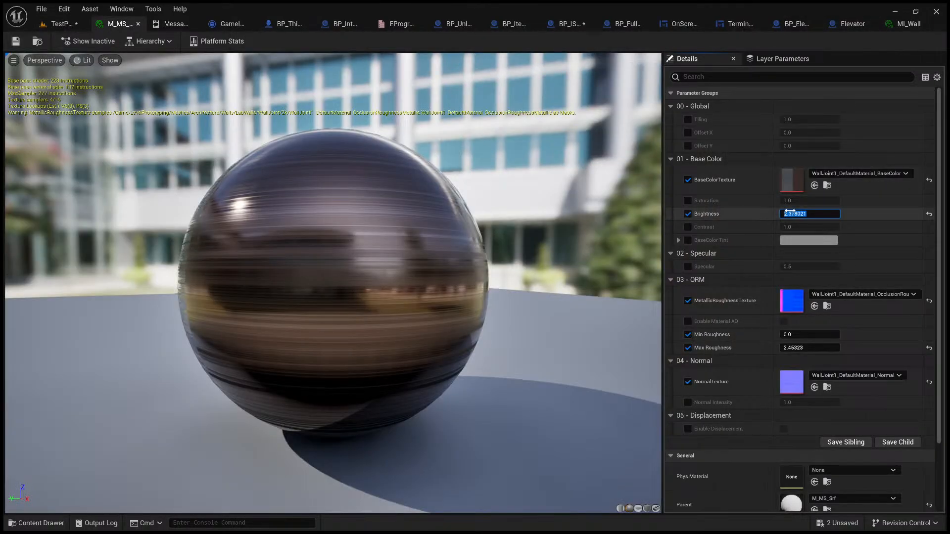
type("1")
key("Return")
left_click(687, 214)
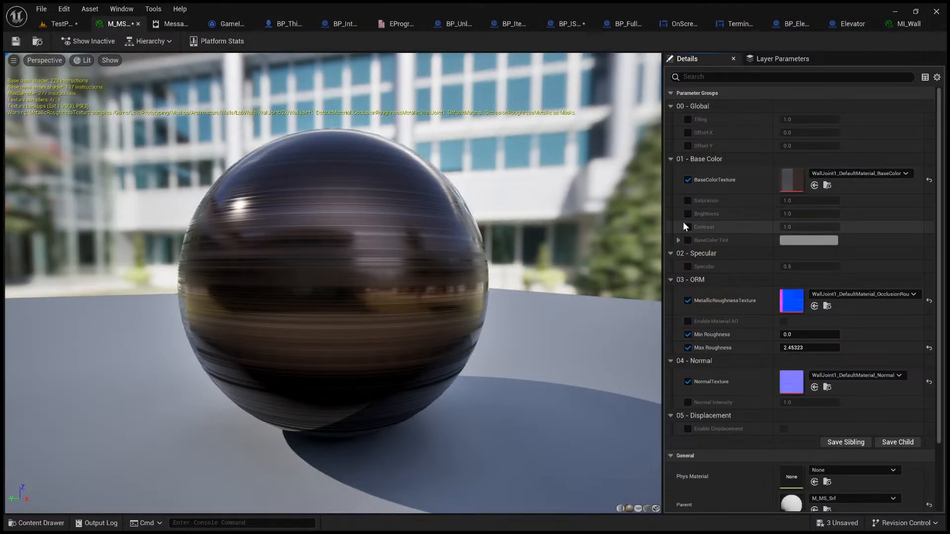
- Enable the joint material's Saturation at about 1.231 and inspect its riveted strip up close on a cube preview mesh
left_click(688, 200)
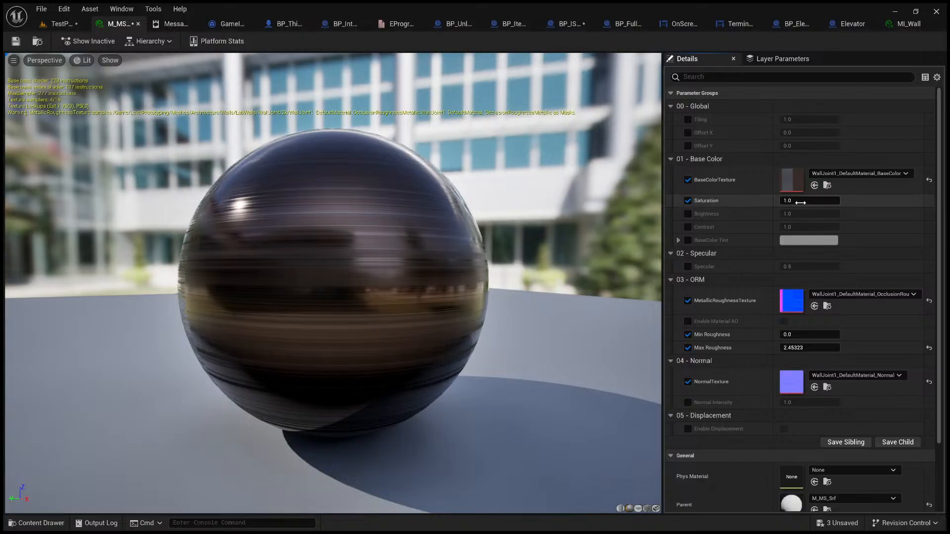
left_click_drag(801, 203, 814, 203)
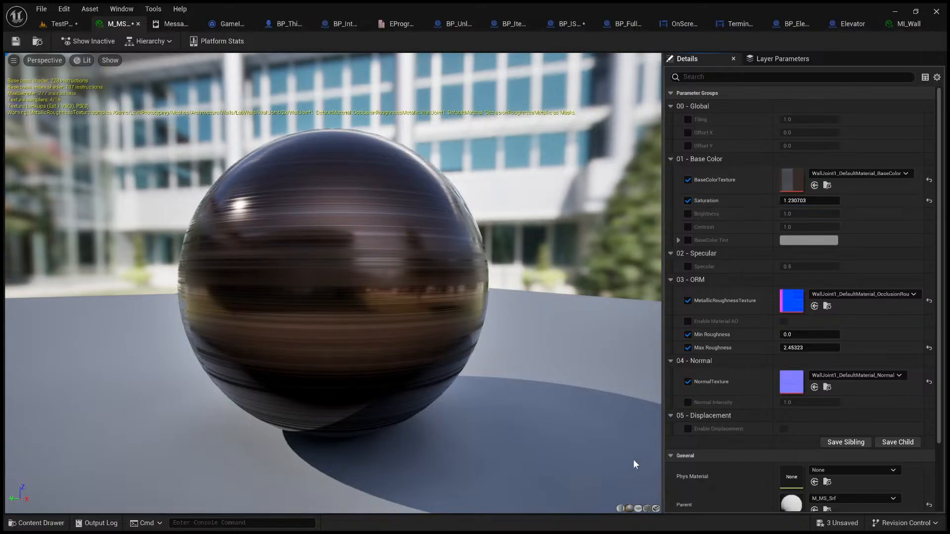
left_click(647, 509)
scroll(221, 279, "up", 5)
scroll(222, 277, "down", 3)
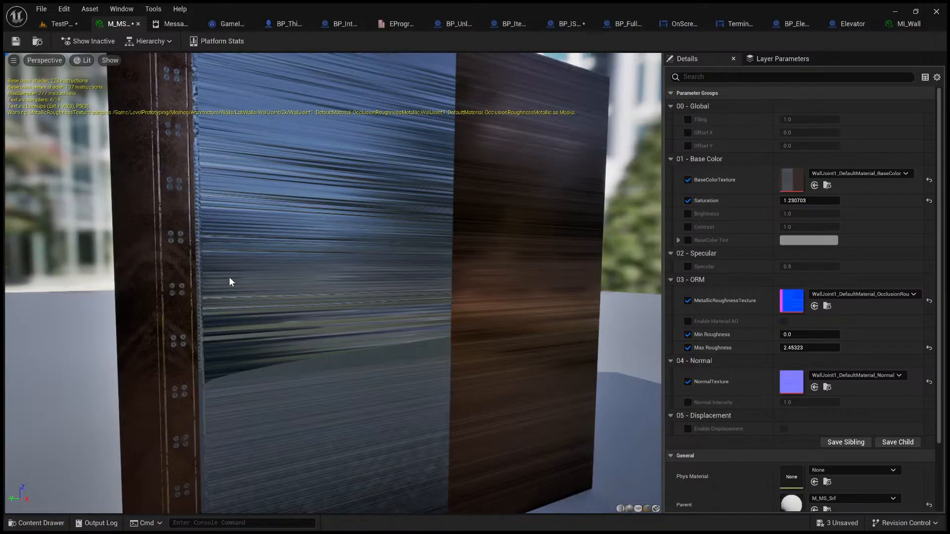
mouse_move(230, 277)
middle_mouse_down()
mouse_move(307, 277)
mouse_move(237, 277)
middle_mouse_up()
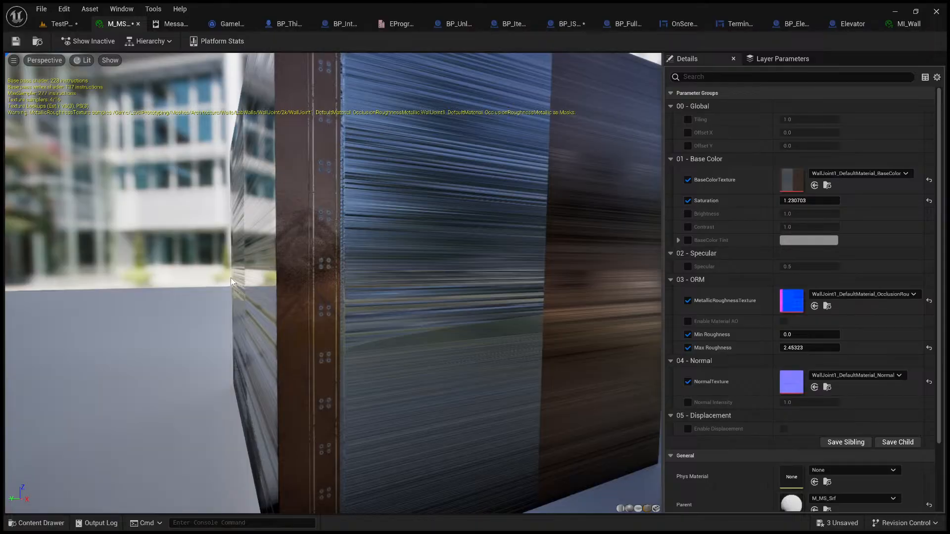
scroll(232, 278, "up", 3)
scroll(234, 278, "down", 2)
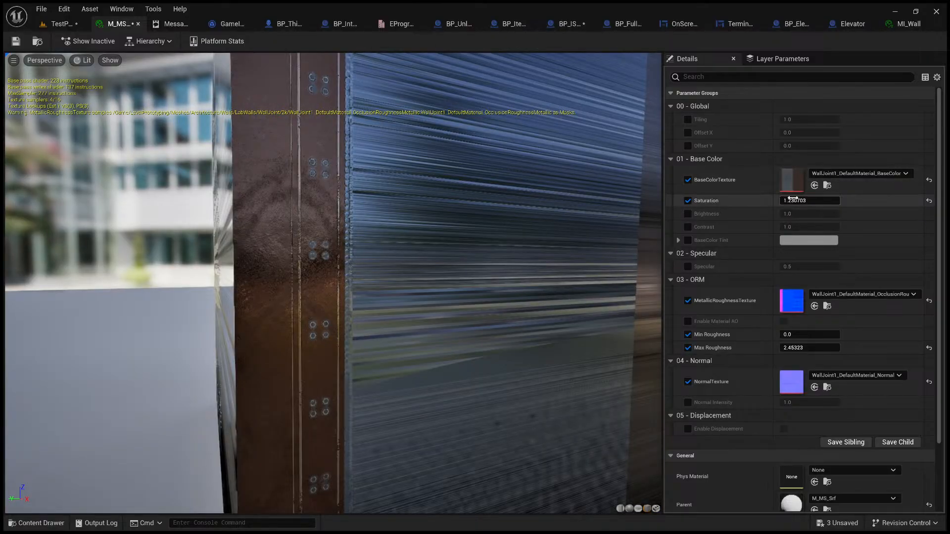
- Try a Saturation of about 1.431 on the joint material, then reset it to 1.0 and disable the parameter
left_click_drag(790, 200, 851, 200)
left_click_drag(810, 201, 727, 202)
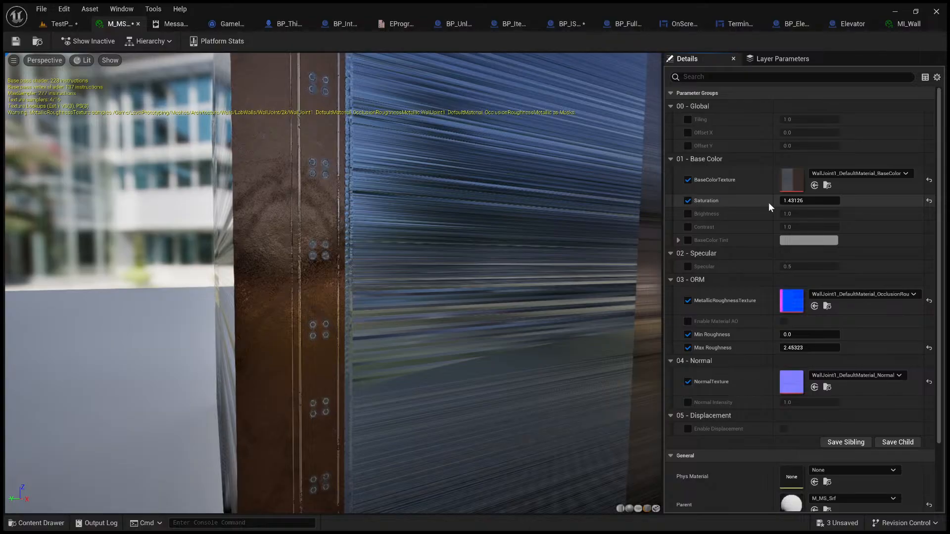
left_click(785, 201)
type("1.0")
key("Return")
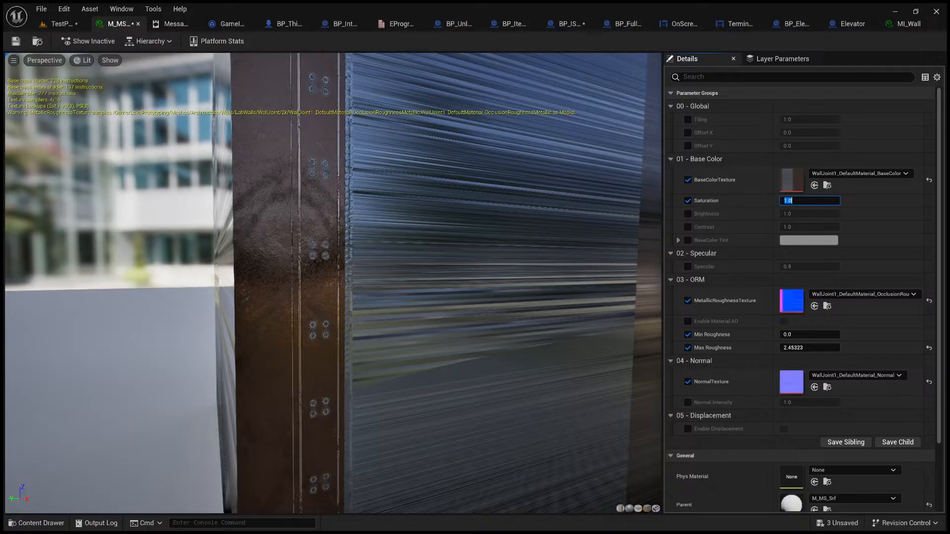
left_click(687, 200)
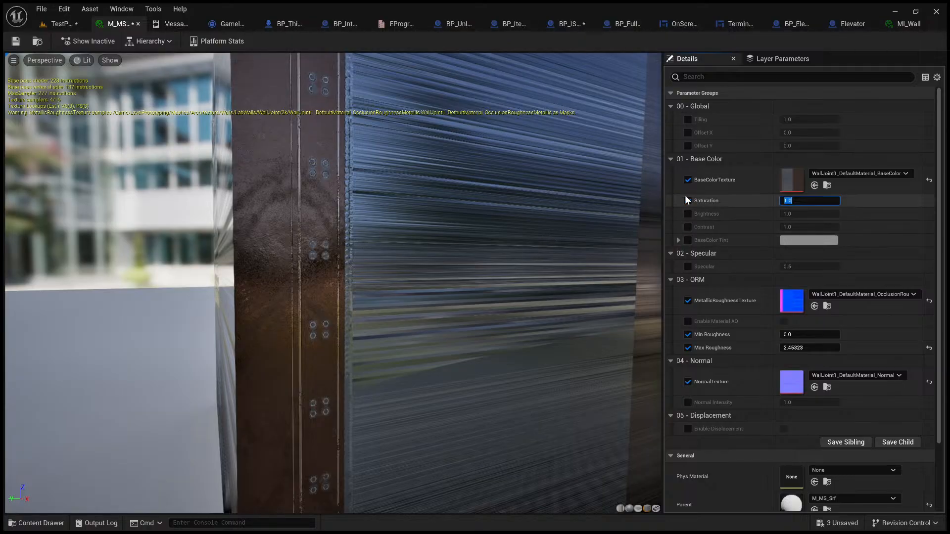
left_click(688, 200)
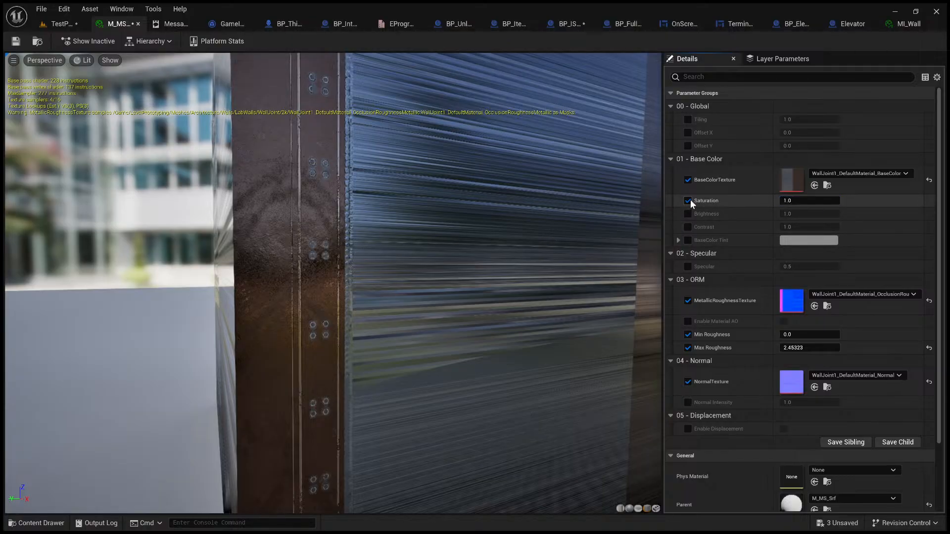
- Enable the joint material's Contrast, set it to about 0.795, save the material and return to the level
left_click(688, 226)
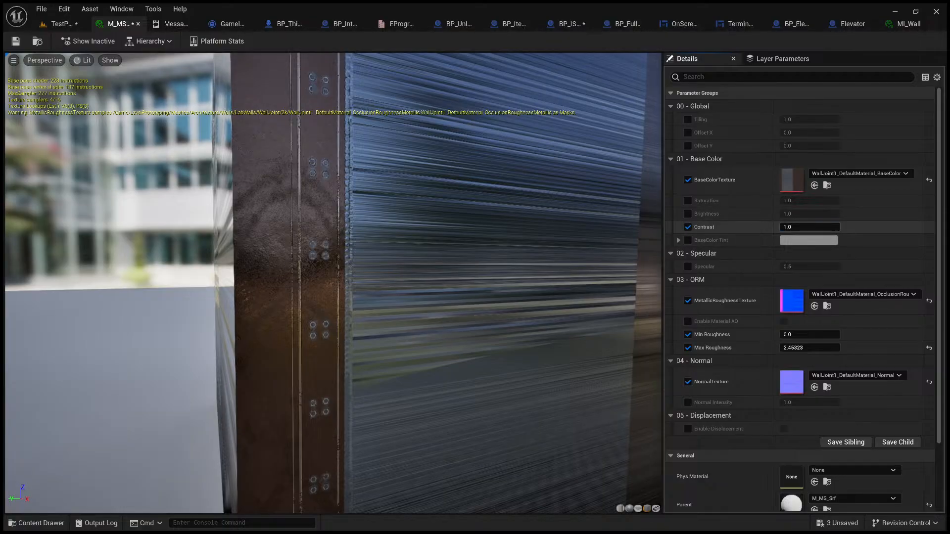
left_click_drag(809, 227, 789, 226)
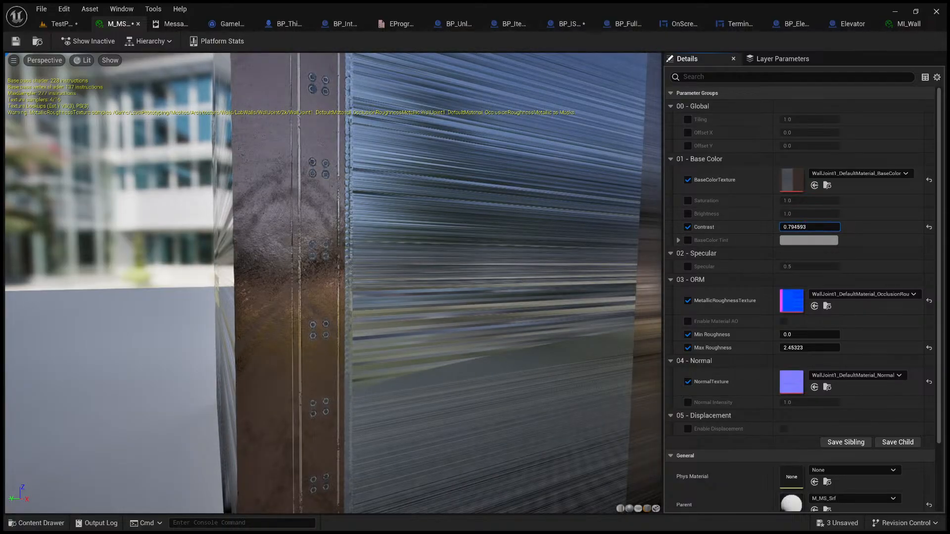
left_click(17, 43)
left_click(56, 24)
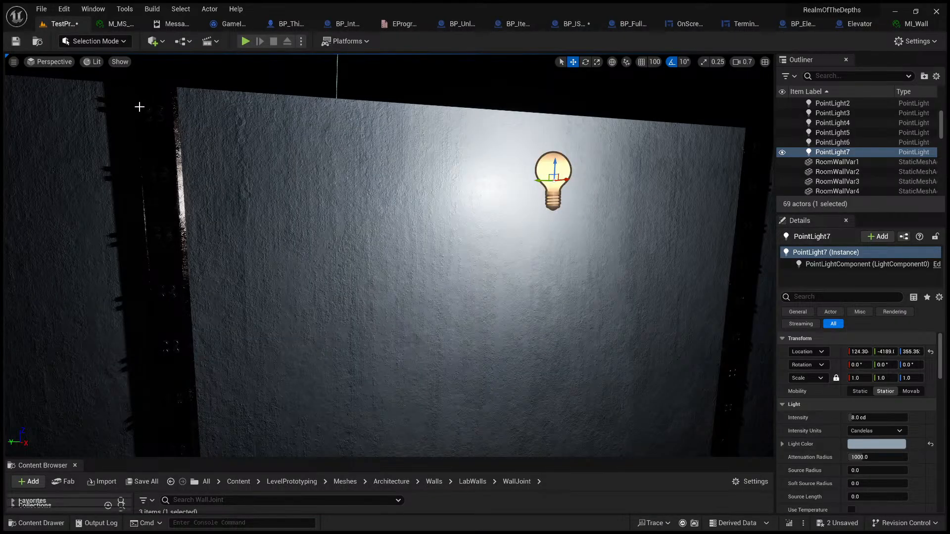
- Examine the joints and panels on both corridor walls, and close the wall joint material
mouse_move(439, 238)
right_mouse_down()
mouse_move(347, 227)
mouse_move(446, 250)
right_mouse_up()
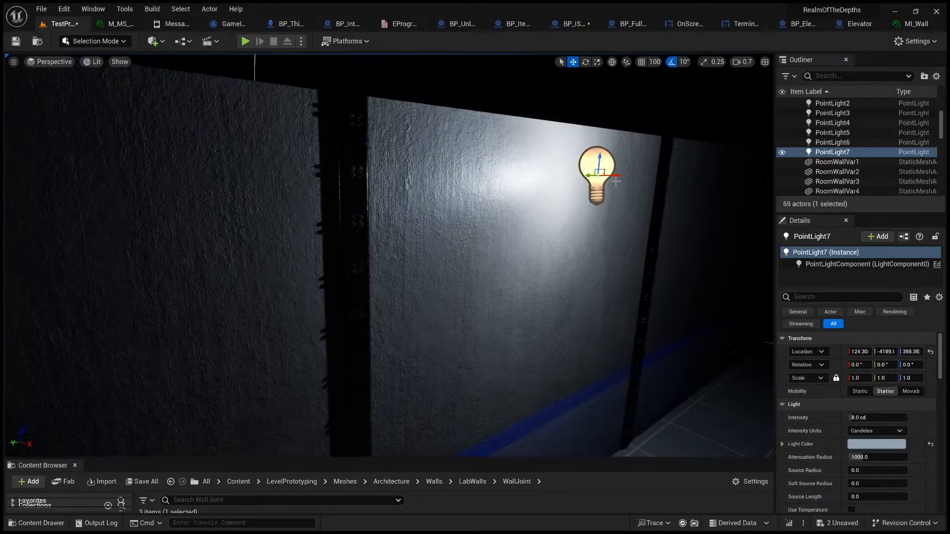
right_click_drag(616, 181, 906, 158)
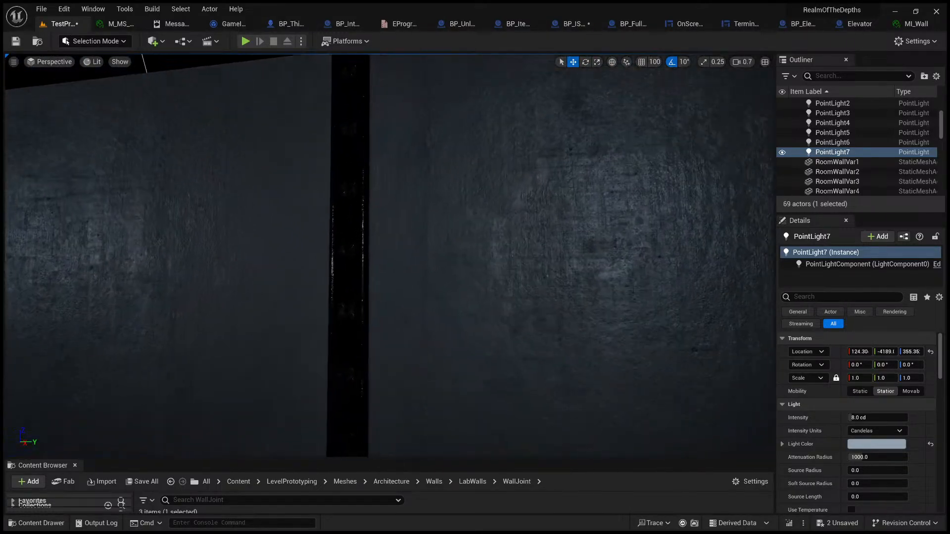
right_click_drag(503, 222, 487, 247)
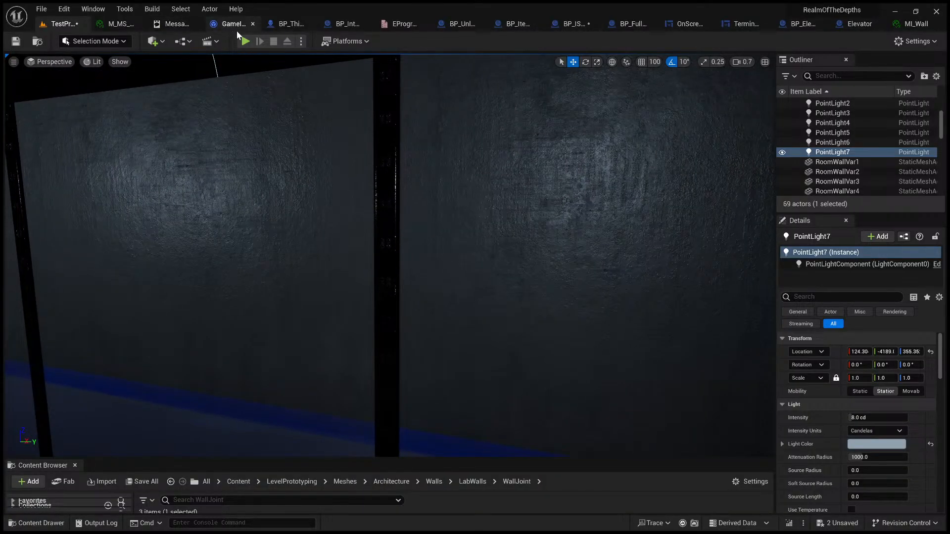
left_click(113, 23)
middle_click(114, 24)
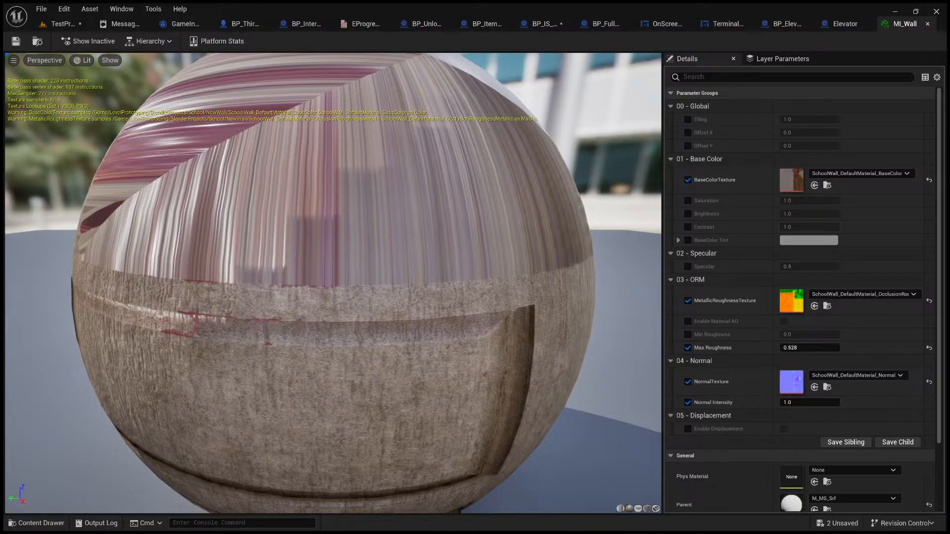
- Return to the level and examine the wall panels and joints along the blue-lit and red-lit corridor sections
left_click(57, 23)
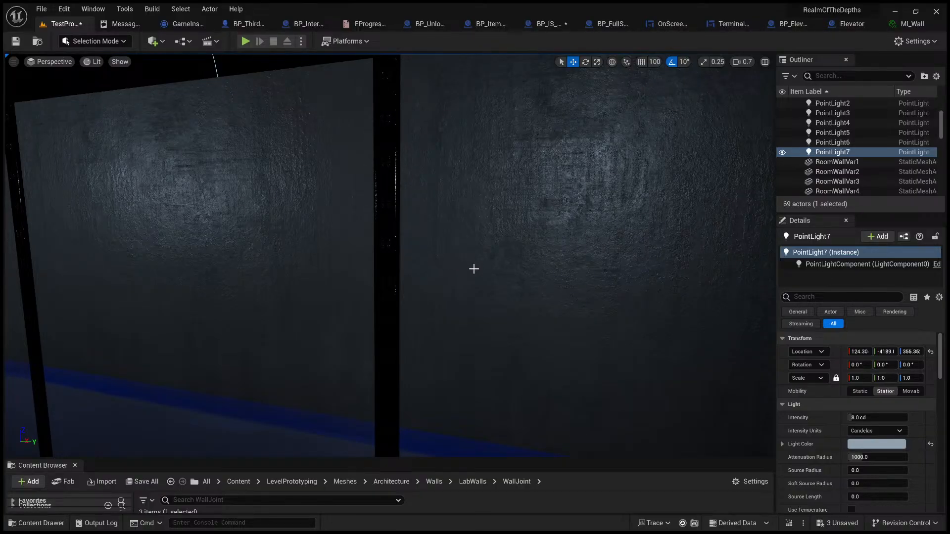
right_click_drag(501, 274, 287, 281)
key("s")
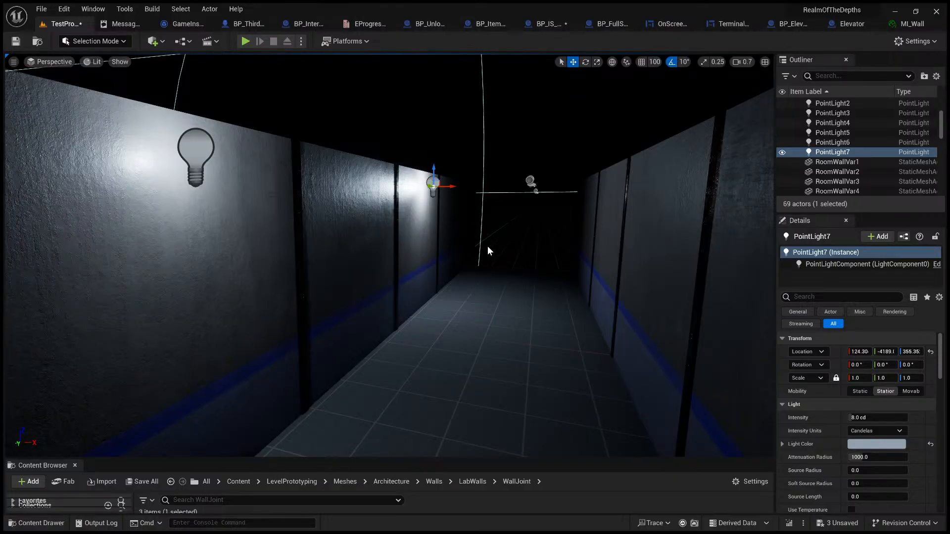
right_click_drag(539, 260, 498, 280)
key("w")
key("s")
key("w")
scroll(389, 271, "up", 3)
key("w")
key("s")
key("w")
key("w")
key("s")
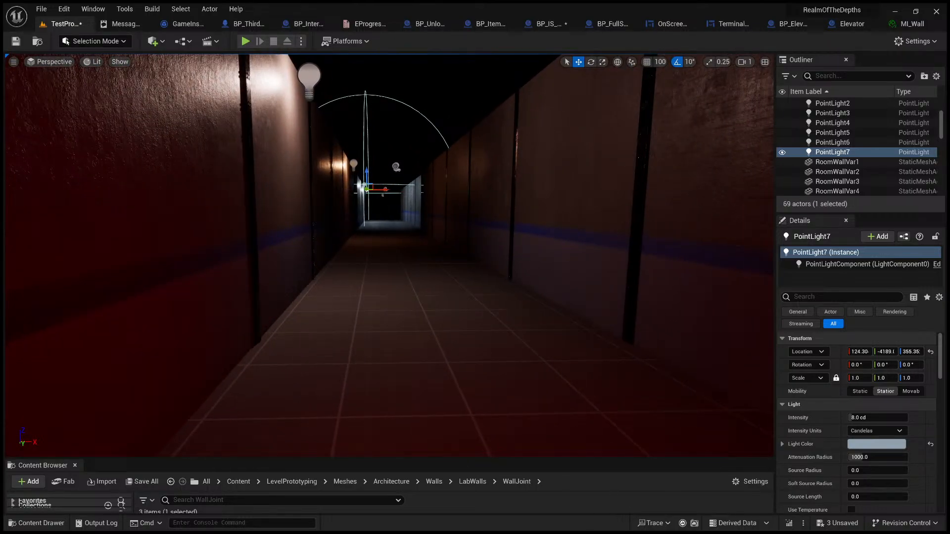
mouse_move(498, 279)
right_mouse_down()
mouse_move(487, 295)
mouse_move(504, 295)
mouse_move(506, 277)
mouse_move(494, 280)
mouse_move(524, 260)
mouse_move(515, 259)
mouse_move(519, 267)
mouse_move(559, 263)
mouse_move(497, 269)
right_mouse_up()
key("w")
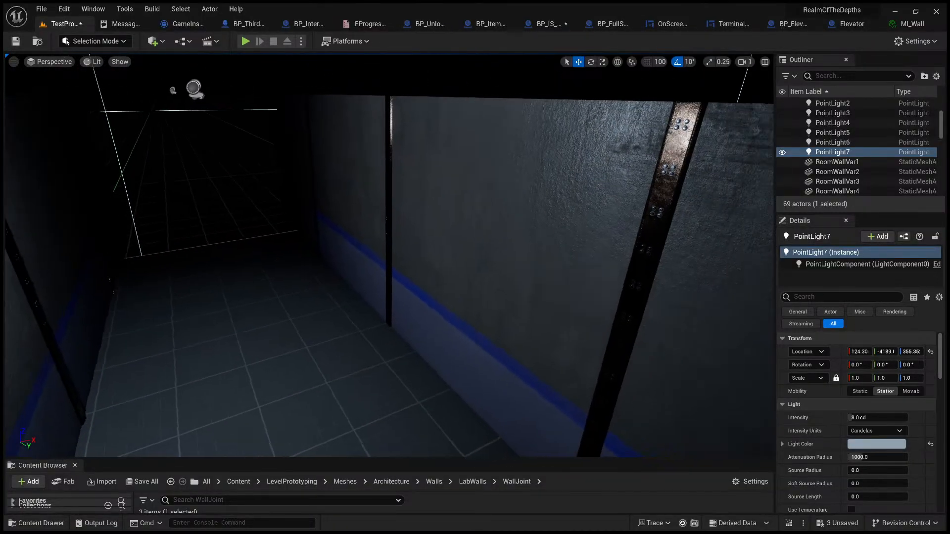
- Inspect the riveted joints on the blue-striped wall up close from several angles
right_click_drag(563, 292, 582, 292)
right_click_drag(663, 216, 738, 174)
key("w")
scroll(736, 178, "down", 4)
key("s")
key("q")
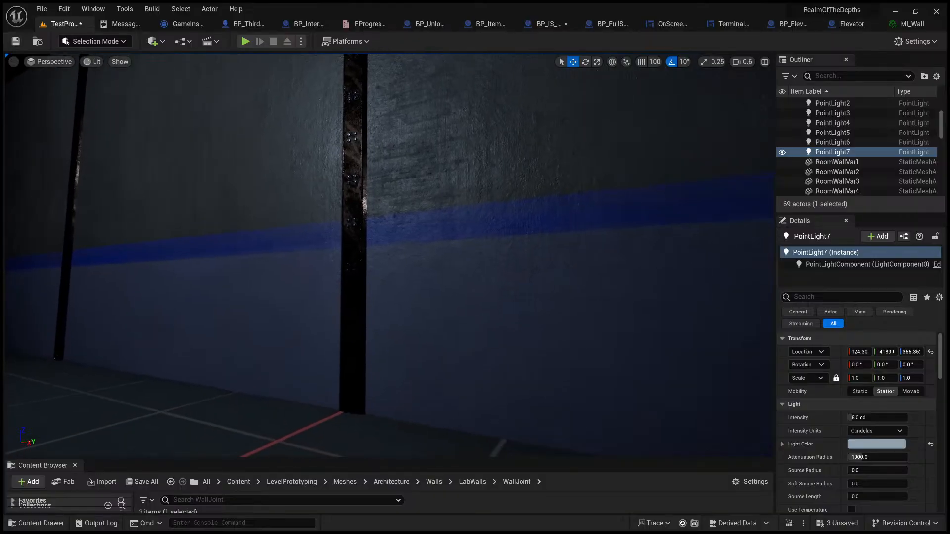
key("a")
mouse_move(563, 193)
right_mouse_down()
mouse_move(628, 192)
mouse_move(562, 193)
right_mouse_up()
key("d")
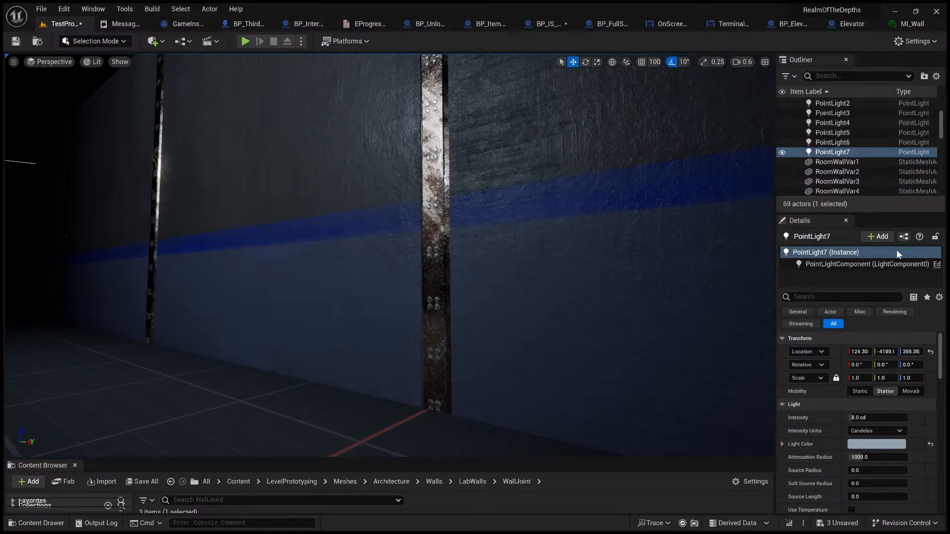
right_click_drag(559, 263, 560, 262)
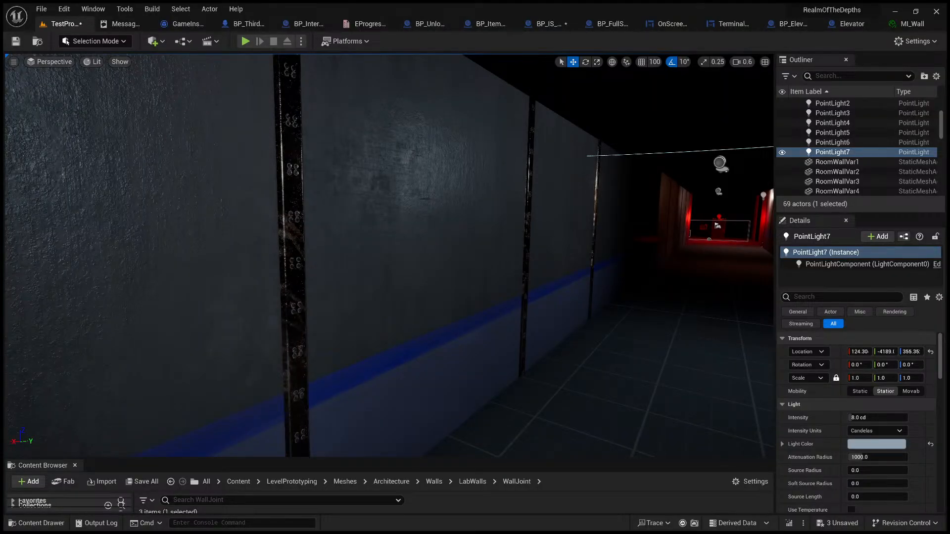
- Play-test the corridor in full screen to view the walls and joints in game, and return to the normal editor layout
right_click_drag(492, 284, 450, 358)
left_click(511, 384)
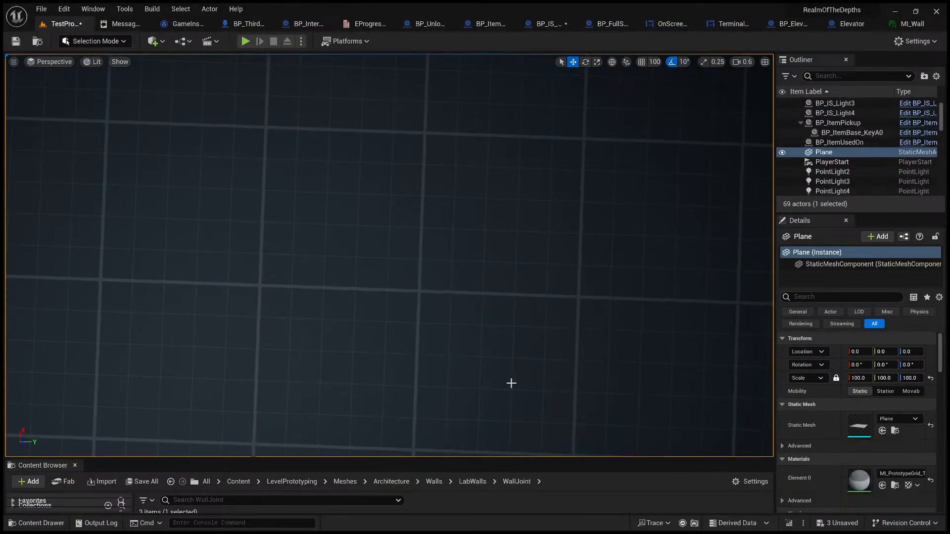
key("alt+p")
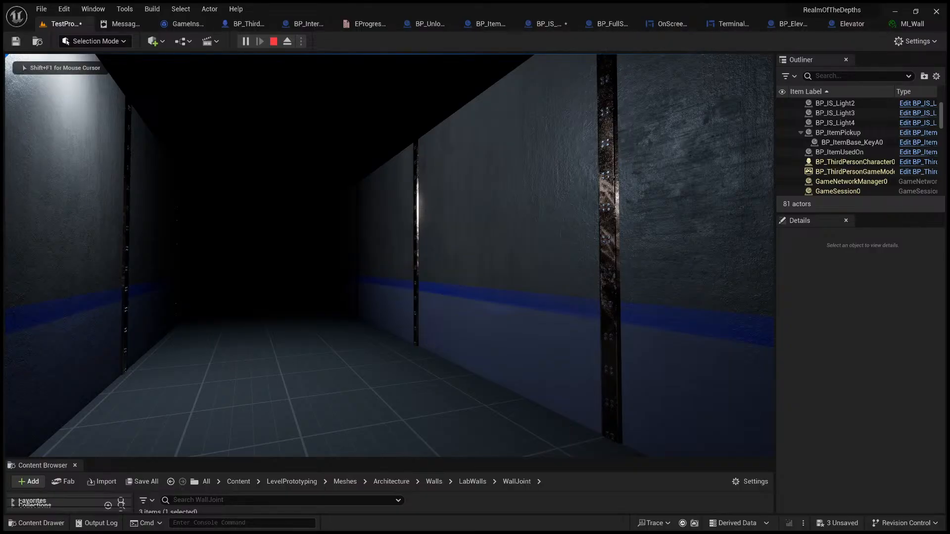
key("shift+F1")
key("F11")
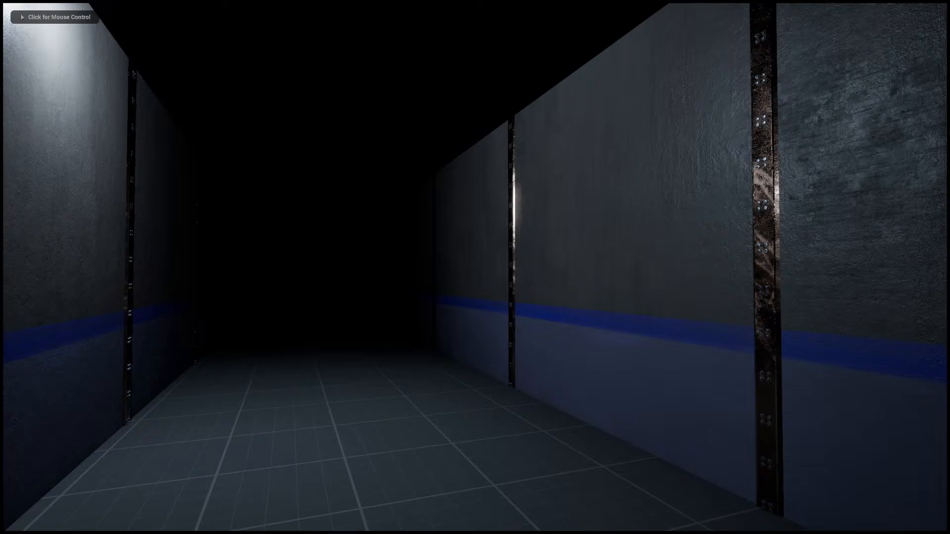
left_click(475, 267)
key("s")
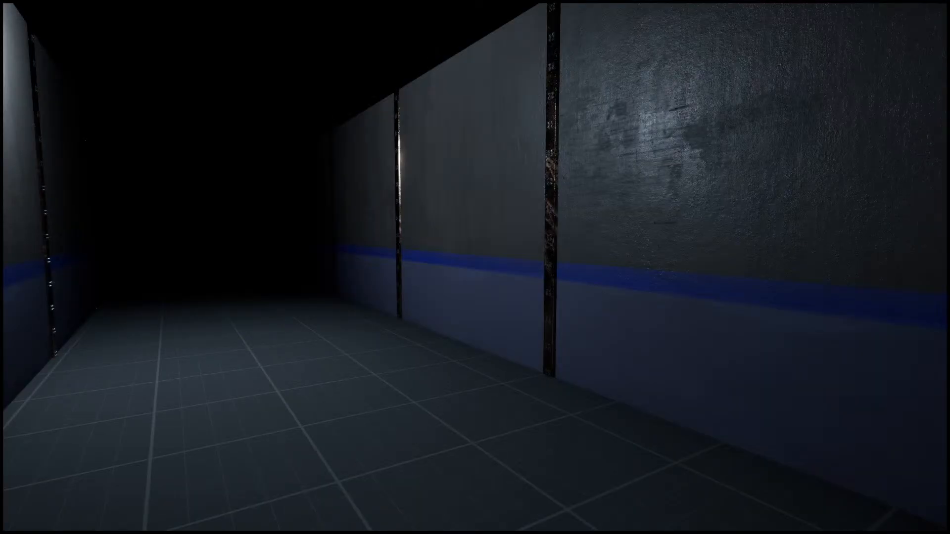
key("Escape")
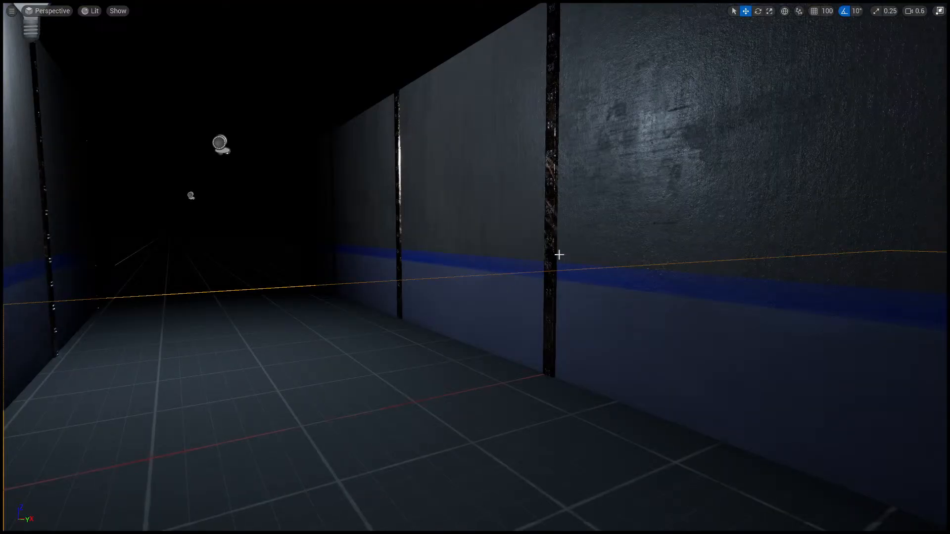
key("F11")
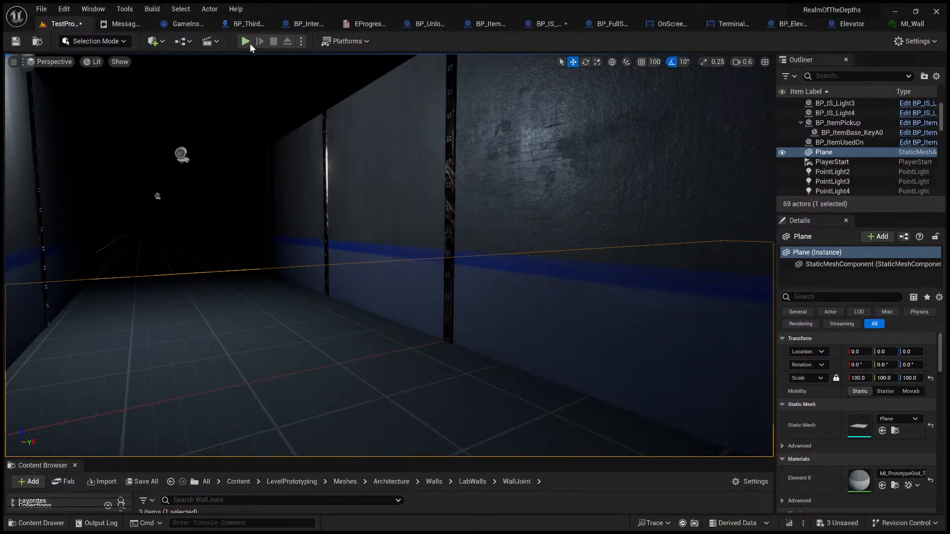
- Run another short play session in the editor viewport and view the joints beside the blue stripe
left_click(245, 41)
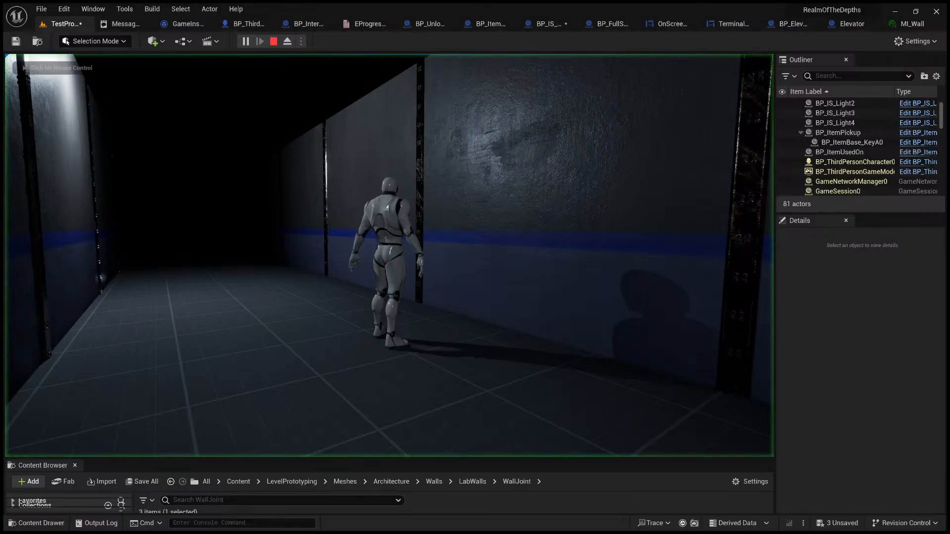
key("w")
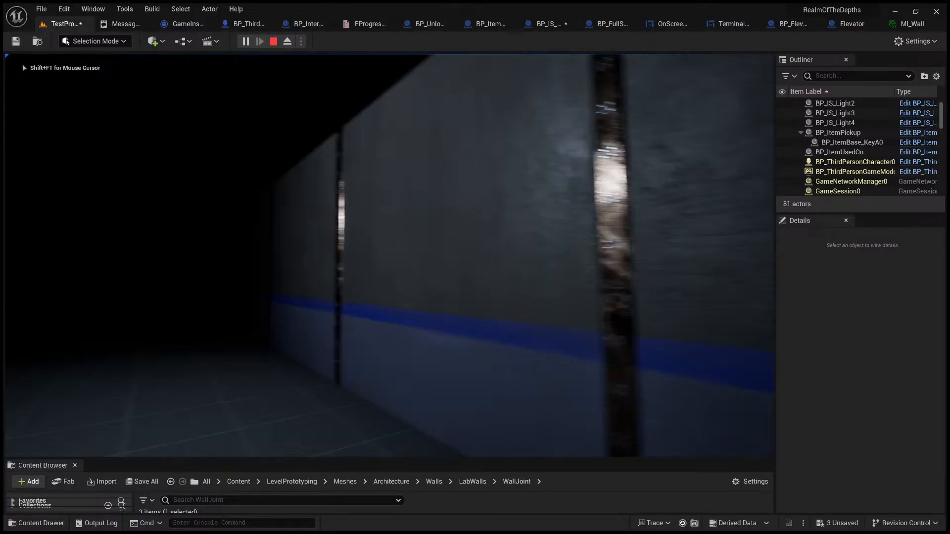
key("Escape")
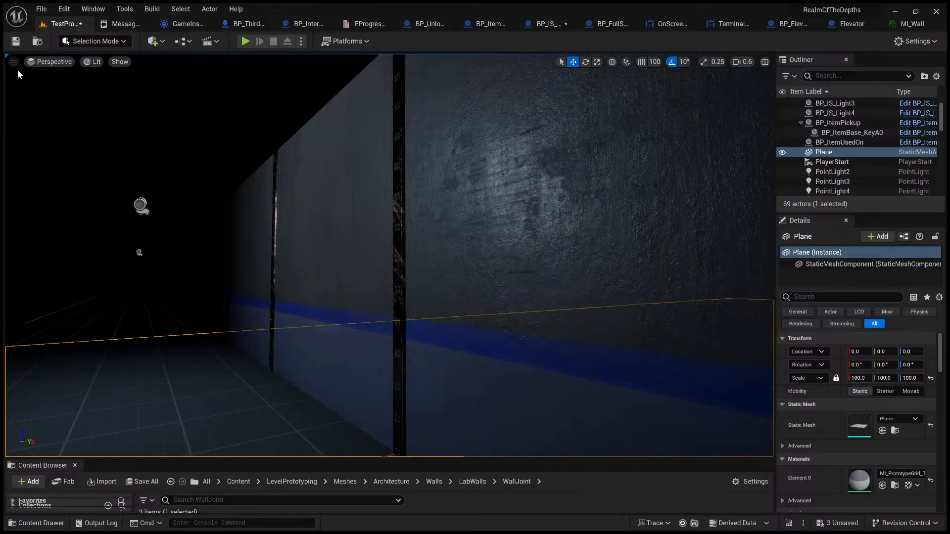
- Turn on the viewport's FPS display and play-test the corridor to check its frame rate
key("ctrl+shift+h")
right_click_drag(424, 254, 488, 318)
key("s")
key("s")
left_click(486, 184)
key("a")
left_click(472, 338)
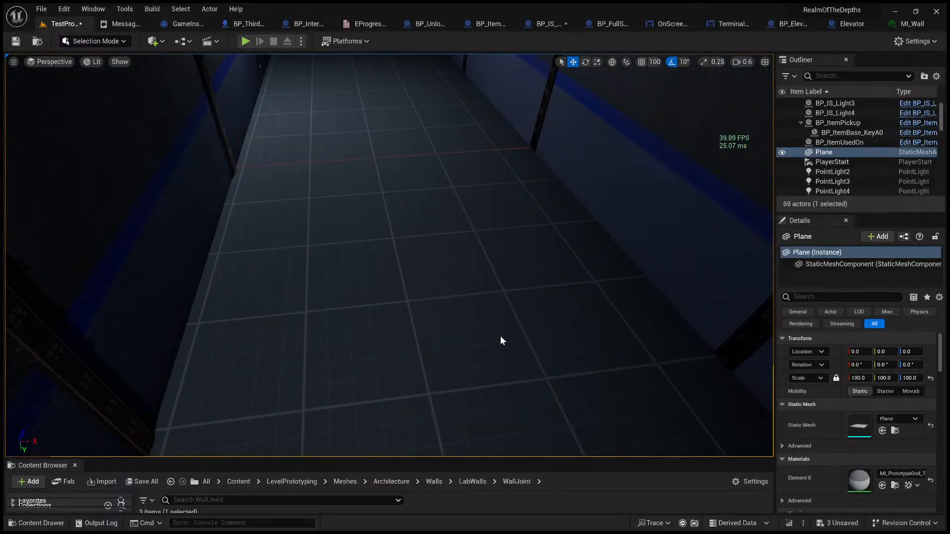
key("alt+p")
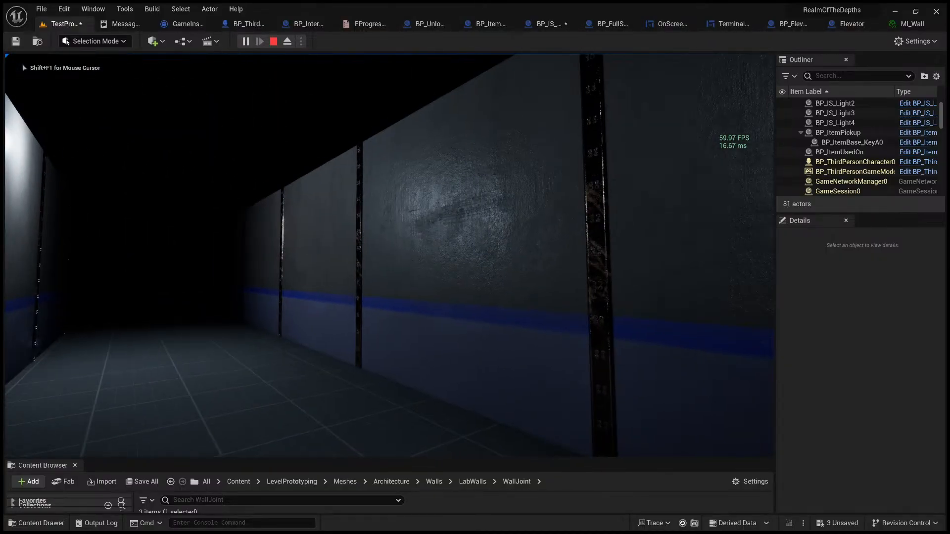
key("shift+F1")
key("Escape")
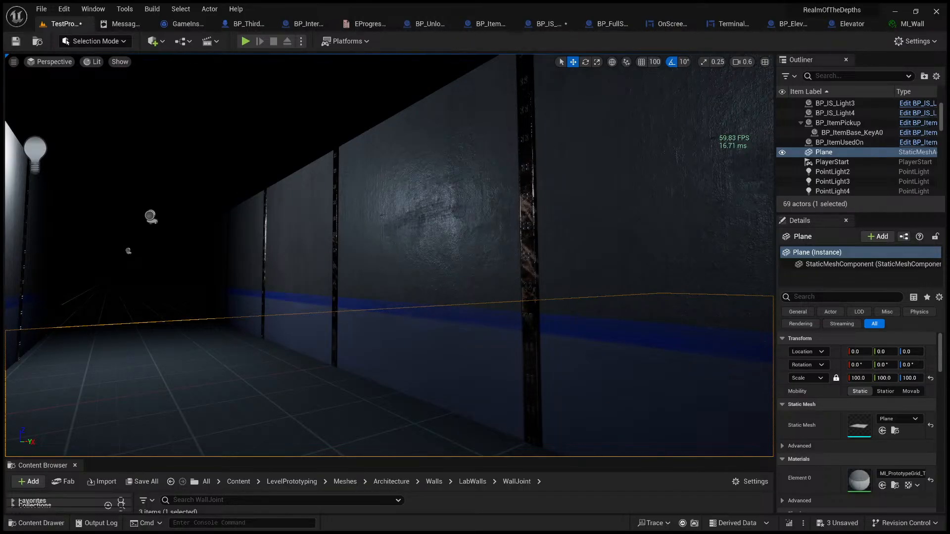
- Select and frame WallJoint12, and examine how it sits against the neighbouring wall panels
left_click(527, 203)
key("f")
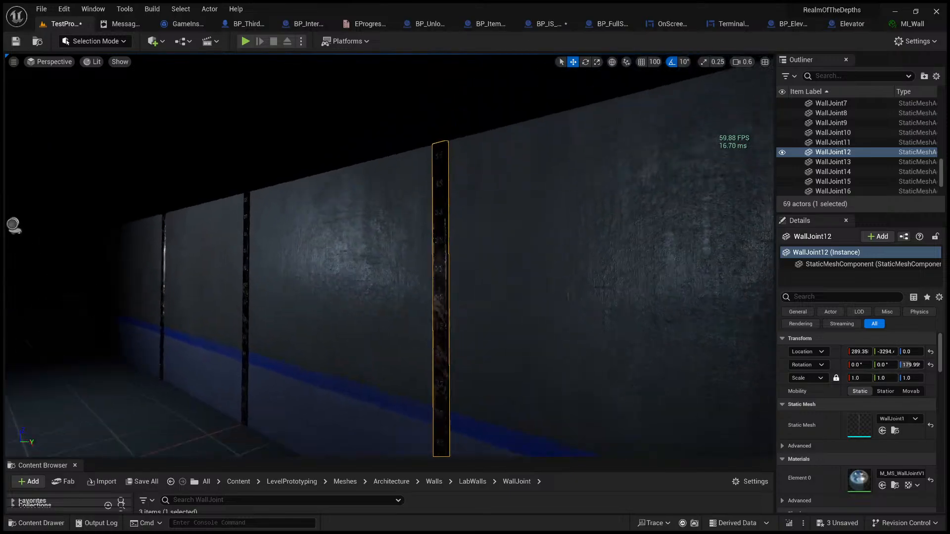
right_click_drag(527, 203, 304, 180)
left_click(425, 186)
left_click(537, 206, "shift")
left_click(321, 172)
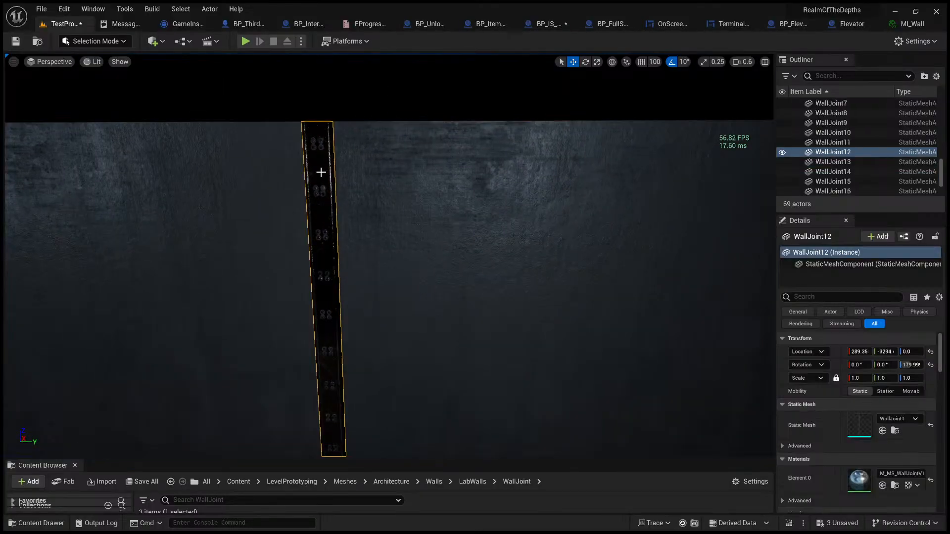
right_click_drag(465, 228, 349, 226)
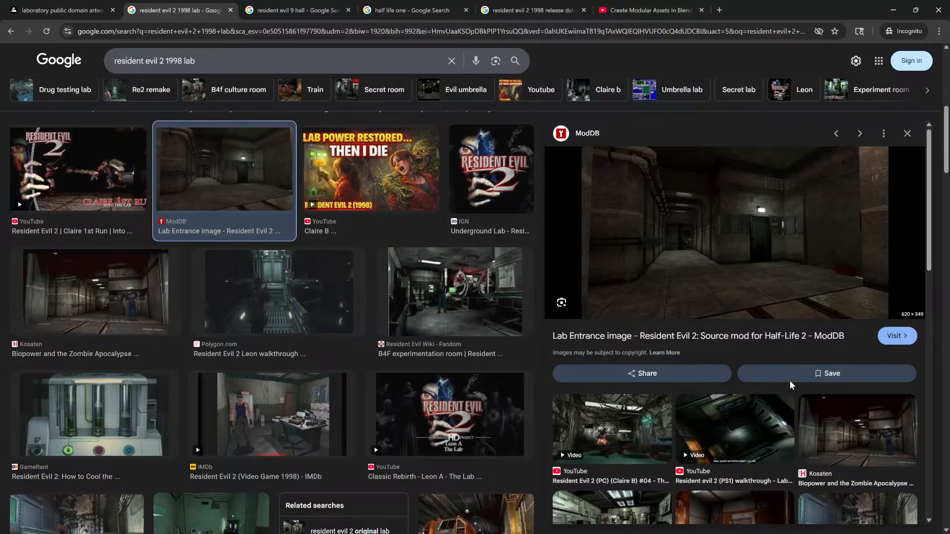
- Enlarge the Resident Evil 2 lab entrance image in the browser and compare it with the corridor in the level
left_click(306, 10)
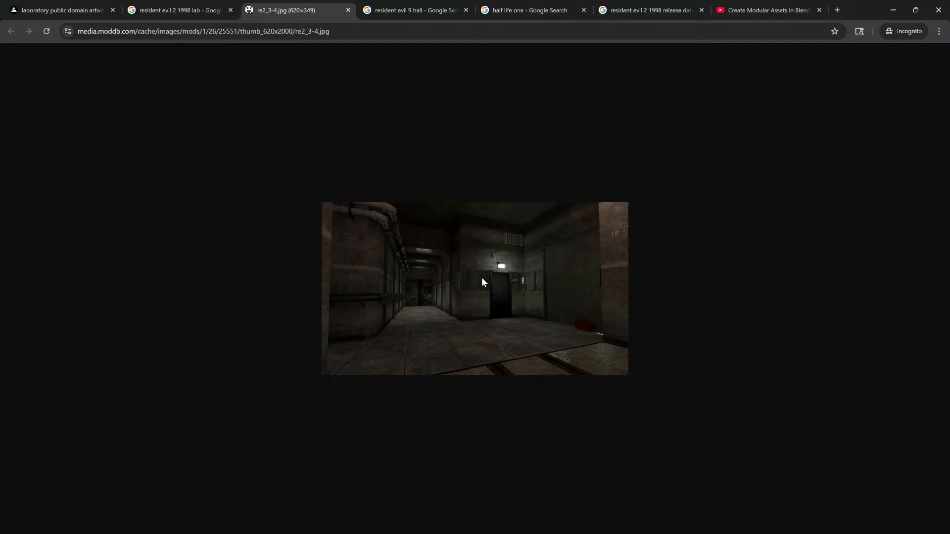
scroll(387, 287, "up", 7, "ctrl")
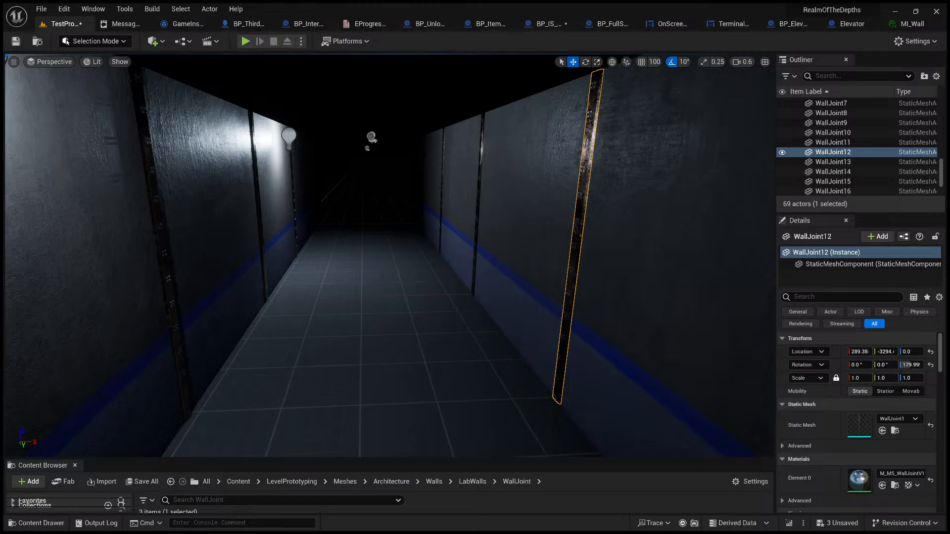
right_click_drag(389, 255, 375, 275)
key("s")
scroll(356, 243, "down", 3)
scroll(389, 255, "up", 1)
key("w")
key("a")
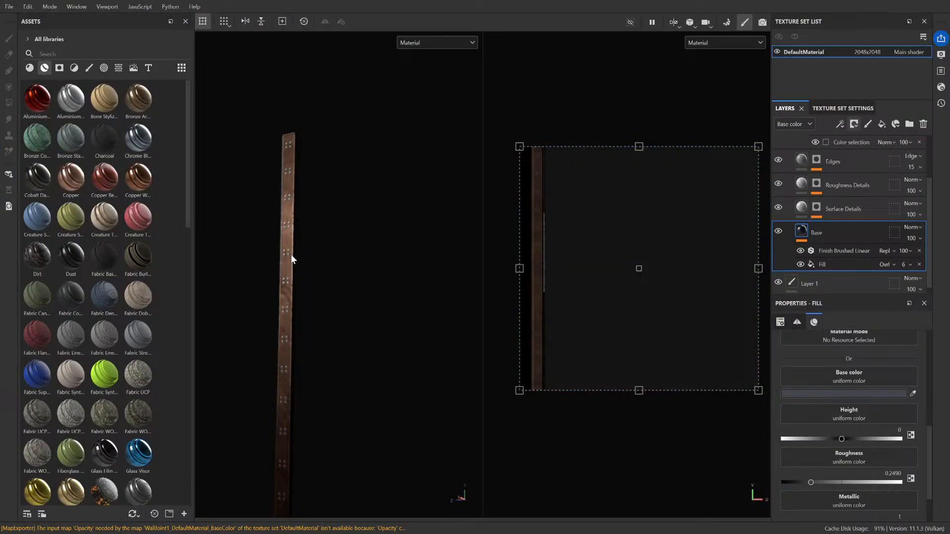
- Switch to Substance 3D Painter and examine the riveted joint's bolts and bronze surface up close
scroll(292, 254, "up", 5)
left_click_drag(274, 244, 306, 252, "alt")
middle_click_drag(306, 252, 315, 250, "alt")
scroll(283, 237, "down", 3)
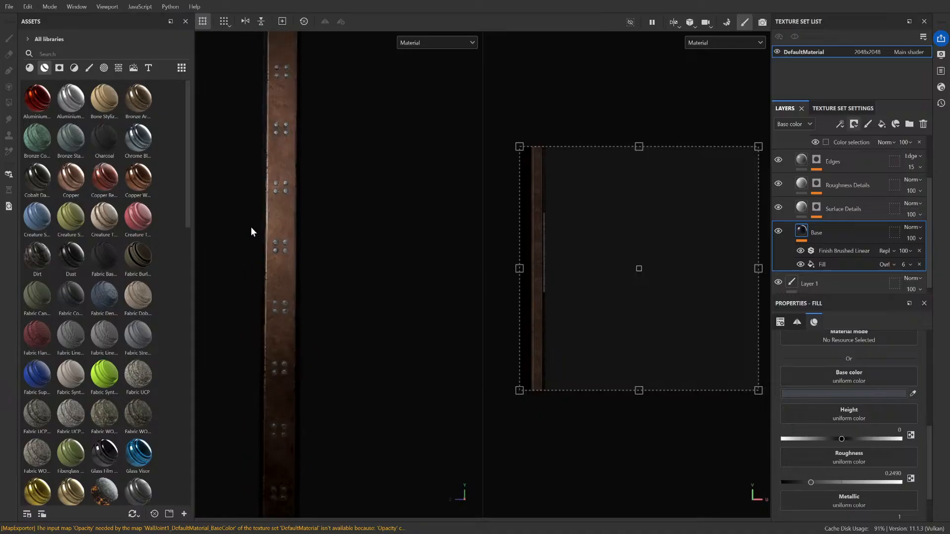
scroll(282, 233, "up", 5)
scroll(282, 233, "down", 2)
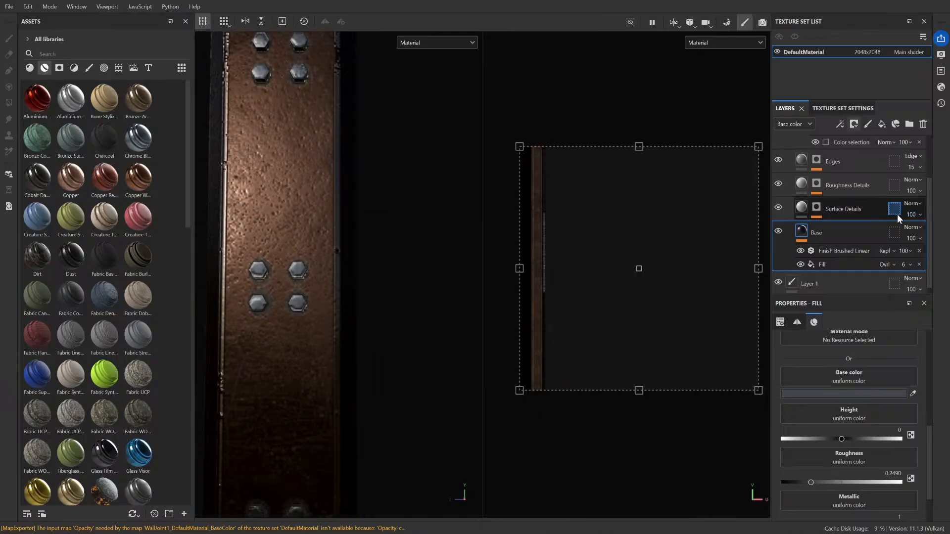
- Collapse the Steel group, select the Base Metal layer in the Bronze Armor group, and change its base color to a lighter greyish brown
scroll(812, 208, "up", 3)
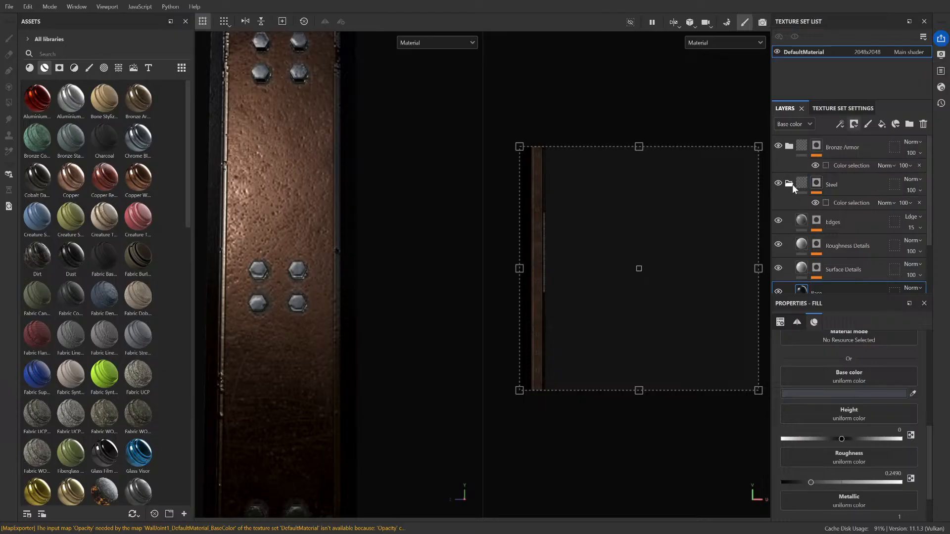
left_click(789, 183)
left_click(815, 186)
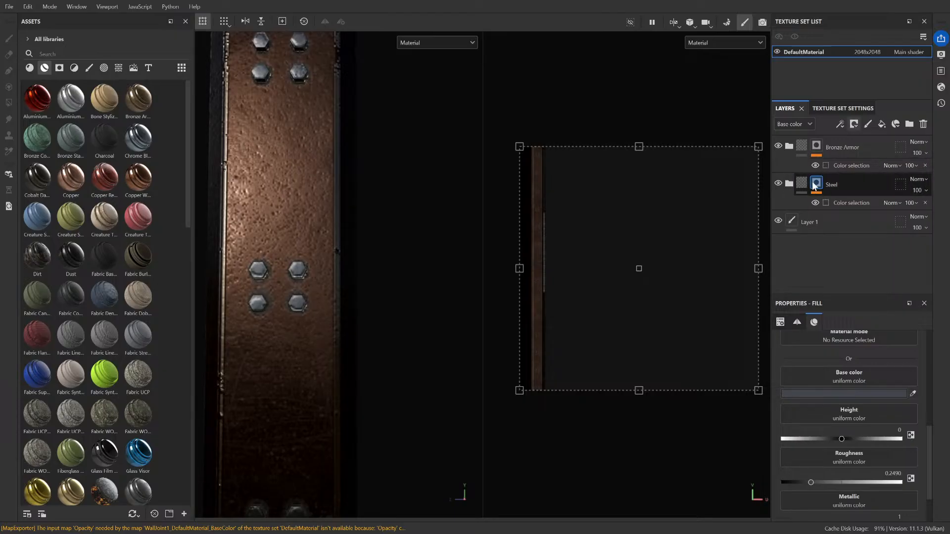
left_click(789, 146)
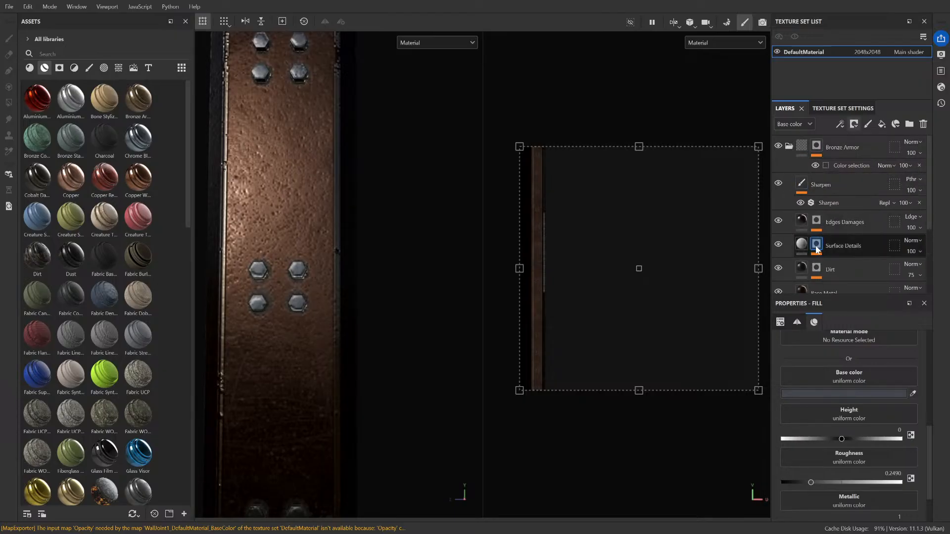
scroll(818, 250, "down", 3)
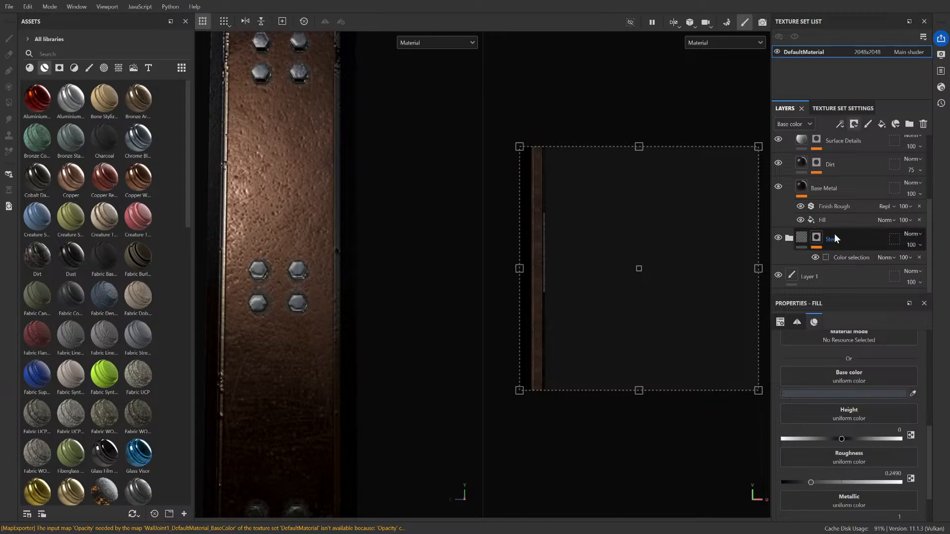
scroll(804, 232, "up", 1)
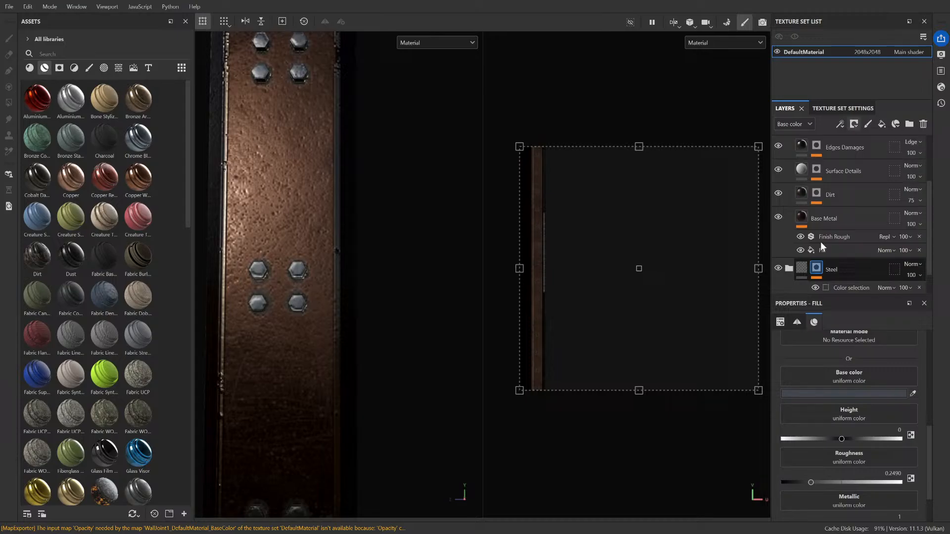
left_click(799, 217)
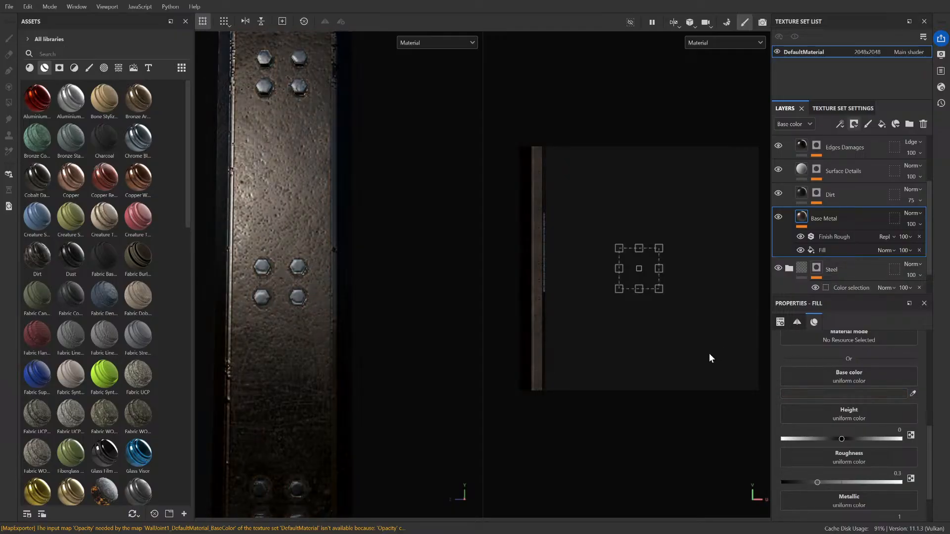
left_click_drag(313, 282, 382, 302, "alt")
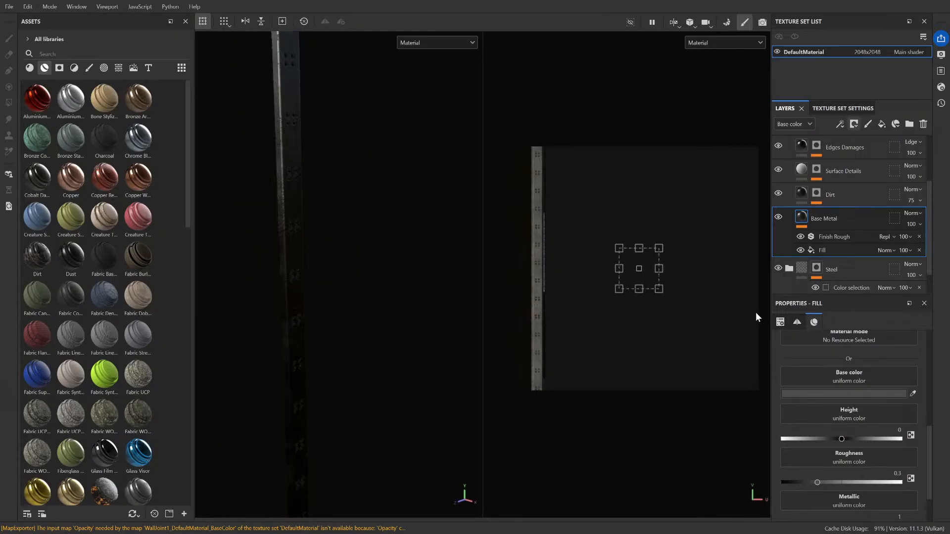
left_click_drag(725, 304, 735, 329)
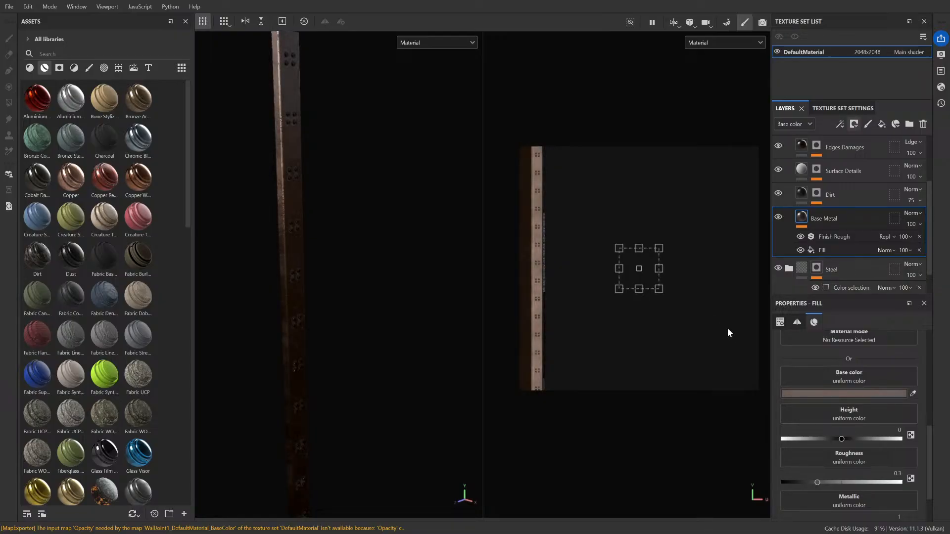
- Shift the Base Metal layer's base color to a greyish green and inspect the joint's bolts and surface
left_click_drag(828, 342, 832, 328)
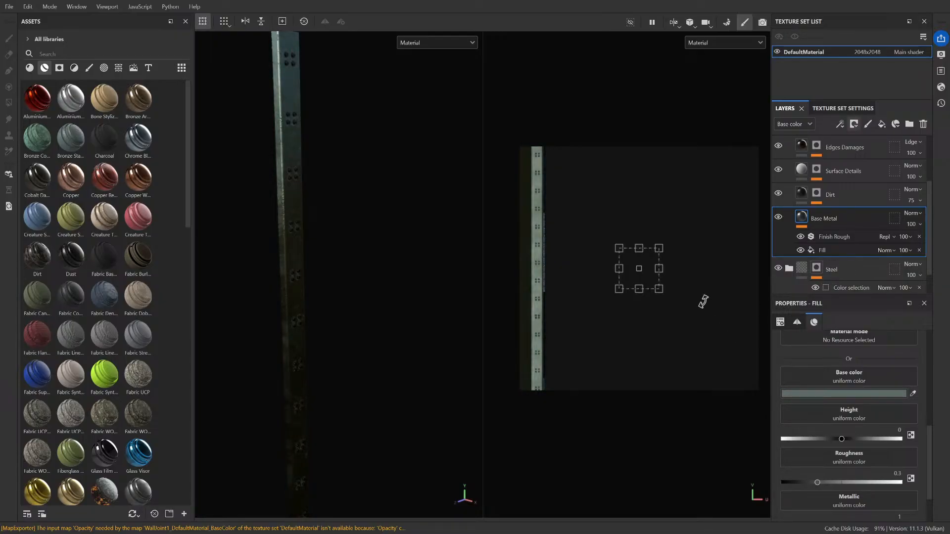
scroll(300, 219, "up", 6)
mouse_move(320, 224)
left_mouse_down("alt")
mouse_move(316, 200)
mouse_move(300, 199)
mouse_move(316, 239)
left_mouse_up("alt")
scroll(317, 240, "down", 3)
left_click_drag(342, 283, 339, 323, "alt")
scroll(301, 353, "up", 8)
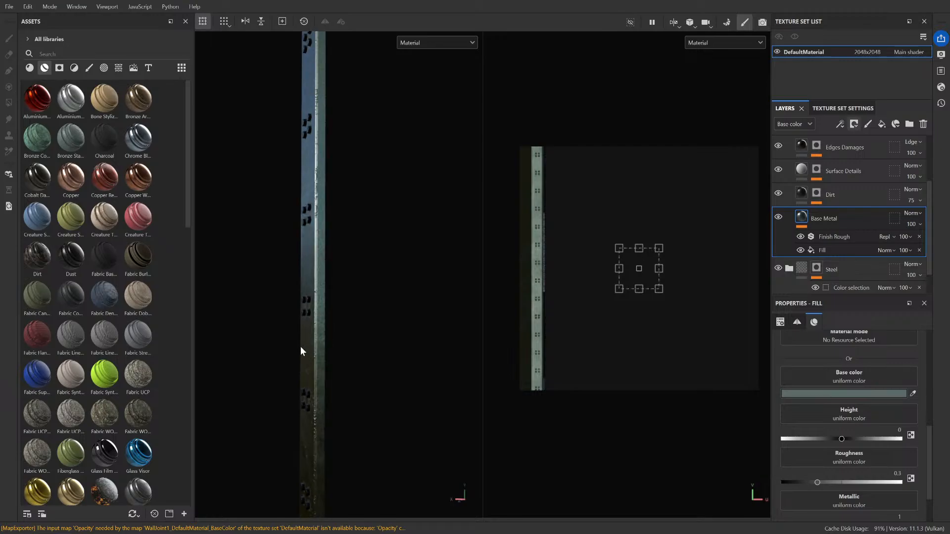
left_click_drag(303, 356, 323, 318, "alt")
scroll(395, 335, "down", 5)
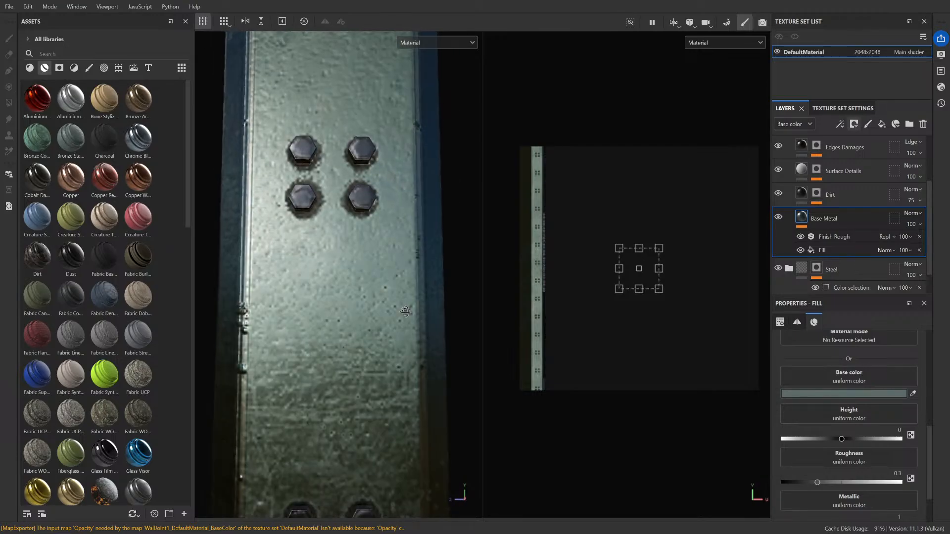
mouse_move(434, 368)
left_mouse_down("alt")
mouse_move(417, 374)
mouse_move(422, 320)
mouse_move(430, 356)
left_mouse_up("alt")
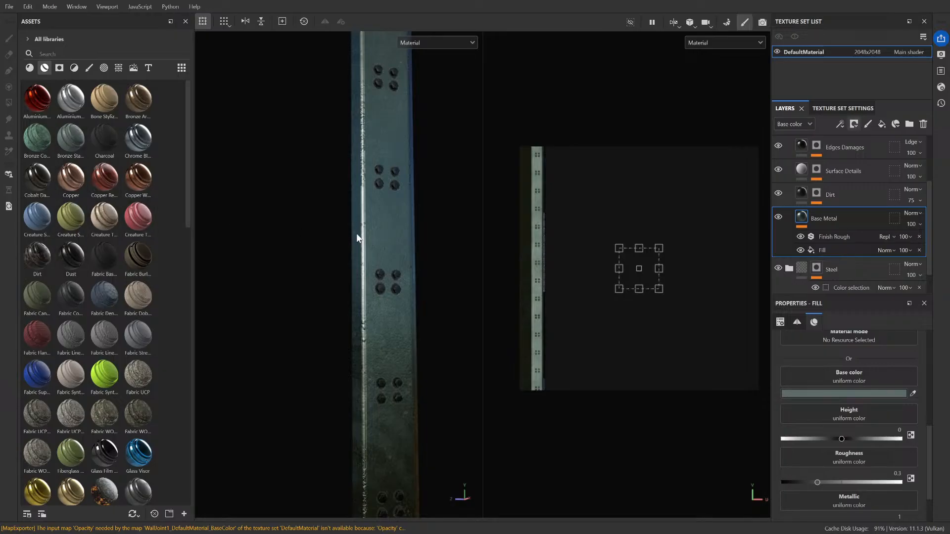
- Filter the materials by "metal", then collapse and hide the Bronze Armor group
left_click(54, 55)
type("metal")
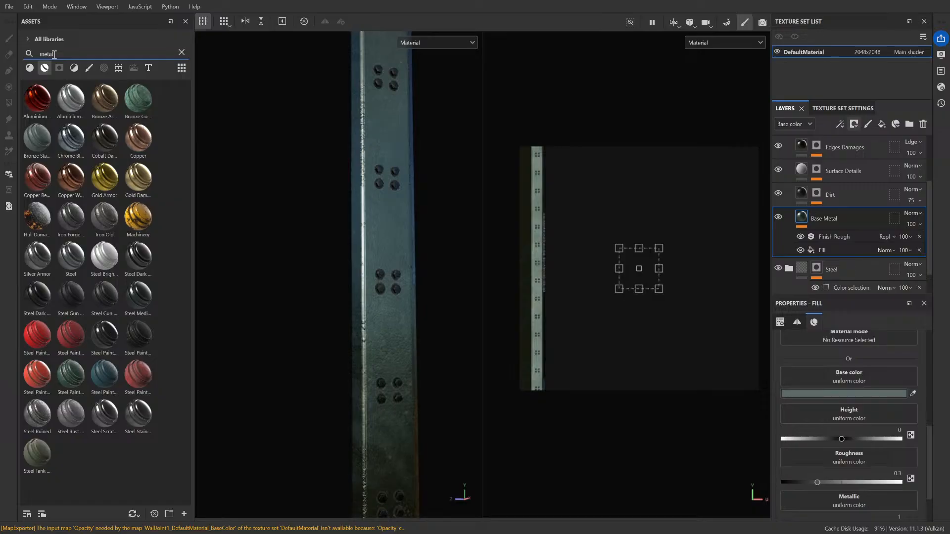
left_click_drag(149, 260, 818, 169)
left_click(789, 146)
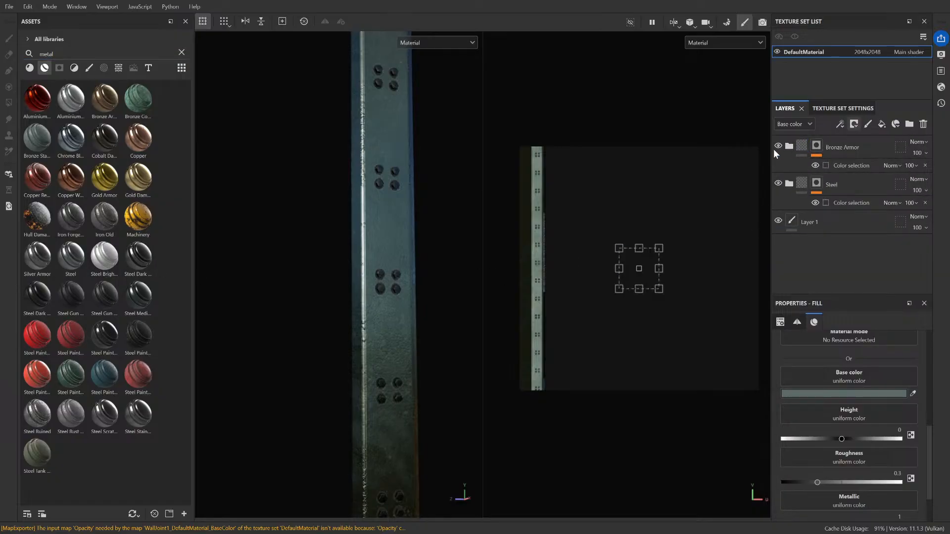
left_click(778, 146)
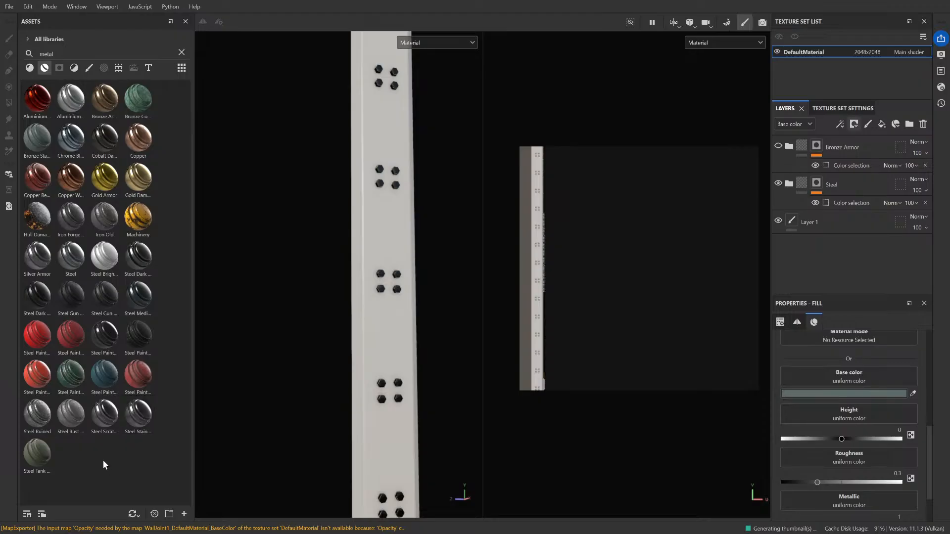
- Apply the Iron Forged Old smart material to the joint and inspect its worn surface around the bolts
left_click_drag(70, 216, 357, 251)
scroll(382, 210, "up", 8)
scroll(382, 262, "down", 9)
scroll(402, 286, "up", 3)
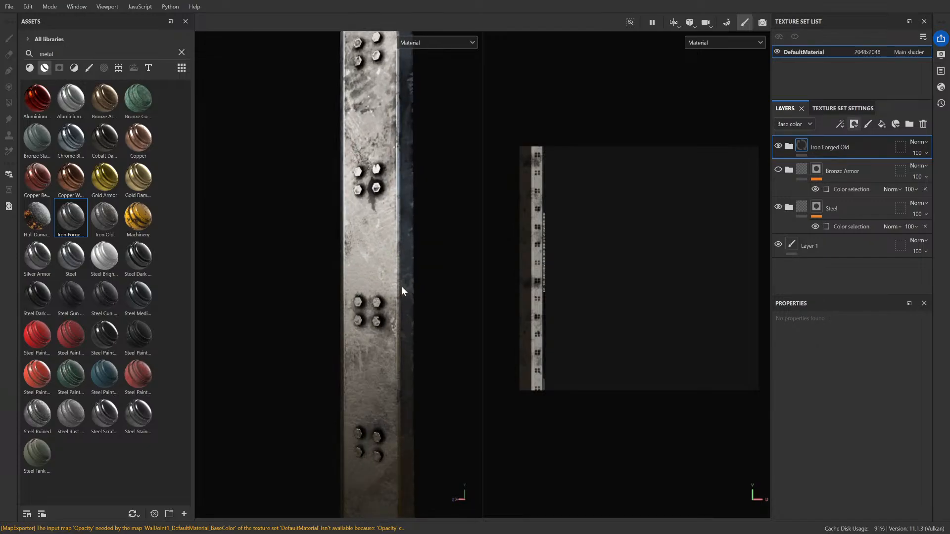
mouse_move(402, 287)
left_mouse_down("alt")
mouse_move(417, 274)
mouse_move(450, 302)
mouse_move(415, 276)
left_mouse_up("alt")
- Compare the Iron Forged Old and Bronze Armor materials by switching their visibility, leaving only Iron Forged Old of the two shown
left_click(778, 146)
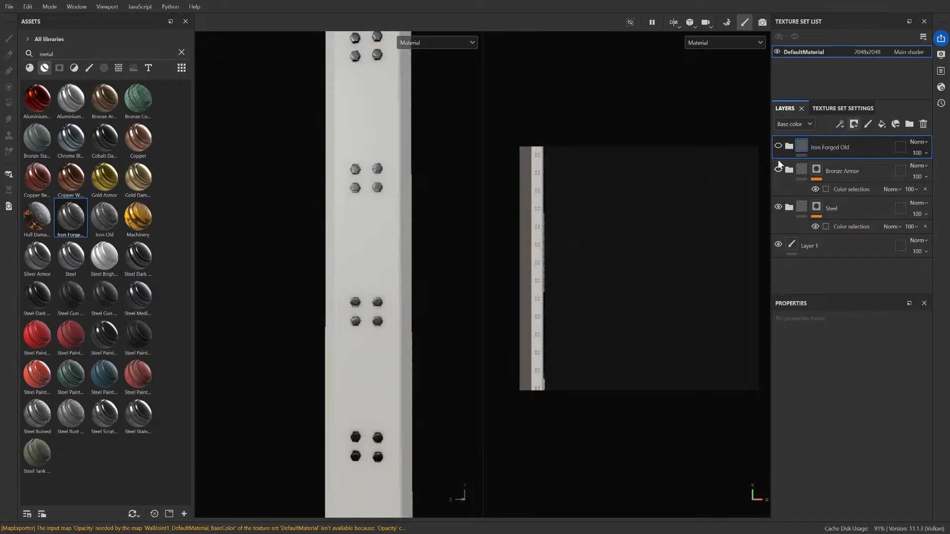
left_click(779, 169)
left_click(779, 170)
left_click(778, 146)
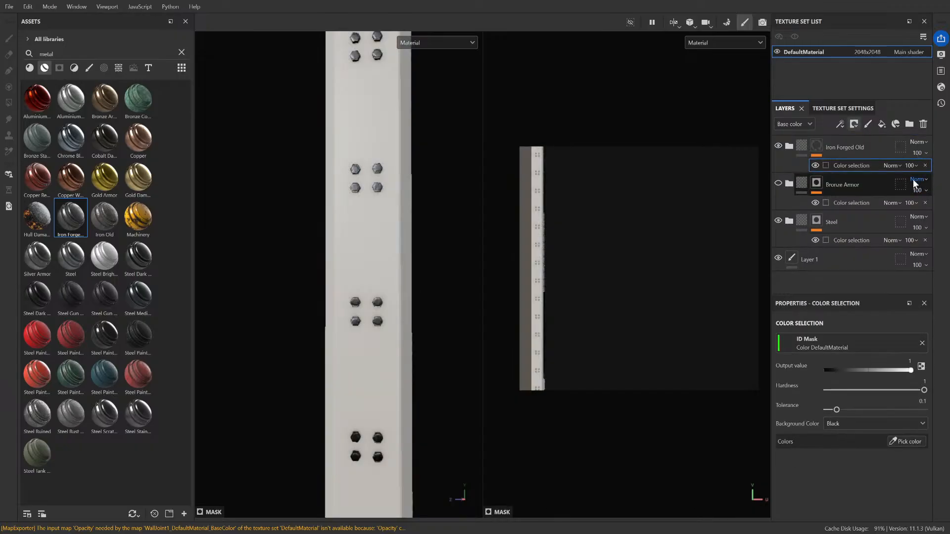
- Restrict the Iron Forged Old group's mask to the green ID color on the joint, and examine the result along its length
left_click(908, 440)
left_click(364, 242)
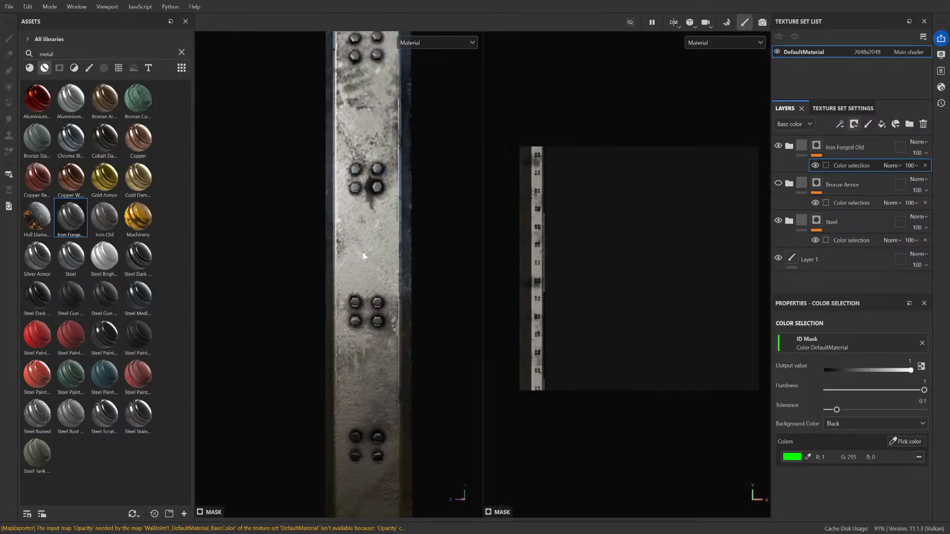
scroll(376, 230, "up", 8)
scroll(378, 234, "down", 5)
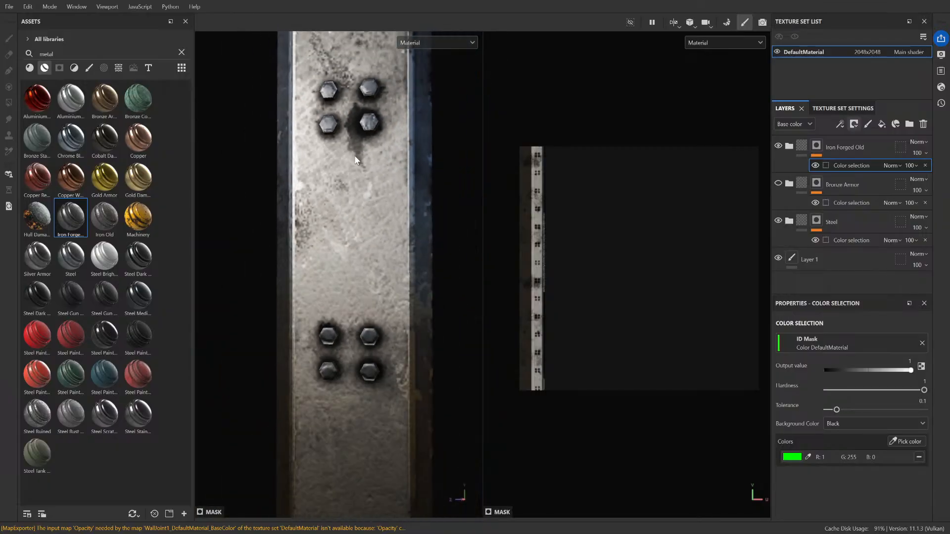
scroll(389, 251, "down", 2)
mouse_move(389, 251)
left_mouse_down("alt")
mouse_move(346, 228)
mouse_move(381, 254)
mouse_move(469, 244)
mouse_move(418, 181)
mouse_move(403, 237)
mouse_move(354, 243)
mouse_move(380, 277)
mouse_move(375, 294)
mouse_move(380, 242)
mouse_move(460, 214)
mouse_move(366, 211)
mouse_move(366, 233)
mouse_move(376, 232)
mouse_move(377, 180)
mouse_move(407, 227)
mouse_move(368, 182)
left_mouse_up("alt")
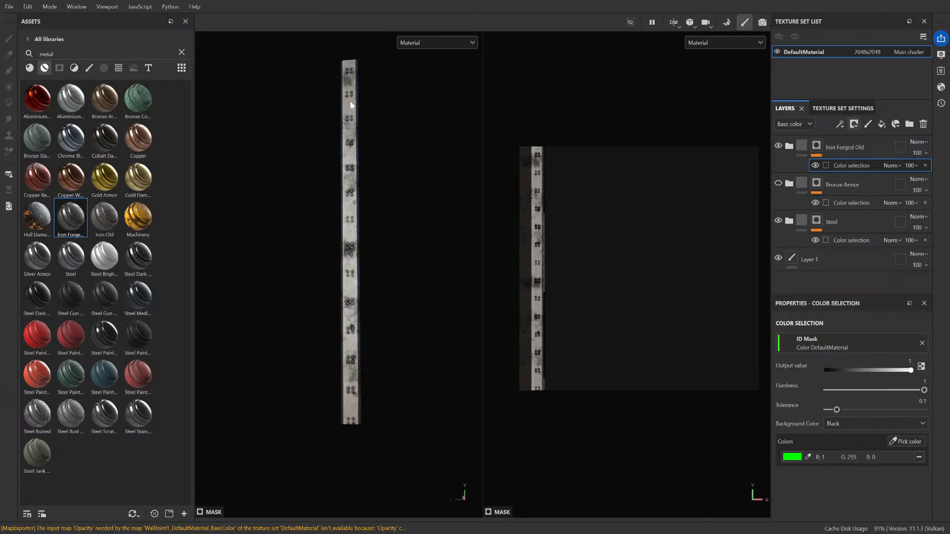
left_click_drag(394, 232, 377, 253, "alt")
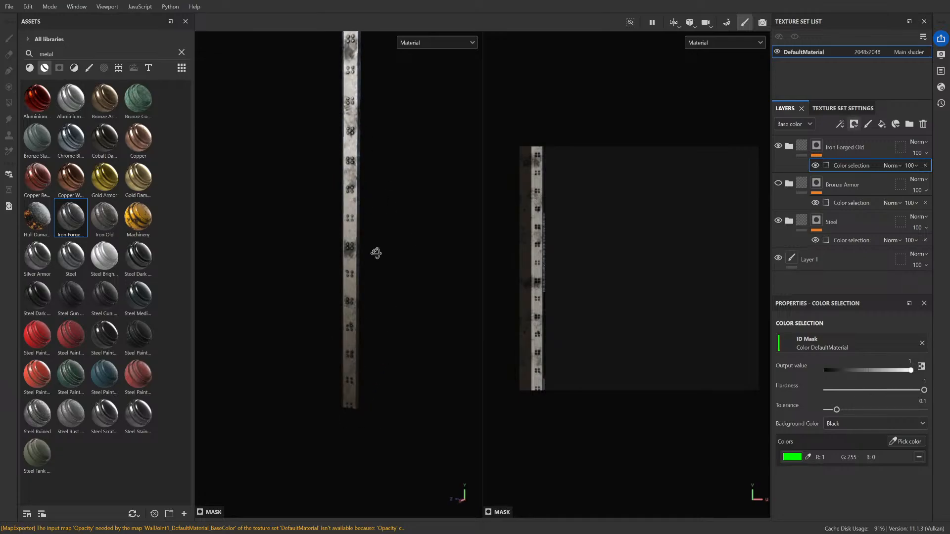
middle_click_drag(375, 169, 388, 235, "alt")
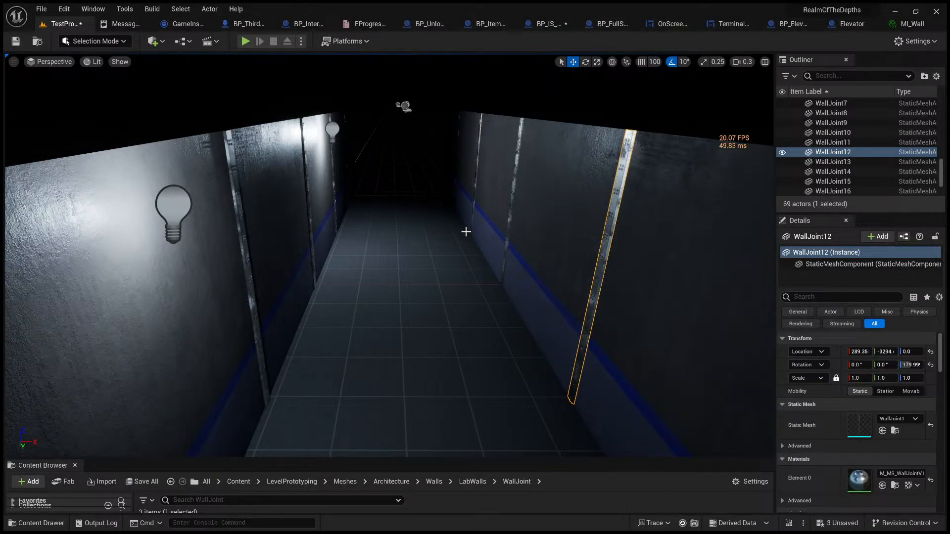
- Switch to Unreal Editor, clear the WallJoint12 selection, and examine the retextured joints along the corridor
right_click_drag(466, 231, 527, 207)
key("Escape")
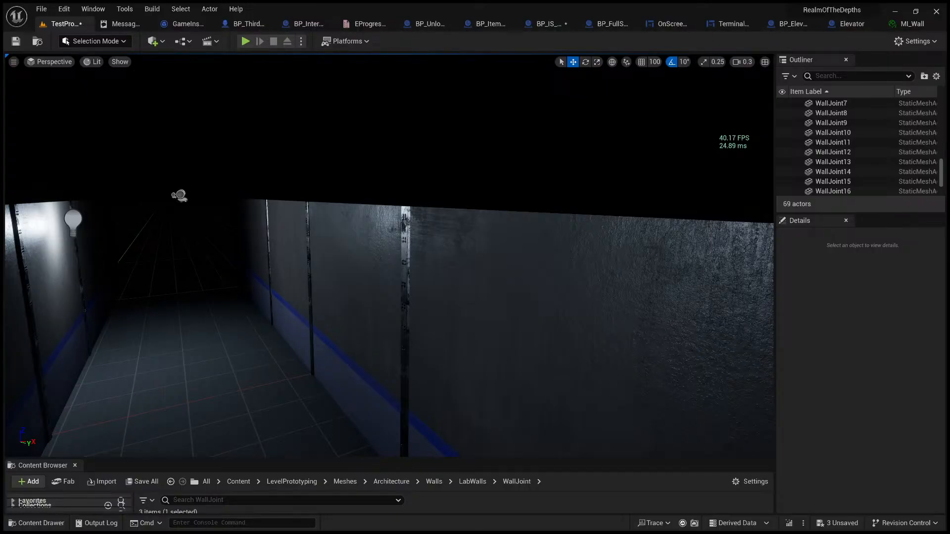
right_click_drag(332, 316, 319, 378)
scroll(333, 315, "up", 2)
- Play the level and walk the corridor to check how the wall joints look in game, then stop playing
left_click(375, 358)
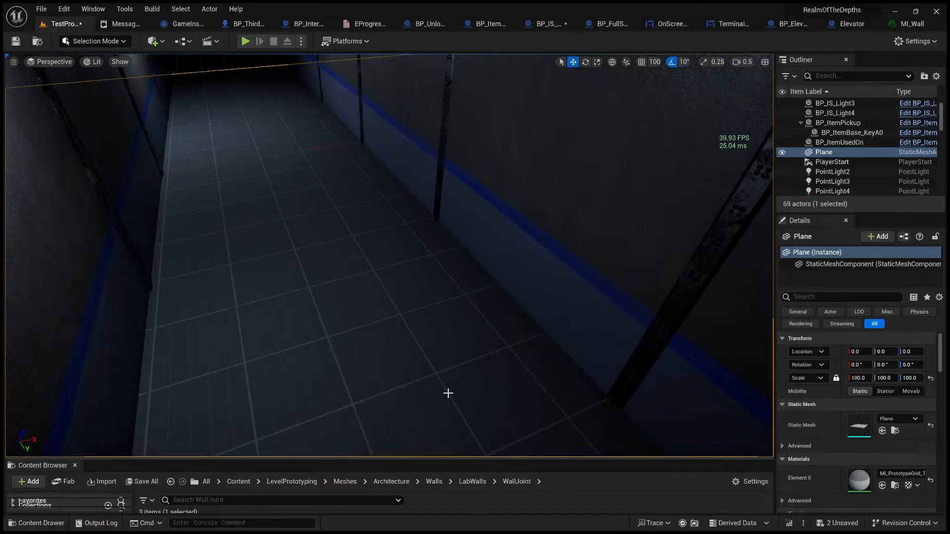
key("alt+p")
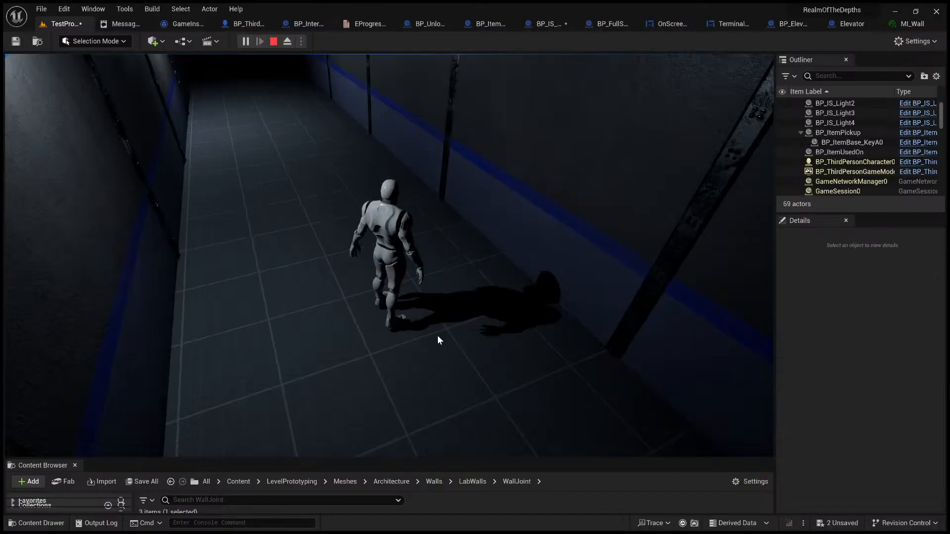
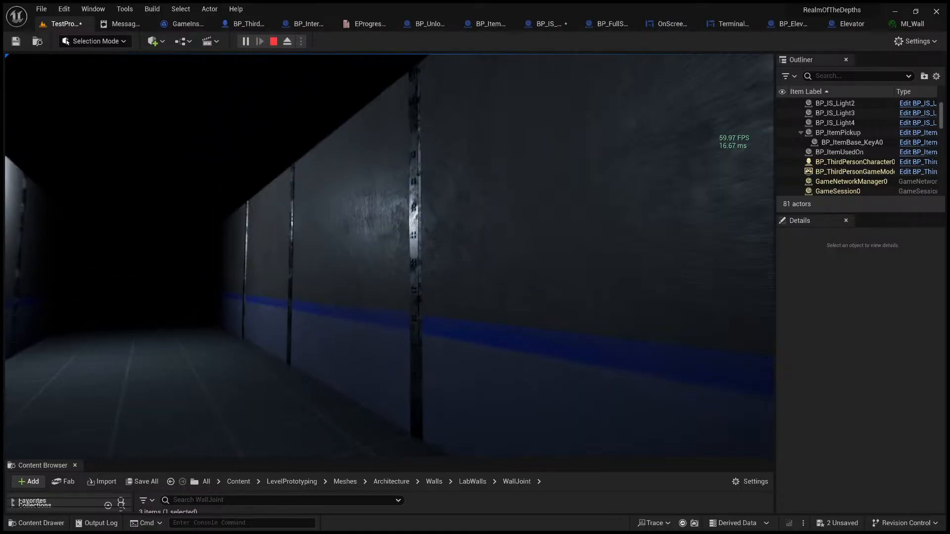
key("w")
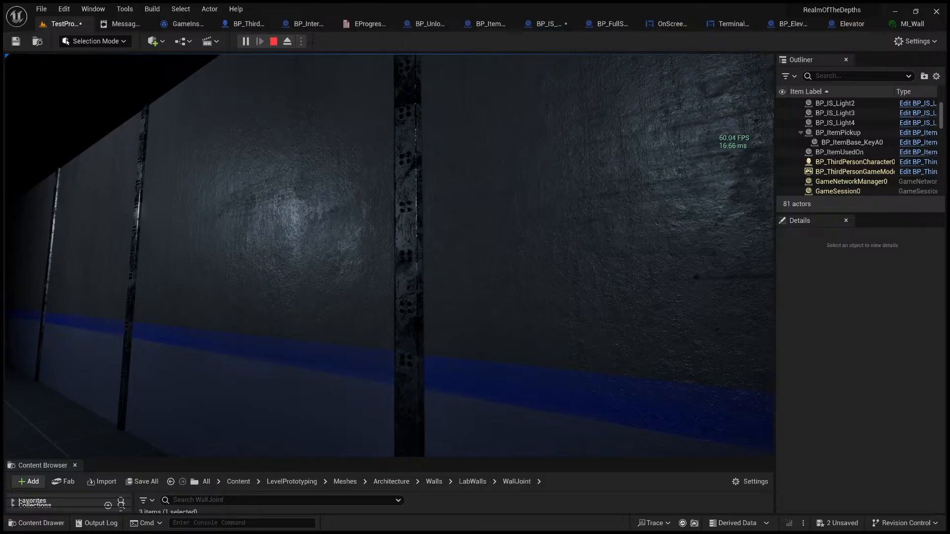
key("w")
key("w")
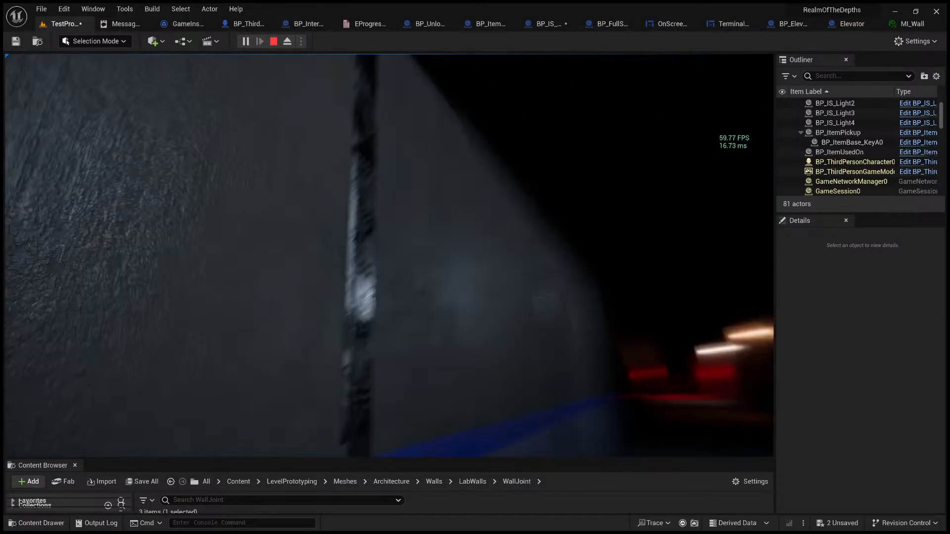
key("w")
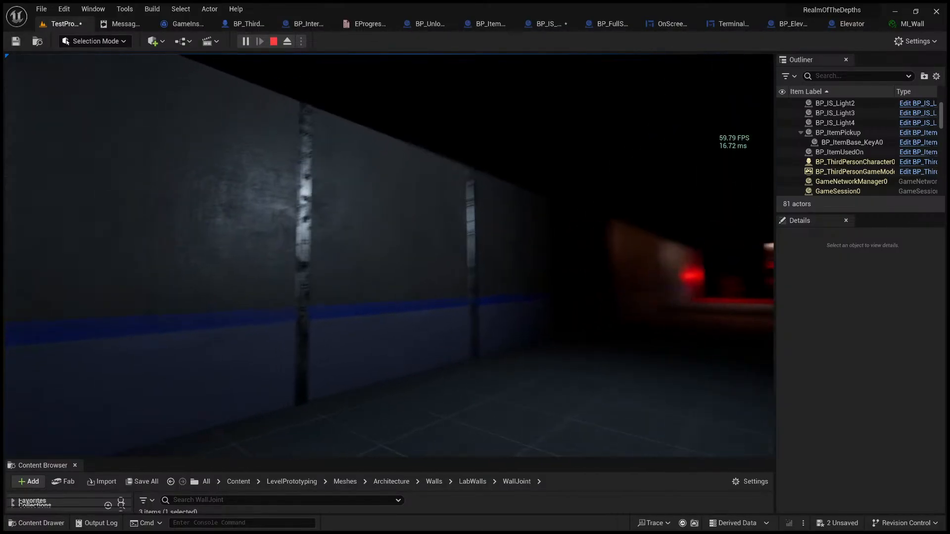
key("a")
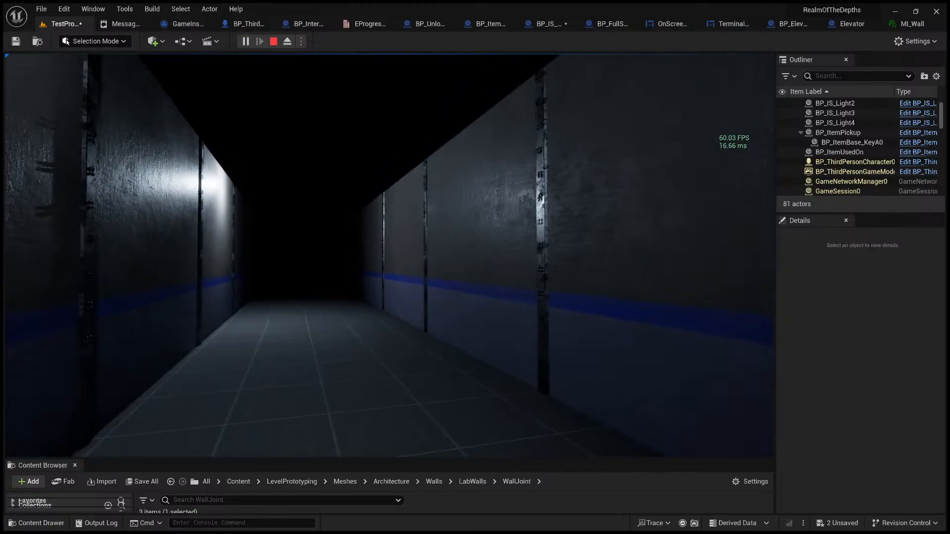
key("Escape")
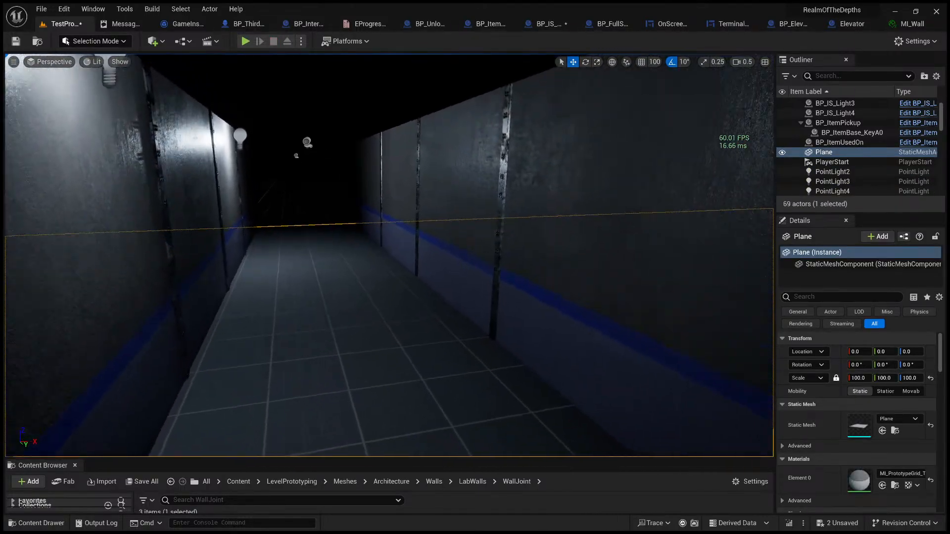
- Fly up to a corridor wall joint in the editor viewport and examine its bolts and dark stains up close
key("s")
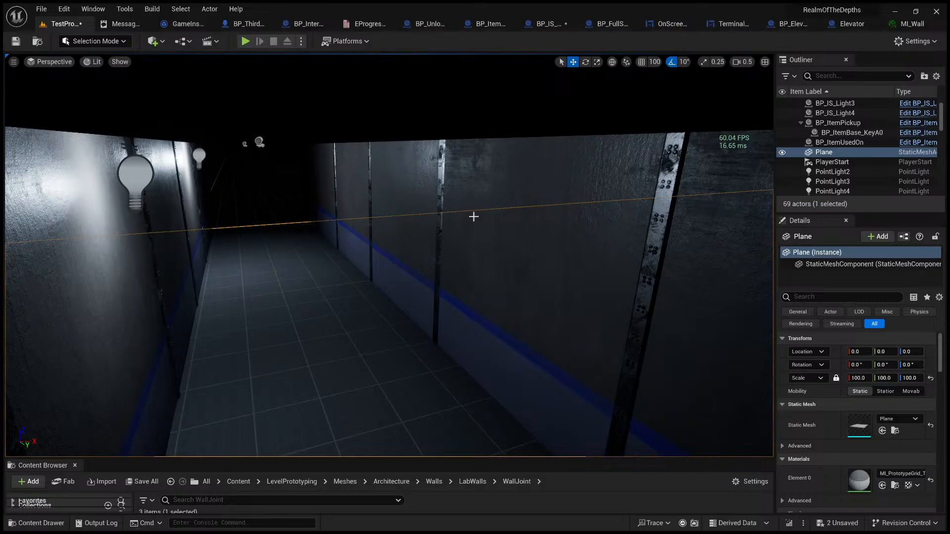
right_click_drag(496, 233, 658, 203)
key("s")
key("w")
scroll(496, 234, "up", 2)
key("w")
right_click_drag(492, 212, 482, 242)
scroll(492, 212, "down", 3)
key("s")
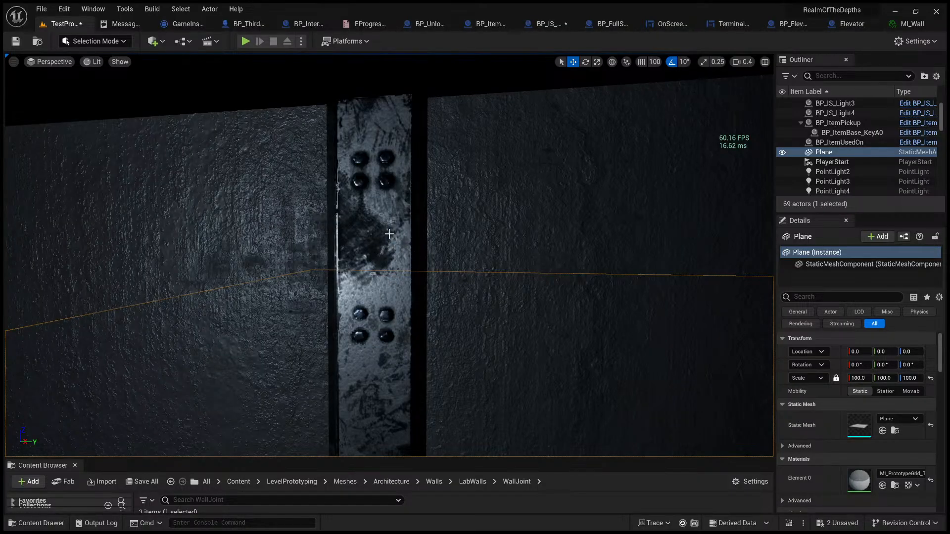
right_click_drag(390, 234, 409, 253)
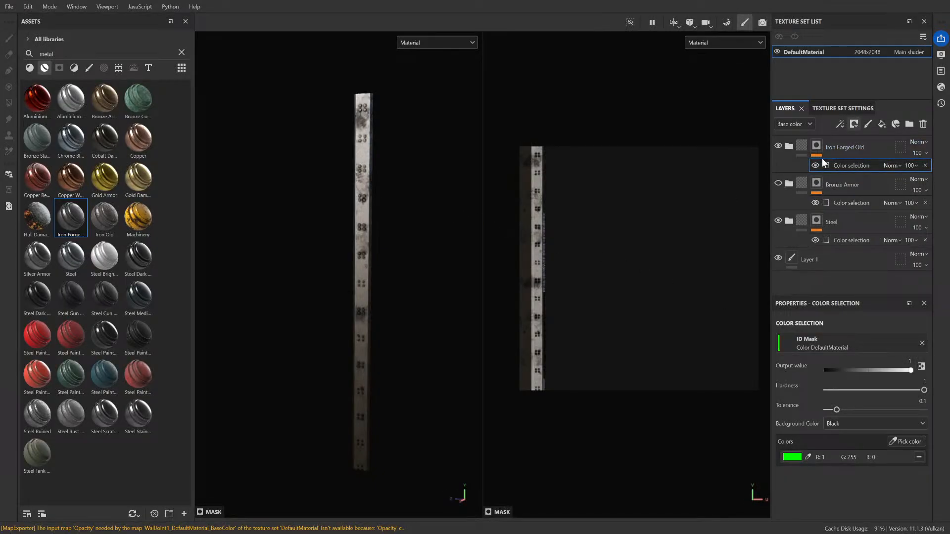
- In Substance 3D Painter, expand the Iron Forged Old group, select its Edges layer, and set the fill tiling to -0.71
left_click(789, 147)
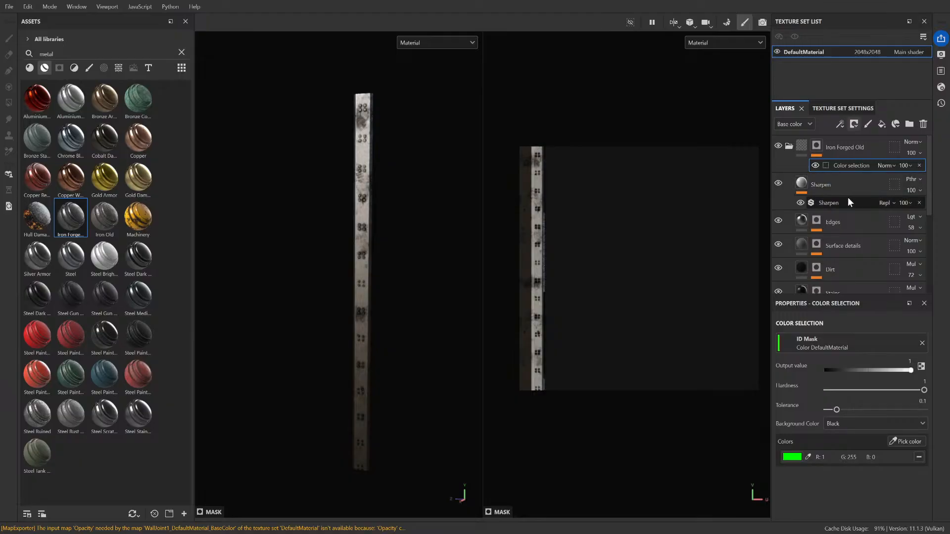
scroll(841, 230, "down", 1)
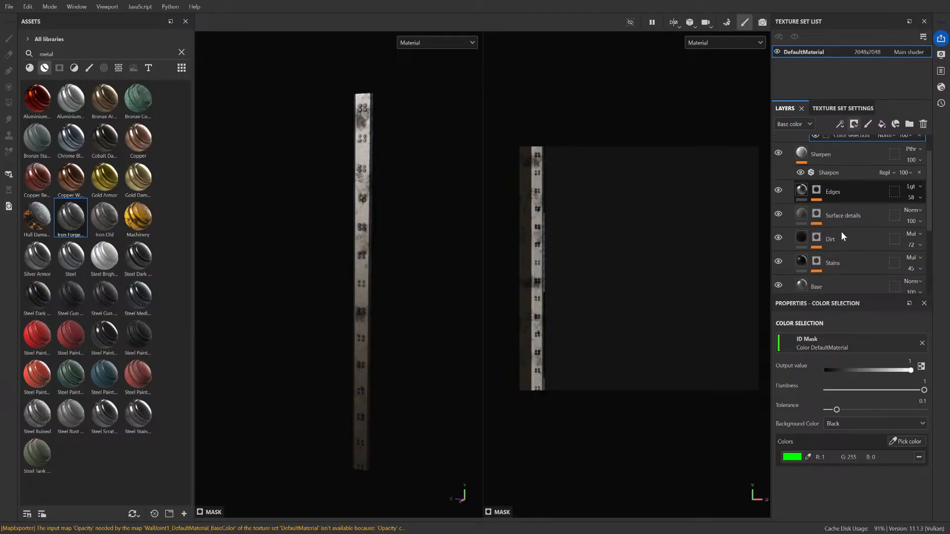
left_click(856, 194)
scroll(840, 420, "down", 5)
scroll(835, 402, "up", 1)
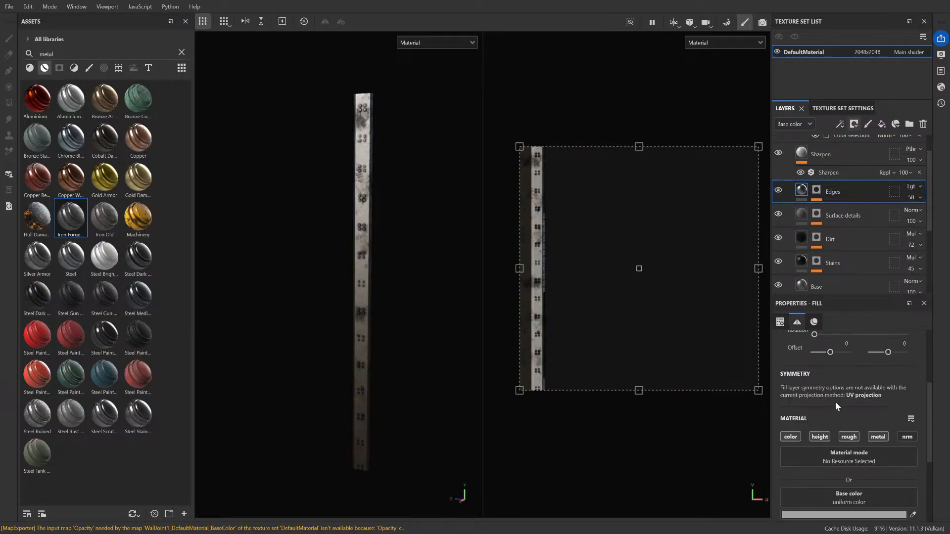
scroll(847, 429, "down", 4)
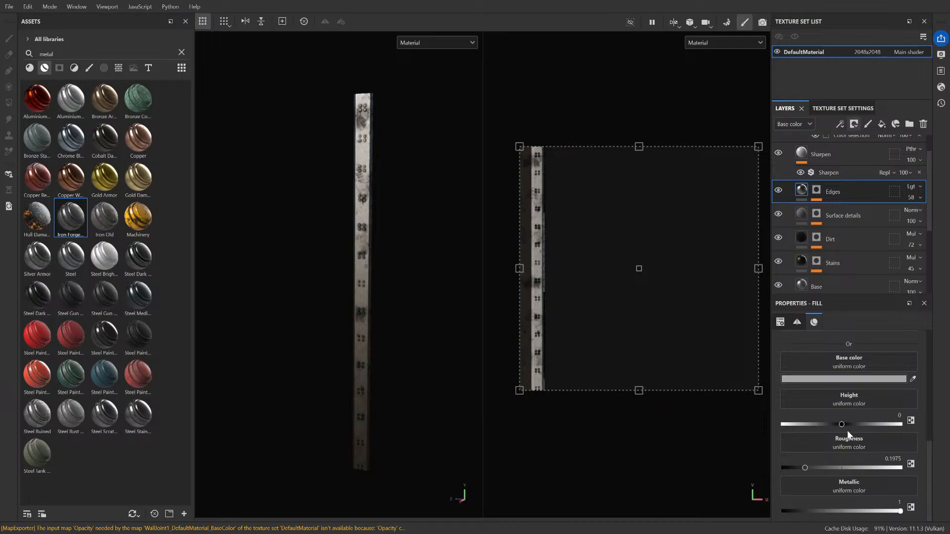
scroll(847, 430, "up", 7)
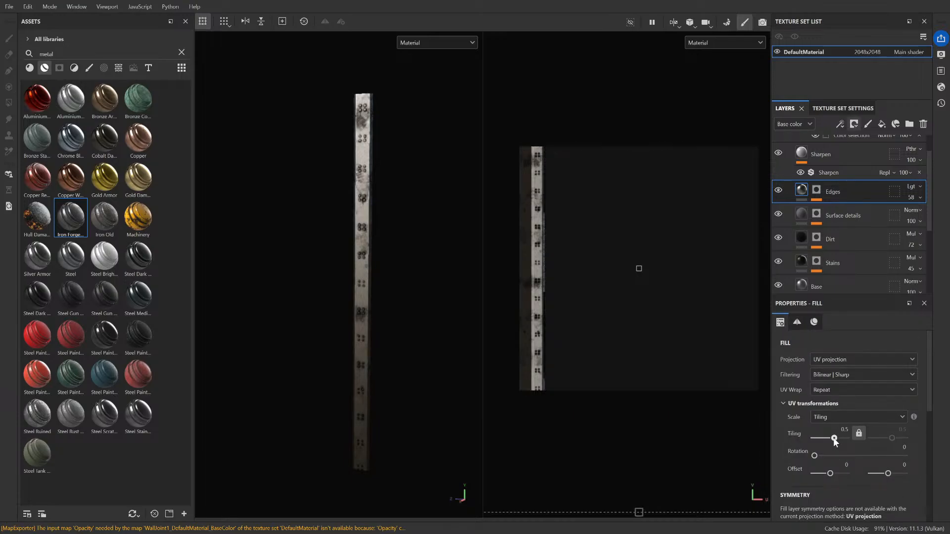
left_click_drag(834, 438, 825, 439)
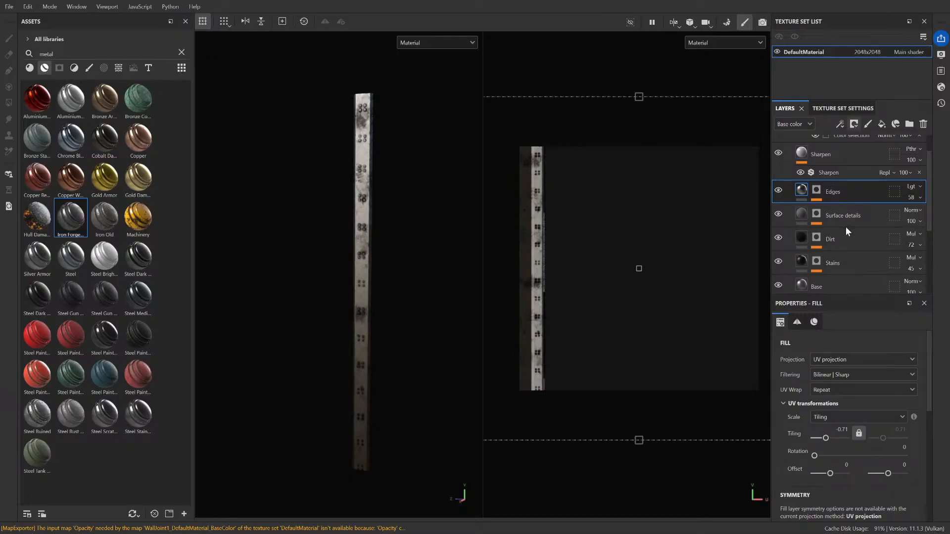
- Review the Stains layer's fill properties, select its mask, and set the brush size to 2.17
left_click(837, 260)
scroll(840, 420, "down", 5)
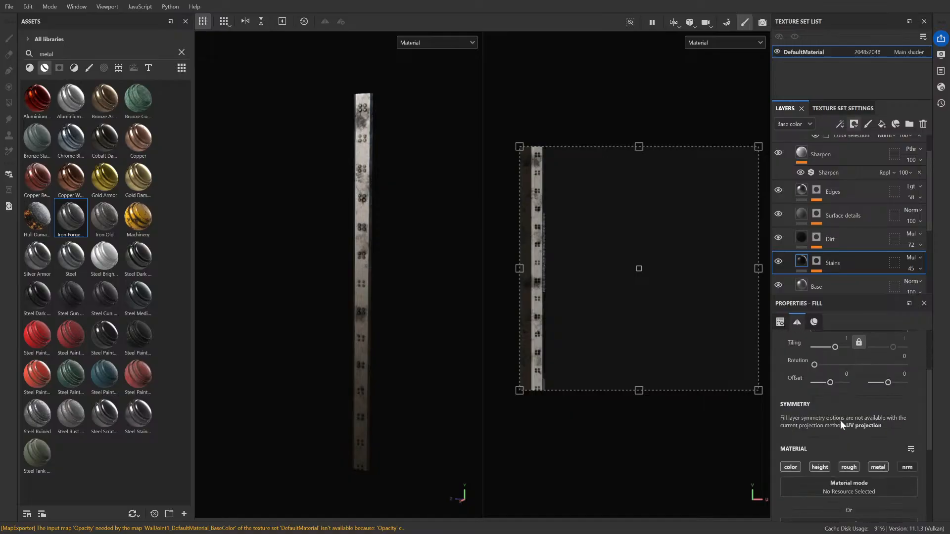
scroll(841, 420, "up", 5)
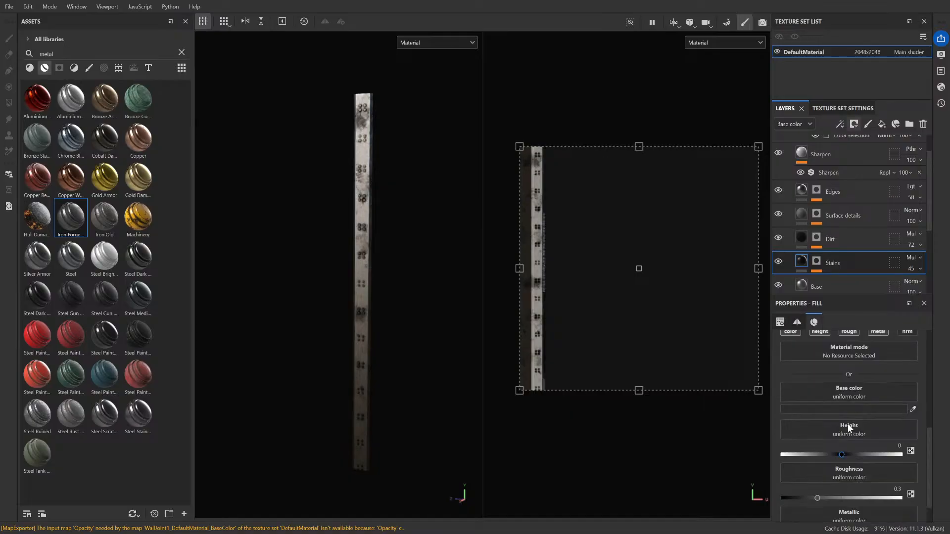
scroll(845, 420, "up", 2)
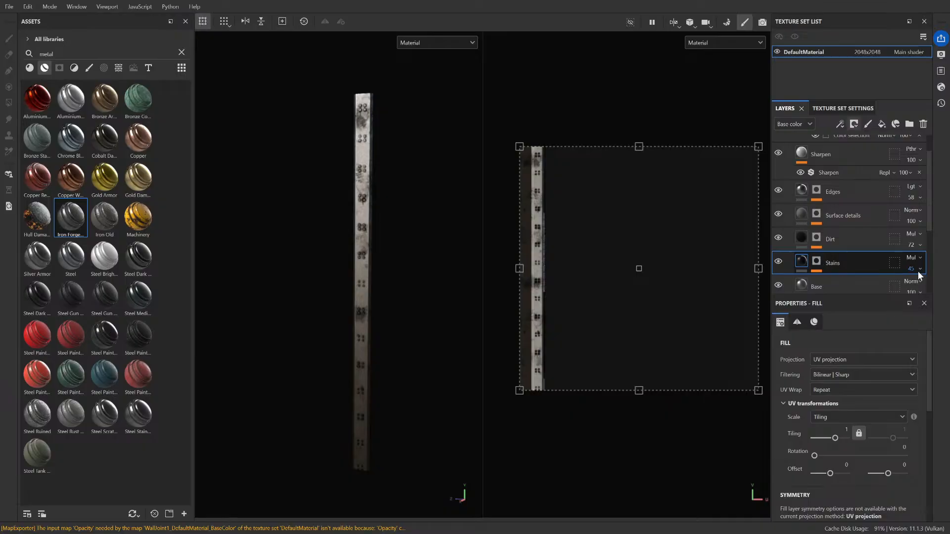
left_click(842, 268)
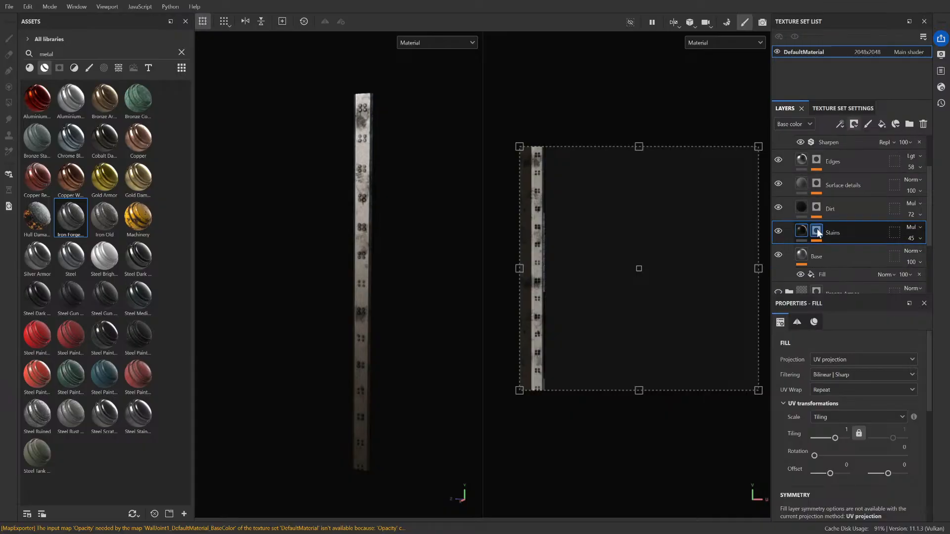
mouse_move(824, 418)
left_mouse_down()
mouse_move(798, 418)
mouse_move(842, 418)
mouse_move(794, 418)
mouse_move(848, 418)
mouse_move(804, 418)
left_mouse_up()
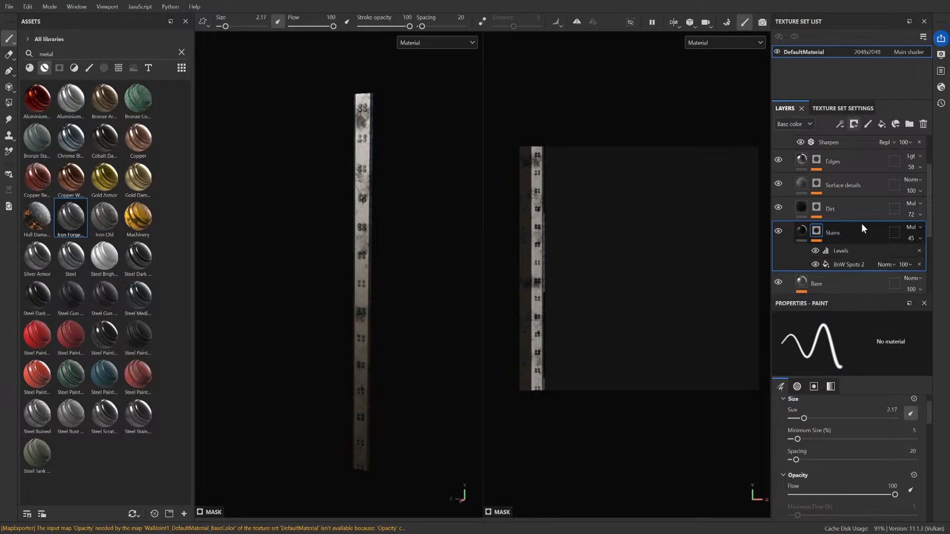
- Select the Dirt layer's mask, set the brush size to 20.13, and keep the Iron Forged Old group expanded
left_click(818, 207)
mouse_move(805, 419)
left_mouse_down()
mouse_move(792, 418)
mouse_move(866, 419)
mouse_move(836, 414)
left_mouse_up()
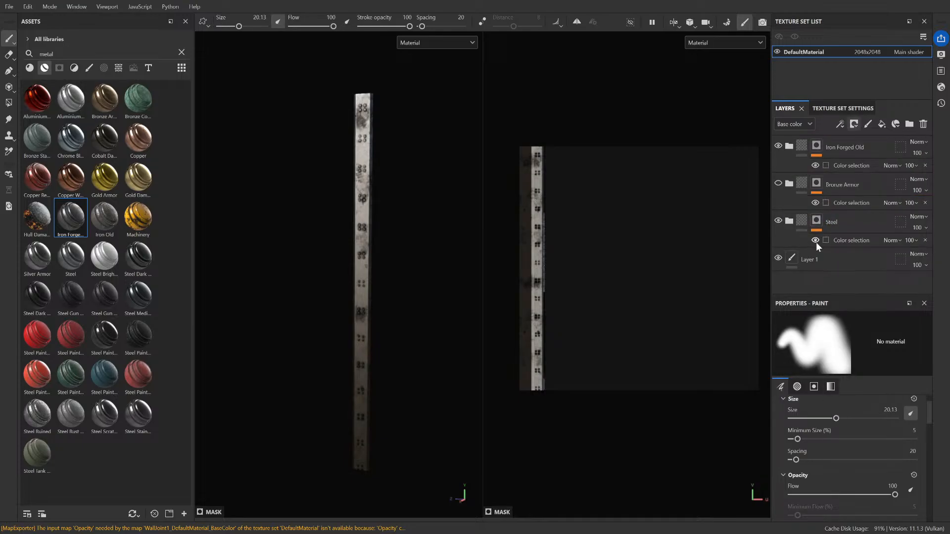
left_click(806, 149)
left_click(789, 146)
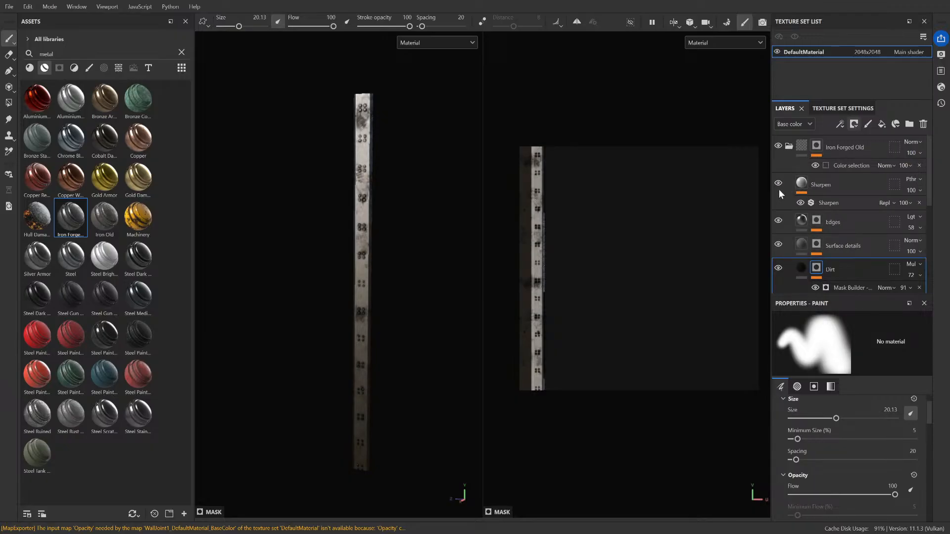
- Toggle the Dirt layer's visibility repeatedly to compare the joint with and without it
left_click(779, 222)
scroll(779, 248, "down", 1)
left_click(778, 239)
left_click(778, 238)
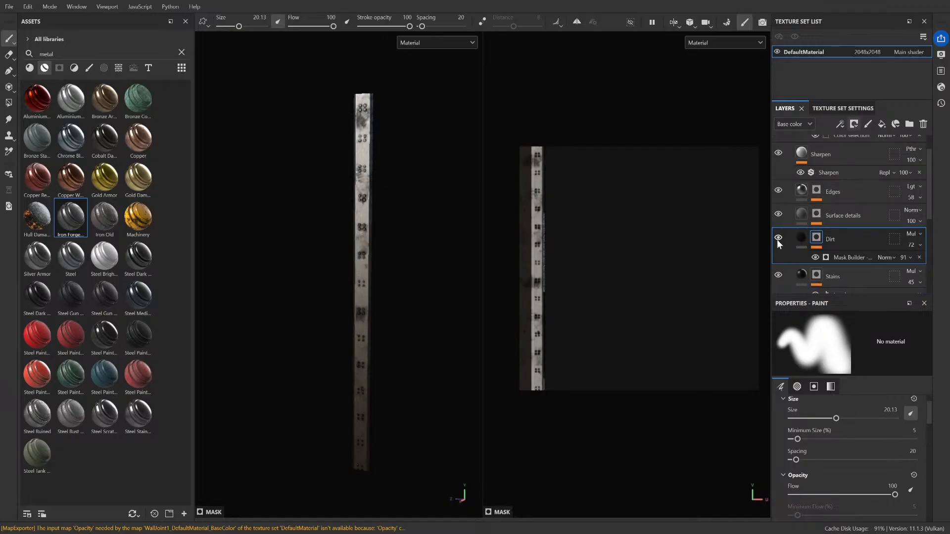
left_click(778, 238)
left_click(778, 238)
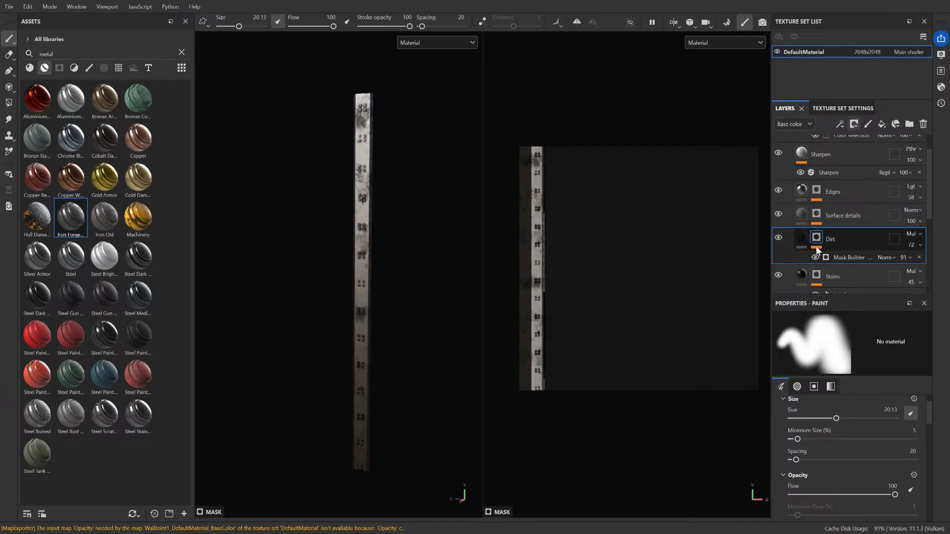
- Set the Dirt mask's brush flow to 76 and keep the Dirt layer shown
scroll(844, 449, "down", 2)
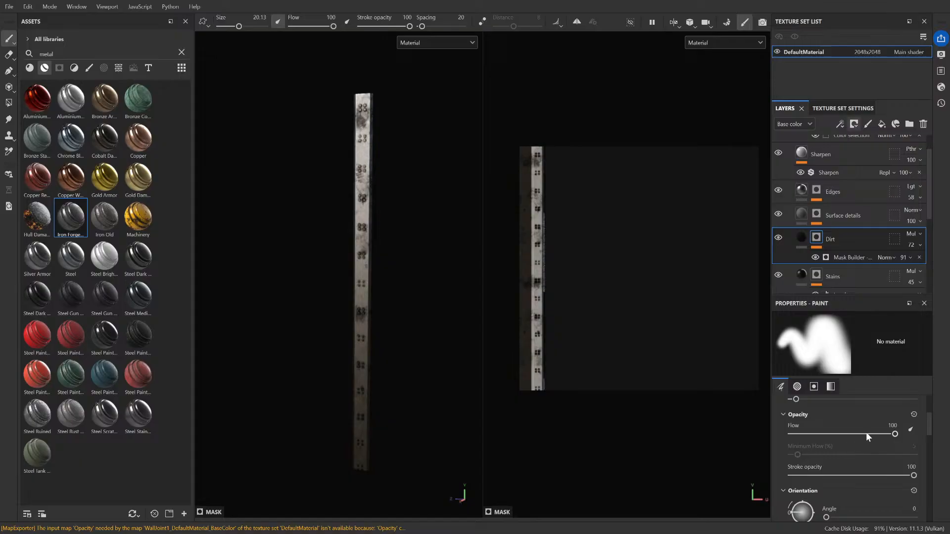
mouse_move(866, 432)
left_mouse_down()
mouse_move(804, 433)
mouse_move(881, 433)
mouse_move(869, 429)
left_mouse_up()
key("ctrl+z")
scroll(846, 429, "down", 2)
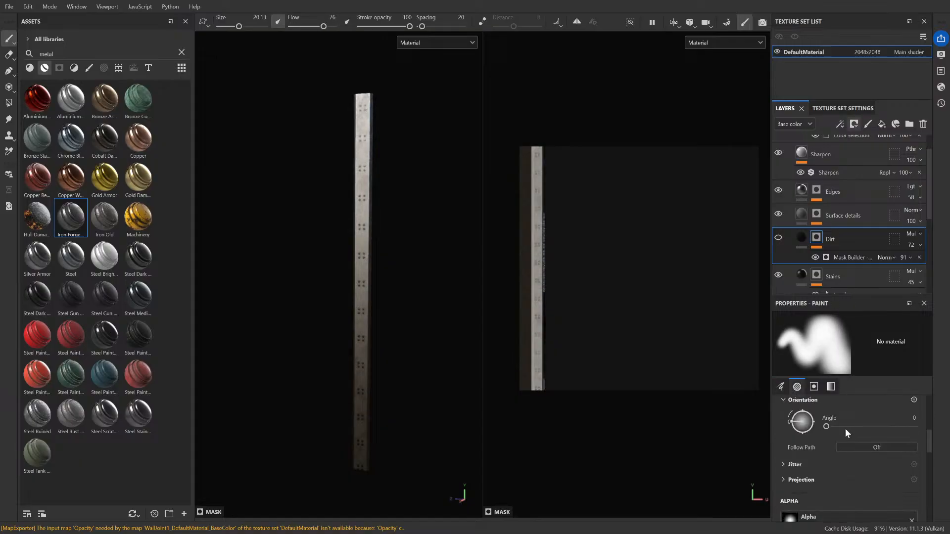
scroll(845, 429, "up", 2)
left_click(779, 238)
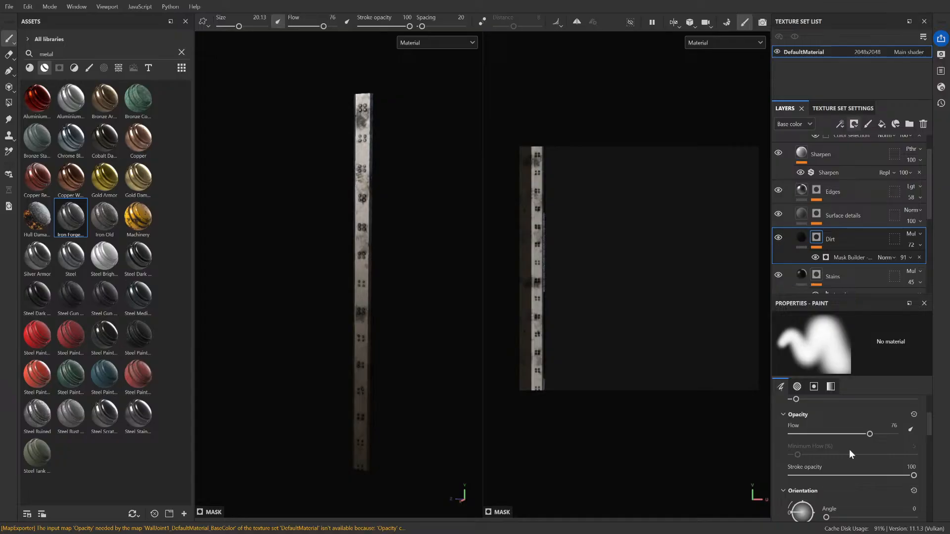
- Try brush roundness values of 0.19 and 0.54 on the Dirt mask and inspect the joint up close
scroll(849, 448, "down", 5)
scroll(845, 453, "down", 2)
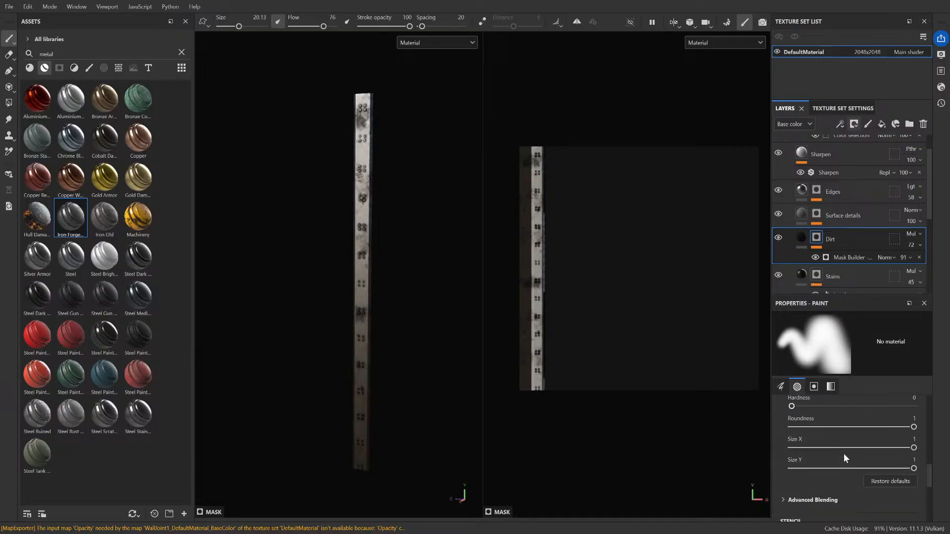
left_click_drag(914, 427, 829, 428)
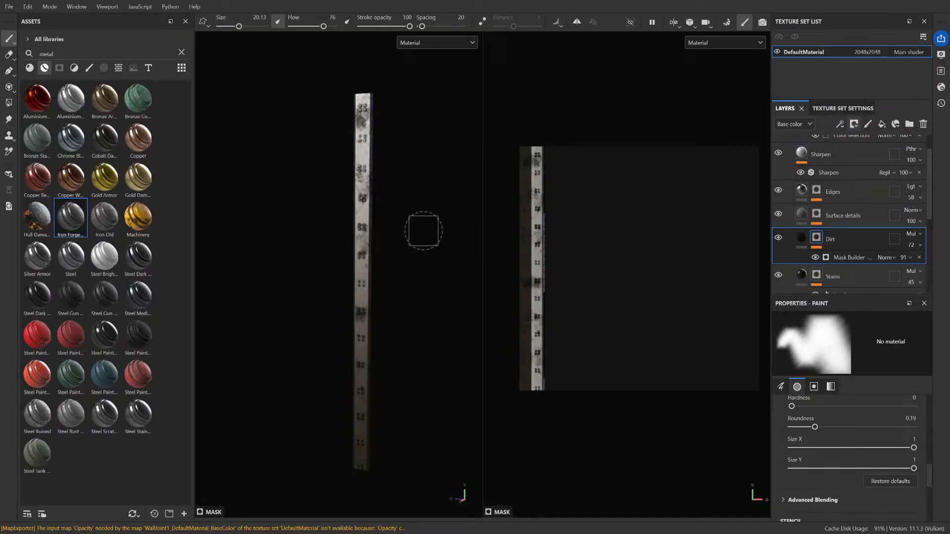
scroll(424, 230, "up", 10)
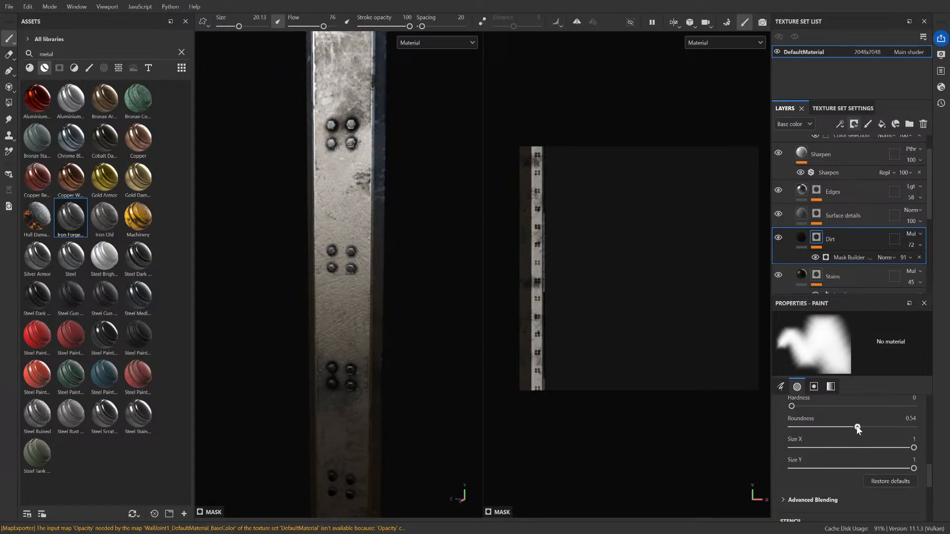
scroll(823, 435, "down", 5)
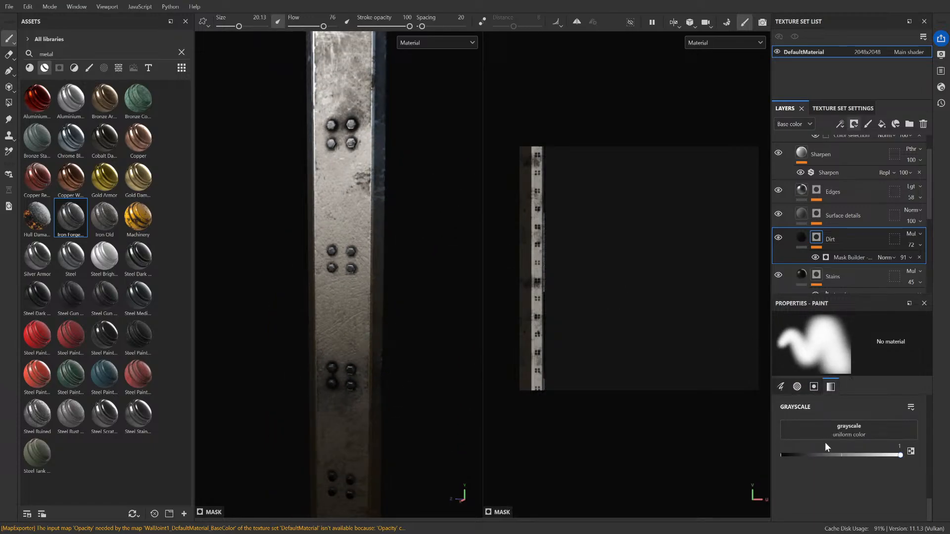
scroll(824, 443, "up", 8)
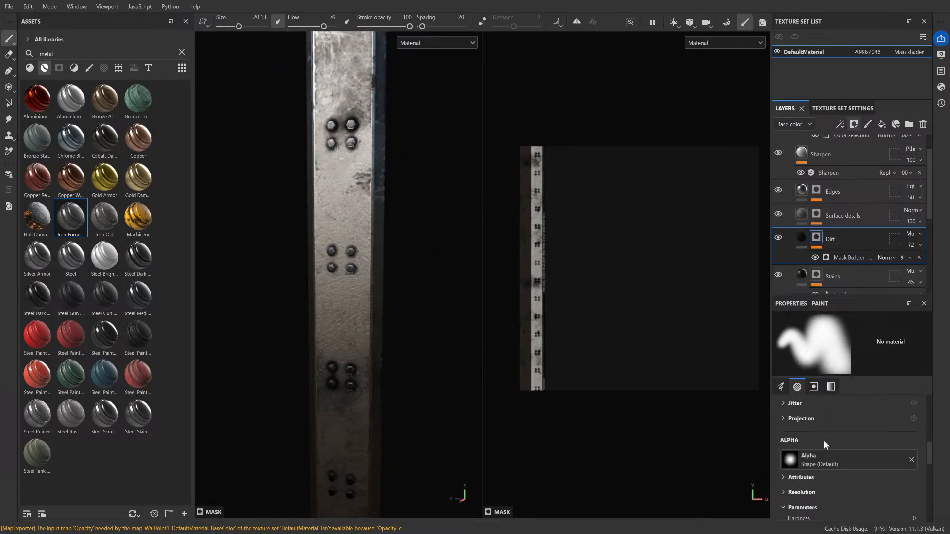
- Set the Level of the Dirt mask's Mask Builder generator to 0.43
left_click(839, 258)
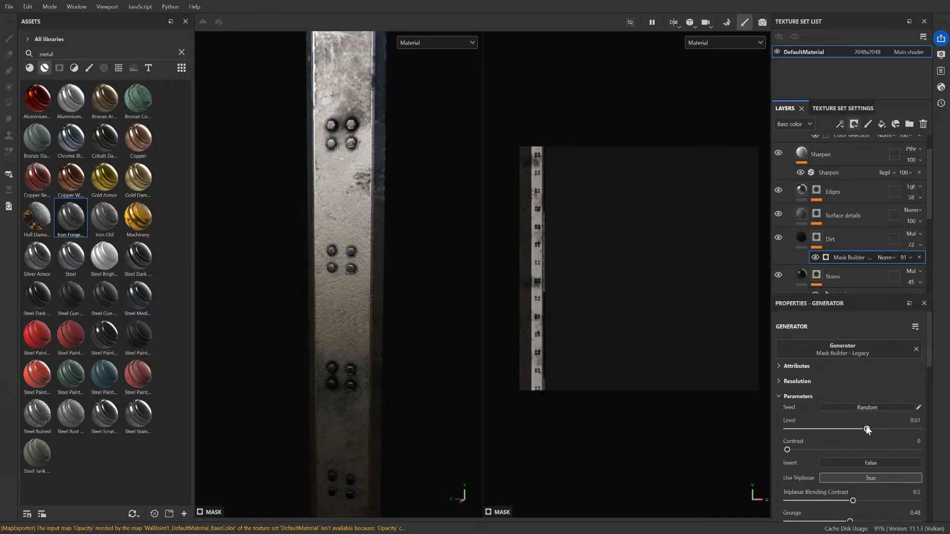
left_click_drag(867, 429, 844, 430)
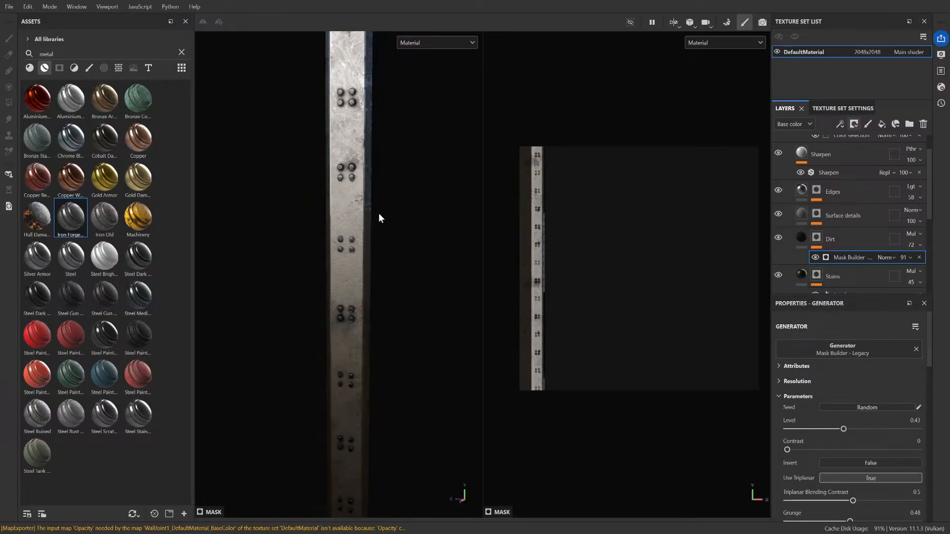
scroll(382, 198, "down", 5)
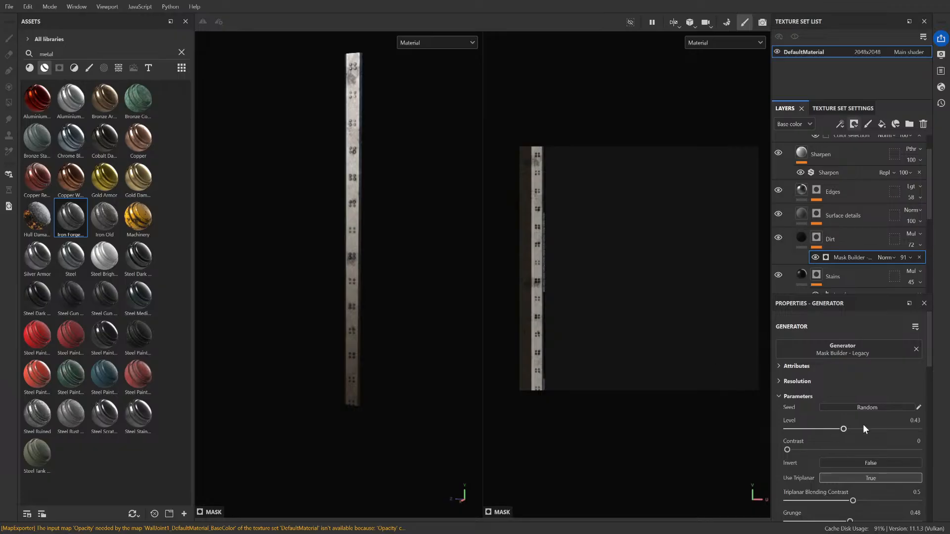
- Change the Dirt layer's base color to a very light grey
left_click(804, 238)
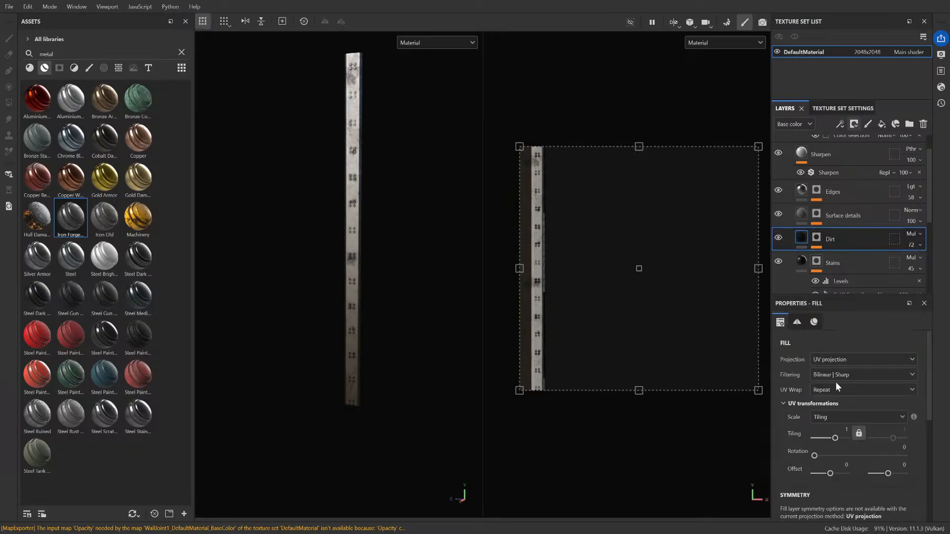
scroll(829, 428, "down", 7)
scroll(829, 431, "up", 1)
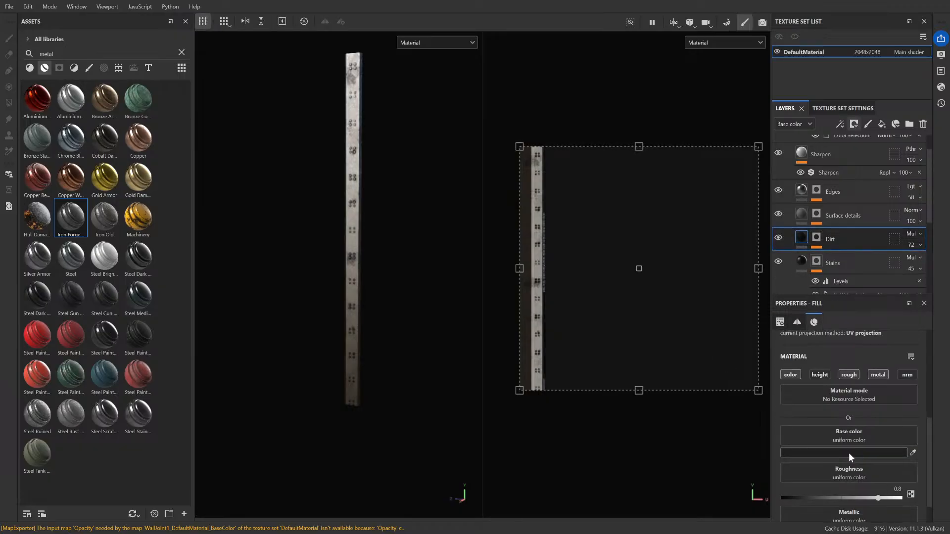
left_click_drag(722, 346, 717, 287)
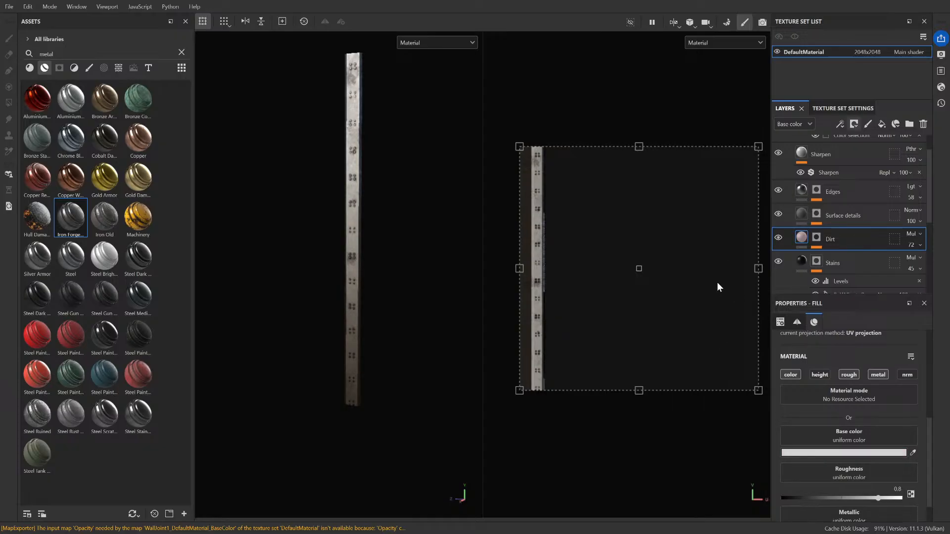
- Examine the recolored joint from several angles and distances, then collapse the Iron Forged Old group
scroll(388, 177, "up", 10)
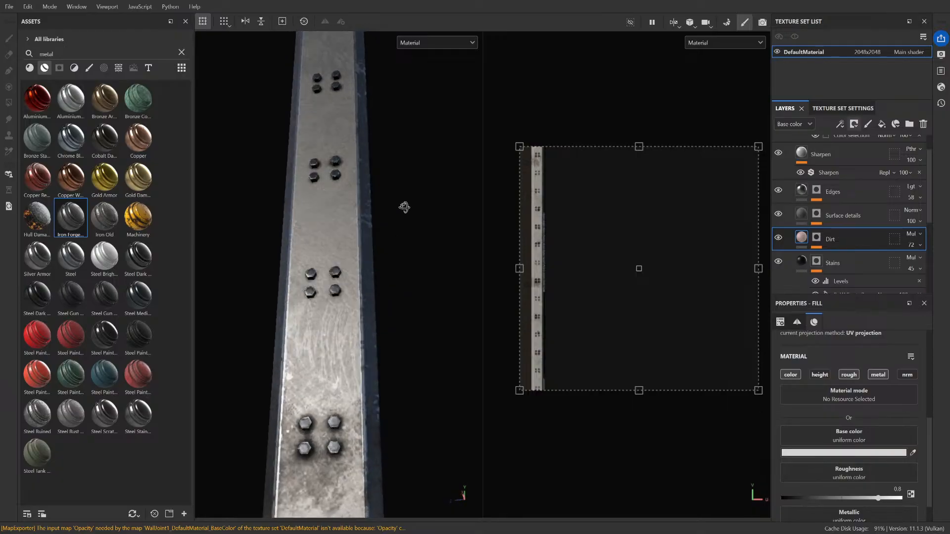
scroll(404, 207, "down", 10)
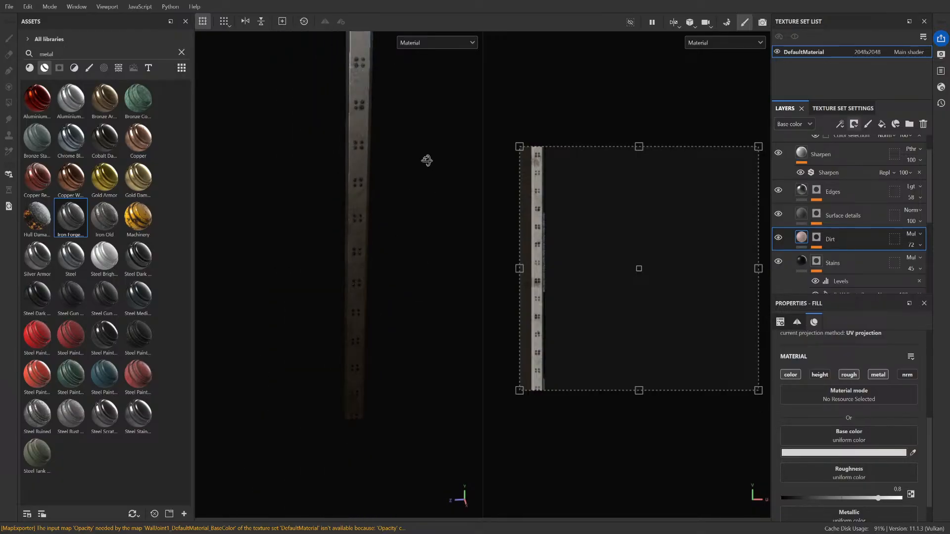
left_click_drag(427, 161, 420, 121, "alt")
middle_click_drag(407, 134, 371, 238, "alt")
scroll(334, 145, "up", 4)
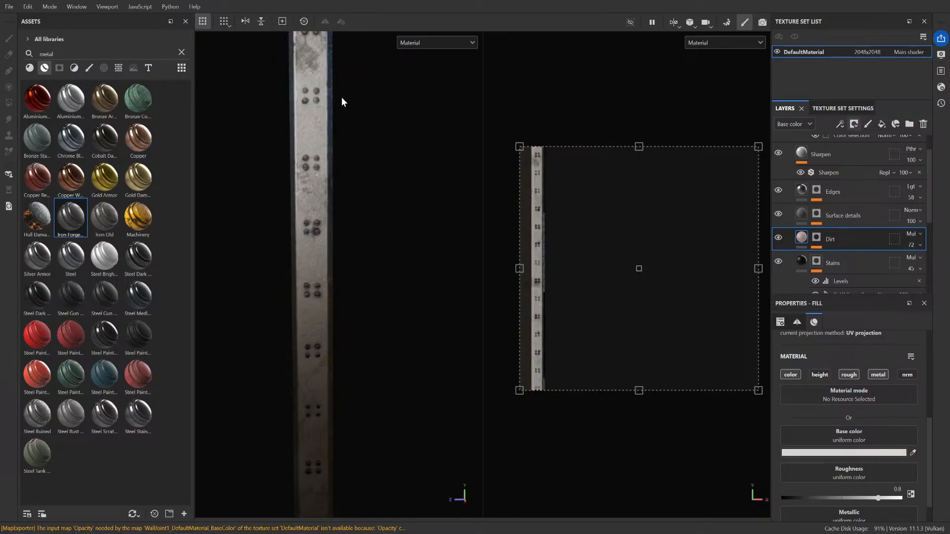
middle_click_drag(369, 99, 358, 158, "alt")
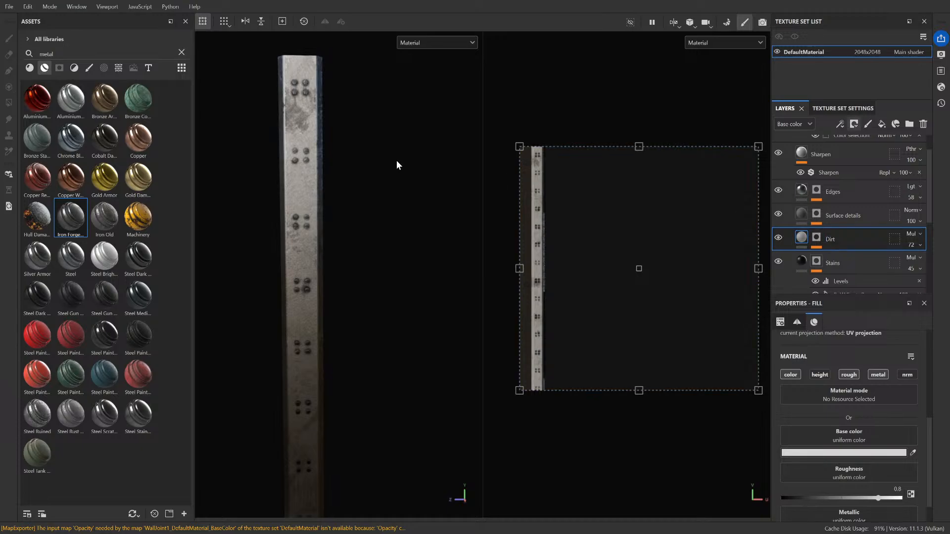
scroll(804, 203, "up", 3)
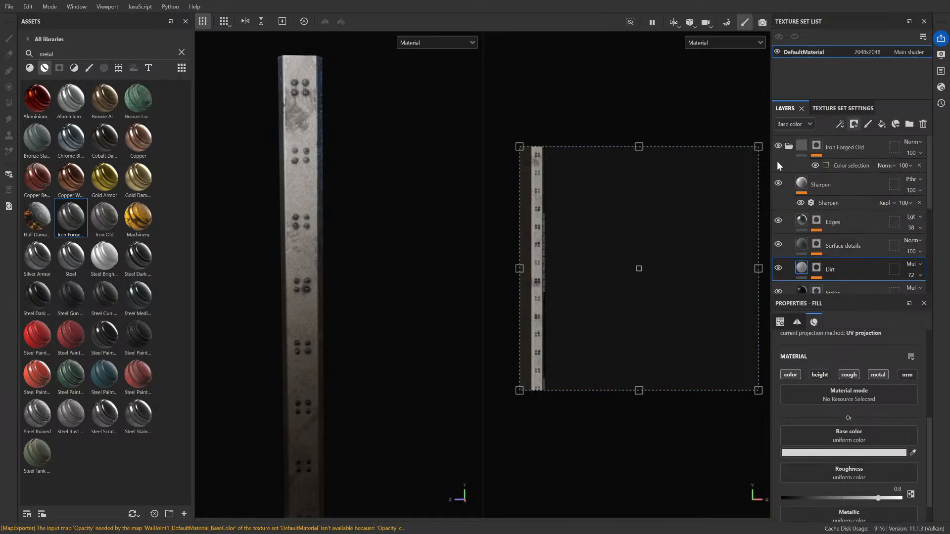
left_click(789, 146)
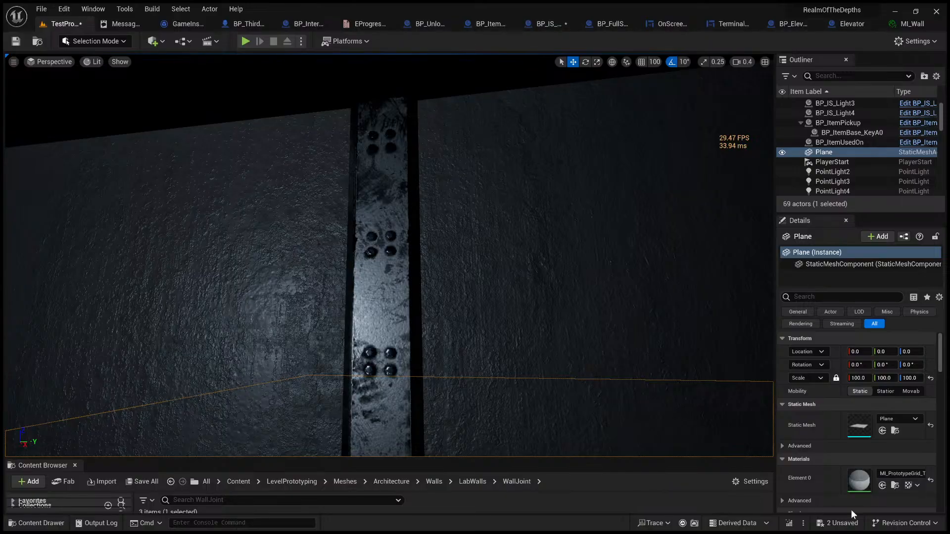
- Switch to Unreal Editor and fly the camera back from the close-up joint to a spot above the corridor floor
key("s")
right_click_drag(484, 311, 511, 326)
key("s")
key("s")
key("s")
key("w")
key("s")
key("s")
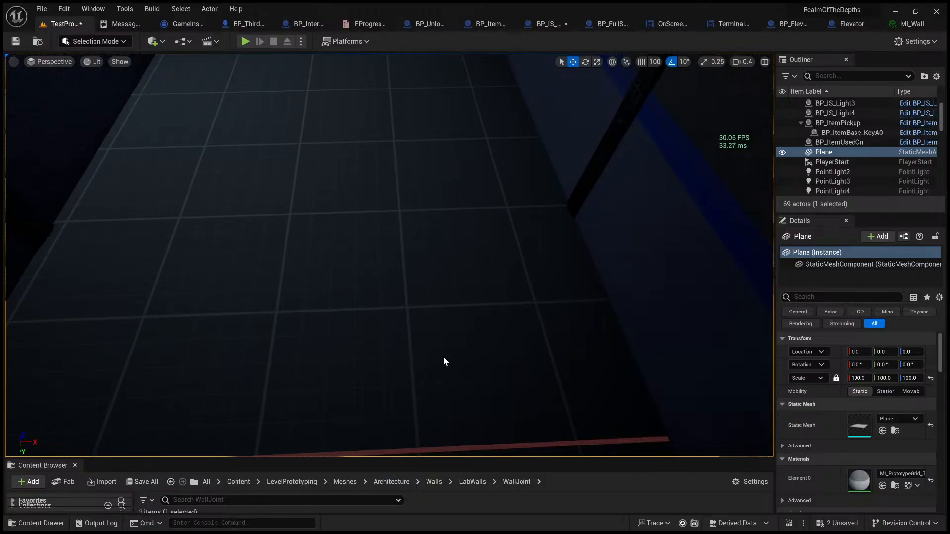
- Play the level in the corridor and run to its red-lit end to examine the wall joints up close
key("alt+p")
key("w")
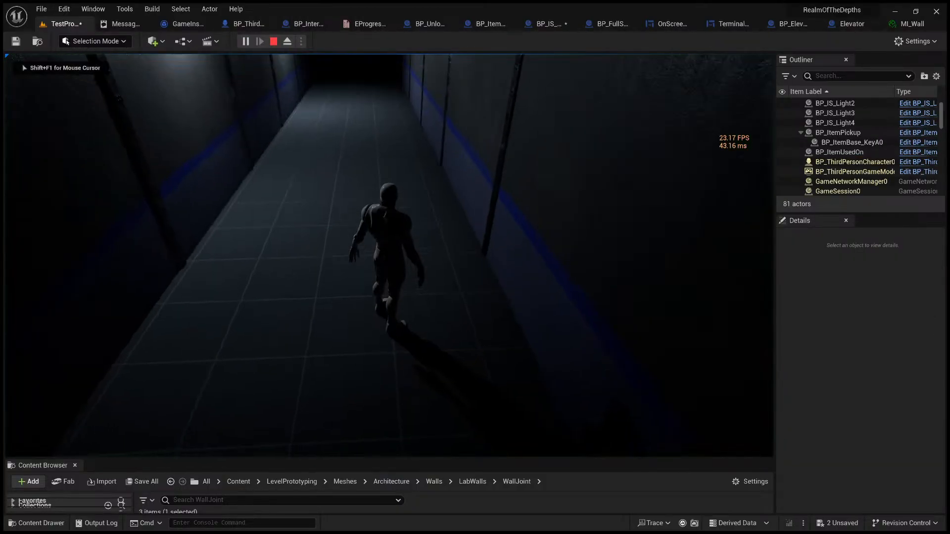
key("v")
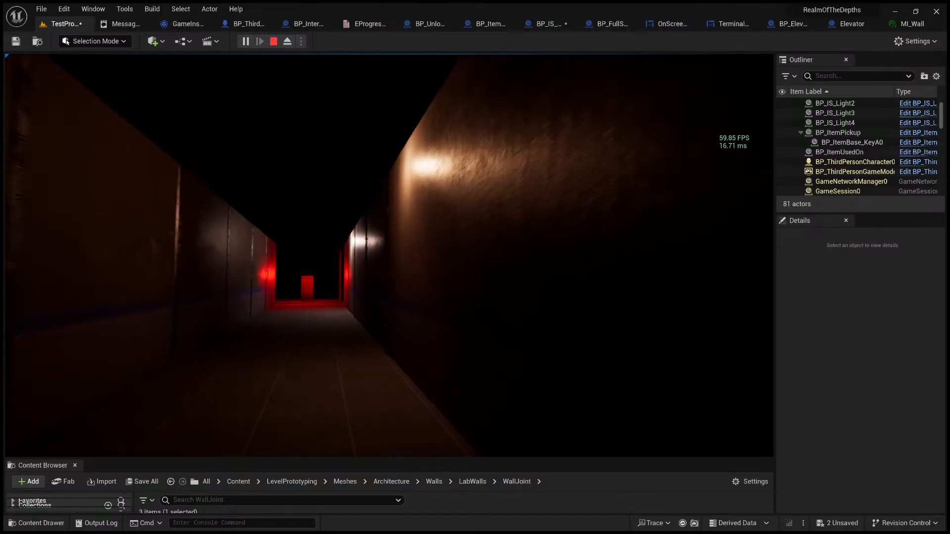
key("w")
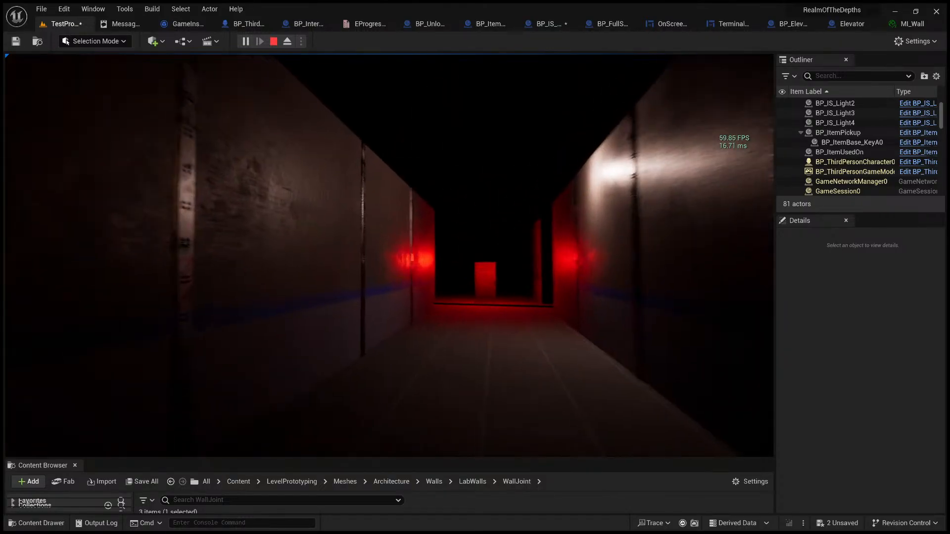
key("d")
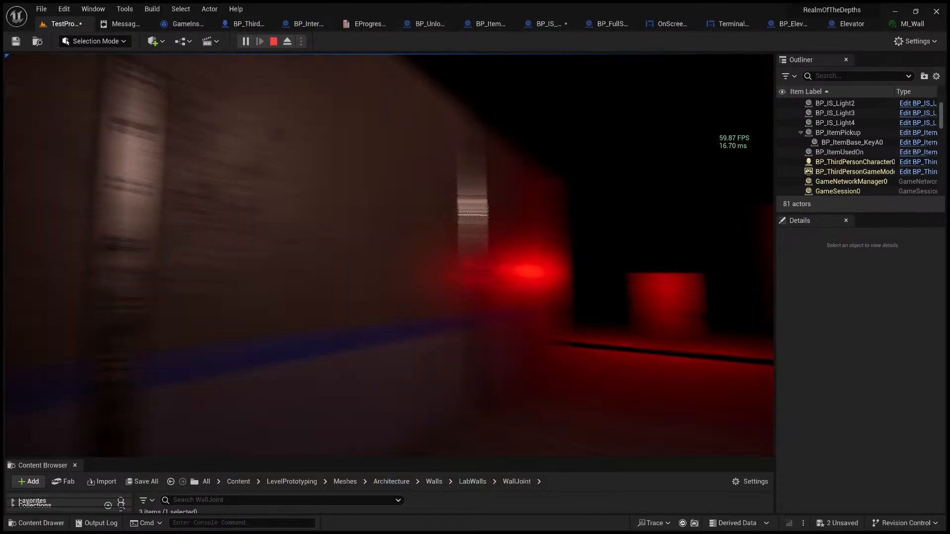
key("s")
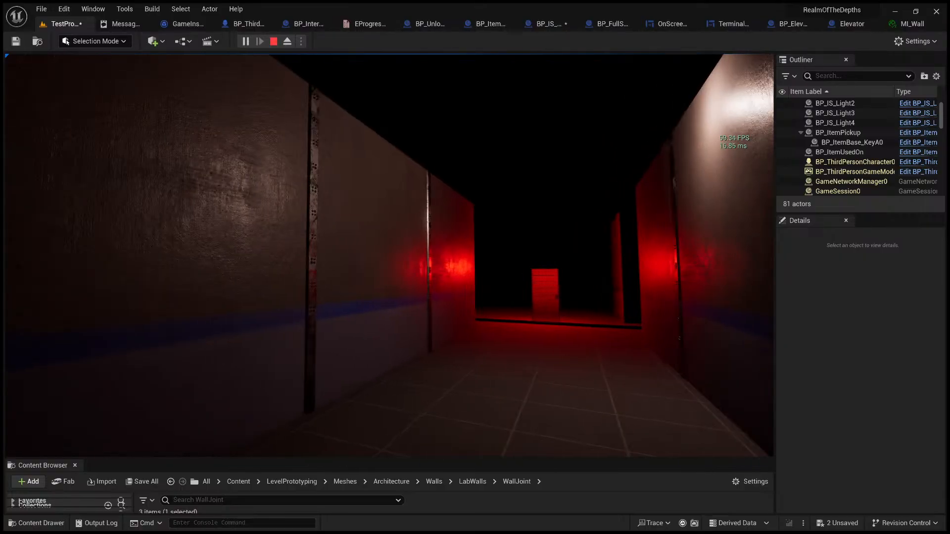
key("w")
key("d")
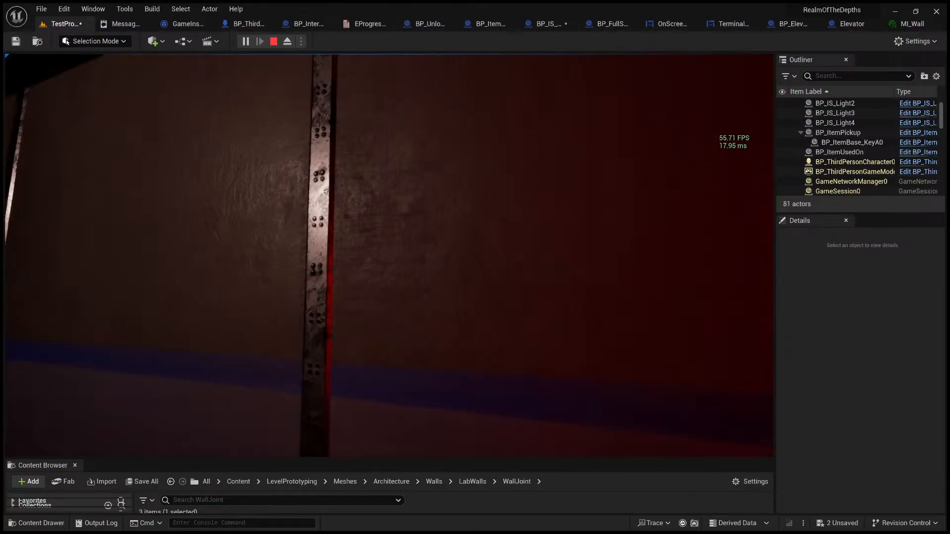
- Run back to the blue-striped section to examine its wall joints, end the play session and back the editor camera away
key("w")
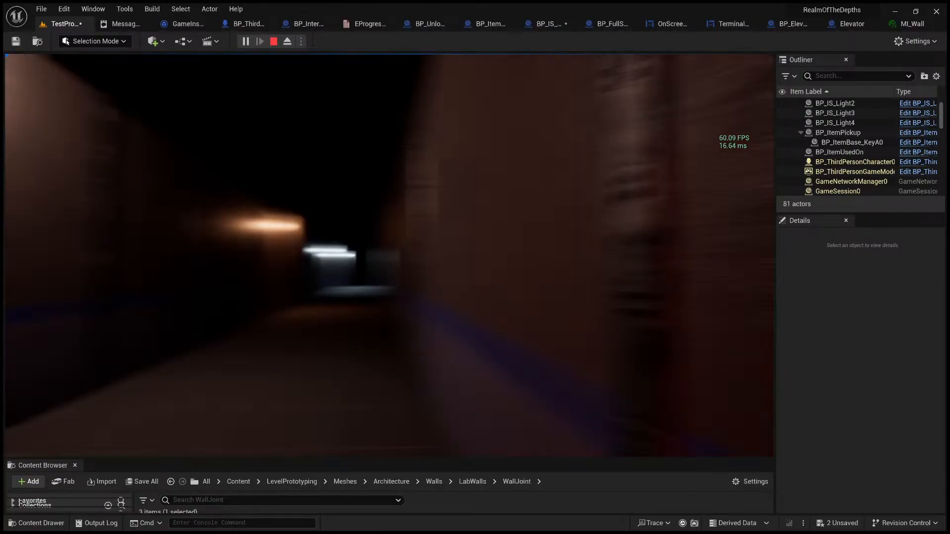
key("w")
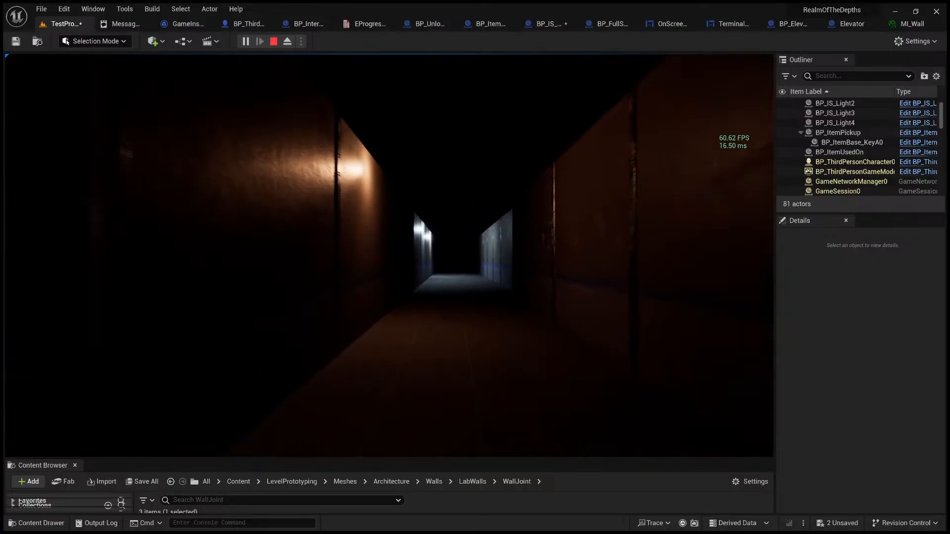
key("w")
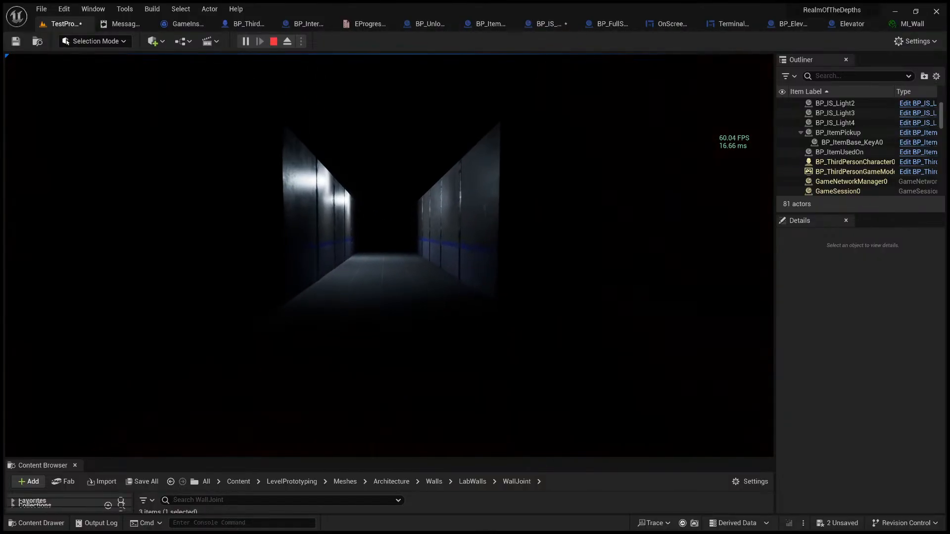
key("w")
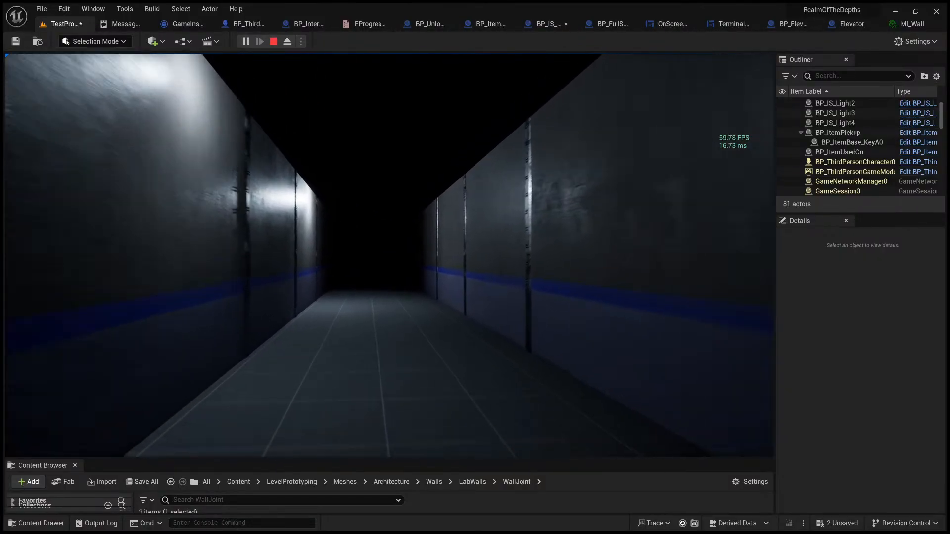
key("w")
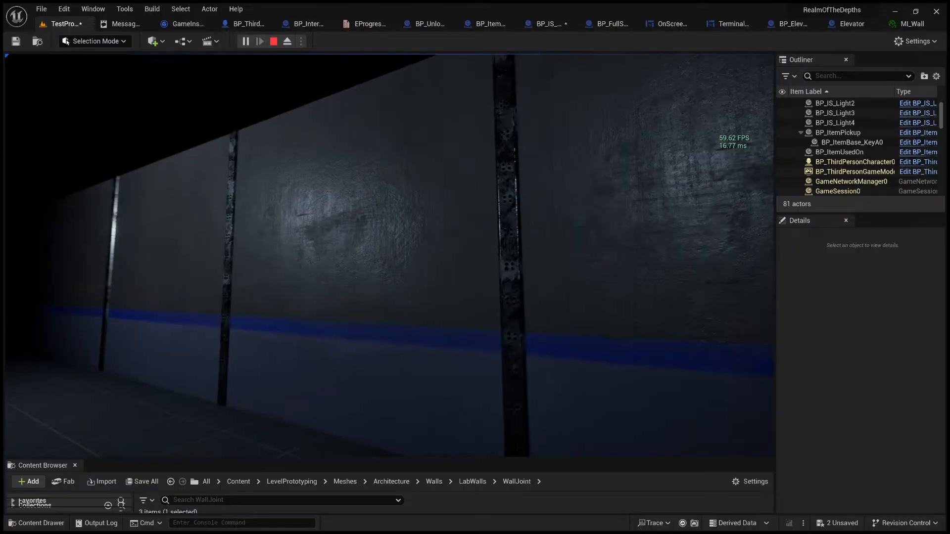
key("Escape")
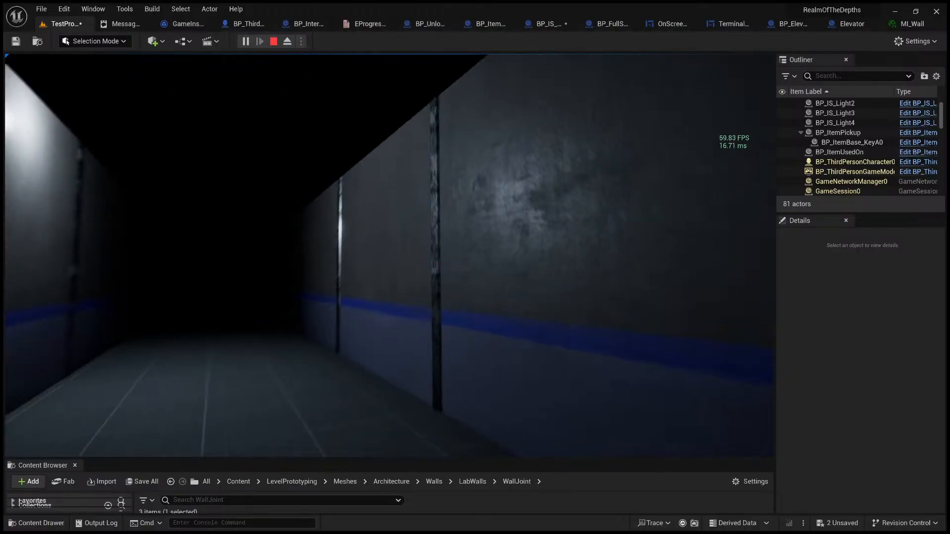
key("s")
right_click_drag(222, 239, 195, 238)
key("s")
right_click_drag(369, 243, 368, 243)
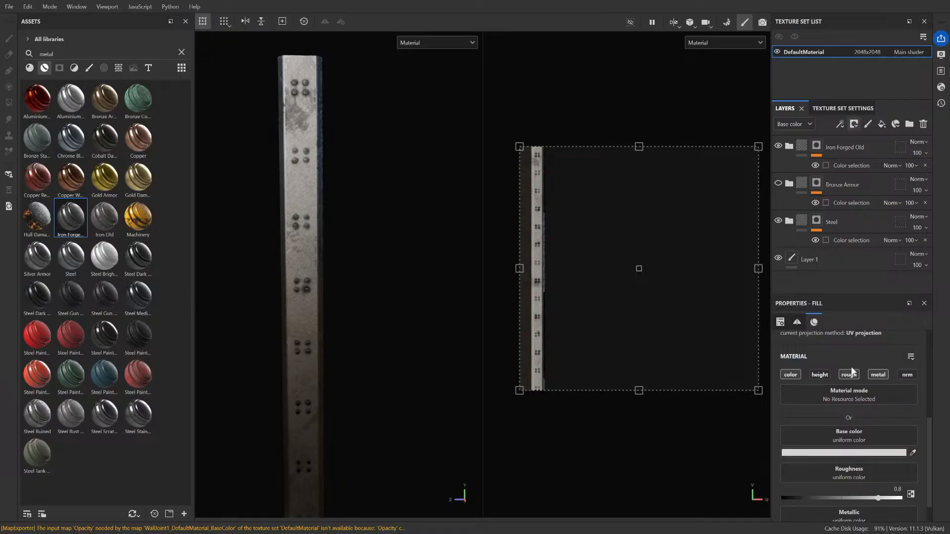
- Switch to Substance 3D Painter, expand the Iron Forged Old group and hide its Dirt layer
scroll(825, 438, "down", 1)
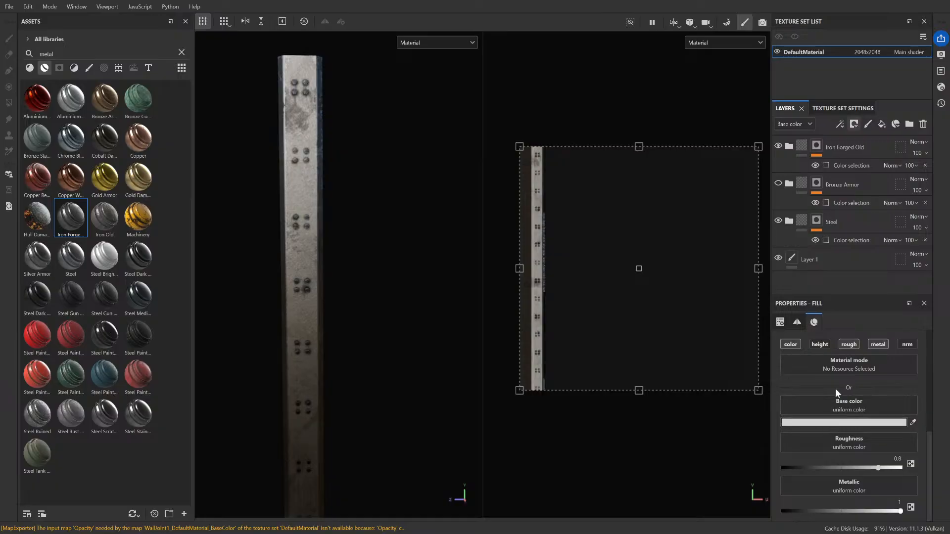
left_click(820, 222)
left_click(789, 146)
scroll(822, 222, "down", 2)
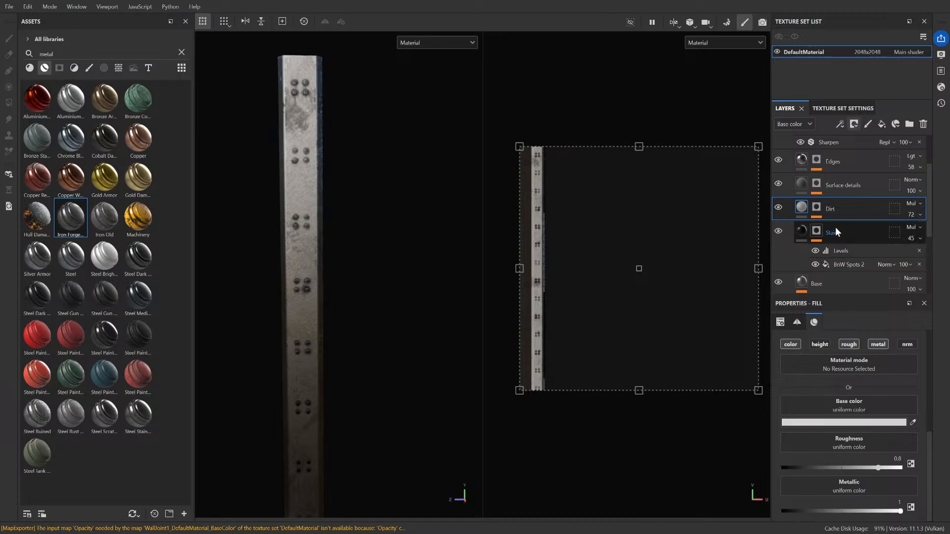
left_click(779, 208)
- Examine the joint without its Dirt layer from several distances and angles, including the lower end
scroll(367, 193, "up", 2)
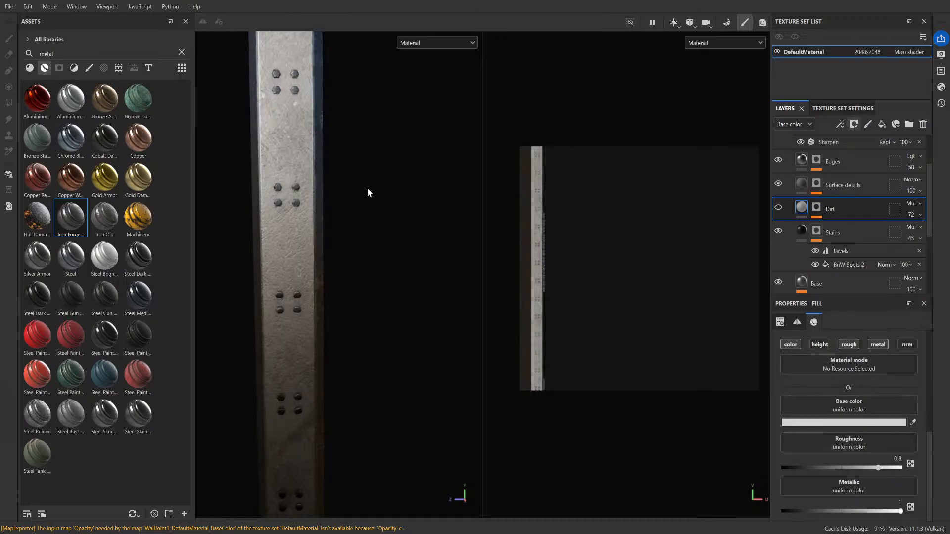
scroll(388, 268, "down", 2)
left_click(408, 387)
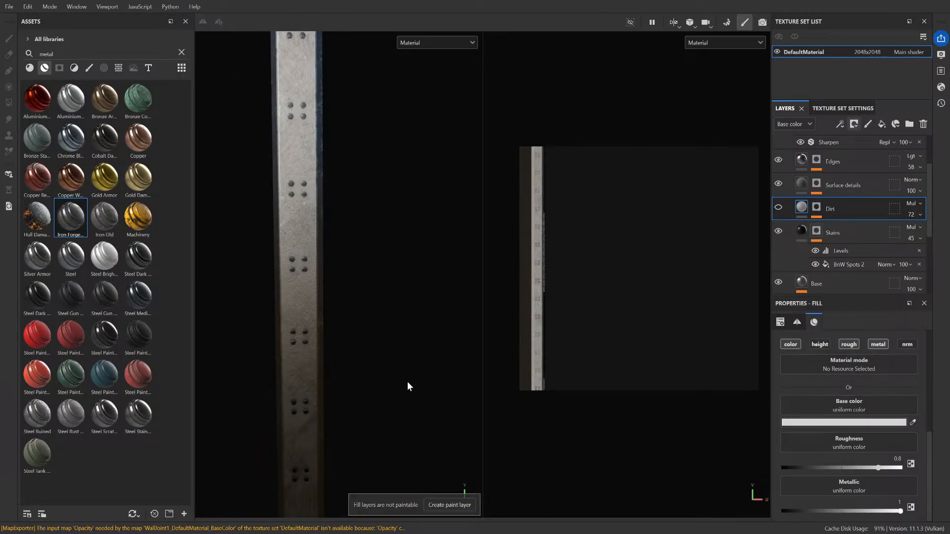
scroll(349, 294, "down", 3)
scroll(361, 356, "up", 2)
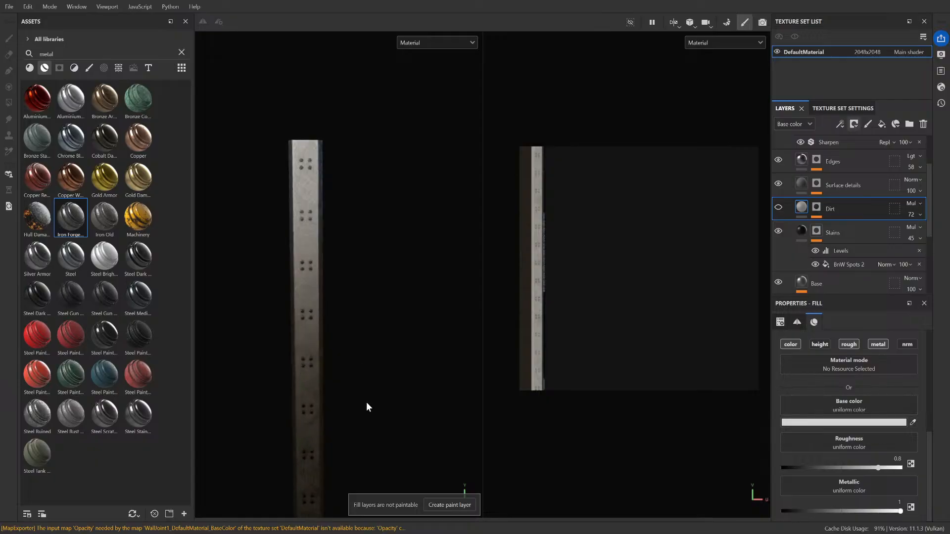
scroll(377, 379, "down", 2)
mouse_move(384, 394)
left_mouse_down("alt")
mouse_move(411, 384)
mouse_move(406, 403)
mouse_move(401, 324)
mouse_move(381, 414)
left_mouse_up("alt")
middle_click_drag(382, 413, 407, 118, "alt")
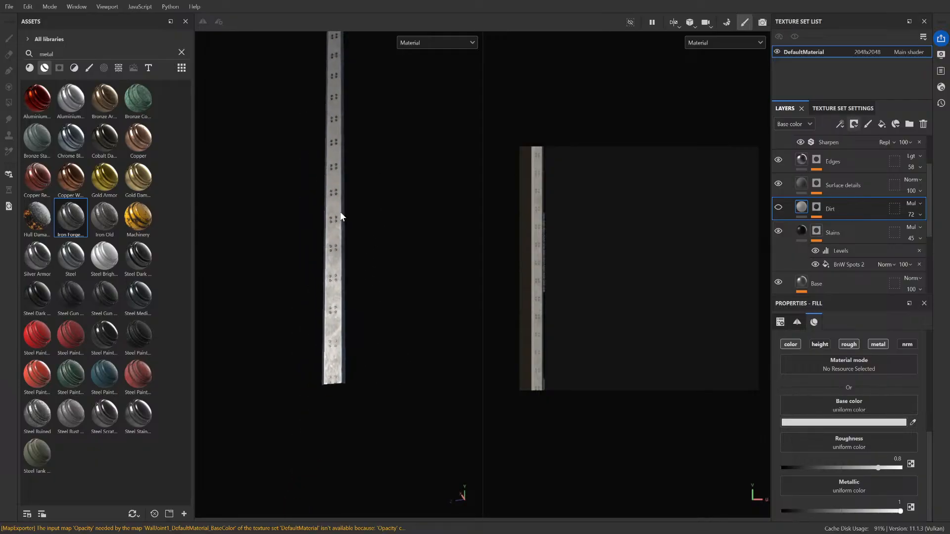
scroll(341, 220, "up", 4)
left_click_drag(414, 268, 566, 244, "alt")
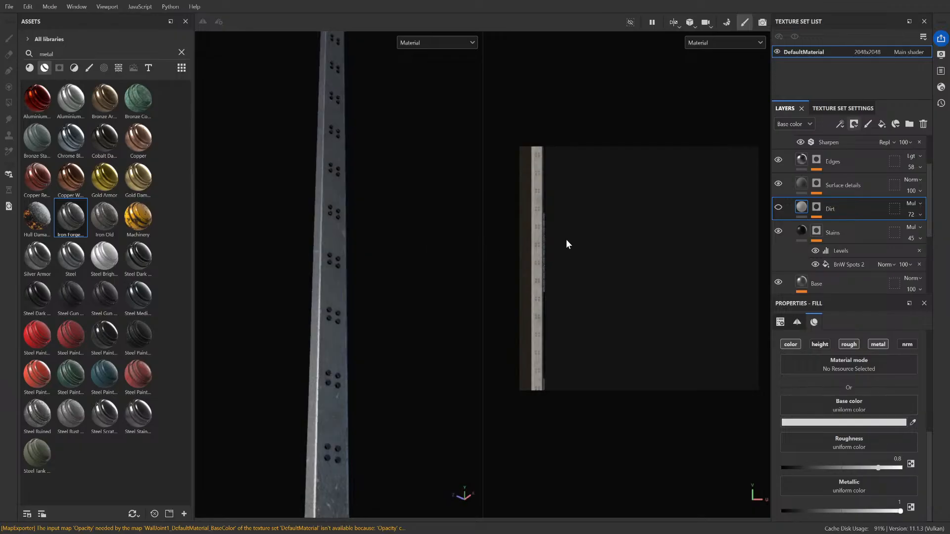
- Toggle the Dirt layer off and on to compare the joint with and without it, leaving the layer visible
left_click(779, 208)
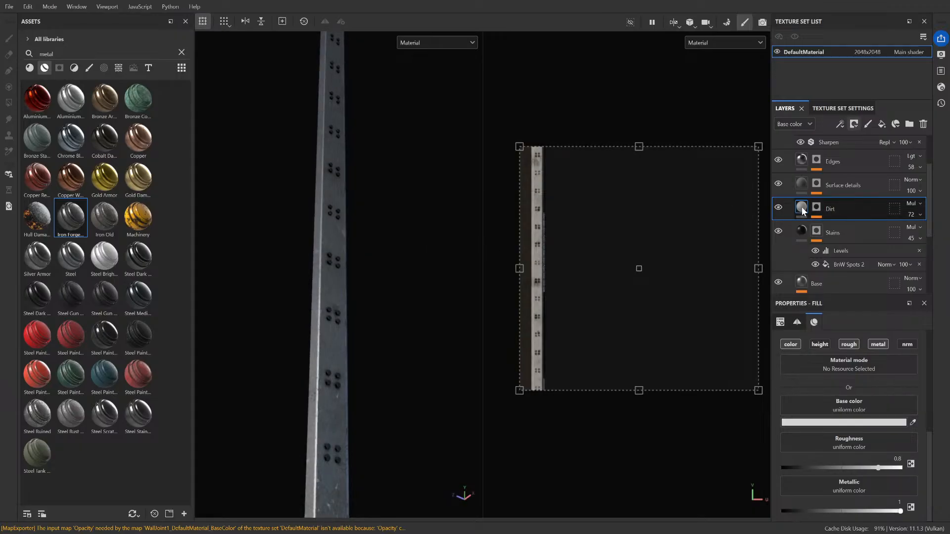
left_click(778, 208)
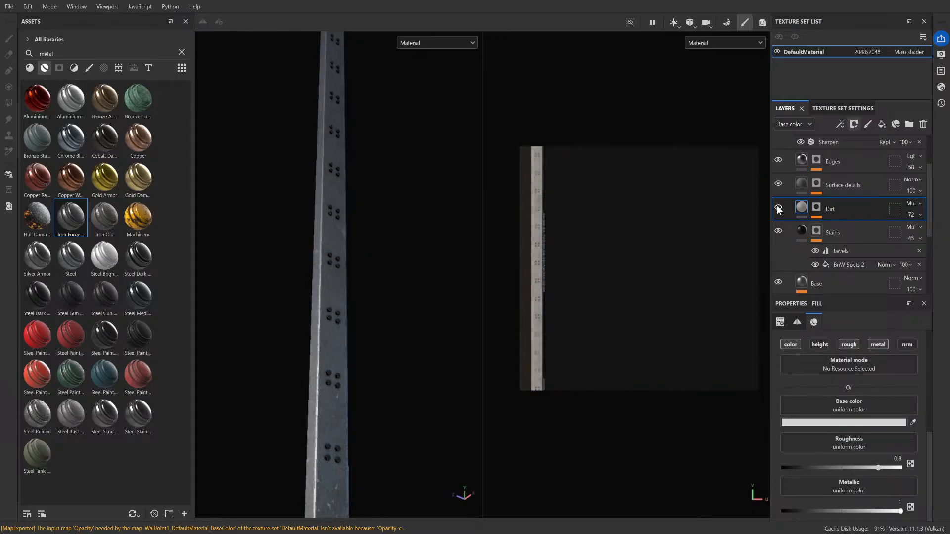
left_click(779, 208)
left_click_drag(373, 184, 379, 211, "alt")
left_click(779, 208)
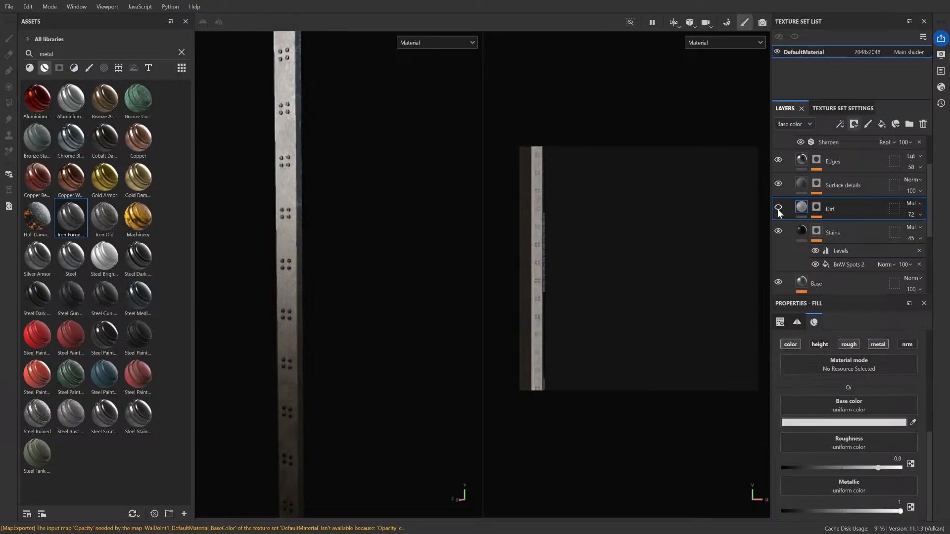
left_click(778, 209)
left_click(778, 208)
left_click(778, 208)
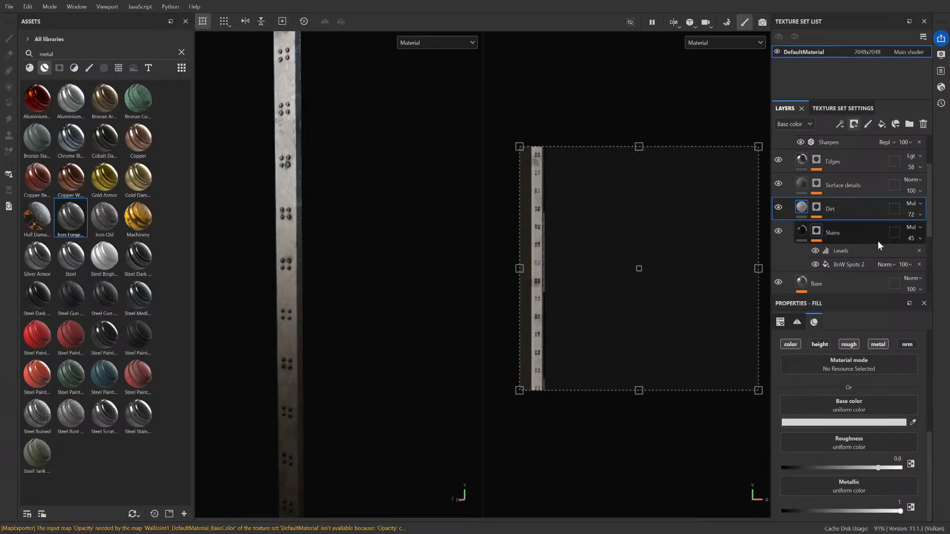
- Set the Grunge of the Dirt mask's Mask Builder generator to 0.16
left_click(818, 210)
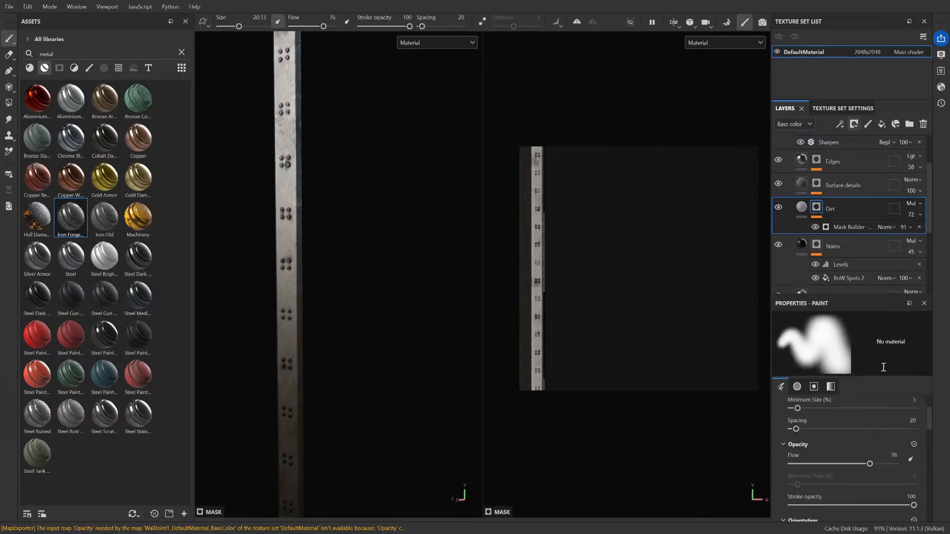
left_click(846, 227)
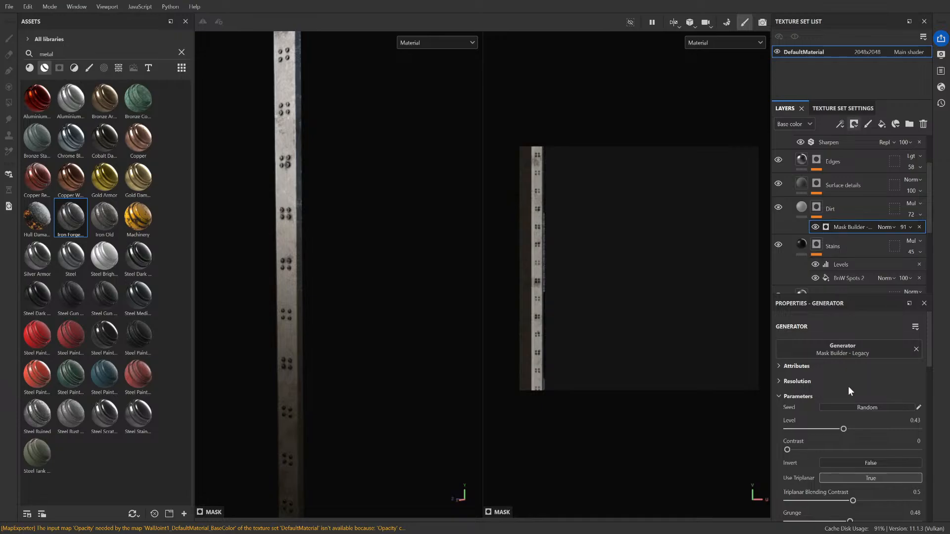
scroll(818, 403, "down", 3)
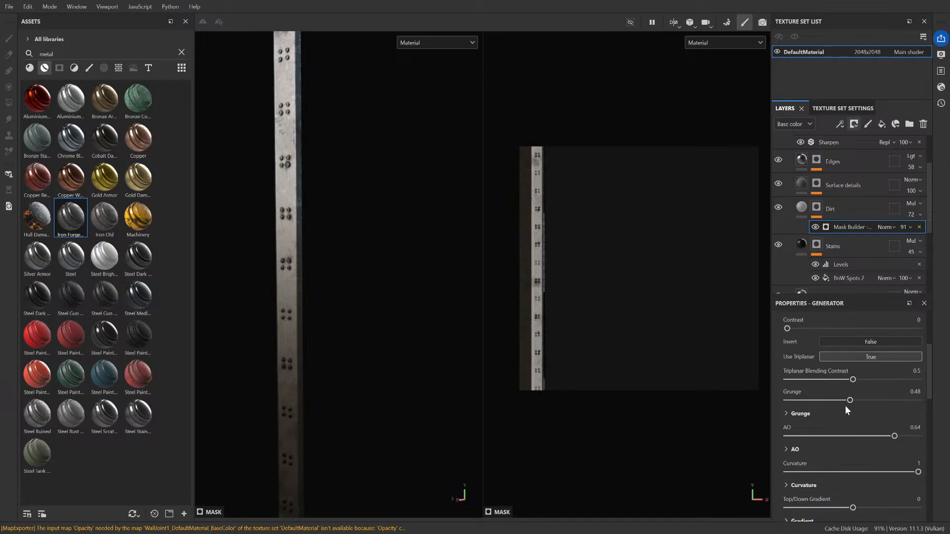
left_click_drag(851, 400, 808, 400)
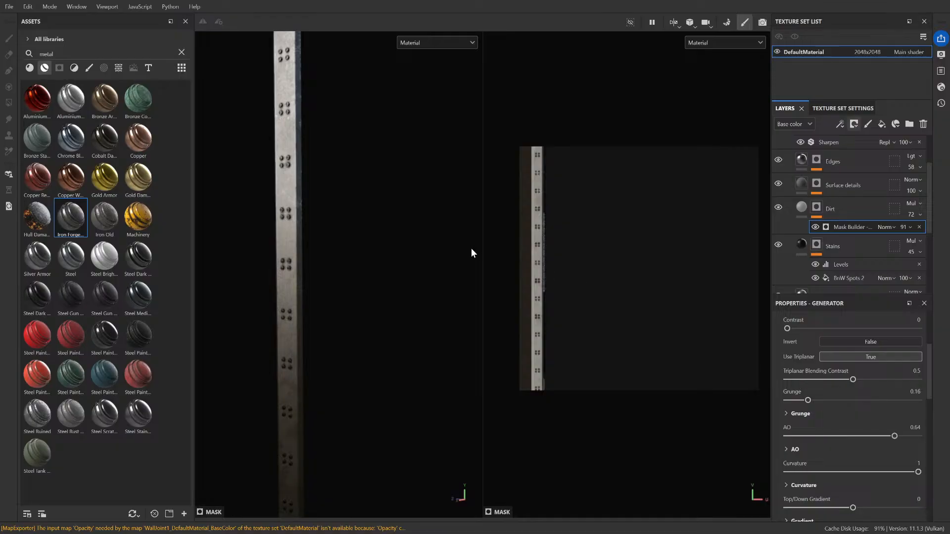
scroll(471, 253, "down", 3)
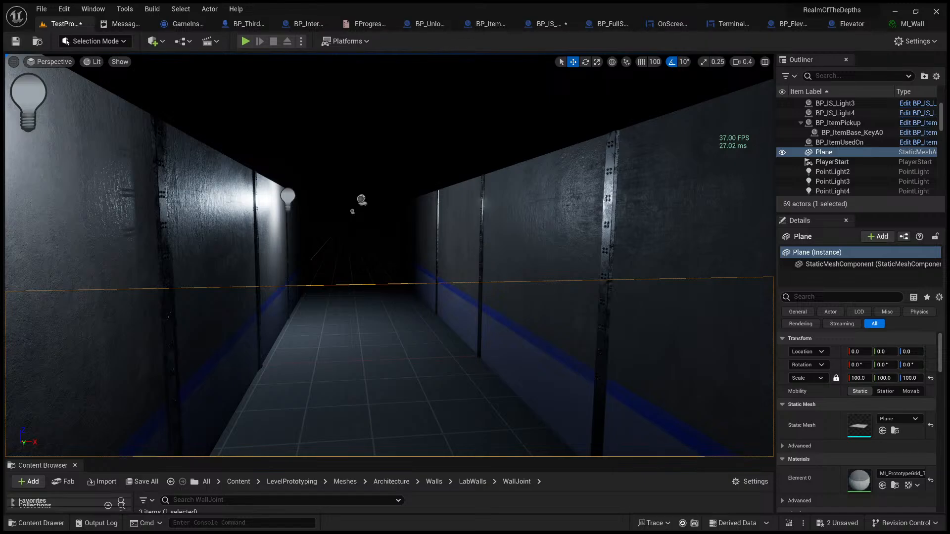
- Switch to Unreal Editor and fly along the corridor to inspect the joints on the blue-striped wall
right_click_drag(483, 265, 553, 270)
key("w")
scroll(620, 259, "up", 2)
key("w")
key("a")
key("s")
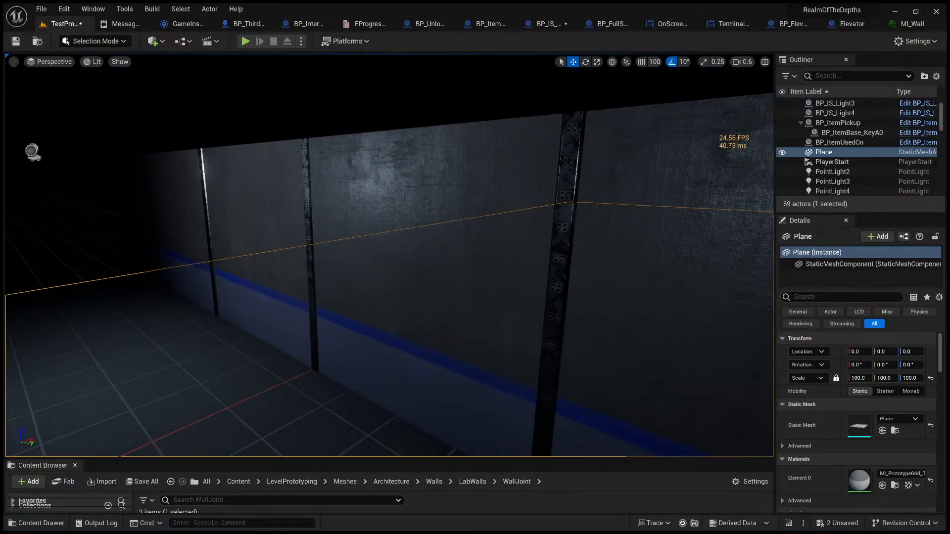
- Deselect the floor plane and fly the camera around the corridor to a view looking down on the floor
left_click(441, 91)
key("s")
right_click_drag(457, 188, 385, 337)
key("d")
key("q")
key("s")
key("a")
key("w")
key("a")
key("e")
key("s")
key("d")
key("w")
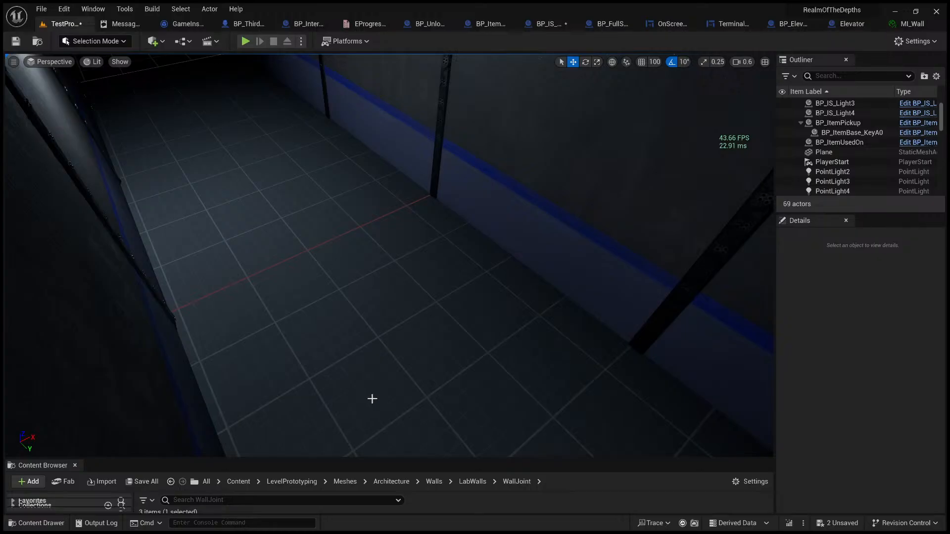
- Play the level in the corridor and walk up to a wall joint to examine its dirt up close
left_click(422, 409)
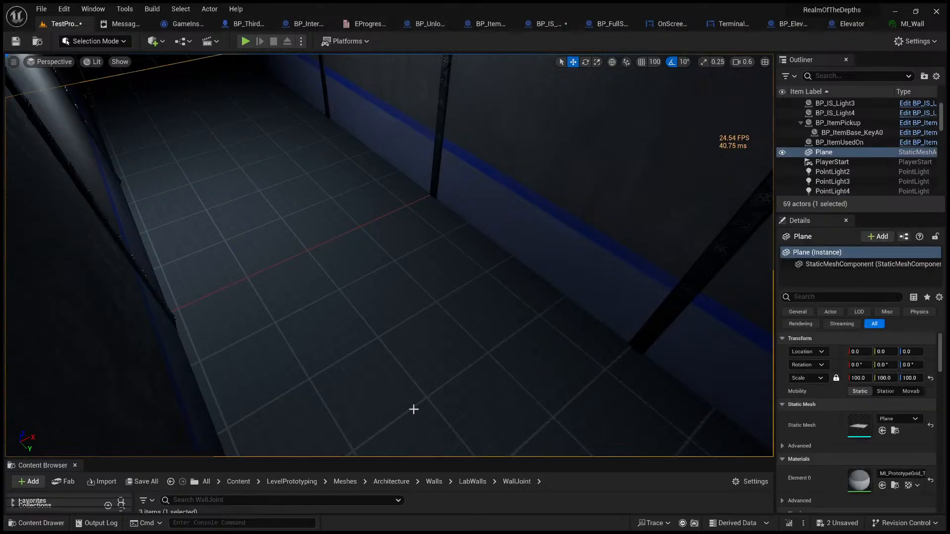
key("alt+p")
left_click(433, 383)
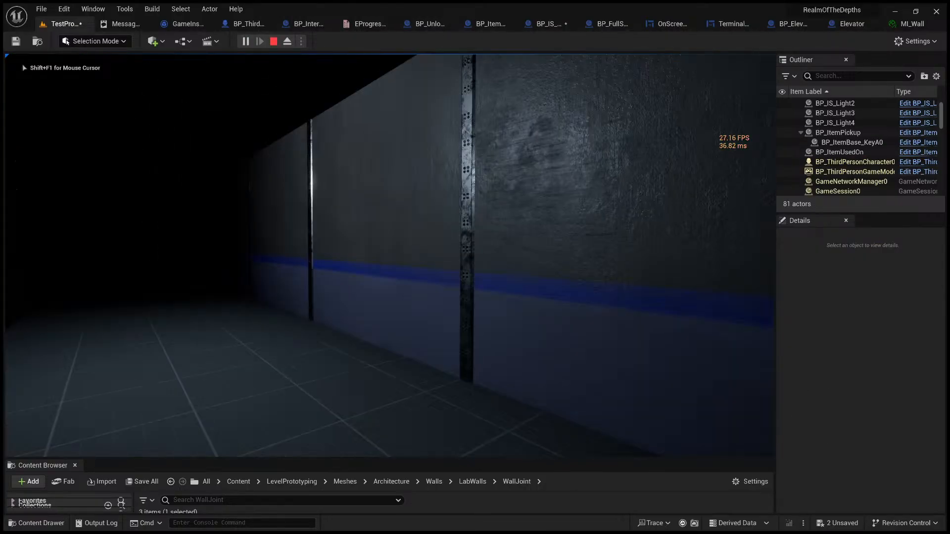
key("w")
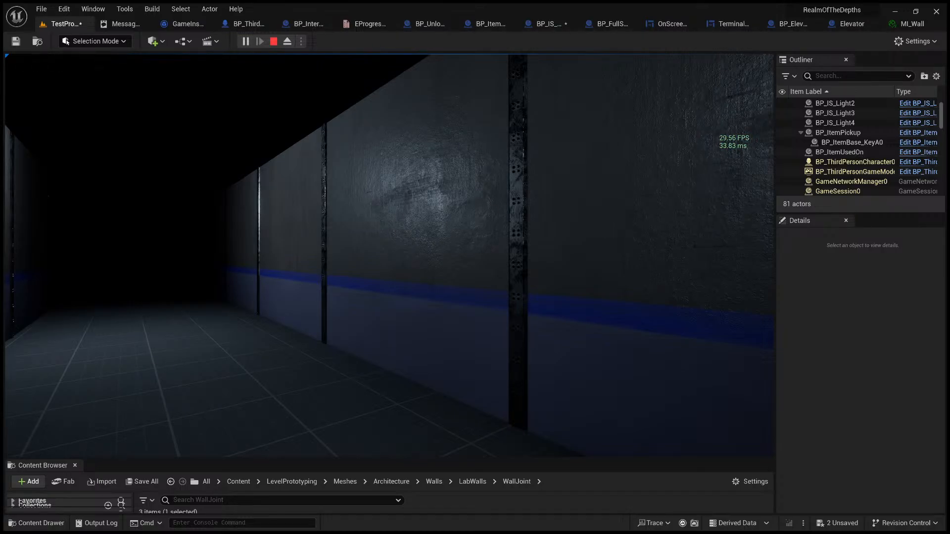
key("d")
key("w")
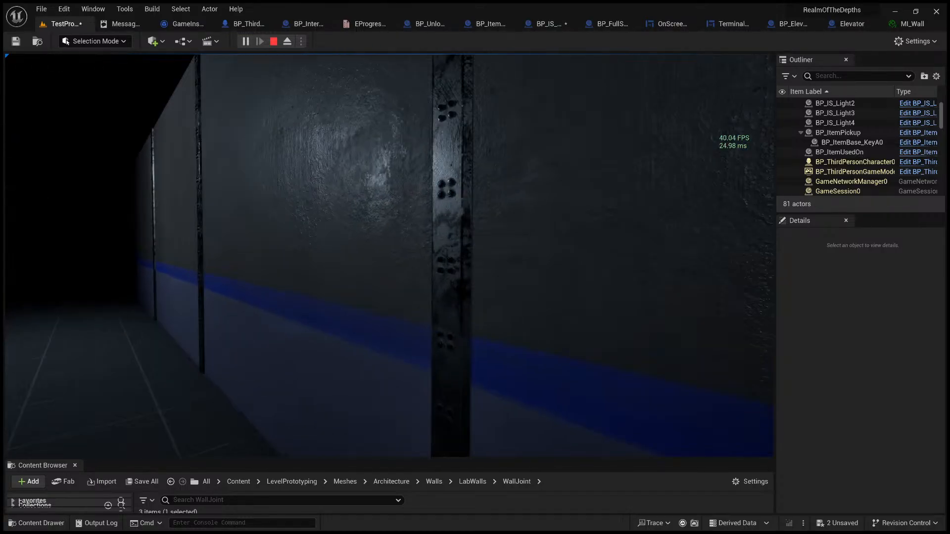
- Walk along the corridor wall to examine the bolted joint's dirt up close and end the play session
key("w")
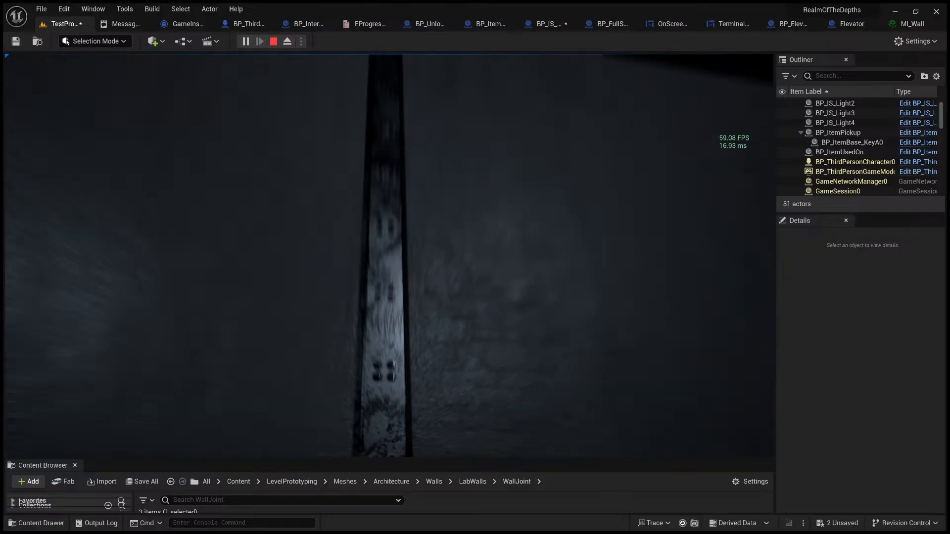
key("w")
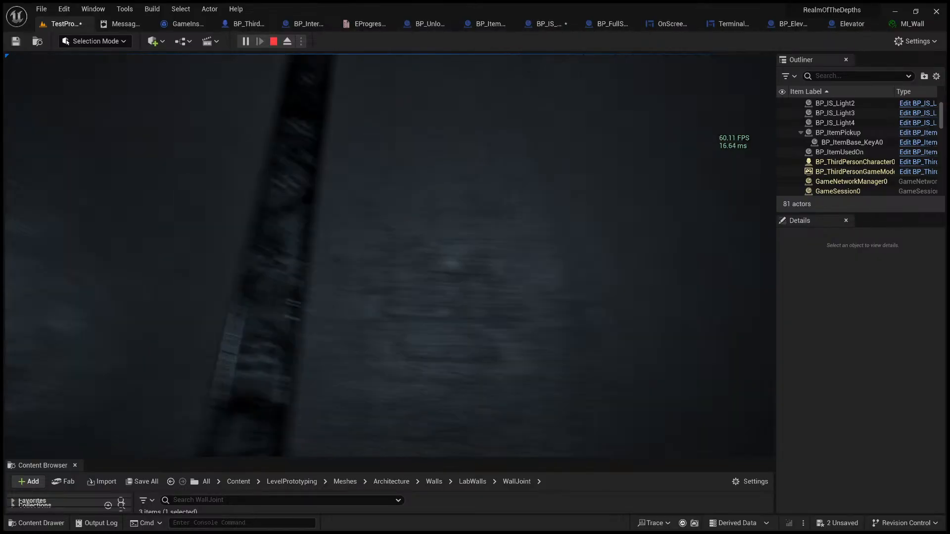
key("w")
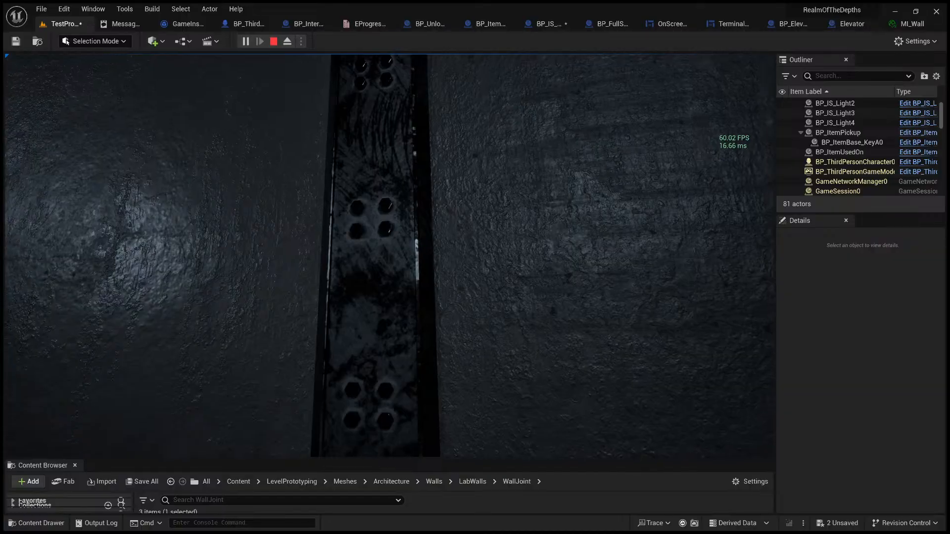
key("Escape")
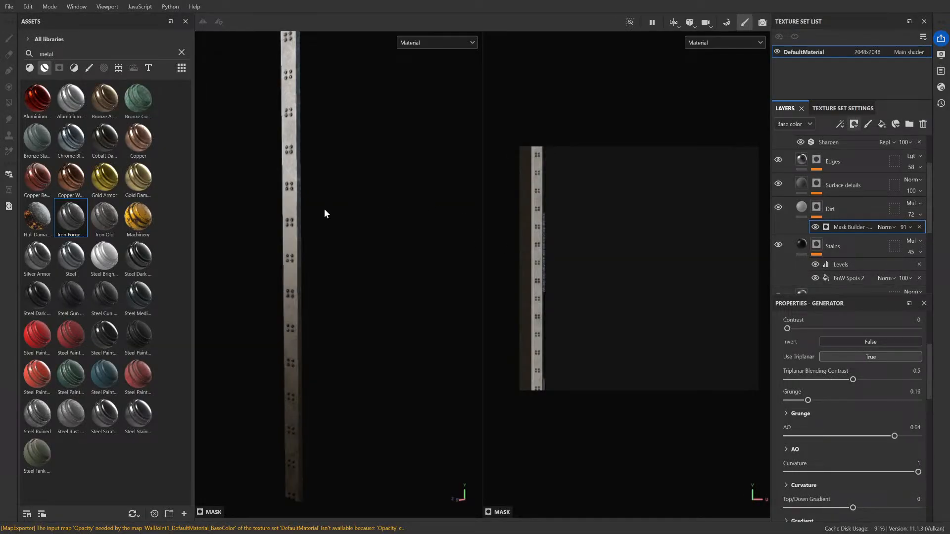
- Switch to Substance 3D Painter and undo the last Grunge change on the Dirt mask's Mask Builder generator
scroll(324, 208, "up", 5)
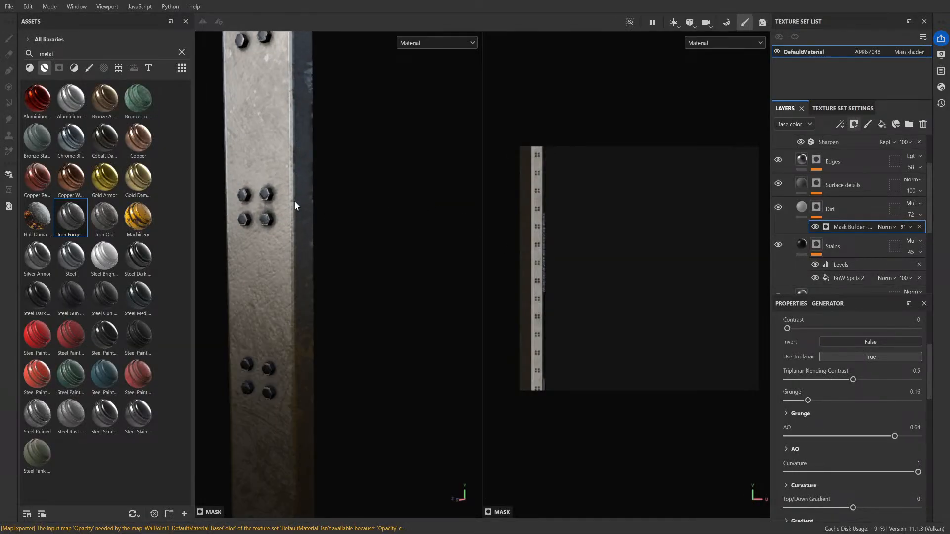
key("ctrl+z")
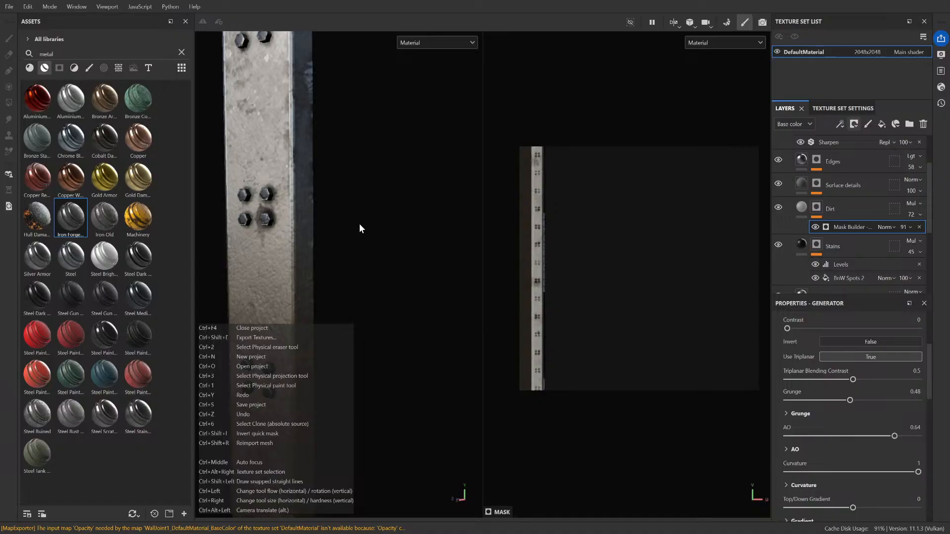
- Toggle the visibility of the Stains and Base layers in turn to compare their effect on the wall joint
scroll(791, 248, "down", 1)
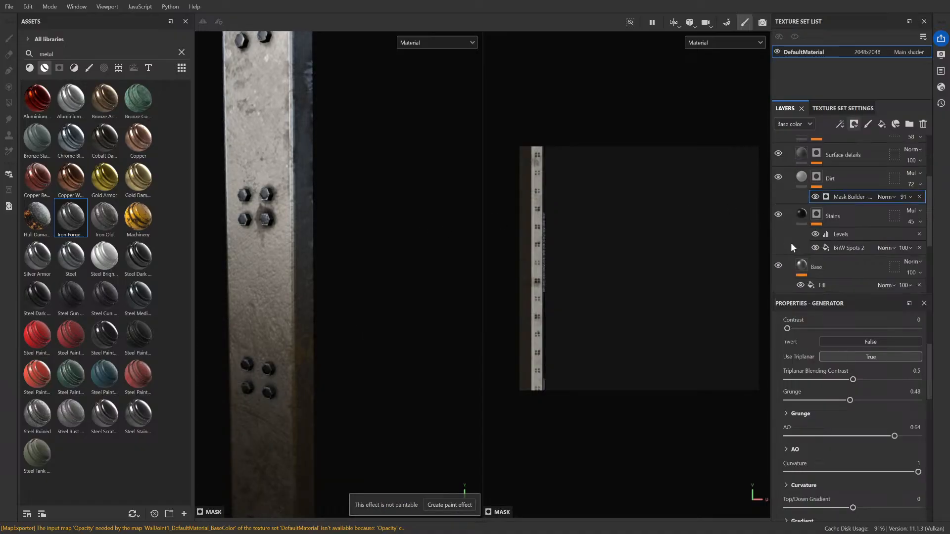
left_click(778, 214)
left_click(779, 215)
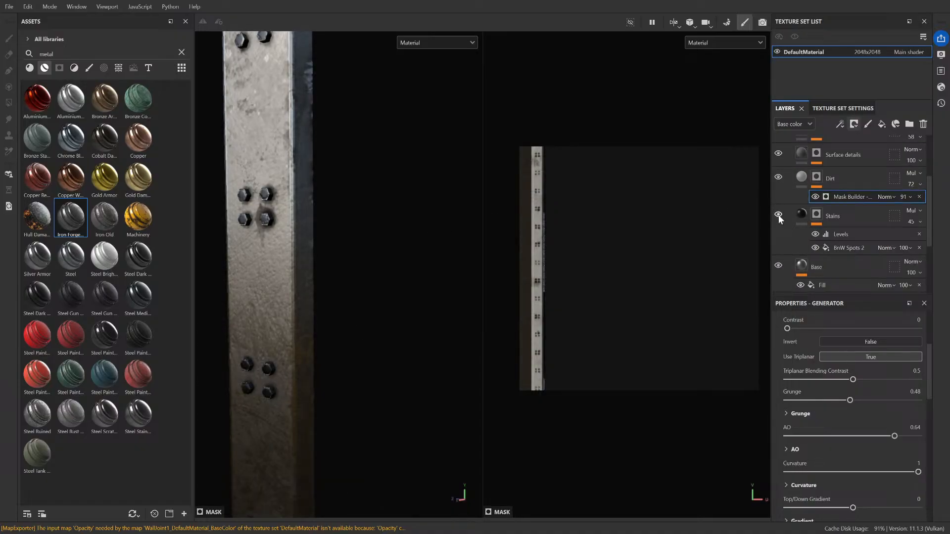
left_click(779, 214)
left_click(779, 214)
scroll(778, 221, "down", 3)
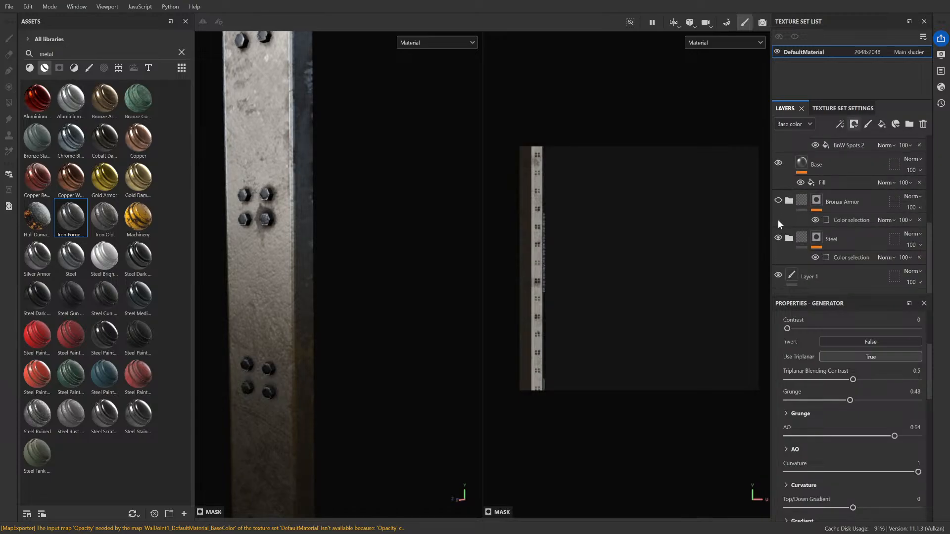
scroll(778, 219, "up", 1)
left_click(779, 194)
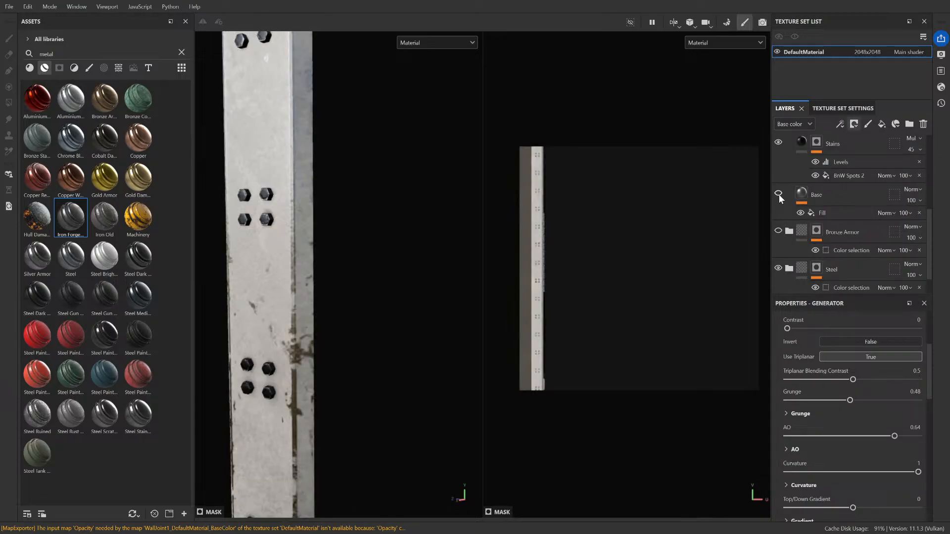
left_click(778, 194)
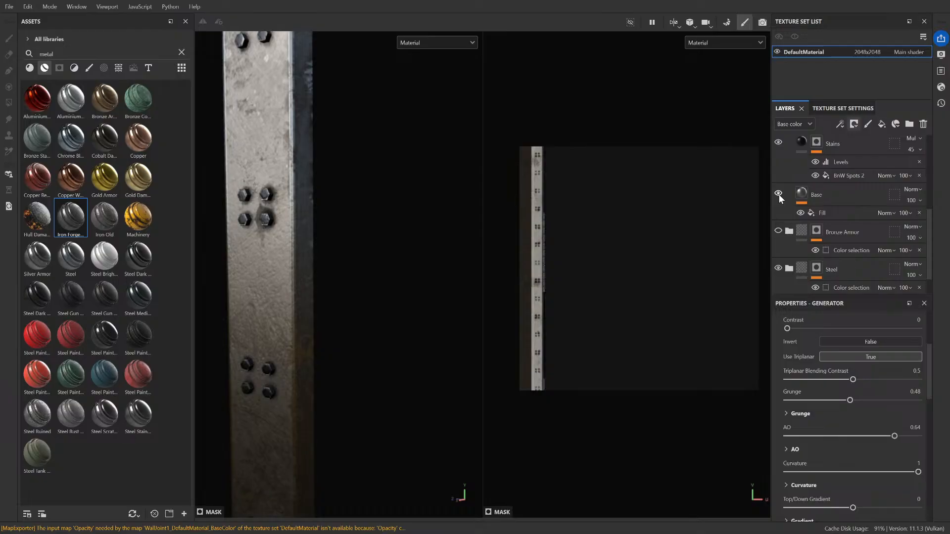
- Toggle the Stains layer's visibility repeatedly to examine what it contributes to the joint's surface
scroll(780, 198, "up", 2)
left_click(778, 203)
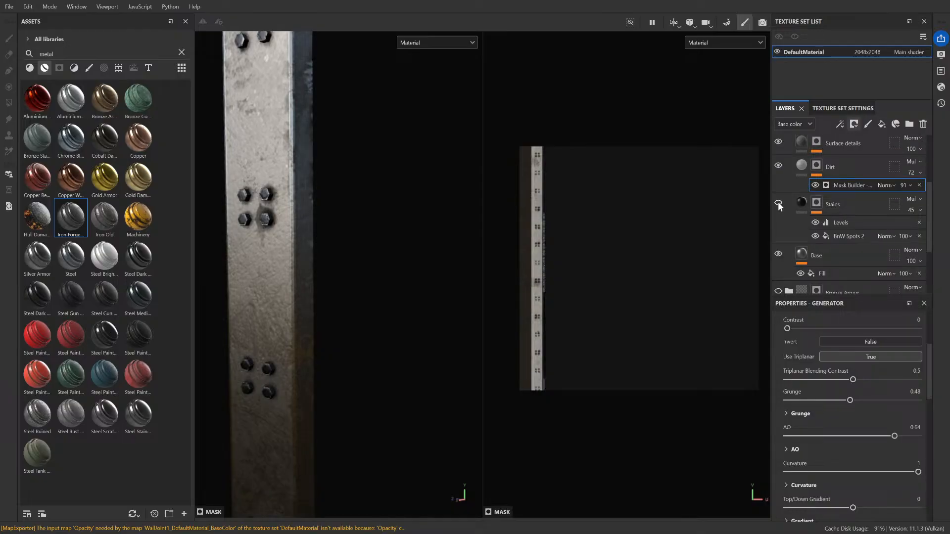
left_click(779, 203)
left_click(779, 203)
left_click(779, 203)
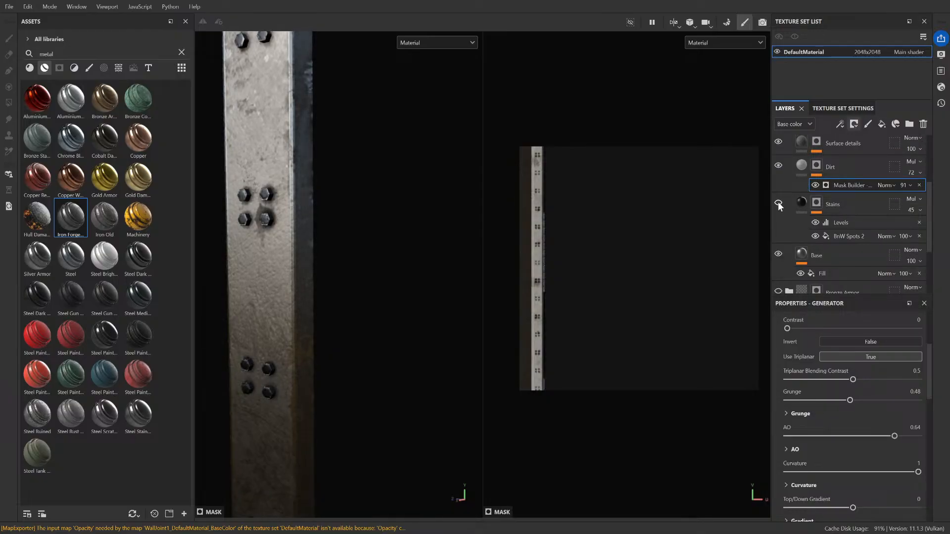
left_click(778, 203)
- Compare the joint with and without the Edges layer, and hide the Surface details layer
scroll(779, 208, "up", 3)
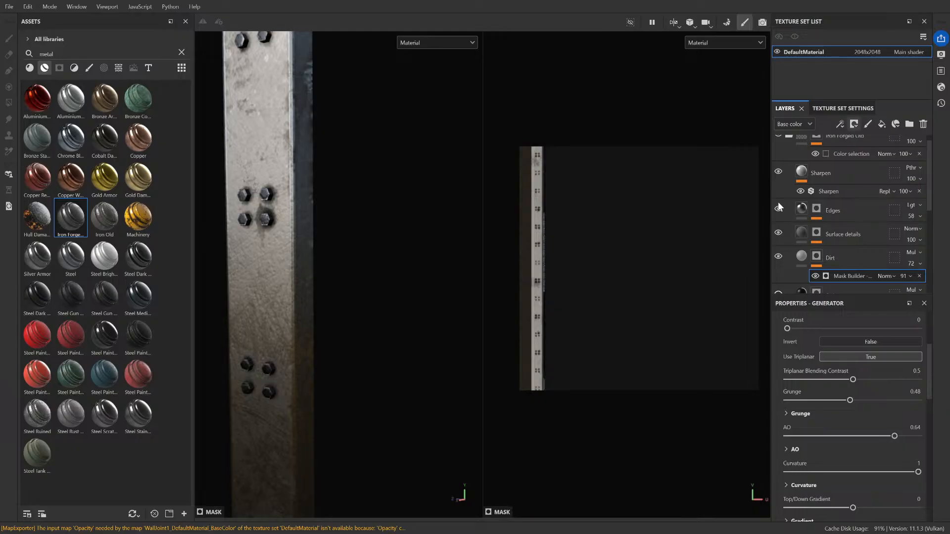
left_click(778, 209)
left_click(778, 209)
left_click(778, 209)
left_click(778, 210)
left_click(778, 209)
left_click(778, 209)
left_click(778, 233)
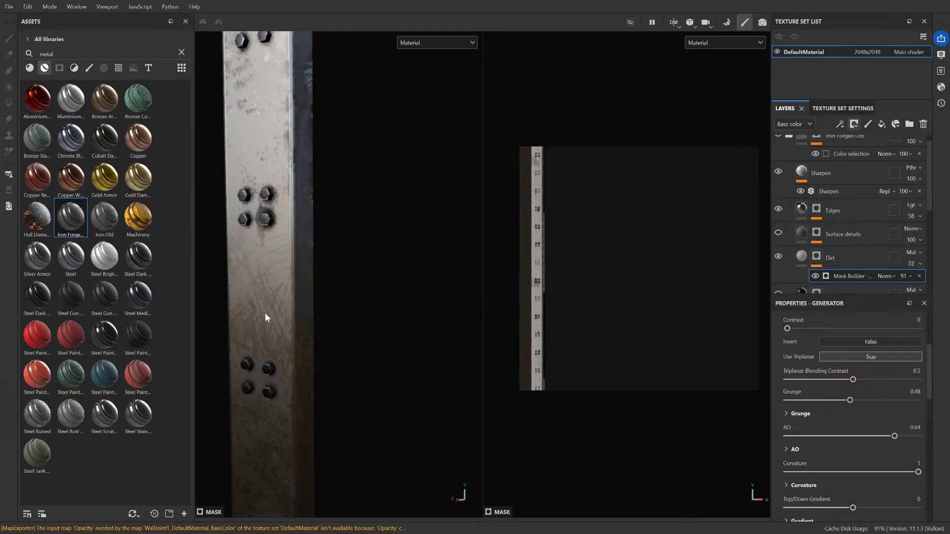
- Toggle the visibility of the Dirt and Stains layers to compare the joint with Surface details hidden
left_click(778, 256)
left_click(778, 256)
scroll(780, 258, "down", 1)
left_click(779, 262)
left_click(779, 263)
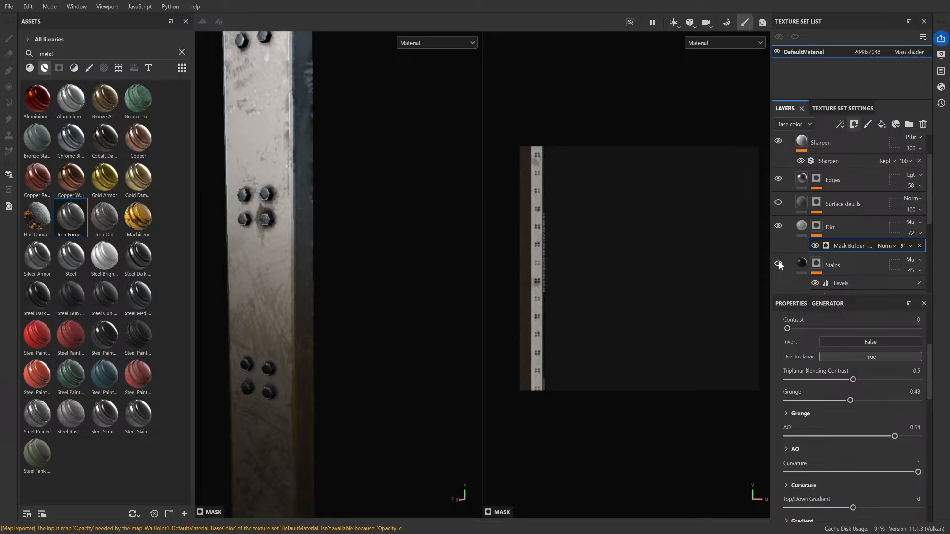
scroll(781, 255, "up", 1)
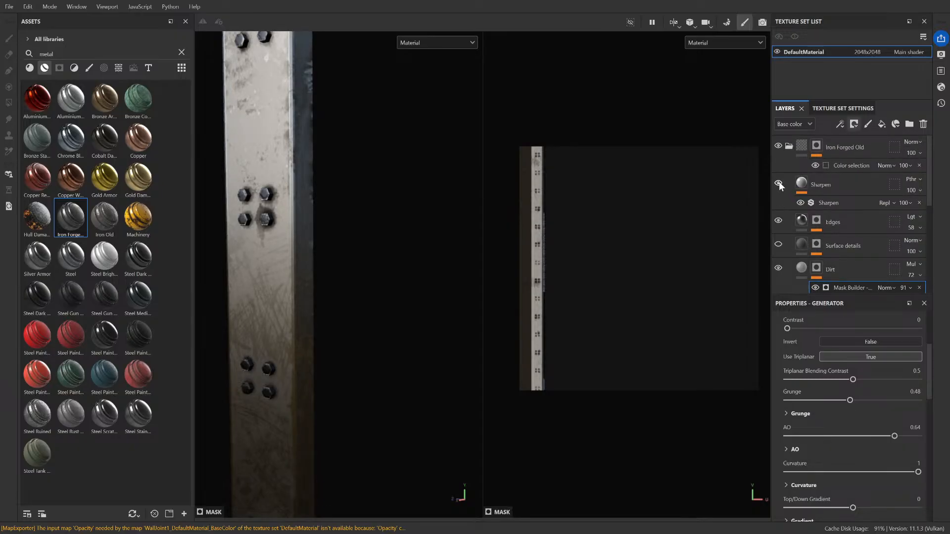
scroll(792, 213, "down", 4)
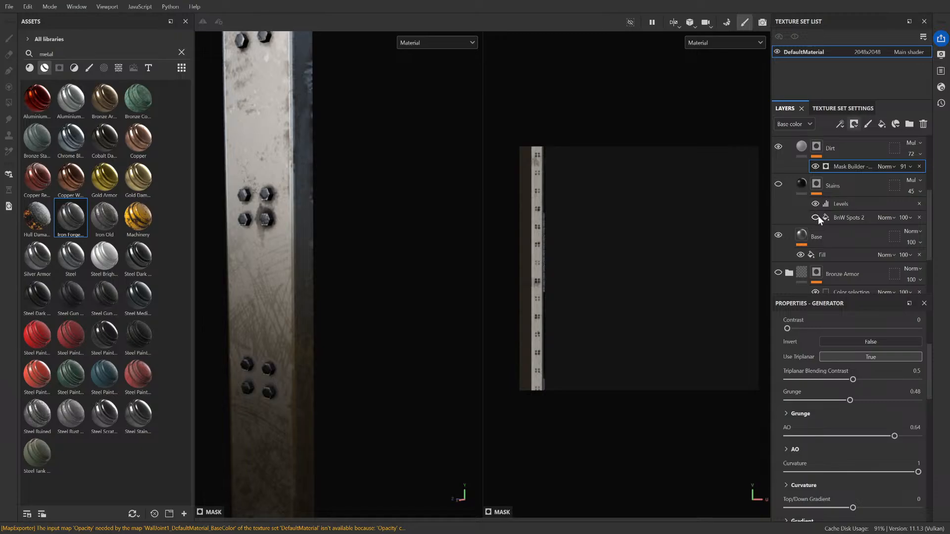
- Compare the beam with and without the Base layer and its Fill effect by toggling their visibility
left_click(778, 236)
left_click(779, 236)
scroll(794, 244, "down", 1)
left_click(801, 224)
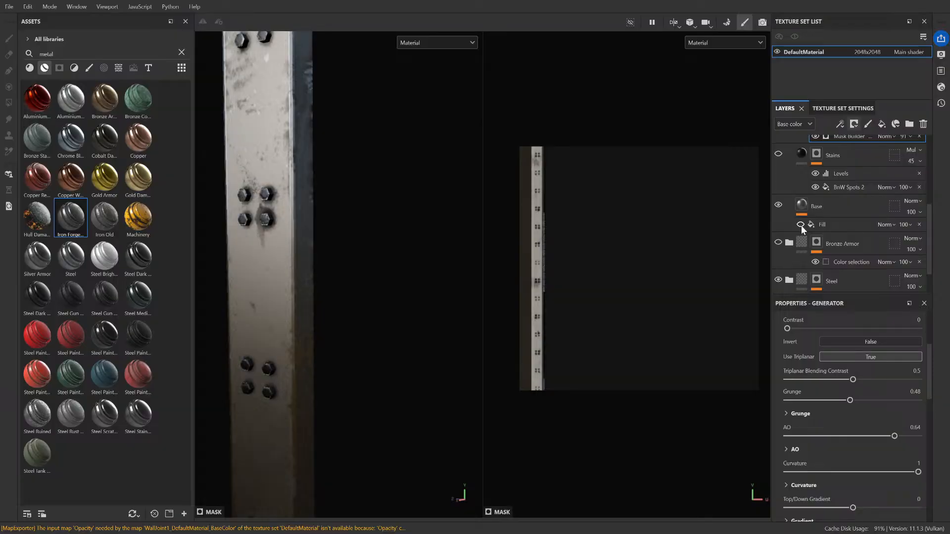
left_click(801, 226)
left_click(801, 226)
left_click(801, 226)
- Set the Contrast of the Base layer's Grunge Map 012 roughness fill to 0.45 and hide the Fill effect
left_click(847, 224)
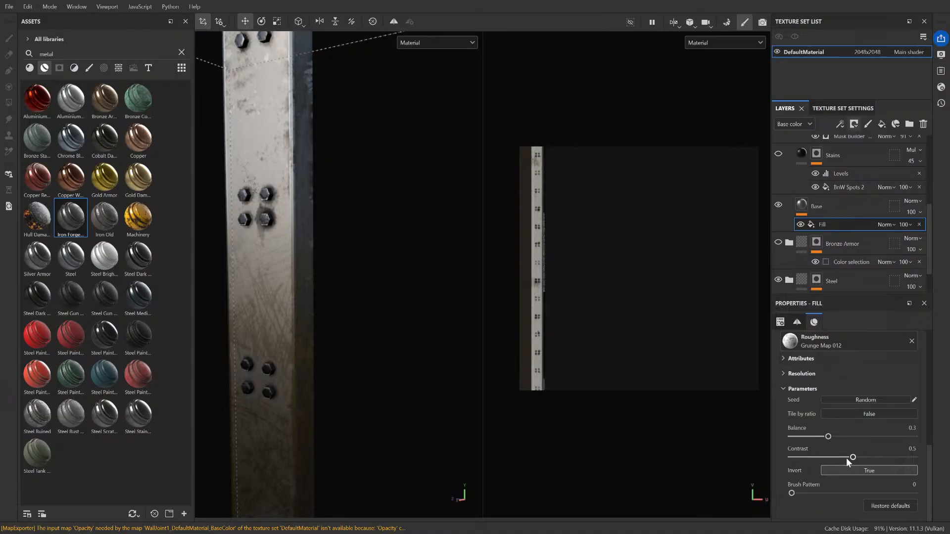
left_click_drag(846, 460, 845, 419)
mouse_move(792, 493)
left_mouse_down()
mouse_move(928, 492)
mouse_move(763, 490)
left_mouse_up()
left_click(799, 225)
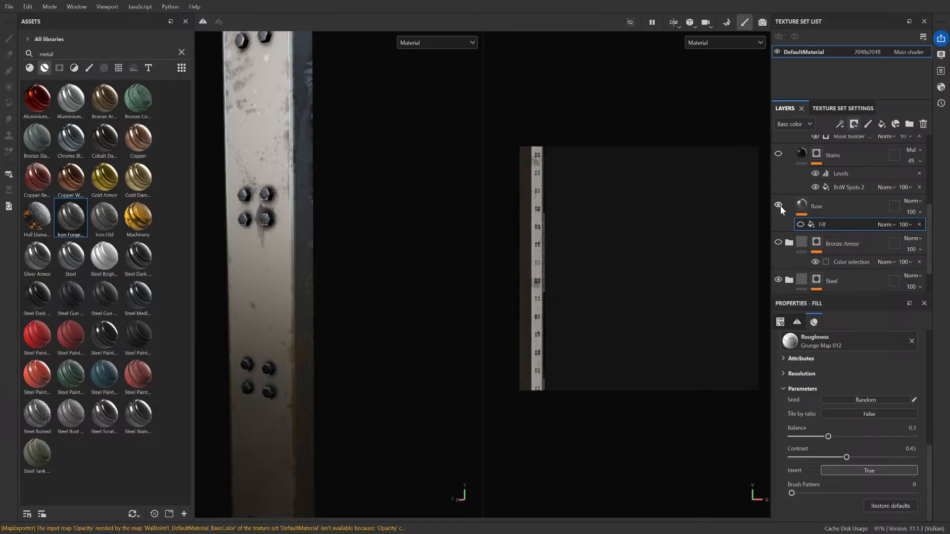
- Review the material layers and the whole beam in the 3D view, and save the project
scroll(780, 206, "up", 1)
scroll(777, 189, "up", 3)
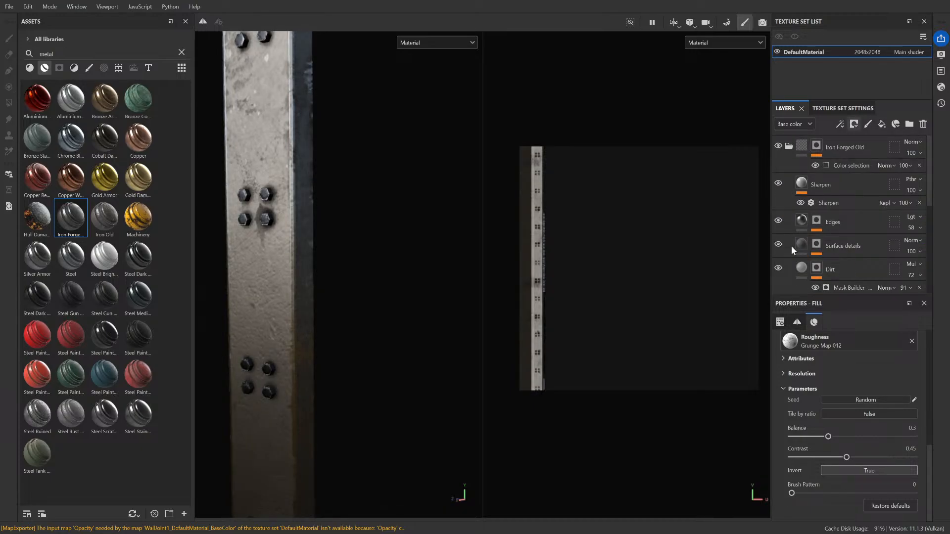
scroll(461, 250, "down", 1)
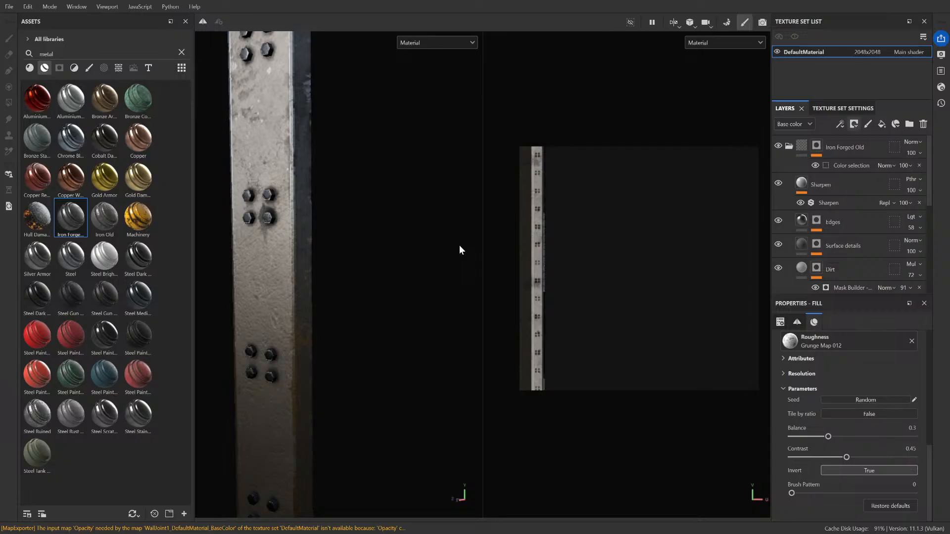
left_click_drag(459, 245, 422, 258, "alt")
scroll(422, 254, "down", 2)
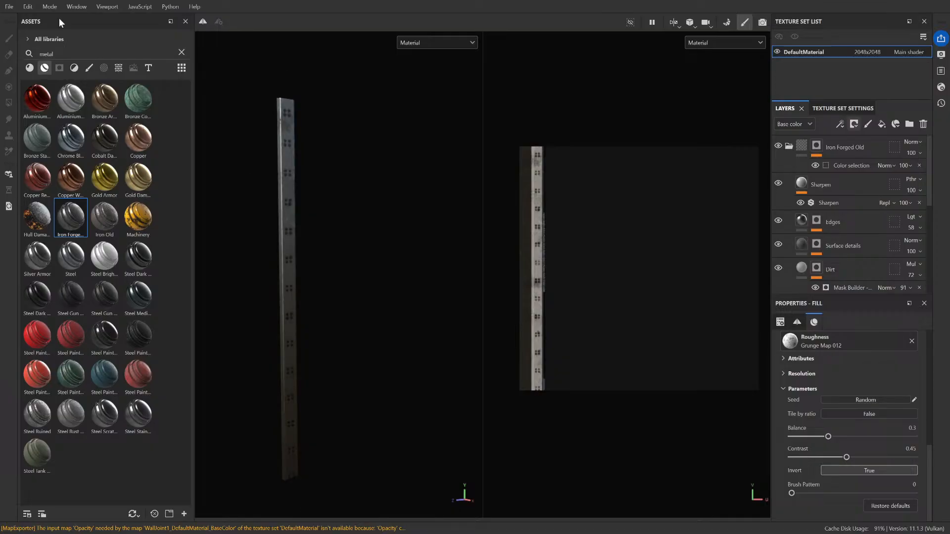
key("alt")
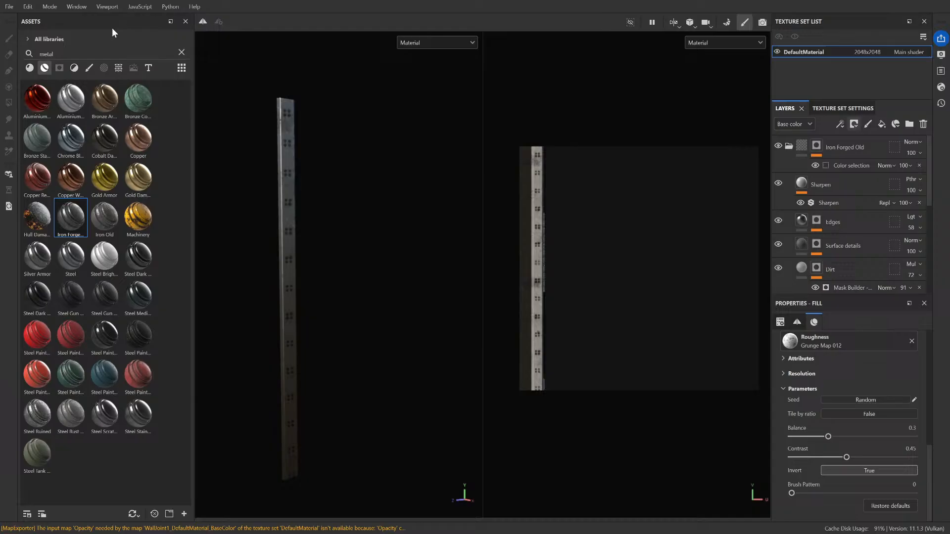
left_click(10, 7)
left_click(25, 90)
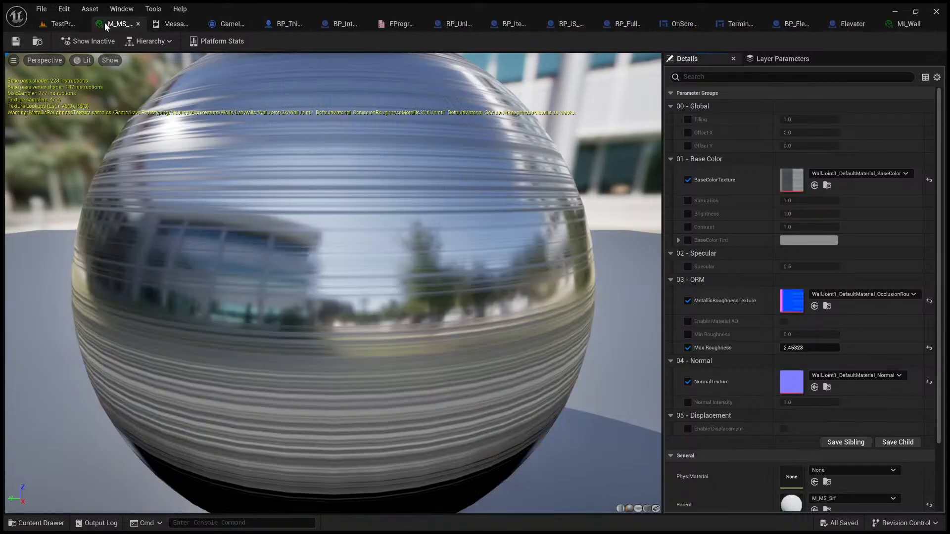
- Show the TestProgress level in Unreal Engine, face down the corridor and start a play test
left_click(64, 24)
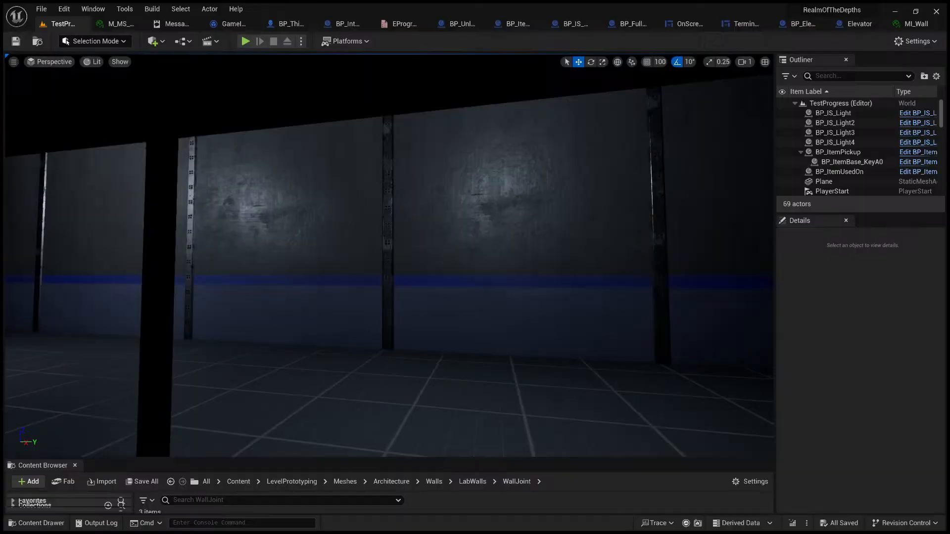
right_click_drag(389, 256, 435, 250)
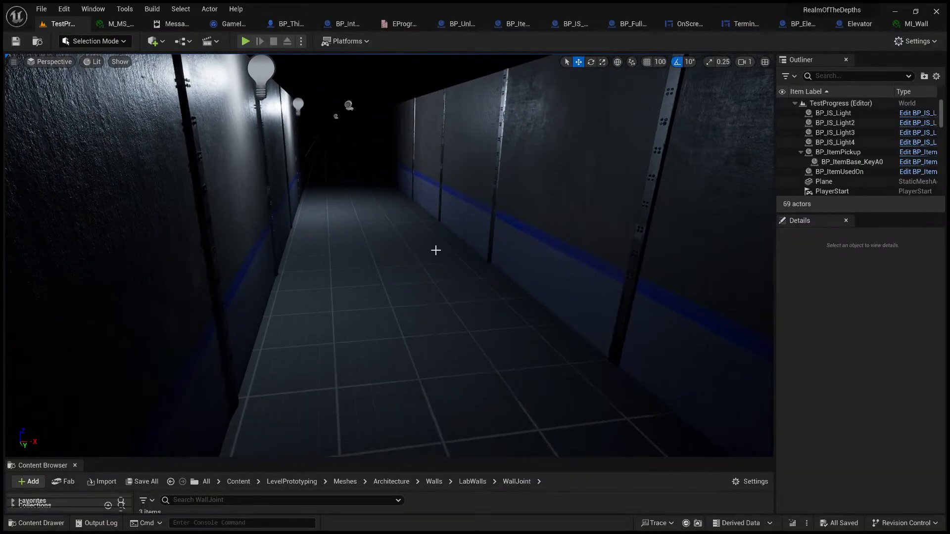
left_click(441, 418)
key("alt+p")
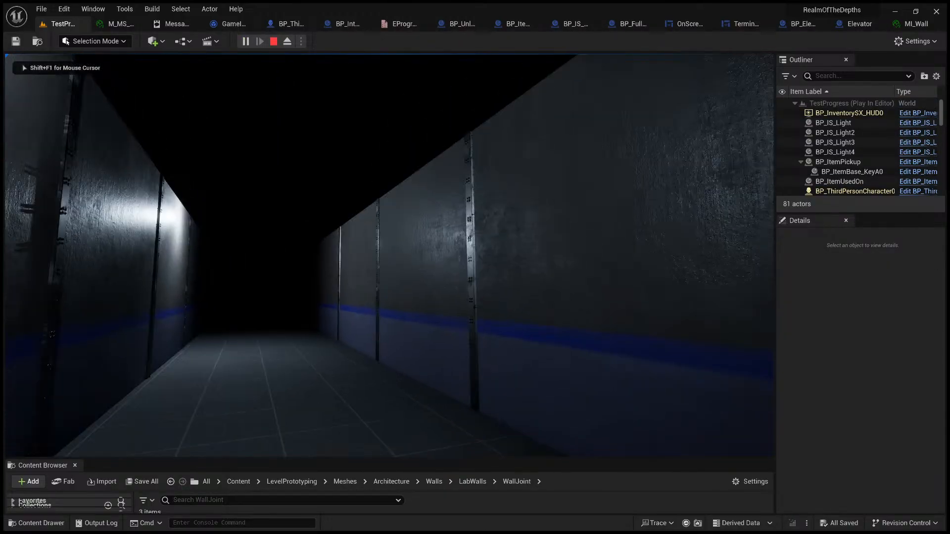
- Walk along the corridor to examine the wall joints' material near and far under the lights, and end the play test
key("w")
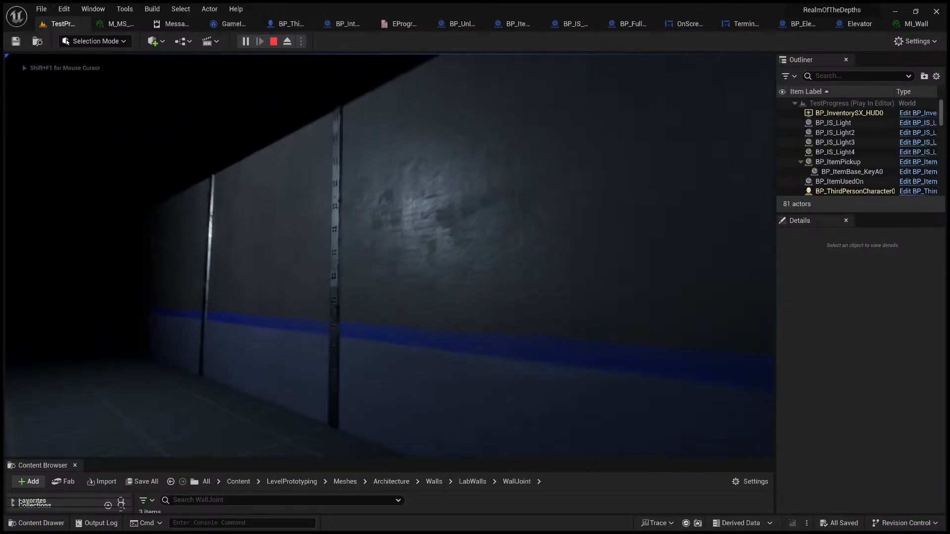
key("w")
key("s")
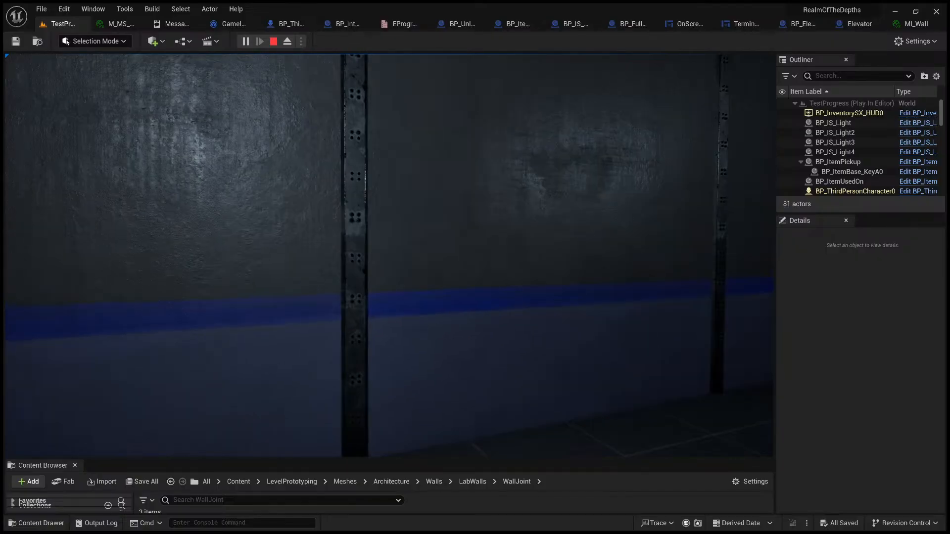
key("w")
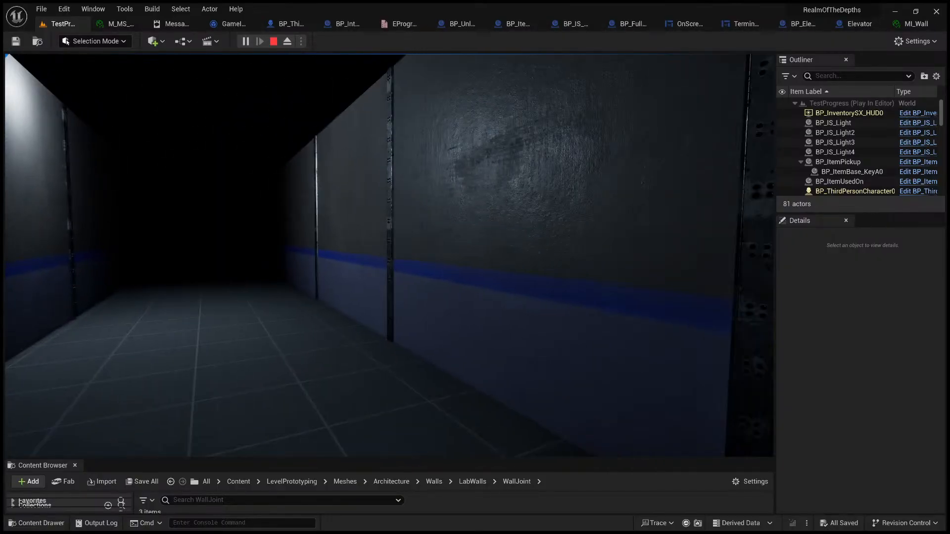
key("w")
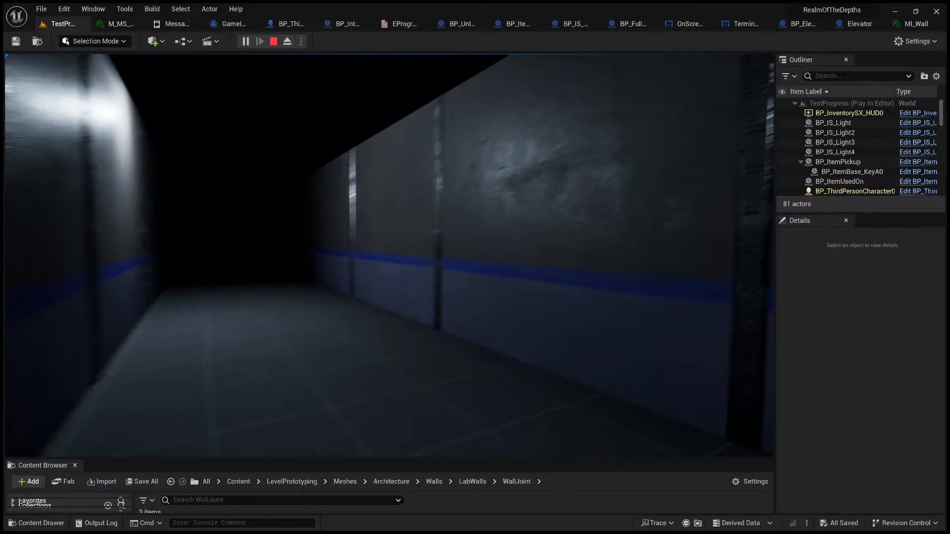
key("w")
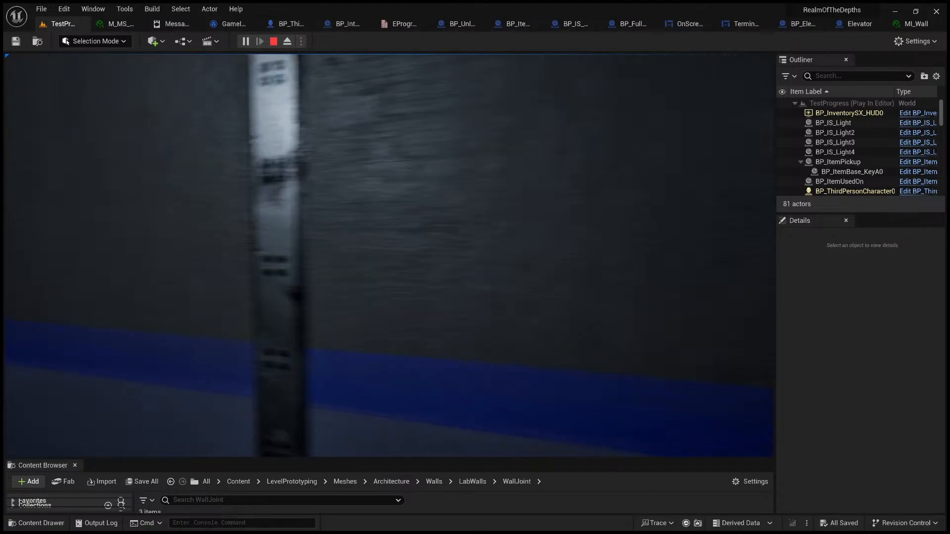
key("s")
key("s")
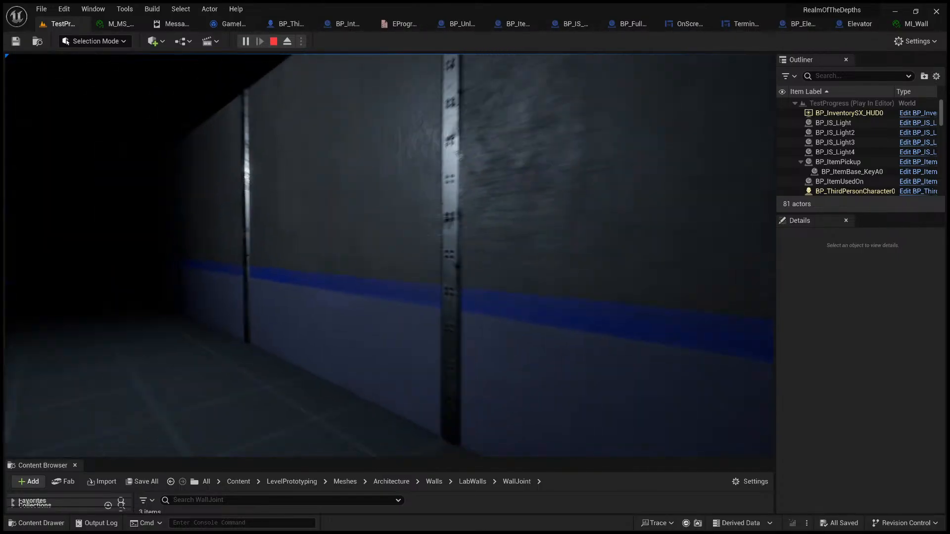
key("w")
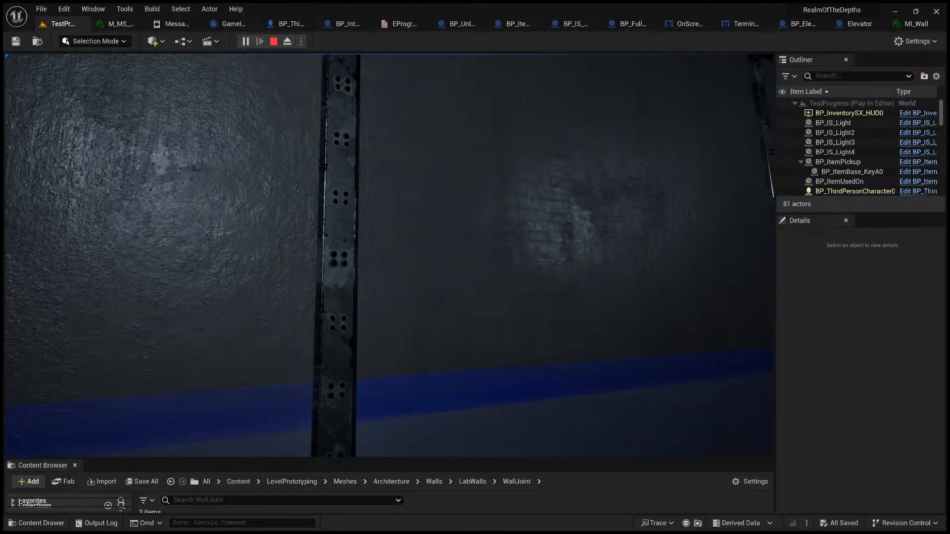
key("w")
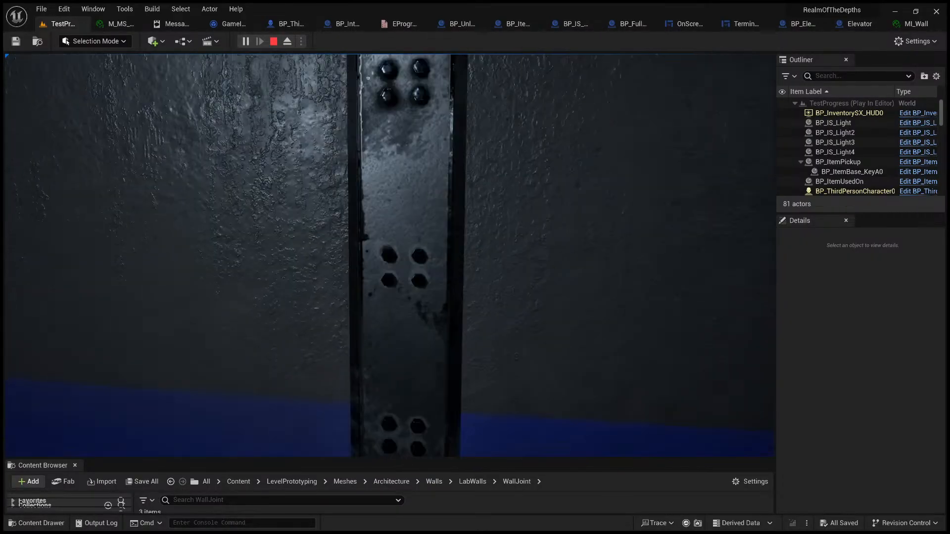
key("s")
key("s")
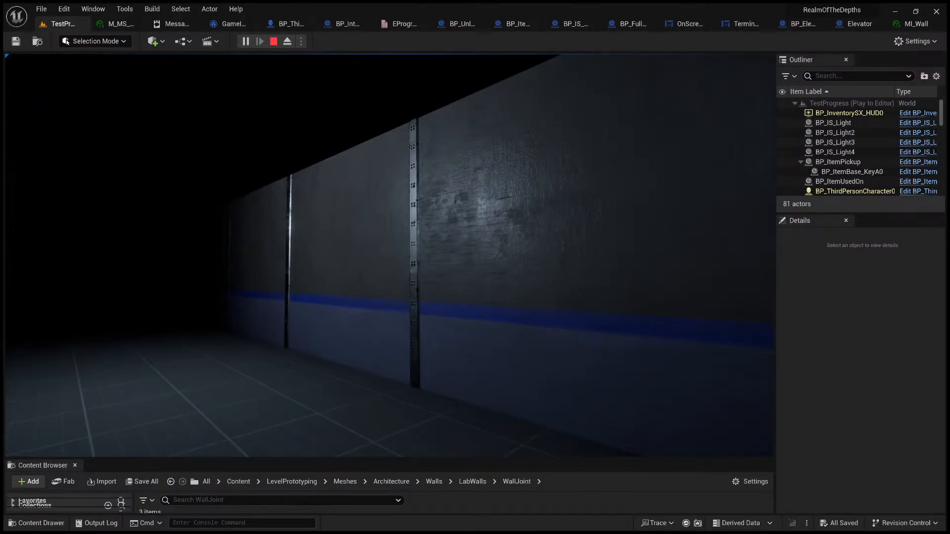
key("w")
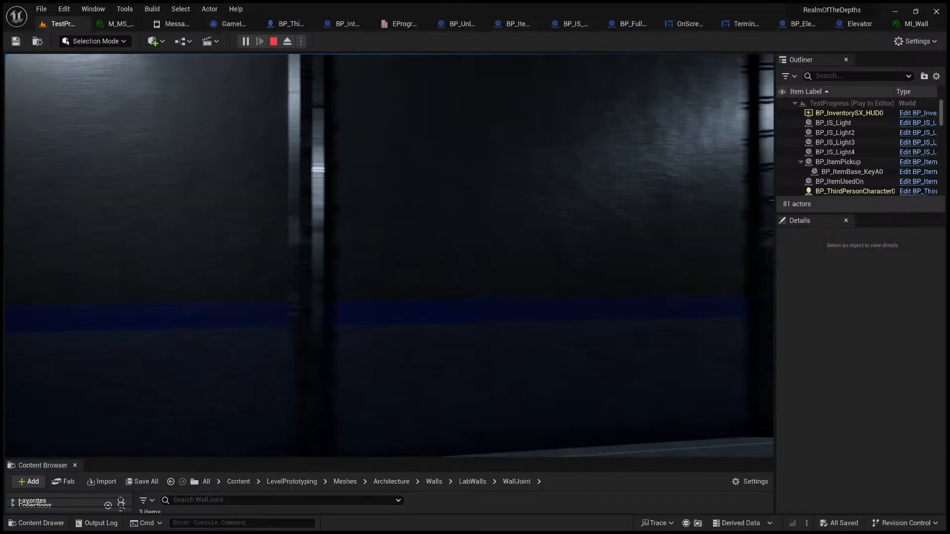
key("d")
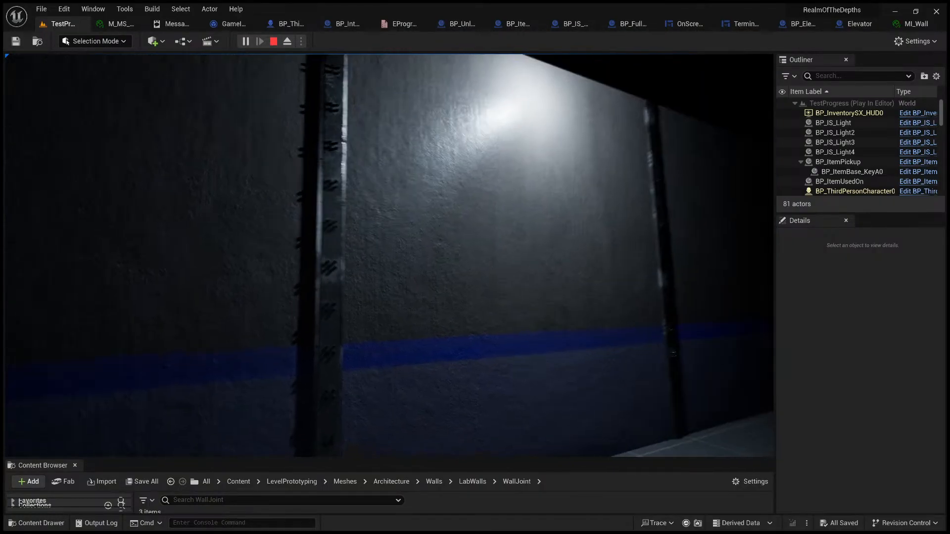
key("a")
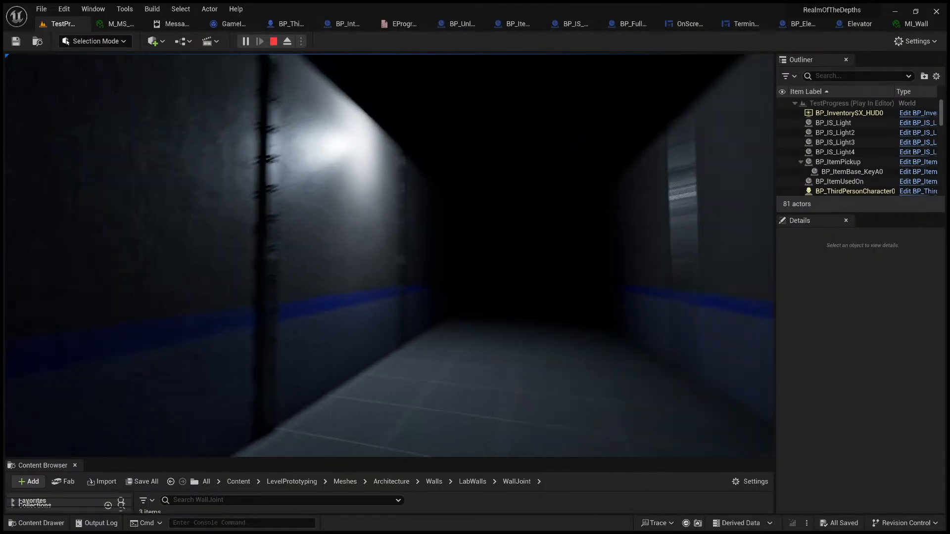
key("d")
key("Escape")
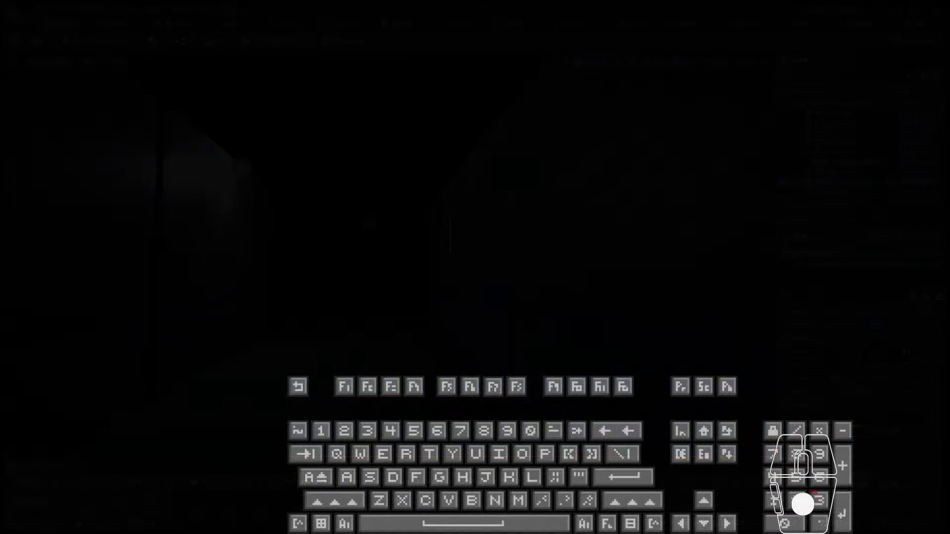
- Switch to Blender and examine how the wall joint sits among the lab's walls from several angles
scroll(406, 219, "down", 1)
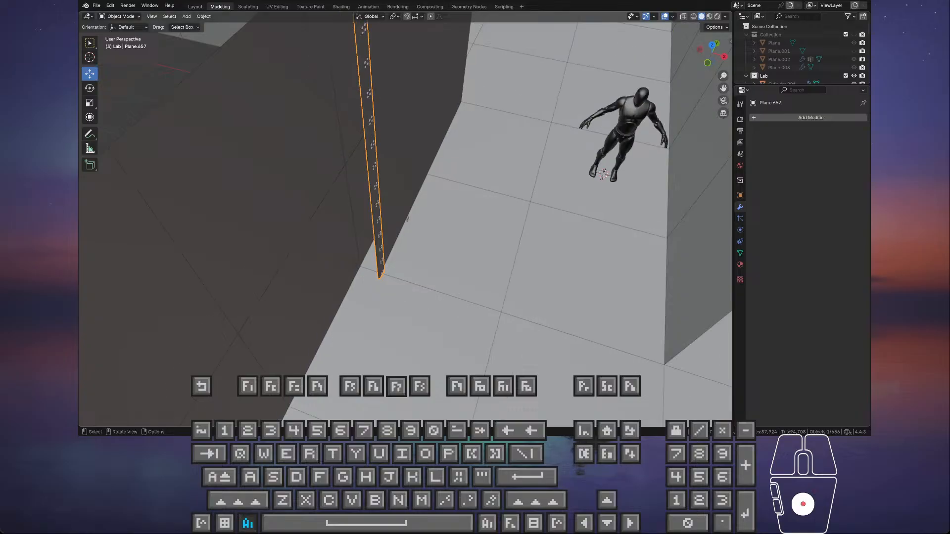
scroll(331, 199, "down", 3)
scroll(333, 200, "up", 3)
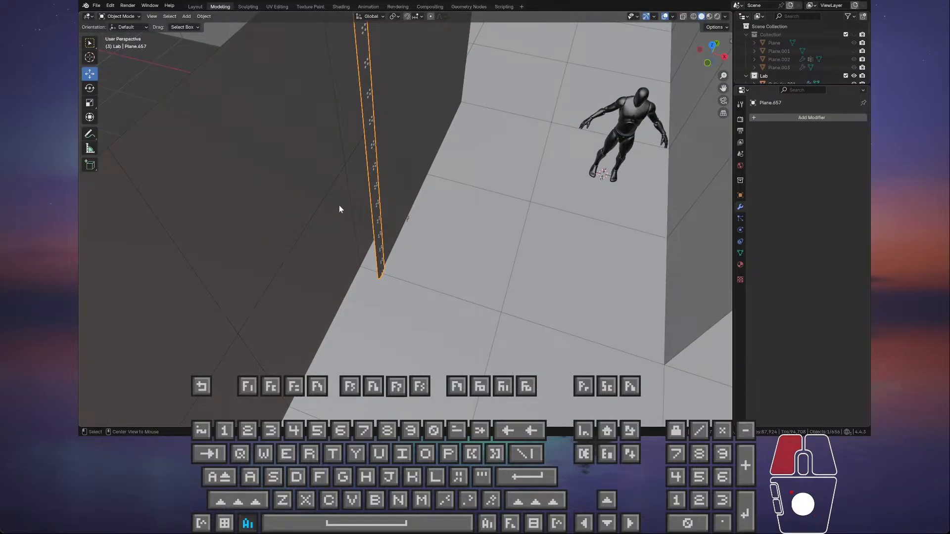
middle_click_drag(340, 208, 379, 192)
scroll(379, 189, "down", 7)
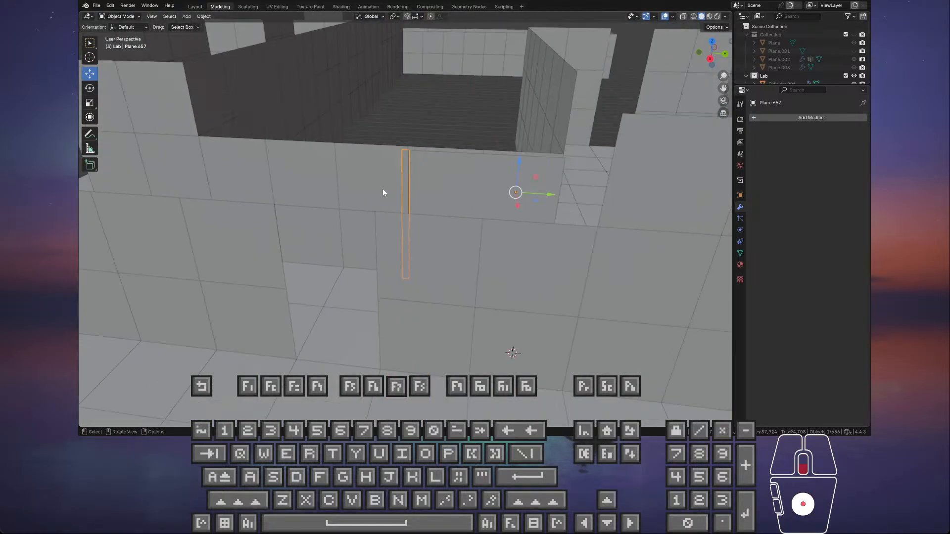
scroll(385, 186, "up", 4)
left_click(420, 167)
scroll(389, 178, "down", 3)
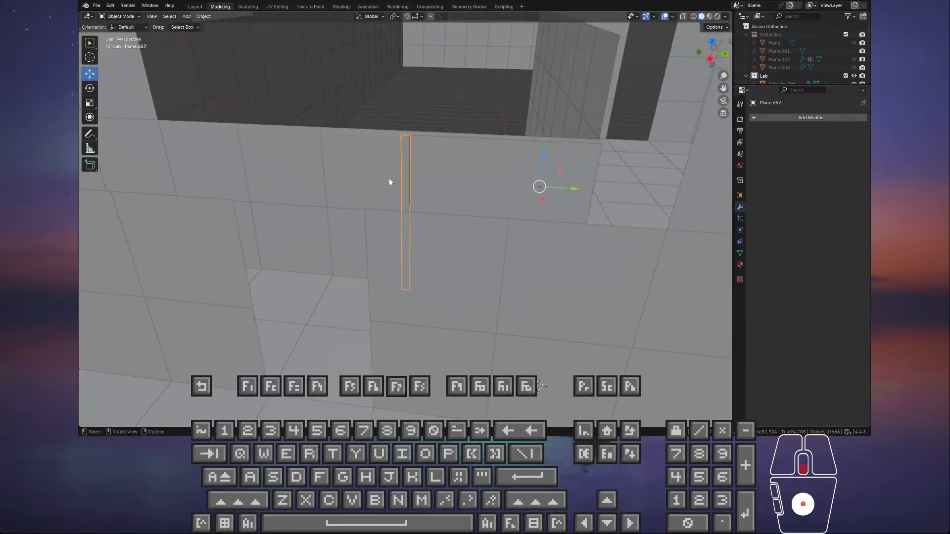
middle_click_drag(389, 178, 436, 193)
scroll(435, 194, "up", 3)
scroll(432, 189, "down", 4)
scroll(444, 168, "down", 3)
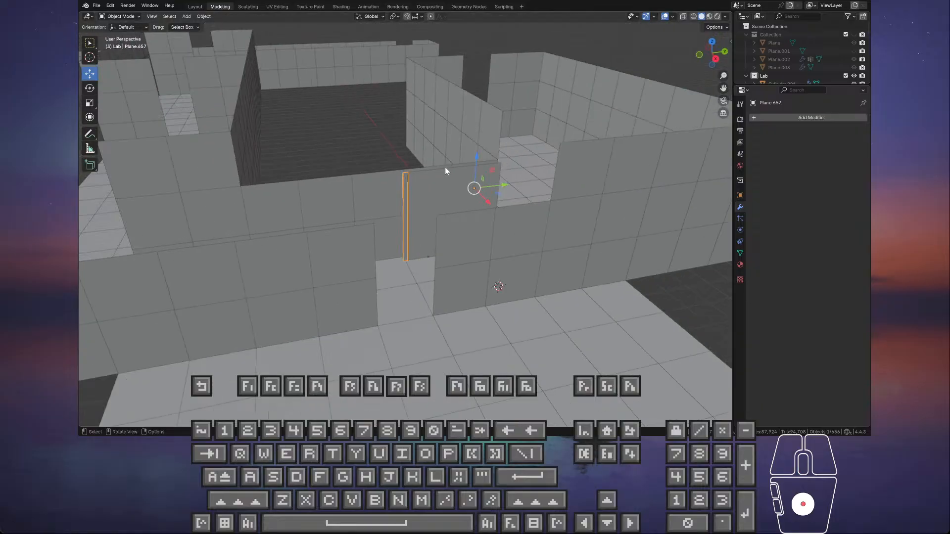
scroll(448, 153, "up", 2)
left_click(369, 114)
scroll(392, 166, "down", 5)
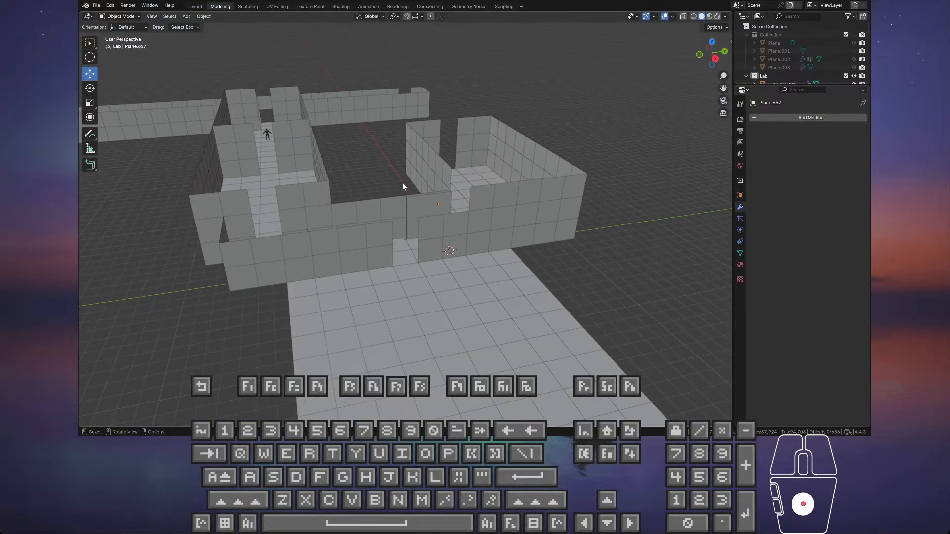
- Select the wall joint strip and inspect it up close and from the corridor side
scroll(404, 183, "up", 5)
mouse_move(416, 191)
middle_mouse_down()
mouse_move(433, 203)
mouse_move(448, 192)
mouse_move(416, 188)
middle_mouse_up()
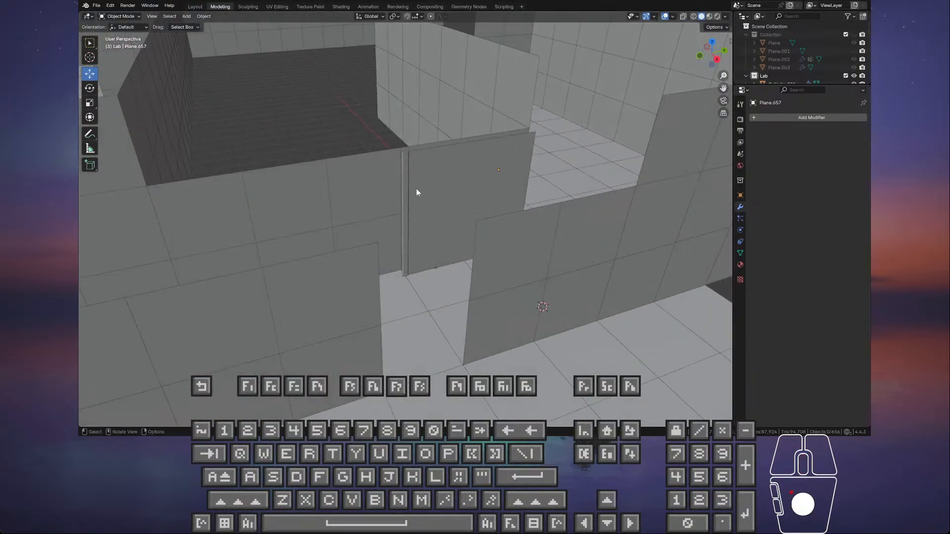
left_click(410, 186)
scroll(428, 197, "up", 4)
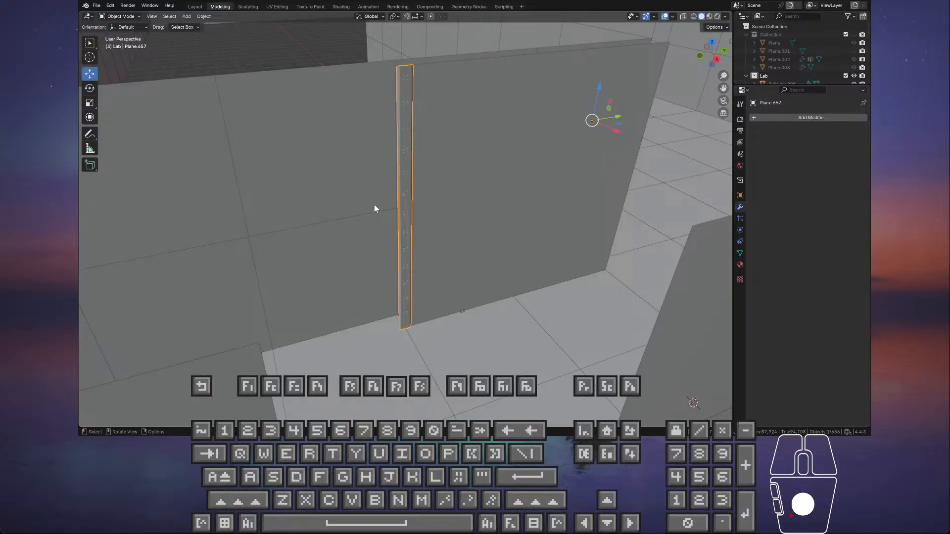
scroll(450, 218, "up", 8)
mouse_move(449, 219)
middle_mouse_down()
mouse_move(440, 200)
mouse_move(346, 216)
mouse_move(416, 206)
mouse_move(457, 219)
middle_mouse_up()
middle_click_drag(392, 239, 372, 223)
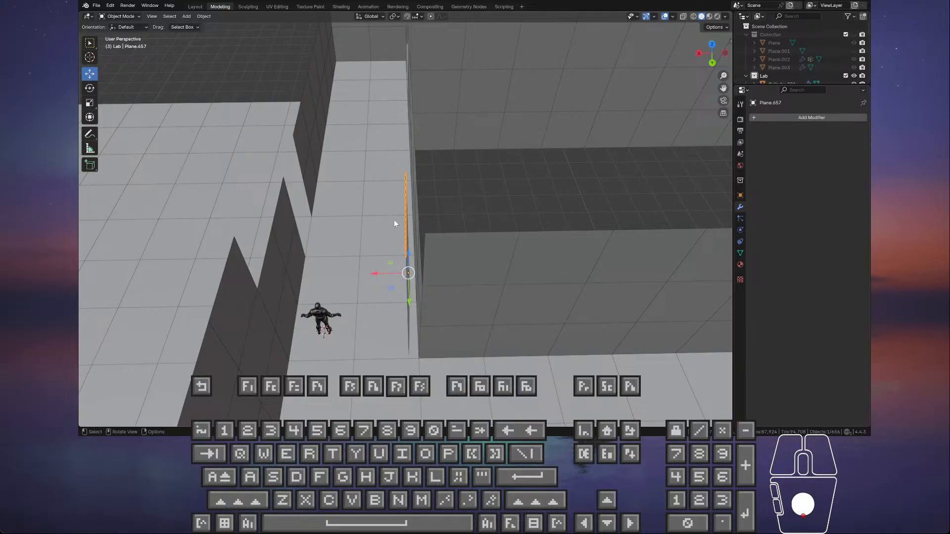
middle_click_drag(394, 220, 388, 198)
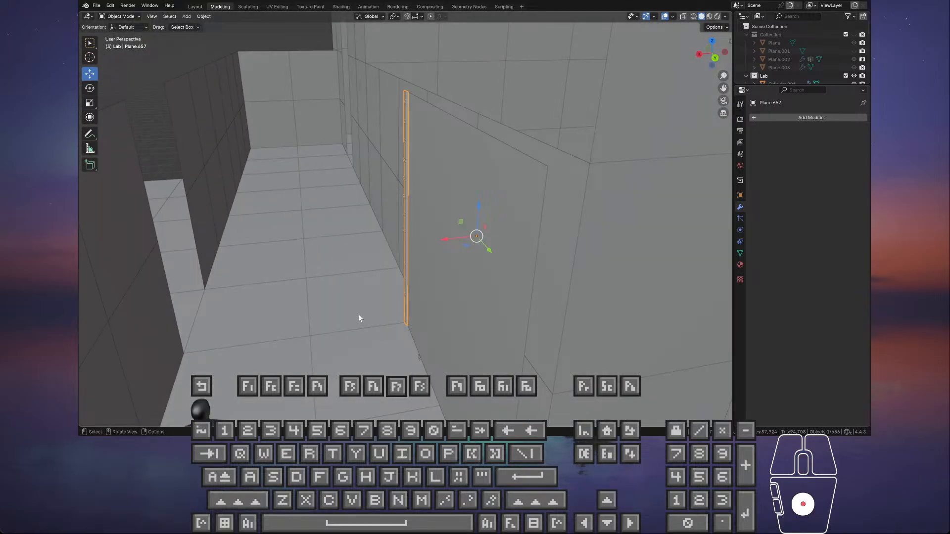
- Select the floor tile beside the wall joint and examine the joint and corridor from several angles
scroll(376, 311, "down", 3)
left_click(384, 319)
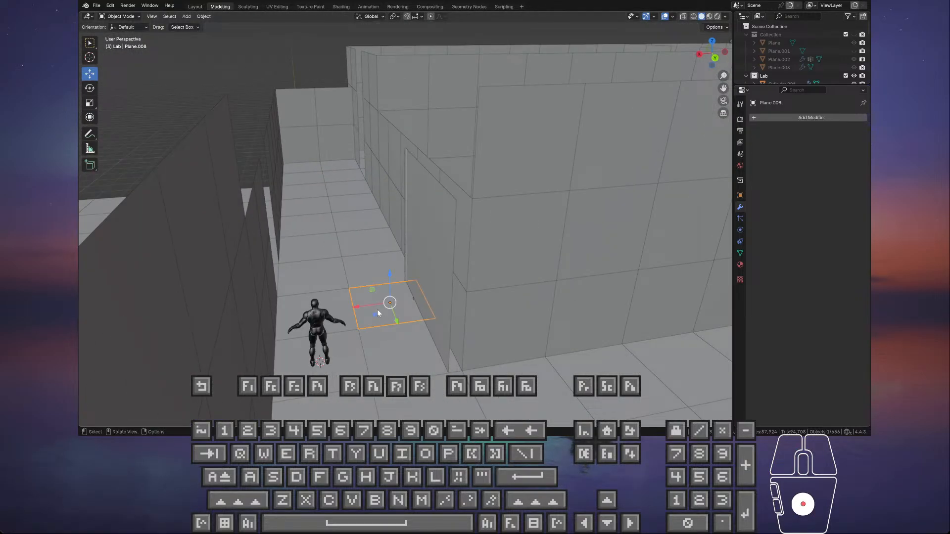
middle_click_drag(388, 235, 499, 238)
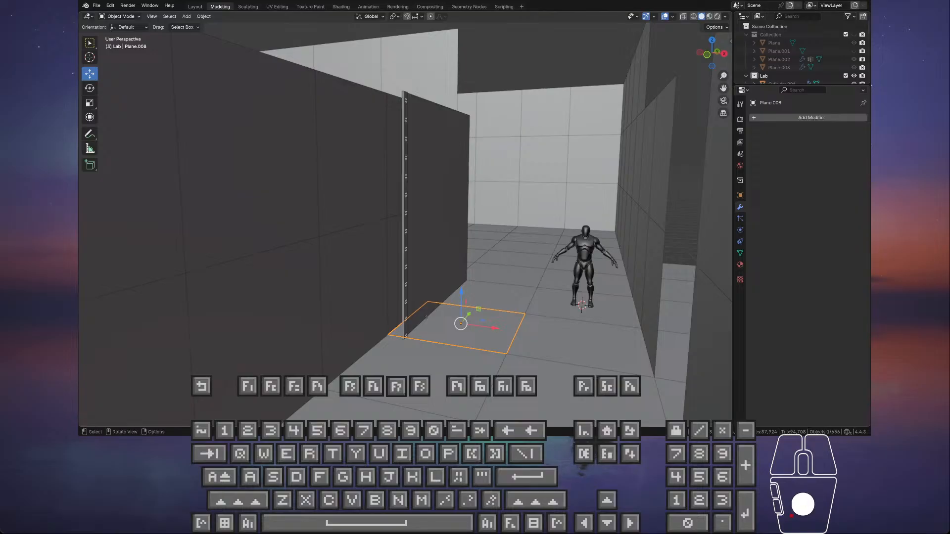
mouse_move(426, 317)
middle_mouse_down()
mouse_move(534, 280)
mouse_move(430, 333)
middle_mouse_up()
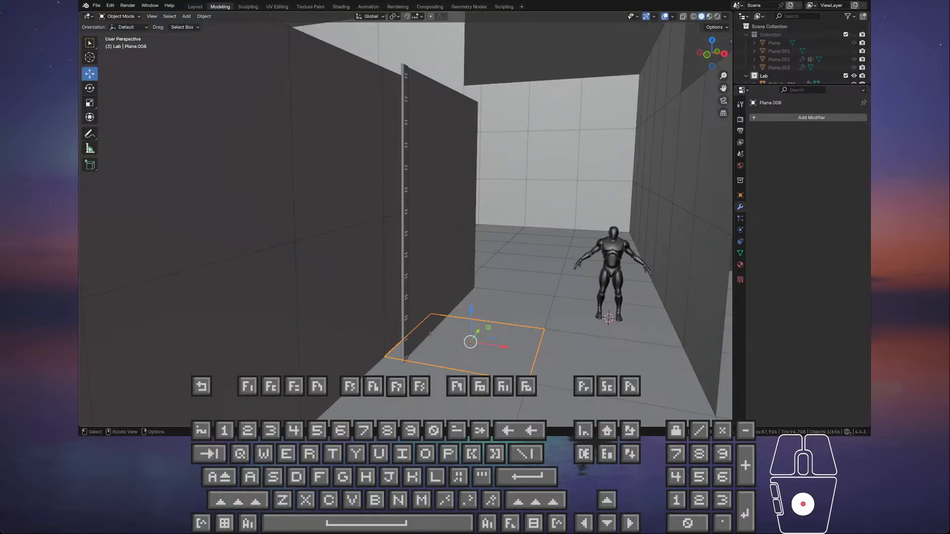
middle_click_drag(468, 223, 288, 204)
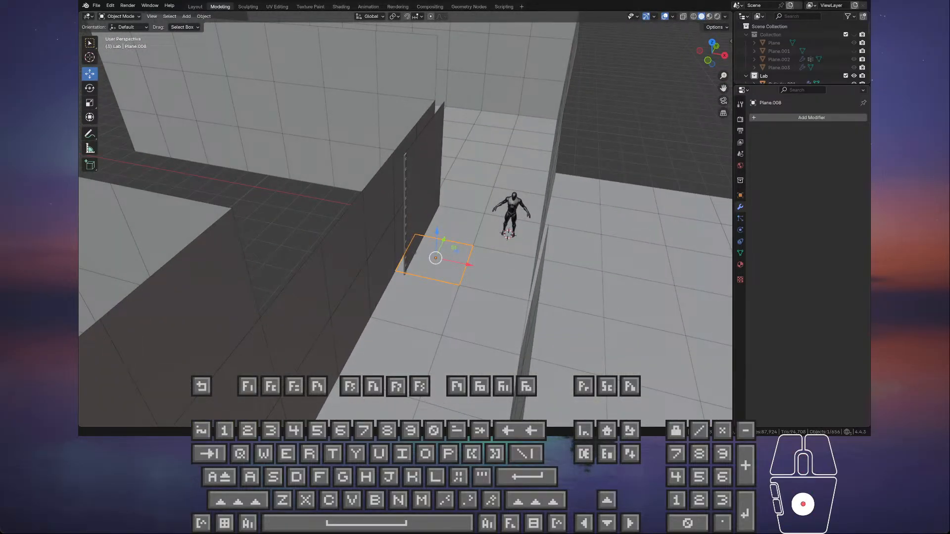
middle_click_drag(357, 133, 426, 124)
scroll(452, 131, "up", 3)
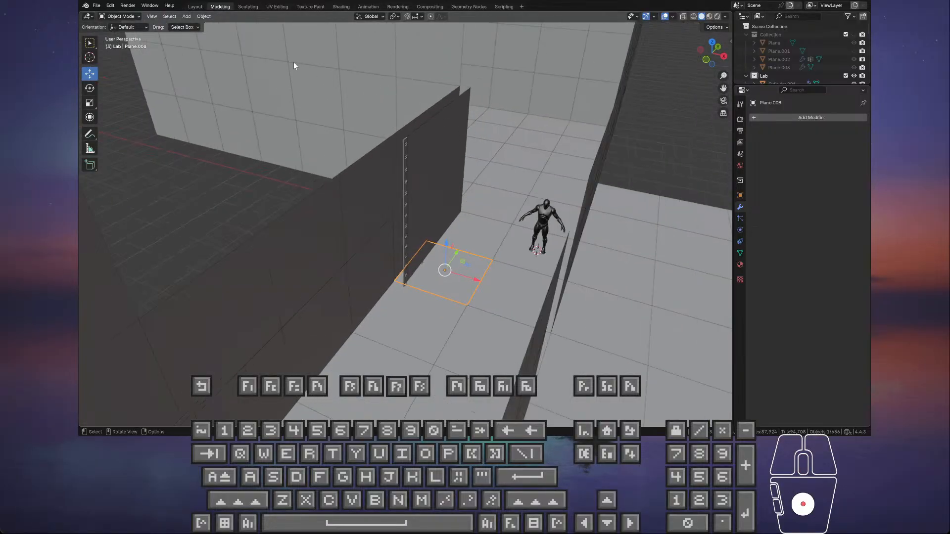
- Add a Beam Builder beam mesh at the mannequin's feet and frame it in view
left_click(187, 16)
mouse_move(213, 25)
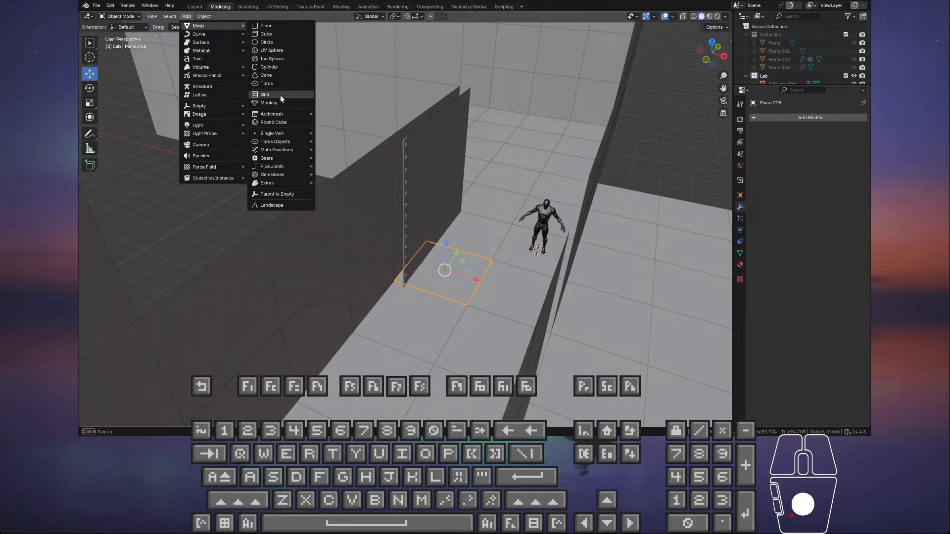
mouse_move(288, 183)
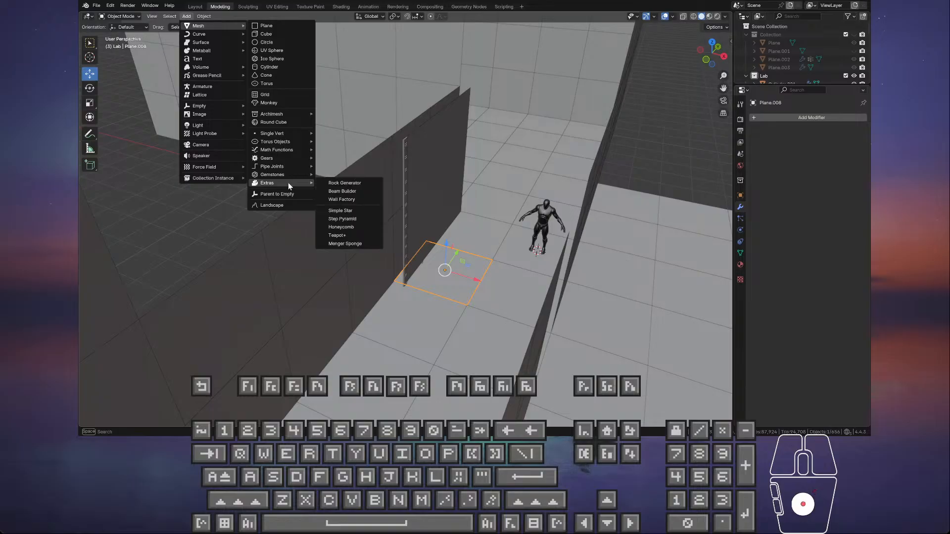
left_click(356, 191)
middle_click_drag(509, 211, 244, 353)
scroll(521, 242, "up", 5)
key("KP_Decimal")
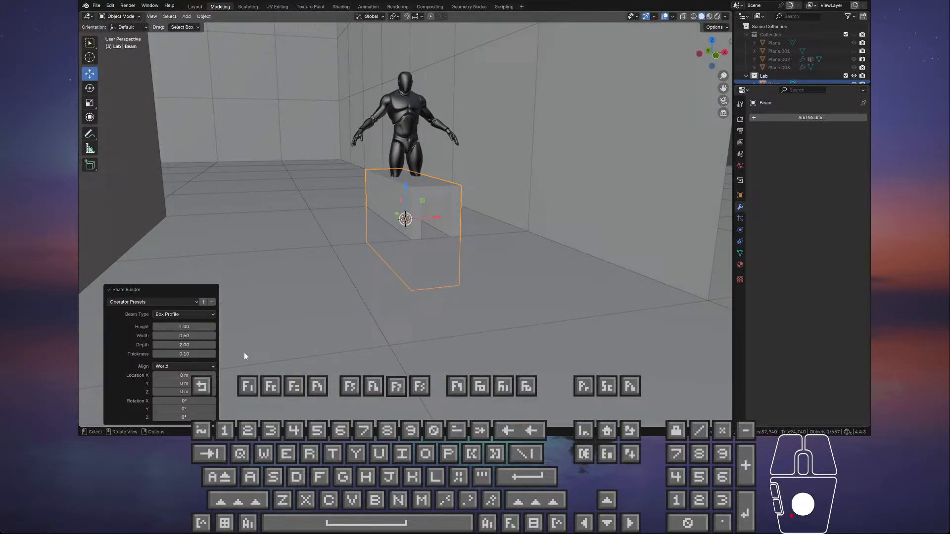
- Try the I Profile and T Profile beam types on the new beam
left_click(174, 316)
left_click(171, 360)
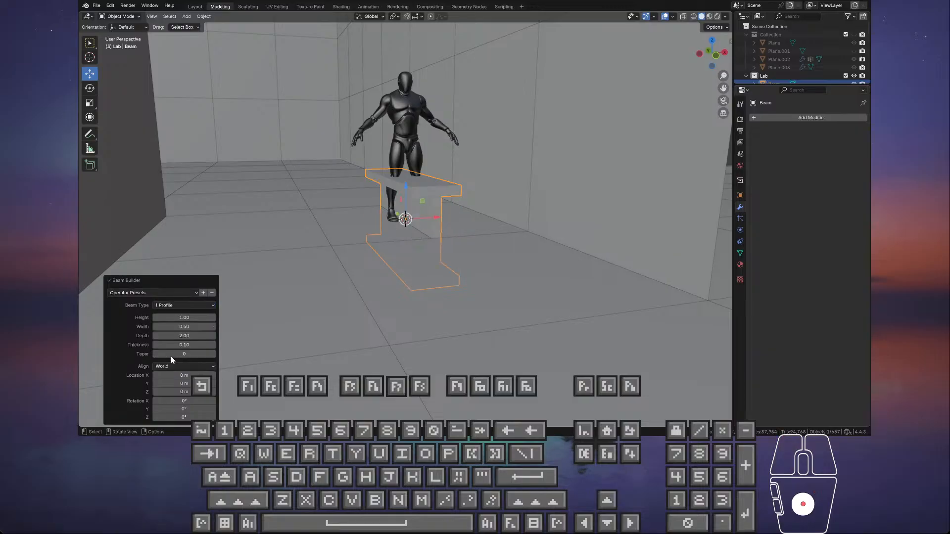
middle_click_drag(419, 268, 433, 224)
scroll(416, 242, "up", 5)
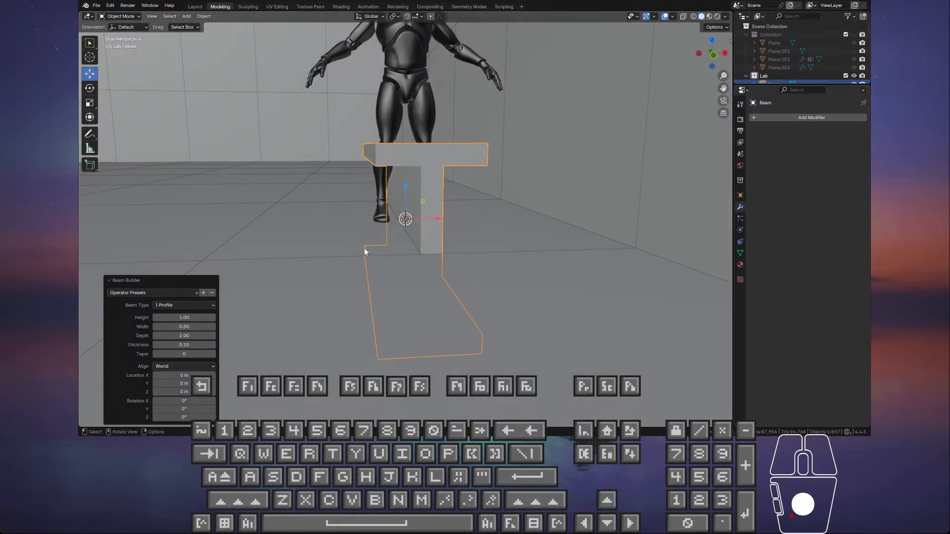
left_click(193, 307)
left_click(174, 358)
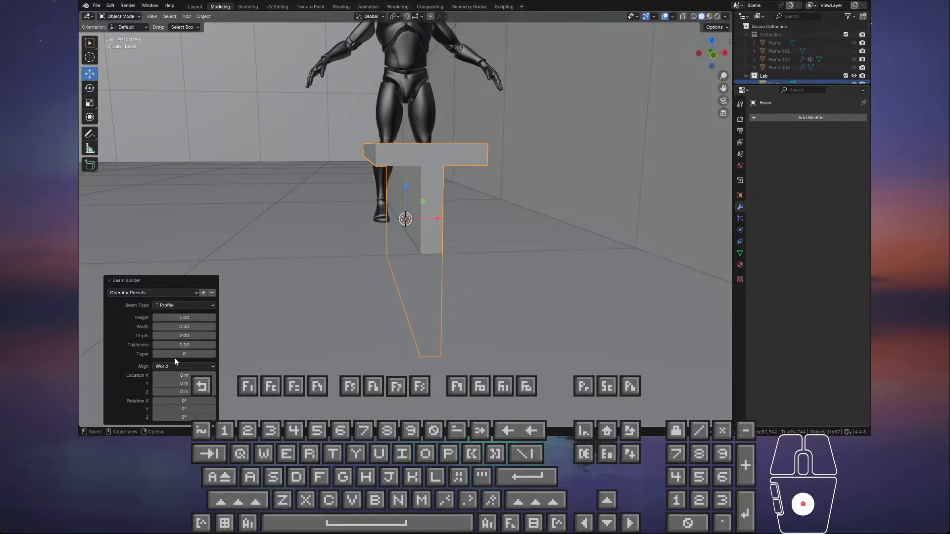
- Try the L, C, U and Box Profile beam types, and delete the beam
left_click(179, 307)
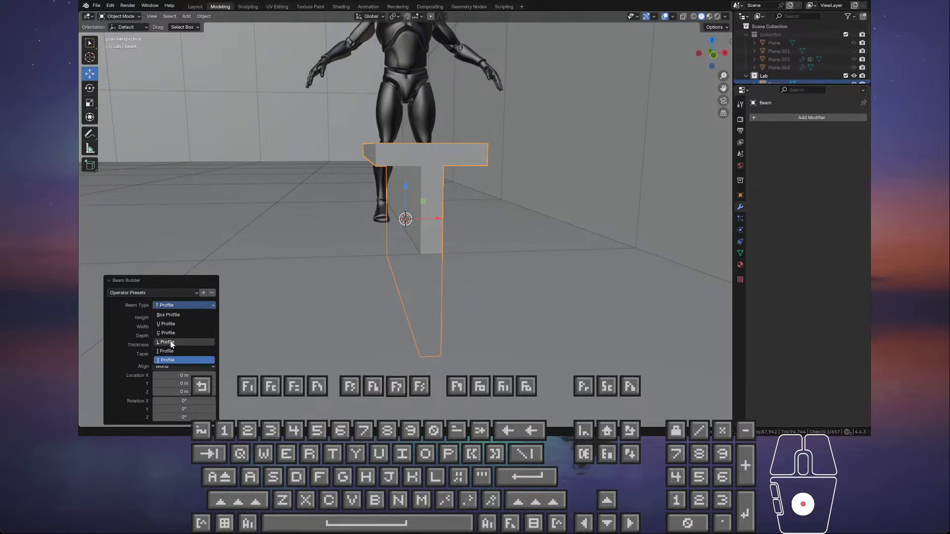
left_click(170, 341)
left_click(178, 306)
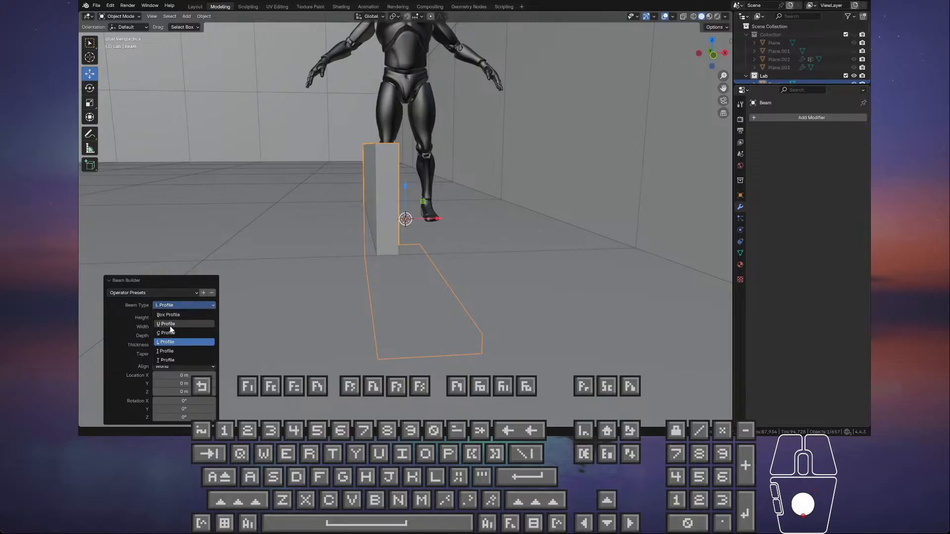
left_click(170, 327)
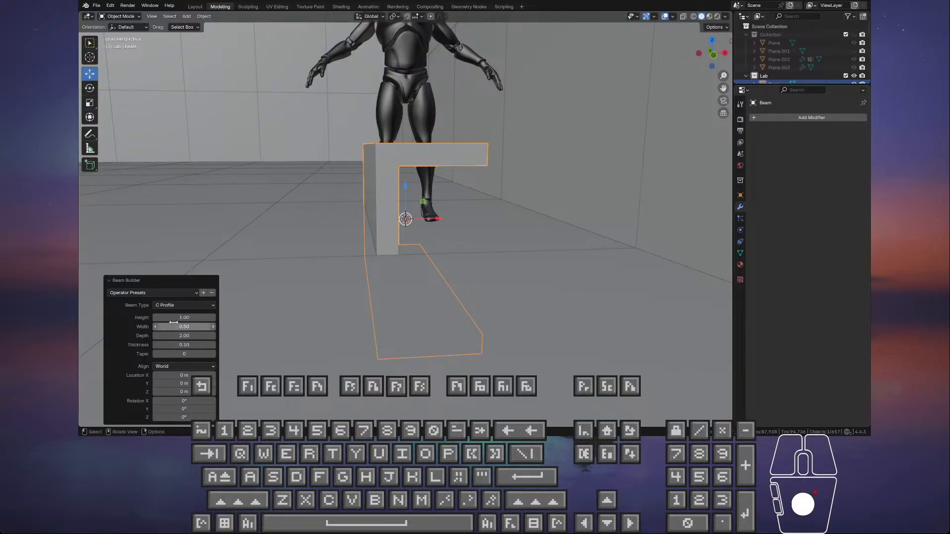
left_click(182, 304)
left_click(173, 322)
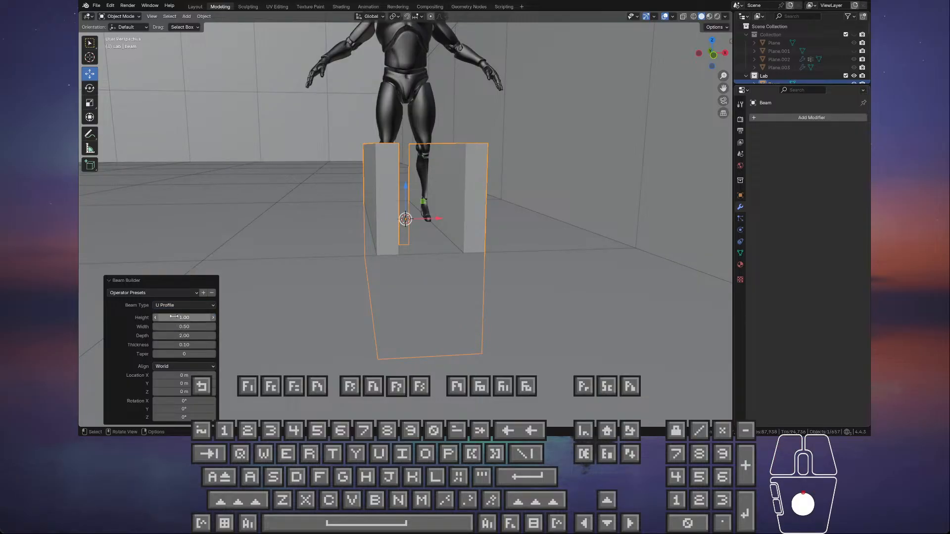
left_click(179, 304)
left_click(177, 317)
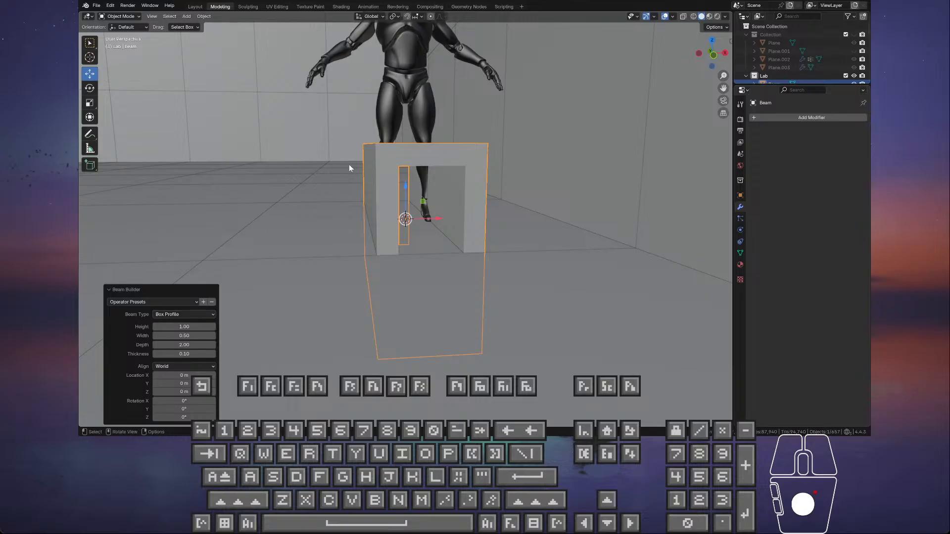
key("Delete")
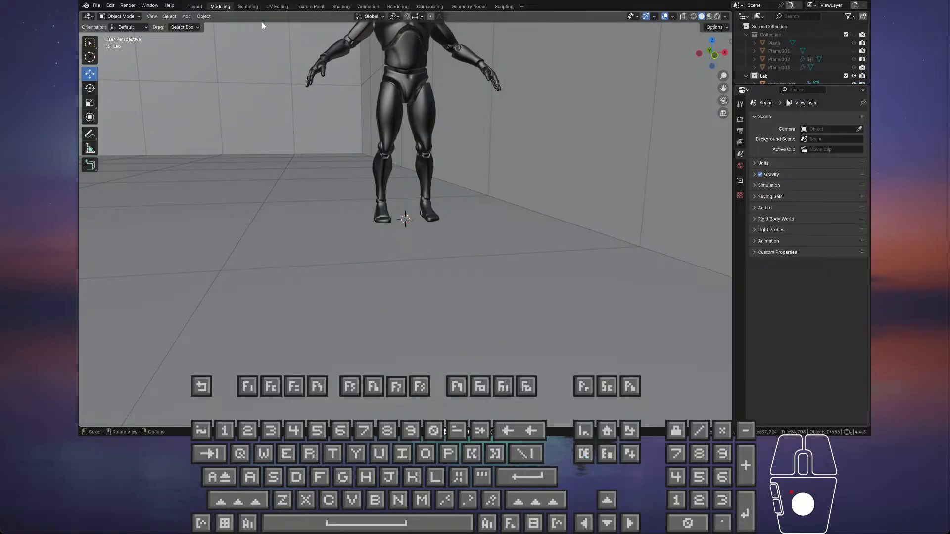
- Add a Wall Factory masonry wall, view it as a whole among the lab walls, and delete it
left_click(186, 16)
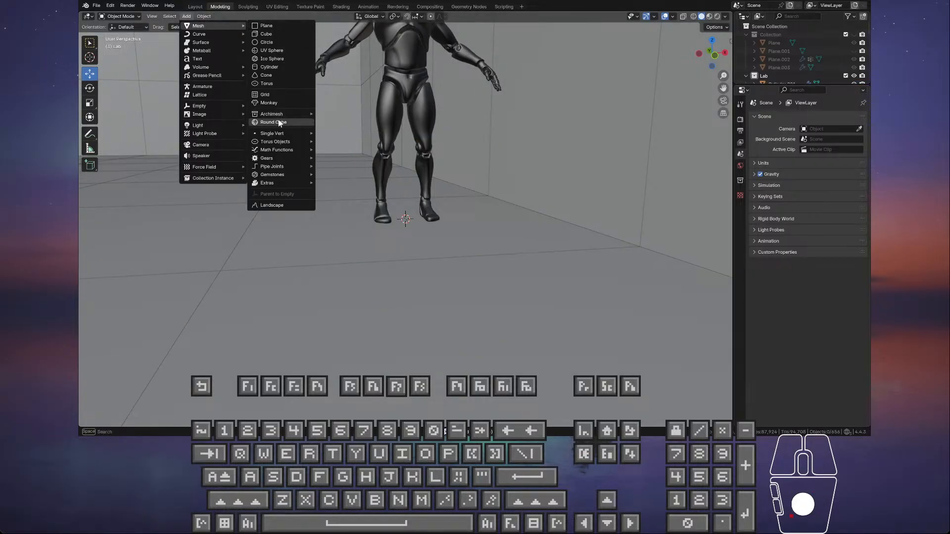
mouse_move(290, 183)
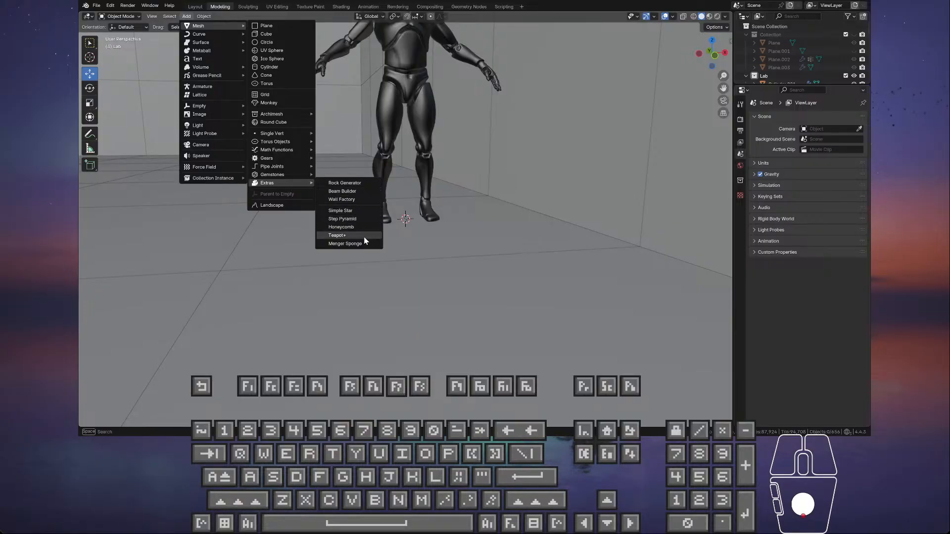
left_click(360, 200)
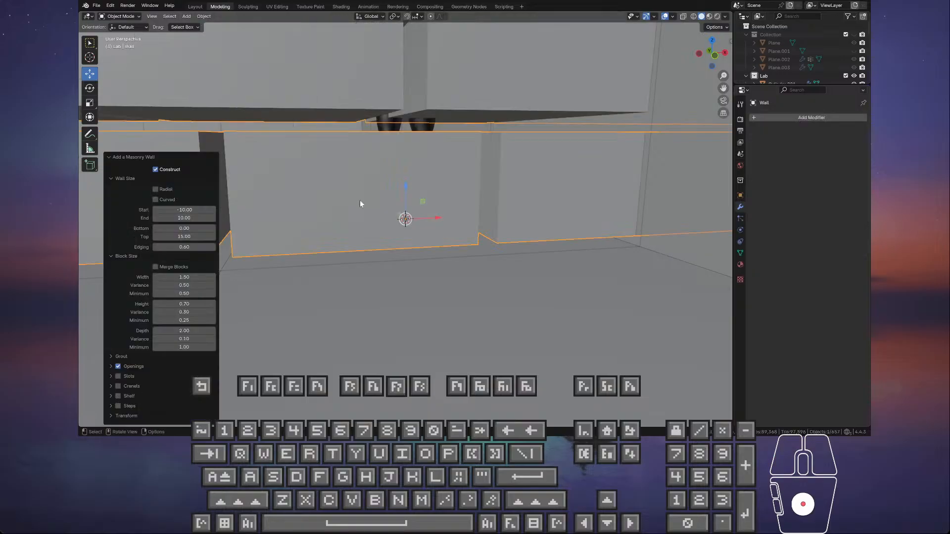
scroll(360, 200, "down", 11)
middle_click_drag(400, 201, 355, 209)
scroll(375, 214, "down", 4)
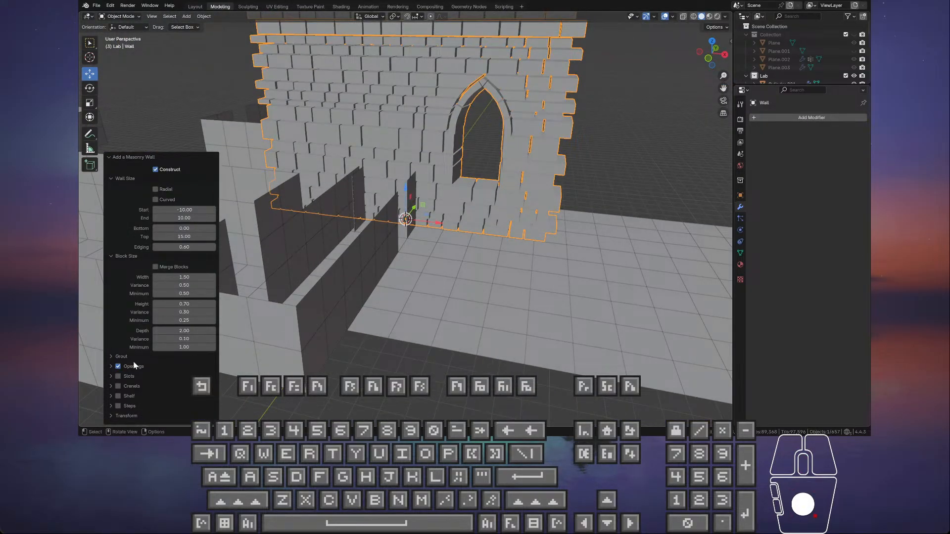
middle_click_drag(370, 135, 237, 141)
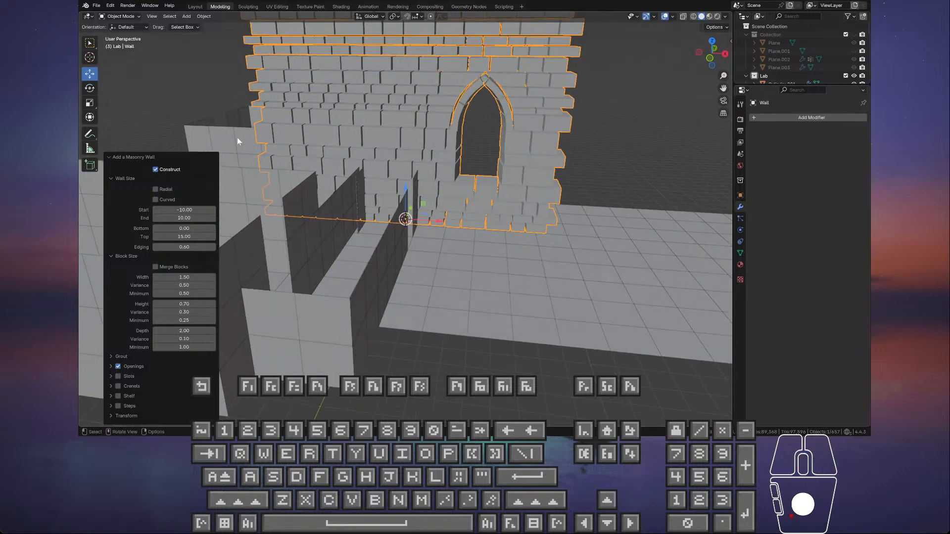
key("Delete")
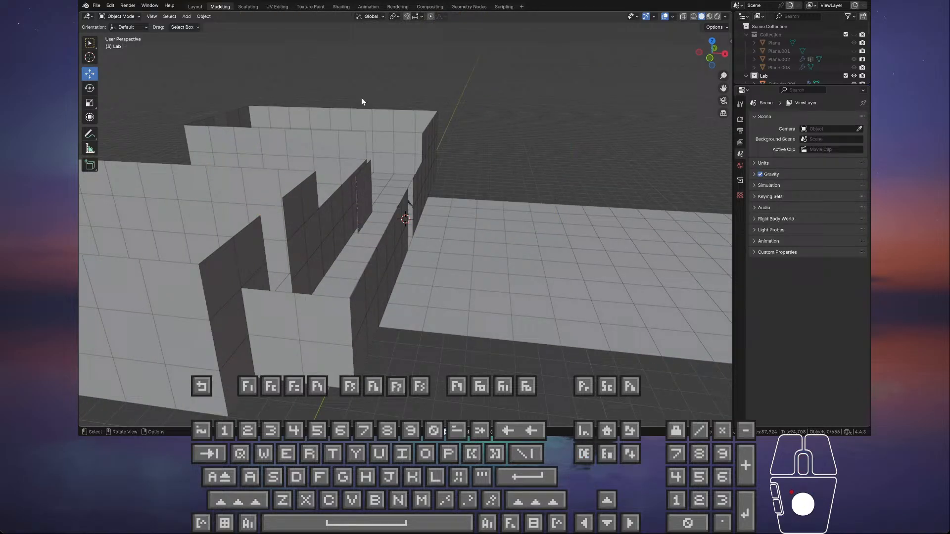
left_click(187, 17)
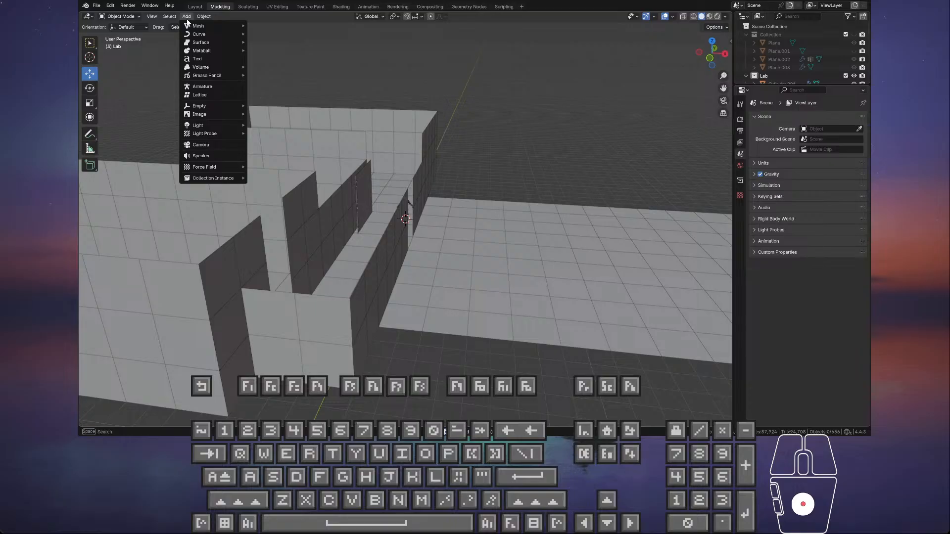
mouse_move(195, 36)
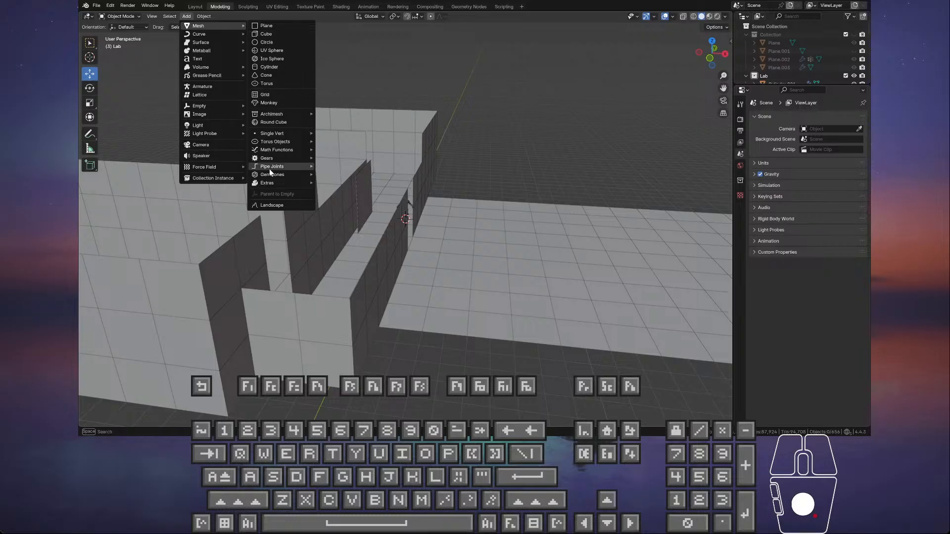
mouse_move(283, 150)
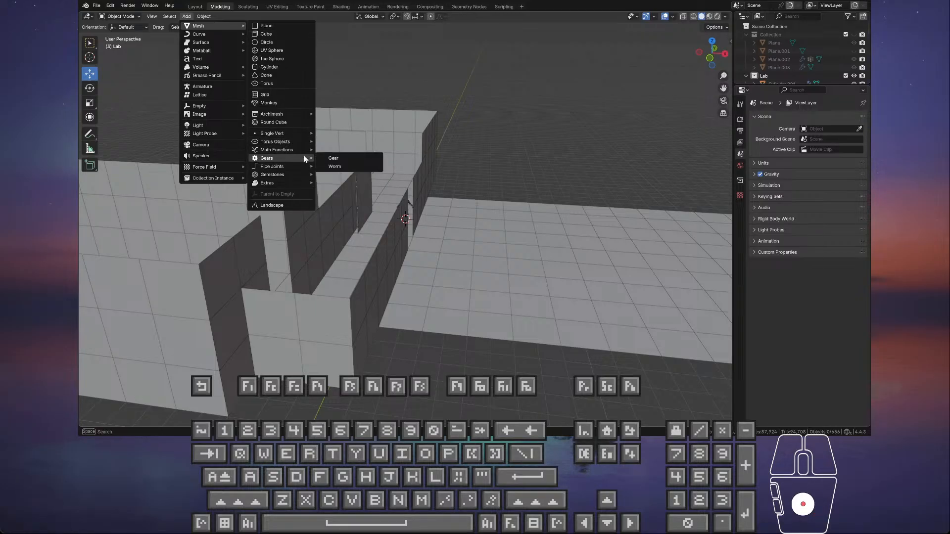
mouse_move(296, 132)
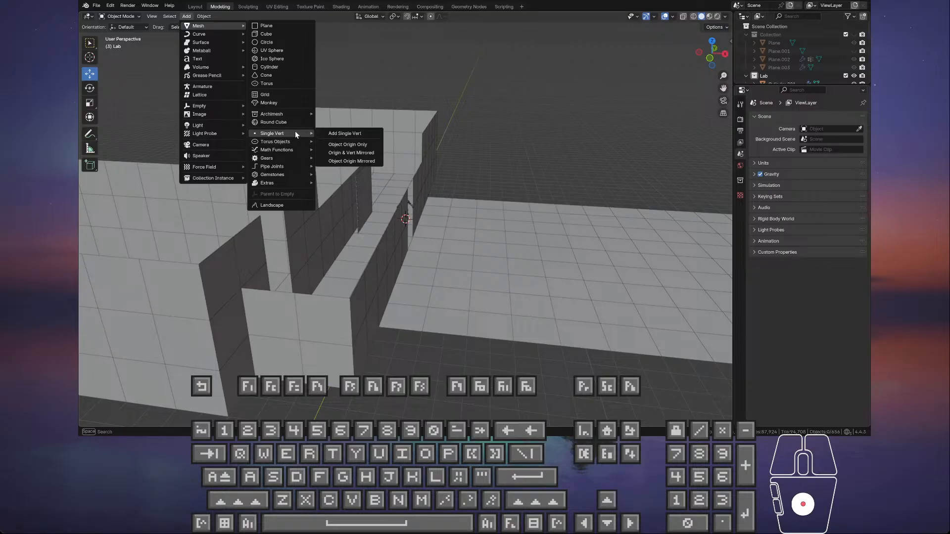
mouse_move(307, 113)
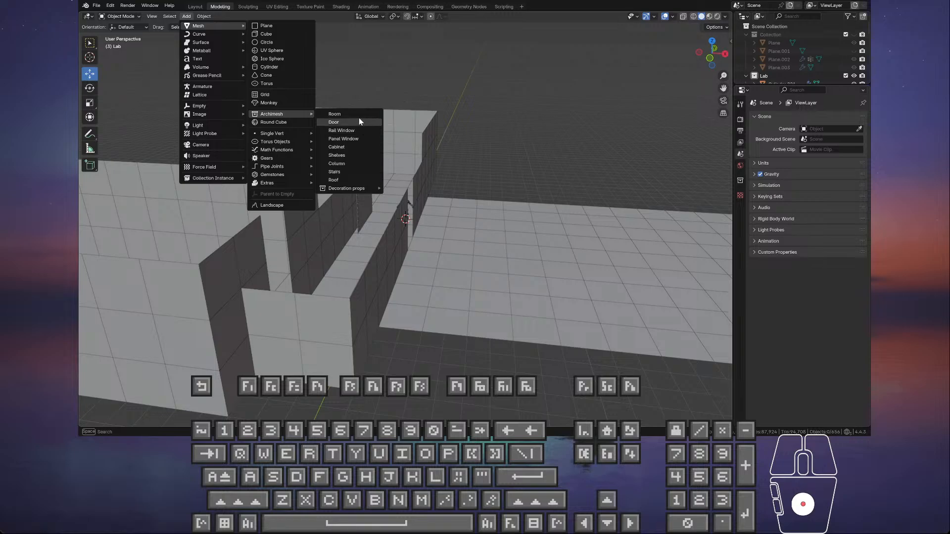
mouse_move(369, 193)
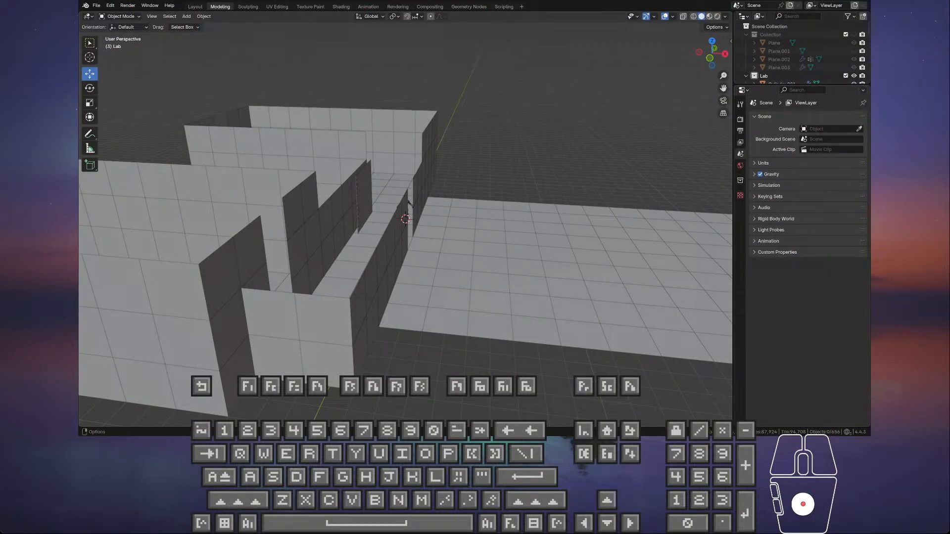
- Select the floor tile beside the mannequin and examine the corridor and surrounding lab layout from above
middle_click_drag(515, 243, 406, 304)
scroll(378, 184, "up", 4)
left_click(410, 155)
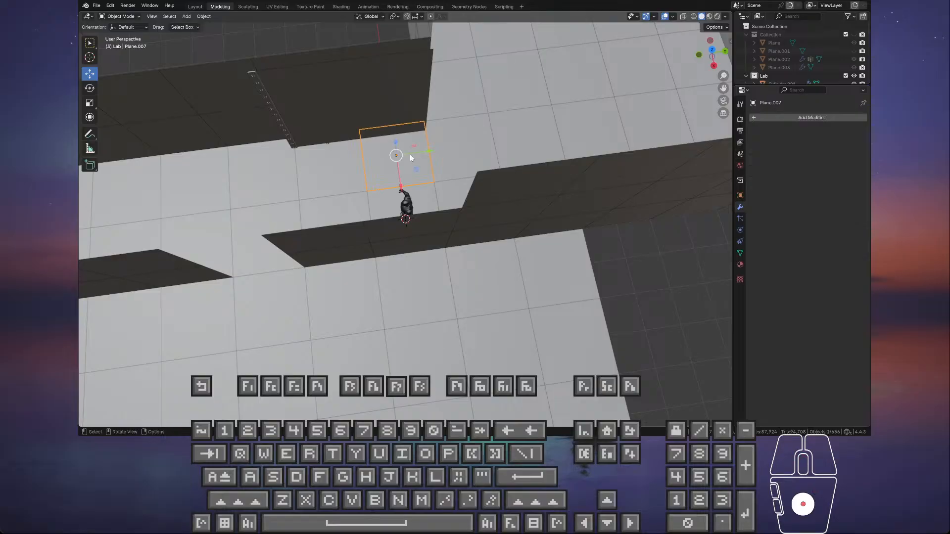
key("KP_Decimal")
scroll(402, 195, "down", 6)
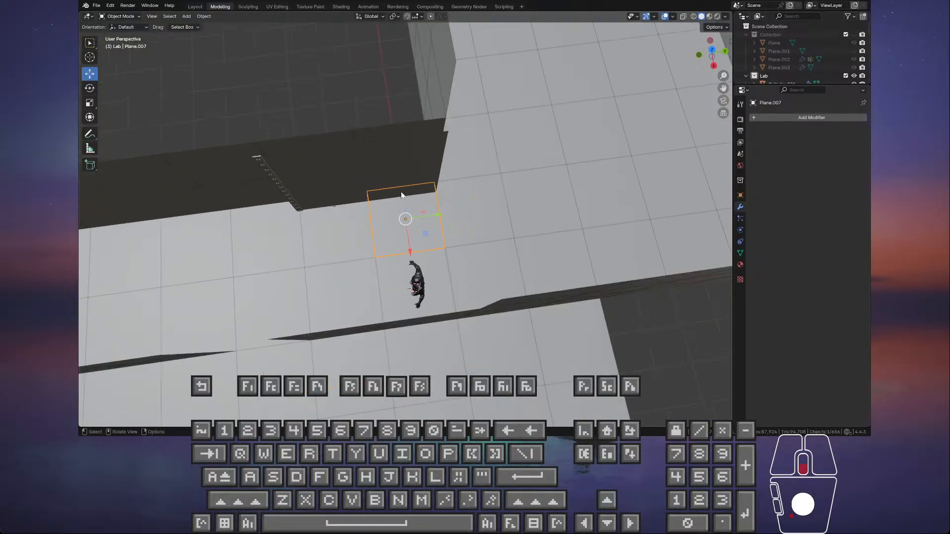
scroll(401, 195, "up", 3)
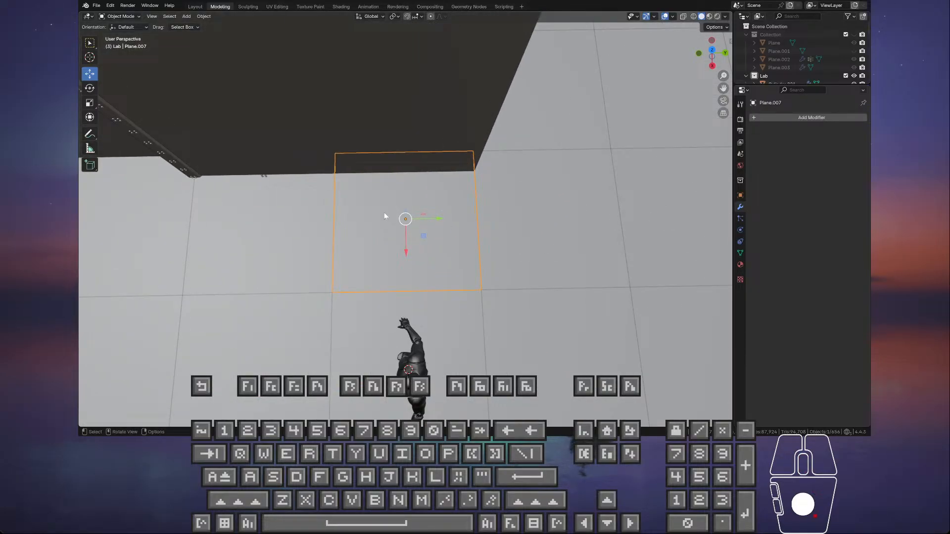
middle_click_drag(424, 218, 495, 218)
middle_click_drag(398, 222, 467, 246)
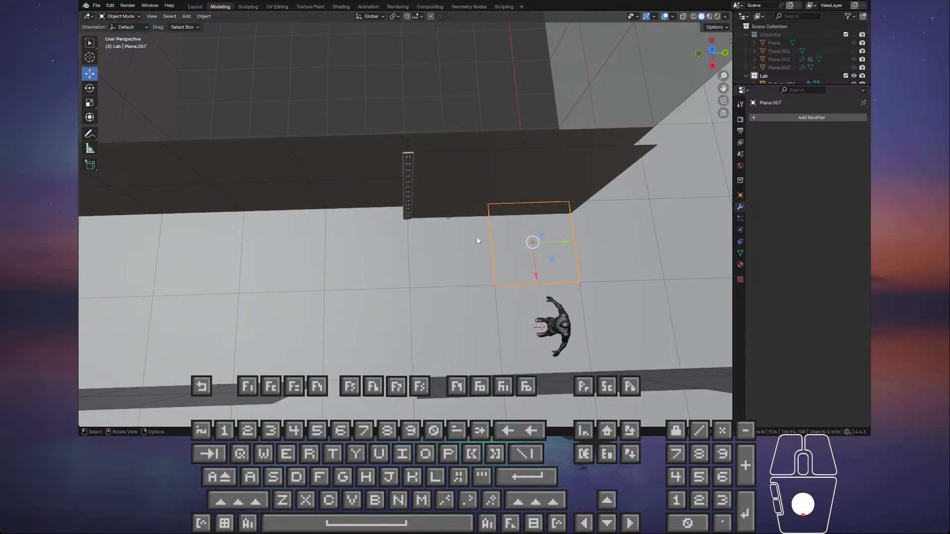
scroll(506, 236, "down", 2)
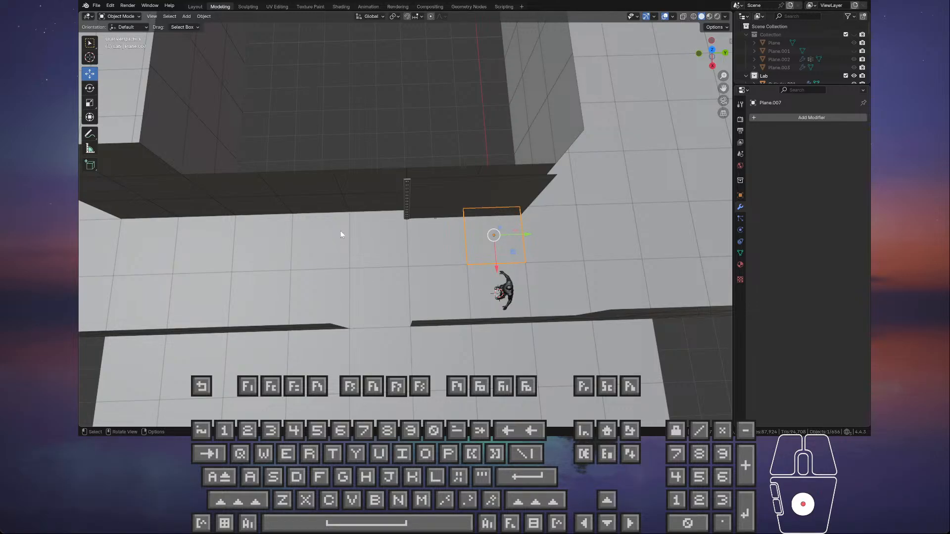
scroll(341, 234, "down", 3)
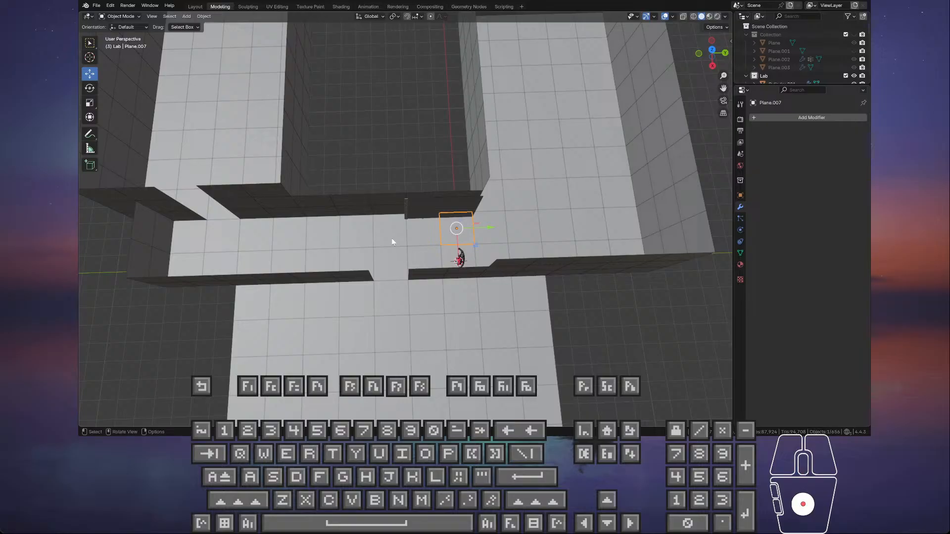
- Add a cylinder mesh at the mannequin's feet in the lab corridor
middle_click_drag(392, 240, 461, 217)
scroll(461, 218, "up", 8)
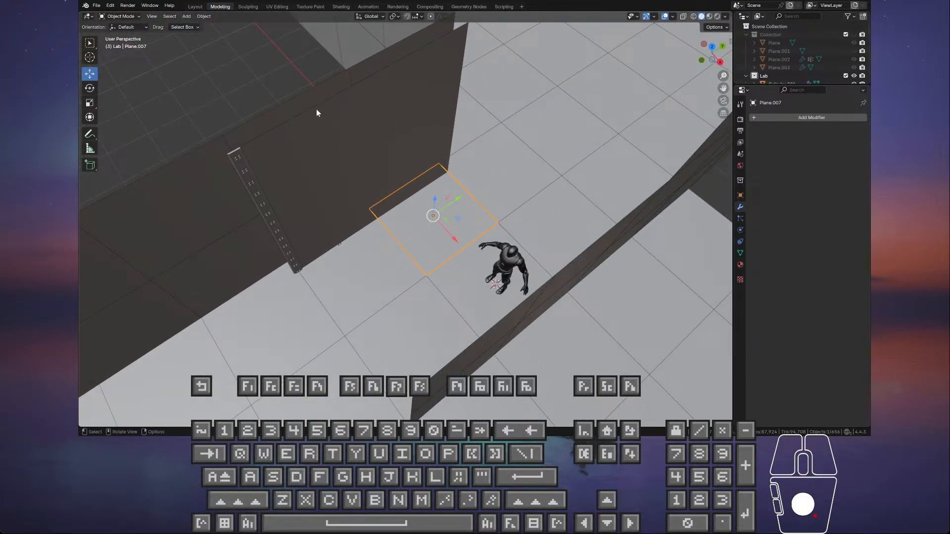
scroll(345, 152, "down", 5)
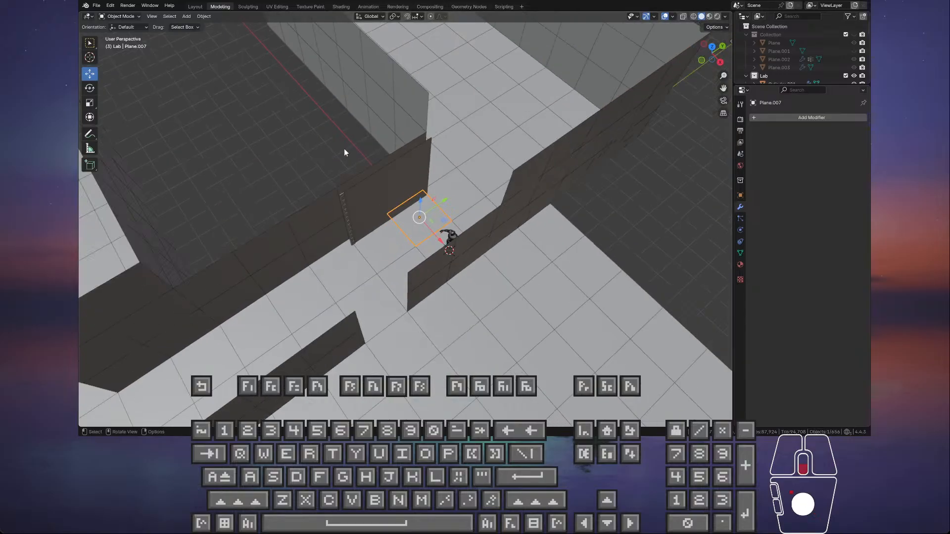
left_click(186, 16)
mouse_move(198, 26)
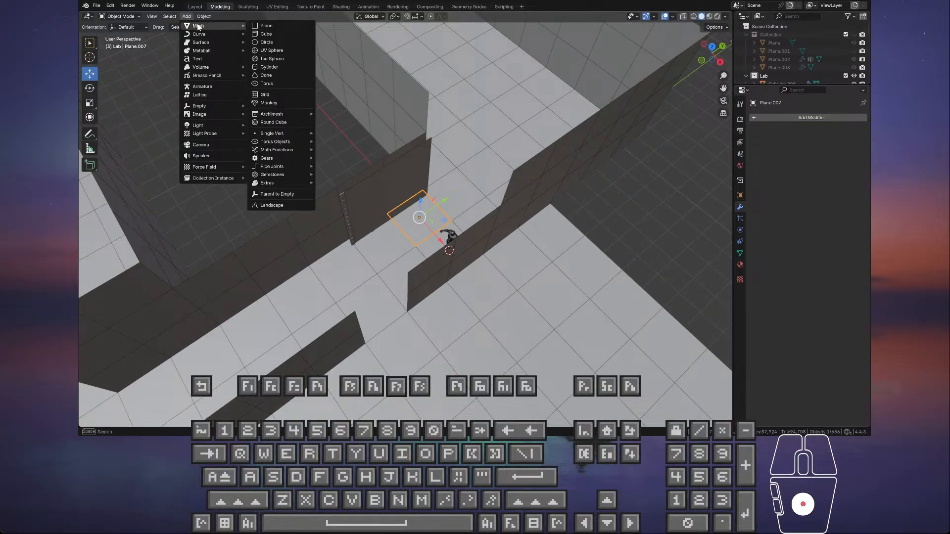
left_click(276, 68)
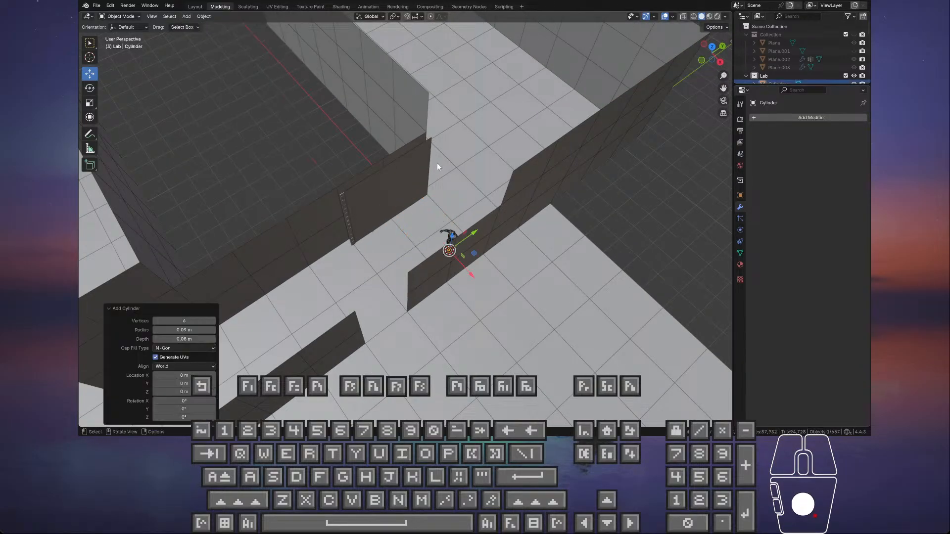
- Set the new cylinder's vertex count to 8
scroll(438, 199, "up", 4)
middle_click_drag(439, 203, 501, 182)
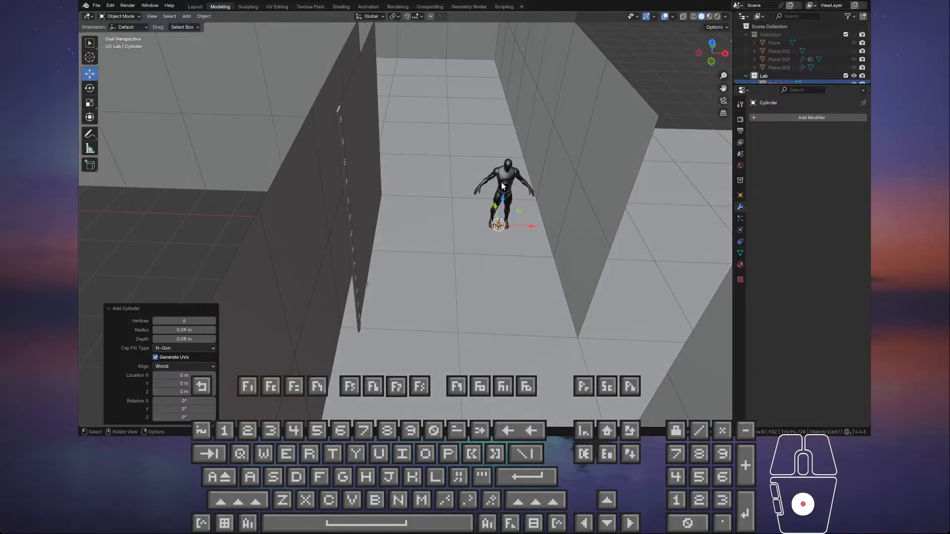
scroll(502, 183, "up", 4)
middle_click_drag(558, 235, 513, 263, "shift")
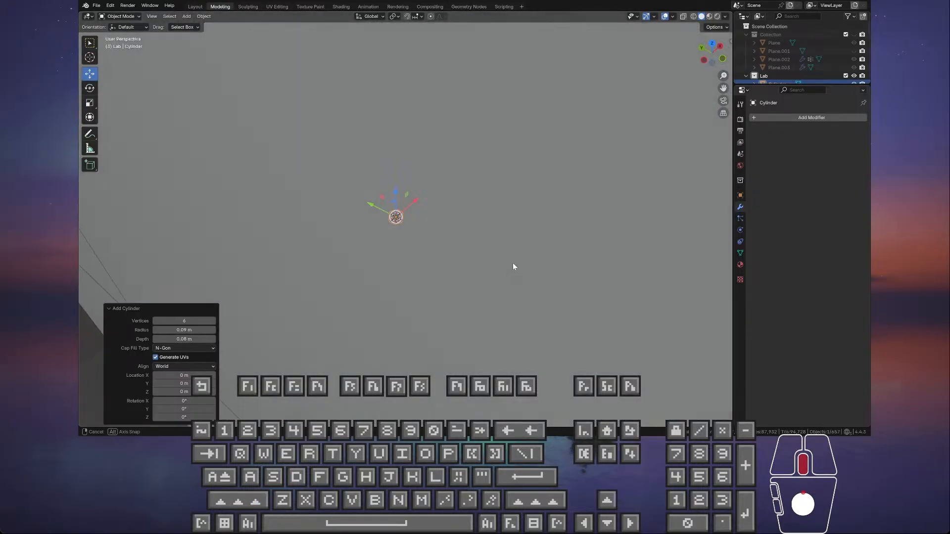
scroll(468, 221, "up", 4)
middle_click_drag(466, 222, 340, 322)
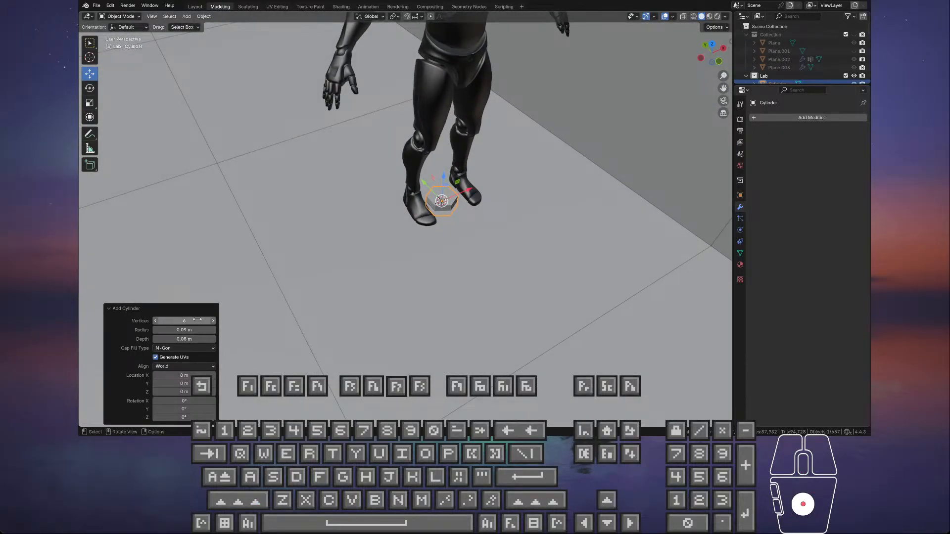
left_click(213, 321)
left_click(213, 320)
middle_click_drag(523, 214, 346, 252)
scroll(530, 226, "up", 2)
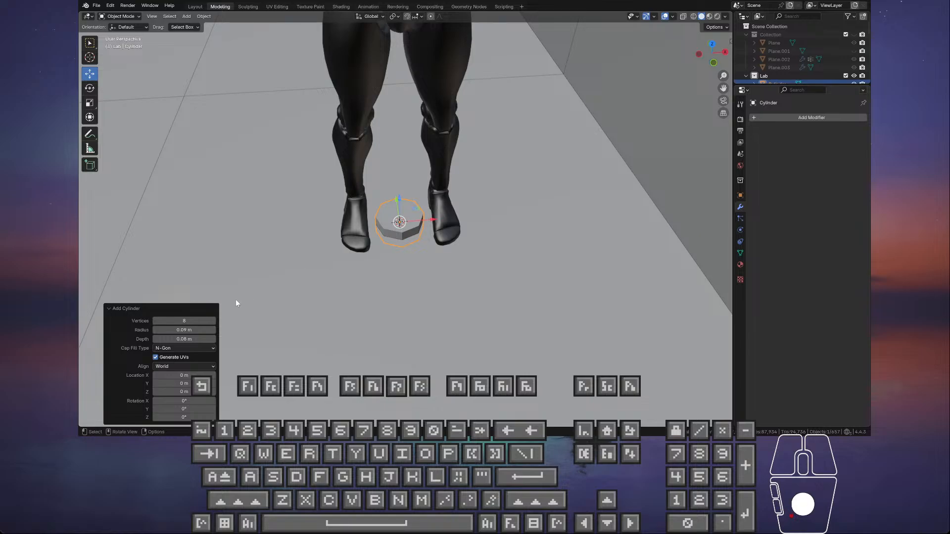
- Set the cylinder's vertex count to 7 and its depth to 2.07 m
left_click(154, 321)
middle_click_drag(384, 256, 361, 270)
scroll(396, 253, "up", 6)
scroll(395, 251, "down", 12)
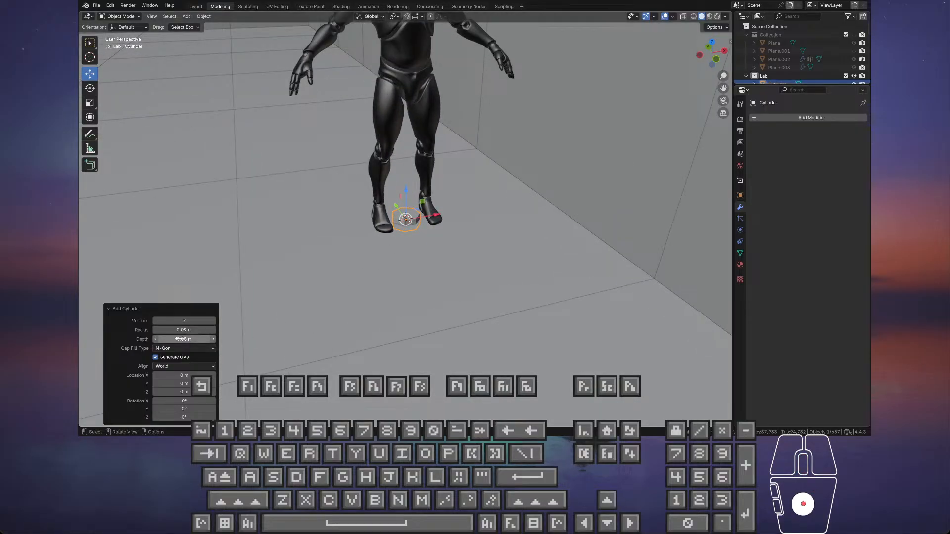
mouse_move(181, 339)
left_mouse_down()
mouse_move(190, 339)
mouse_move(181, 342)
left_mouse_up()
scroll(275, 296, "down", 6)
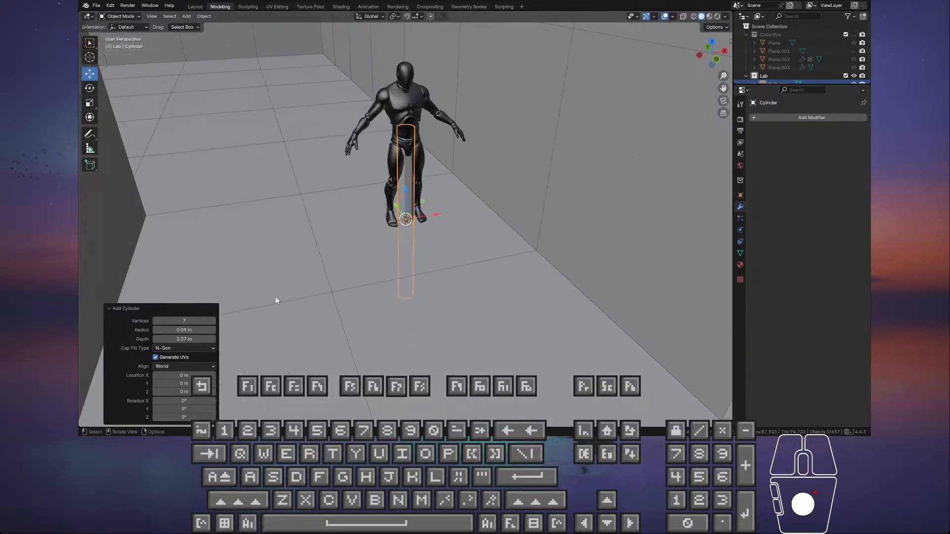
- Move the mannequin 2 m along the Y axis, away from the cylinder
left_click(402, 141)
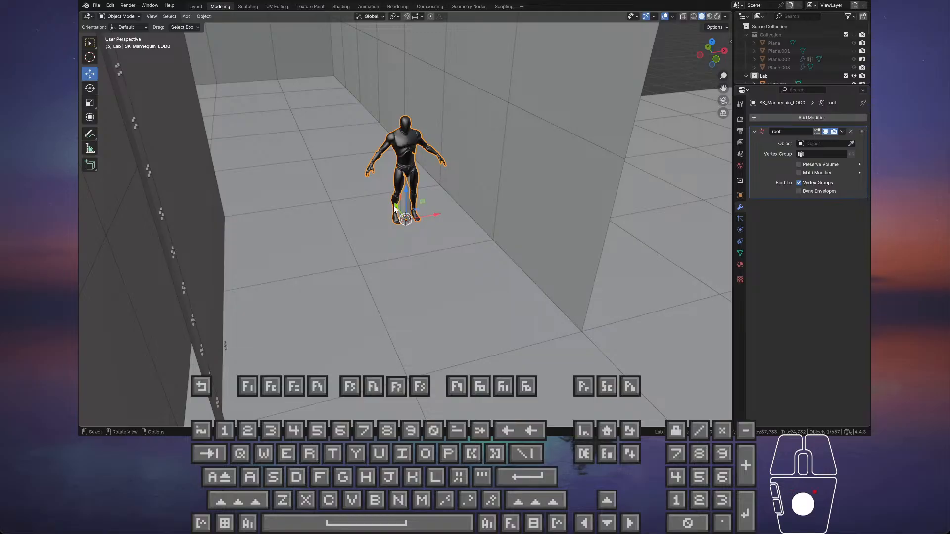
left_click_drag(397, 204, 371, 149)
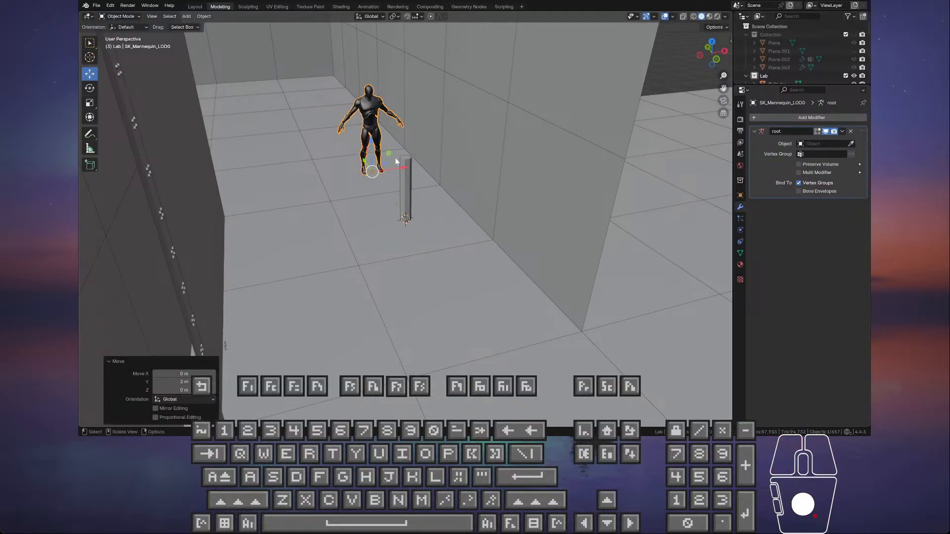
- Try Shade Smooth on the cylinder and look at it within the corridor
scroll(409, 159, "up", 5)
left_click(407, 161)
right_click(403, 128)
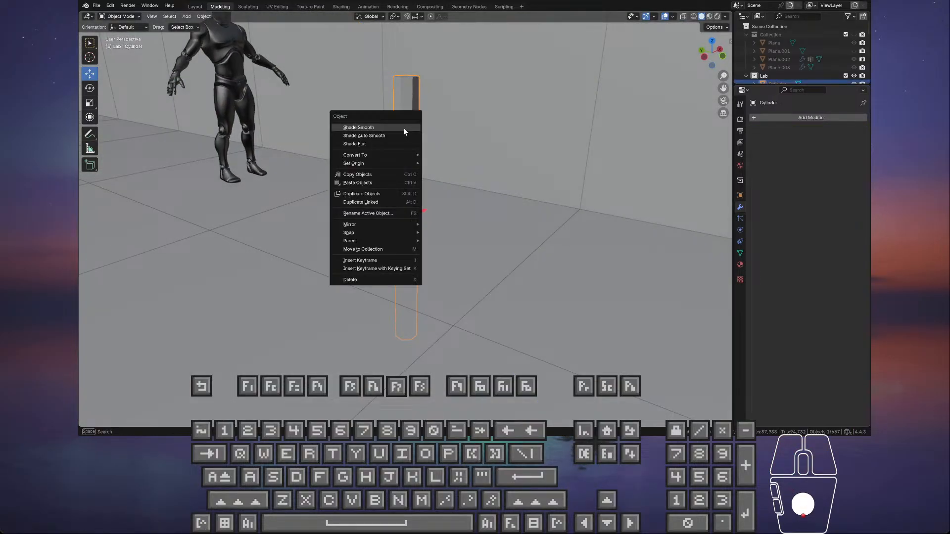
left_click(403, 129)
middle_click_drag(434, 130, 437, 221)
scroll(403, 214, "up", 3)
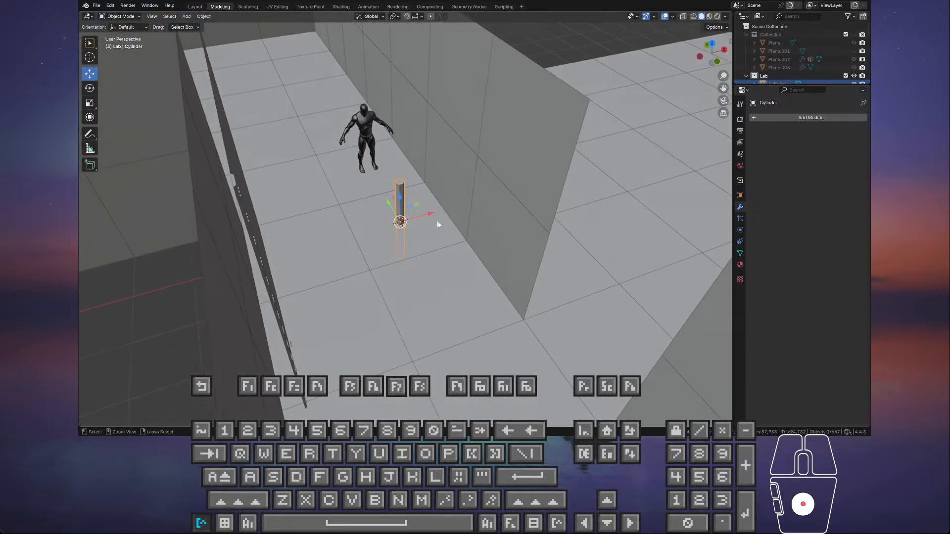
- Rotate the cylinder's mesh 90° about the X axis in Edit Mode so it lies along the floor
left_click(435, 219)
left_click(398, 206)
scroll(396, 206, "up", 2)
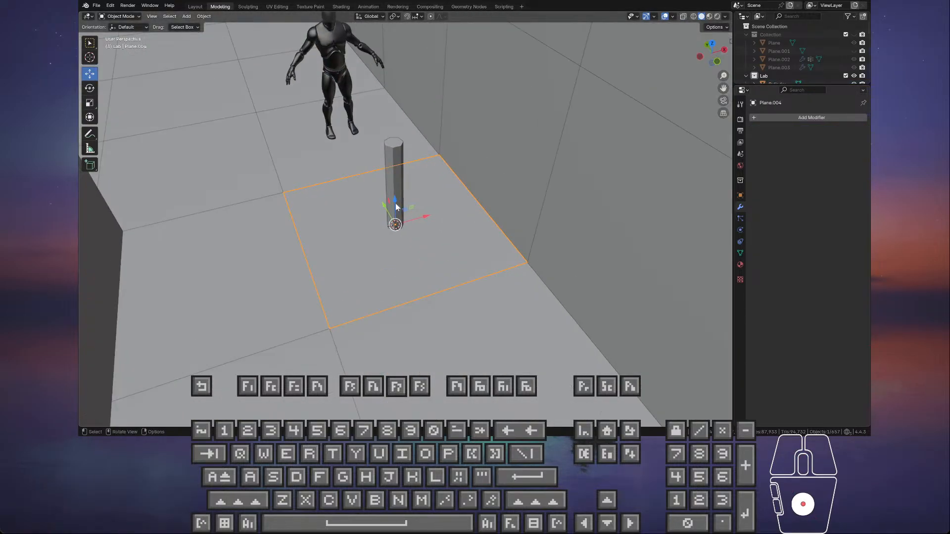
left_click(396, 177)
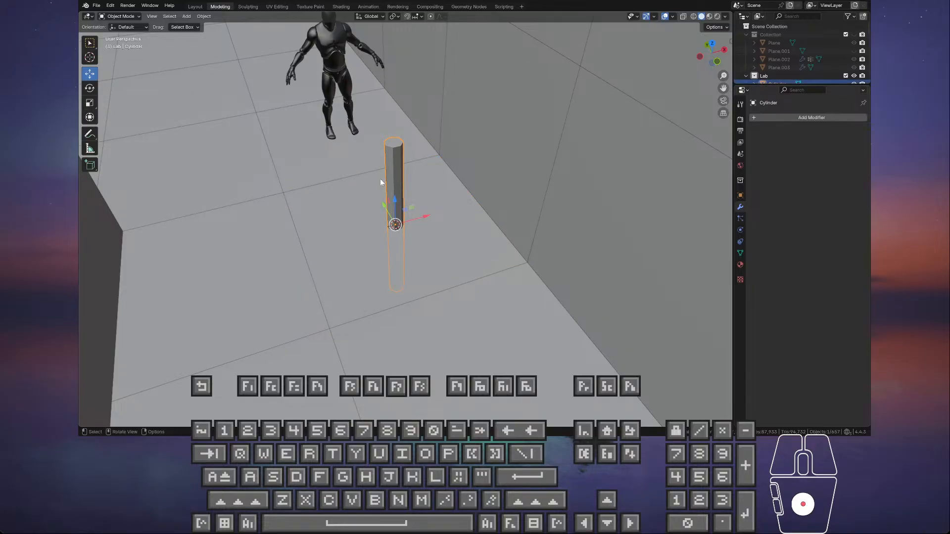
middle_click_drag(380, 179, 405, 174)
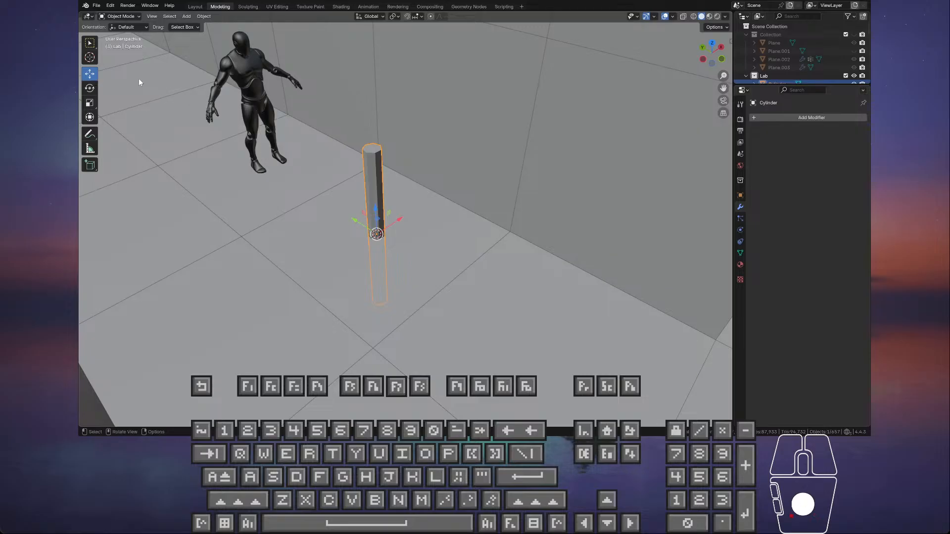
key("Tab")
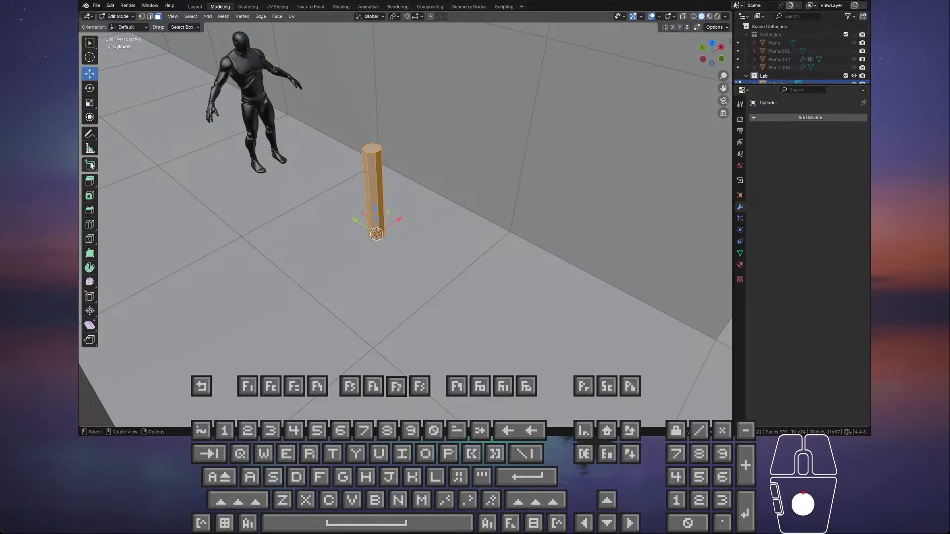
left_click(89, 93)
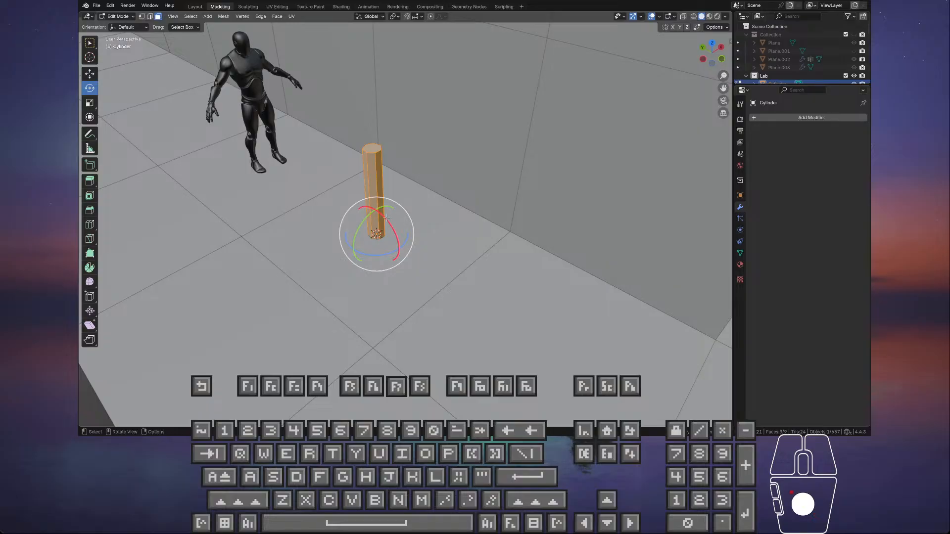
left_click_drag(371, 207, 387, 240)
middle_click_drag(386, 240, 462, 241)
key("ctrl+z")
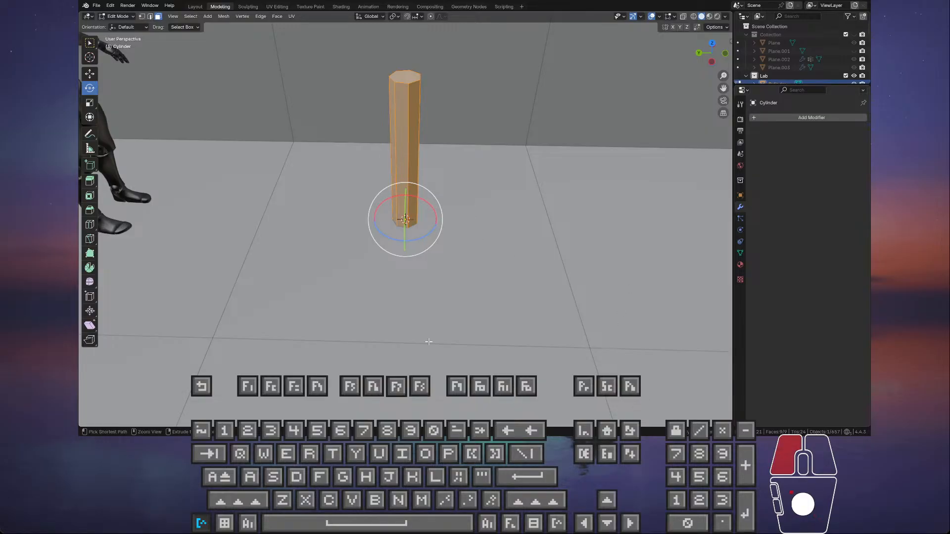
left_click_drag(420, 198, 530, 284)
middle_click_drag(530, 284, 544, 250)
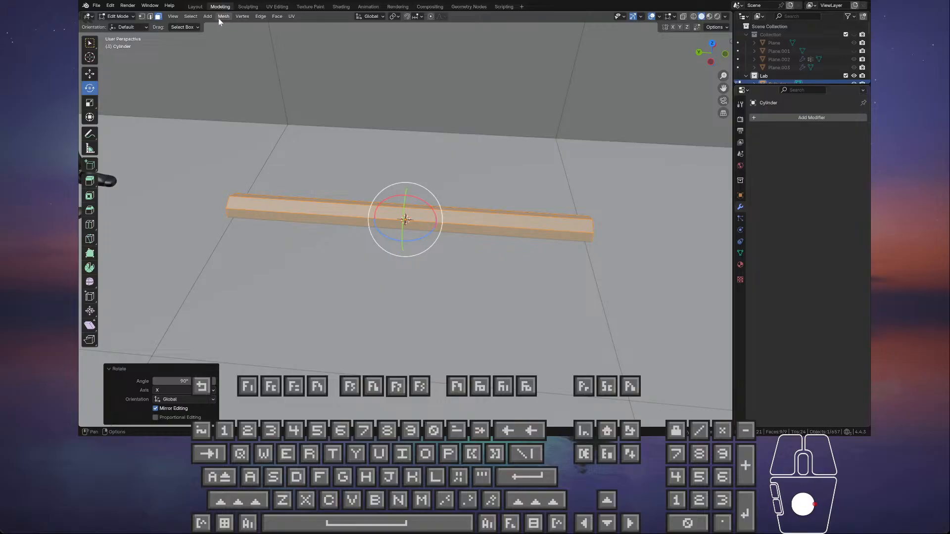
- Select both end faces of the lying cylinder and set the snap target to Edge
middle_click_drag(324, 198, 361, 183)
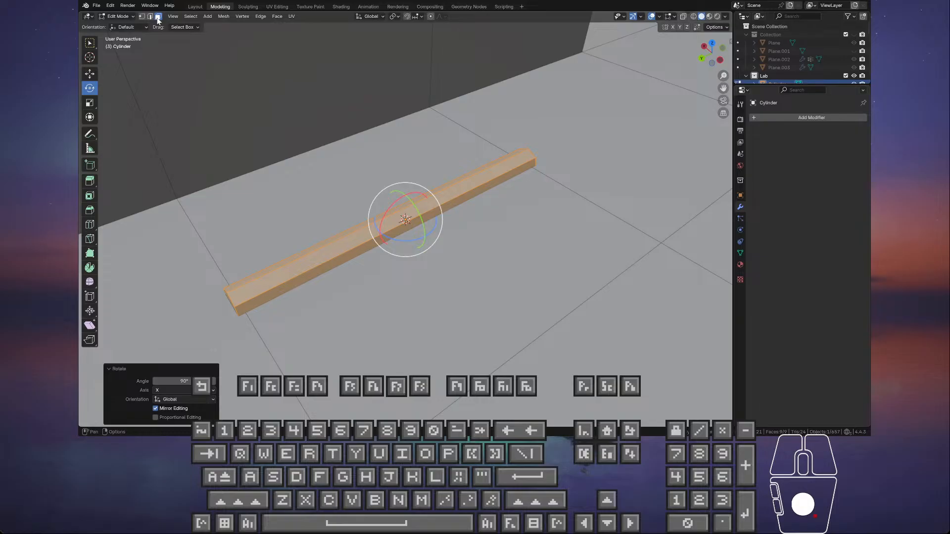
middle_click_drag(259, 305, 254, 199)
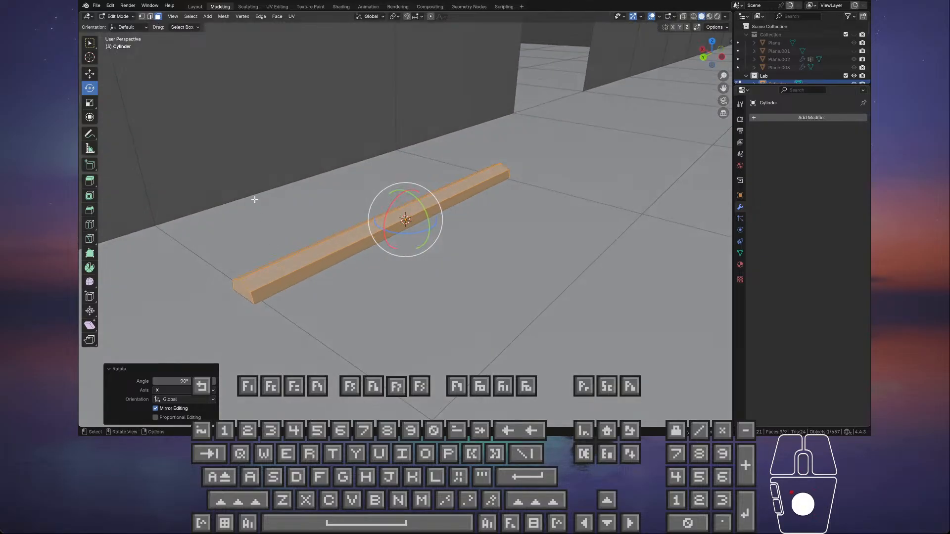
left_click(91, 74)
left_click(241, 295)
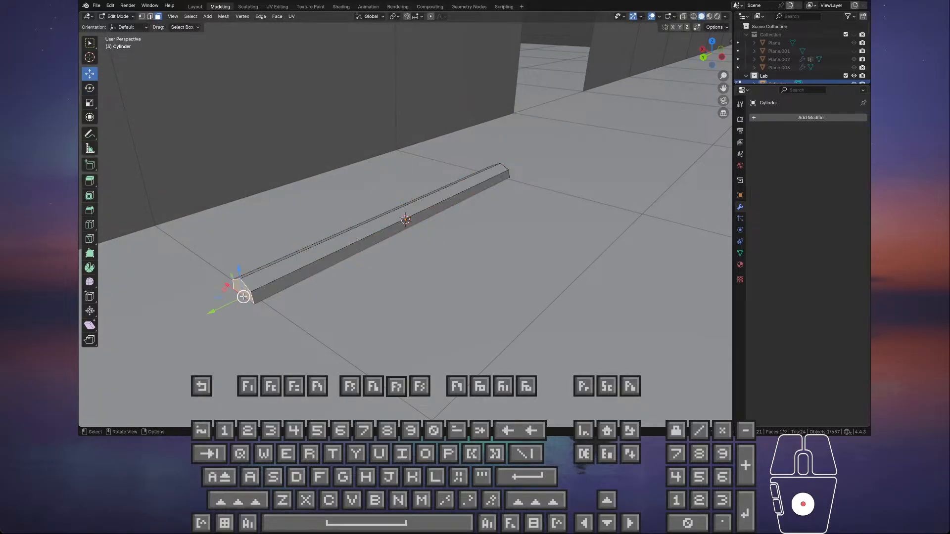
middle_click_drag(239, 292, 379, 303)
left_click(531, 304, "shift")
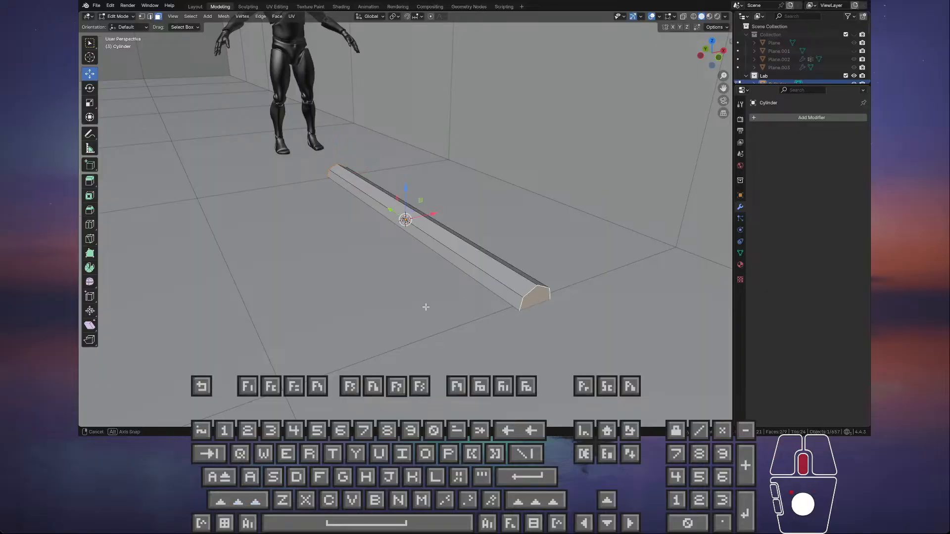
middle_click_drag(531, 303, 498, 313)
left_click(422, 17)
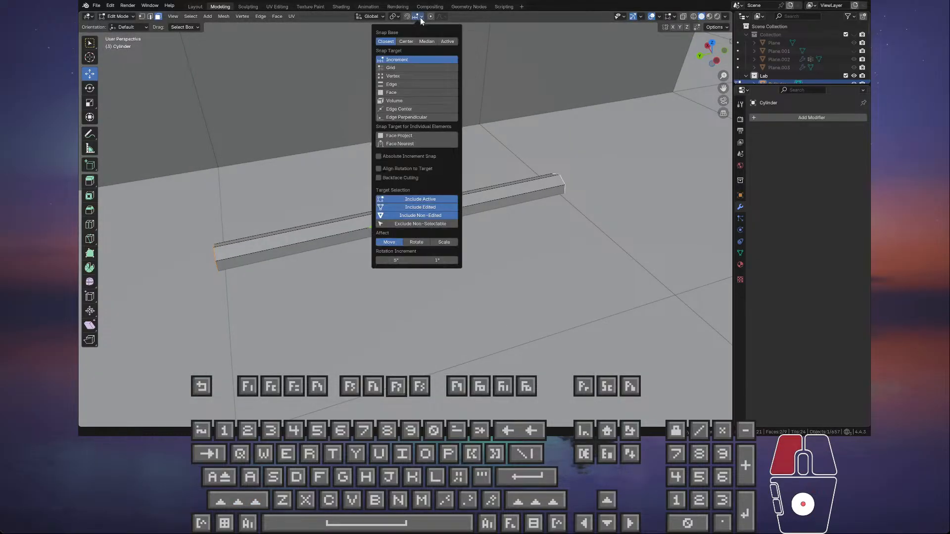
left_click(394, 84)
- Try scaling the two end faces along Z and along X, and undo the scaling
middle_click_drag(346, 277, 377, 275)
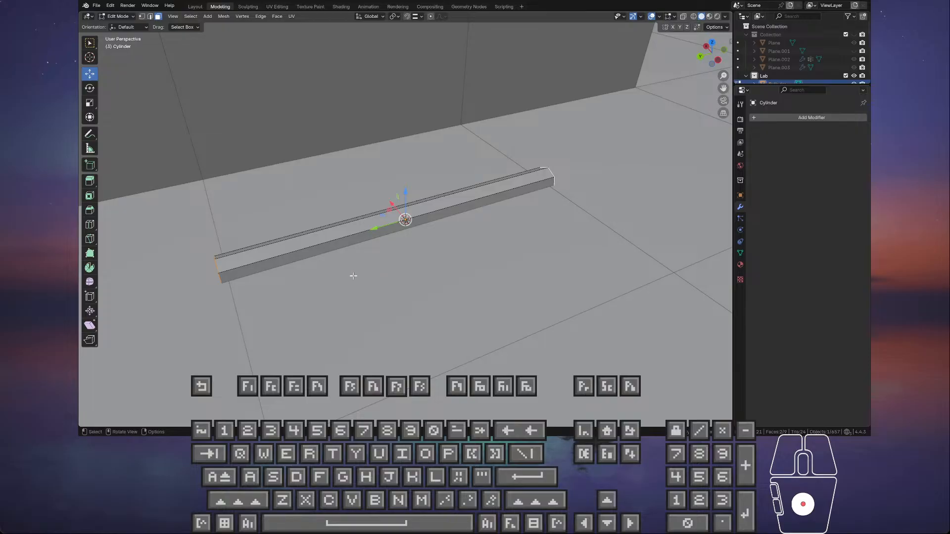
key("s")
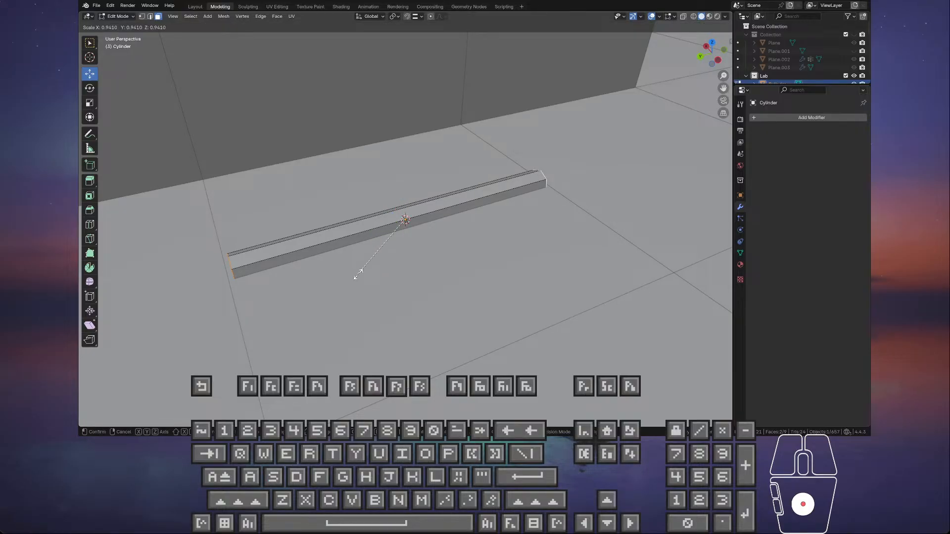
key("z")
left_click(358, 275)
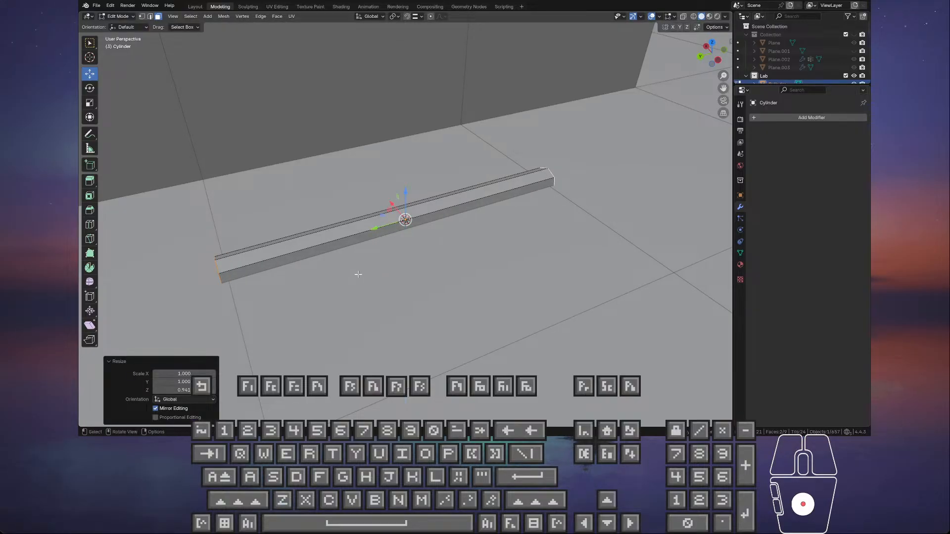
key("s")
key("x")
left_click(361, 274)
key("ctrl+z")
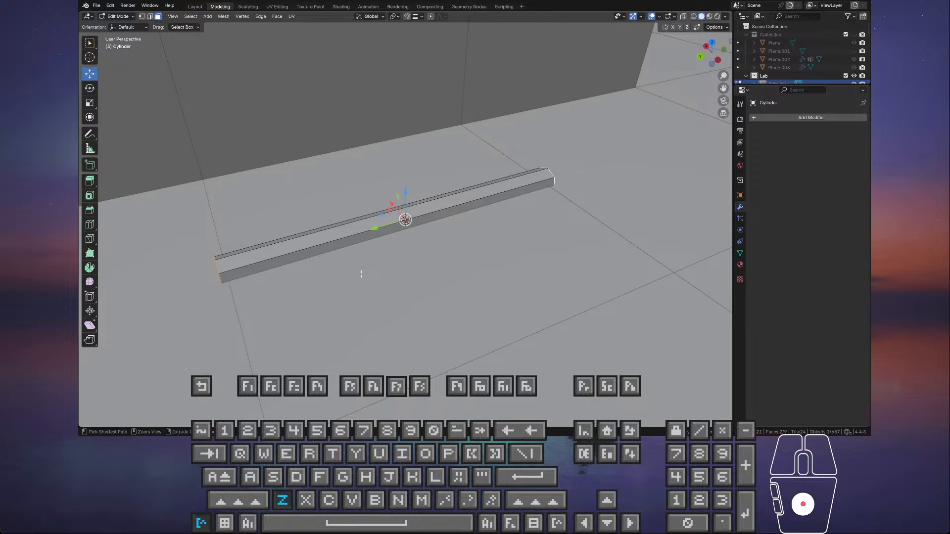
- Try scaling the two end faces along Y with snapping to lengthen the cylinder, and undo it
key("s")
key("y")
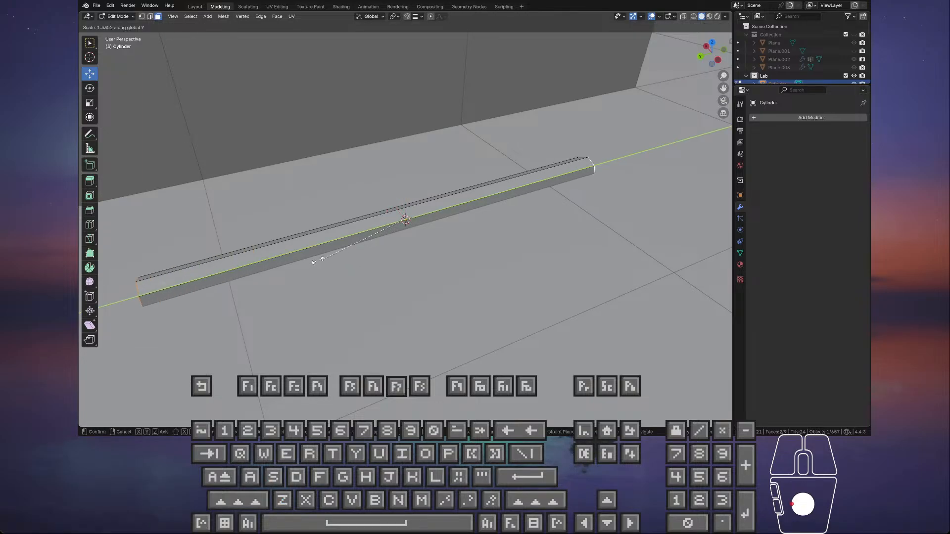
key("ctrl")
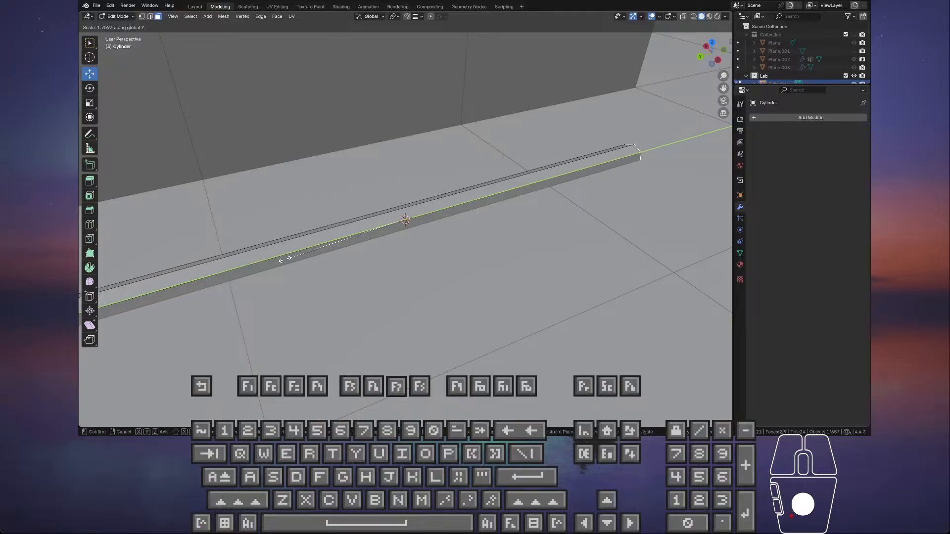
key("ctrl")
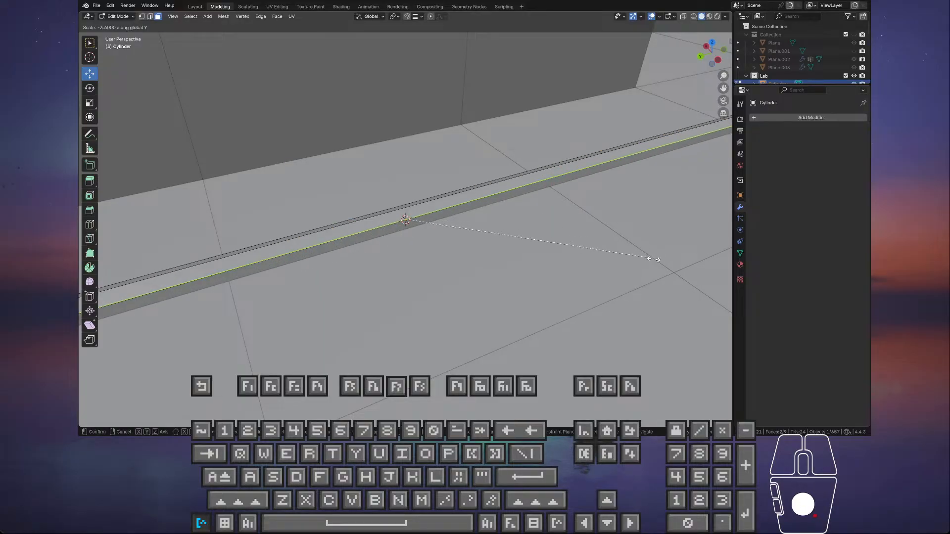
left_click(473, 216)
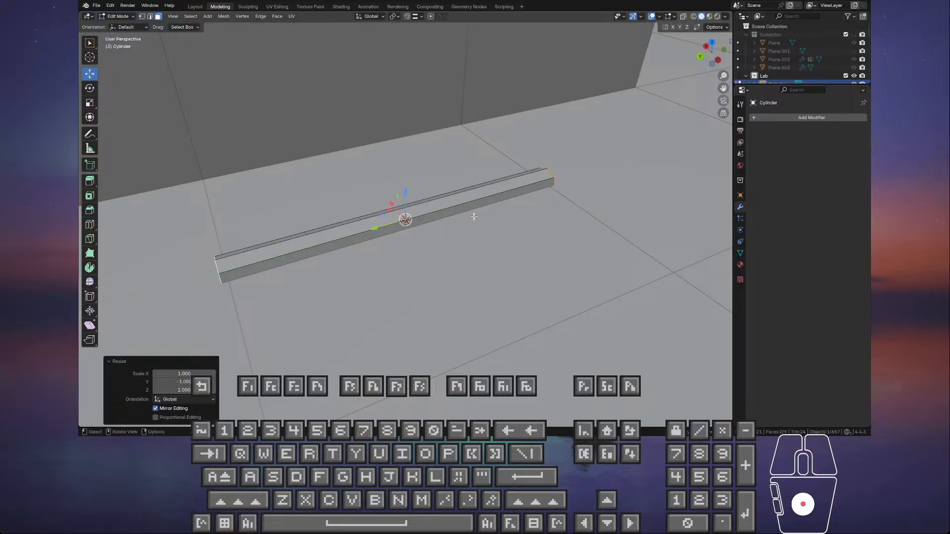
key("ctrl+z")
middle_click_drag(437, 224, 450, 223)
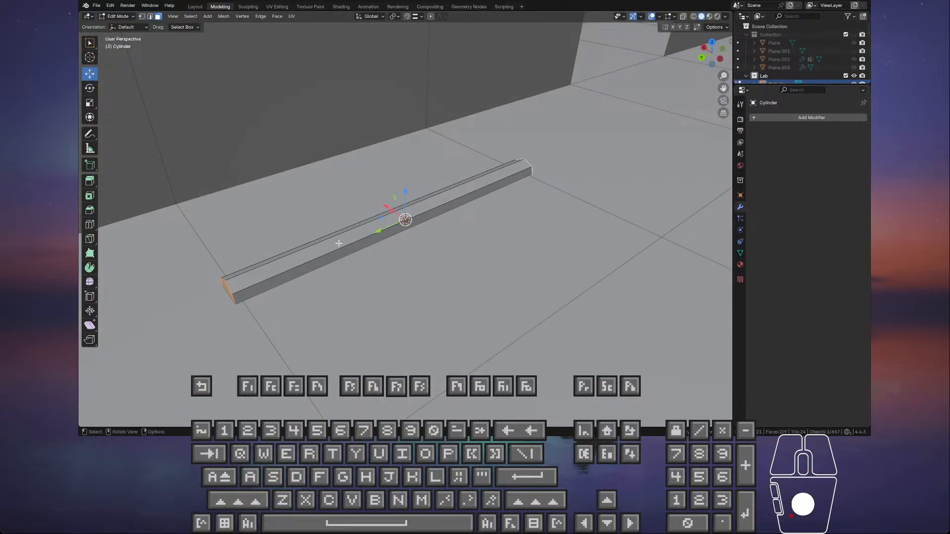
- Try scaling the whole cylinder along Y in Object Mode with incremental snapping, and undo it
left_click(270, 224)
key("Tab")
key("s")
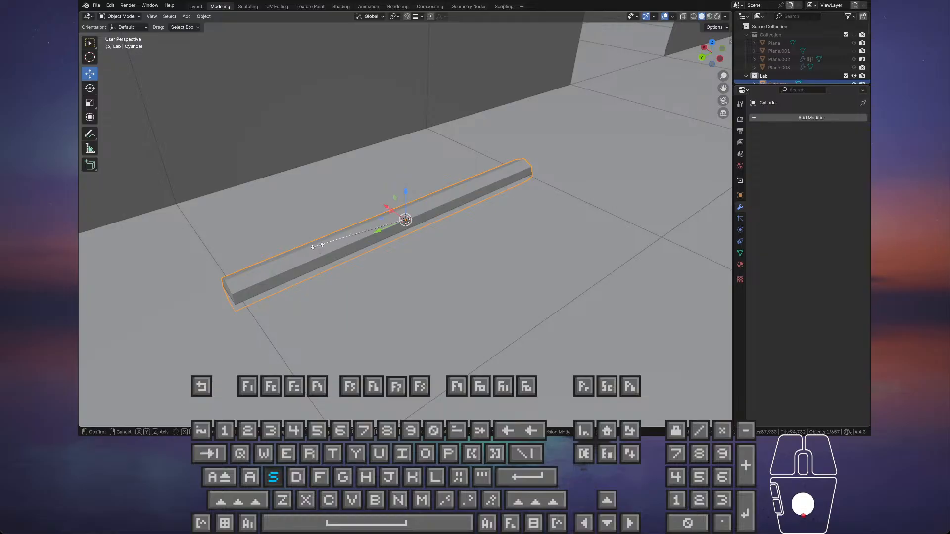
key("y")
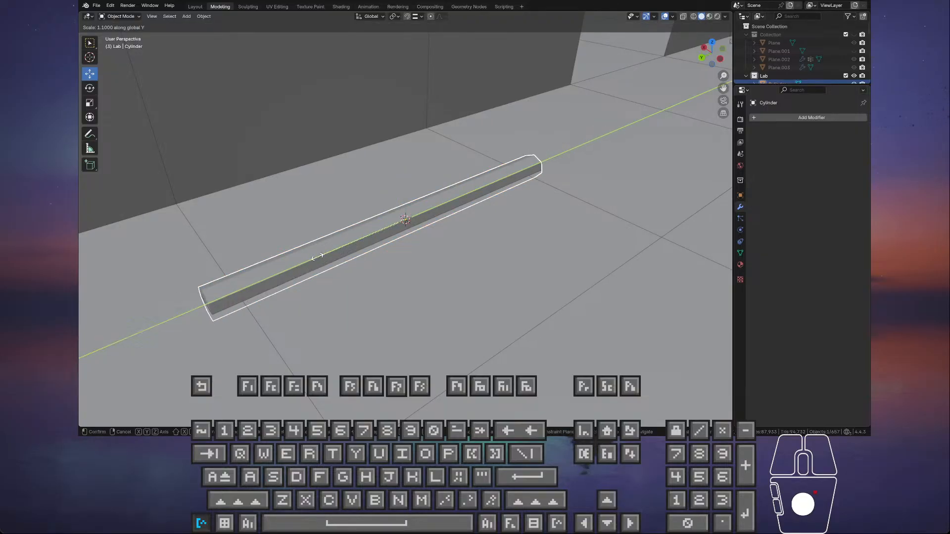
key("ctrl")
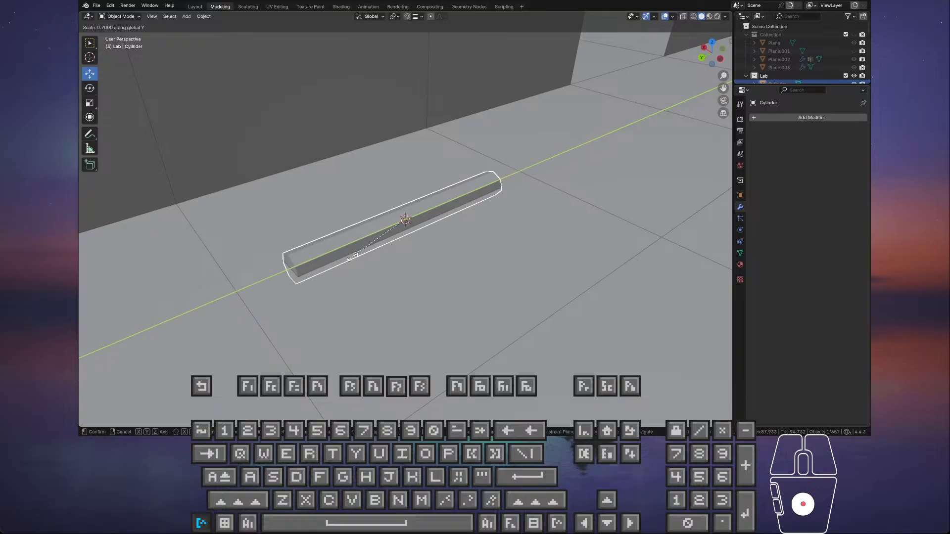
left_click(353, 256)
key("ctrl+z")
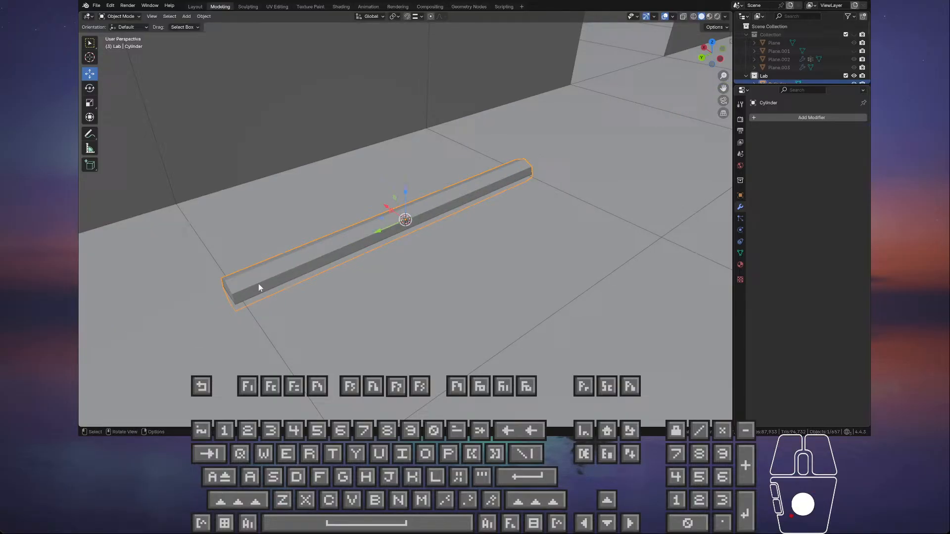
- Move the cylinder's two end faces individually along Y in Edit Mode to meet the floor's grid lines, shifting the second by 0.035 m
key("Tab")
left_click(229, 294)
left_click_drag(217, 300, 239, 296)
middle_click_drag(356, 291, 243, 295)
left_click(549, 315)
left_click_drag(534, 316, 523, 323)
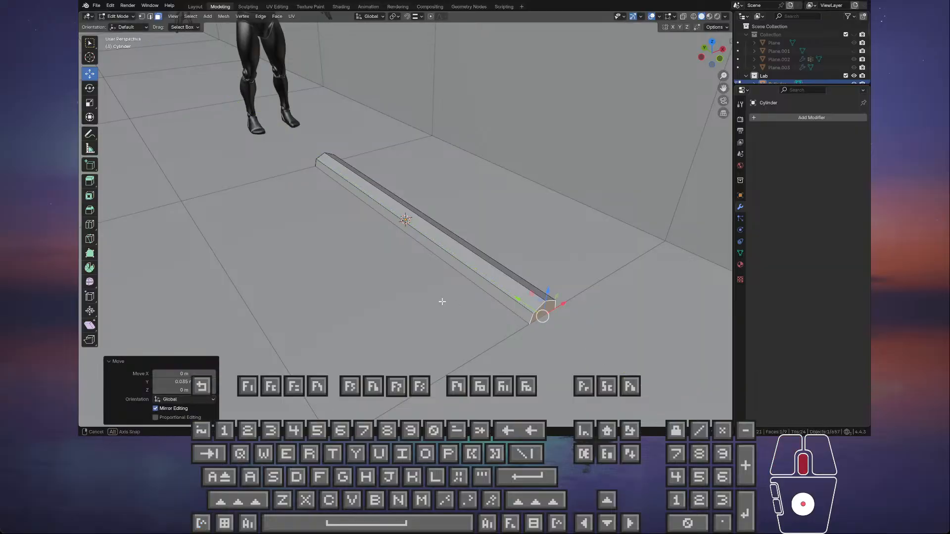
middle_click_drag(441, 301, 115, 233)
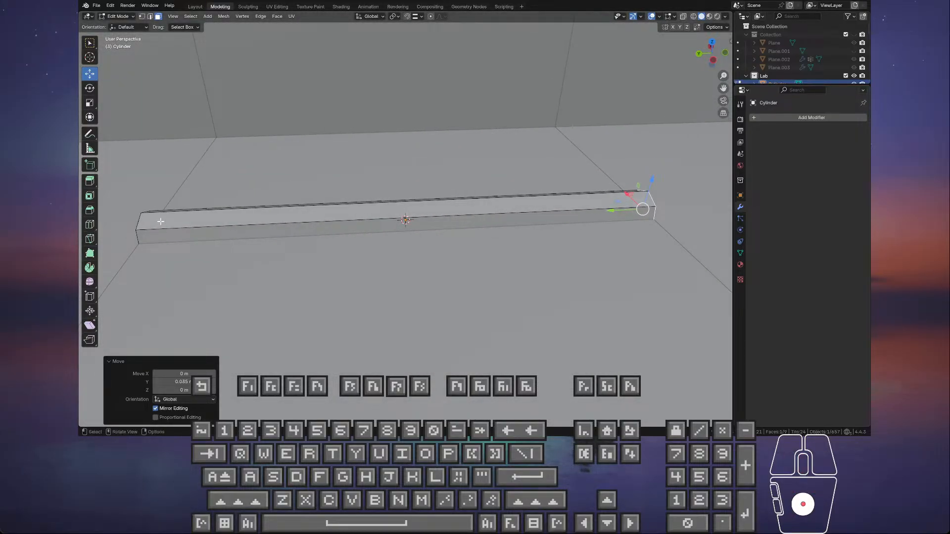
mouse_move(334, 217)
middle_mouse_down()
mouse_move(443, 199)
mouse_move(342, 210)
middle_mouse_up()
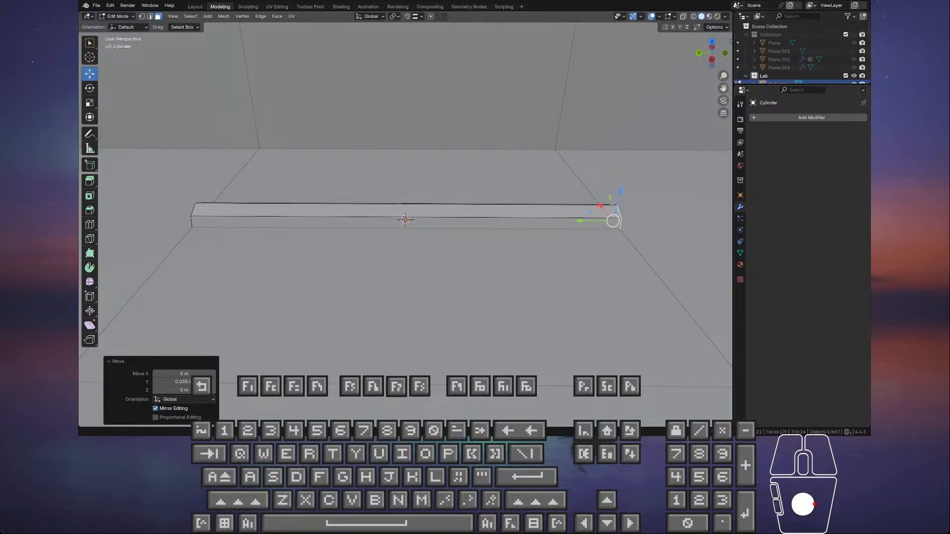
key("i")
key("s")
key("Return")
mouse_move(404, 219)
middle_mouse_down()
mouse_move(382, 208)
mouse_move(419, 212)
middle_mouse_up()
- Try raising the cylinder along Z in Object Mode, and undo the move
key("Tab")
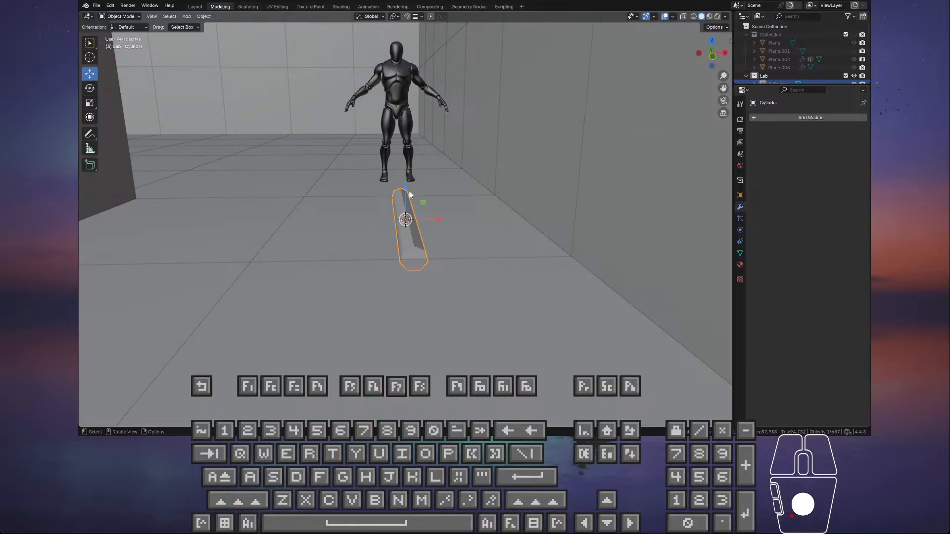
left_click_drag(405, 191, 406, 59)
middle_click_drag(391, 167, 556, 170)
key("ctrl+z")
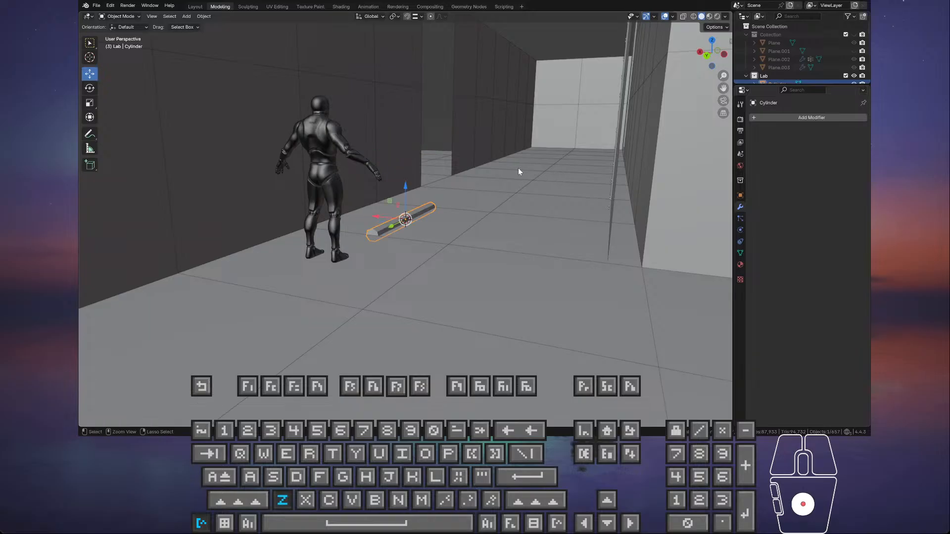
middle_click_drag(488, 195, 436, 213)
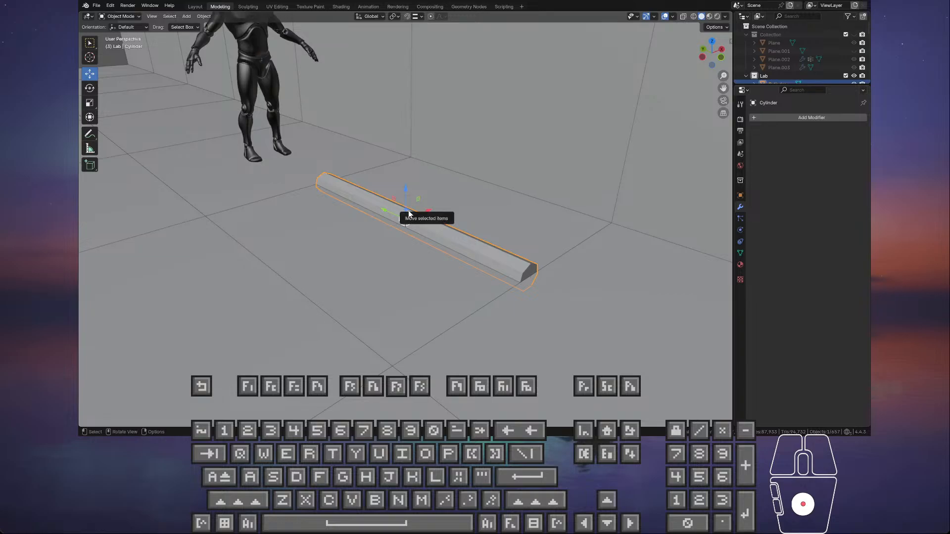
- Isolate the cylinder in Local View and activate the Loop Cut tool in Edit Mode
key("KP_Divide")
middle_click_drag(409, 213, 463, 240)
key("Tab")
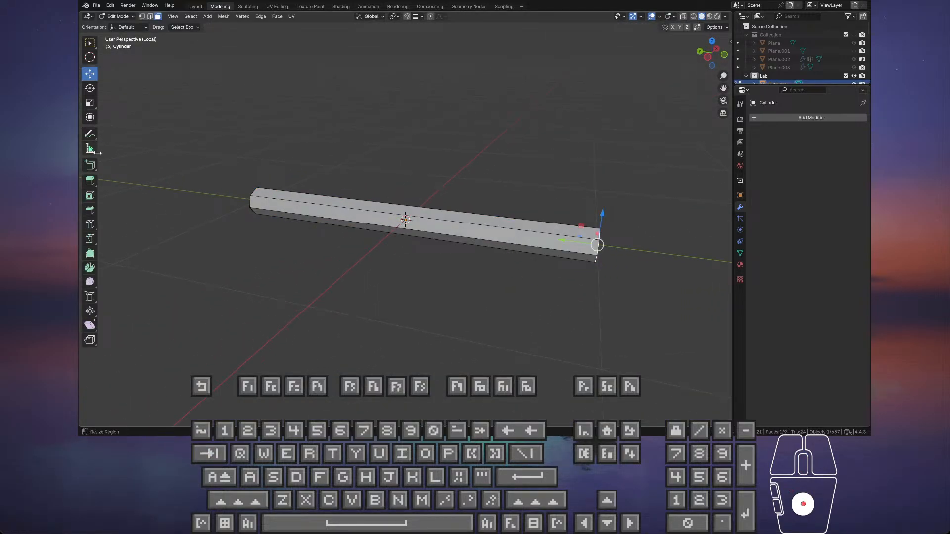
left_click(91, 226)
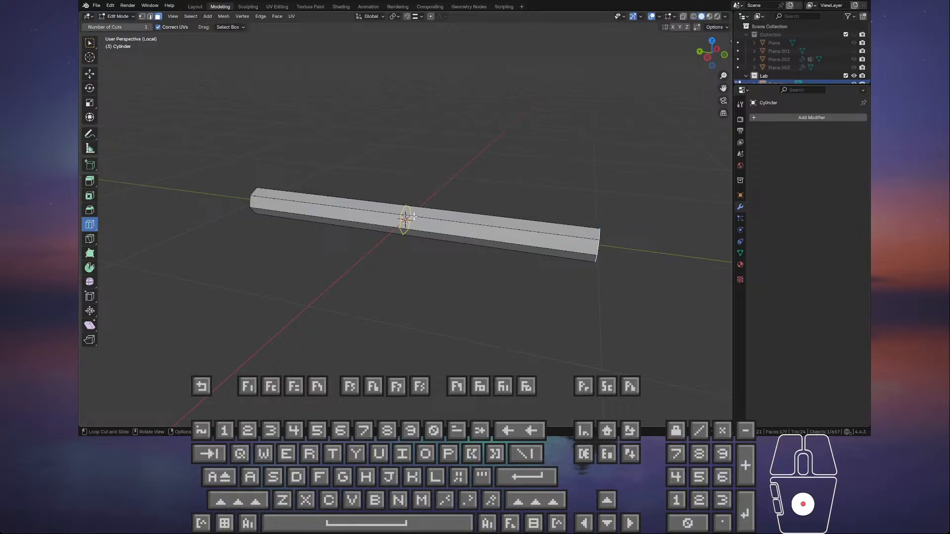
- Try a single loop cut across the middle of the cylinder, and undo it
left_click(413, 216)
scroll(641, 350, "up", 2)
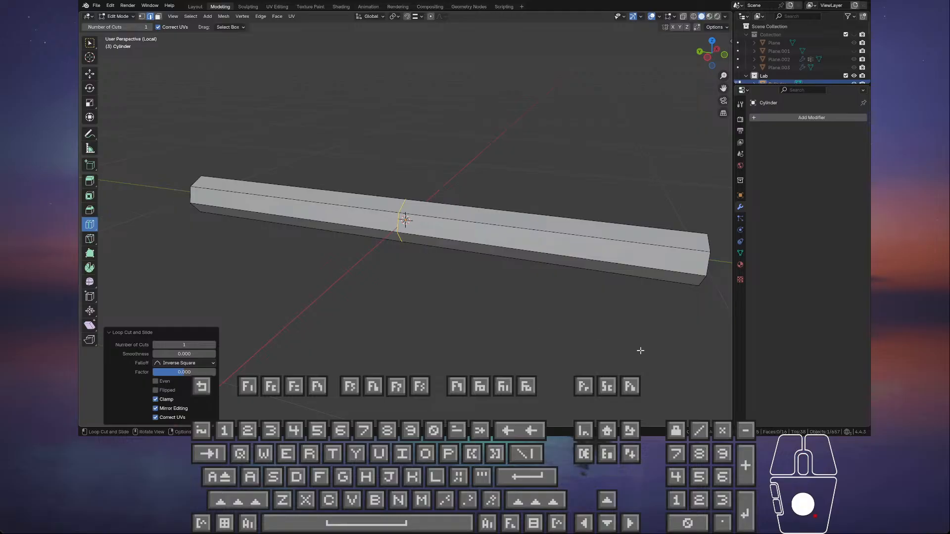
left_click(213, 344)
key("ctrl+z")
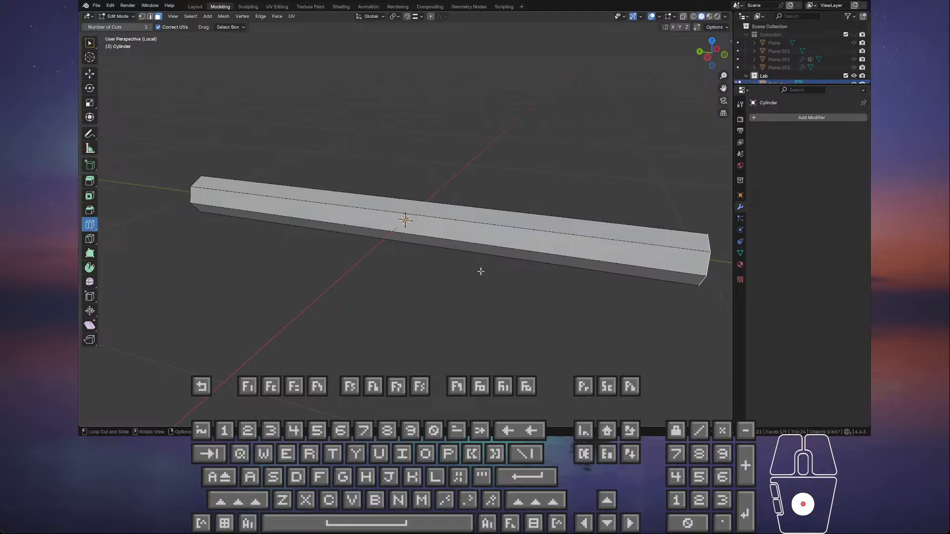
- Add a loop cut near the cylinder's -Y end, trying a factor of -0.95 and settling on -0.98
scroll(460, 247, "down", 2)
left_click_drag(406, 219, 575, 238)
left_click(184, 371)
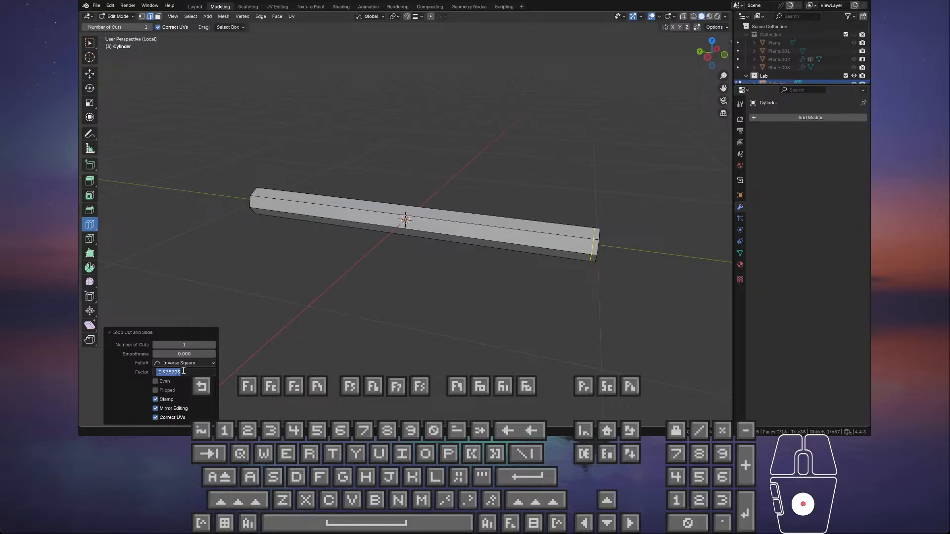
left_click_drag(183, 371, 168, 374)
type("5")
key("Return")
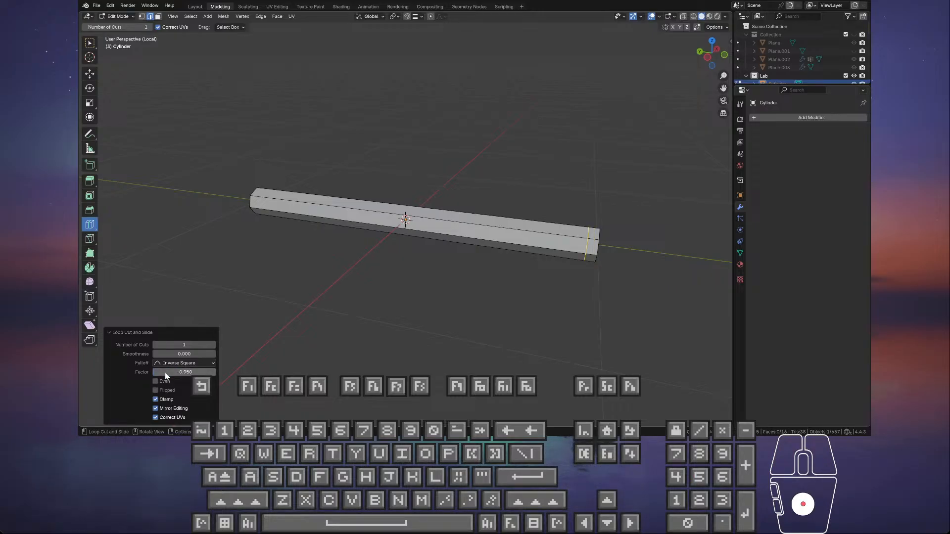
left_click(174, 372)
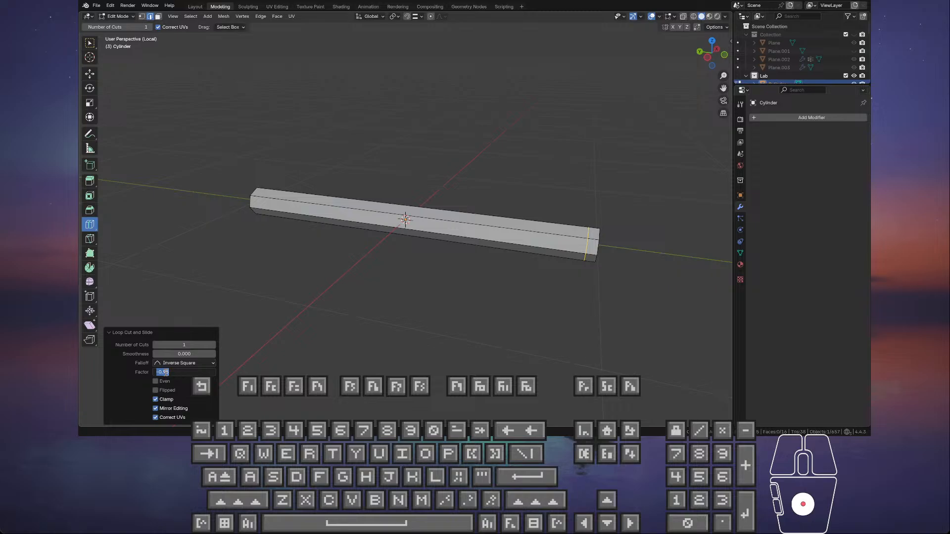
left_click_drag(167, 372, 172, 373)
type("8")
key("Return")
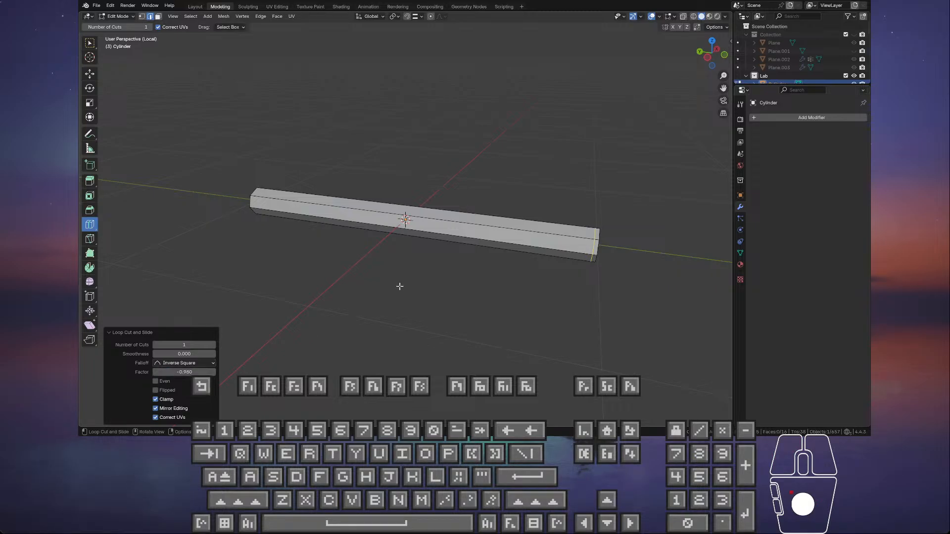
- Add a second loop cut near the cylinder's +Y end and set its factor to 0.98
middle_click_drag(399, 285, 373, 252)
left_click_drag(361, 222, 177, 214)
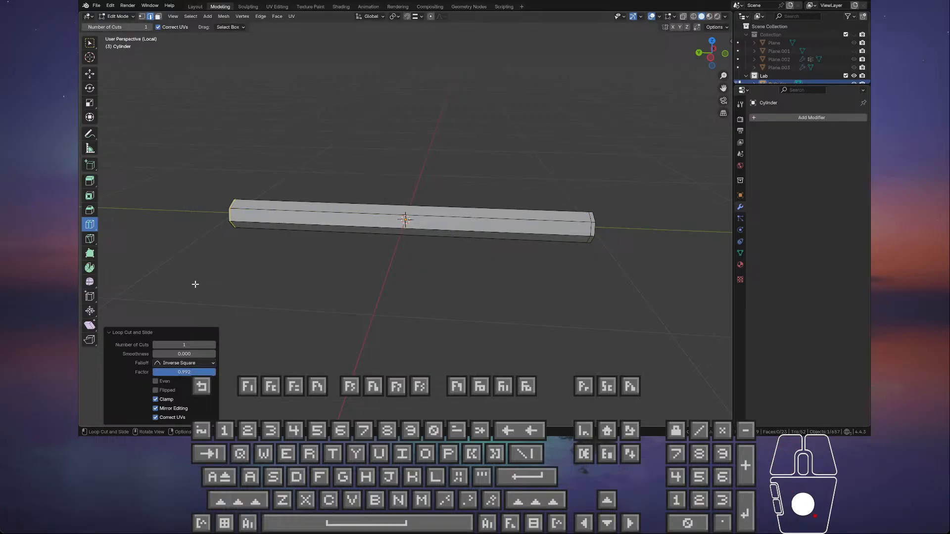
double_click(189, 372)
left_click_drag(190, 372, 162, 373)
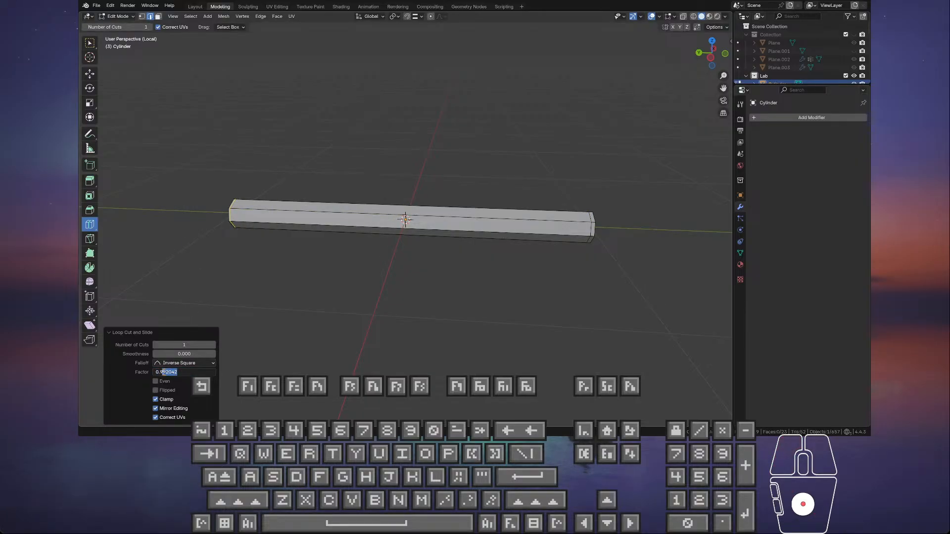
type("8")
key("Return")
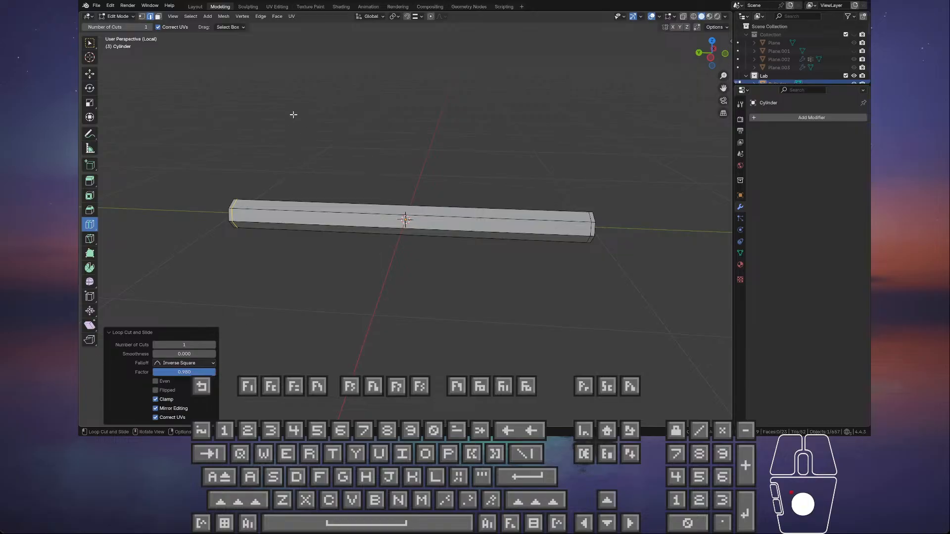
- Switch to the Move tool and face selection at the cylinder's +Y end, with nothing selected
left_click(89, 73)
scroll(240, 213, "down", 1)
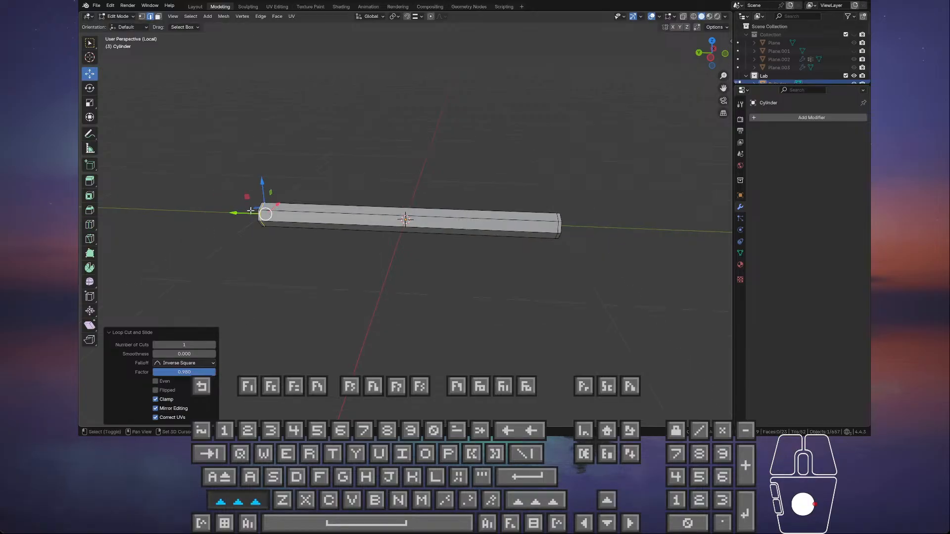
middle_click_drag(292, 222, 390, 210, "shift")
scroll(390, 210, "up", 4)
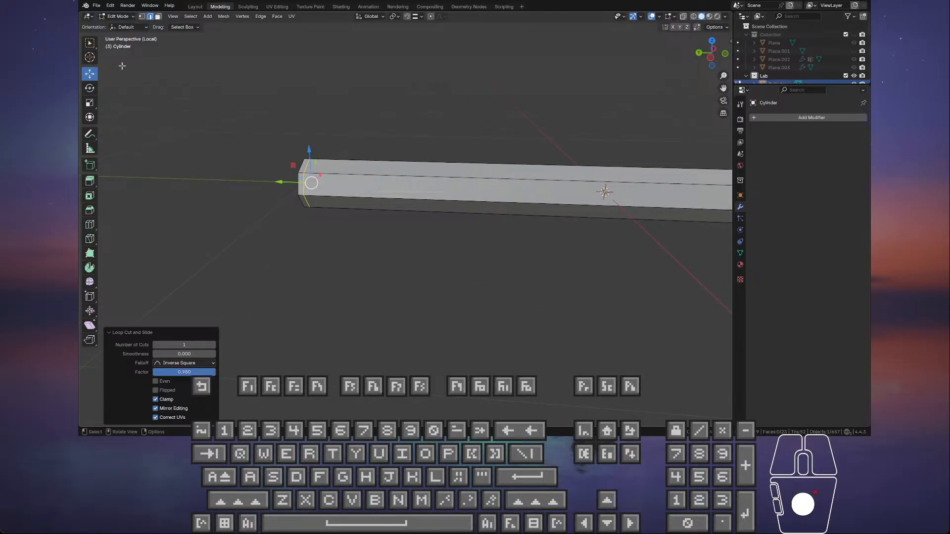
key("alt+a")
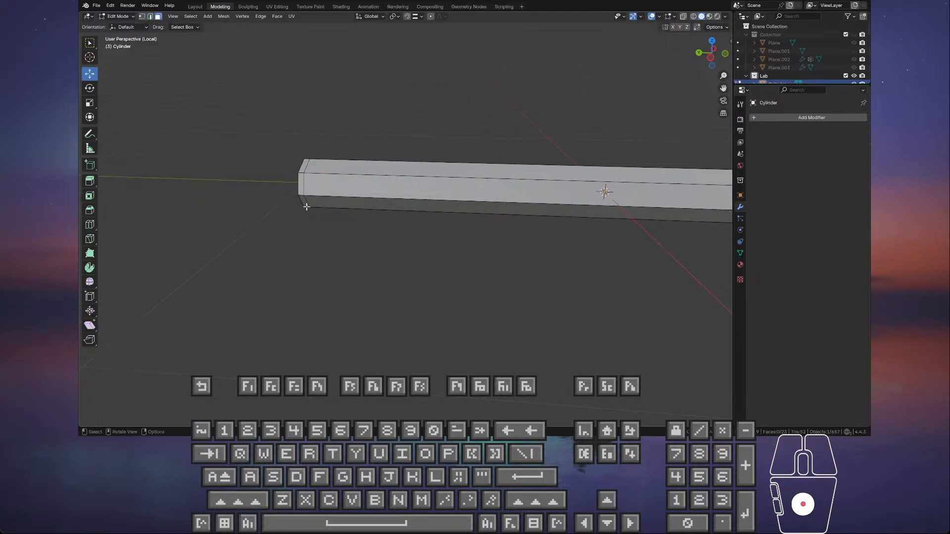
- Try selecting the narrow band of faces around the +Y end with loop and shortest-path selection
left_click(302, 179, "ctrl+alt")
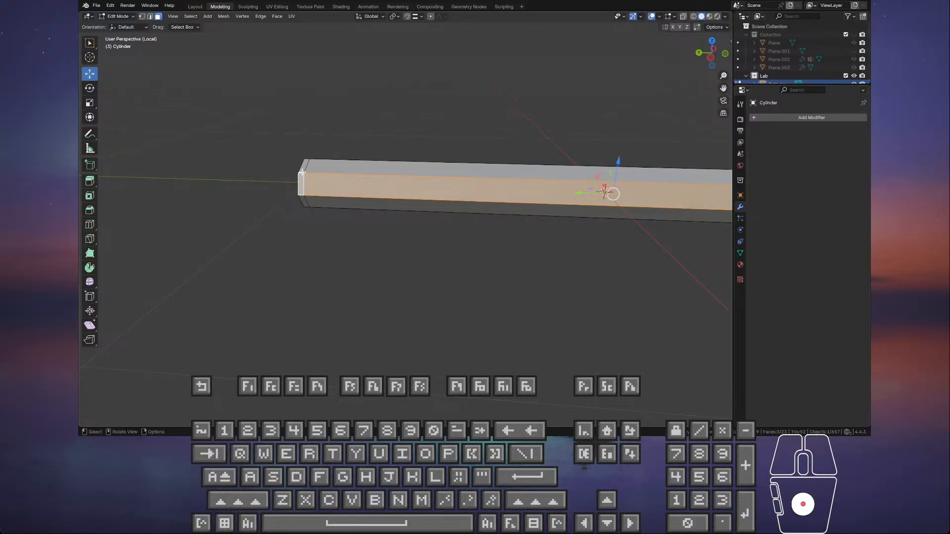
left_click(303, 165)
left_click(301, 183, "ctrl")
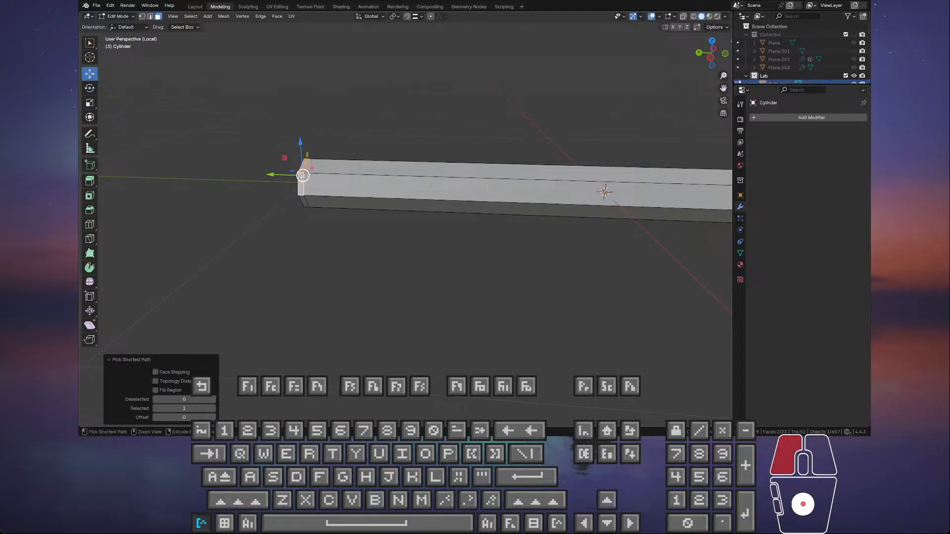
left_click(301, 183, "ctrl")
left_click(306, 171, "alt")
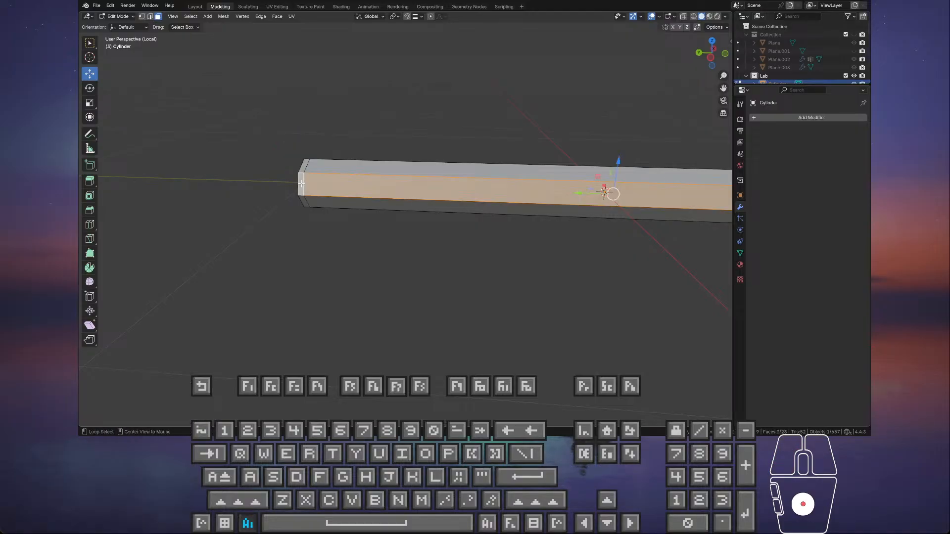
middle_click_drag(400, 192, 296, 191)
left_click(425, 179, "alt")
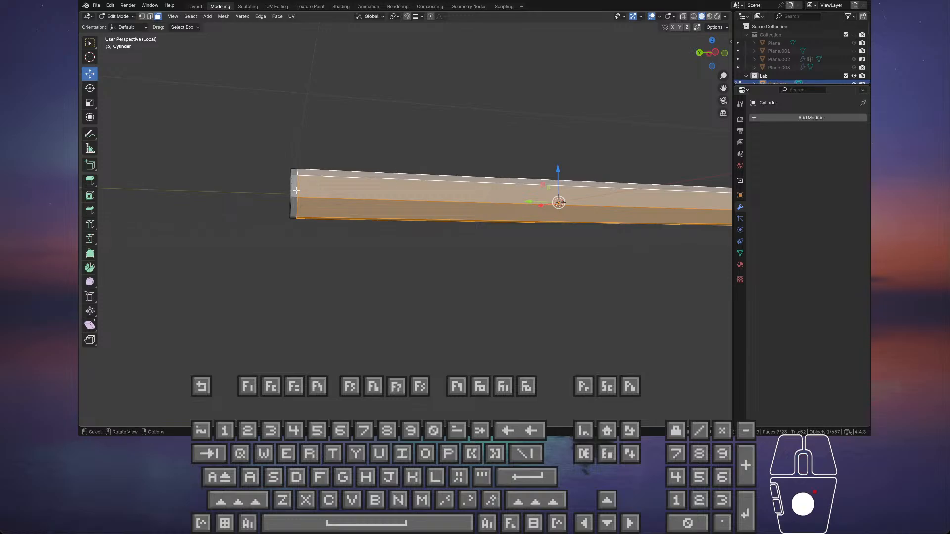
left_click(293, 186)
left_click(295, 207, "alt")
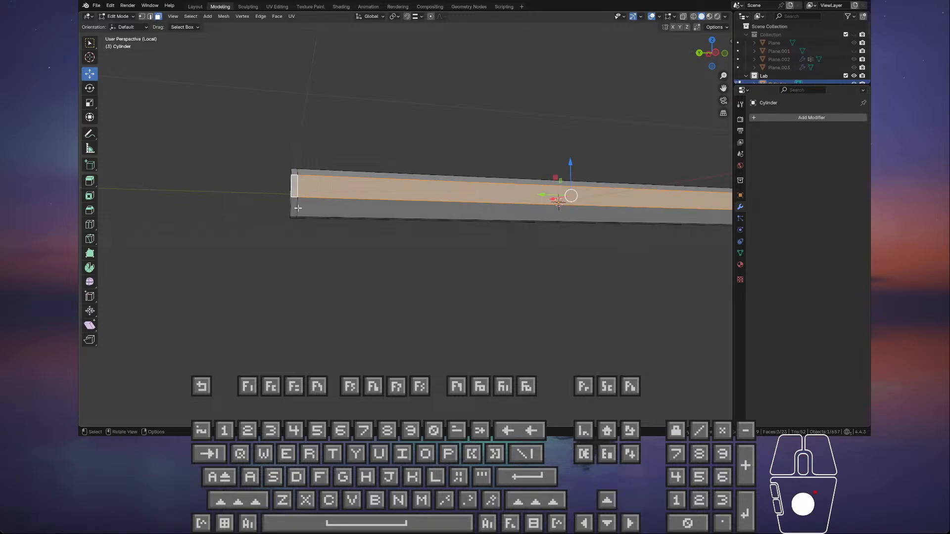
- Select the seven narrow side faces around the cylinder's +Y end one after another
left_click(296, 207)
middle_click_drag(296, 207, 435, 203)
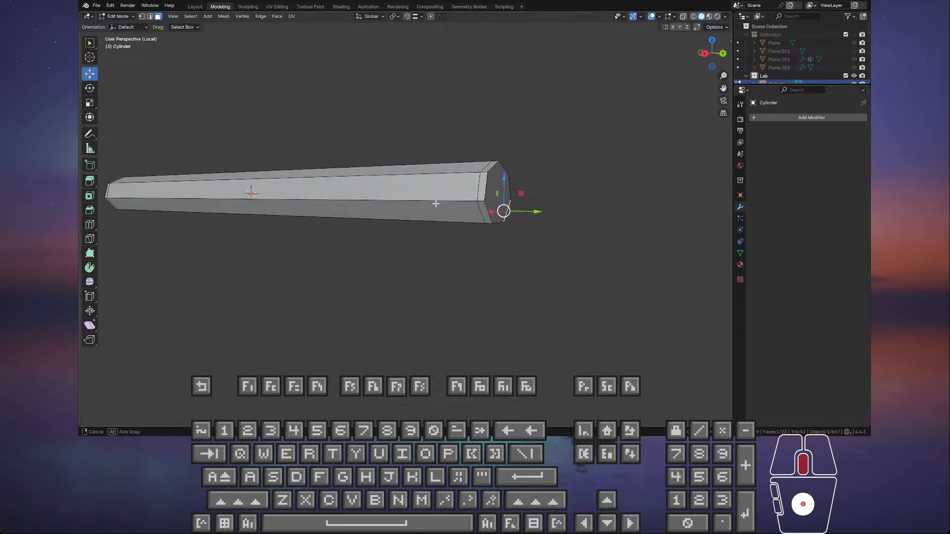
left_click(490, 188, "ctrl")
middle_click_drag(490, 188, 299, 244)
left_click(318, 254, "shift")
left_click(349, 254, "shift")
left_click(375, 267, "shift")
- Add the seven narrow side faces around the cylinder's -Y end to the selection
left_click(456, 218, "shift")
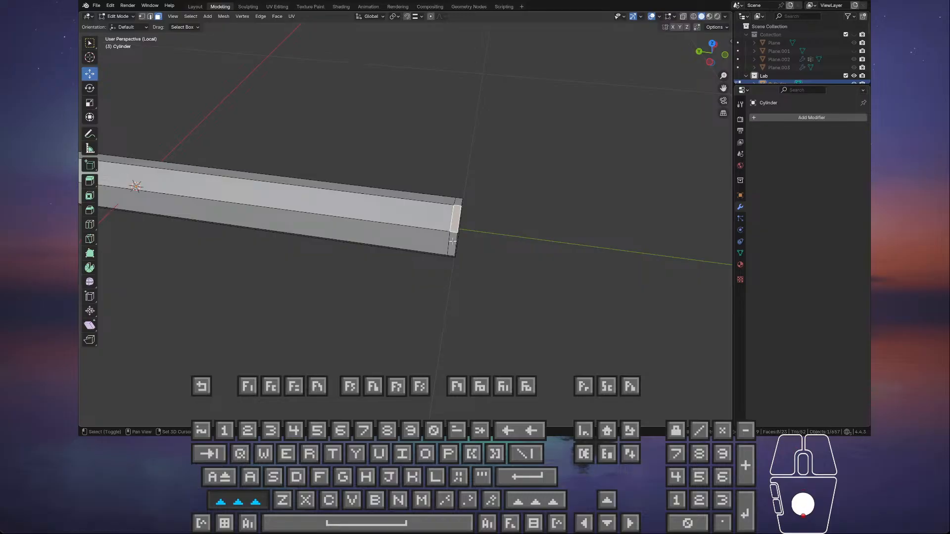
left_click(452, 244, "shift")
left_click(463, 202, "shift")
middle_click_drag(463, 202, 328, 152)
left_click(342, 199, "ctrl")
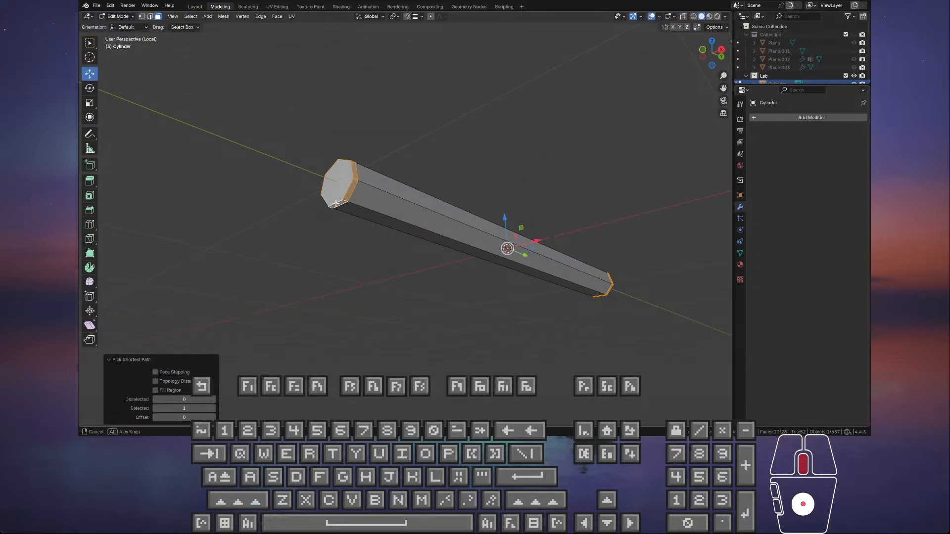
middle_click_drag(343, 199, 438, 222)
left_click(413, 189, "shift")
middle_click_drag(413, 189, 378, 255)
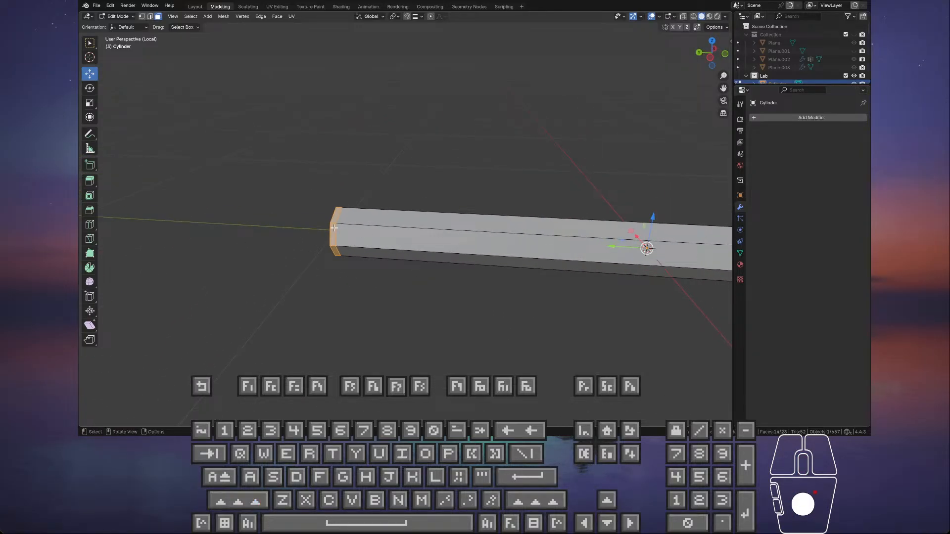
middle_click_drag(359, 217, 388, 247)
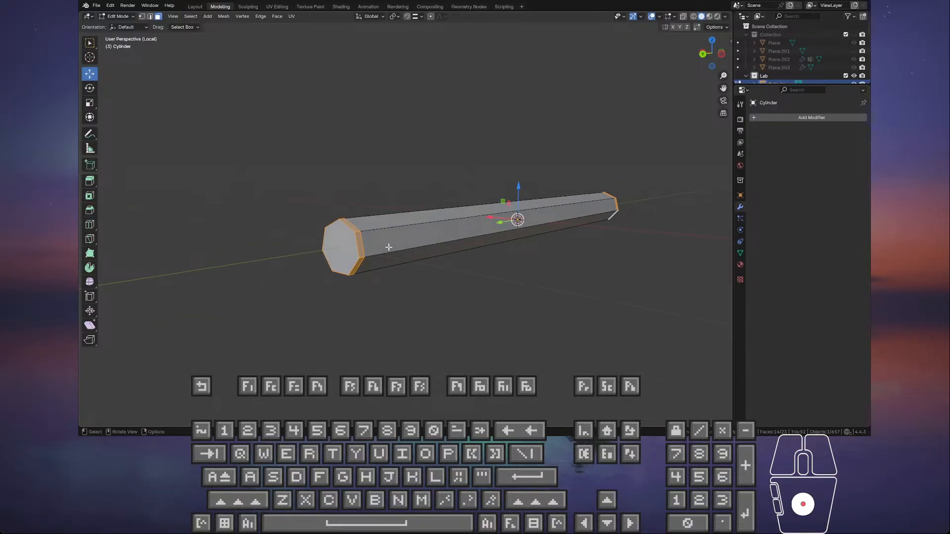
- Try extruding the two selected end bands along Z, and undo the extrusion
key("e")
key("z")
left_click(423, 183)
key("ctrl+z")
- Extrude both selected end bands of the pipe along their normals with an offset of 0.025 m
right_click(375, 236)
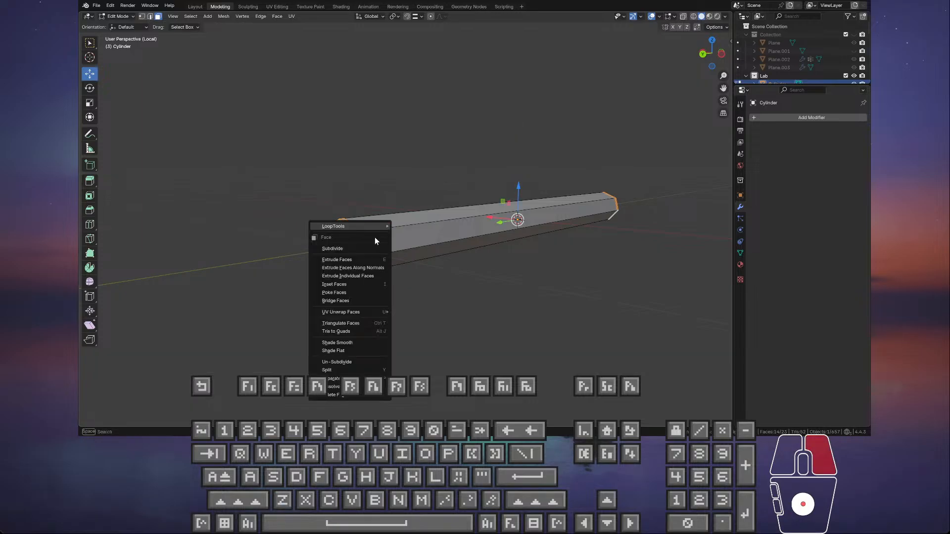
left_click(372, 273)
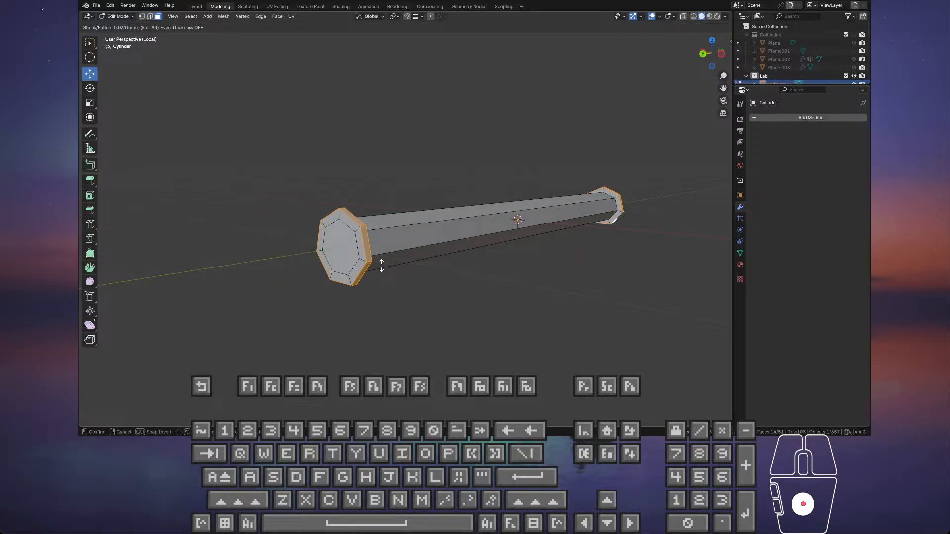
left_click(381, 266)
left_click(183, 391)
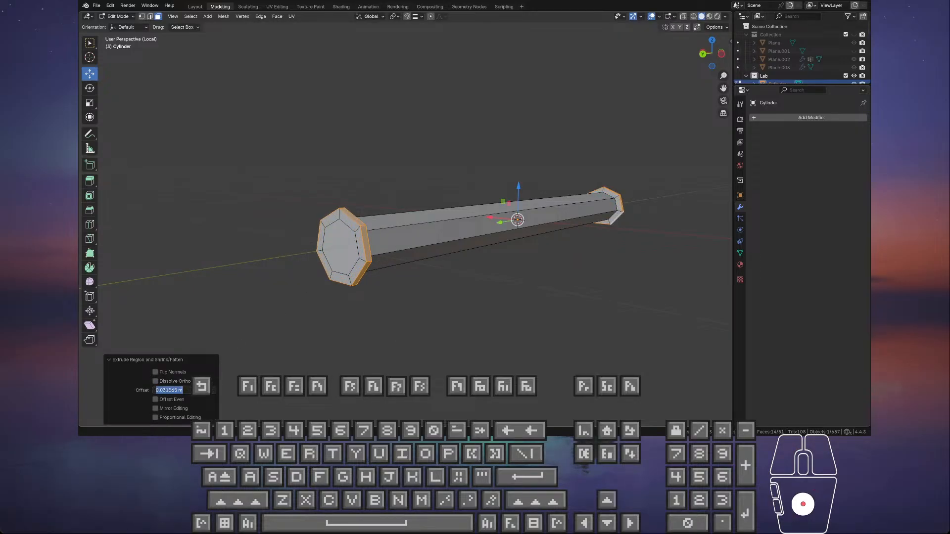
left_click_drag(183, 391, 161, 390)
type("25")
key("Return")
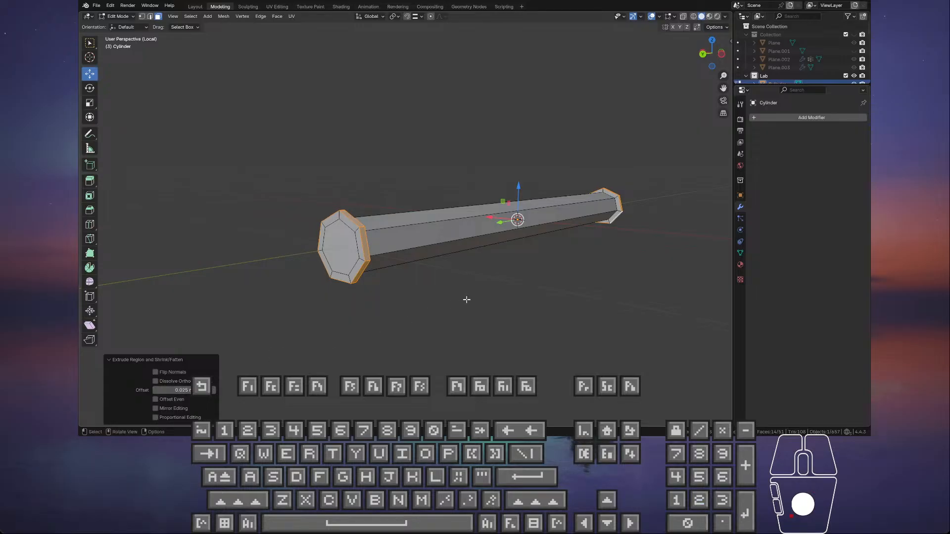
- Try an offset of 0.05 m for the end-band extrusion
middle_click_drag(461, 300, 342, 297)
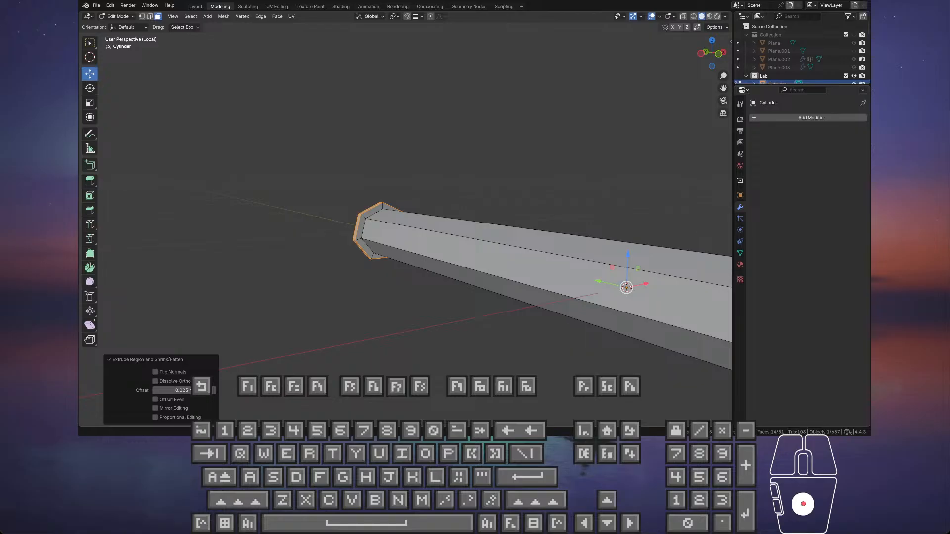
left_click(166, 390)
key("Return")
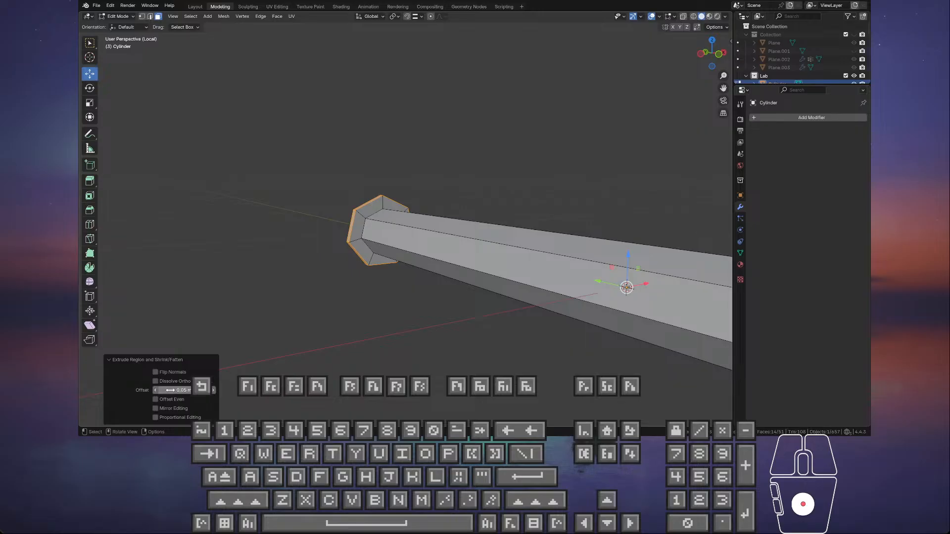
scroll(426, 256, "down", 5)
middle_click_drag(426, 256, 552, 255)
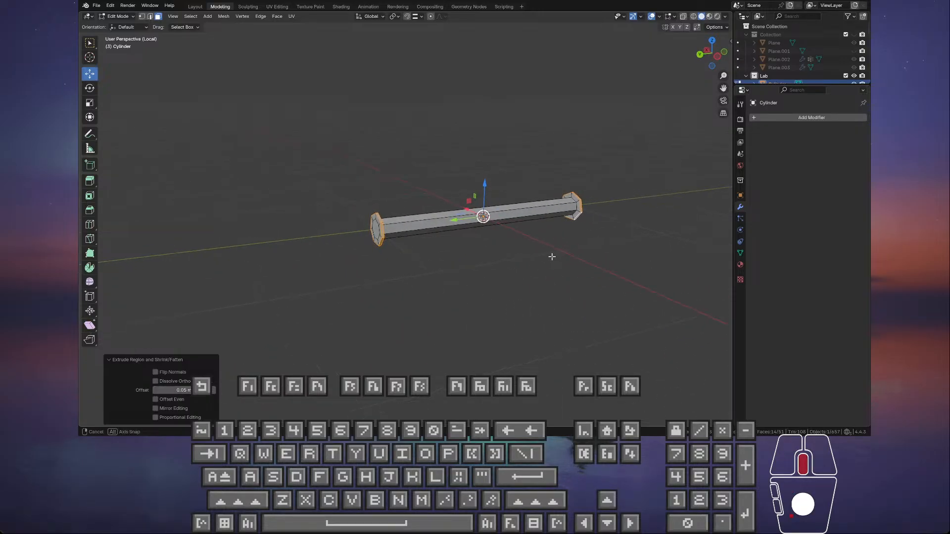
- Set the end-band extrusion offset to 0.04 m and return to Object Mode
scroll(551, 256, "up", 6)
left_click(181, 390)
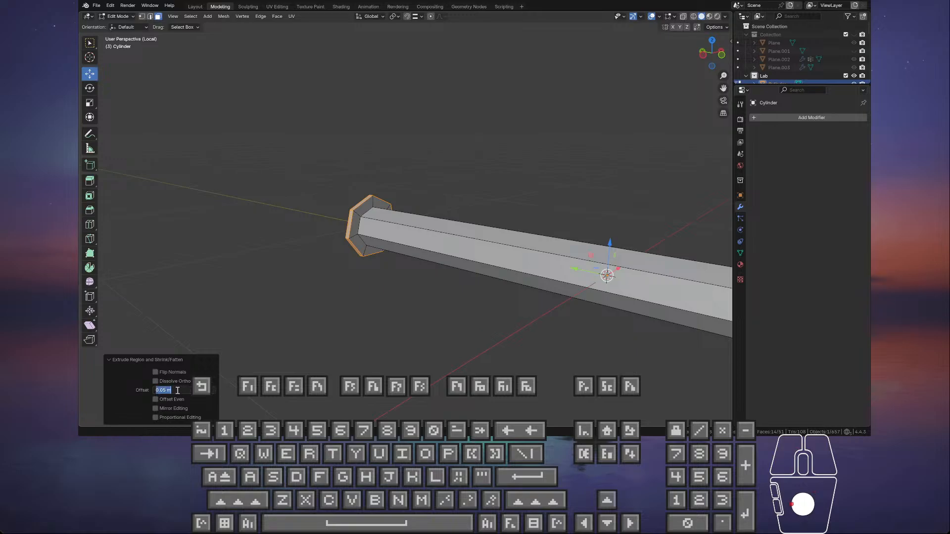
type("4")
key("Return")
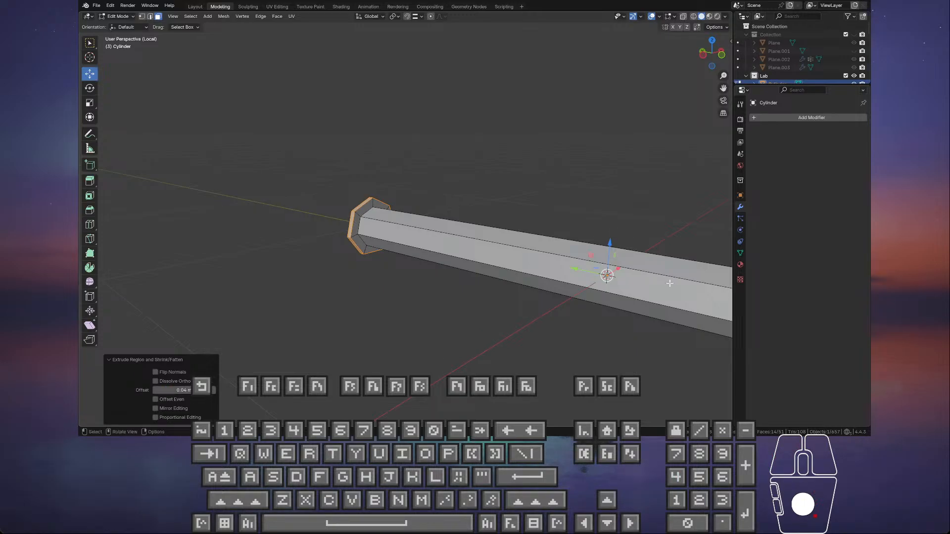
middle_click_drag(402, 271, 410, 272)
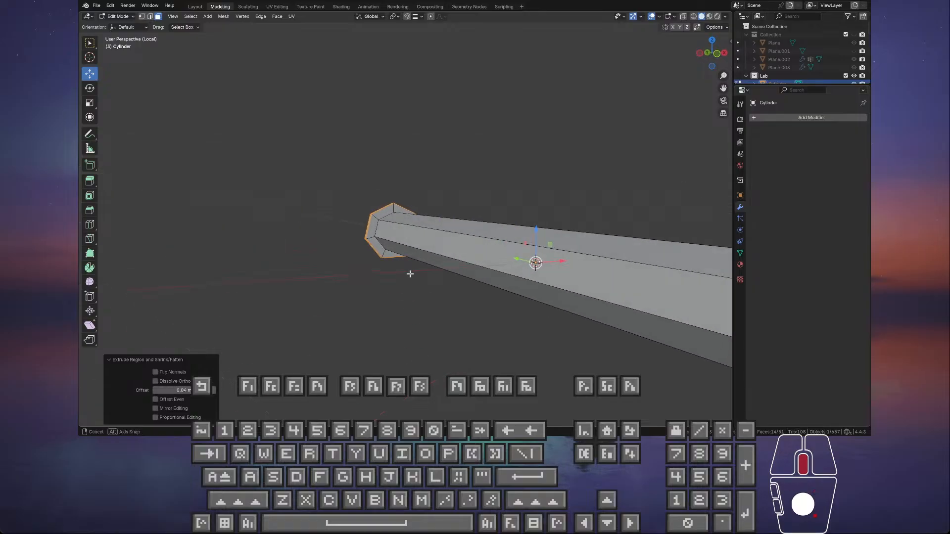
key("Tab")
scroll(379, 232, "up", 5)
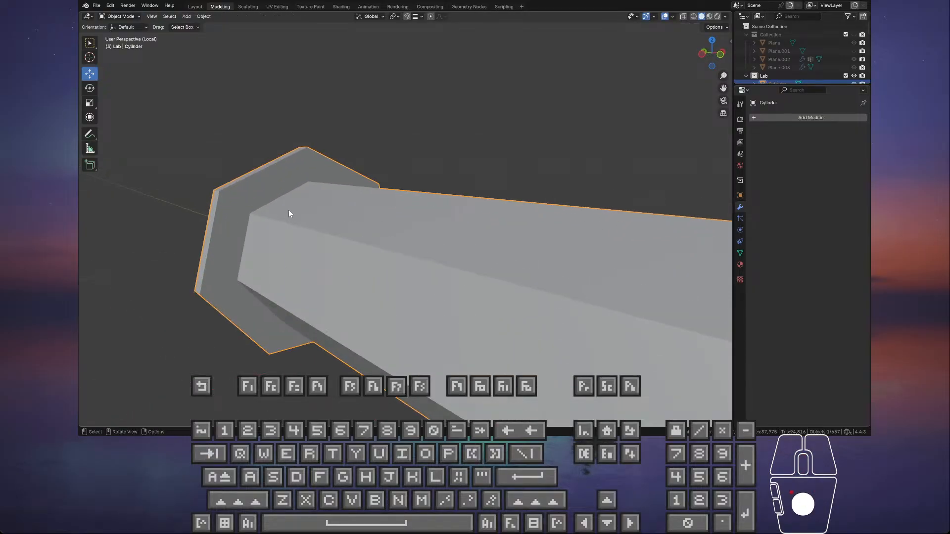
- Mark the inner edge loop where the shaft meets the +Y flange as sharp
key("Tab")
left_click(151, 17)
left_click(276, 199)
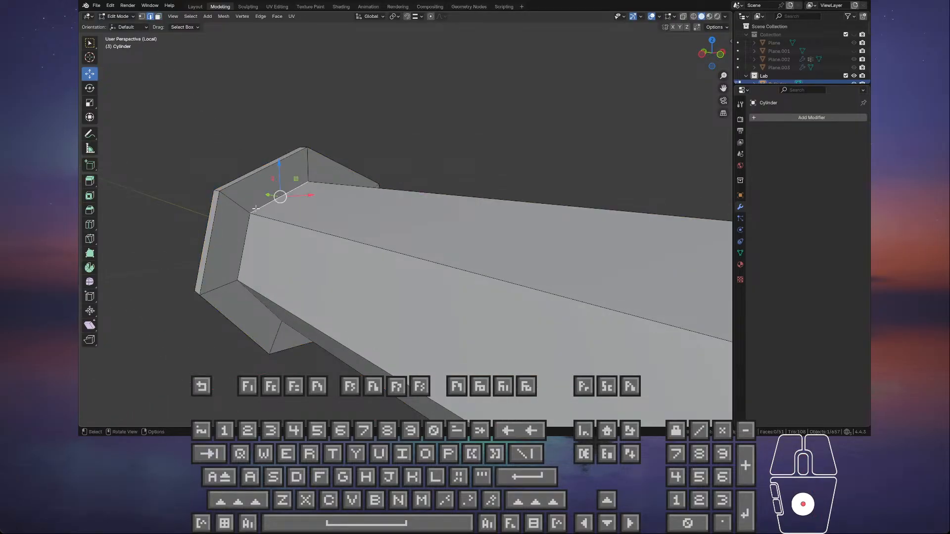
left_click(252, 226, "alt")
scroll(310, 239, "down", 2)
right_click(311, 240)
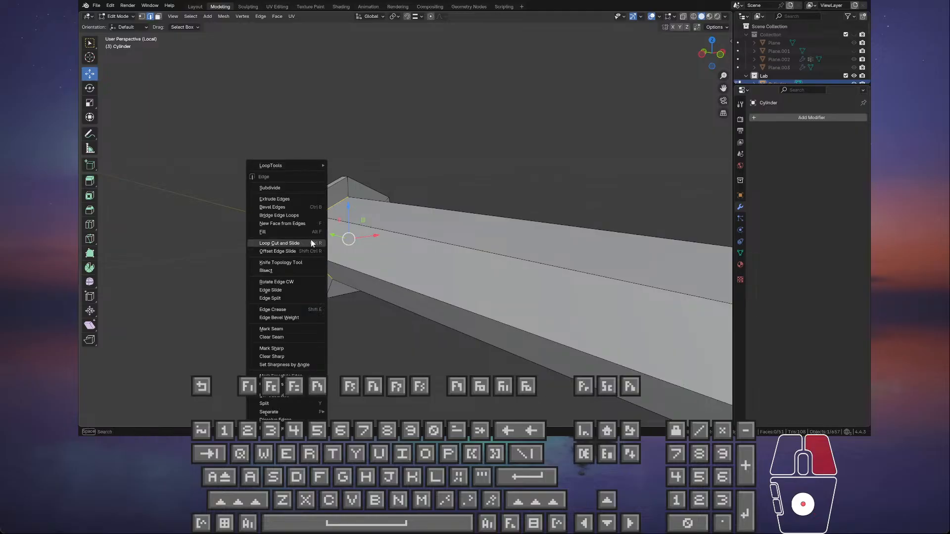
left_click(289, 349)
- Mark the inner edge loop where the shaft meets the -Y flange as sharp
middle_click_drag(319, 345, 477, 330)
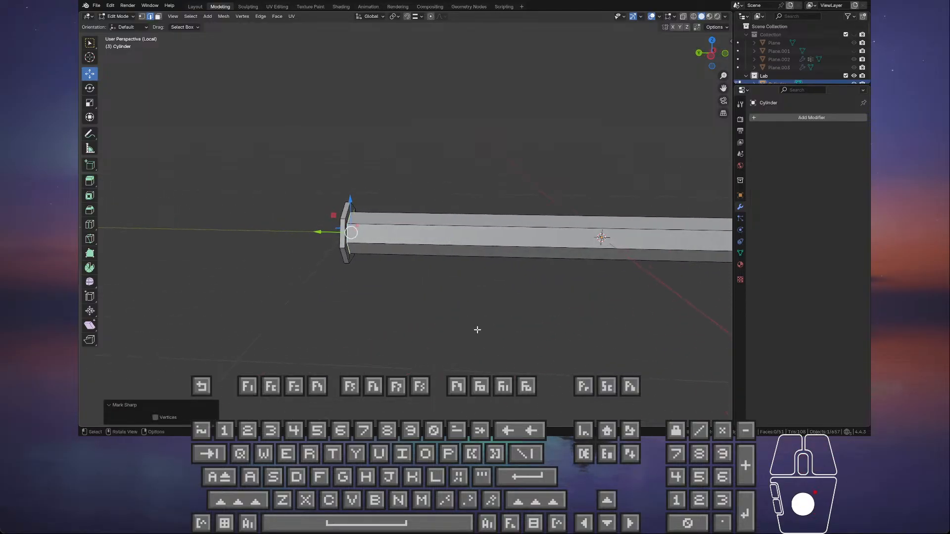
middle_click_drag(535, 269, 505, 231)
left_click(506, 233, "alt")
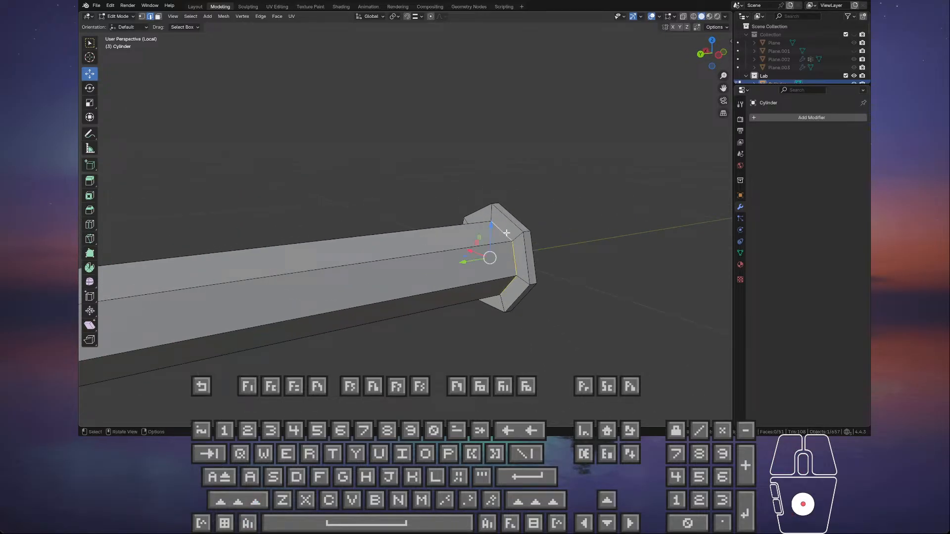
right_click(507, 232)
left_click(506, 232)
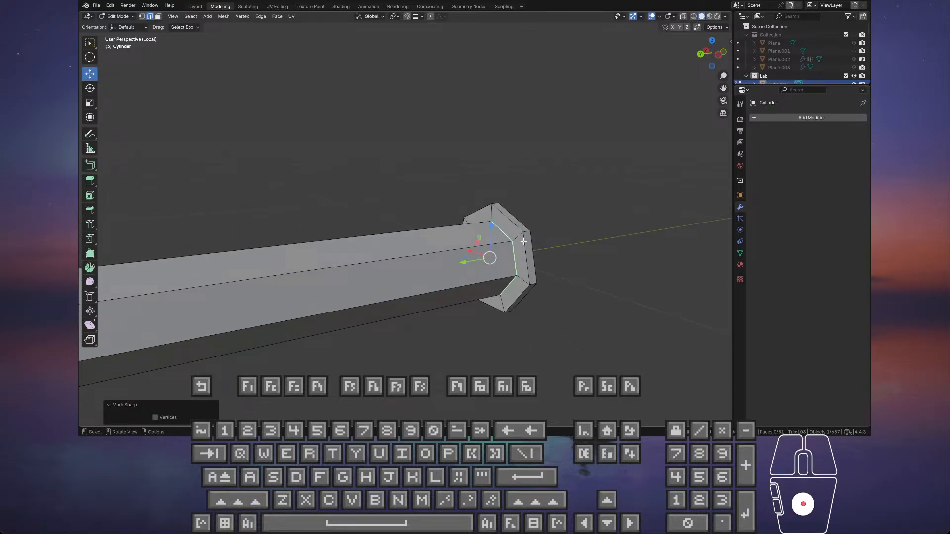
- Select both outer rim edge loops of the -Y flange and mark them as sharp
left_click(524, 241, "alt")
left_click(531, 241, "alt+shift")
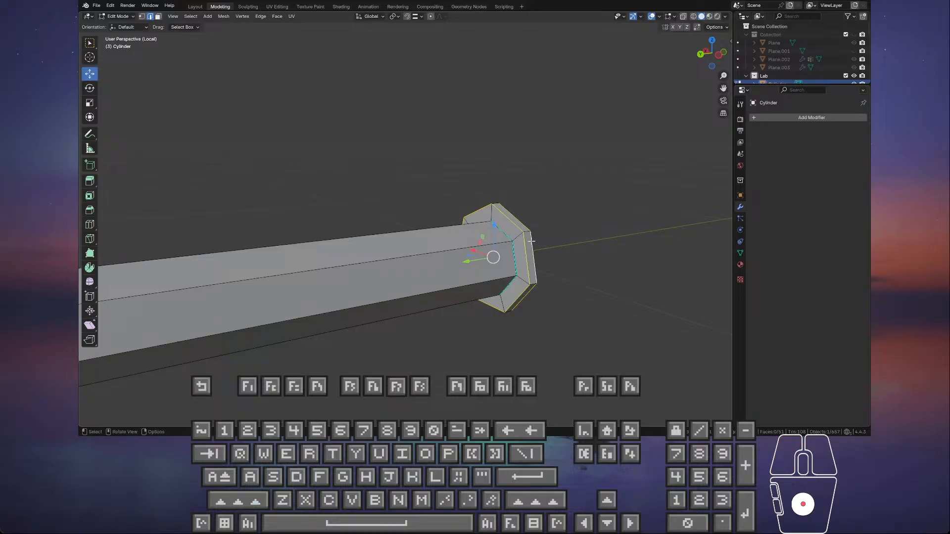
middle_click_drag(531, 241, 294, 255)
right_click(460, 229)
left_click(456, 228)
- Select both outer rim edge loops of the +Y flange and mark them as sharp
left_click(290, 252)
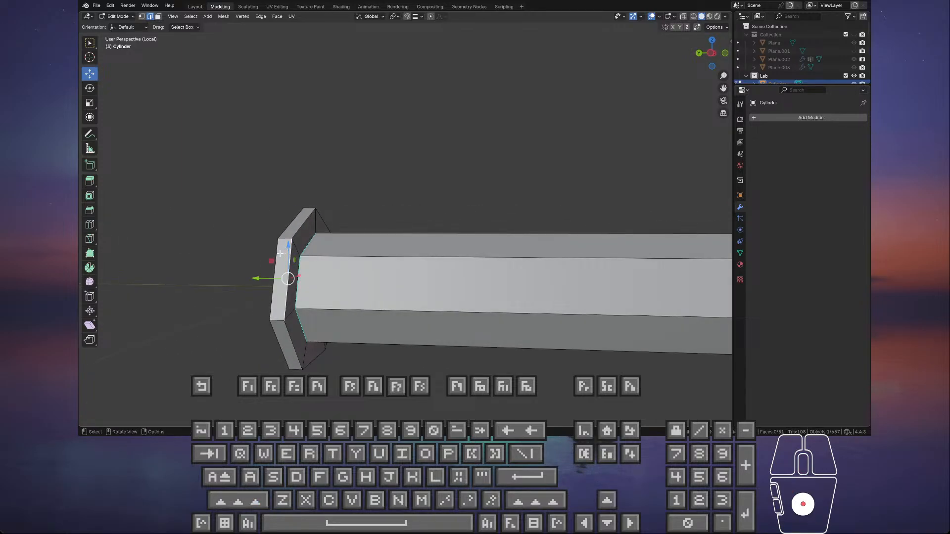
left_click(299, 232, "alt")
left_click(287, 231, "alt+shift")
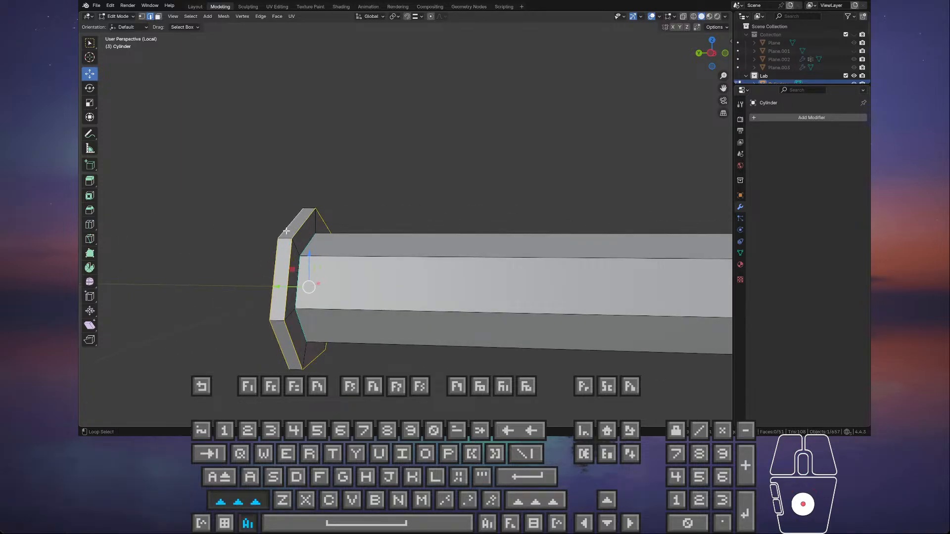
right_click(286, 230)
left_click(286, 231)
- Apply Shade Smooth to the whole pipe in Object Mode, keeping its sharp edges
key("Tab")
right_click(363, 252)
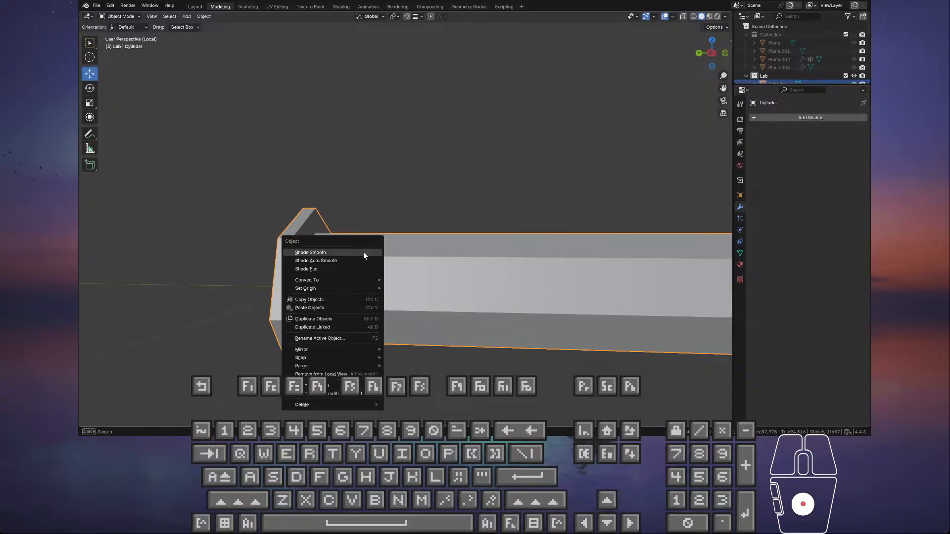
left_click(363, 251)
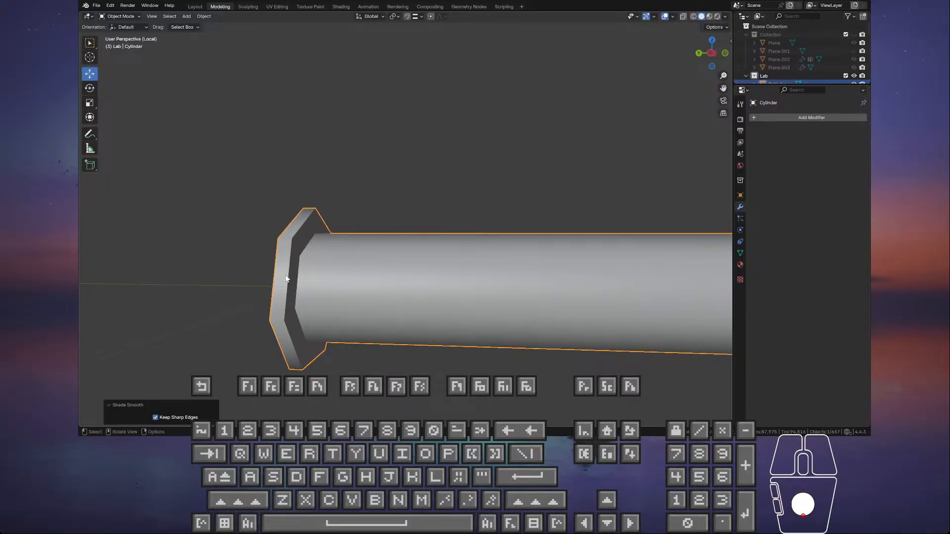
middle_click_drag(312, 221, 361, 269)
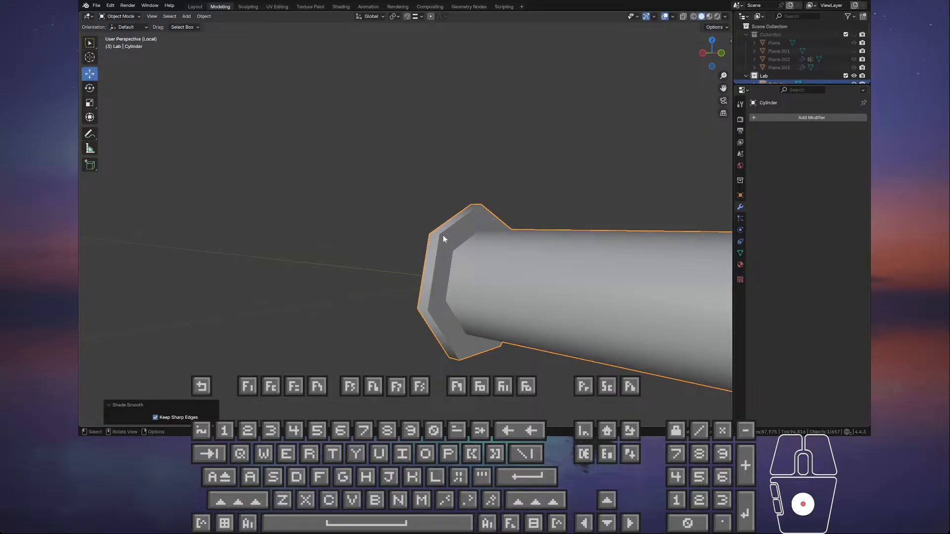
key("ctrl+z")
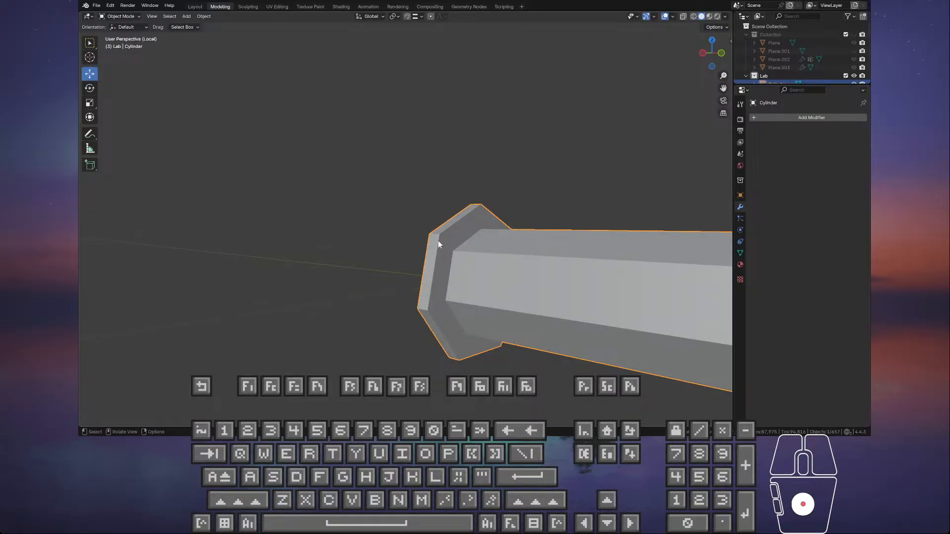
right_click(438, 244)
left_click(439, 242)
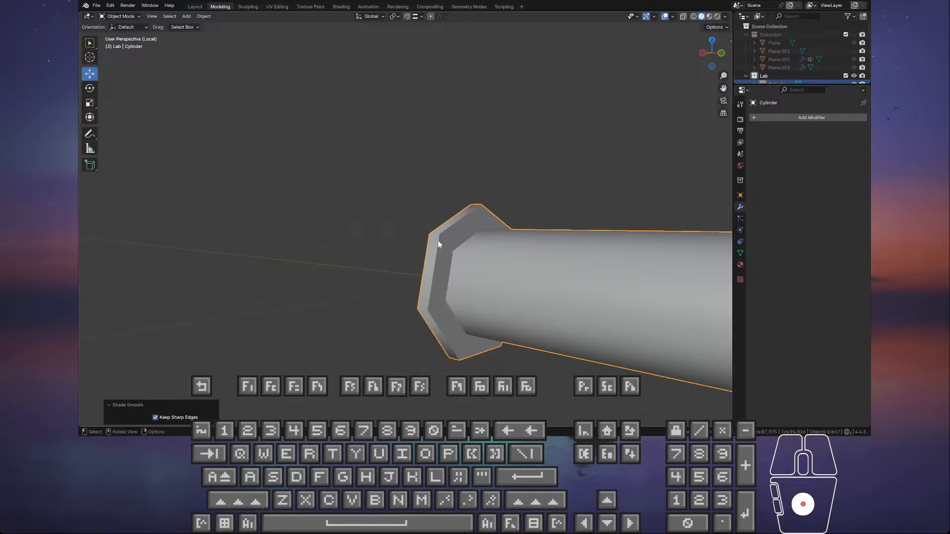
- Try clearing the sharp marking from the +Y flange's inward-facing rim loop, and undo it
key("Tab")
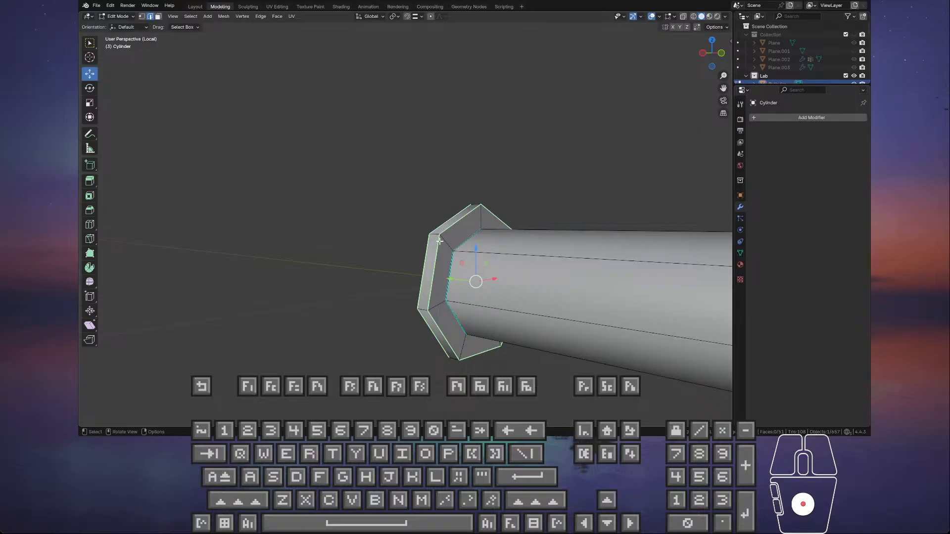
left_click(439, 243, "alt")
right_click(438, 242)
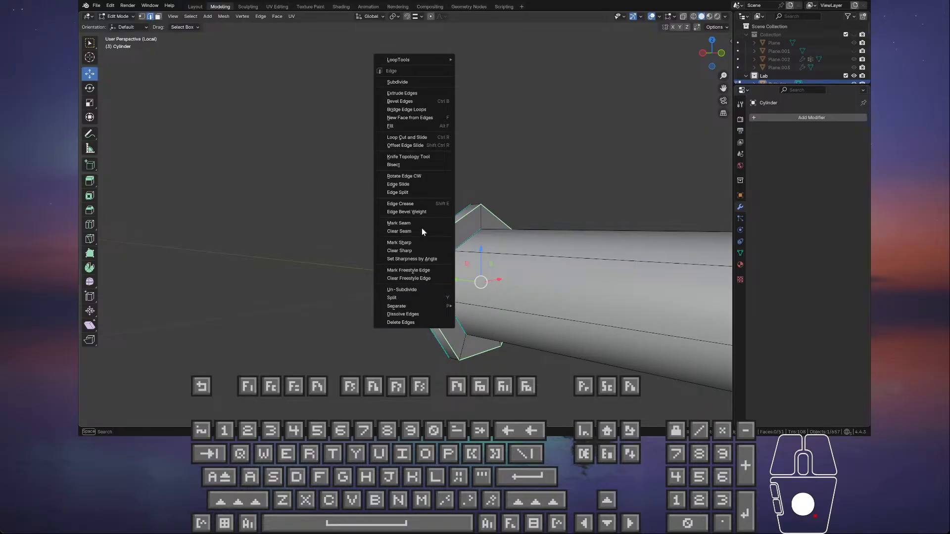
left_click(424, 252)
key("Tab")
middle_click_drag(424, 251, 442, 299)
middle_click_drag(503, 298, 546, 298)
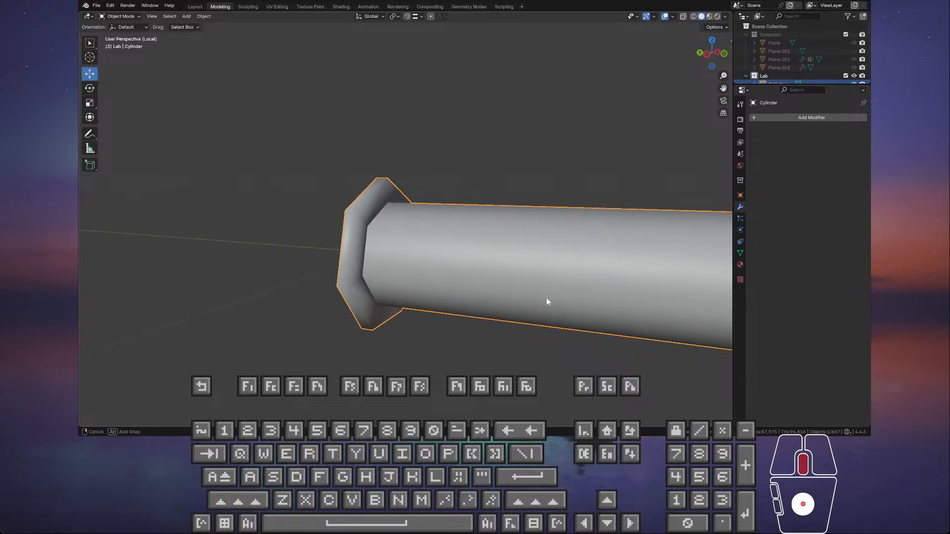
key("ctrl+z")
key("ctrl+z")
key("Tab")
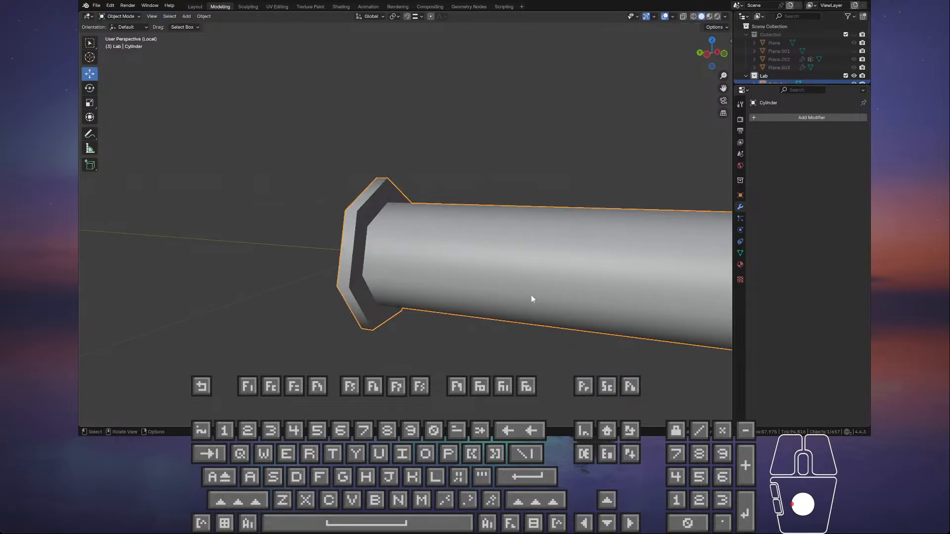
- Examine the pipe's smooth shading and the sharp edges of its flanges from both ends
scroll(465, 286, "down", 7)
mouse_move(491, 300)
middle_mouse_down()
mouse_move(469, 309)
mouse_move(452, 263)
mouse_move(535, 295)
mouse_move(597, 292)
mouse_move(485, 292)
middle_mouse_up()
scroll(486, 292, "down", 8)
scroll(458, 213, "up", 2)
scroll(457, 213, "up", 12)
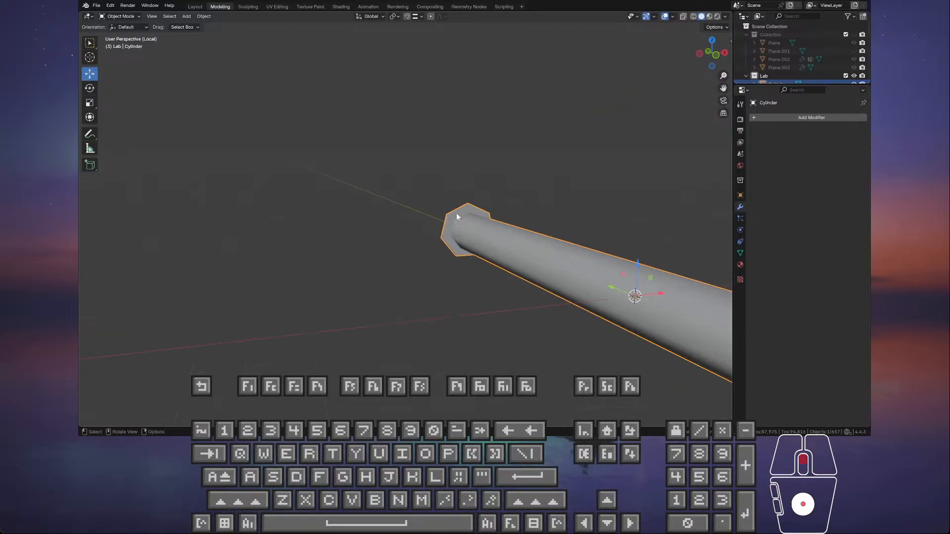
middle_click_drag(532, 257, 230, 272, "shift")
scroll(443, 240, "down", 4)
key("Tab")
middle_click_drag(249, 103, 280, 89)
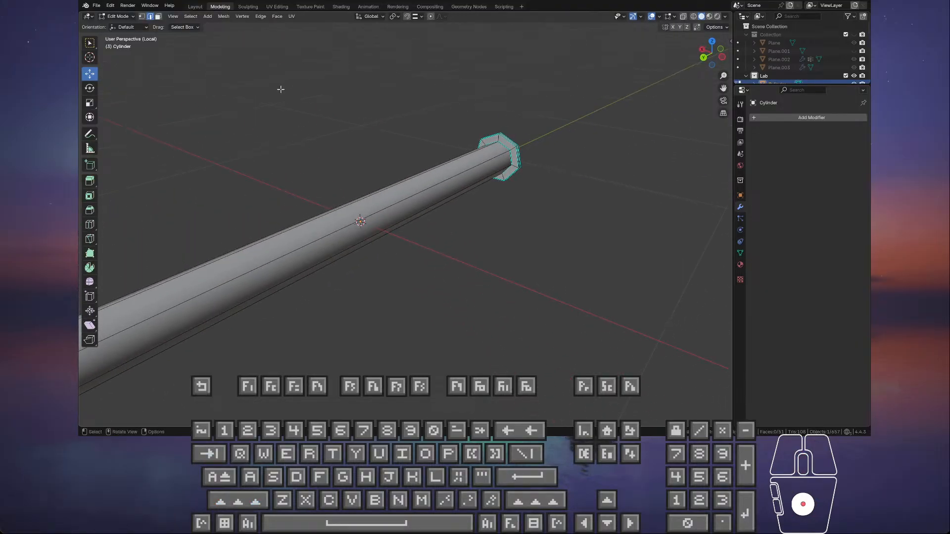
scroll(284, 193, "down", 4)
key("Tab")
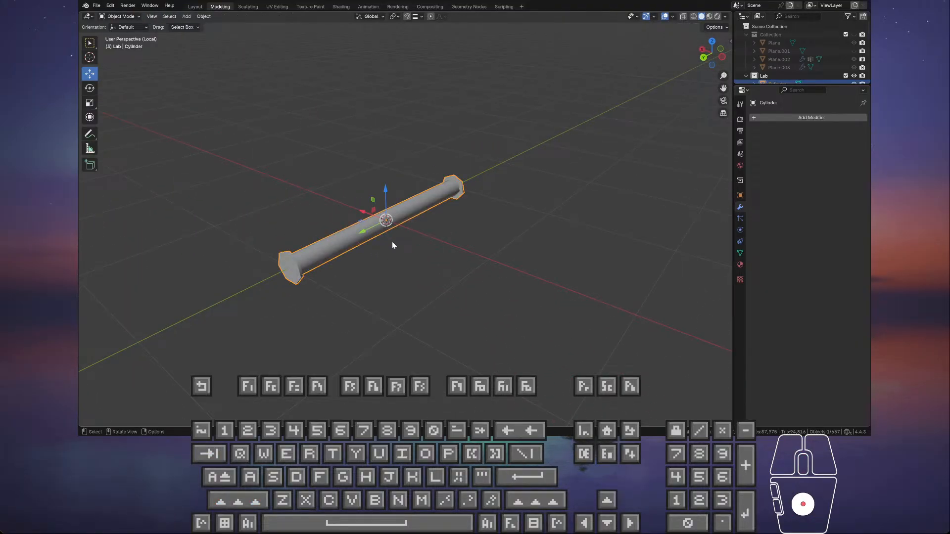
scroll(392, 243, "up", 2)
- Leave local view, then select the corridor floor tile beside the bolted wall joint and frame it
key("KP_Divide")
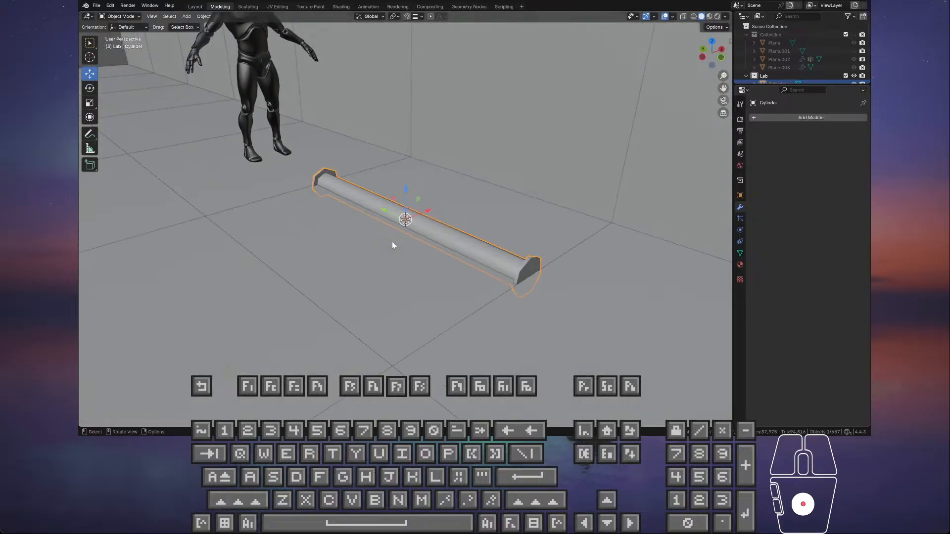
middle_click_drag(392, 242, 340, 260)
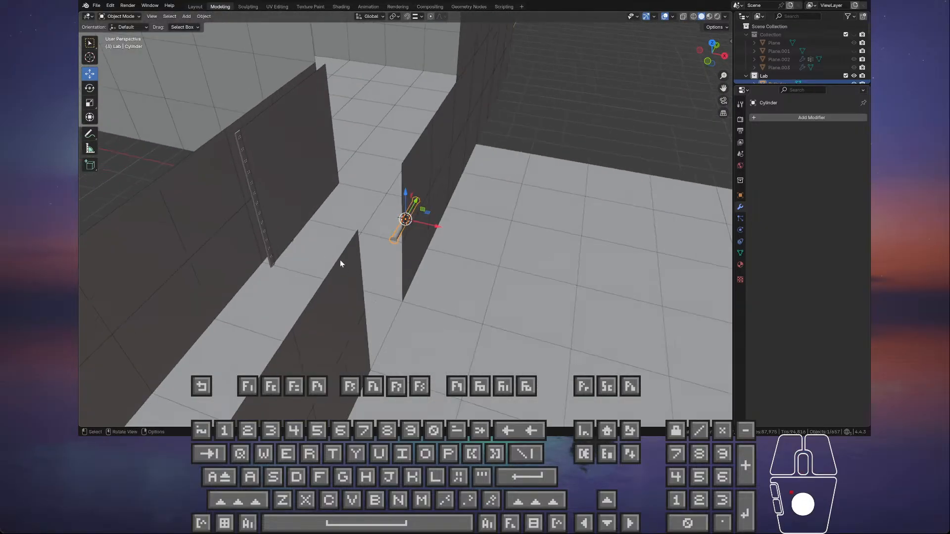
left_click(290, 244)
left_click(292, 244)
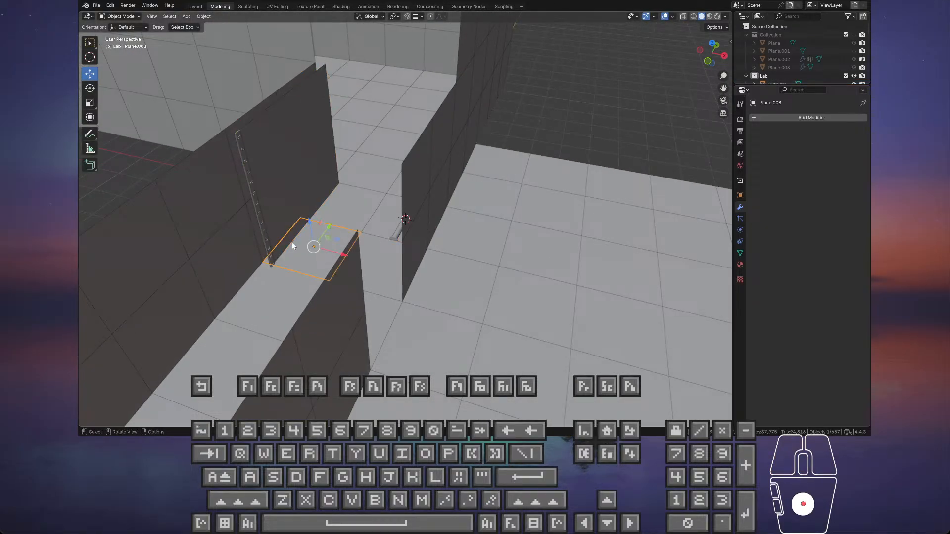
key("KP_Decimal")
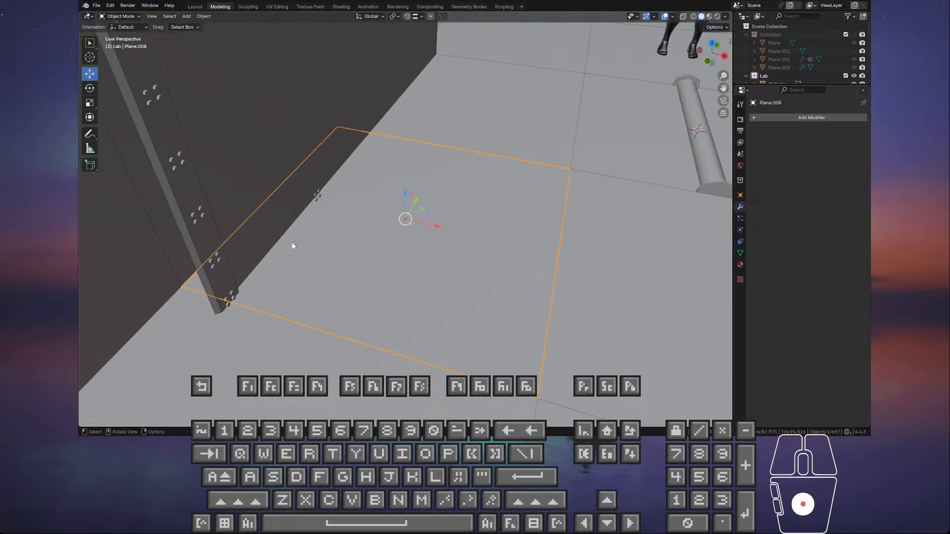
- Duplicate the isolated bolt cluster at the foot of the wall beside the joint, undoing the trial free move of the copy
left_click(316, 200)
key("KP_Decimal")
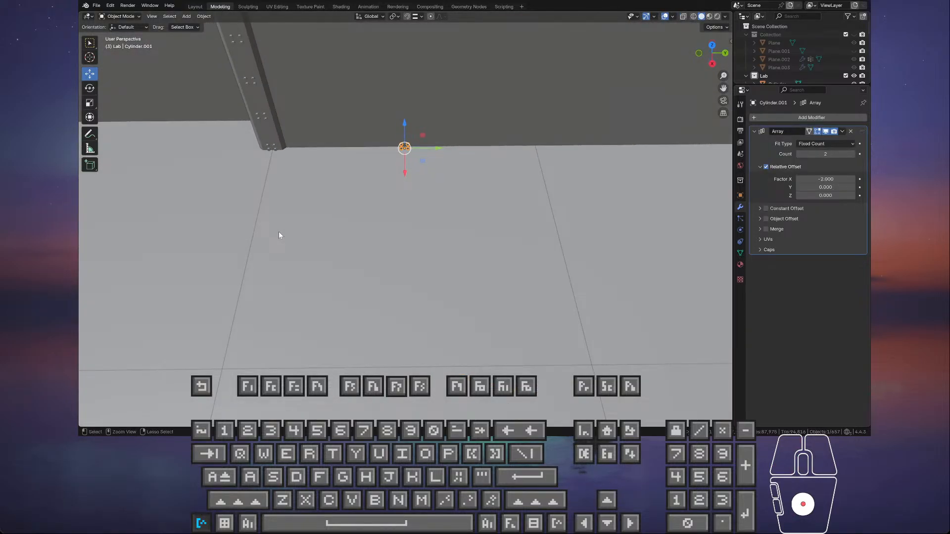
key("ctrl+v")
left_click_drag(436, 147, 573, 349)
middle_click_drag(572, 350, 522, 283)
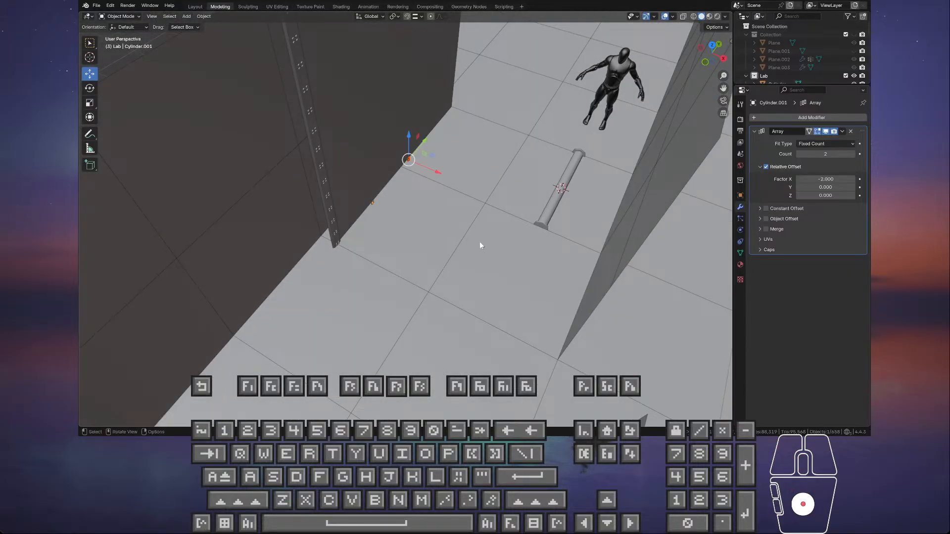
key("ctrl+z")
- Move the copied bolts 1 m along Y and 2 m along X with the snap target set to Increment
key("shift+Tab")
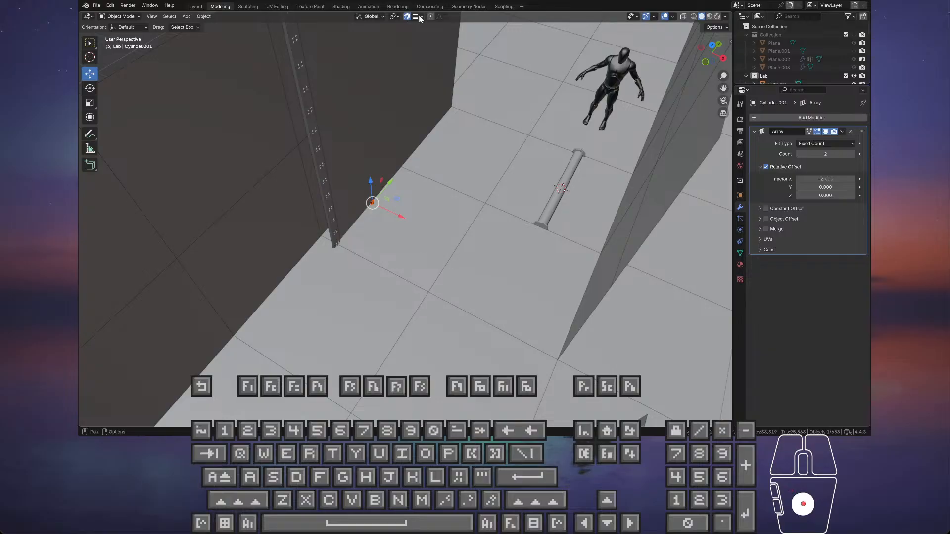
left_click(418, 17)
left_click(426, 59)
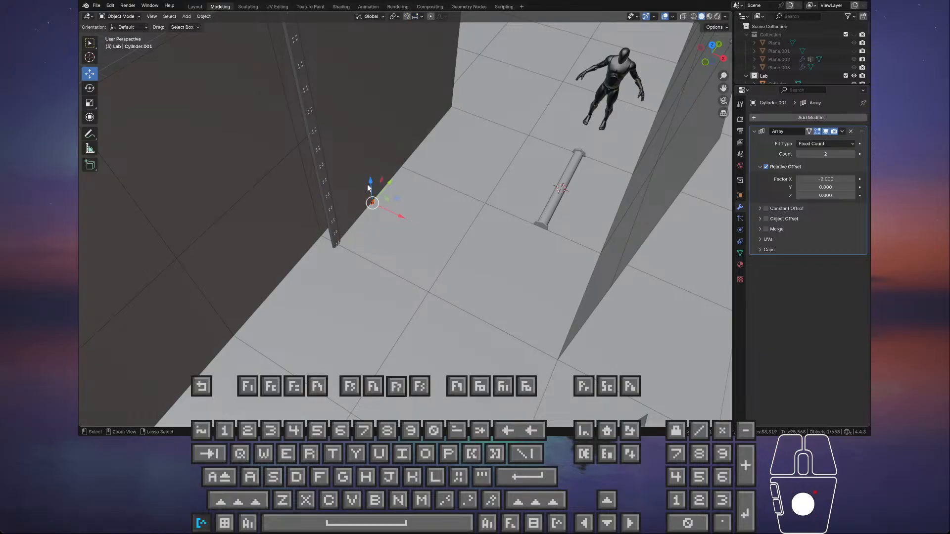
left_click_drag(394, 184, 430, 142)
left_click_drag(430, 179, 557, 239)
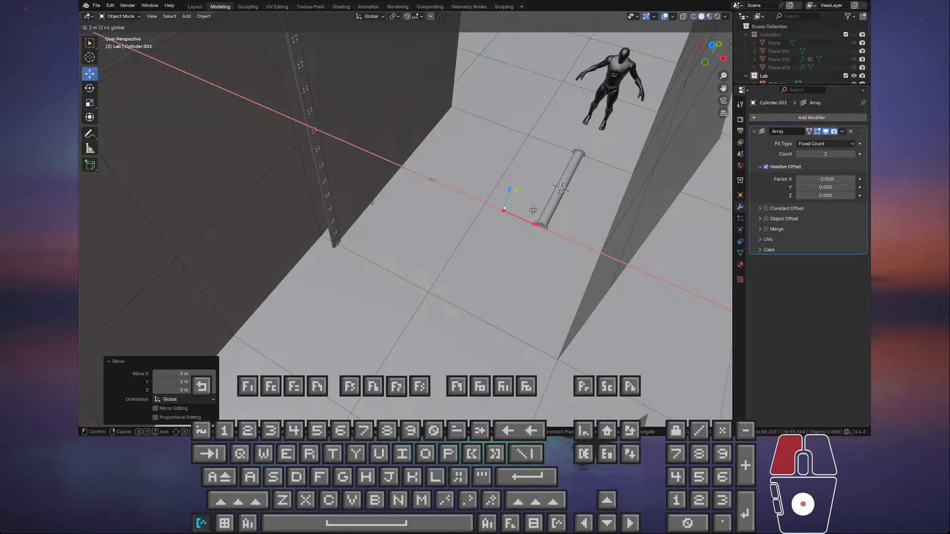
left_click_drag(557, 222, 558, 222, "ctrl")
key("KP_Decimal")
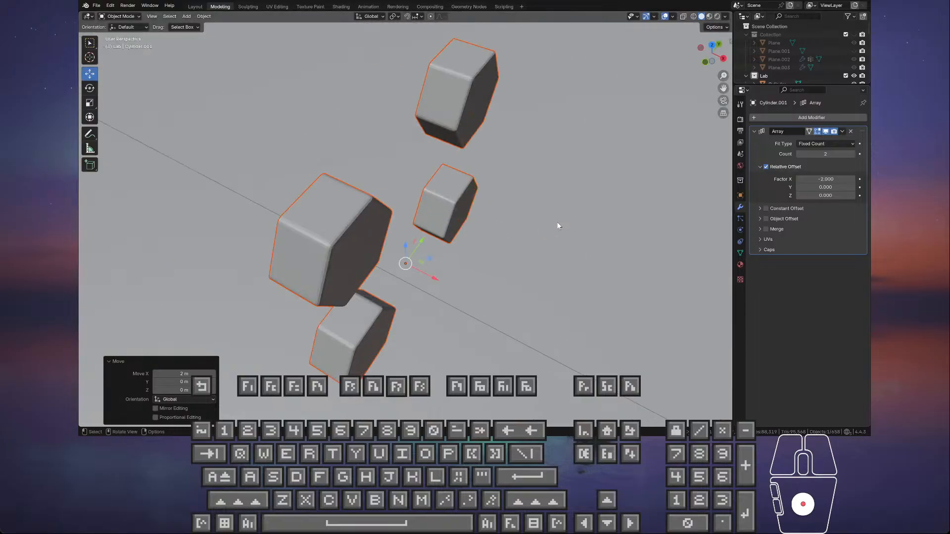
middle_click_drag(557, 222, 410, 183)
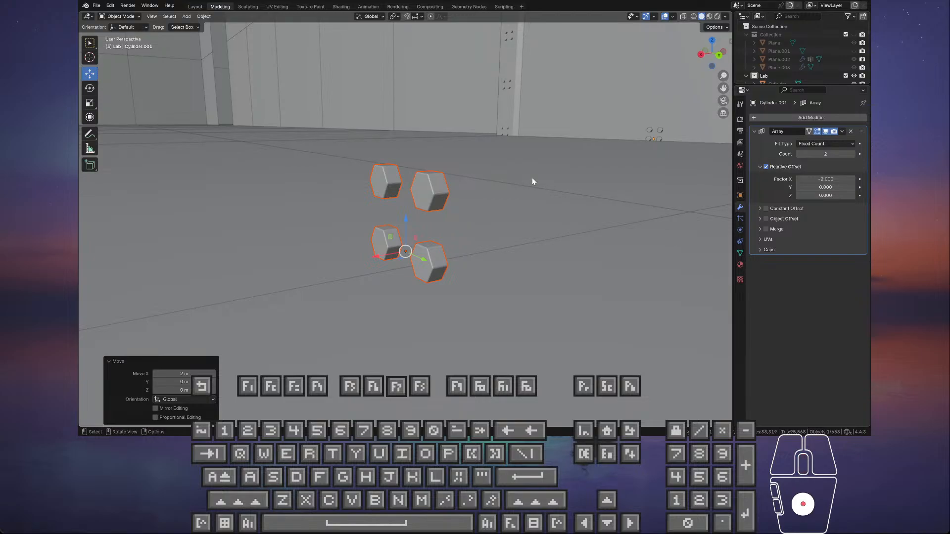
- Try removing the Array modifier from the original wall bolts, and undo it
scroll(554, 174, "down", 8)
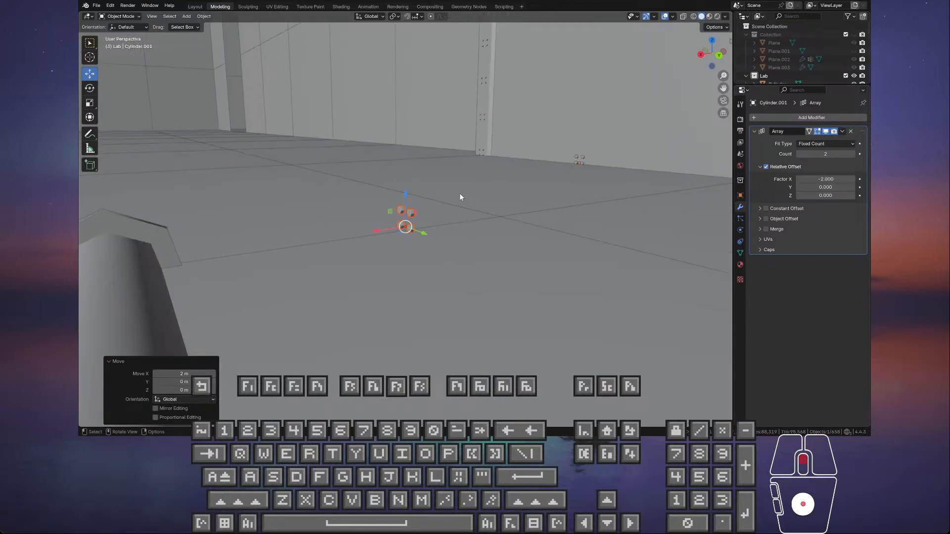
middle_click_drag(460, 193, 463, 197)
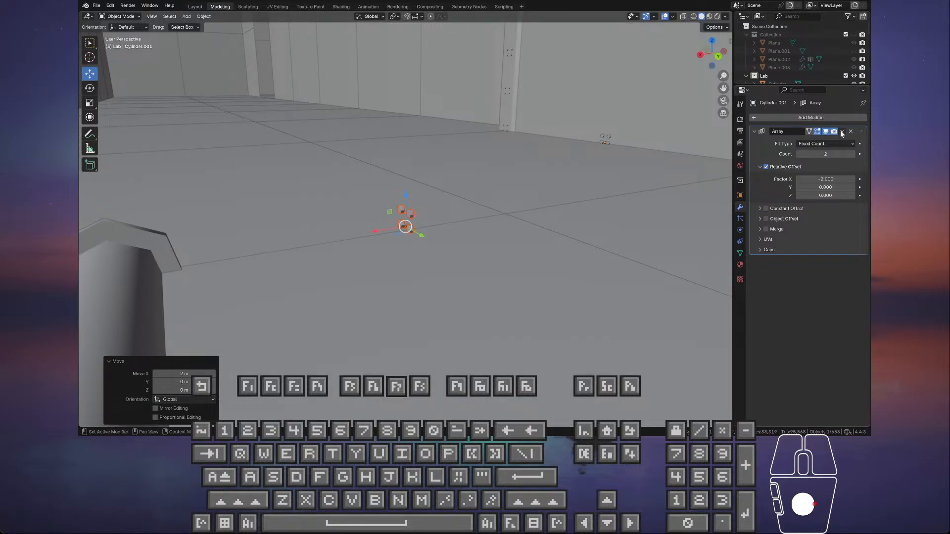
left_click(842, 132)
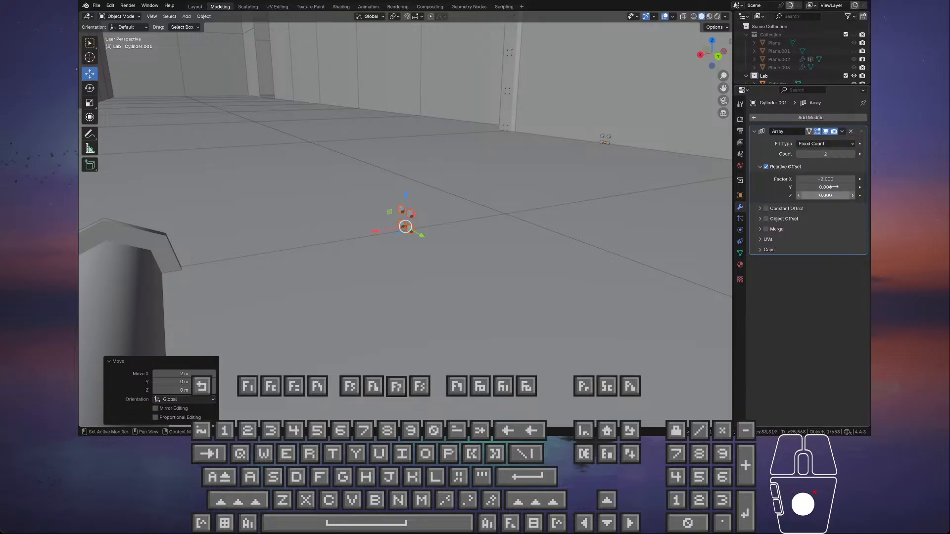
left_click(851, 131)
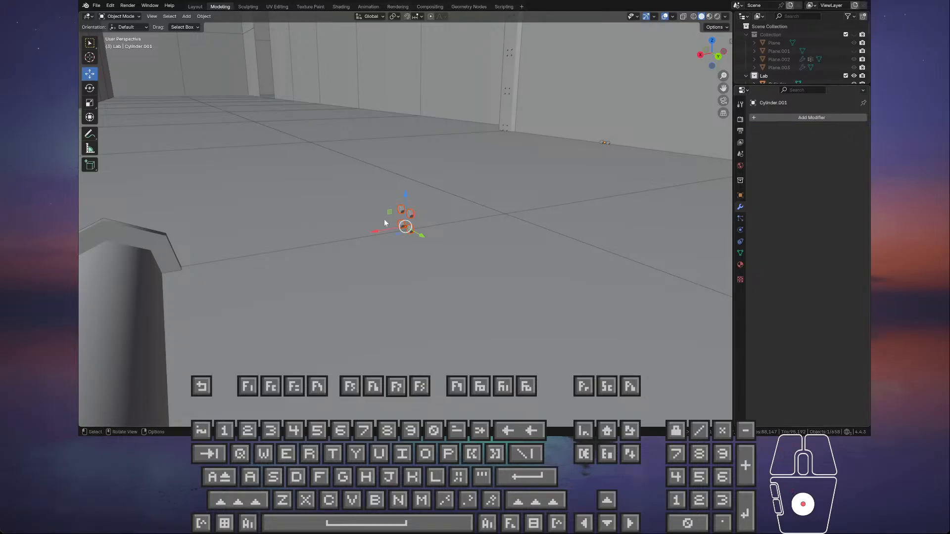
middle_click_drag(421, 232, 464, 219)
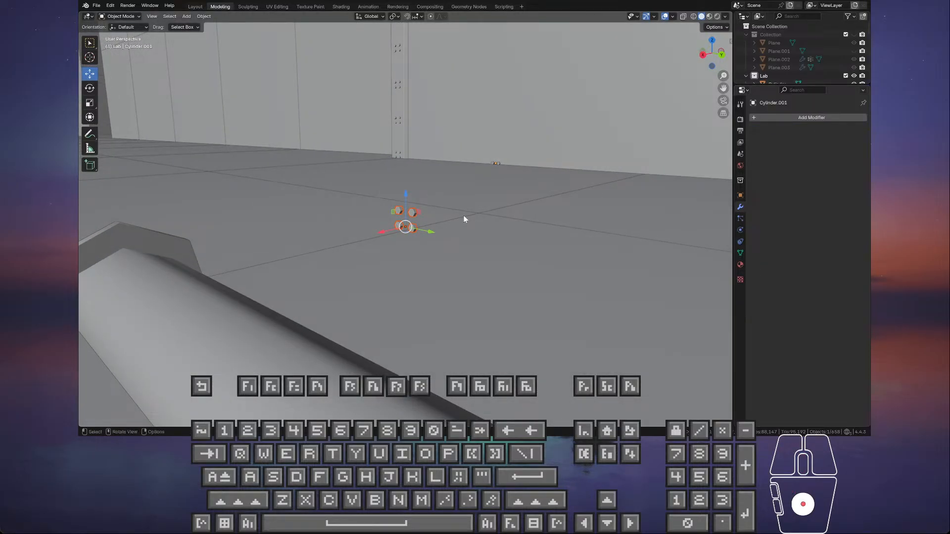
key("ctrl+z")
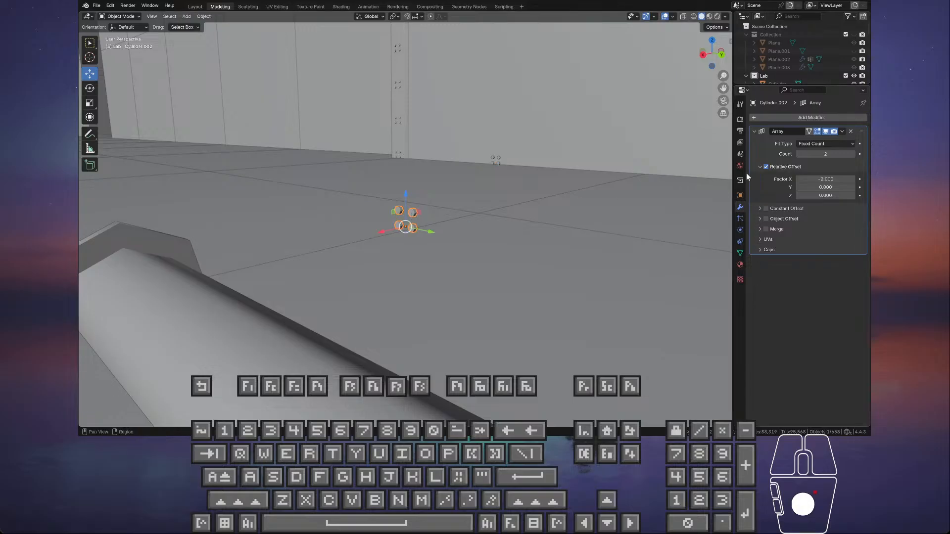
- Remove the Array modifier from the copied bolts and rotate the remaining pair 90° about the global Z axis
left_click(852, 131)
middle_click_drag(488, 175, 391, 230)
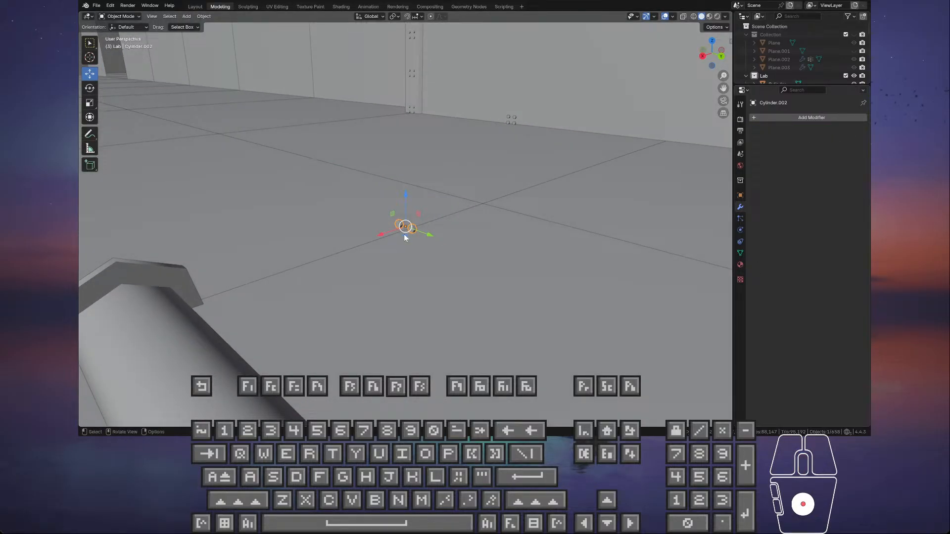
left_click(90, 89)
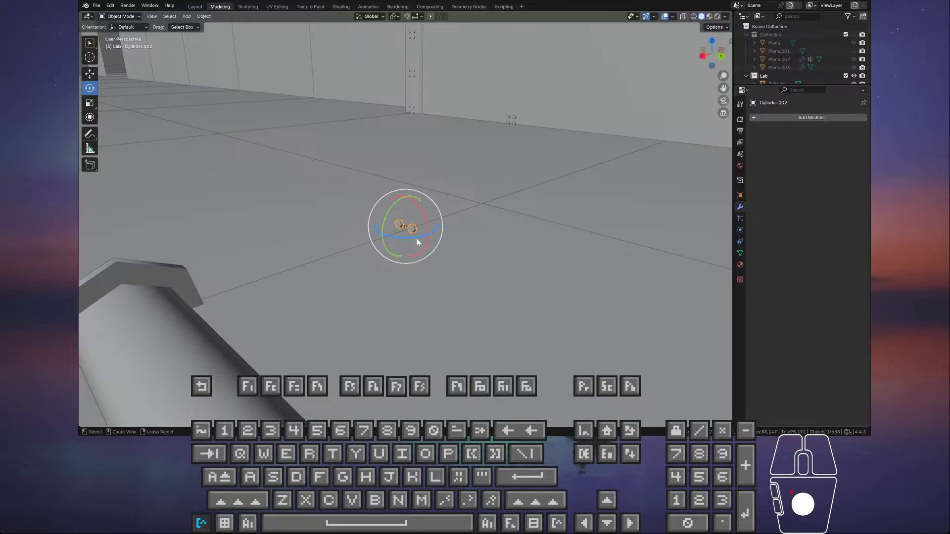
left_click_drag(412, 239, 447, 203)
middle_click_drag(447, 203, 436, 223)
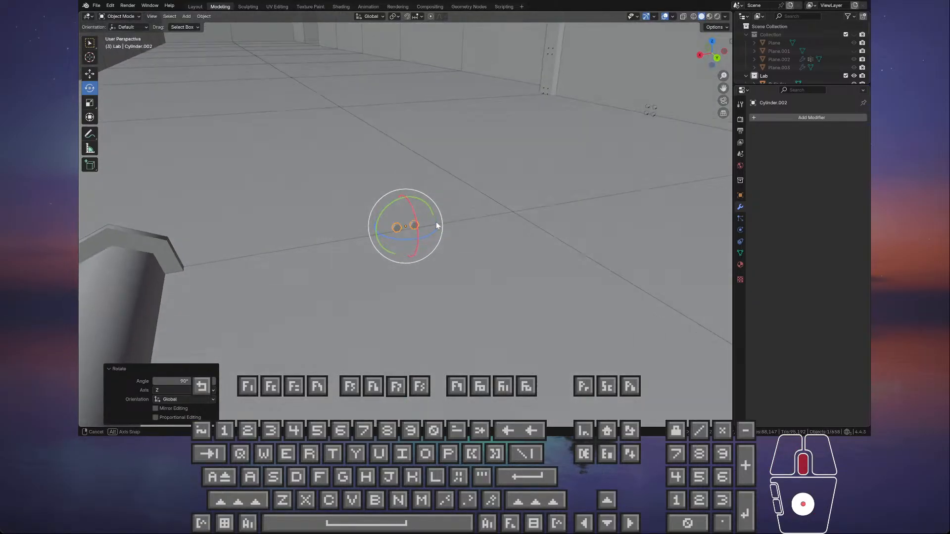
- Move the bolt pair along X and up in the XZ plane onto the upper part of the pipe's -Y flange
left_click(92, 75)
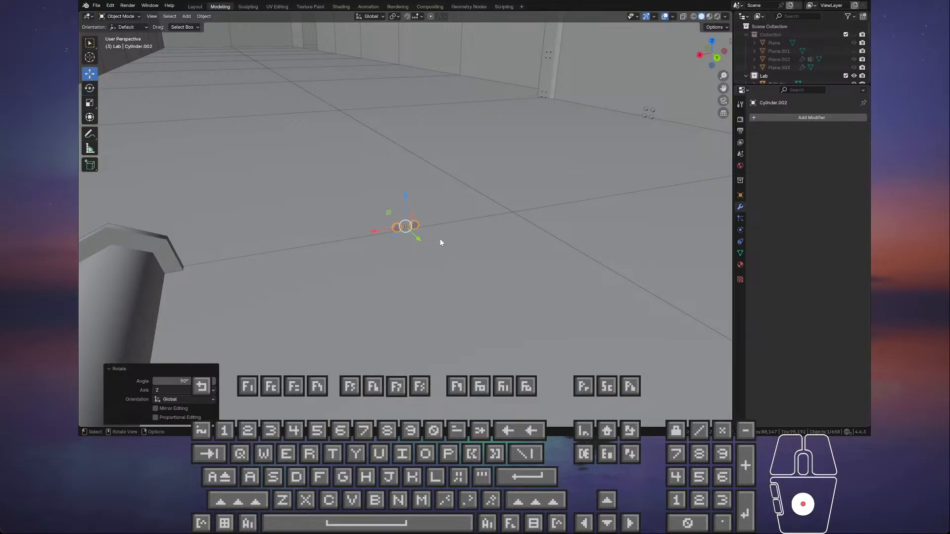
left_click_drag(370, 232, 80, 280)
middle_click_drag(233, 232, 306, 224, "shift")
left_click_drag(260, 253, 411, 191)
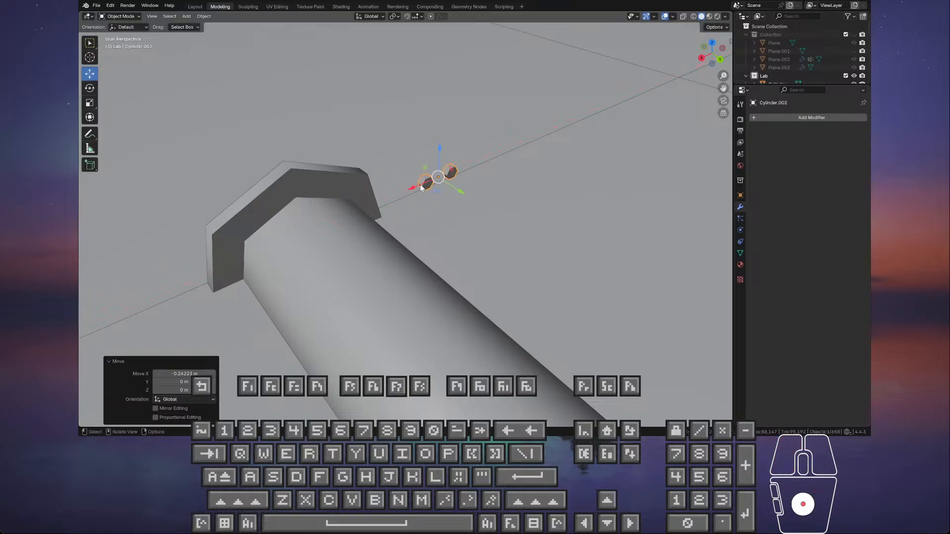
middle_click_drag(411, 191, 413, 177)
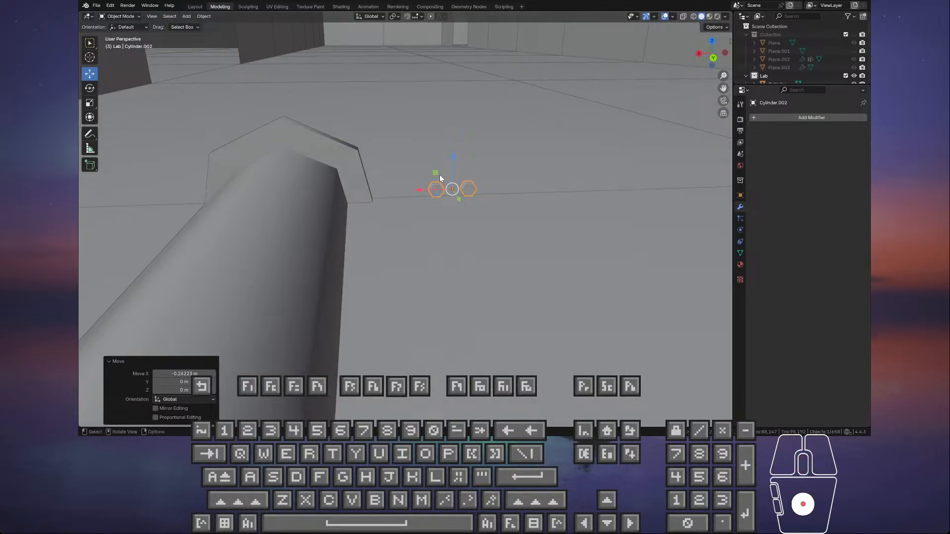
left_click_drag(438, 173, 268, 127)
middle_click_drag(301, 138, 514, 187, "shift")
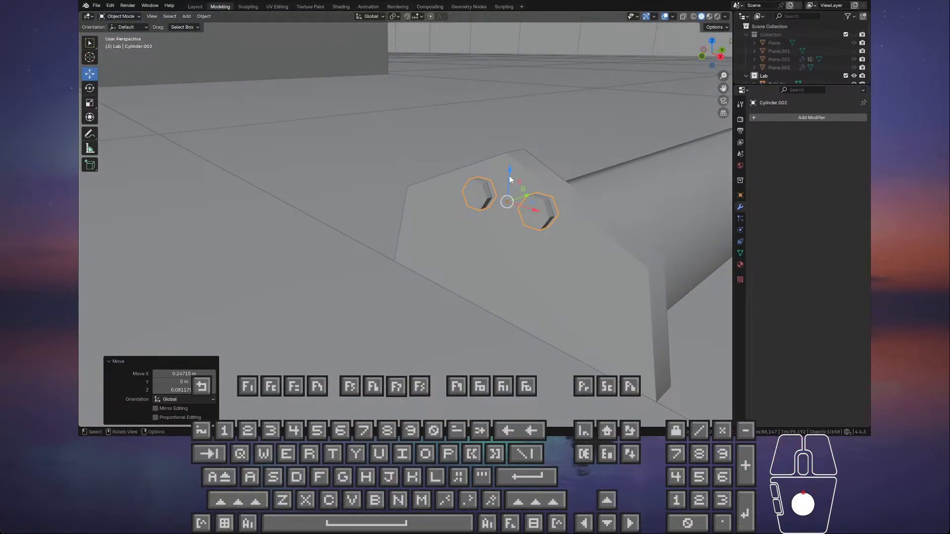
- Set the snap target to Vertex and try aligning the bolt pair with the flange's top corner, undoing the last move
left_click(420, 16)
left_click(396, 72)
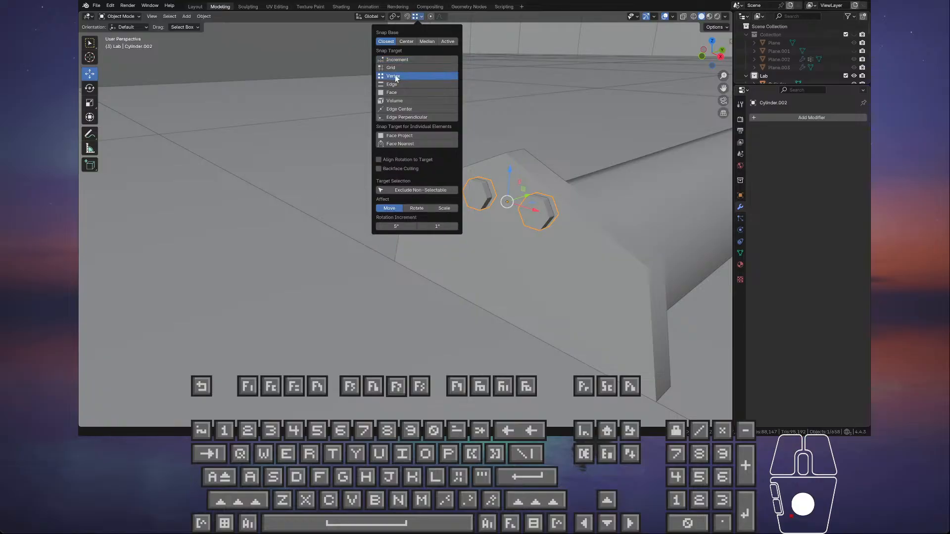
left_click_drag(511, 173, 511, 157, "ctrl")
middle_click_drag(510, 157, 393, 150)
left_click_drag(303, 141, 330, 145)
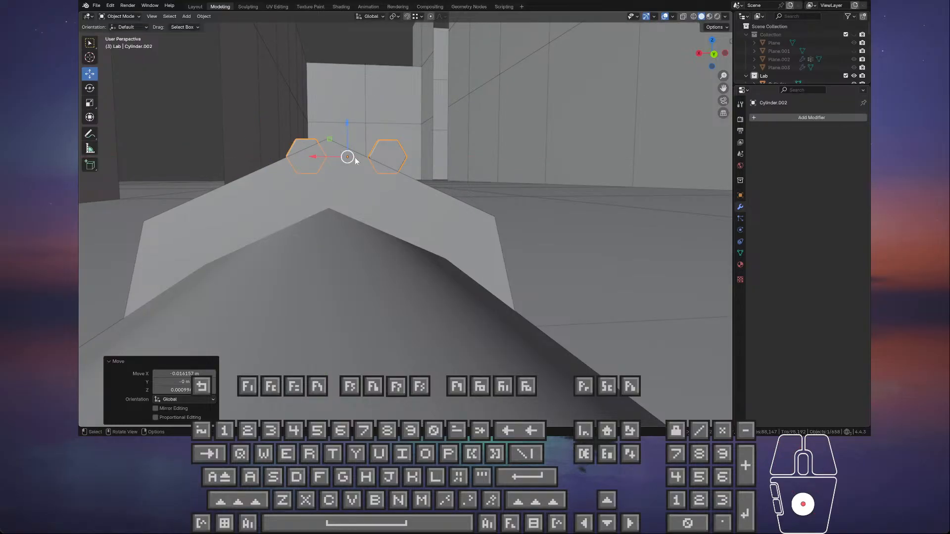
left_click_drag(330, 143, 344, 151)
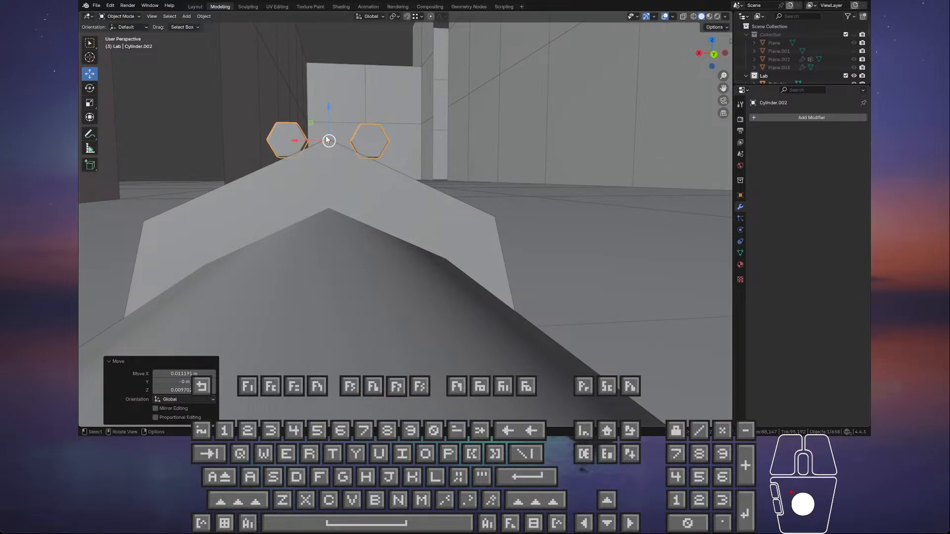
key("ctrl+z")
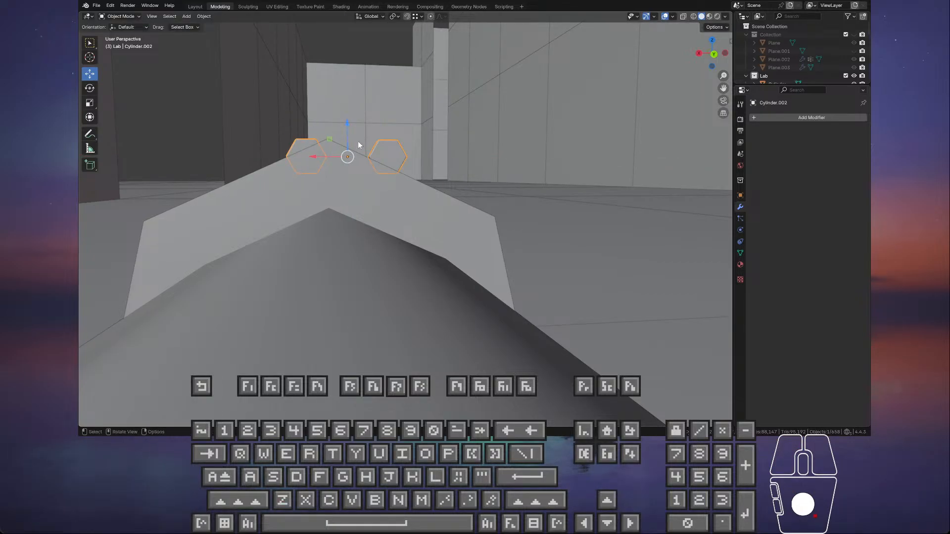
middle_click_drag(358, 141, 371, 164)
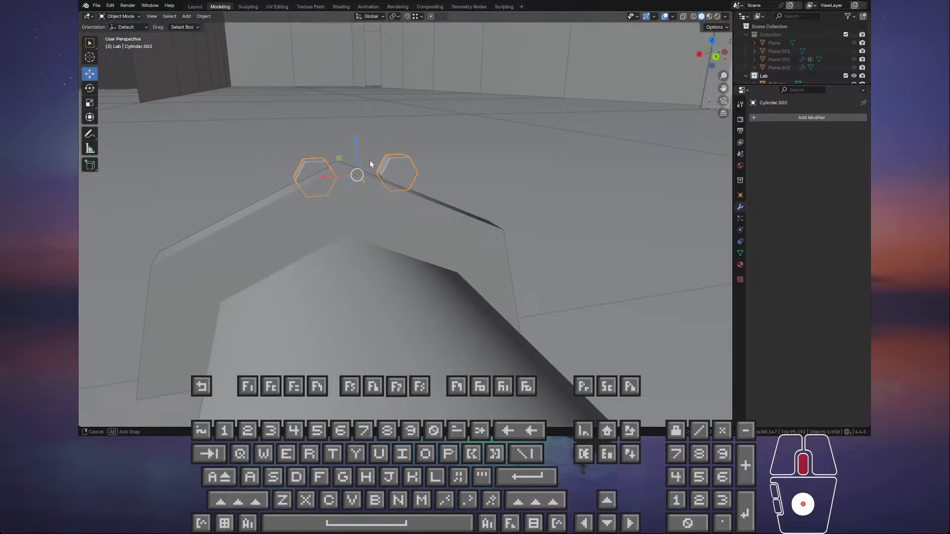
- Show the object transform values and set the bolt pair's Location Z and X to 0 m to centre it on the pipe
left_click(347, 219)
scroll(536, 222, "down", 6)
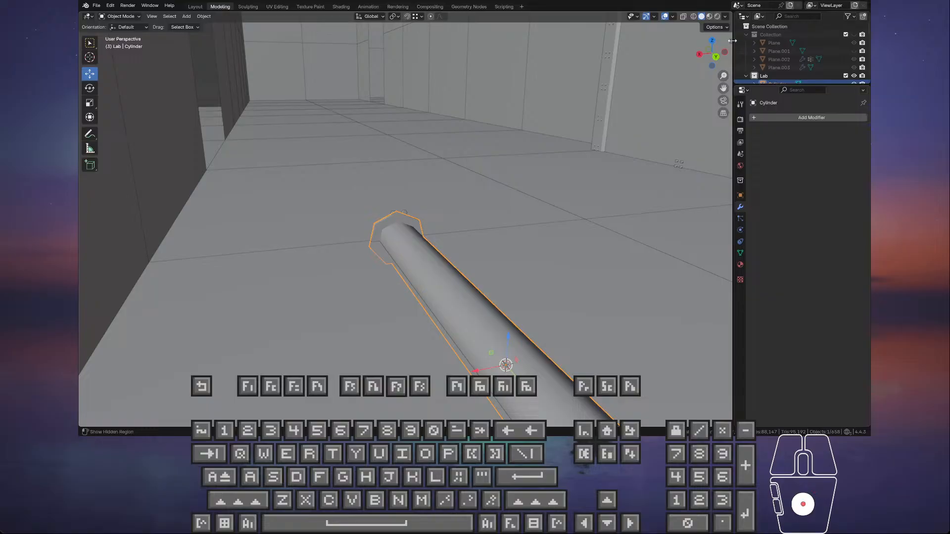
left_click_drag(733, 41, 591, 44)
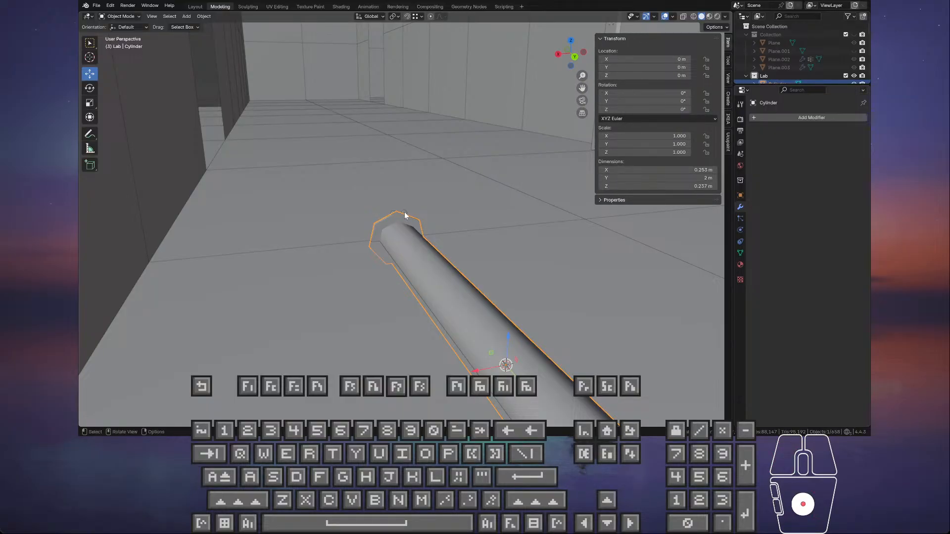
left_click(405, 215)
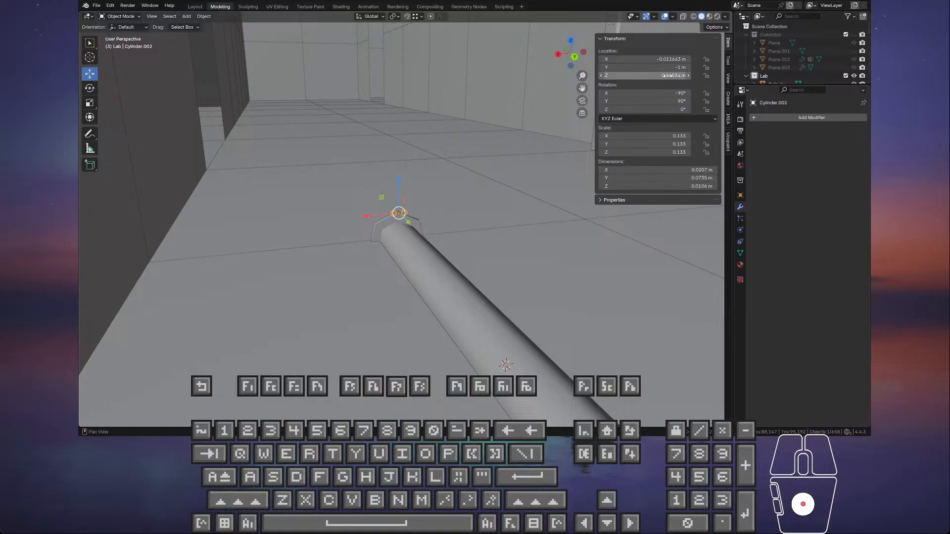
left_click(669, 75)
key("Return")
left_click(658, 57)
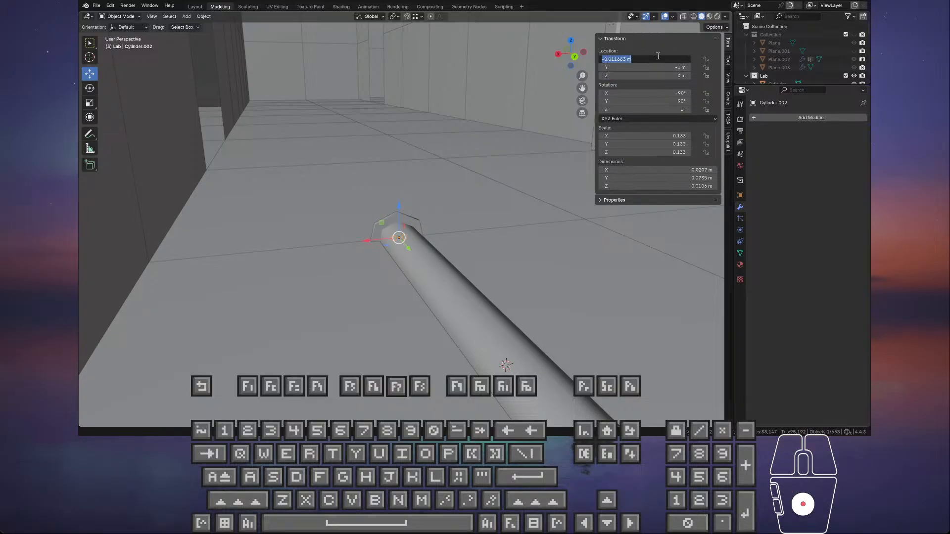
type("0")
key("Return")
middle_click_drag(465, 188, 449, 201)
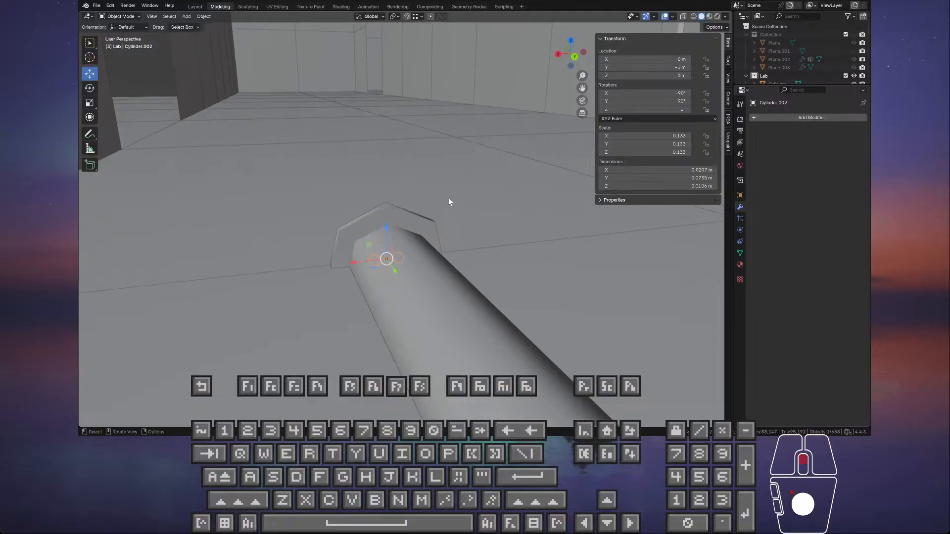
- Raise the bolt pair to about Z 0.093 m and shift it to about Y -0.976 m, onto the flange's pipe-side face
middle_click_drag(394, 245, 379, 233)
left_click_drag(379, 234, 379, 202)
middle_click_drag(378, 202, 457, 231)
left_click_drag(457, 231, 465, 234)
middle_click_drag(464, 233, 383, 217)
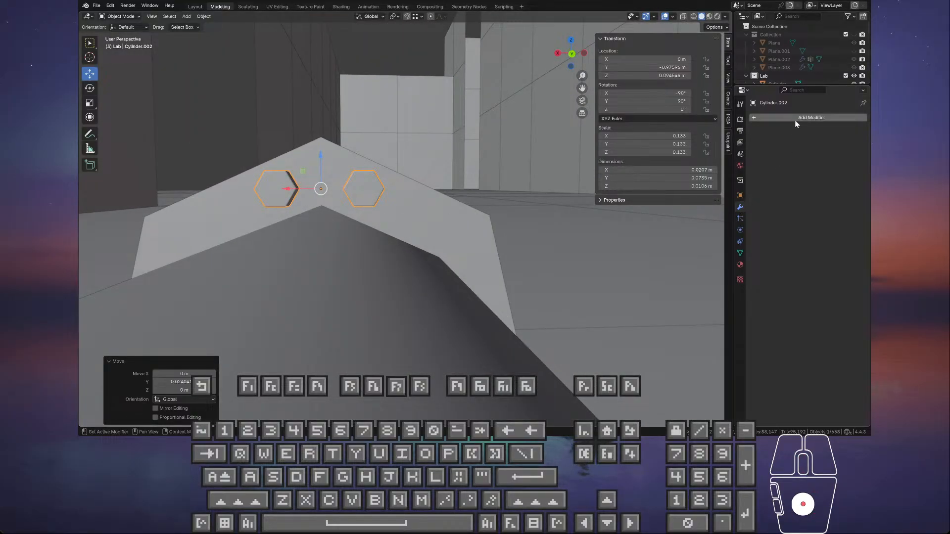
middle_click_drag(435, 151, 379, 184)
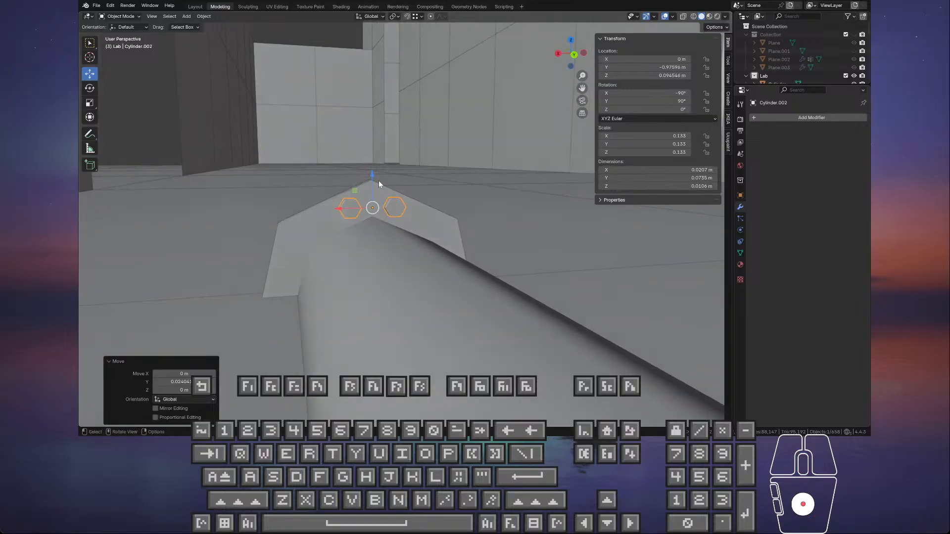
left_click_drag(373, 177, 372, 176)
middle_click_drag(373, 177, 399, 189)
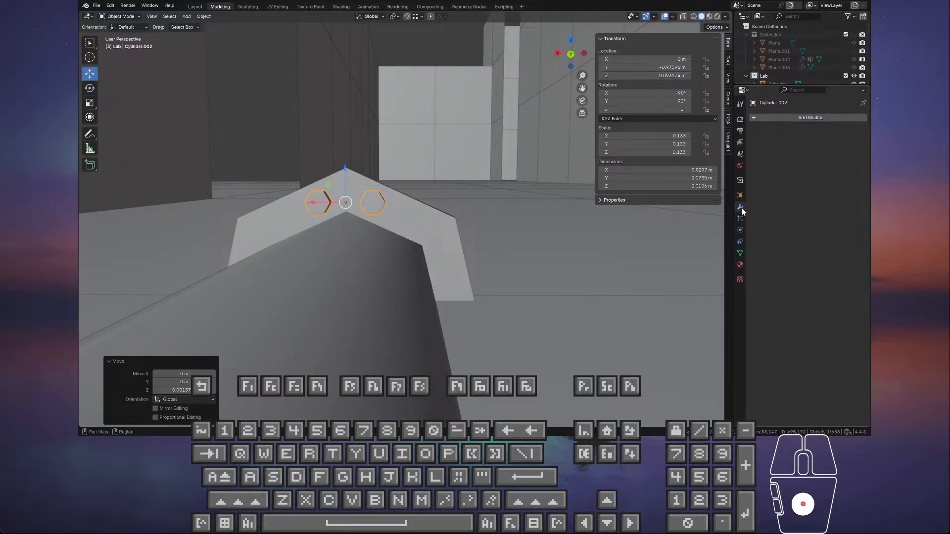
left_click(797, 118)
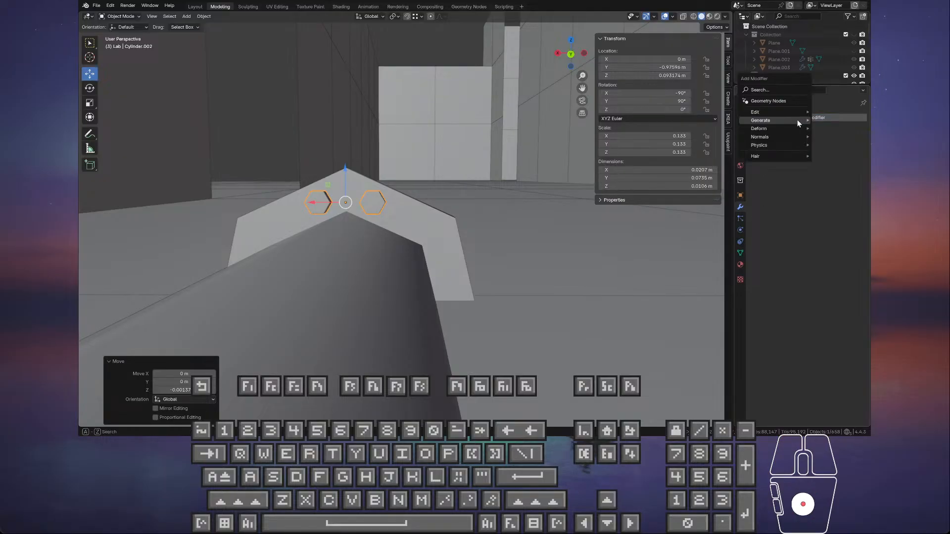
mouse_move(779, 120)
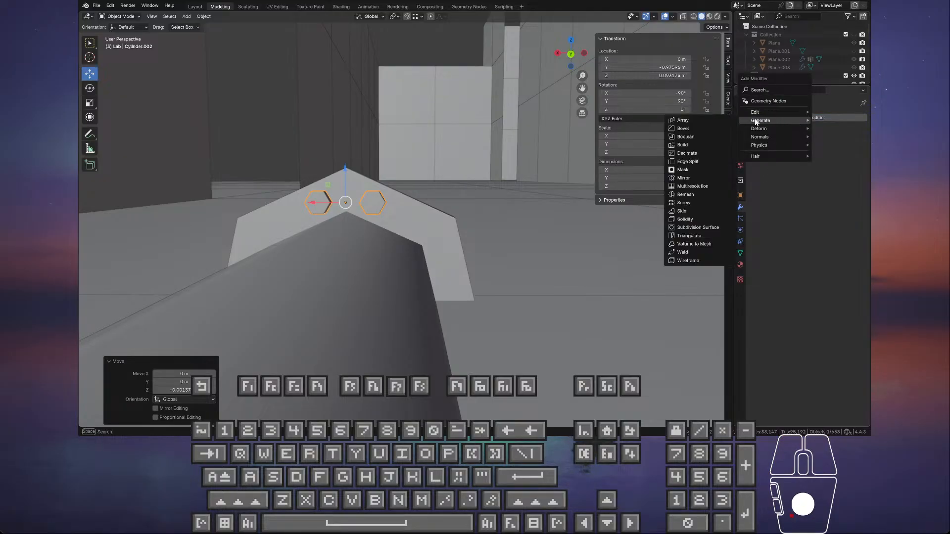
left_click(696, 121)
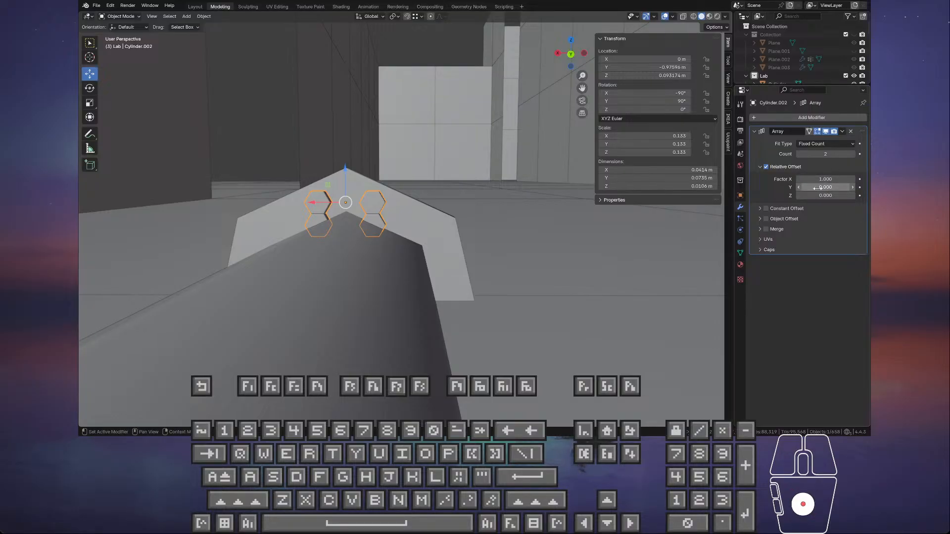
mouse_move(813, 189)
left_mouse_down()
mouse_move(849, 179)
mouse_move(826, 179)
left_mouse_up()
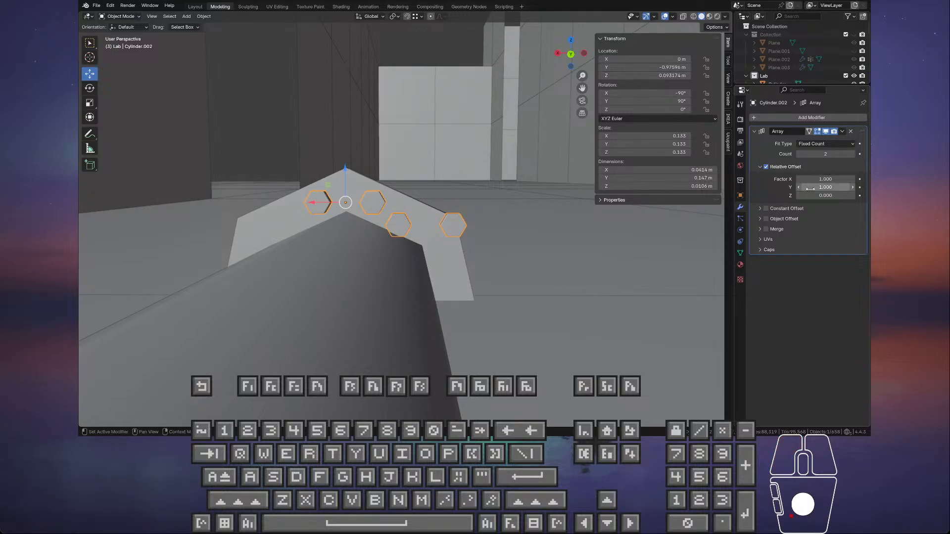
left_click(760, 208)
left_click(760, 208)
left_click(760, 218)
left_click(760, 219)
left_click(760, 229)
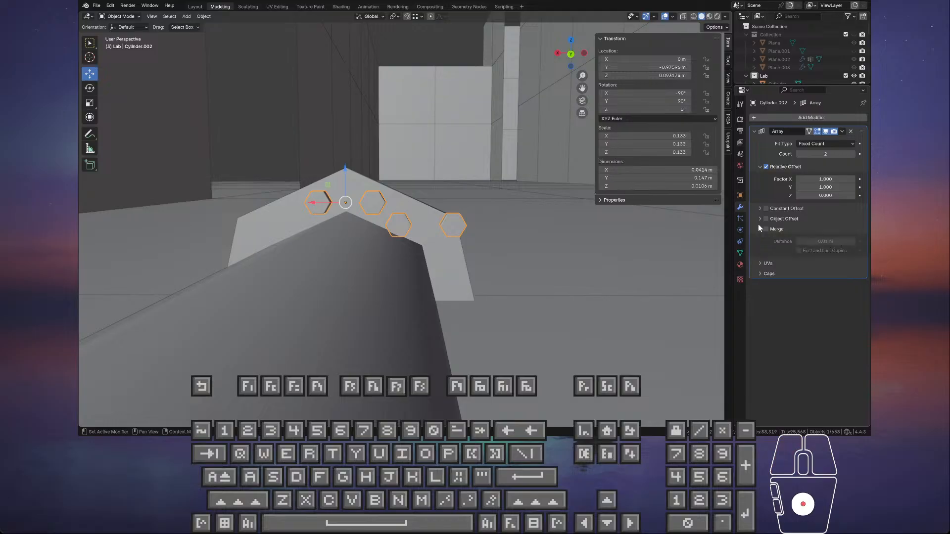
left_click(760, 230)
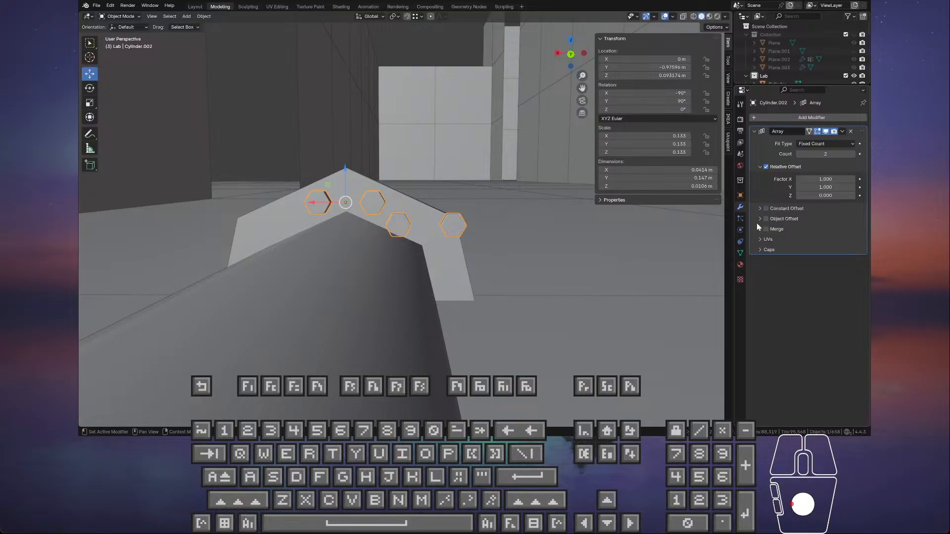
left_click(820, 145)
left_click(815, 171)
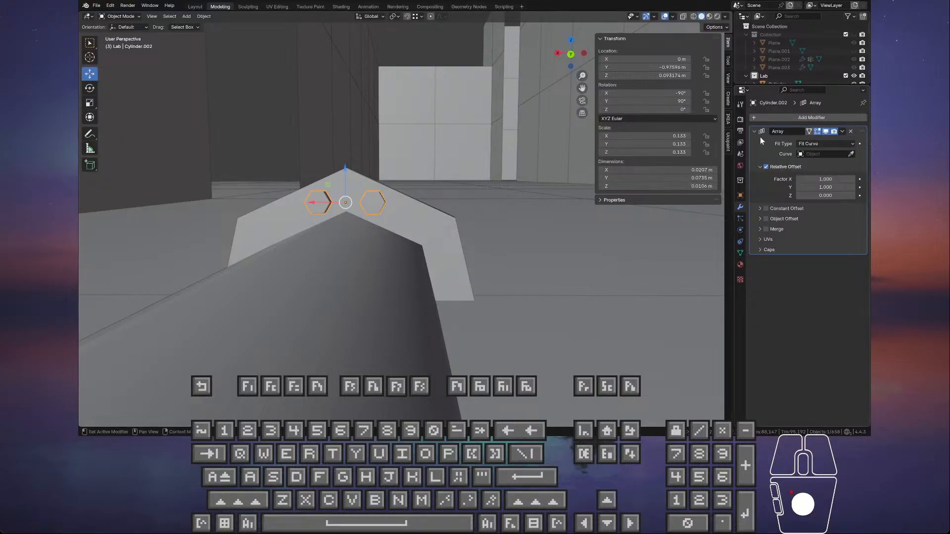
left_click(850, 131)
- Add a Bézier circle with a 1 m radius at the world origin
middle_click_drag(519, 158, 493, 170)
left_click(187, 15)
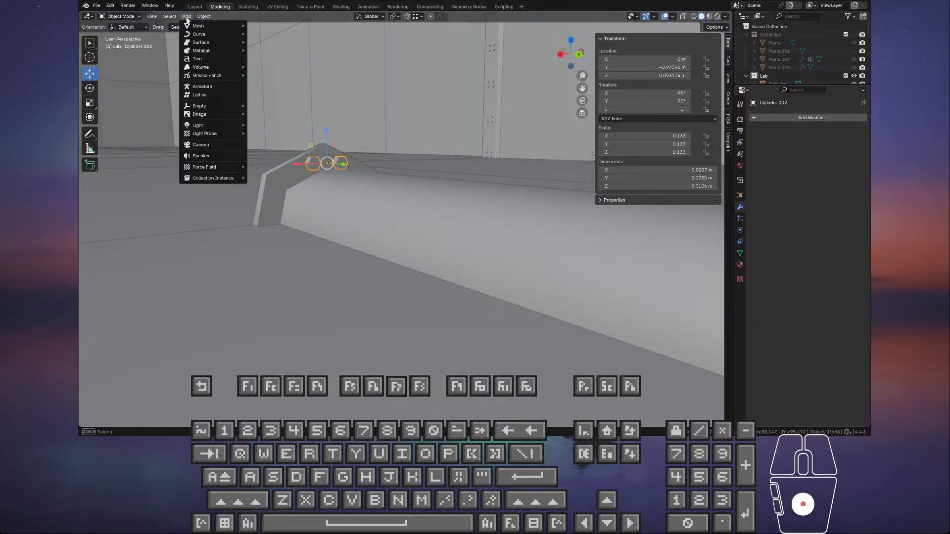
mouse_move(204, 34)
left_click(273, 44)
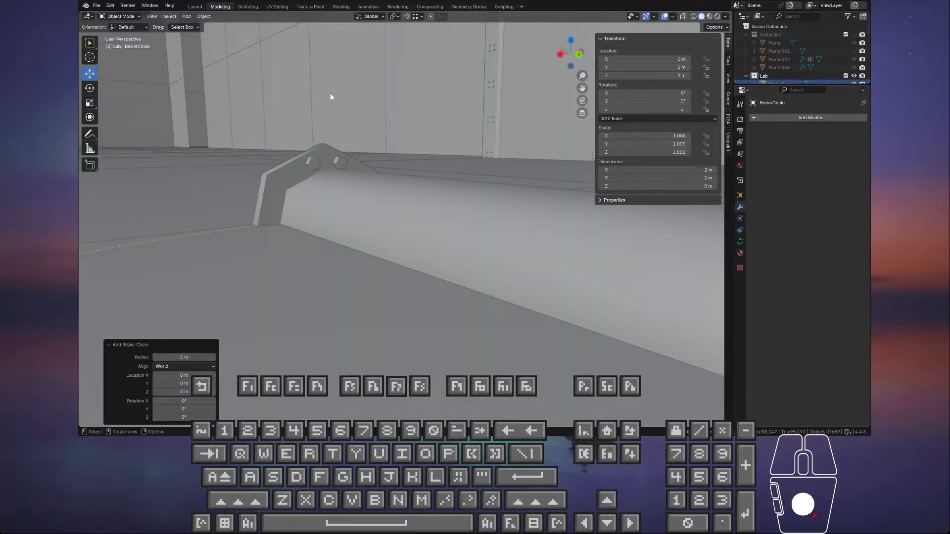
- Rotate the Bézier circle -90° about the global X axis so it stands upright across the pipe
scroll(346, 106, "down", 4)
middle_click_drag(375, 133, 542, 176)
scroll(435, 194, "down", 5)
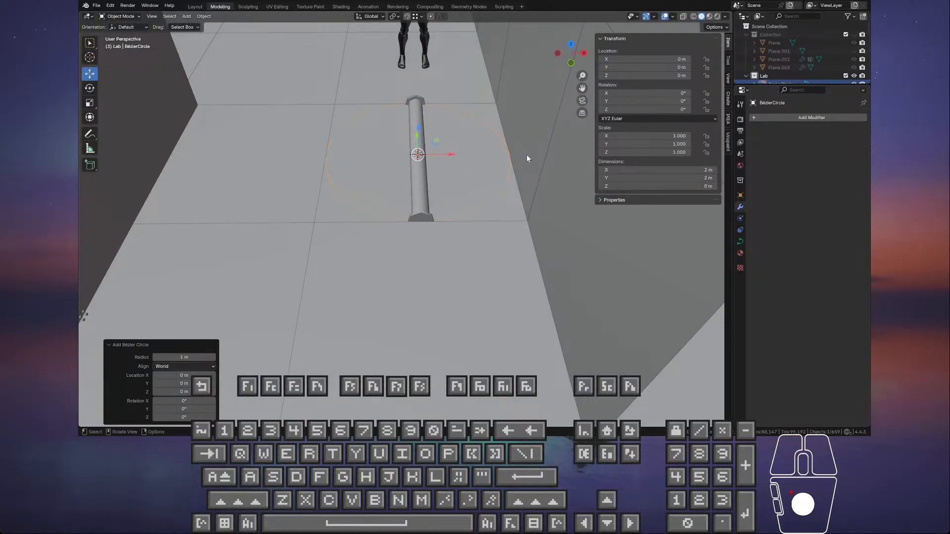
middle_click_drag(386, 145, 530, 134)
left_click(90, 88)
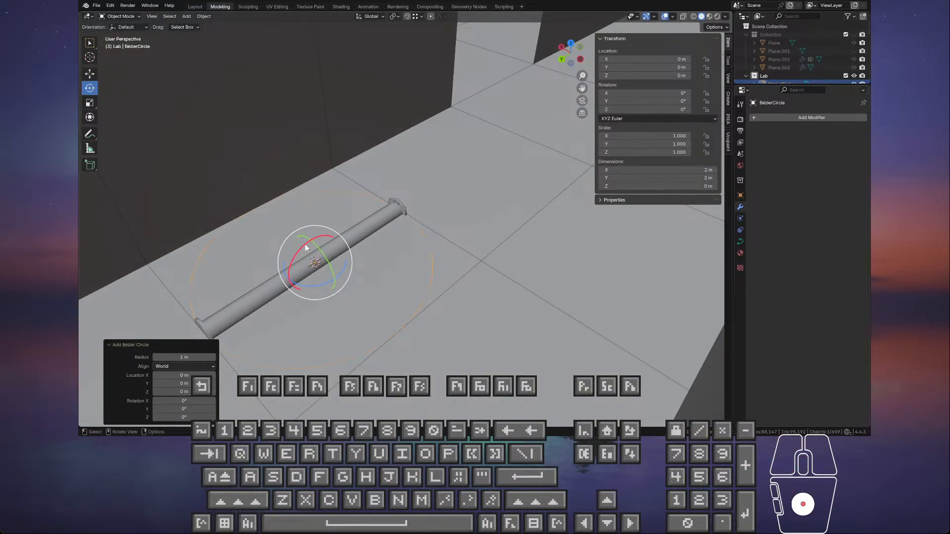
left_click_drag(305, 244, 239, 299)
middle_click_drag(239, 299, 339, 220)
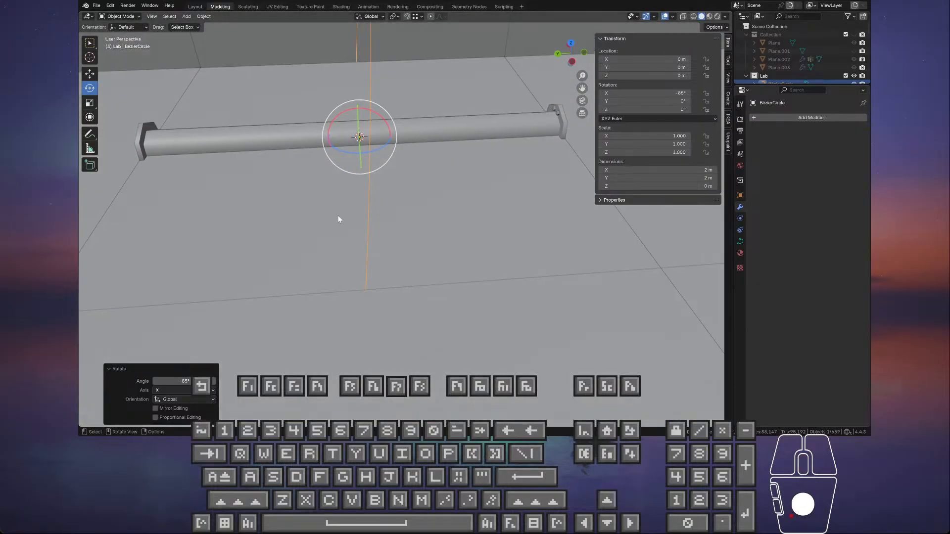
left_click(186, 380)
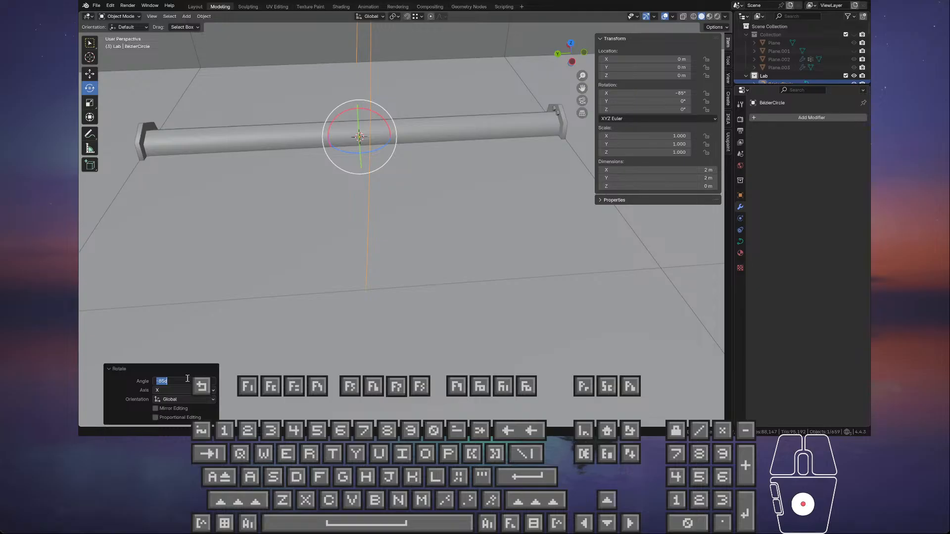
type("-90")
key("KP_Enter")
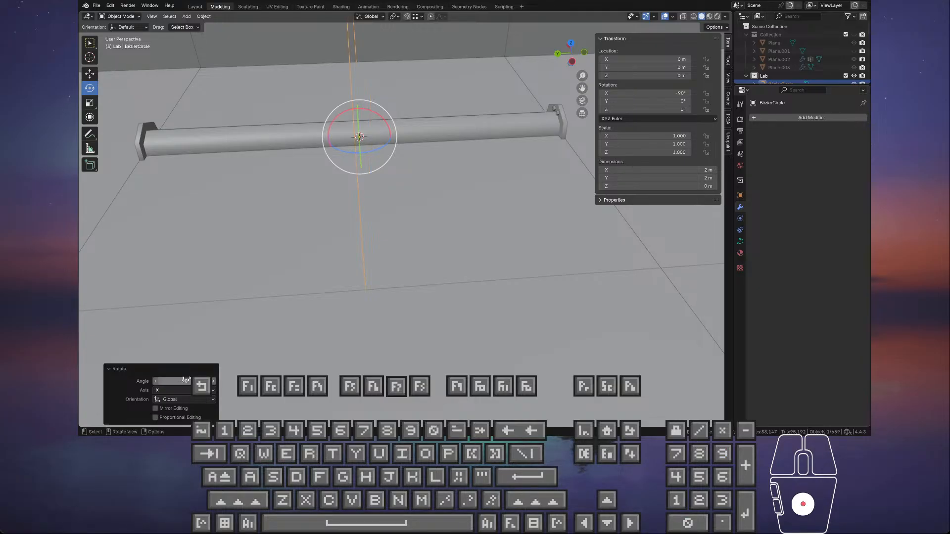
- Try to snap the Bézier circle along Y onto the pipe's -Y flange, undoing the move
middle_click_drag(527, 141, 297, 137)
left_click(89, 75)
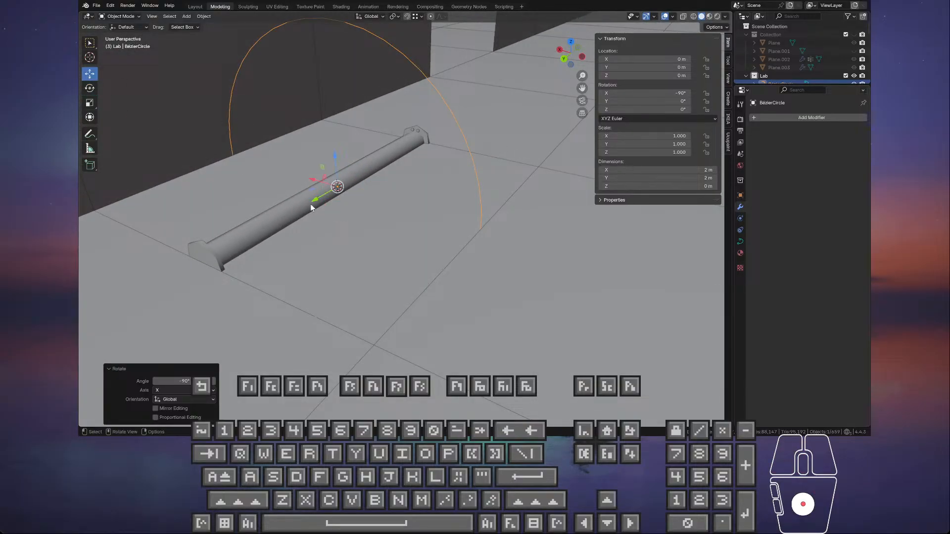
left_click_drag(317, 200, 381, 170, "ctrl")
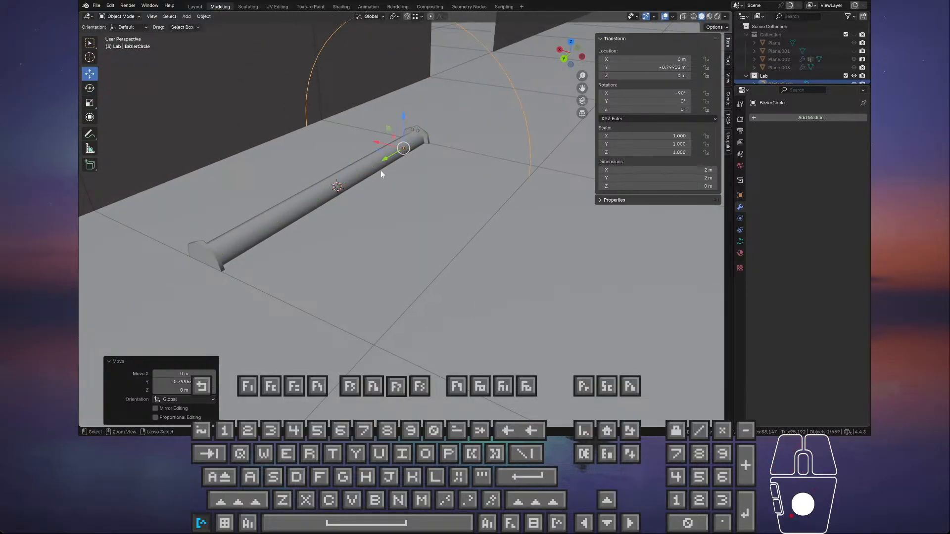
middle_click_drag(381, 170, 334, 216)
key("ctrl+z")
left_click_drag(350, 163, 503, 145, "ctrl")
key("Escape")
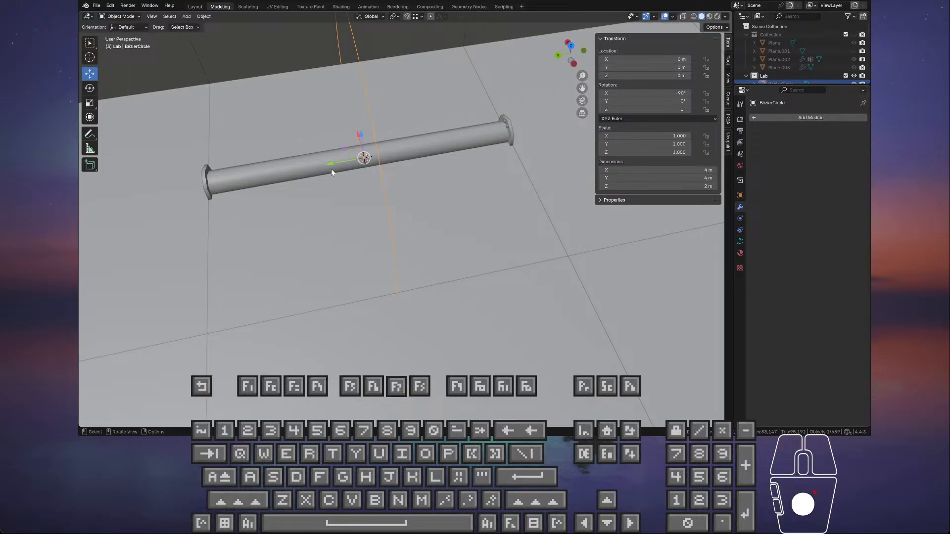
- Set the snap target to Increment and move the Bézier circle -1 m along Y to the flange
left_click(416, 18)
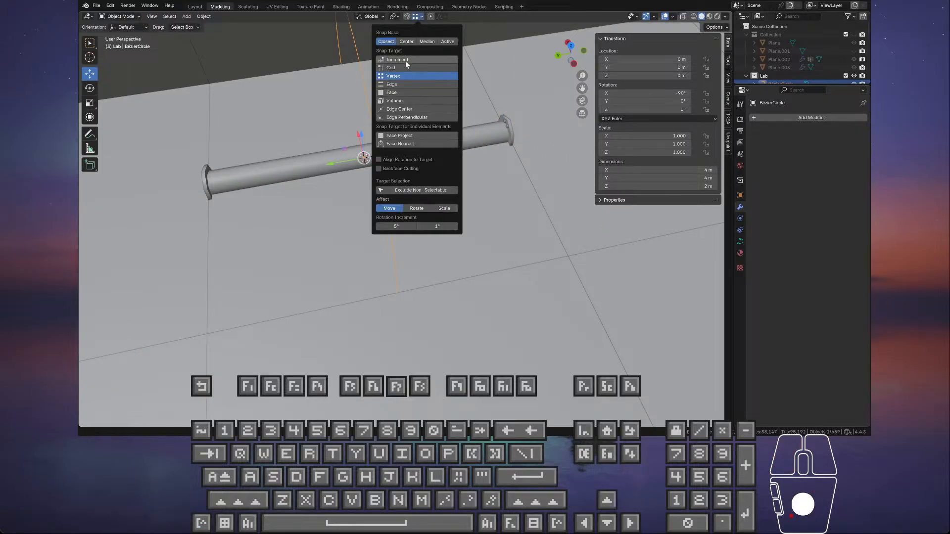
left_click(406, 61)
left_click_drag(334, 163, 512, 147)
- Scale the Bézier circle down to about 0.102 so it roughly matches the flange's size
key("KP_Decimal")
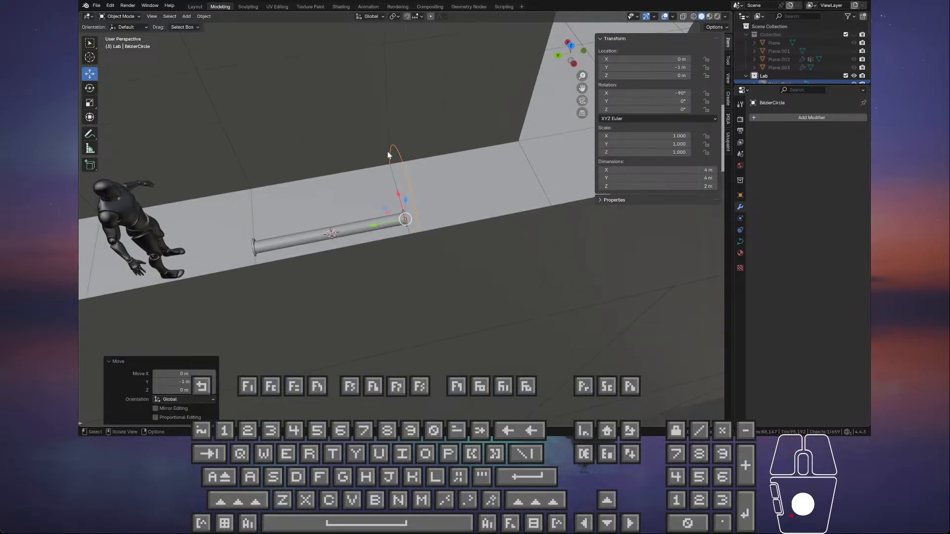
middle_click_drag(388, 152, 447, 223)
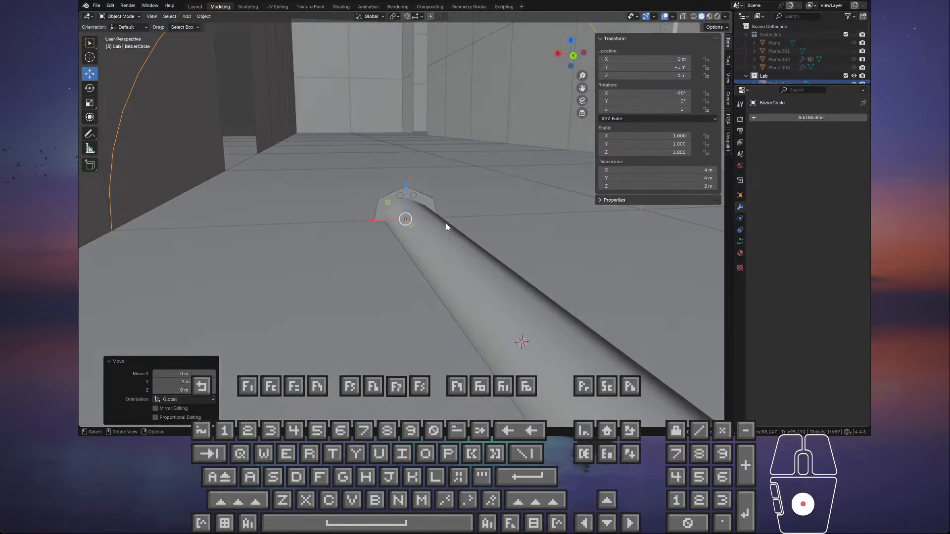
key("s")
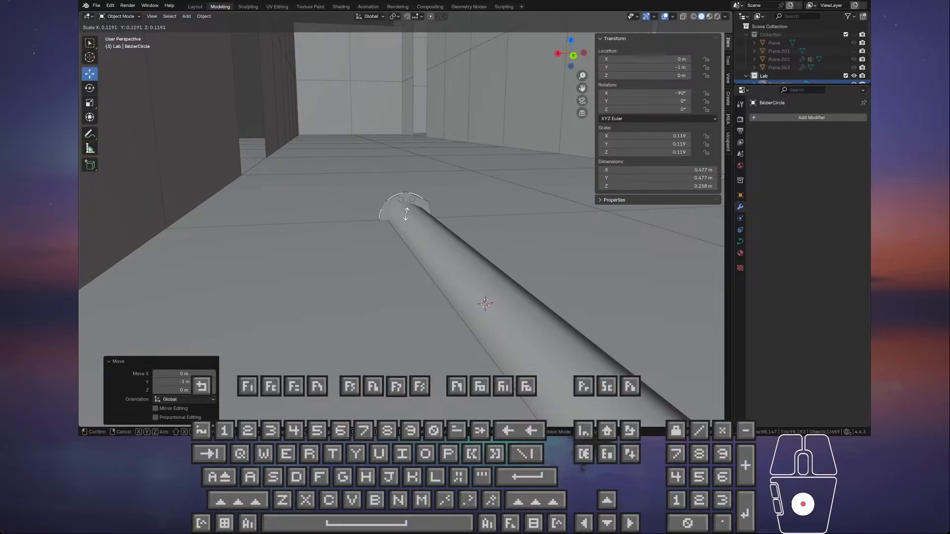
left_click(407, 214)
scroll(403, 216, "up", 5)
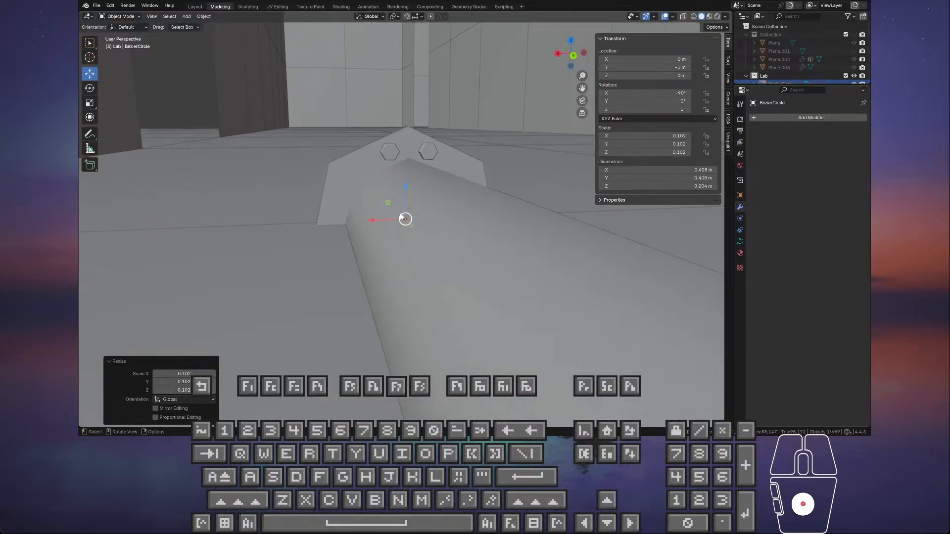
middle_click_drag(345, 219, 492, 219)
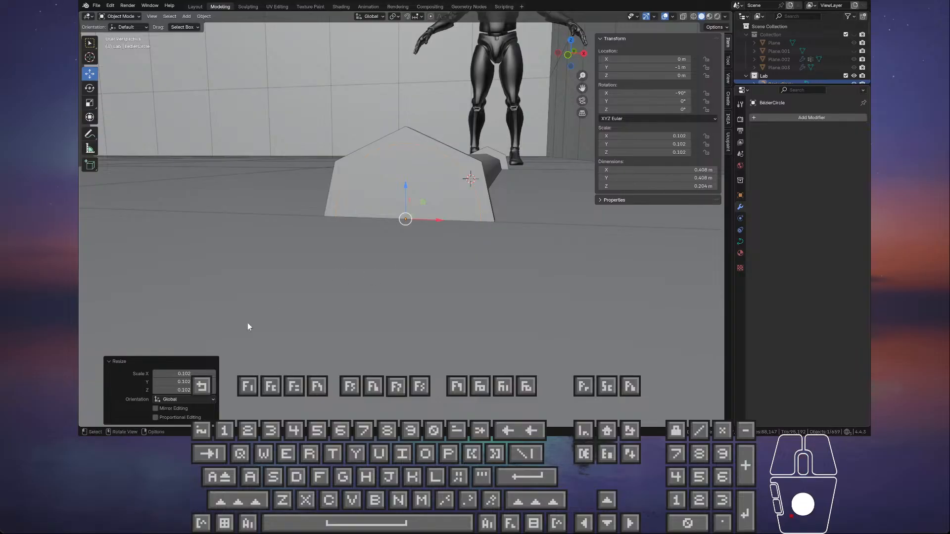
- Set the Bézier circle's resize factor to 0.1 on X, Y and Z
left_click(193, 374)
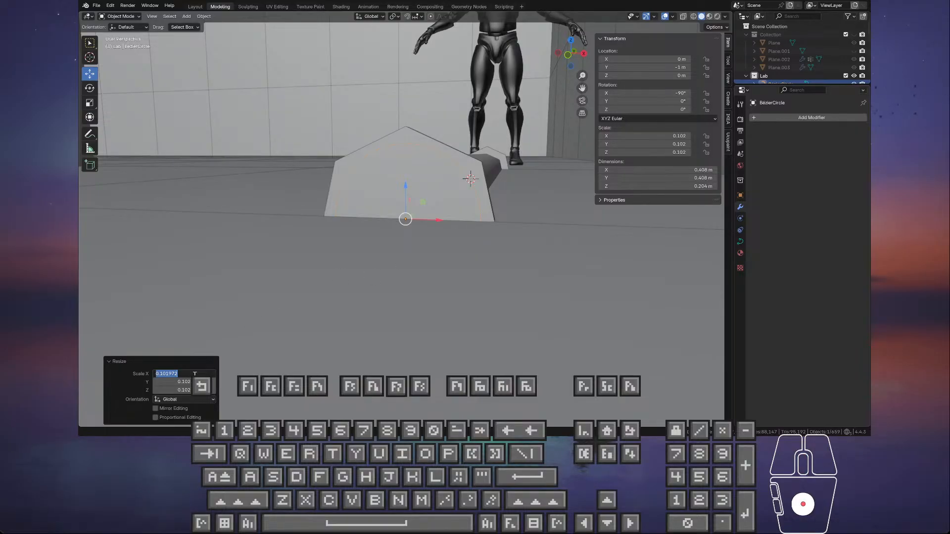
type(".1")
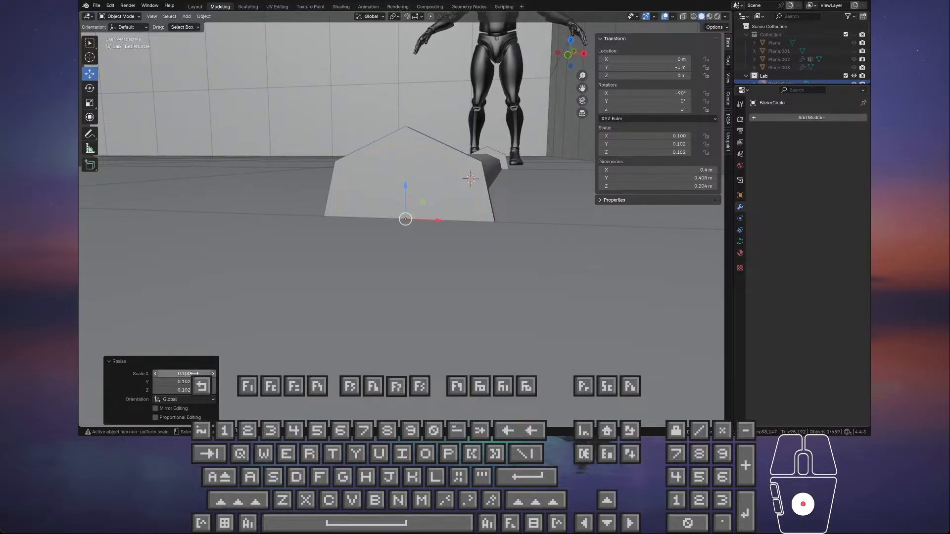
key("Return")
left_click_drag(199, 390, 224, 374)
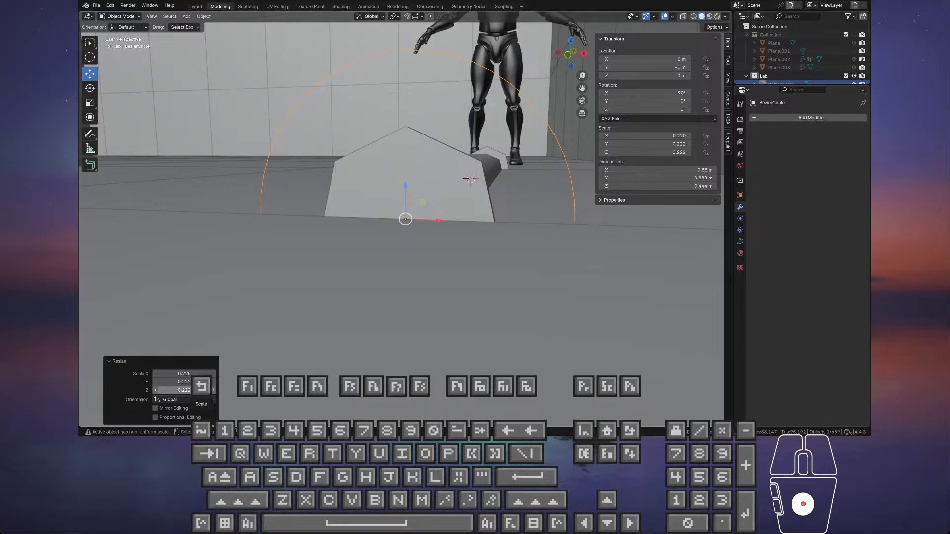
left_click(199, 390)
type(".1")
key("Return")
left_click(200, 382)
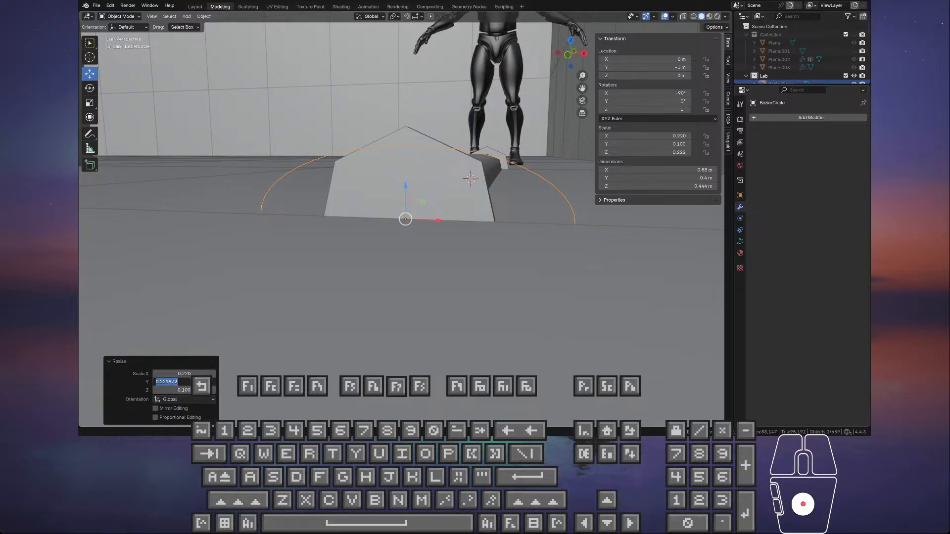
type(".1")
key("Return")
left_click(198, 374)
type(".1")
key("Return")
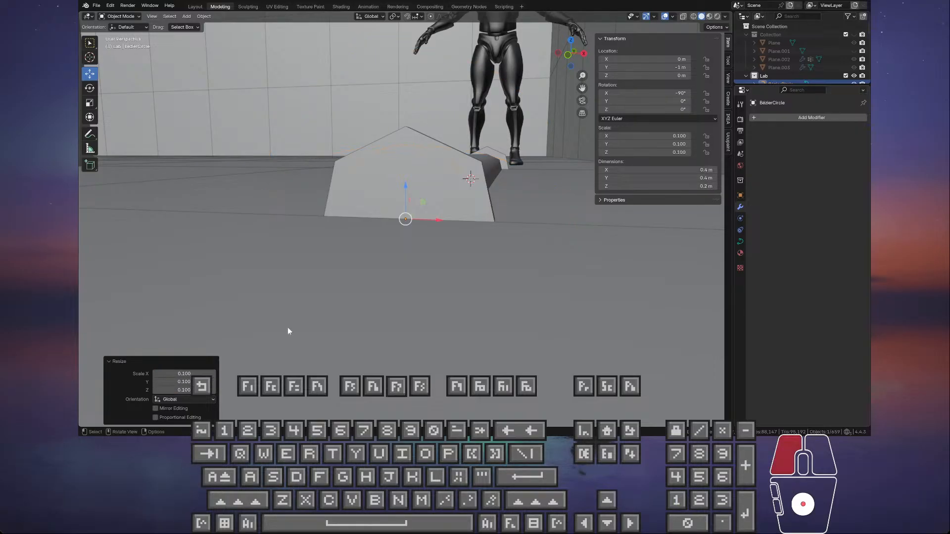
- Try to move the scaled Bézier circle along Y relative to the flange using increment snapping
middle_click_drag(454, 223, 332, 241)
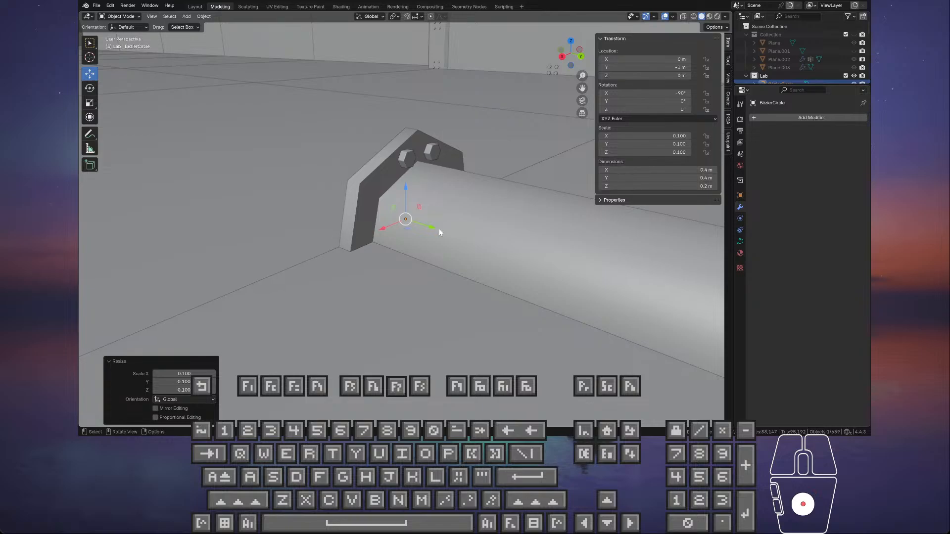
left_click_drag(439, 229, 411, 174)
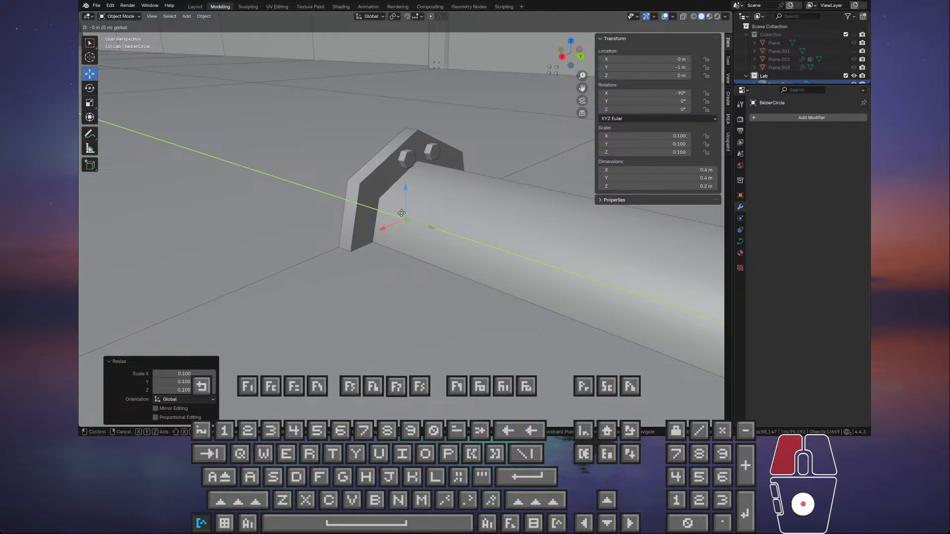
left_click_drag(410, 170, 411, 172)
middle_click_drag(411, 173, 425, 210)
- Set the snap target to Edge and move the Bézier circle to about Y -1.1 m, clear of the flange's outer face
left_click(422, 17)
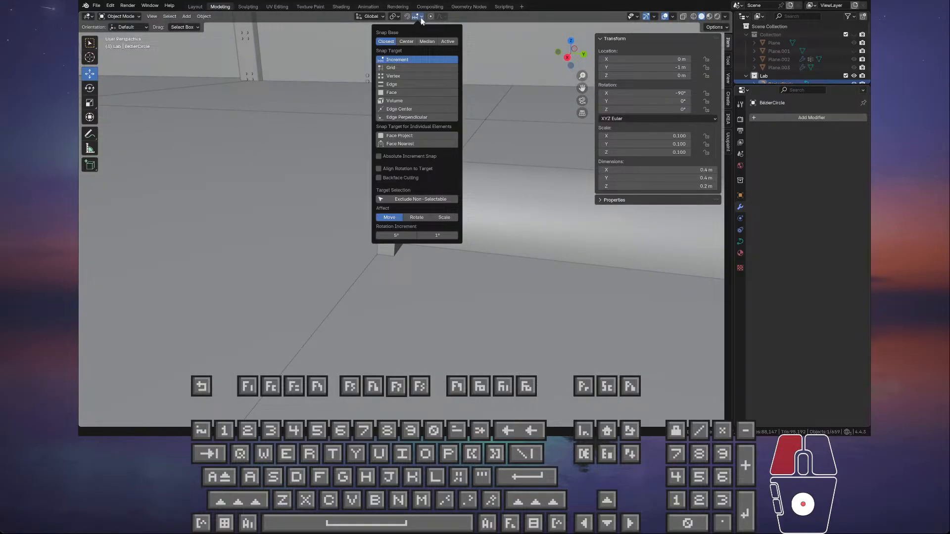
left_click(403, 83)
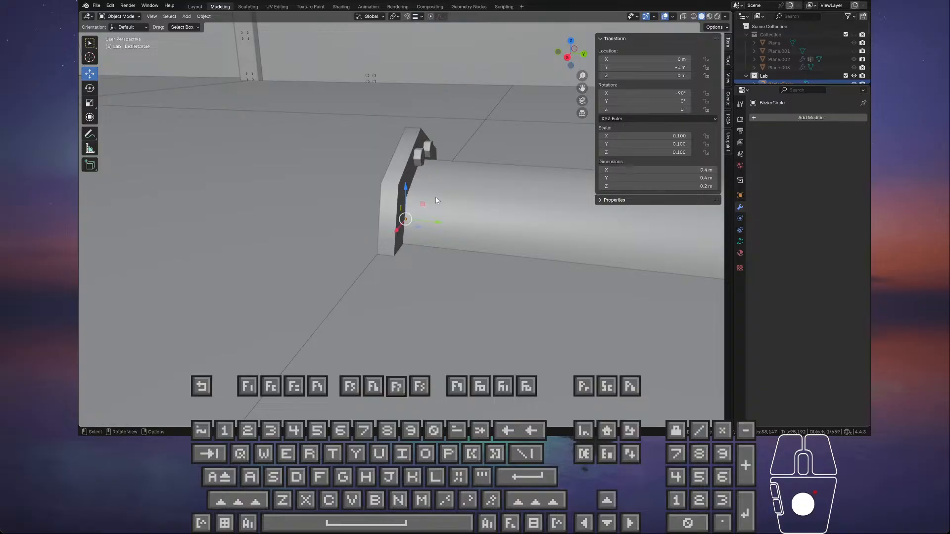
left_click_drag(438, 228, 396, 233)
middle_click_drag(396, 233, 454, 253)
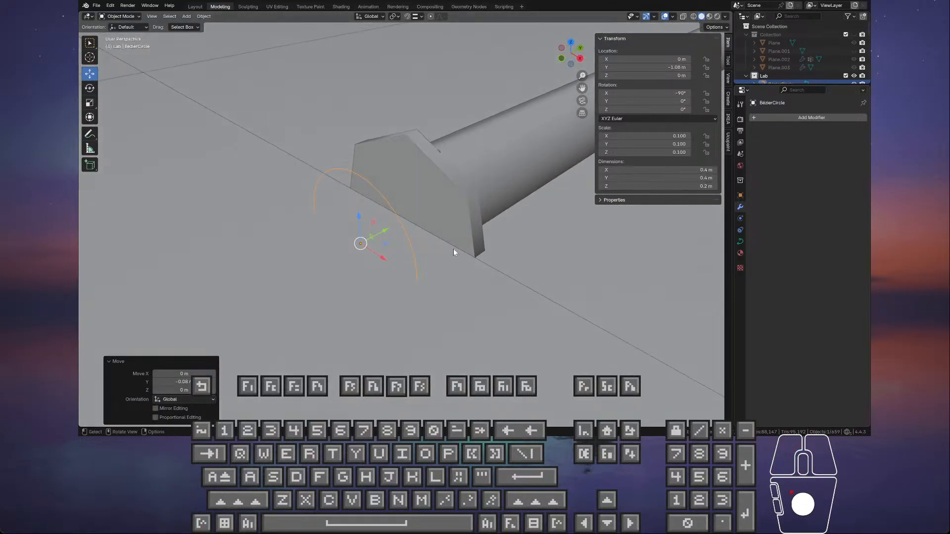
left_click_drag(382, 232, 453, 203)
middle_click_drag(446, 212, 456, 165)
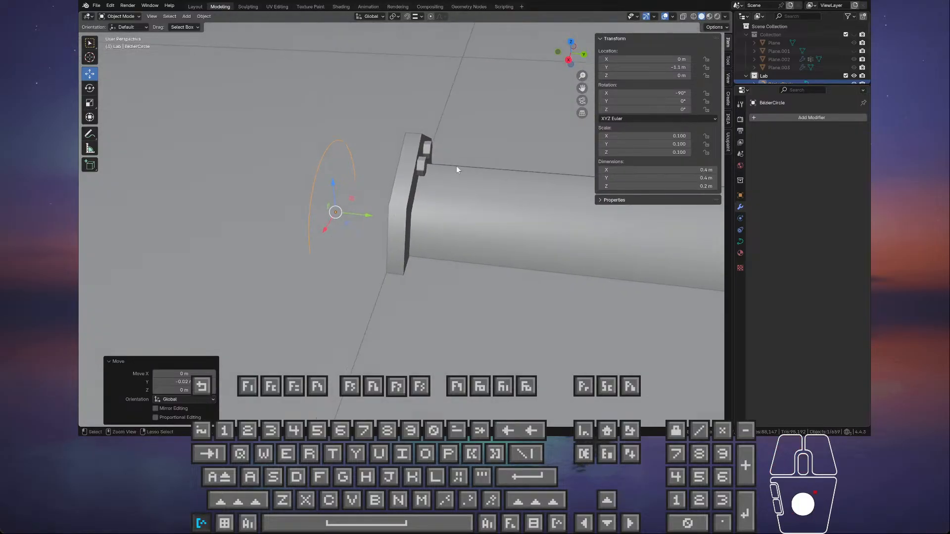
- Set the snap target to Face and try to move the Bézier circle along Y onto the flange
left_click(421, 16)
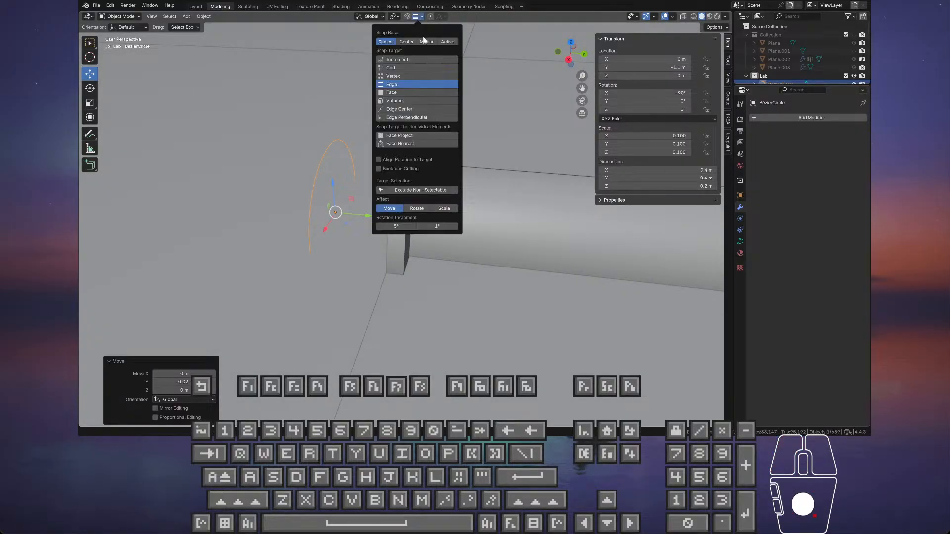
left_click(402, 77)
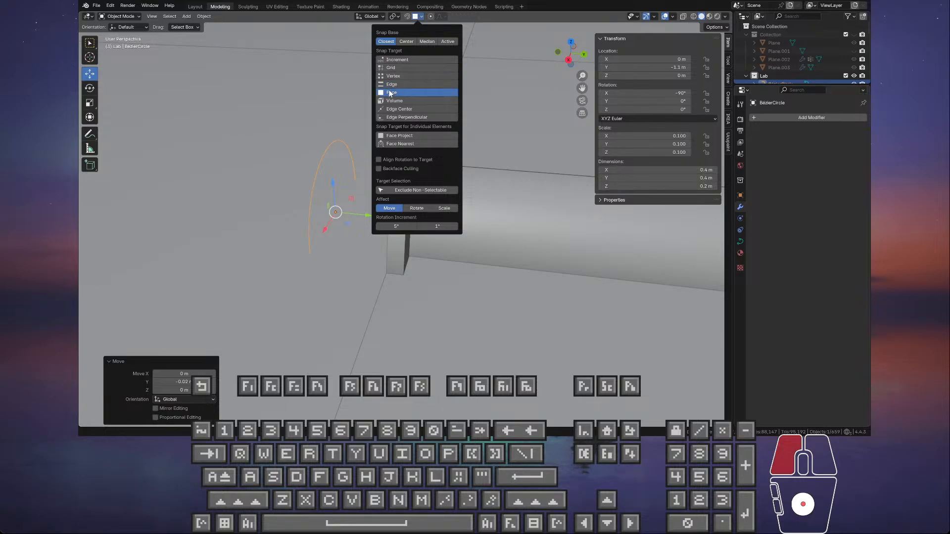
left_click_drag(368, 219, 459, 163)
key("ctrl+z")
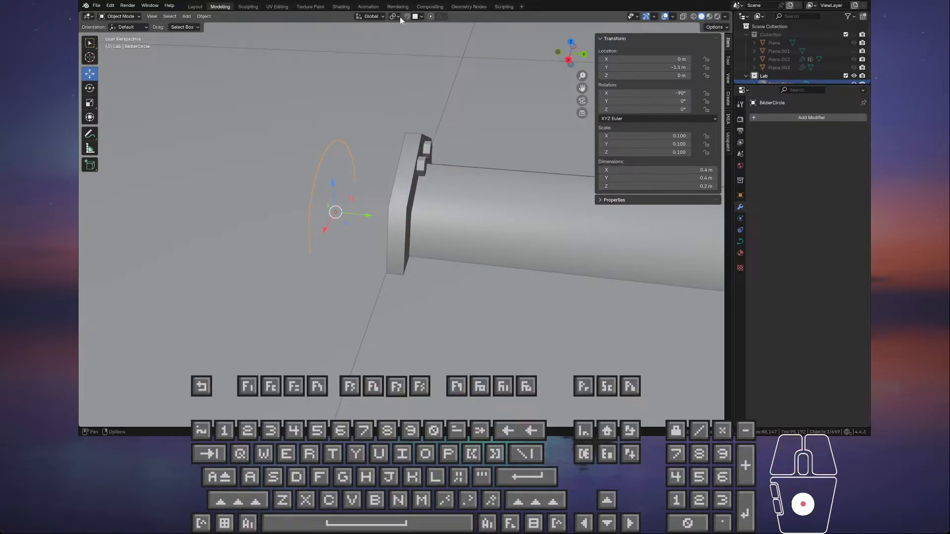
middle_click_drag(407, 36, 435, 159)
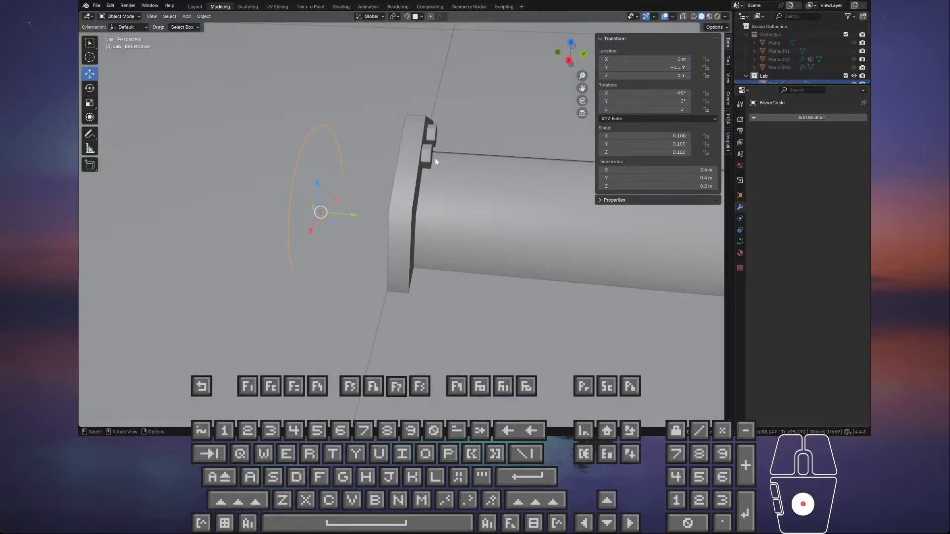
- Try moving the Bézier circle along Y to the bolts with Vertex snapping, and undo its moves back to Y -1 m
left_click(419, 17)
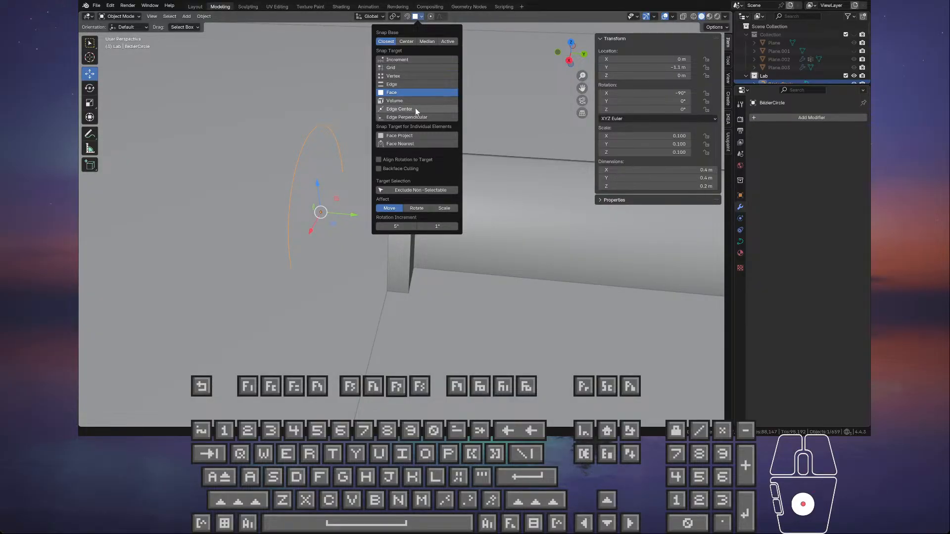
left_click(407, 75)
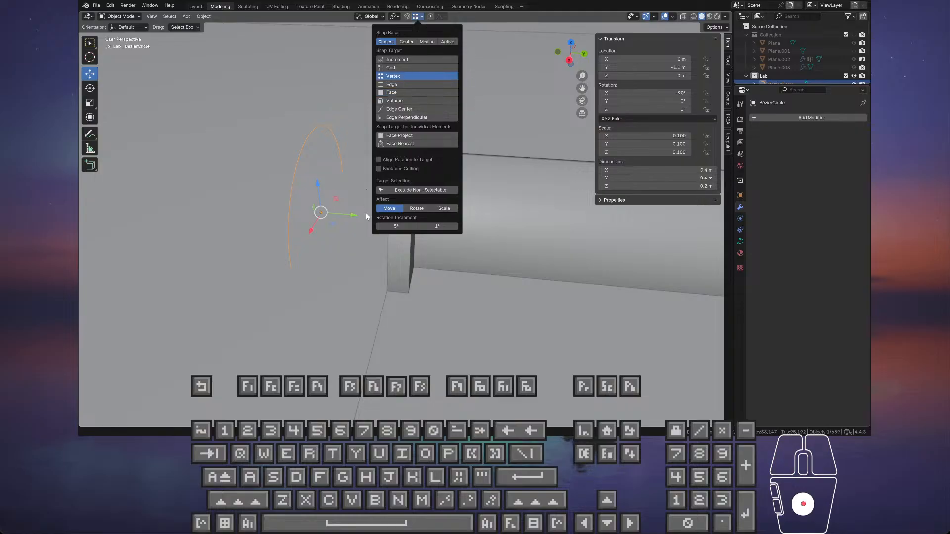
left_click_drag(352, 216, 442, 165, "ctrl")
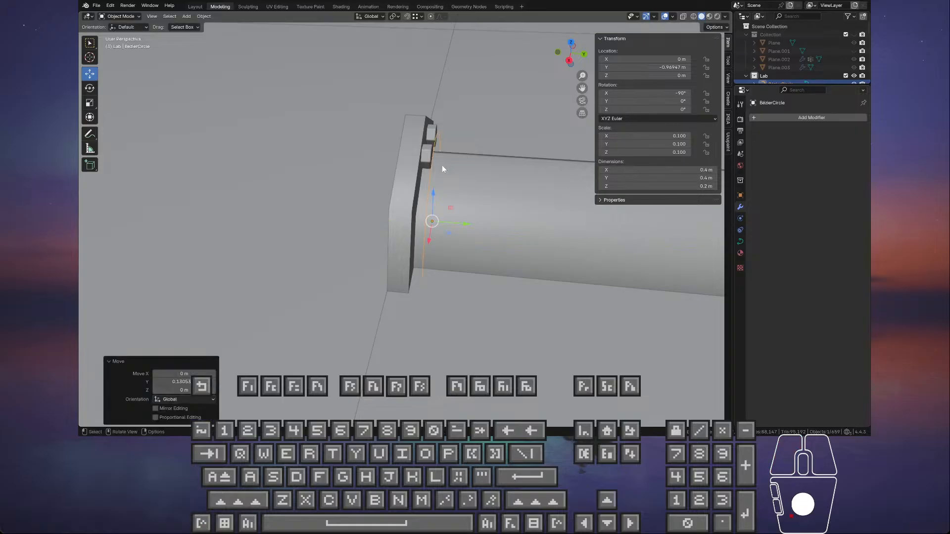
middle_click_drag(442, 166, 411, 164)
key("ctrl+z")
key("ctrl+z")
key("ctrl+z")
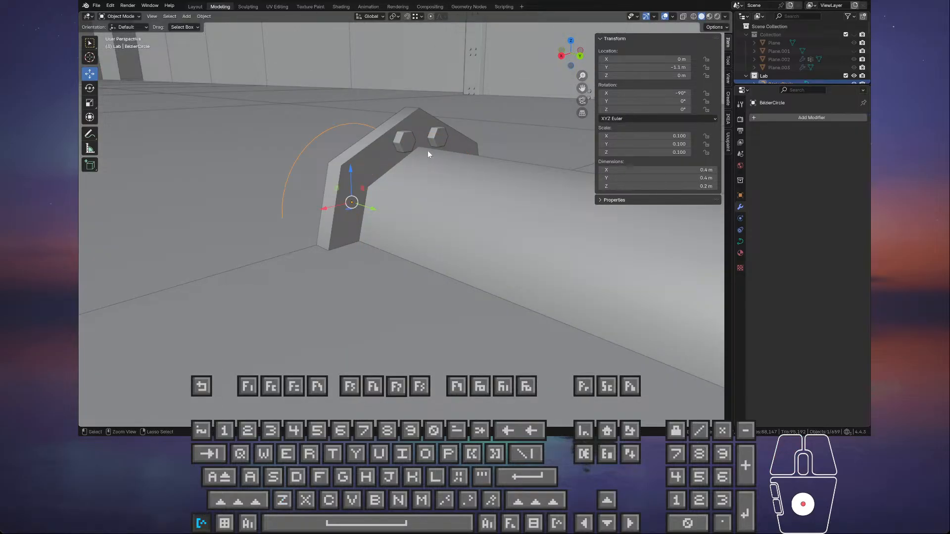
key("ctrl+z")
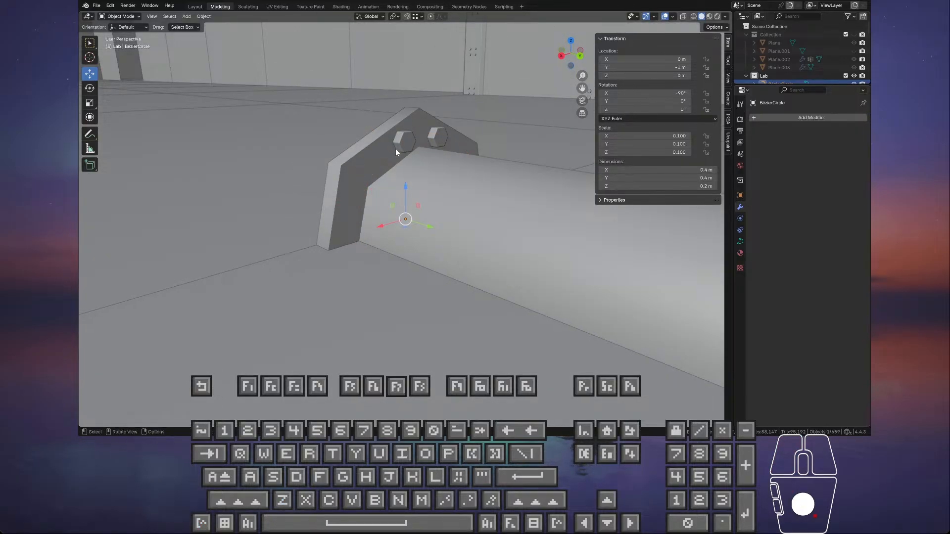
- Move the Bézier circle along Y from the middle of the flange onto its bolt-side face
middle_click_drag(395, 149, 445, 175)
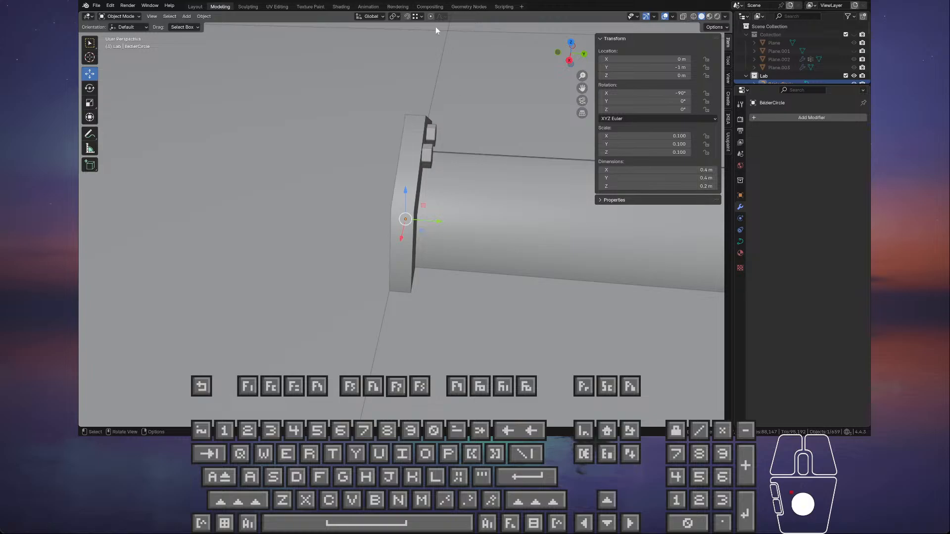
left_click(420, 16)
left_click_drag(435, 227, 459, 224)
middle_click_drag(459, 221, 347, 200)
- Add an Array modifier to the two flange bolts, using Fit Curve with BézierCircle as the curve
left_click(424, 142)
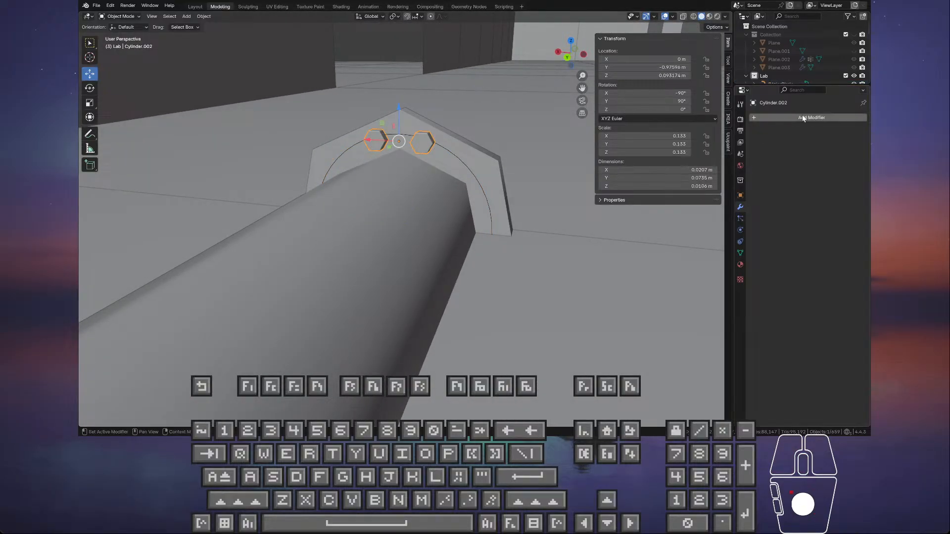
left_click(781, 118)
mouse_move(758, 118)
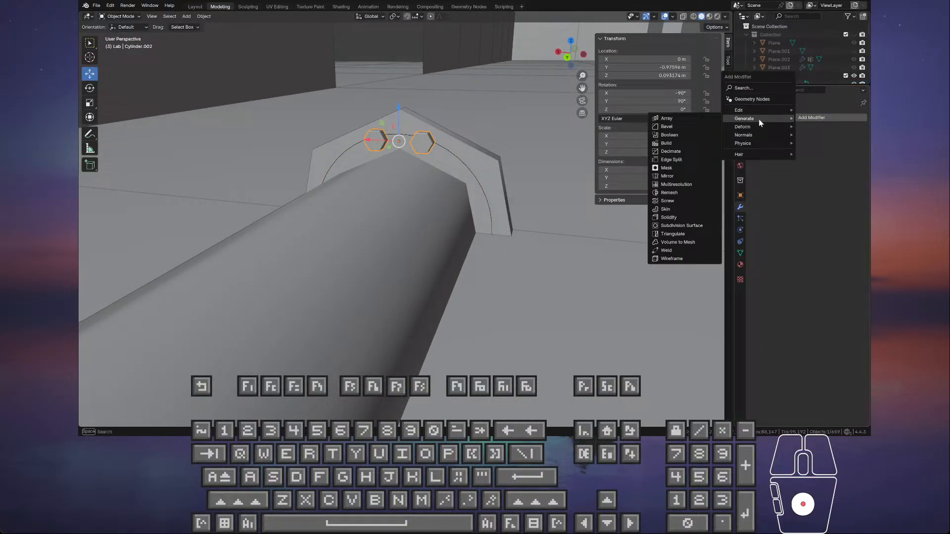
left_click(687, 123)
left_click(841, 144)
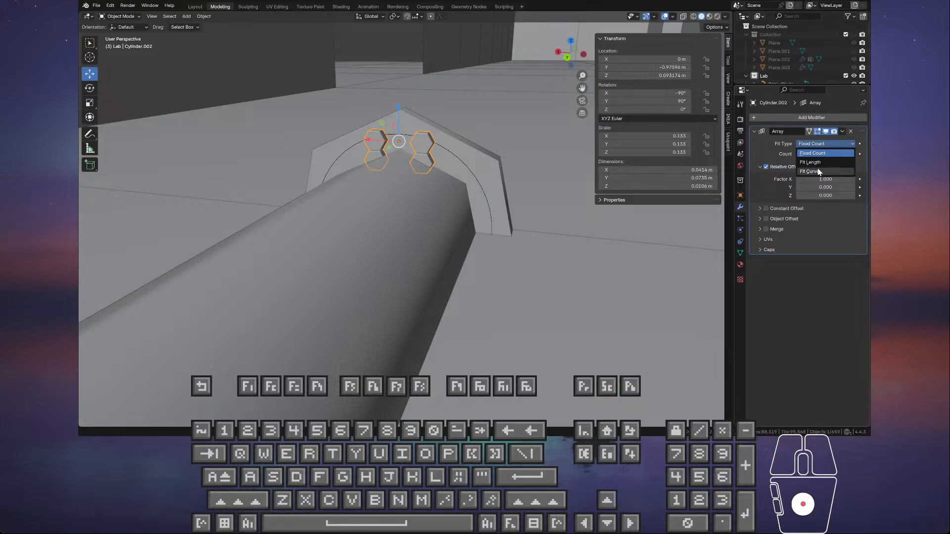
left_click(817, 168)
left_click(850, 155)
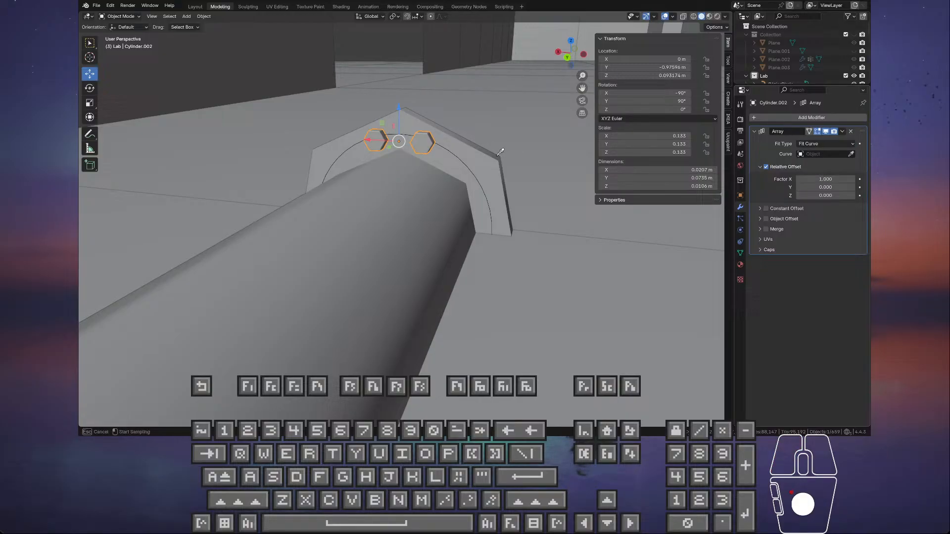
left_click(462, 158)
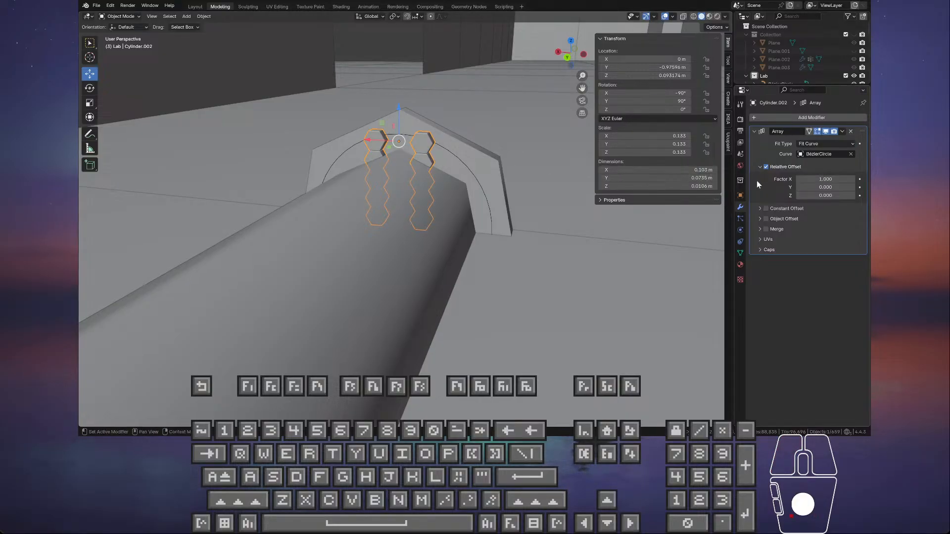
- Set the bolt array's relative offset factor X to 1.5
middle_click_drag(534, 183, 492, 172)
scroll(492, 172, "up", 3)
mouse_move(826, 180)
left_mouse_down()
mouse_move(851, 179)
mouse_move(811, 179)
mouse_move(822, 180)
left_mouse_up()
middle_click_drag(456, 163, 506, 166)
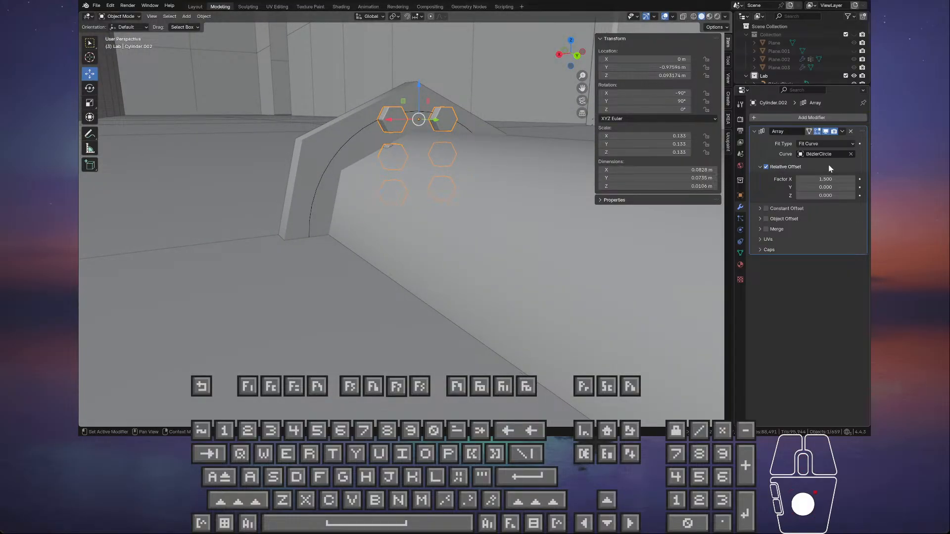
- Switch the array's Relative Offset off and back on, and set its factor X to 1
left_click(766, 167)
middle_click_drag(570, 171, 491, 177)
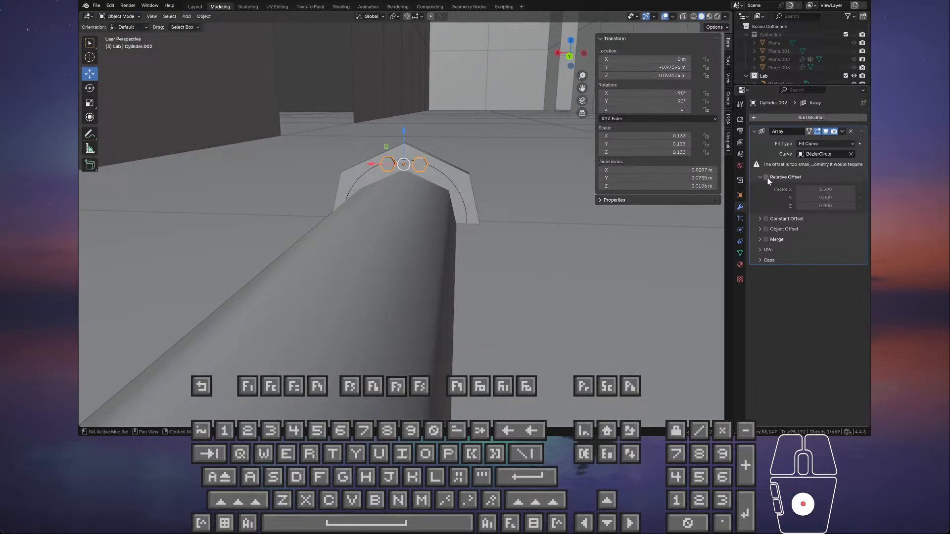
left_click(766, 178)
left_click_drag(825, 179, 804, 179)
- Try the array's Constant Offset and Merge options on the bolts
left_click(767, 209)
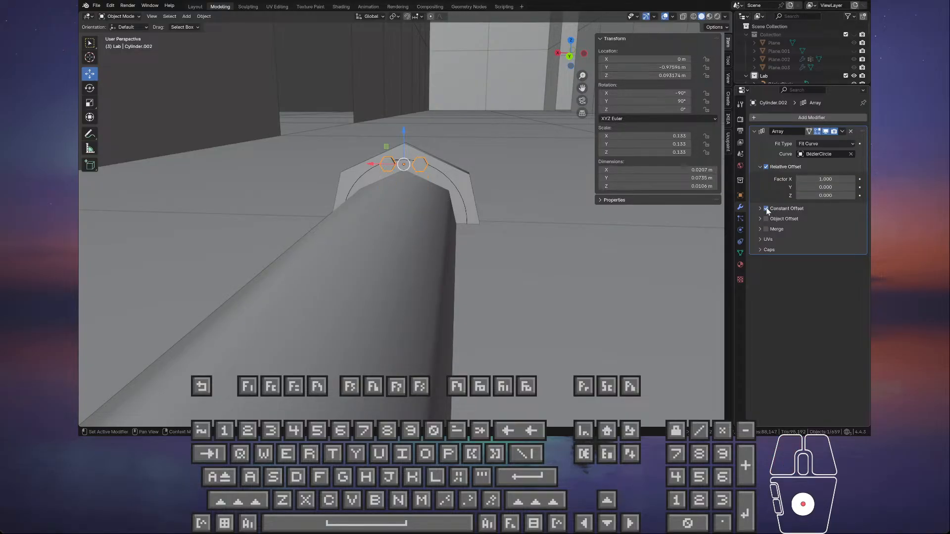
left_click(767, 209)
left_click(766, 229)
middle_click_drag(474, 199, 421, 217)
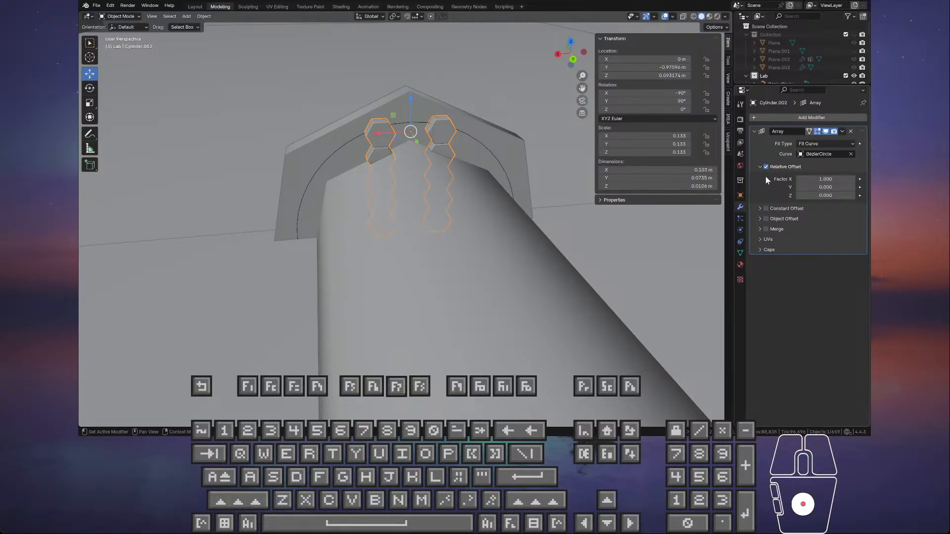
- Set the relative offset factor X to 0.7 and check which curve object the array uses
left_click_drag(816, 179, 787, 179)
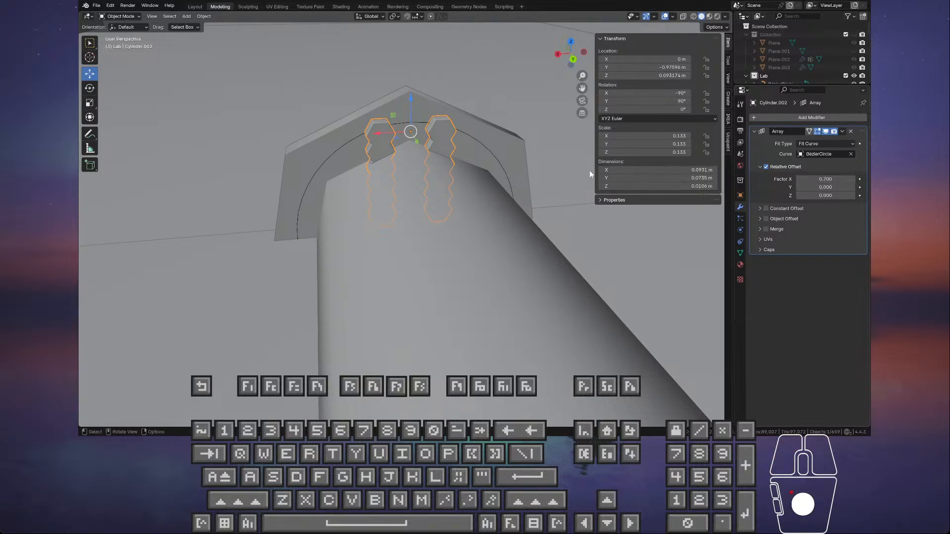
middle_click_drag(589, 171, 485, 158)
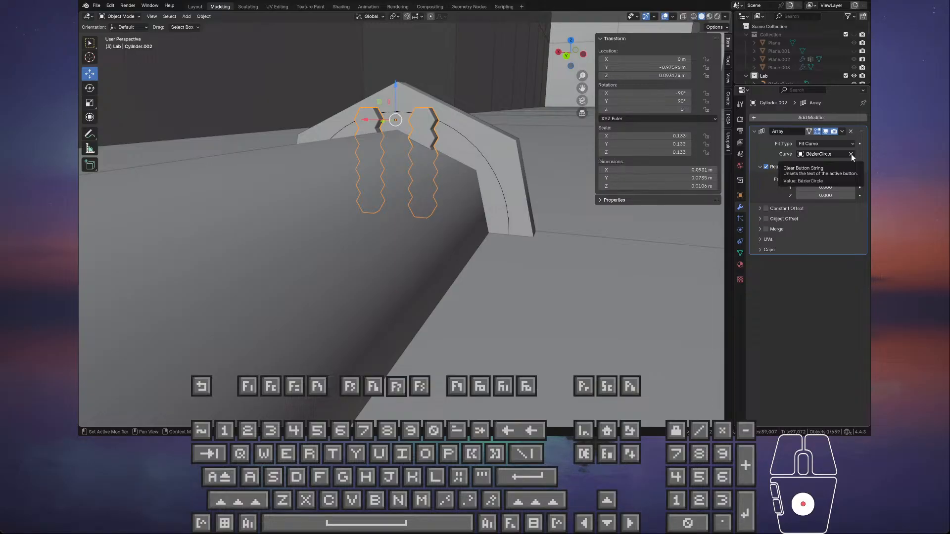
mouse_move(449, 176)
middle_mouse_down()
mouse_move(467, 167)
mouse_move(480, 179)
mouse_move(441, 164)
middle_mouse_up()
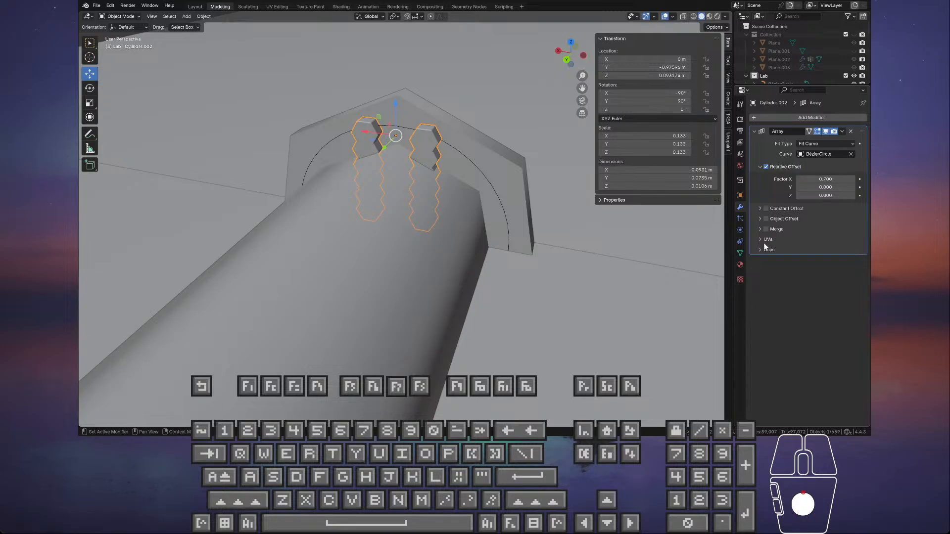
scroll(465, 165, "down", 4)
scroll(455, 166, "up", 3)
mouse_move(448, 164)
middle_mouse_down()
mouse_move(466, 147)
mouse_move(453, 156)
mouse_move(478, 157)
mouse_move(463, 156)
middle_mouse_up()
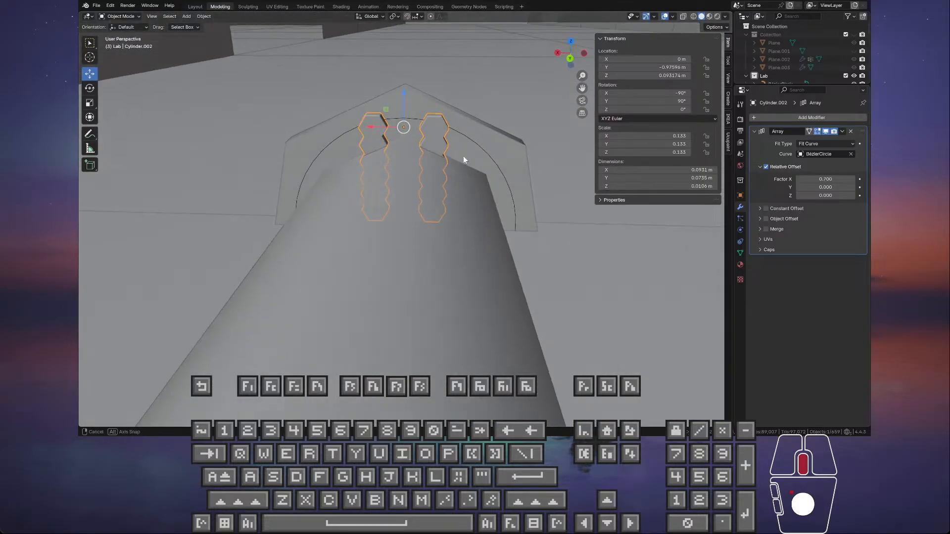
left_click(818, 154)
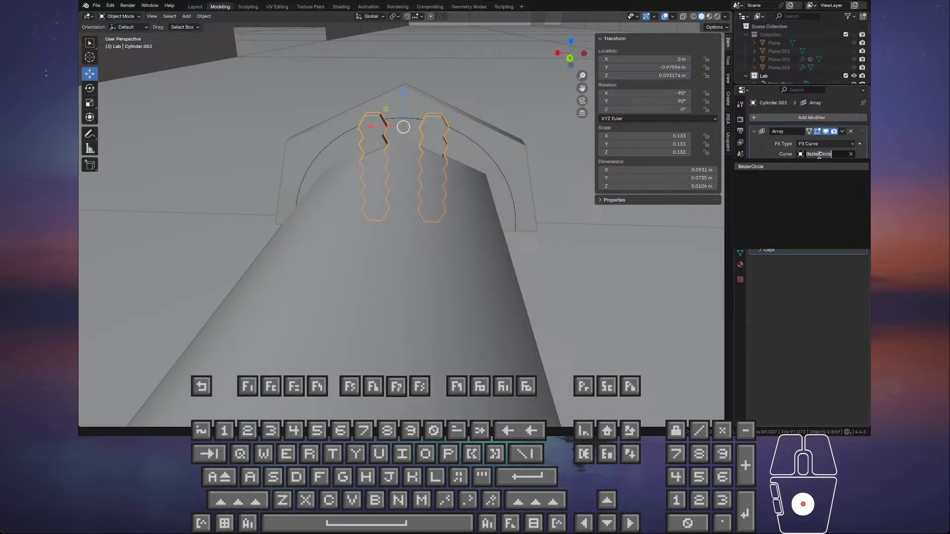
left_click(782, 154)
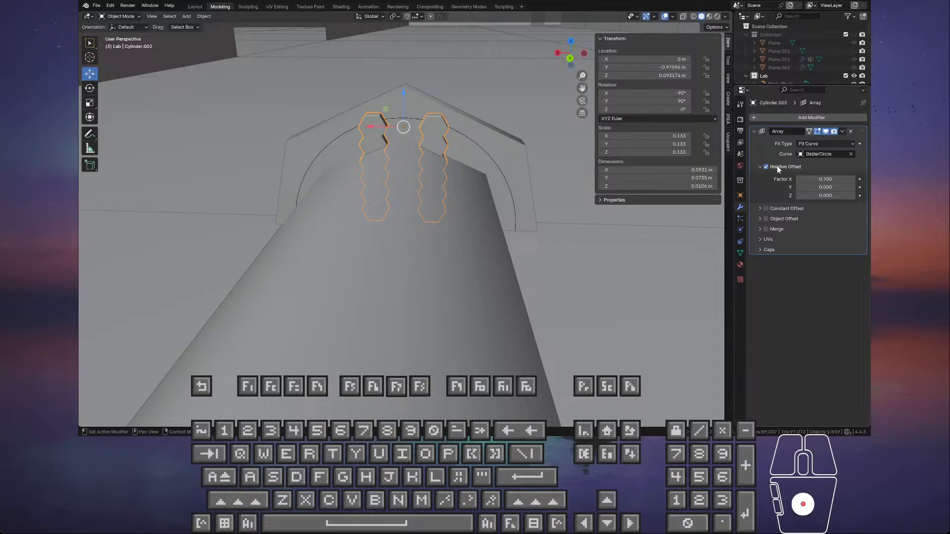
- Set the relative offset factor X to 1.6 and raise the bolts about 0.13 m above the flange, to about Z 0.225 m
left_click_drag(821, 179, 853, 179)
scroll(457, 200, "down", 5)
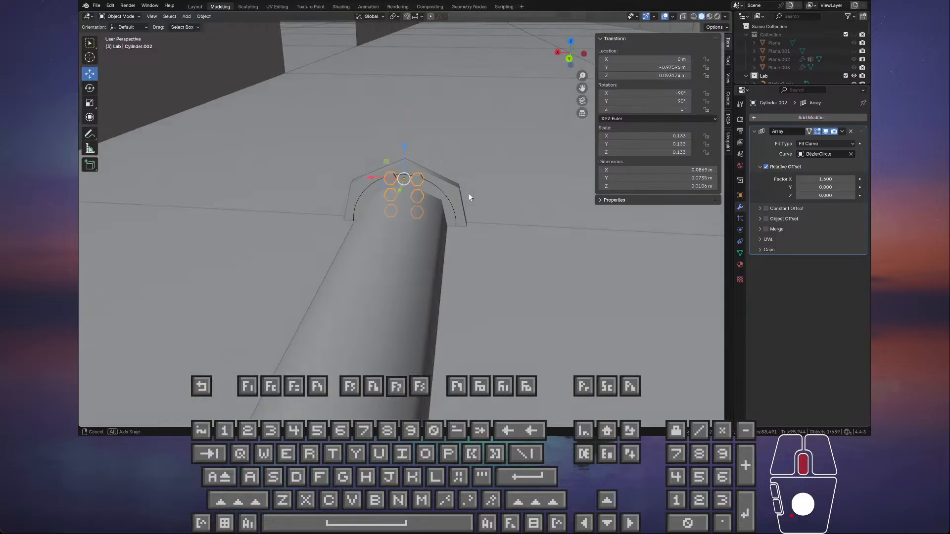
left_click_drag(401, 152, 400, 80)
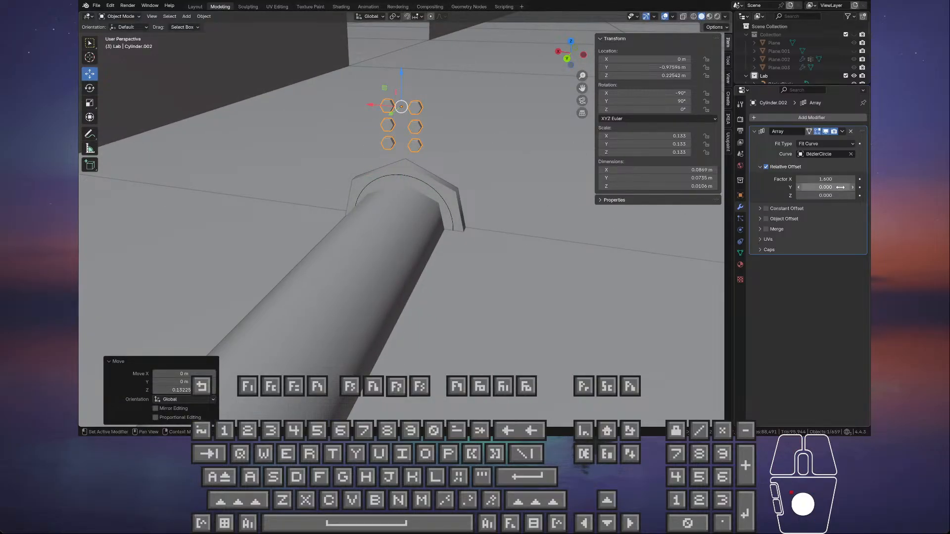
- Set the relative offset factor X to 2.5 and clear the array's curve object
mouse_move(826, 182)
left_mouse_down()
mouse_move(861, 181)
mouse_move(819, 179)
left_mouse_up()
middle_click_drag(494, 161, 545, 167)
left_click(851, 154)
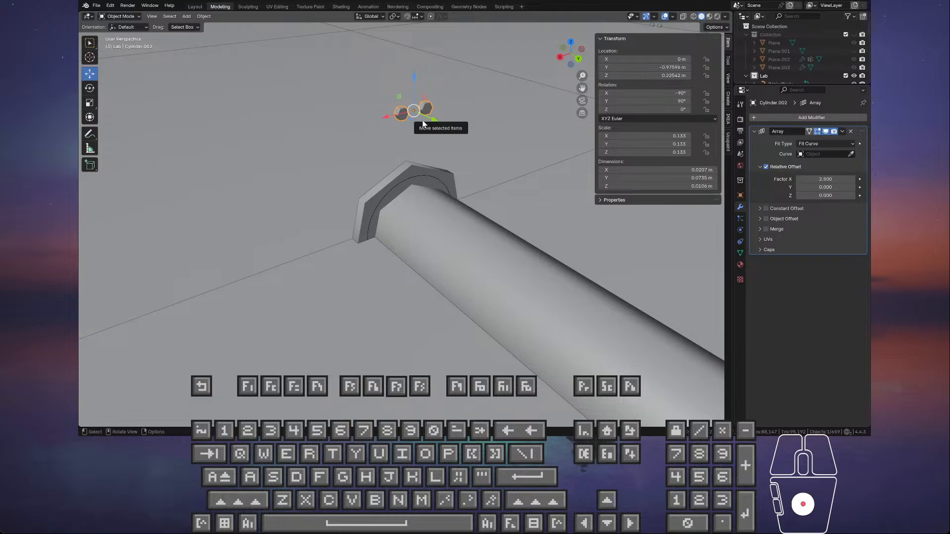
- Apply location, rotation and scale to both the bolts and the Bézier circle
key("ctrl+a")
left_click(405, 151)
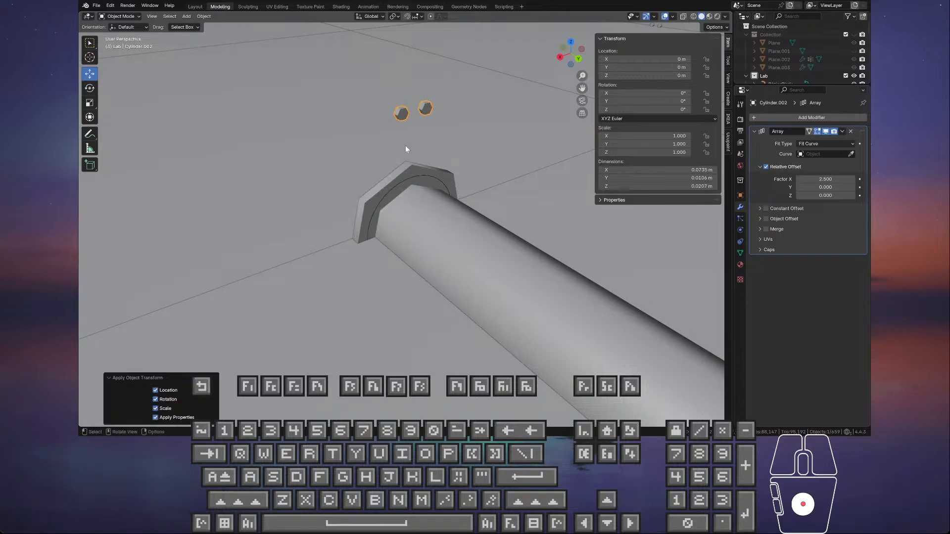
left_click(415, 177)
key("ctrl+a")
left_click(415, 176)
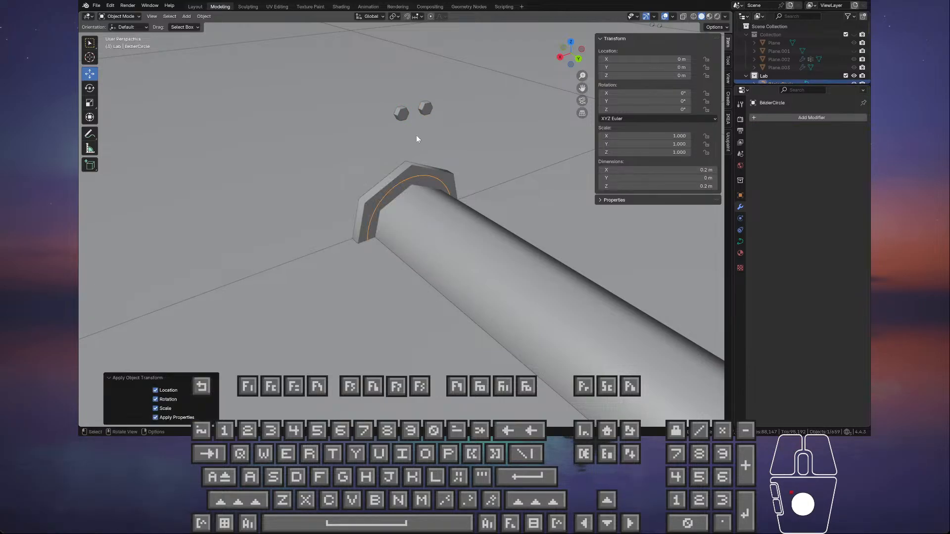
- Replace the bolts' Array modifier with a new Array modifier whose fit type is Fit Curve
left_click(398, 113)
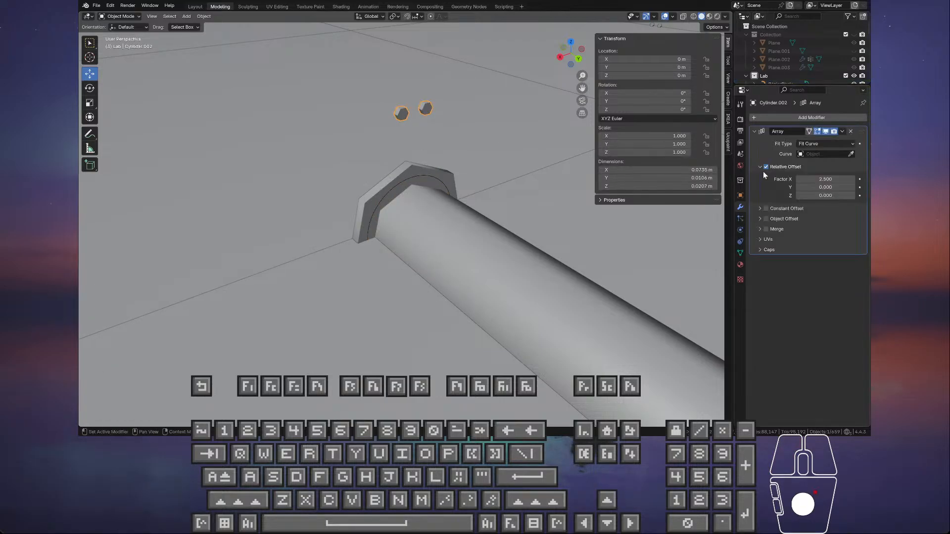
left_click(851, 131)
left_click(801, 119)
mouse_move(781, 118)
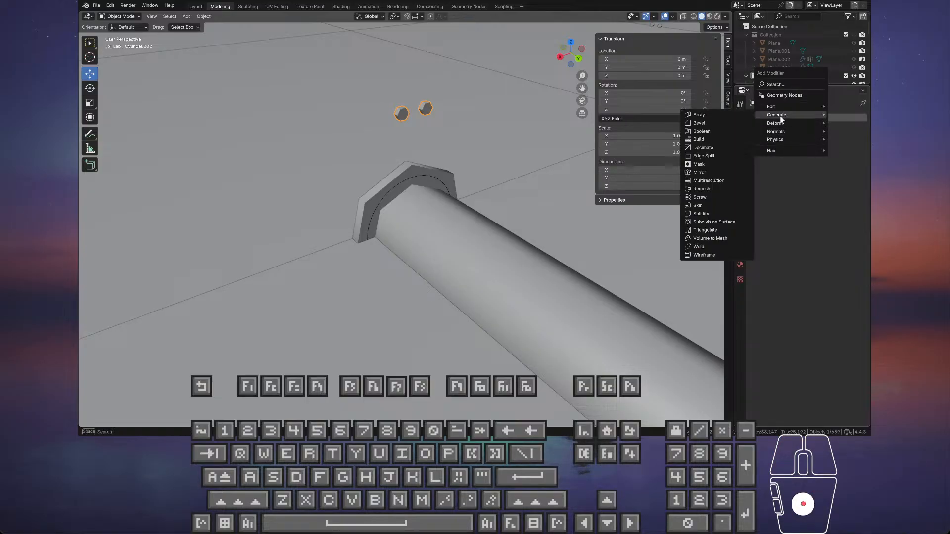
left_click(698, 114)
left_click(844, 144)
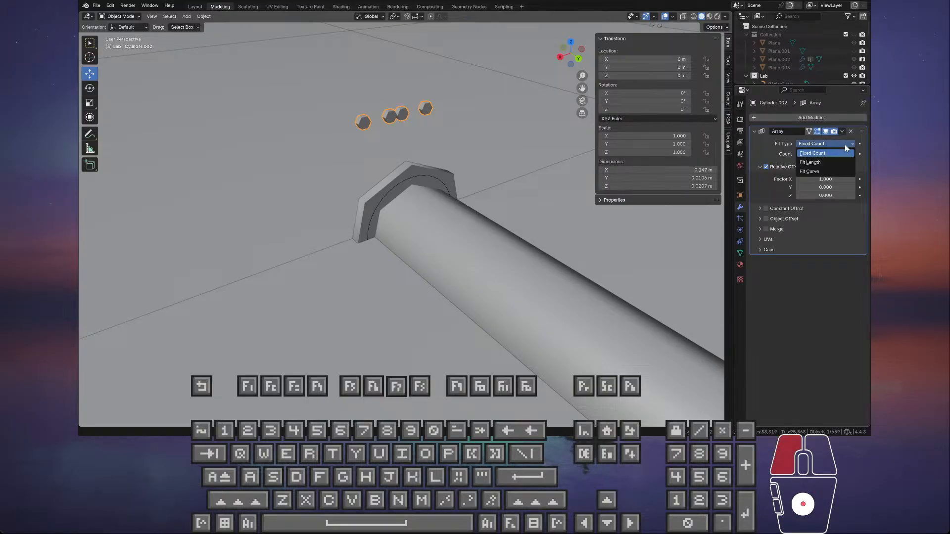
left_click(821, 171)
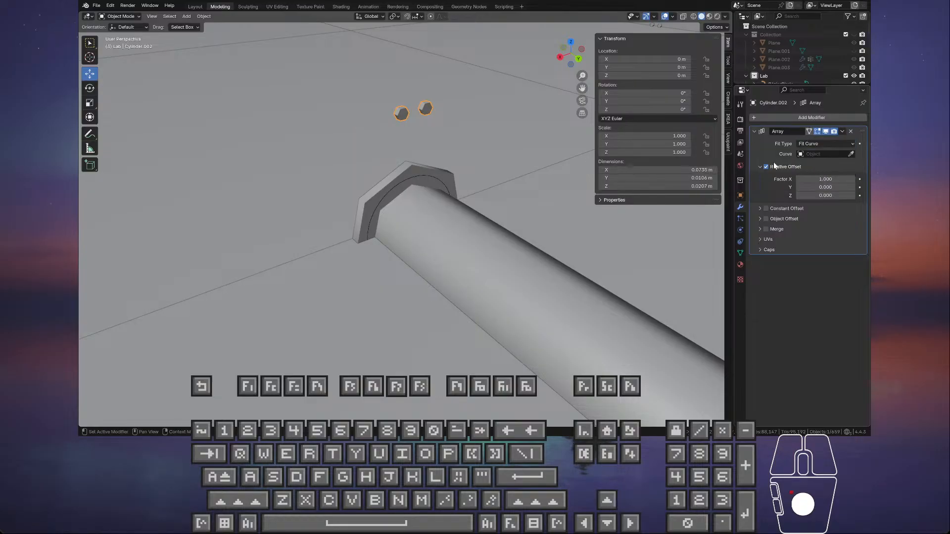
- Assign the Bézier circle on the flange as the curve object of the bolts' array
left_click(851, 154)
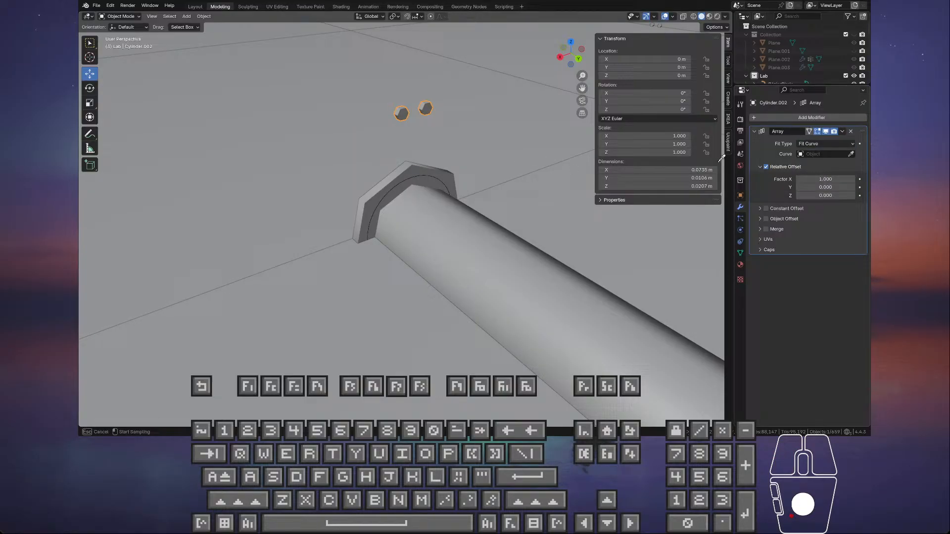
left_click(429, 181)
middle_click_drag(452, 174, 400, 166)
scroll(401, 166, "down", 4)
scroll(392, 177, "up", 3)
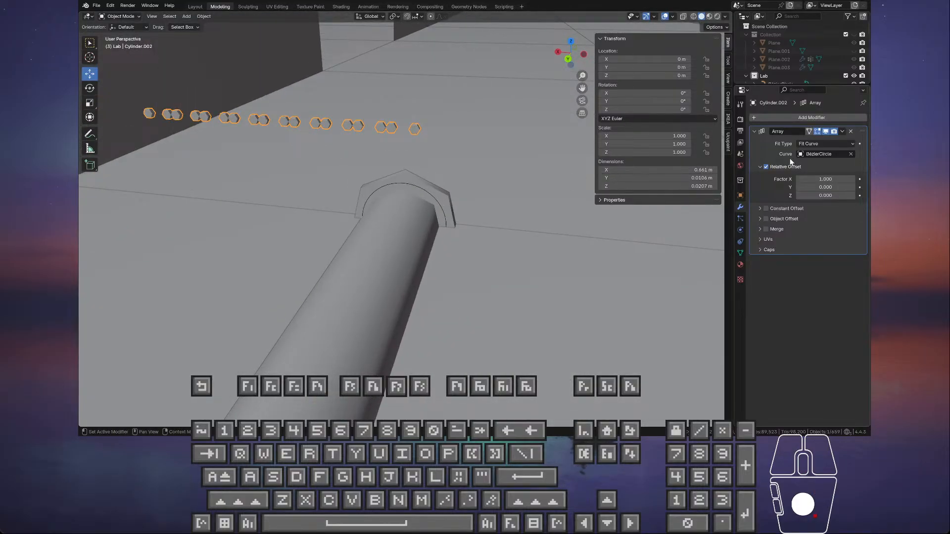
- Try relative offset factors of Y -2 and Z -4.1 on the bolts' array
left_click_drag(826, 196, 794, 187)
middle_click_drag(455, 166, 433, 168)
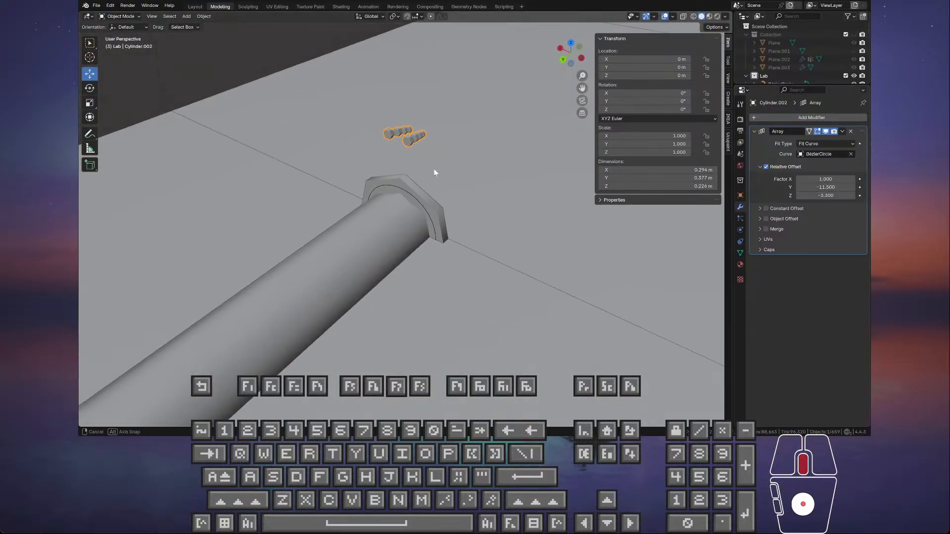
left_click_drag(801, 187, 826, 196)
left_click(850, 153)
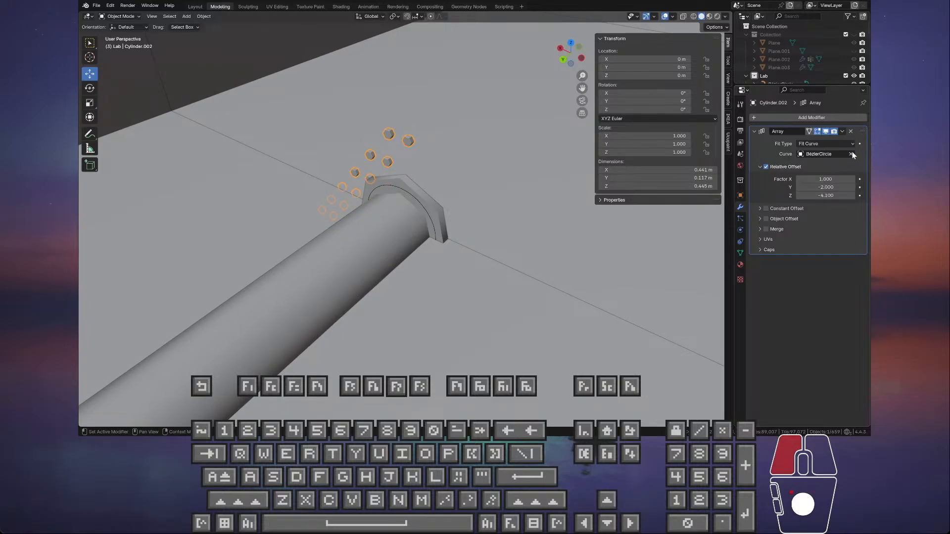
- Remove the bolts' Array modifier and add a Curve deform modifier in its place
left_click(852, 132)
left_click(824, 118)
mouse_move(777, 128)
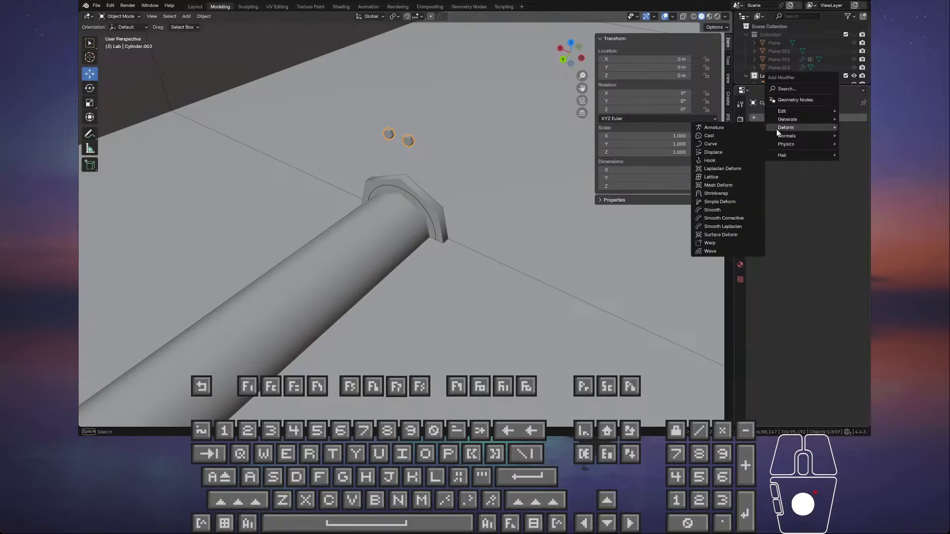
left_click(716, 144)
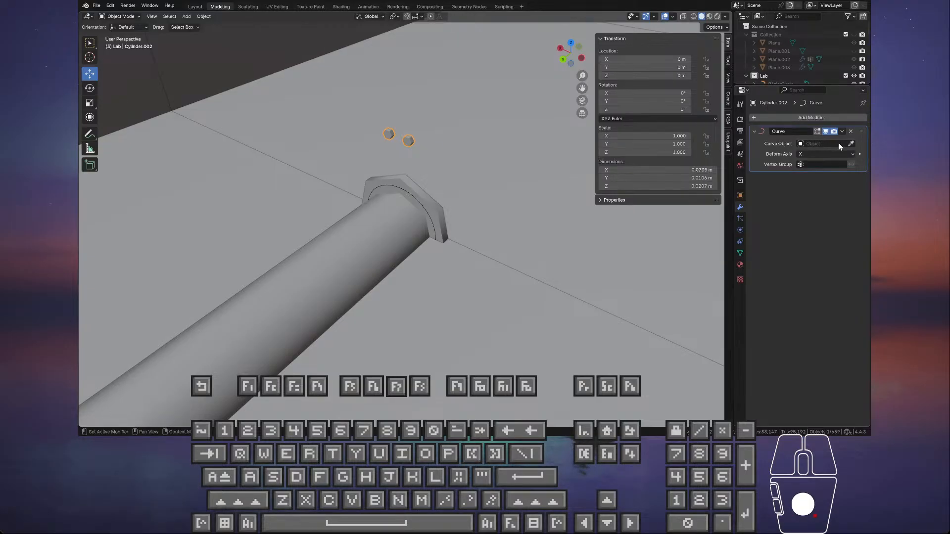
- Pick the Bézier circle on the flange as the Curve modifier's curve object
left_click(851, 143)
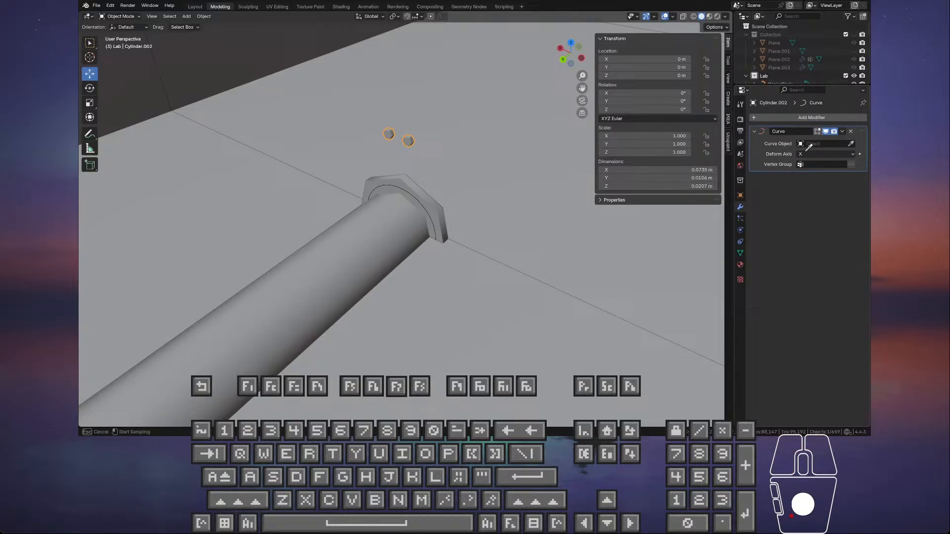
left_click(426, 208)
scroll(425, 208, "up", 7)
middle_click_drag(426, 209, 449, 205)
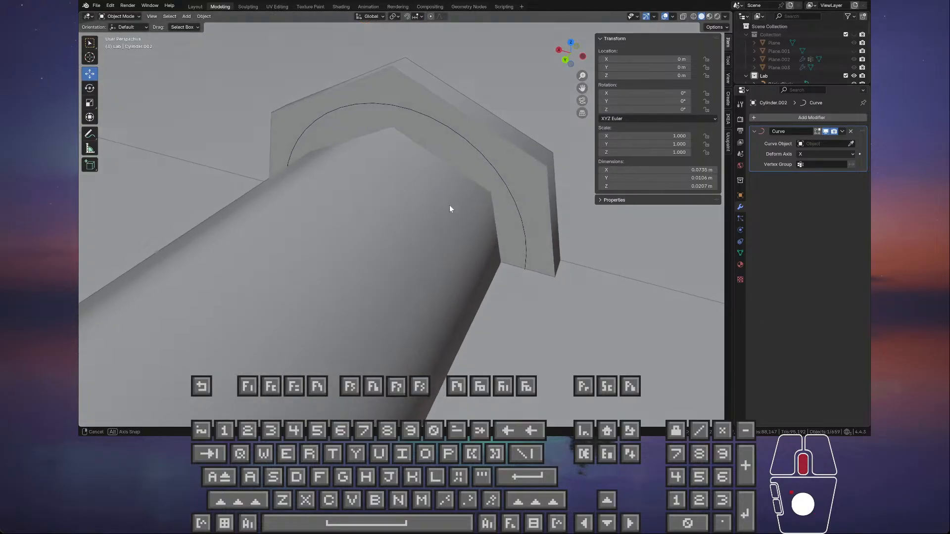
scroll(449, 205, "down", 4)
left_click(851, 144)
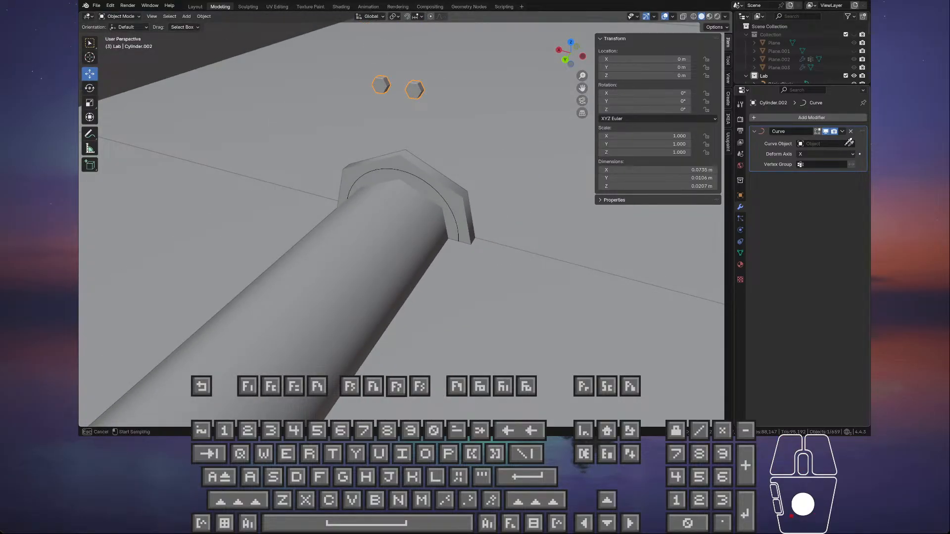
left_click(438, 194)
middle_click_drag(436, 196, 468, 173)
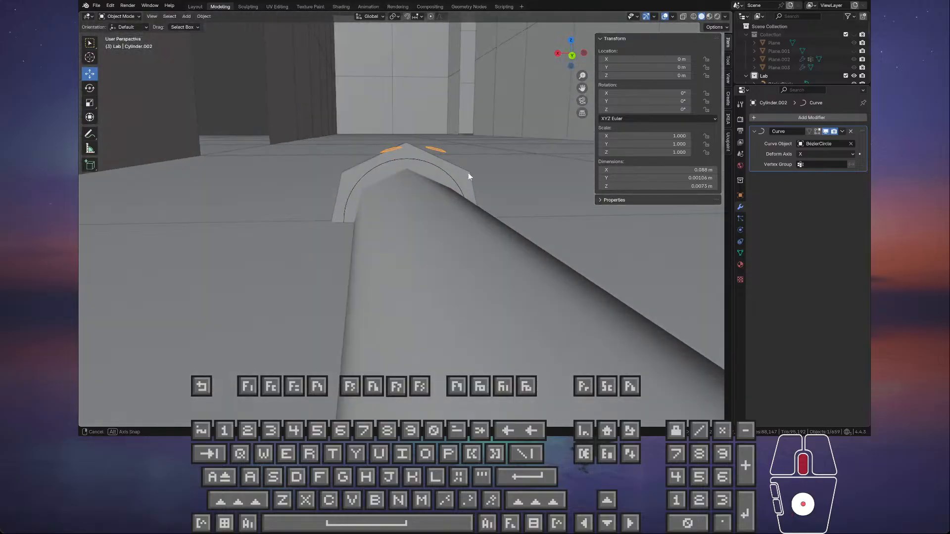
- Try Y and Z as the Curve modifier's deform axis, and set it back to X
left_click(812, 154)
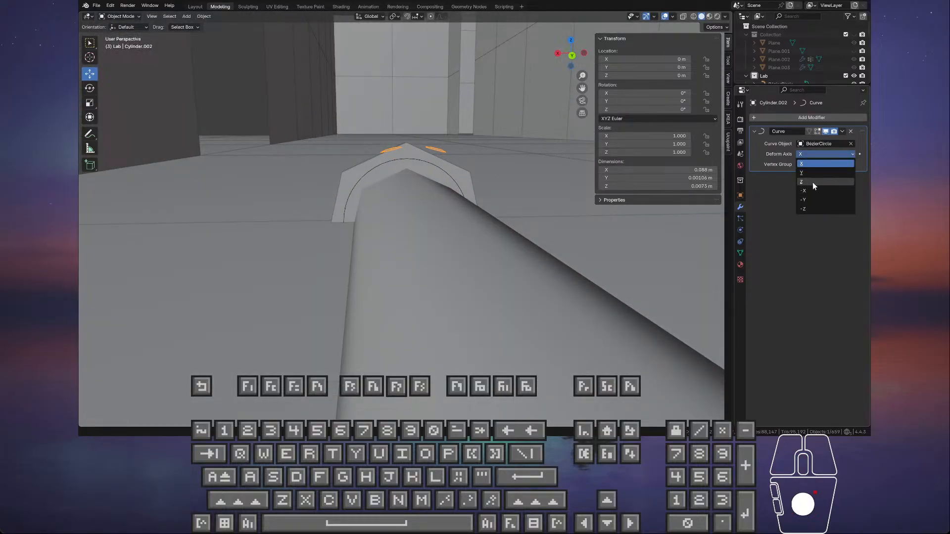
left_click(816, 173)
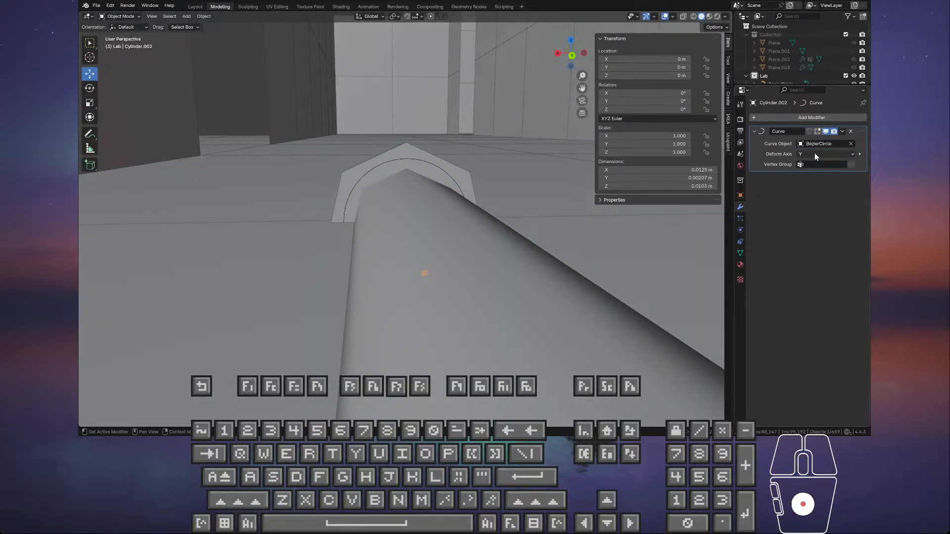
left_click(814, 156)
left_click(809, 180)
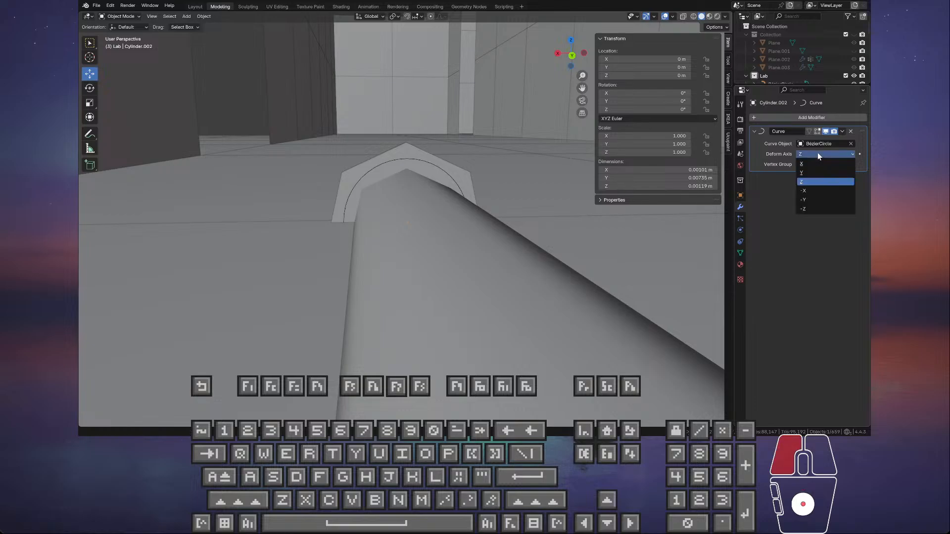
left_click_drag(816, 154, 809, 163)
middle_click_drag(527, 158, 445, 171)
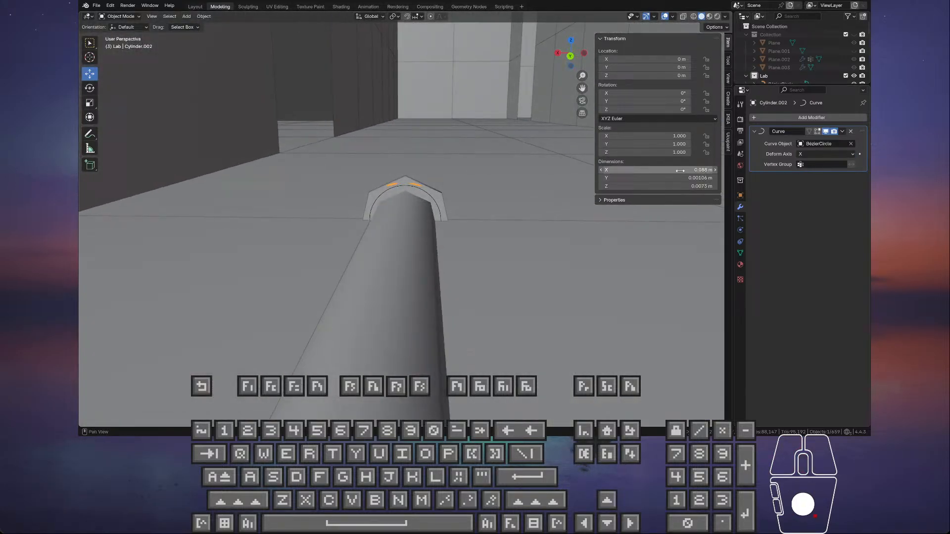
- Remove the Curve modifier from the bolts and delete the Bézier circle
left_click(851, 132)
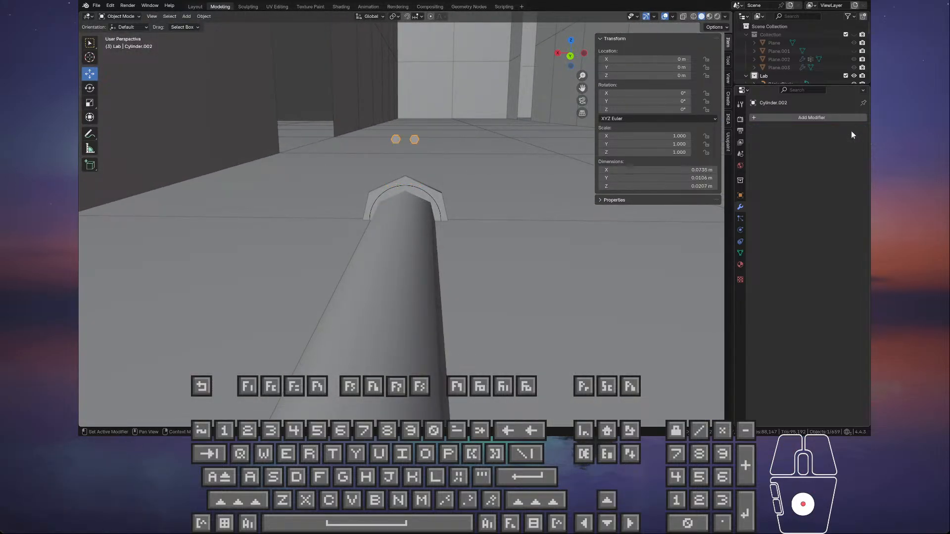
scroll(434, 176, "up", 2)
left_click(439, 167)
left_click(435, 170)
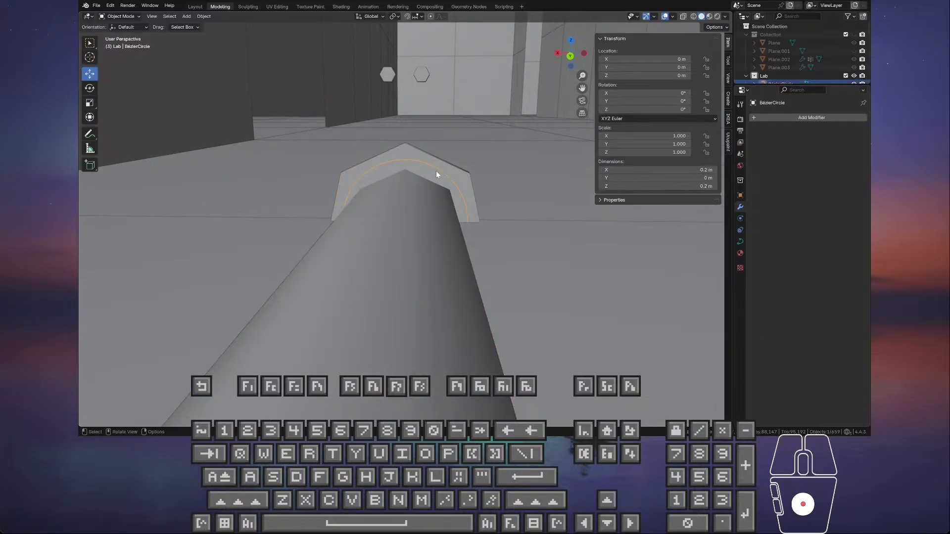
left_click(435, 170)
- Undo the circle deletion, the modifier trials and the transforms applied to the bolts and Bézier circle
left_click(421, 73)
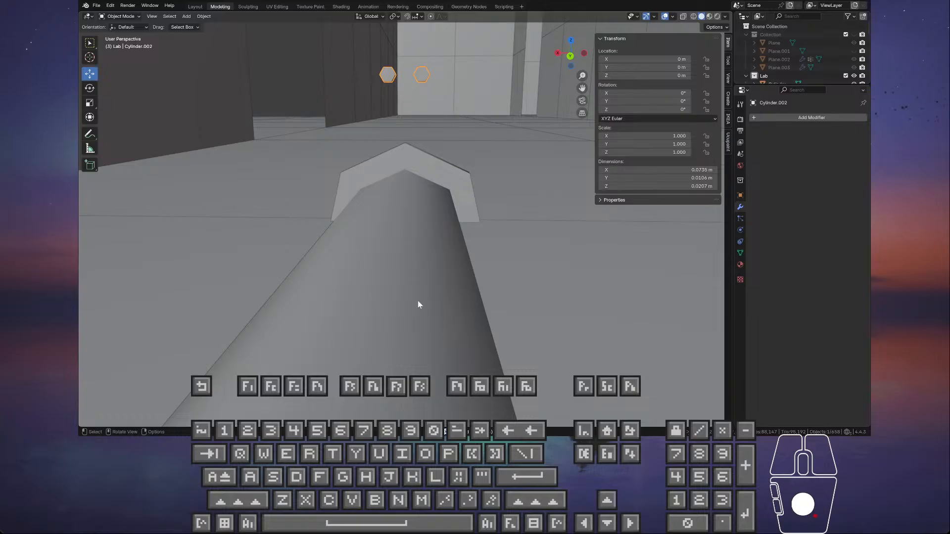
scroll(417, 301, "down", 4)
middle_click_drag(403, 222, 428, 228)
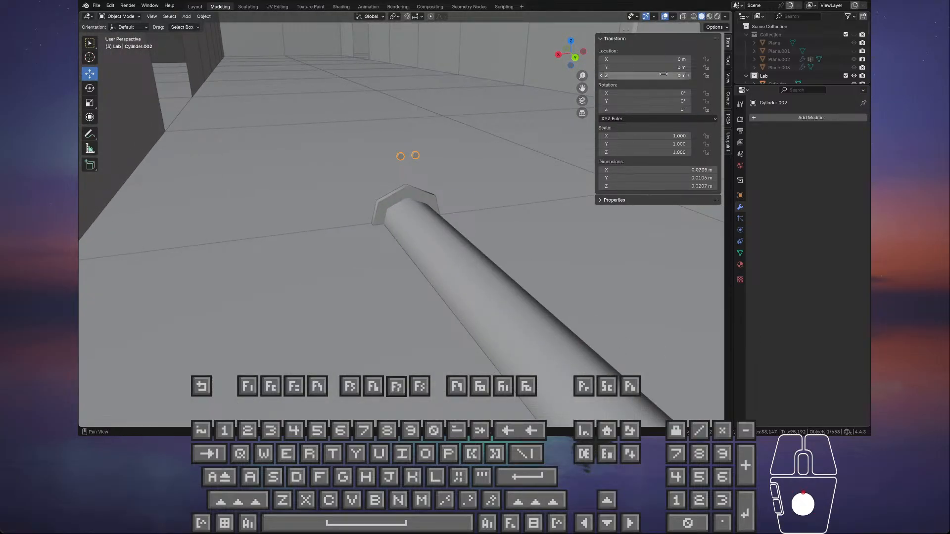
middle_click_drag(104, 99, 596, 197)
key("ctrl+z")
key("ctrl+z")
key("ctrl+z")
key("ctrl+z")
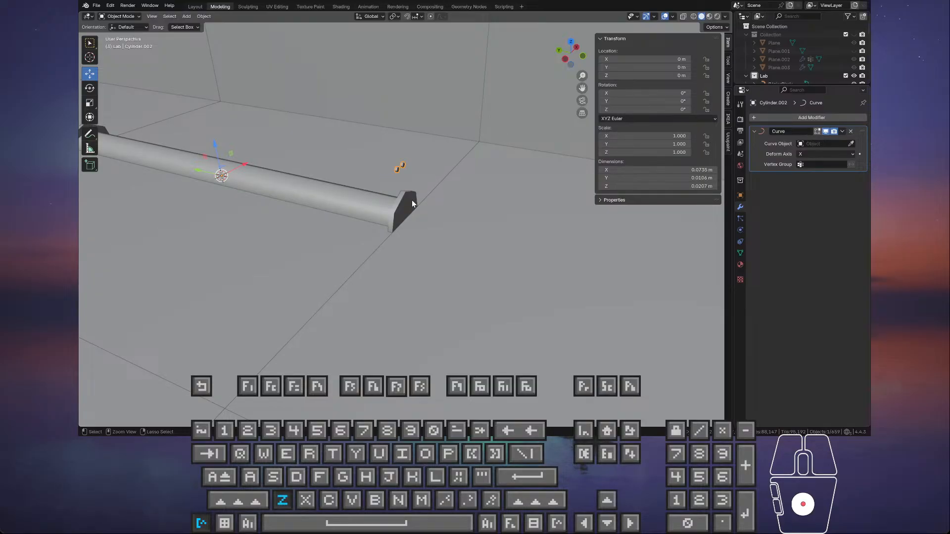
key("ctrl+z")
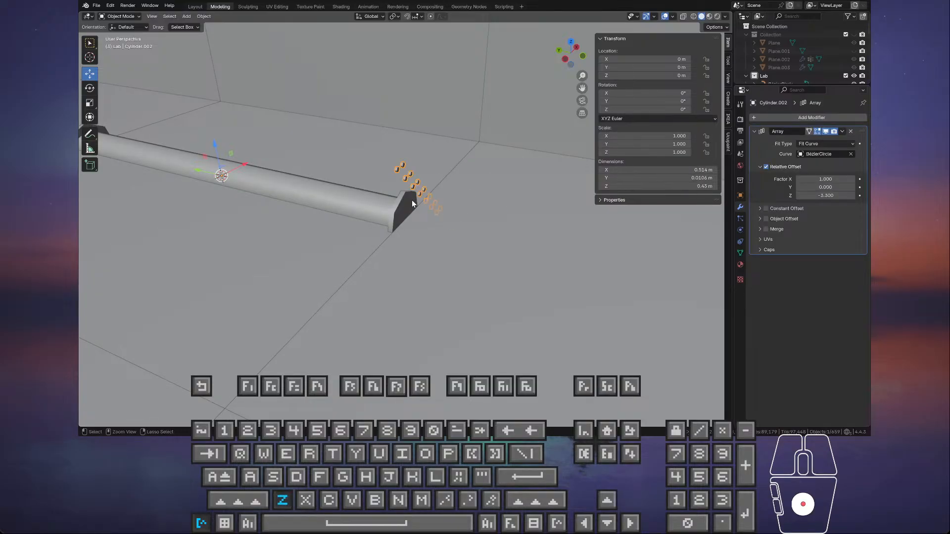
key("ctrl+z")
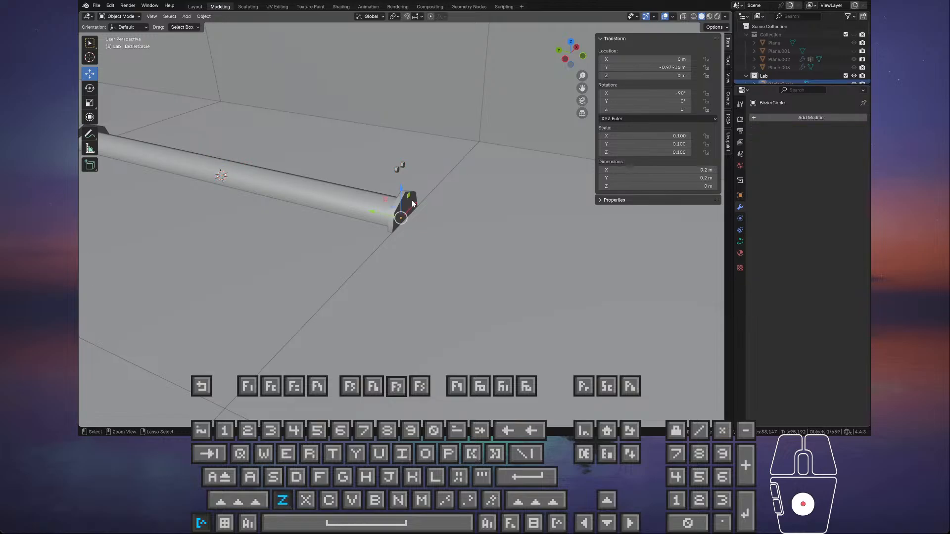
key("ctrl+z")
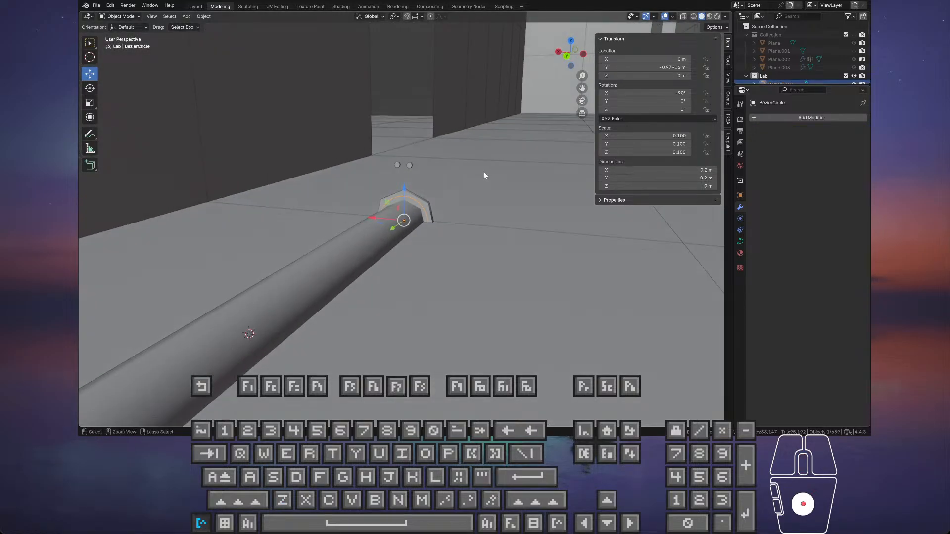
key("ctrl+z")
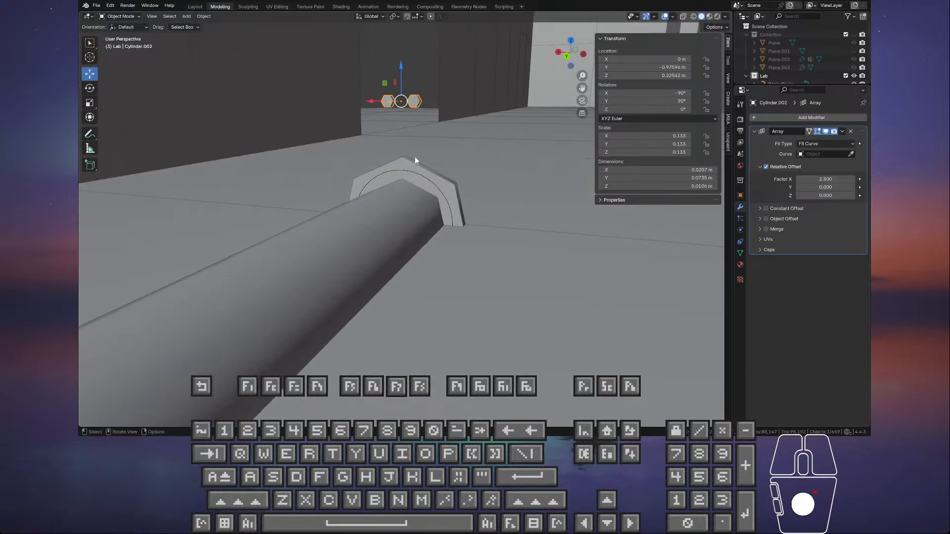
- Delete the Bézier circle from the pipe's flange
left_click(418, 173)
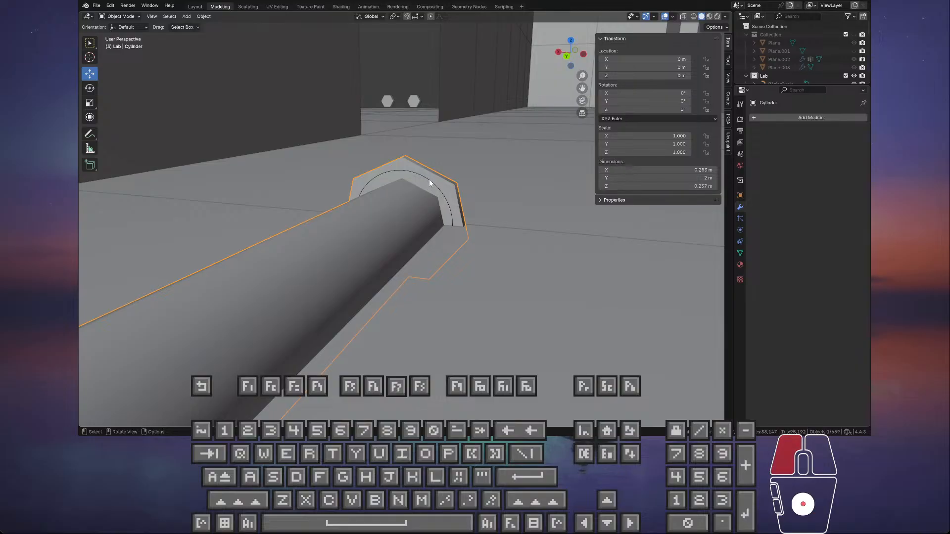
key("ctrl+z")
key("ctrl+z")
key("ctrl+z")
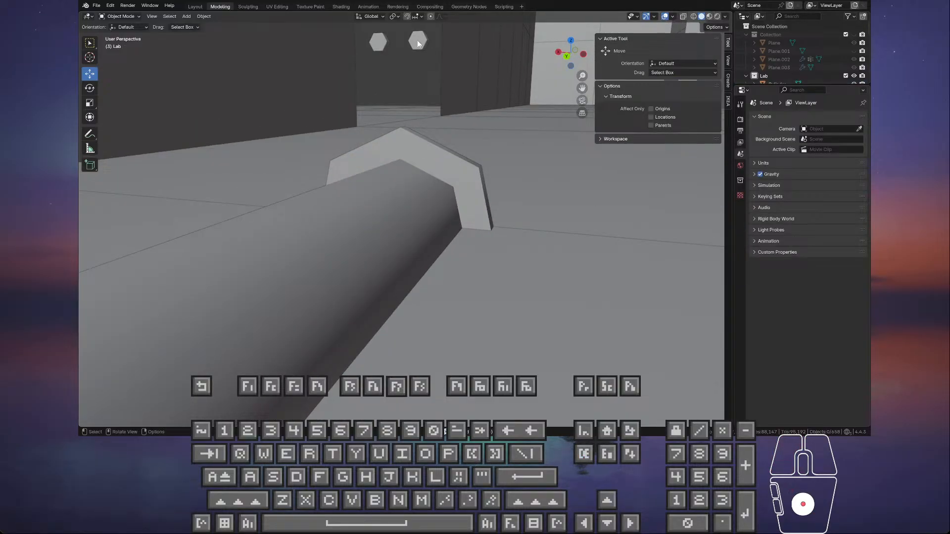
- Lower the bolts about 0.13 m onto the flange, to about Z 0.093 m
left_click(417, 42)
scroll(396, 87, "down", 3)
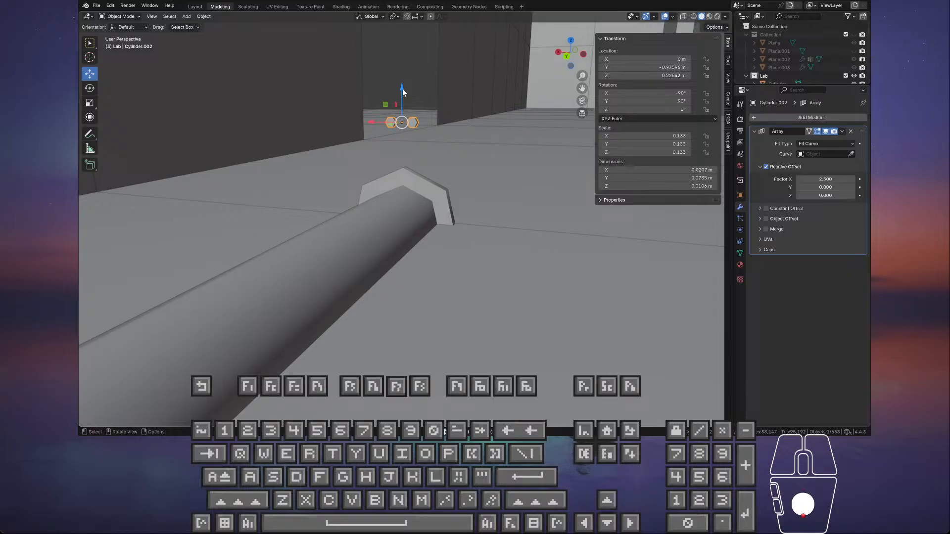
left_click_drag(403, 88, 408, 150)
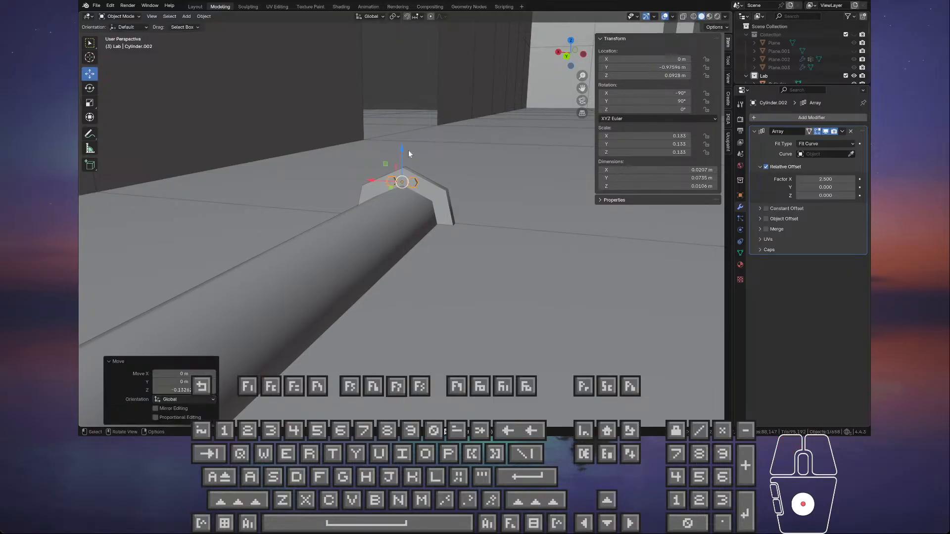
- Try to lower the bolts further down the flange, and undo the move
middle_click_drag(408, 150, 470, 201)
left_click_drag(409, 170, 407, 178)
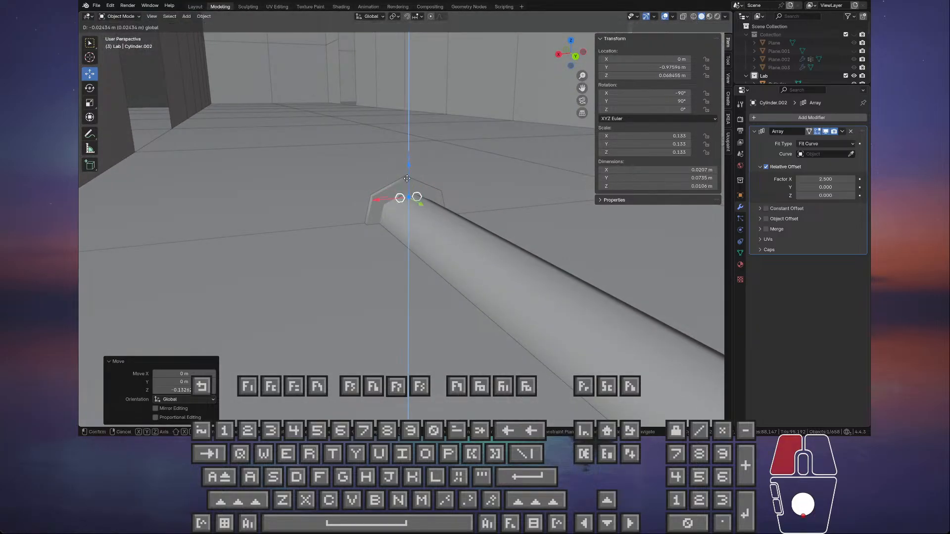
left_click_drag(403, 228, 405, 233)
middle_click_drag(405, 233, 233, 11)
key("ctrl+z")
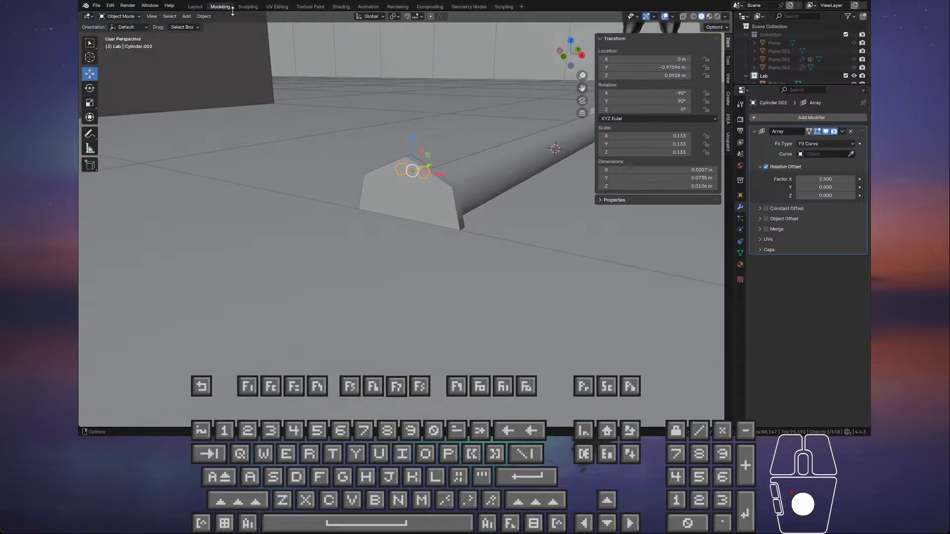
- Set the snap target to Face and lower the bolts to the centre of the flange's base, about Z -0.003 m
left_click(412, 17)
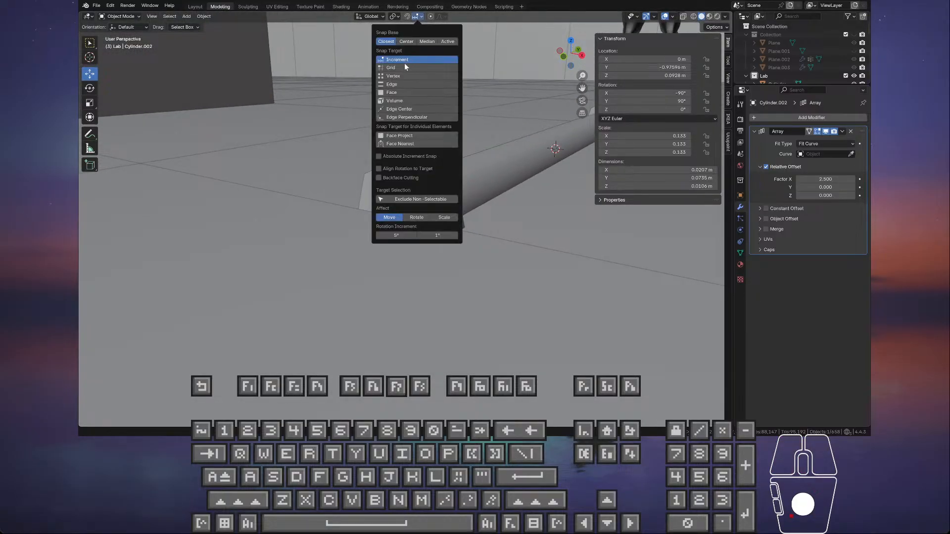
left_click(391, 93)
left_click_drag(412, 139, 413, 185, "ctrl")
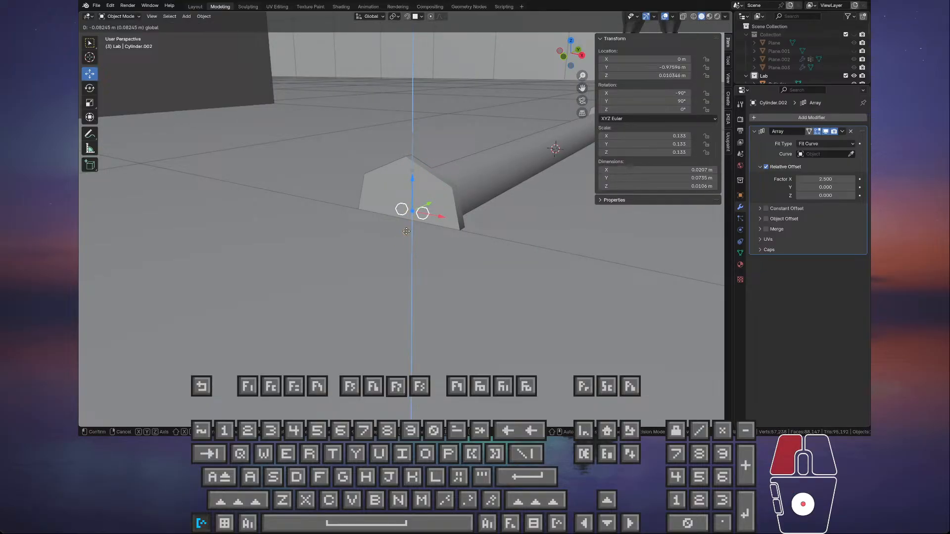
left_click_drag(406, 232, 414, 218, "ctrl")
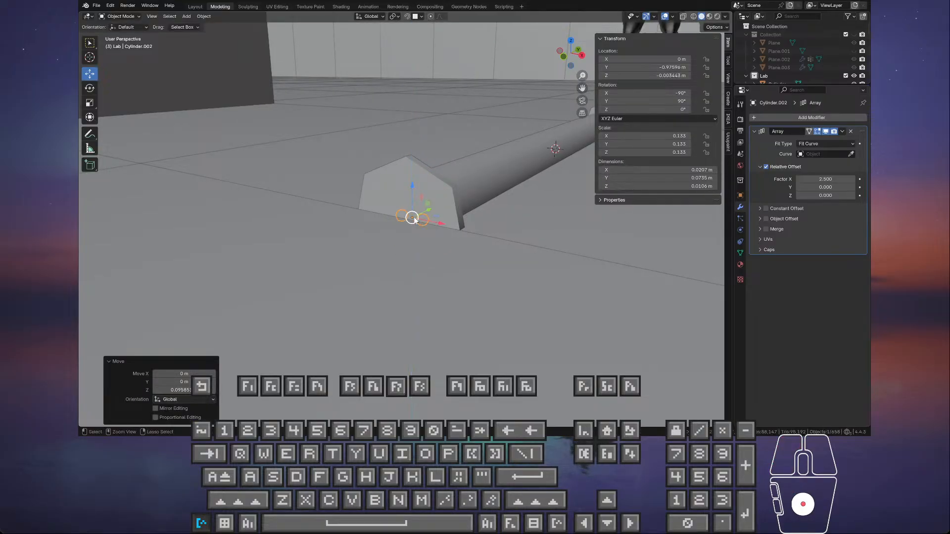
- Raise the bolt mesh about 0.099 m onto the flange in Edit Mode, leaving the object's origin at the flange's centre
middle_click_drag(428, 215, 322, 220)
scroll(394, 231, "up", 4)
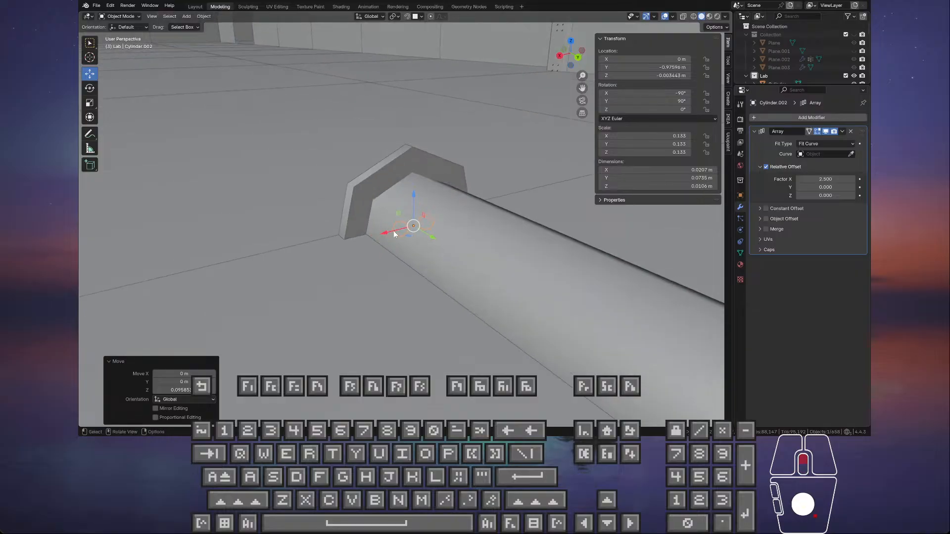
key("Tab")
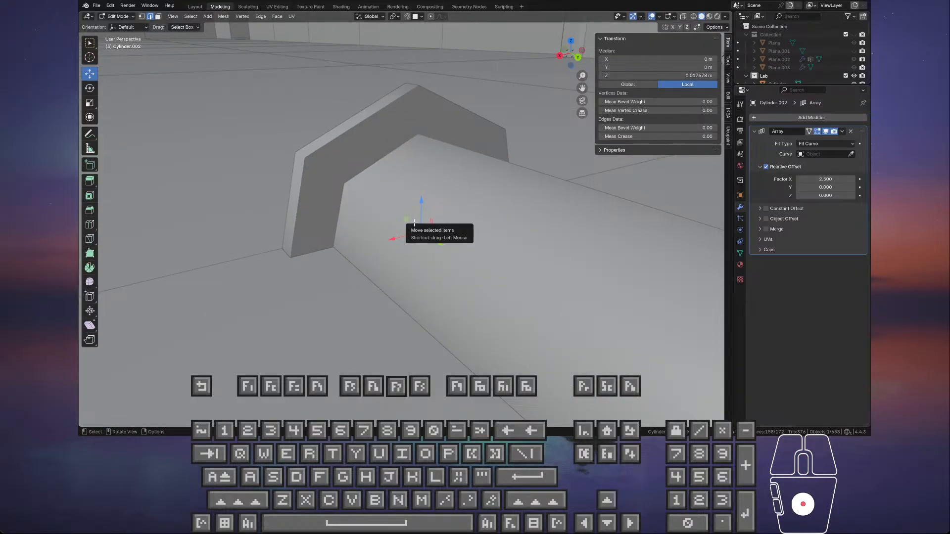
left_click_drag(421, 204, 411, 99)
middle_click_drag(411, 99, 463, 127)
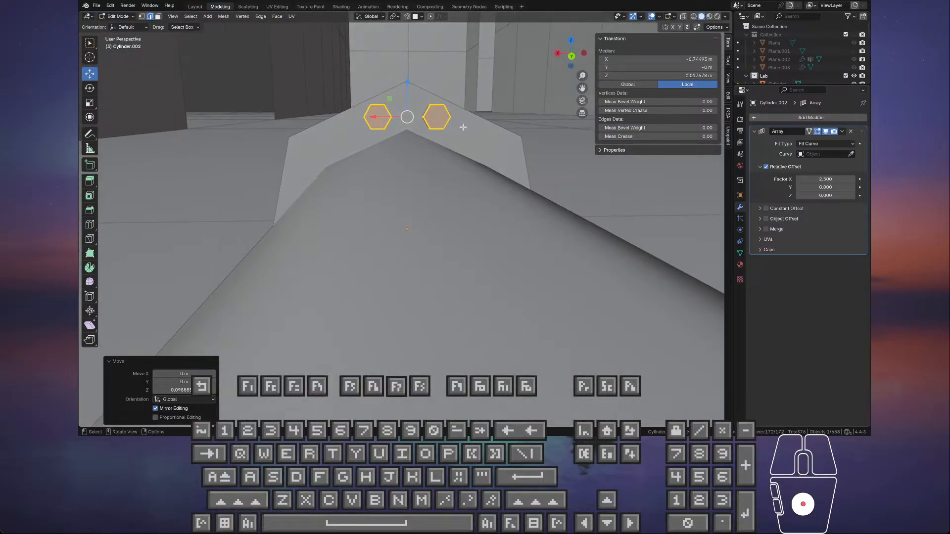
left_click(409, 90)
key("Tab")
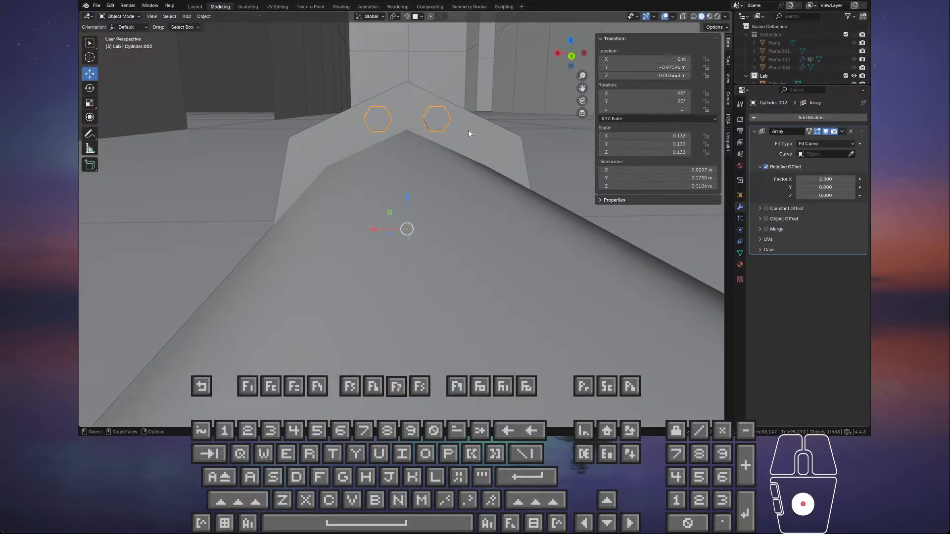
- Try rotating a pasted copy of the bolts about -69° around the global Y axis along the flange, and undo it
key("ctrl+c")
key("ctrl+v")
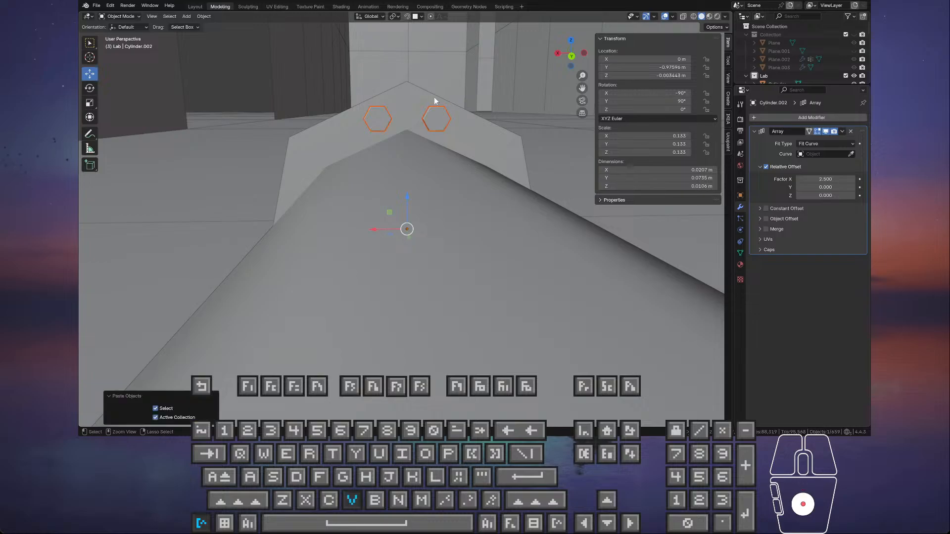
scroll(376, 100, "down", 4)
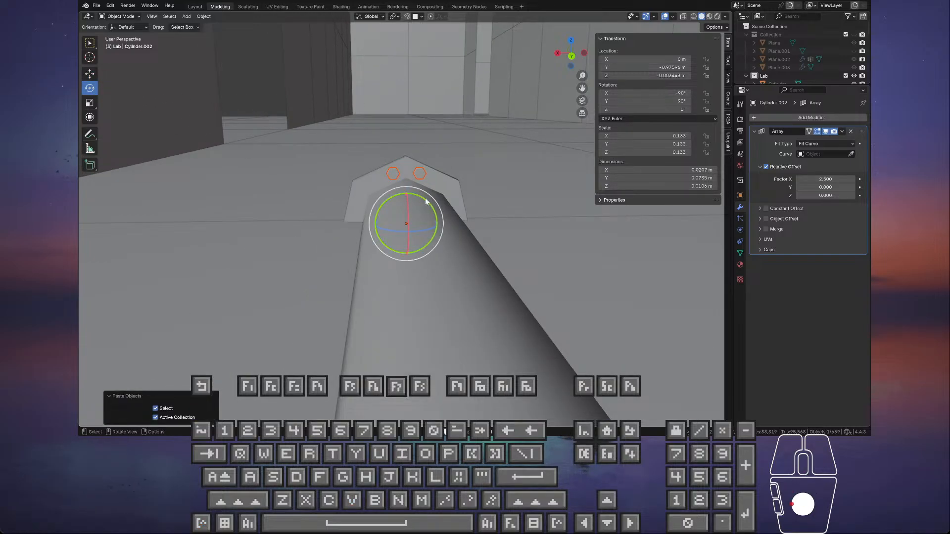
left_click_drag(425, 200, 424, 199)
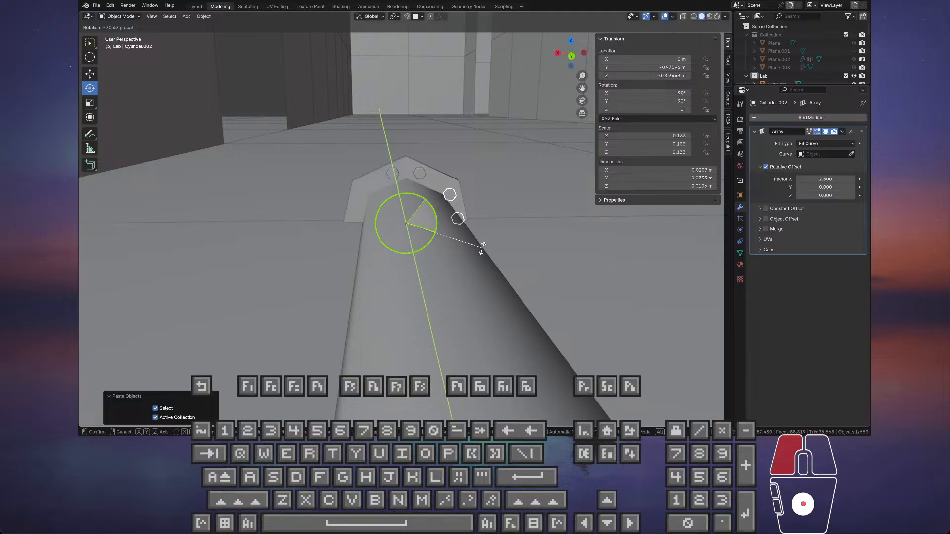
left_click_drag(483, 245, 483, 245)
middle_click_drag(501, 230, 456, 216, "shift")
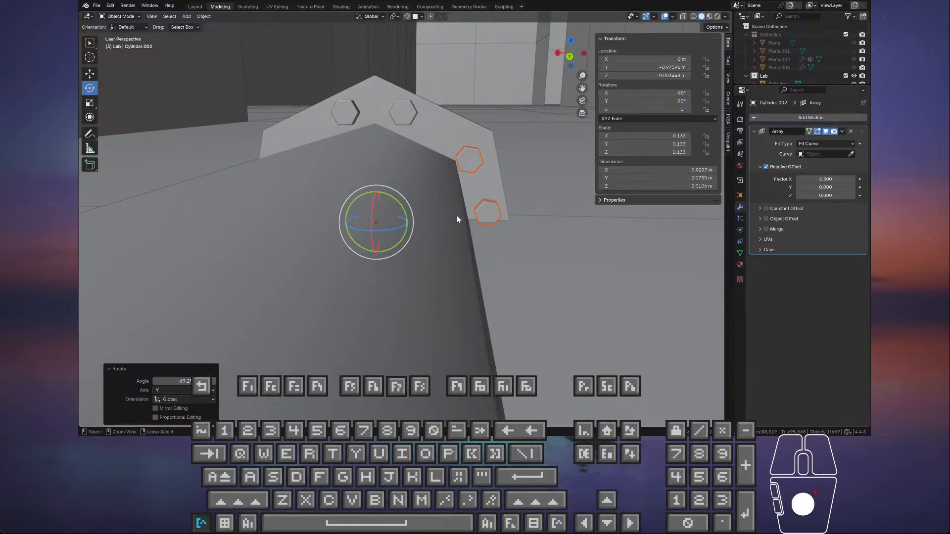
key("ctrl+z")
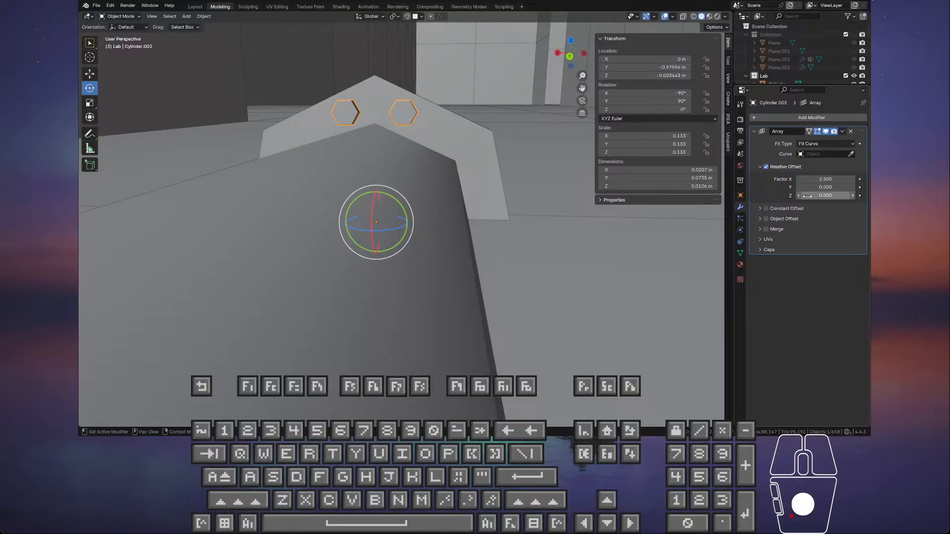
- Remove the Array modifier from the bolts
left_click(761, 208)
left_click(761, 208)
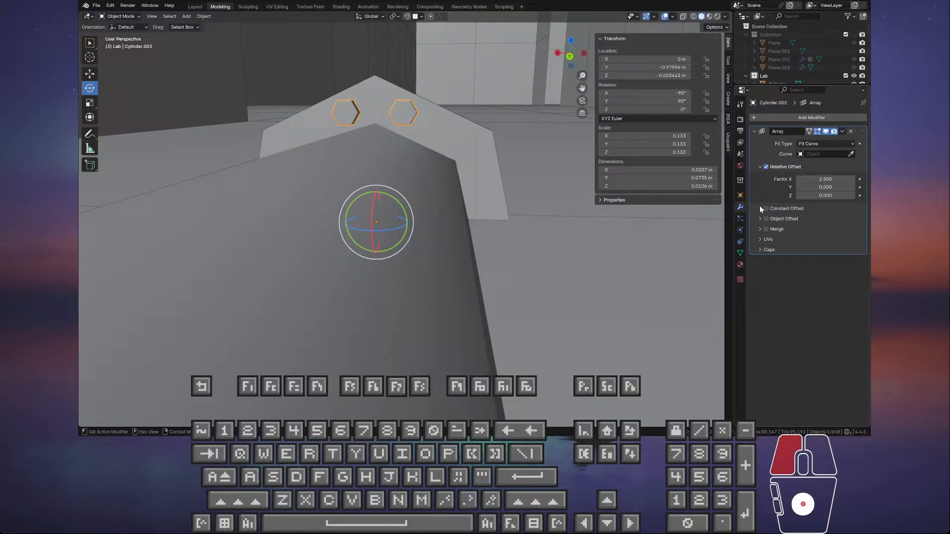
left_click(851, 131)
- Inspect the bolts and flange from below and open the Generate modifiers available for the bolts
mouse_move(495, 178)
middle_mouse_down()
mouse_move(473, 186)
mouse_move(478, 173)
mouse_move(491, 198)
mouse_move(501, 193)
middle_mouse_up()
scroll(474, 211, "up", 3)
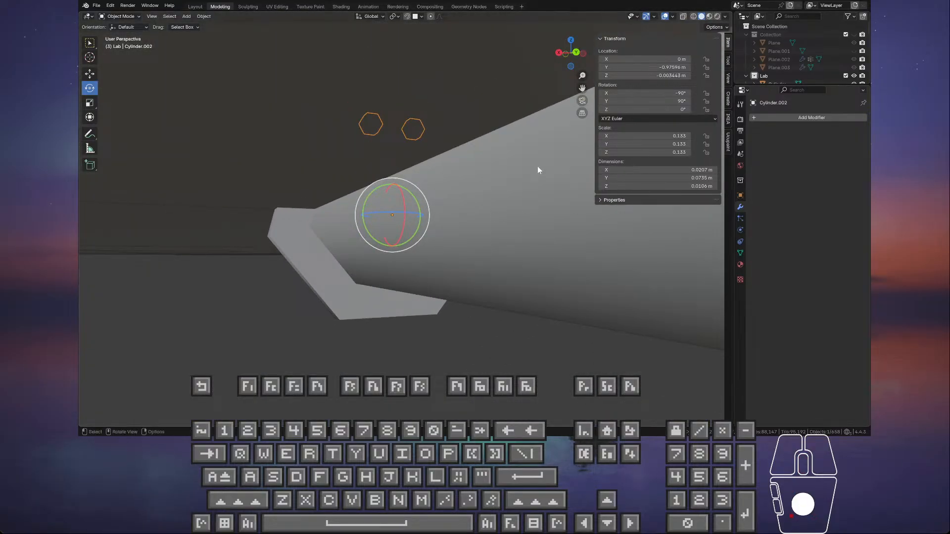
scroll(353, 209, "down", 3)
scroll(385, 203, "up", 2)
left_click(779, 119)
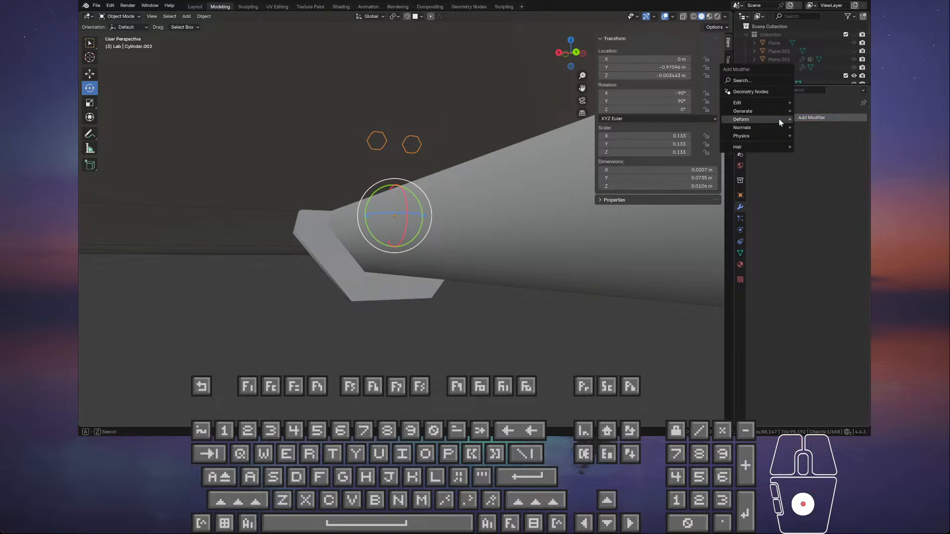
mouse_move(779, 119)
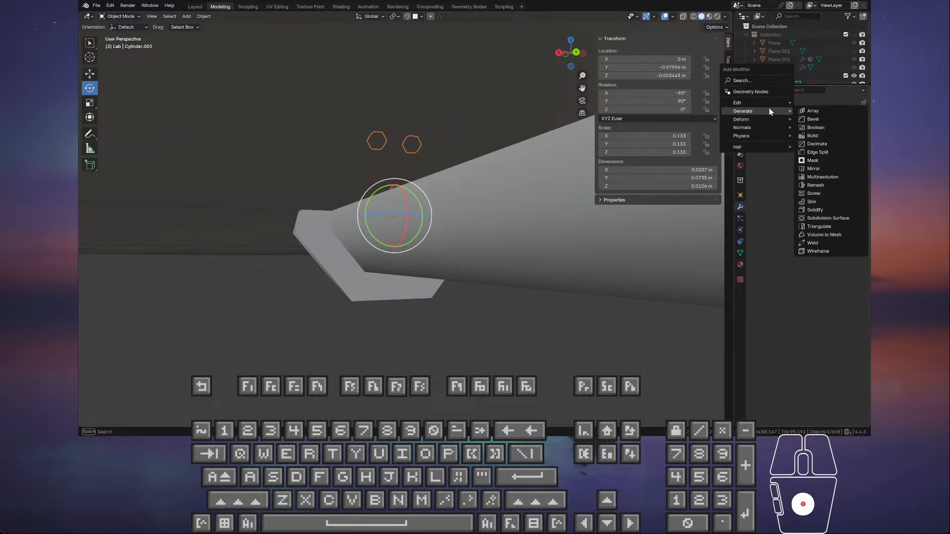
- Add an X-axis Mirror modifier to the bolt pair and lower its mesh about 0.0056 m along global Z
left_click(825, 168)
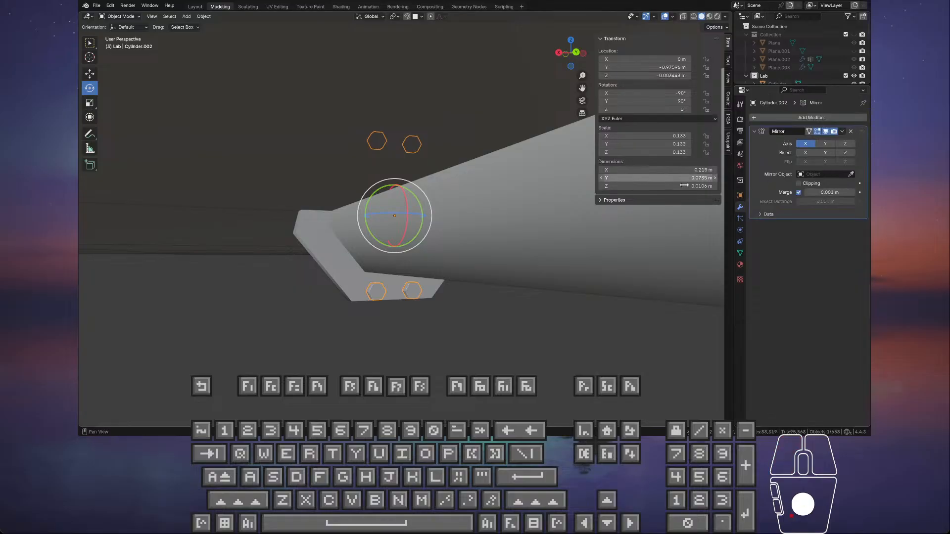
middle_click_drag(549, 188, 550, 222)
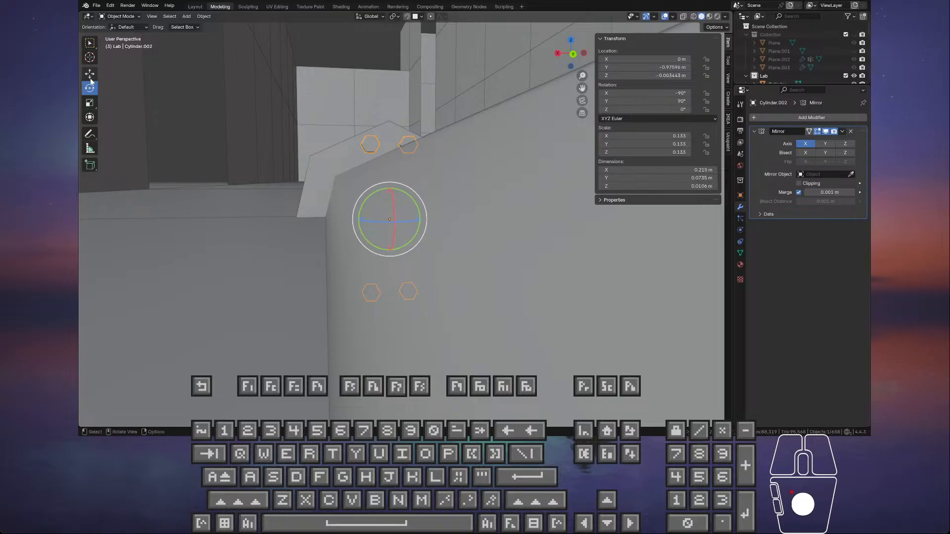
key("Tab")
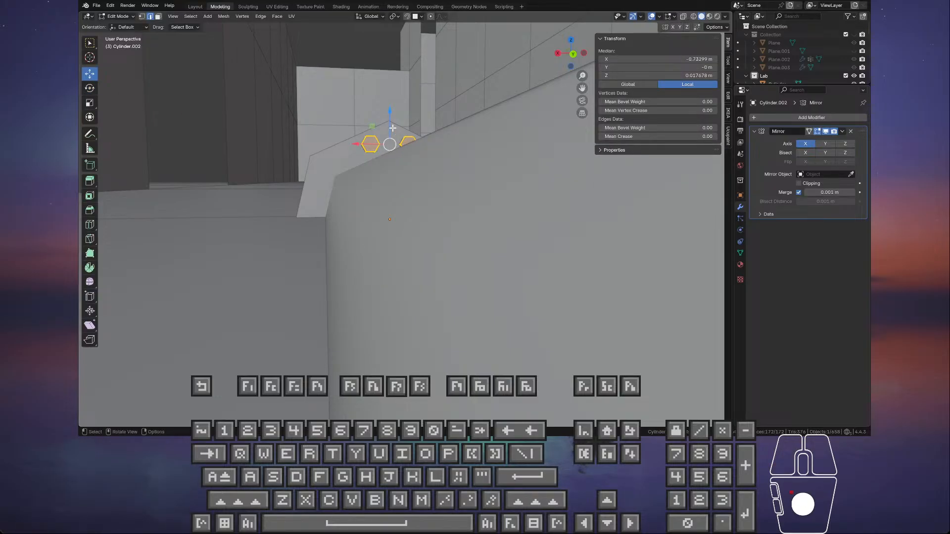
left_click_drag(390, 124, 390, 127)
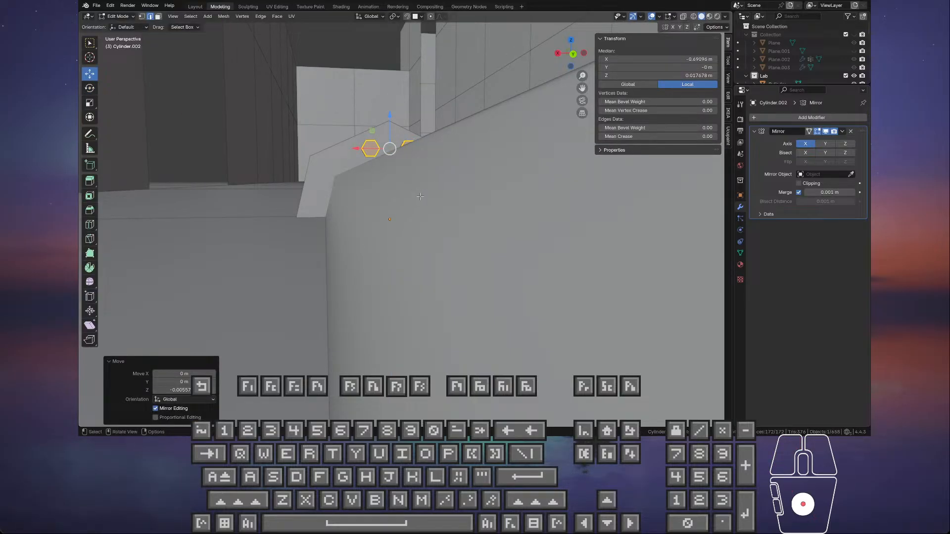
key("Tab")
- Paste a copy of the mirrored bolts and rotate it -95° about the global Y axis around the flange
middle_click_drag(420, 197, 399, 182)
key("ctrl+v")
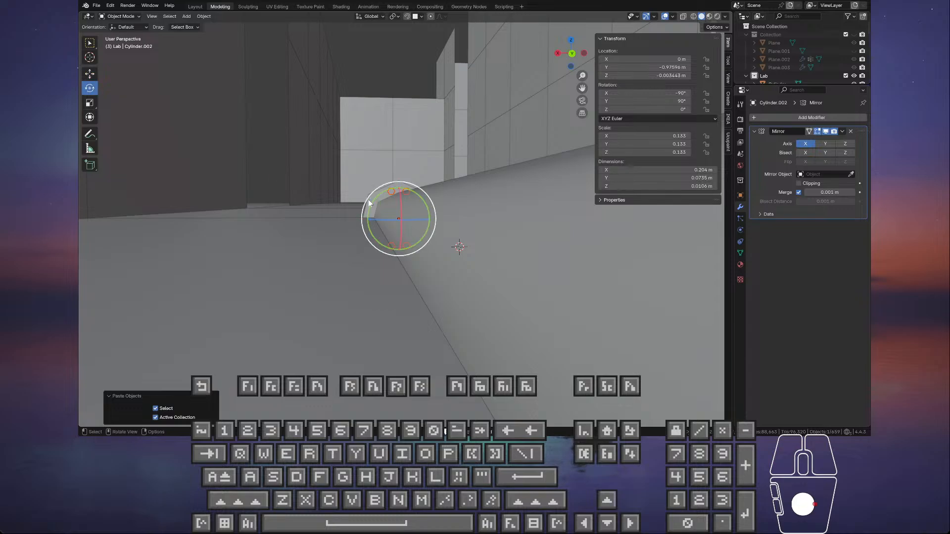
left_click_drag(407, 193, 420, 197)
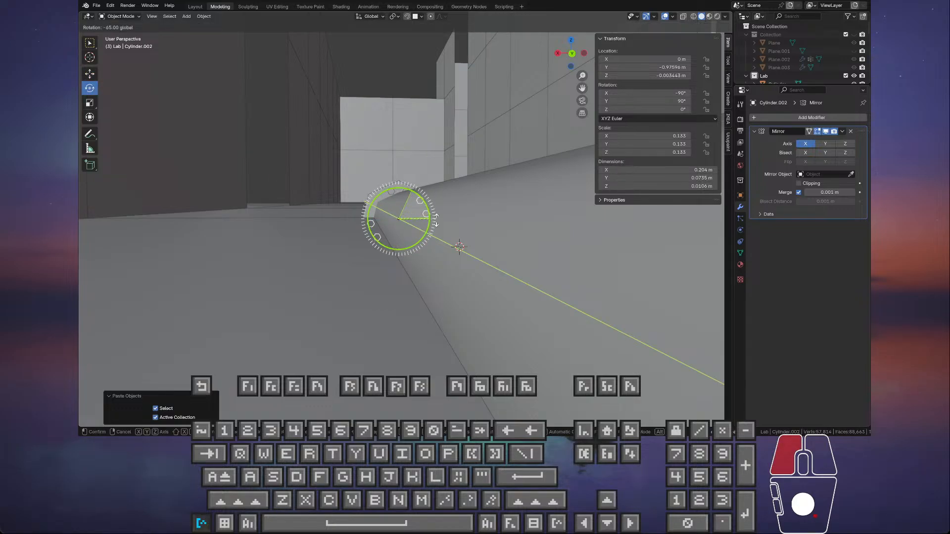
left_click_drag(437, 242, 437, 242)
mouse_move(437, 243)
middle_mouse_down()
mouse_move(415, 223)
mouse_move(403, 246)
mouse_move(346, 236)
mouse_move(386, 251)
mouse_move(469, 253)
mouse_move(445, 227)
middle_mouse_up()
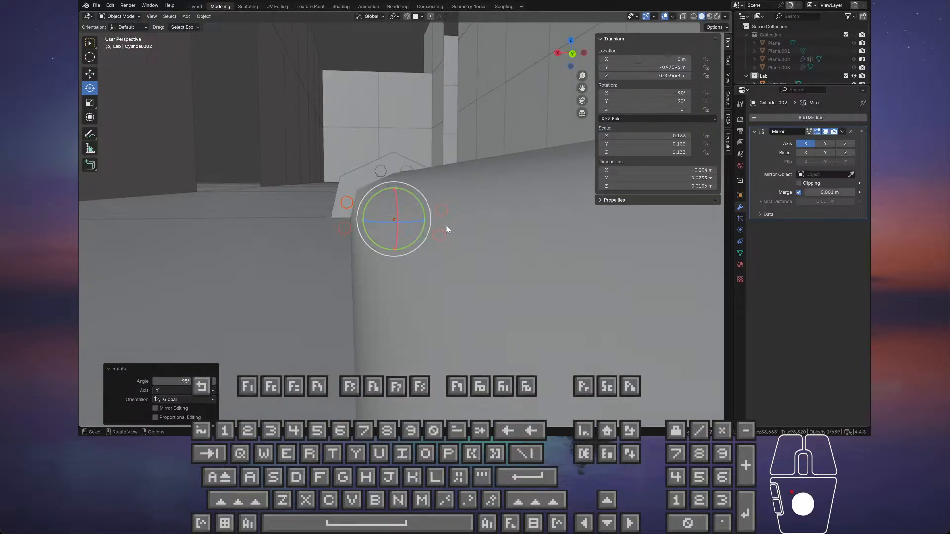
- Try to paste another copy of the bolts and rotate it about the Y axis around the flange
key("ctrl+v")
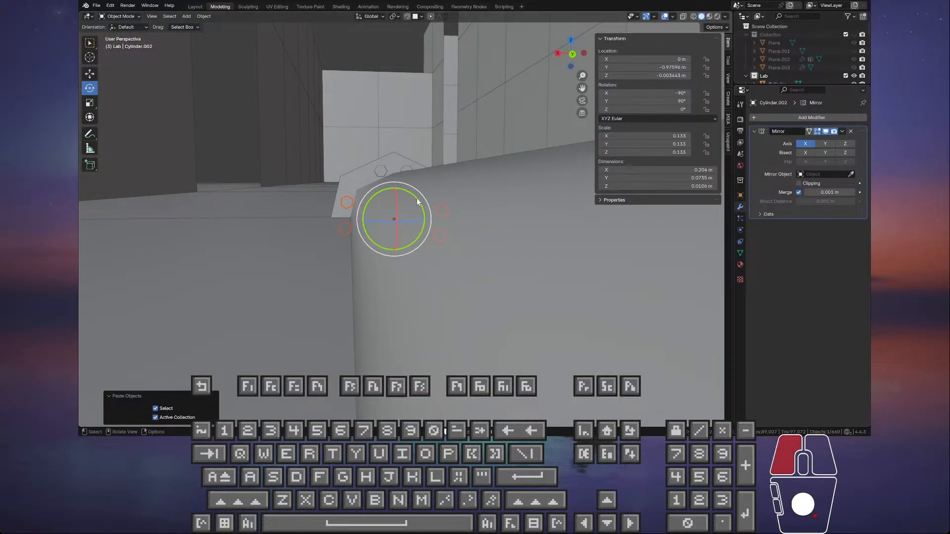
left_click_drag(417, 202, 433, 218)
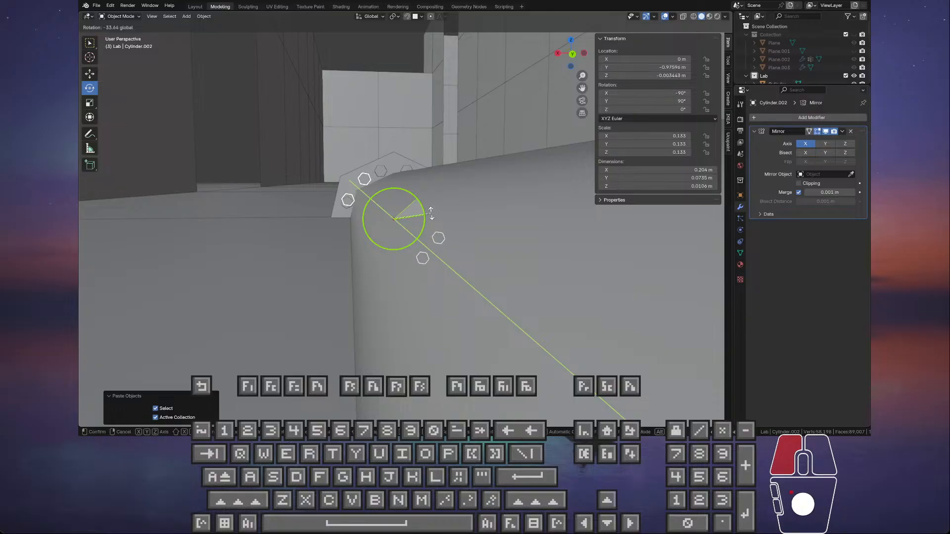
left_click_drag(427, 205, 426, 205)
key("ctrl+z")
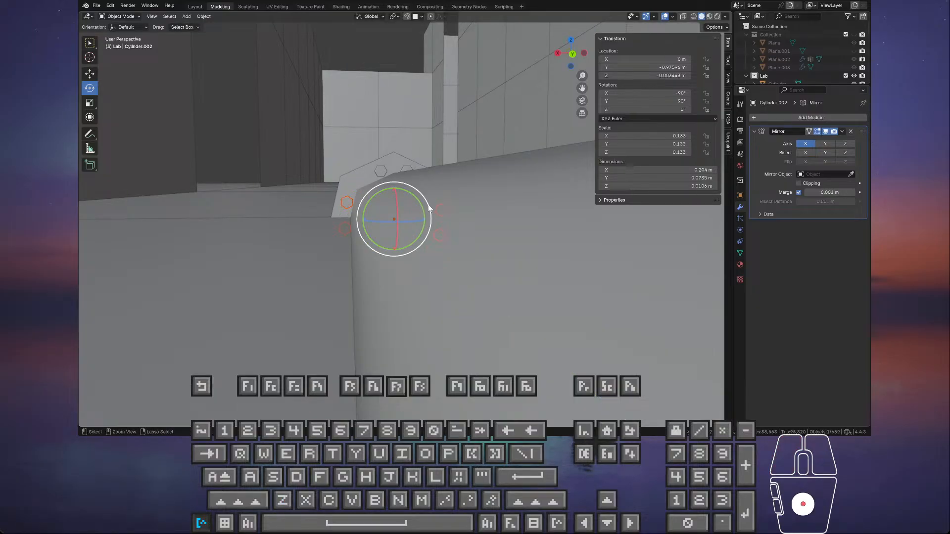
middle_click_drag(429, 203, 469, 222)
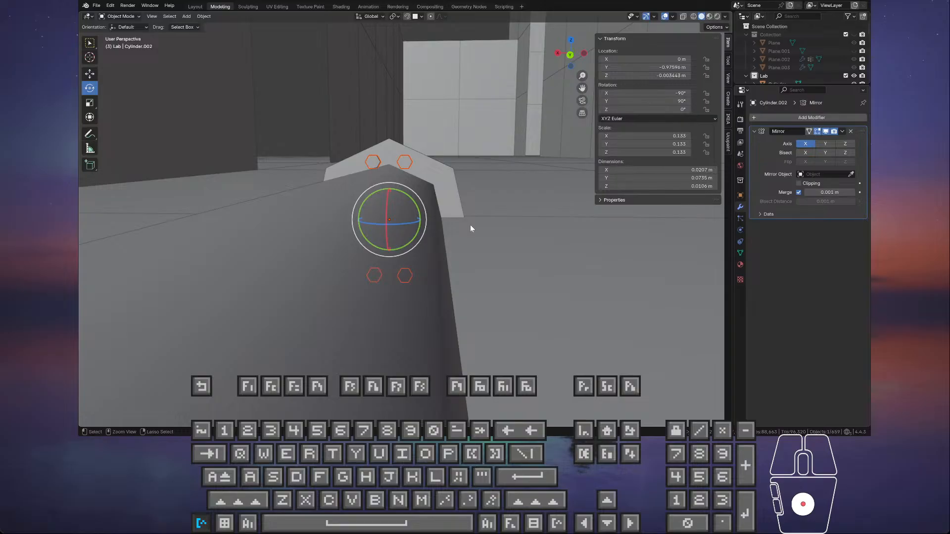
- Try to join the bolts to the flanged pipe while their Mirror modifiers are still unapplied
middle_click_drag(469, 227, 386, 172)
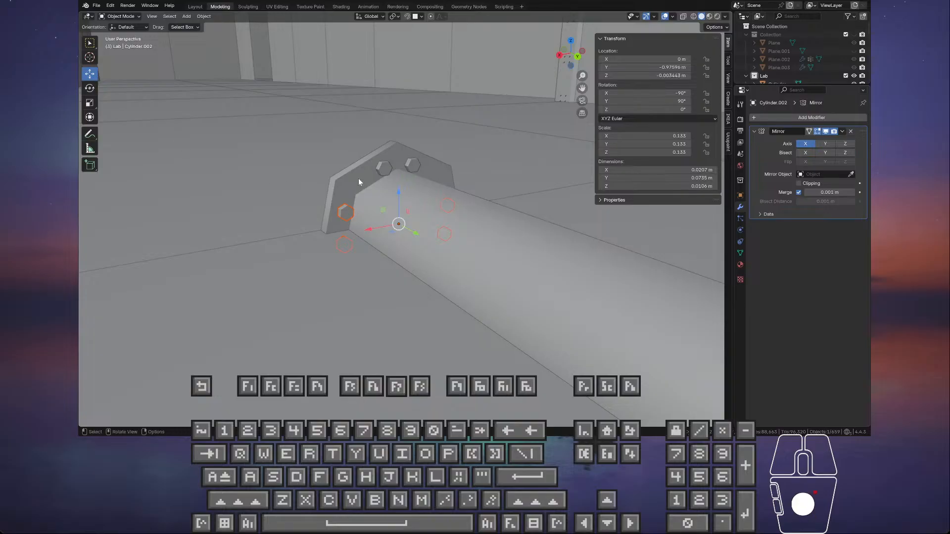
left_click(365, 176, "shift")
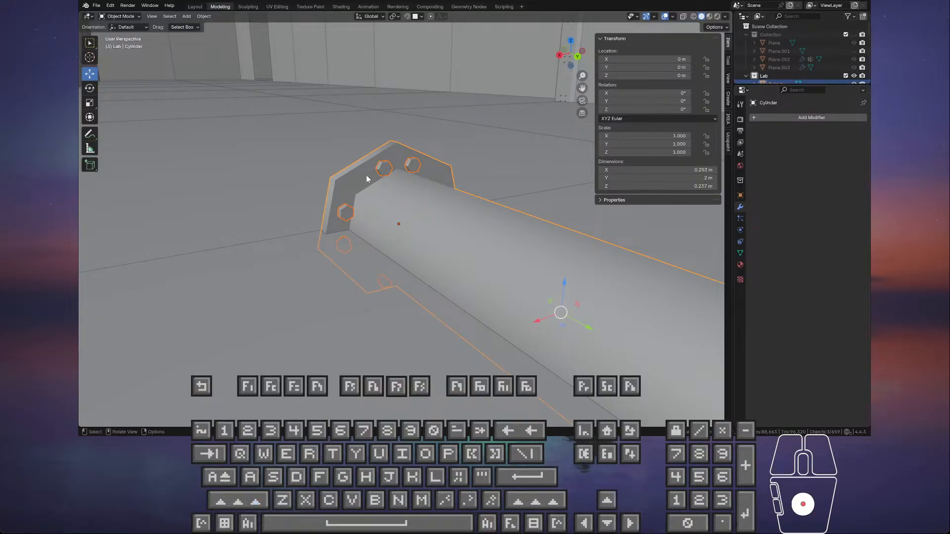
key("ctrl+j")
key("ctrl+z")
- Apply the Mirror modifier on the upper bolt set and on the rotated bolt set
left_click(387, 175)
left_click(842, 132)
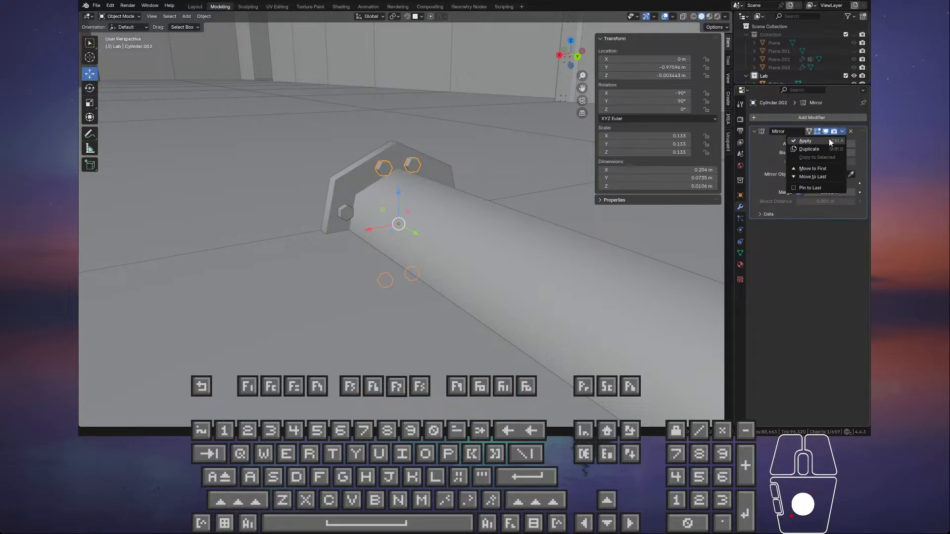
left_click(825, 142)
left_click(343, 217)
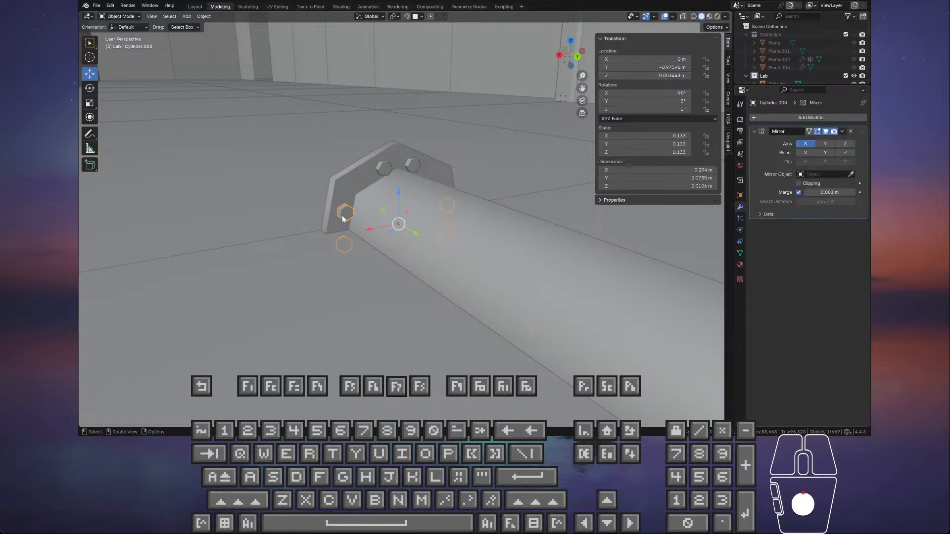
left_click(843, 132)
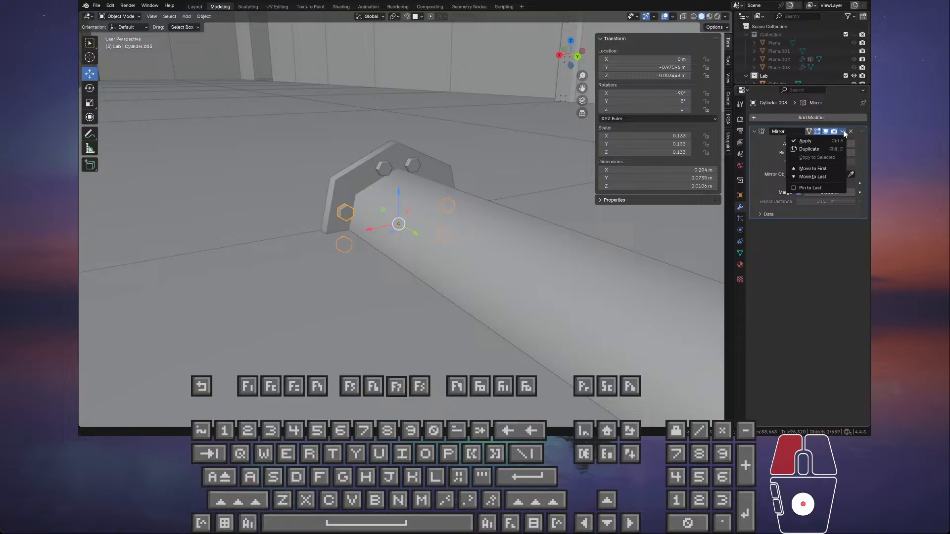
left_click(816, 141)
- Join both bolt sets to the flanged pipe and raise the combined object about 0.1126 m along Z
left_click(368, 177, "shift")
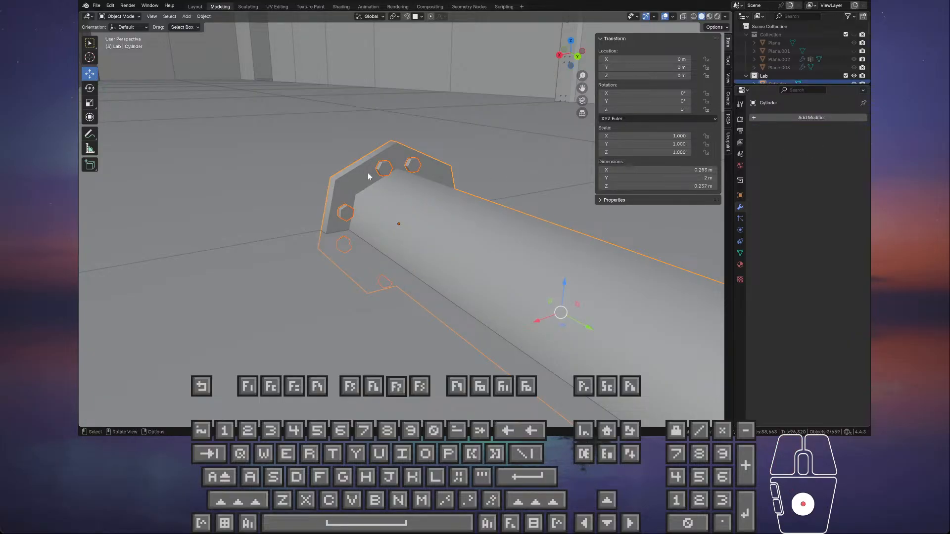
key("ctrl+j")
middle_click_drag(367, 173, 577, 296)
left_click_drag(595, 296, 594, 240, "ctrl")
scroll(368, 133, "up", 6)
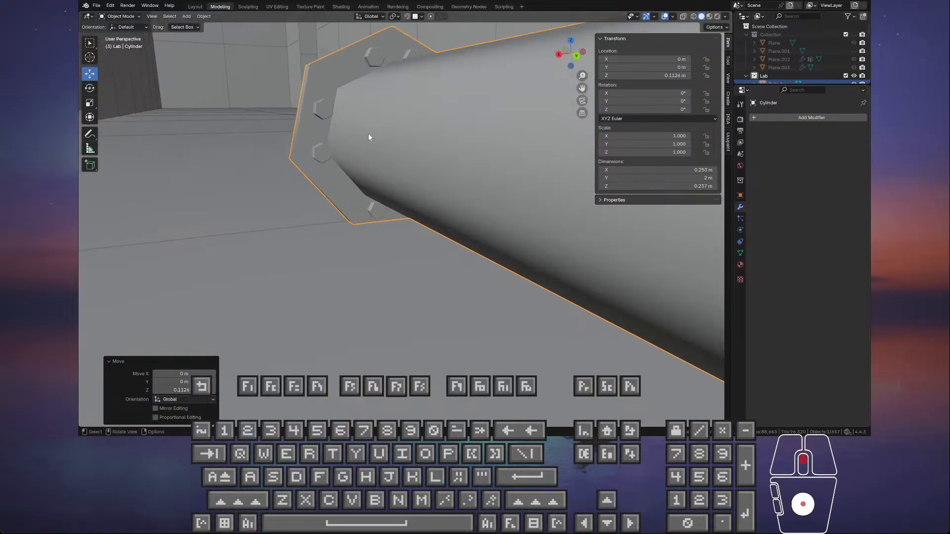
middle_click_drag(346, 106, 583, 239, "shift")
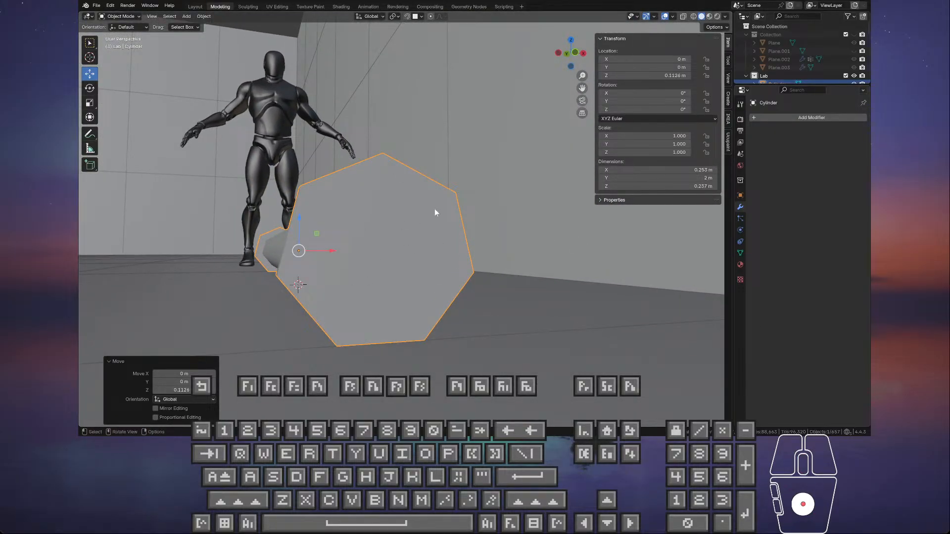
- Delete the flanged pipe without deleting the separate bolts
middle_click_drag(434, 209, 492, 216)
middle_click_drag(302, 230, 438, 235)
middle_click_drag(443, 229, 404, 261)
left_click(405, 261)
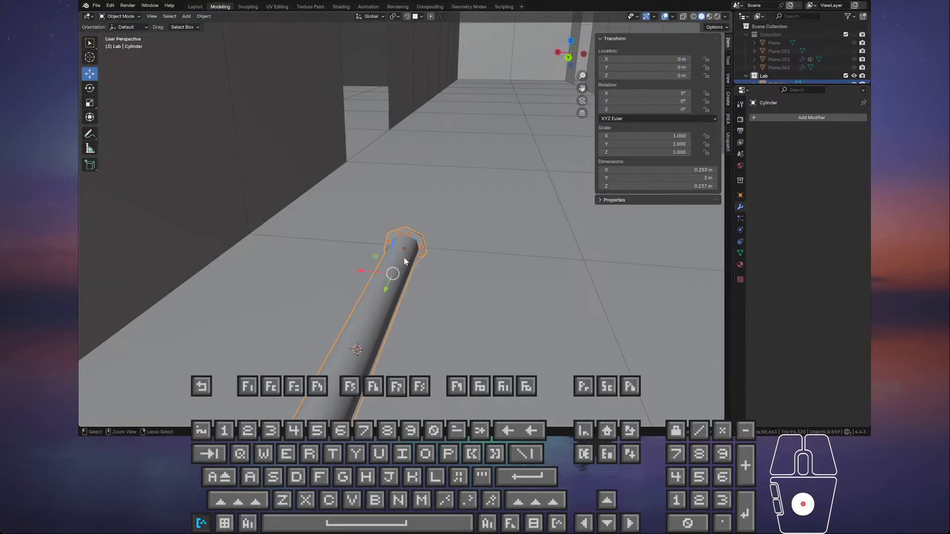
left_click(384, 268)
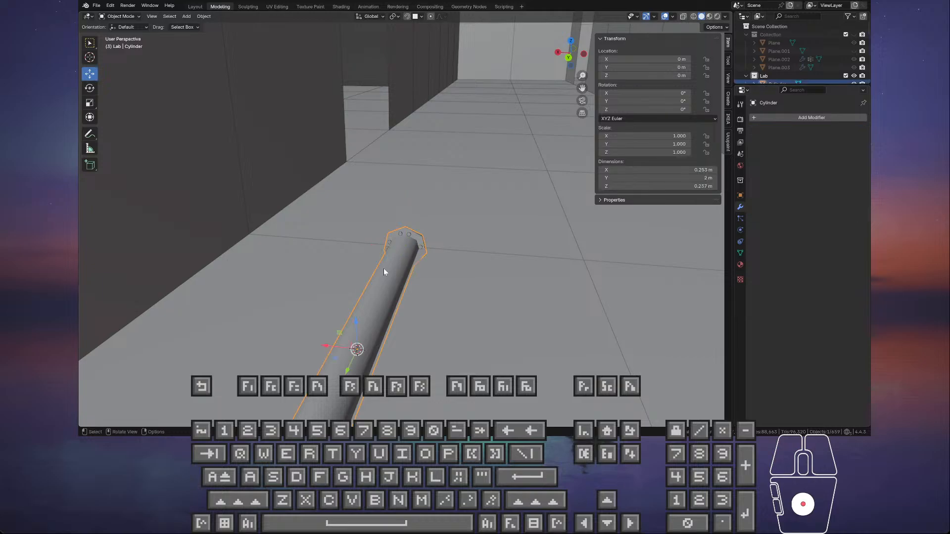
key("Delete")
- Add a mesh cylinder with 8 vertices, a radius of 0.1 m and a depth of 2 m
middle_click_drag(417, 266, 525, 252)
left_click(186, 16)
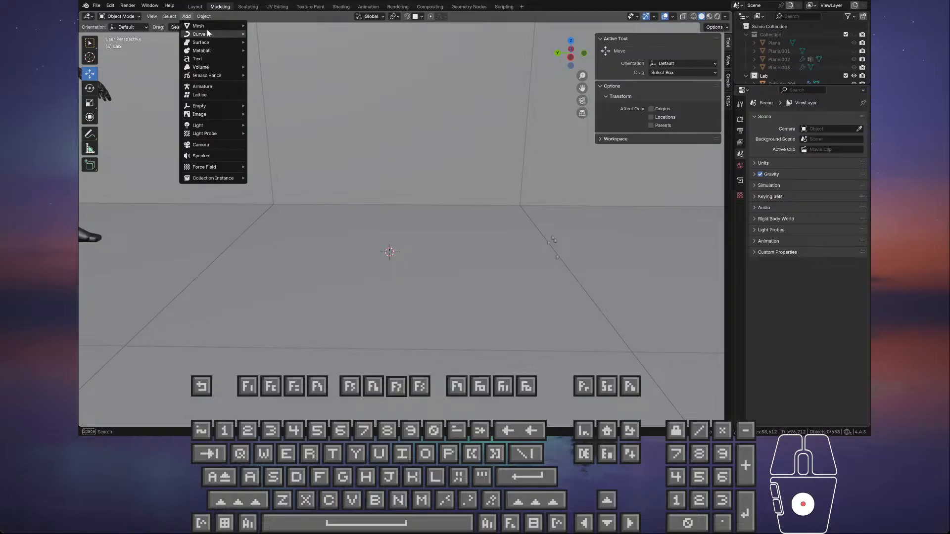
mouse_move(209, 25)
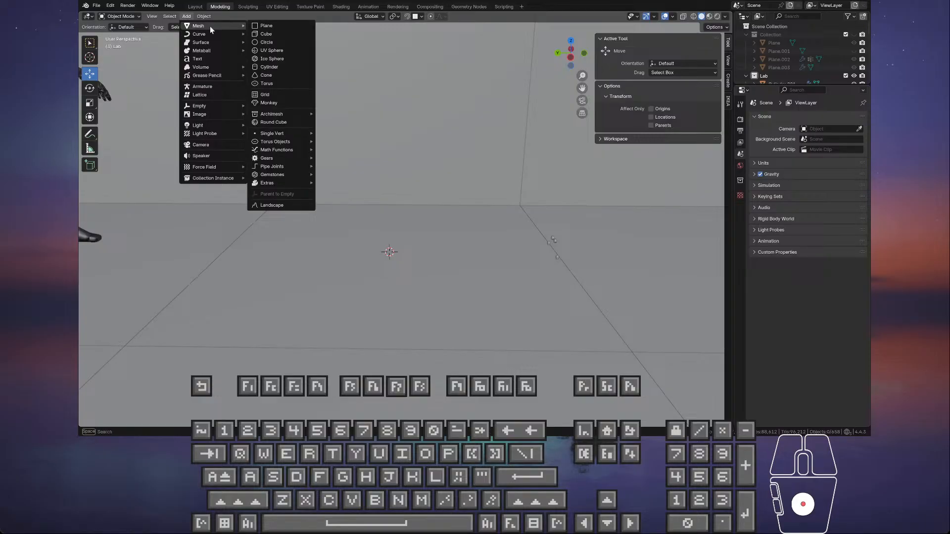
left_click(278, 68)
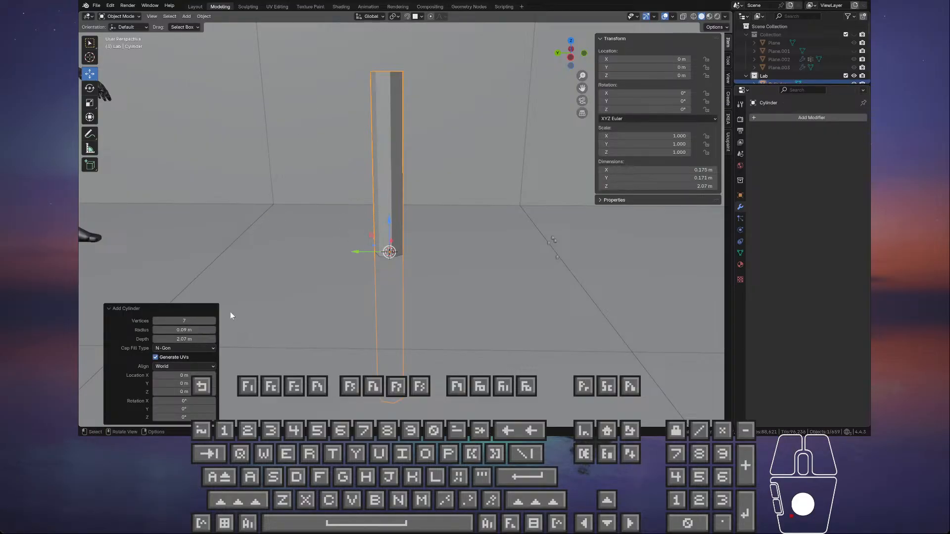
left_click(213, 322)
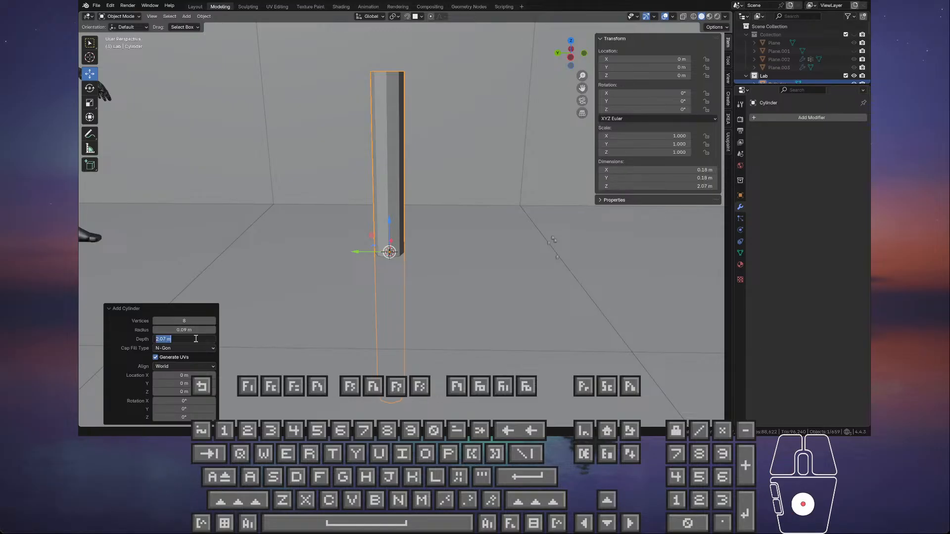
key("Return")
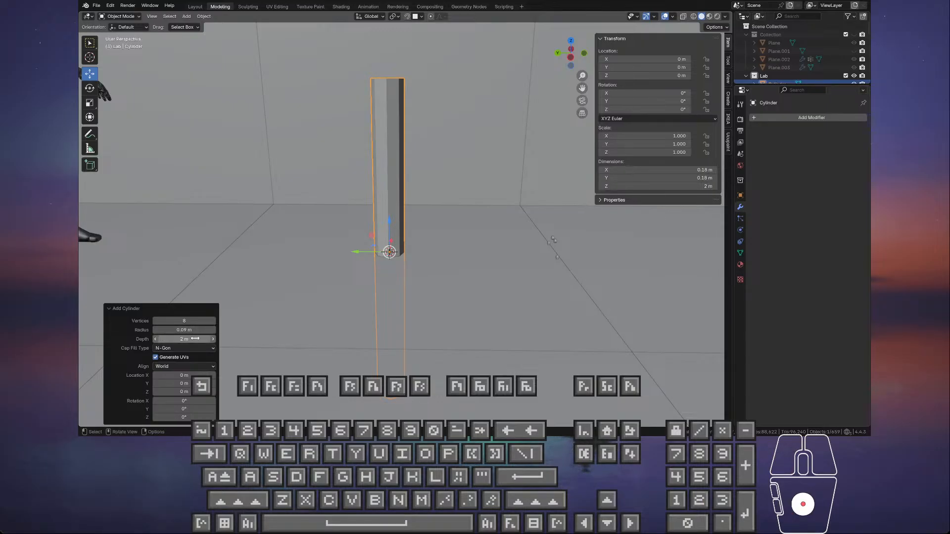
left_click(197, 330)
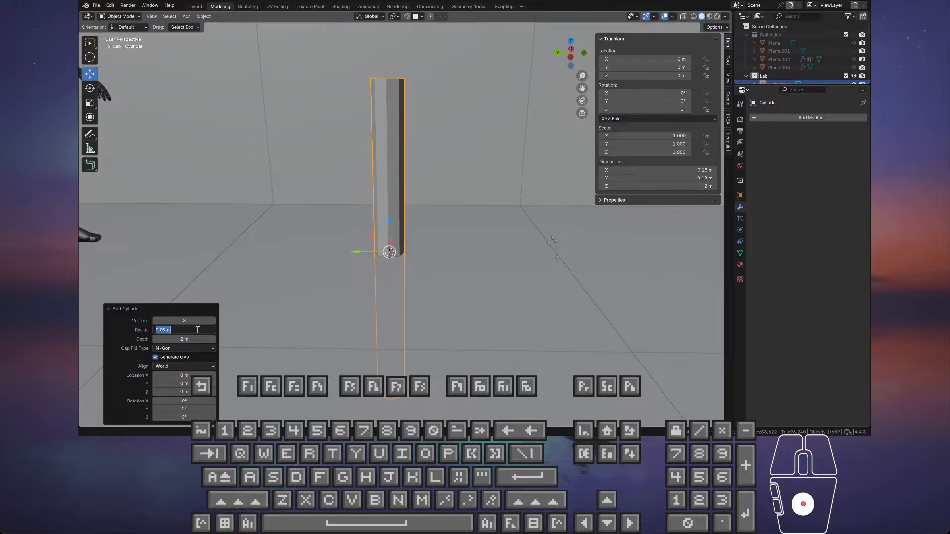
key("Return")
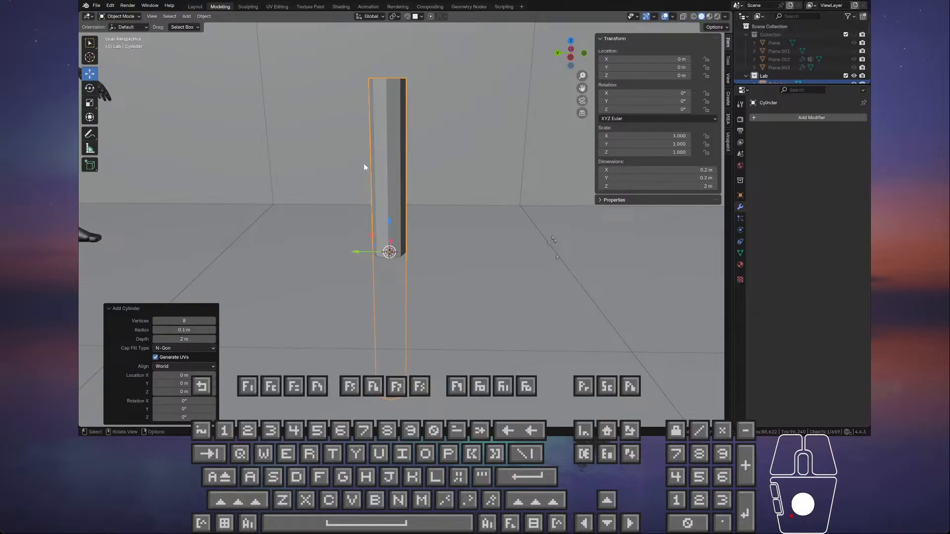
- Rotate the new cylinder about the X axis so that it lies horizontally along Y
left_click(91, 92)
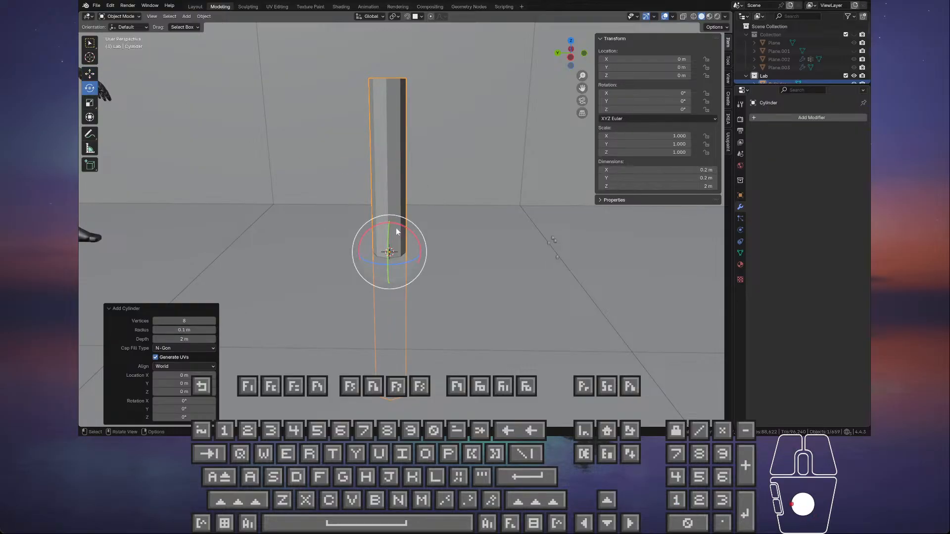
left_click_drag(404, 229, 480, 304, "ctrl")
middle_click_drag(331, 254, 364, 233, "shift")
- Cut an edge loop around the cylinder near one end and set its slide factor to -0.98
key("Tab")
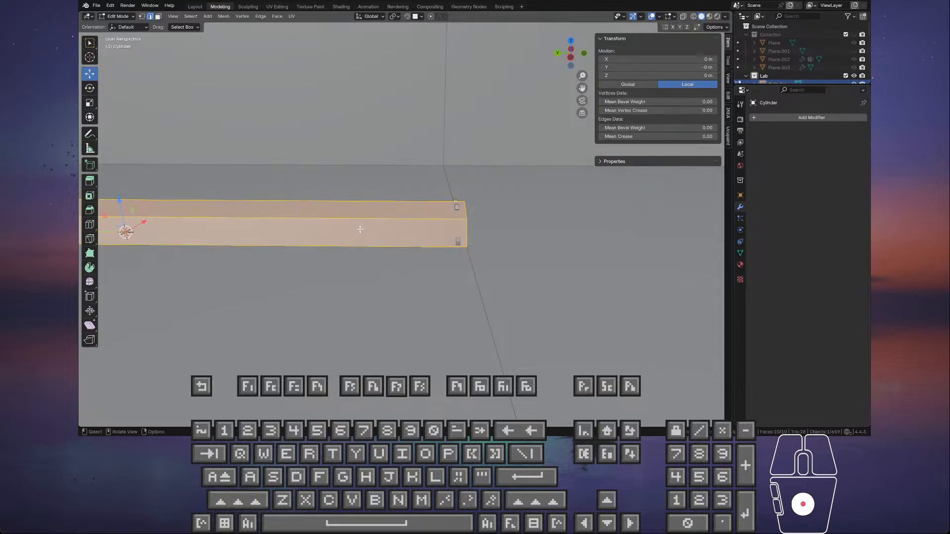
left_click(90, 227)
left_click_drag(276, 226, 391, 219)
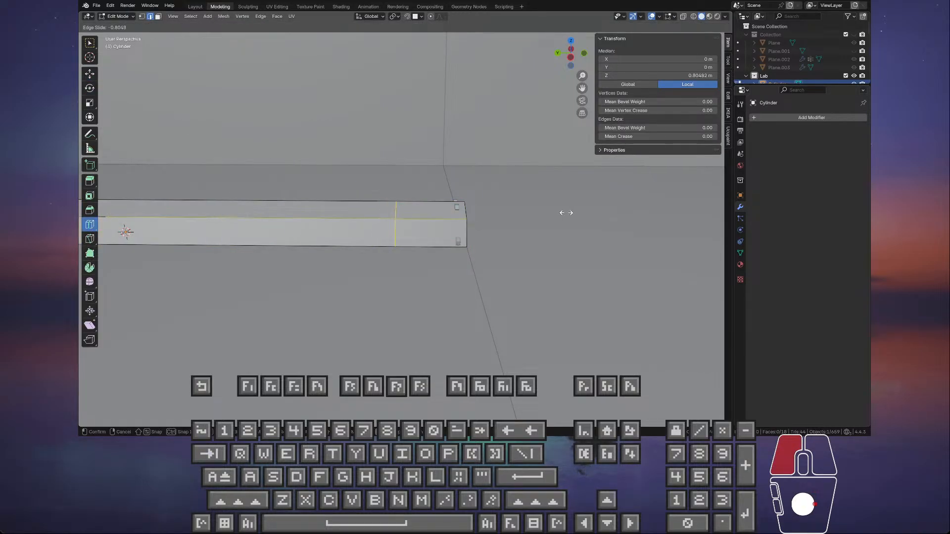
left_click_drag(626, 214, 625, 214)
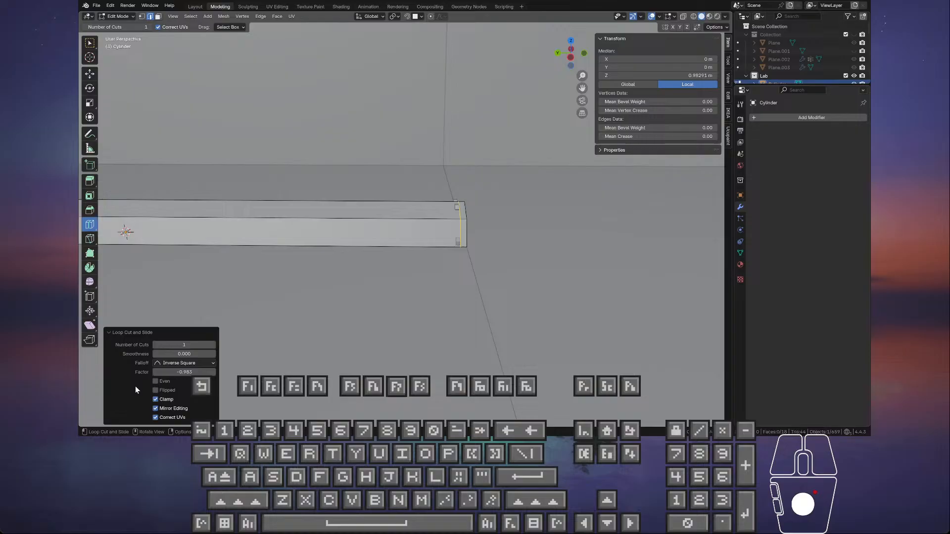
left_click(193, 373)
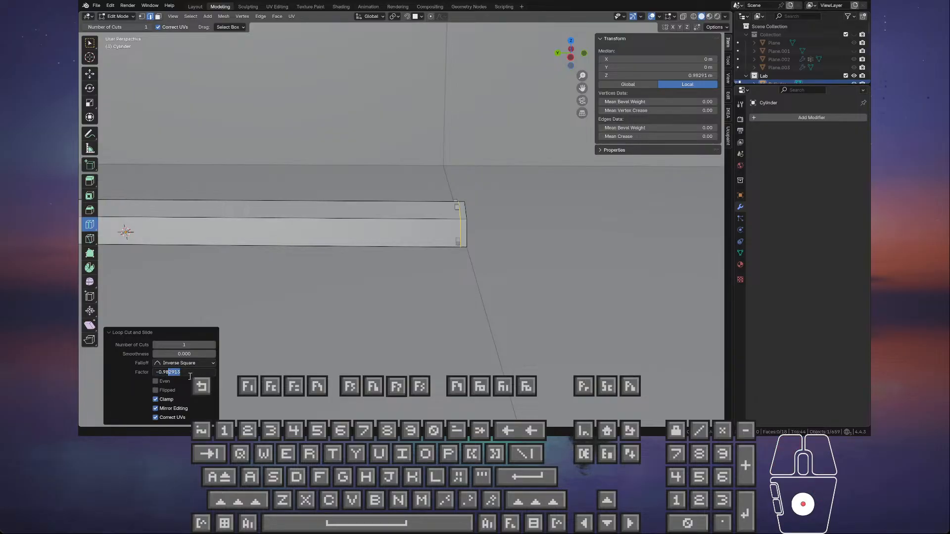
type("8")
key("Return")
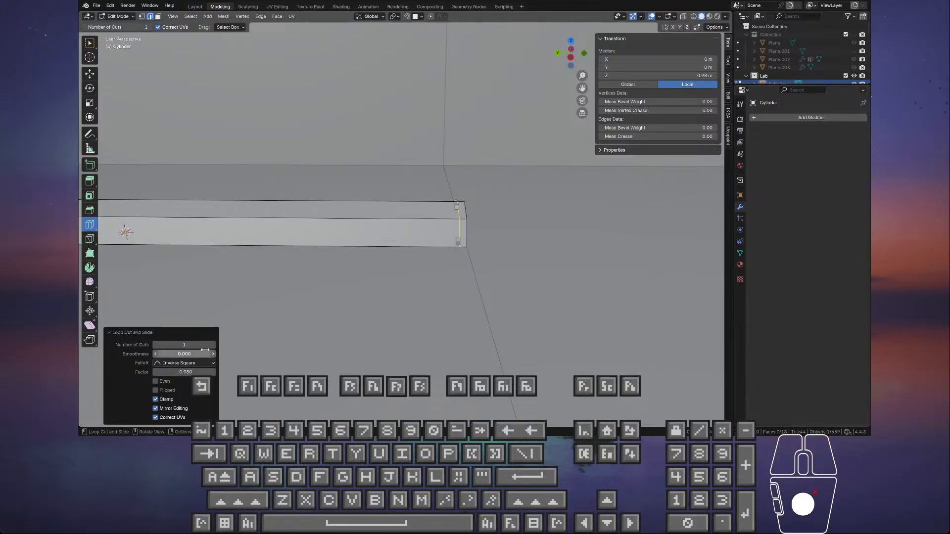
- Cut an edge loop around the cylinder near its opposite end with a slide factor of 0.98
scroll(199, 297, "down", 2)
middle_click_drag(197, 280, 484, 282, "shift")
left_click_drag(432, 232, 196, 236)
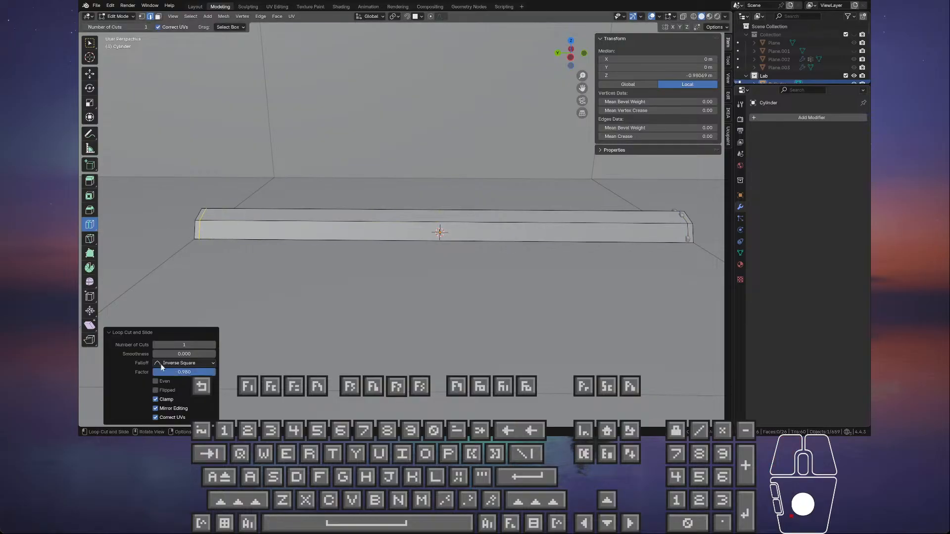
left_click(195, 372)
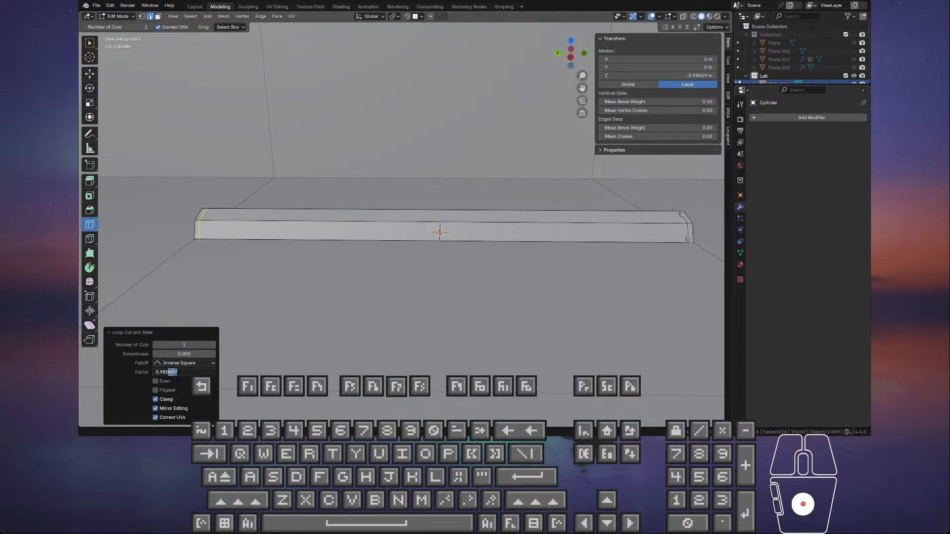
key("BackSpace")
key("Return")
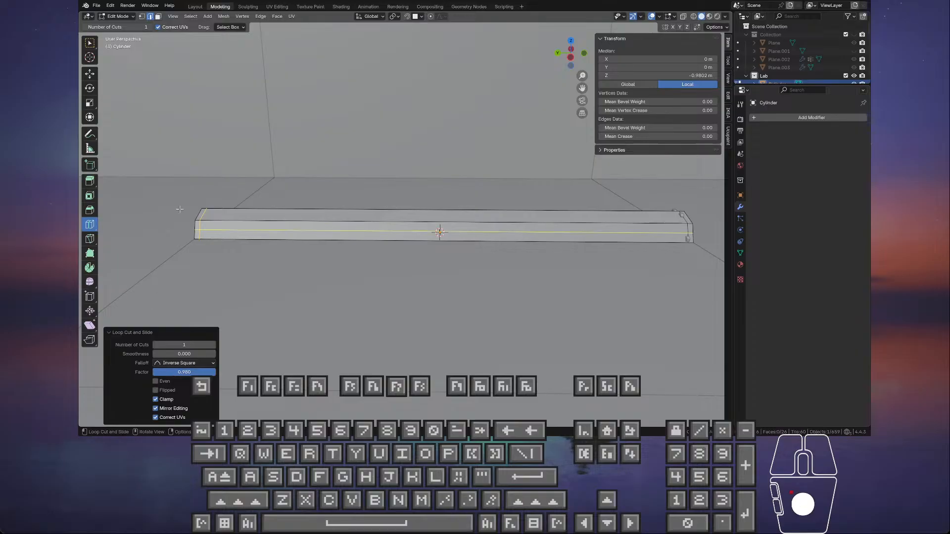
- In face selection mode, select the narrow ring of side faces around the cylinder end without bolts
left_click(93, 75)
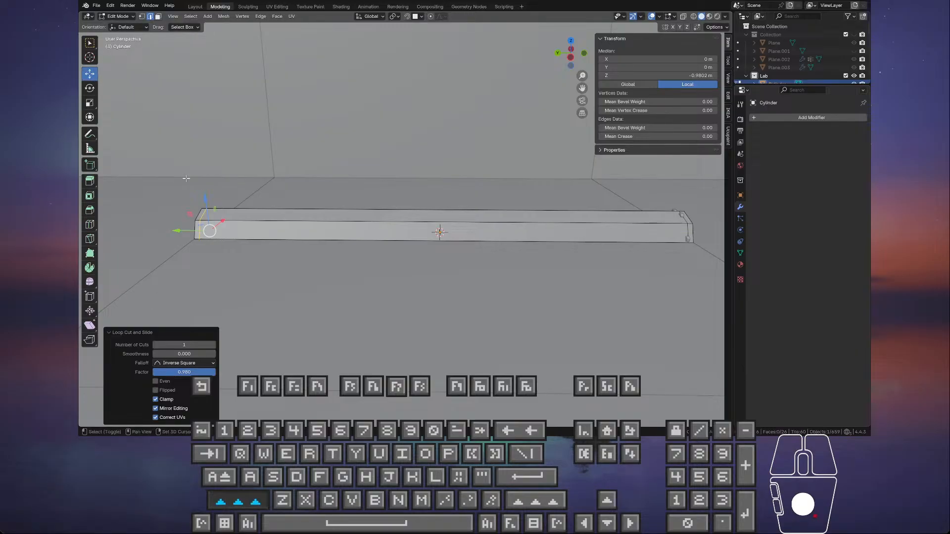
middle_click_drag(187, 179, 318, 250, "shift")
scroll(308, 152, "up", 5)
left_click(339, 221)
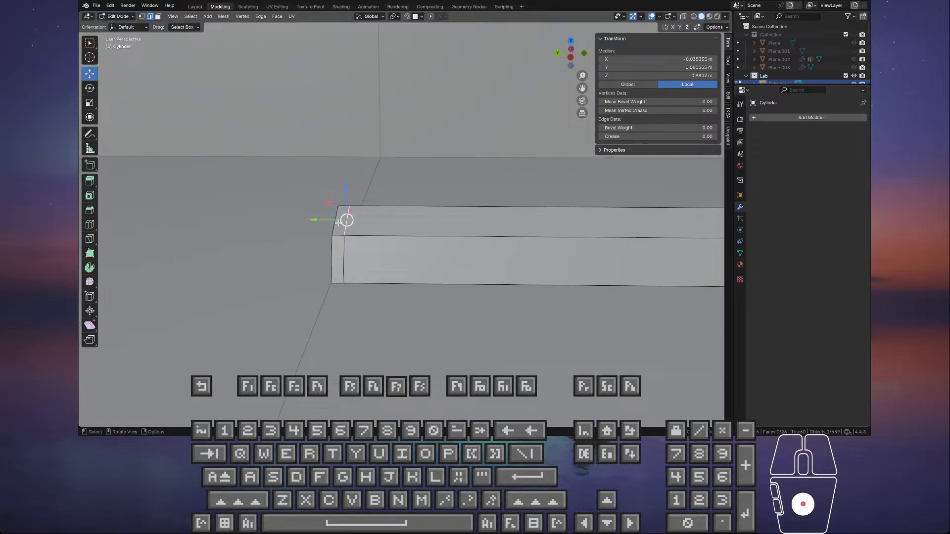
left_click(159, 17)
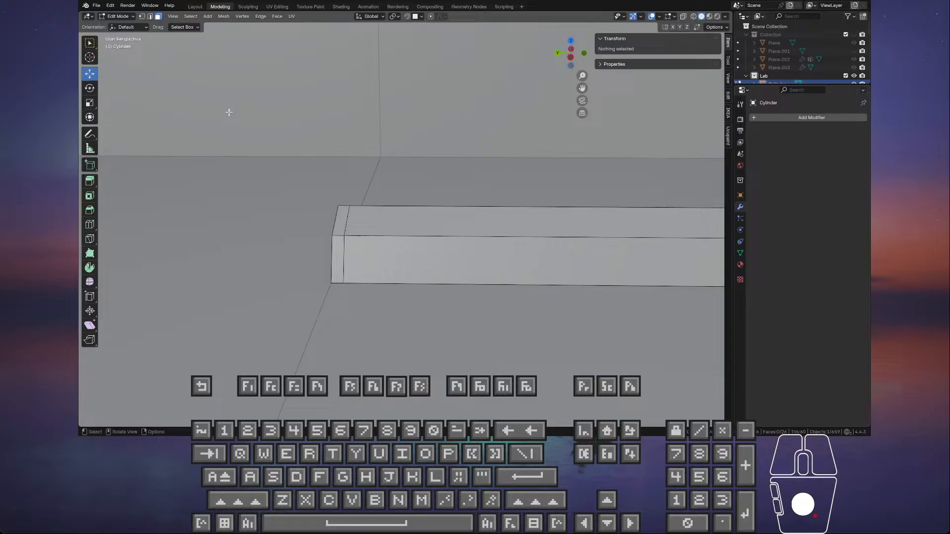
left_click(338, 258)
left_click(341, 223, "shift")
middle_click_drag(341, 228, 176, 277)
left_click(459, 273, "ctrl")
left_click(379, 238, "ctrl")
- Extend the selection with the narrow ring of side faces around the bolted end of the cylinder
scroll(198, 280, "up", 5)
left_click(342, 322, "shift")
left_click(349, 273, "shift")
middle_click_drag(349, 273, 418, 321)
left_click(407, 242, "shift")
left_click(421, 322, "shift")
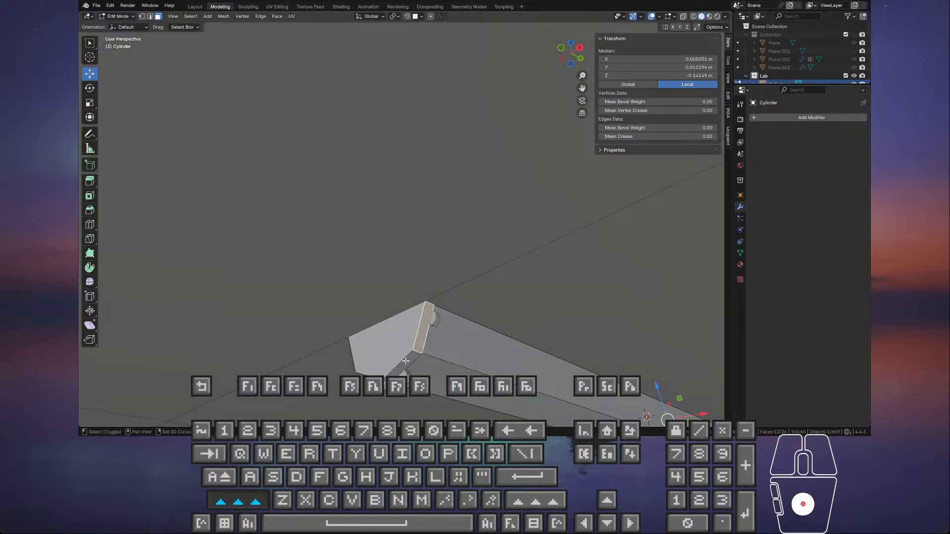
left_click(407, 361, "shift")
middle_click_drag(368, 352, 487, 350)
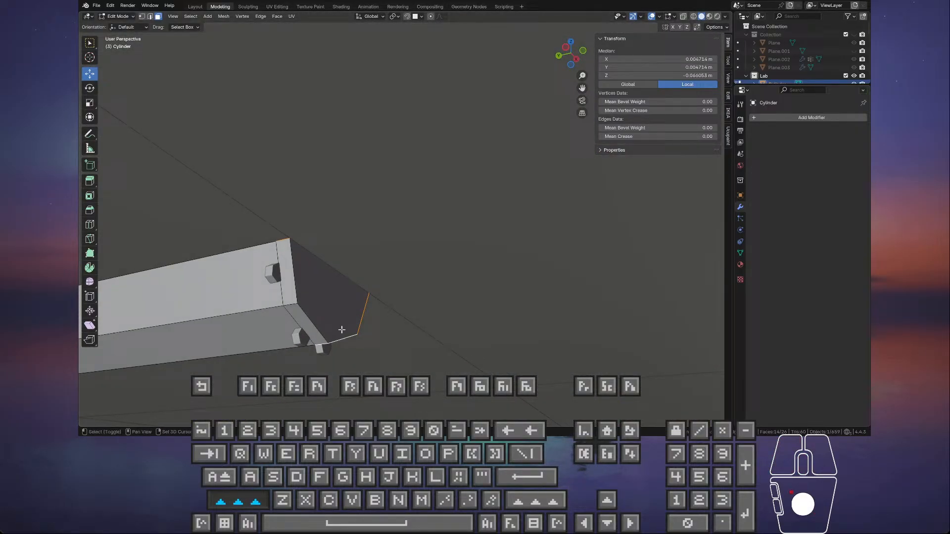
left_click(297, 293, "shift")
left_click(319, 345, "shift")
middle_click_drag(319, 345, 337, 302)
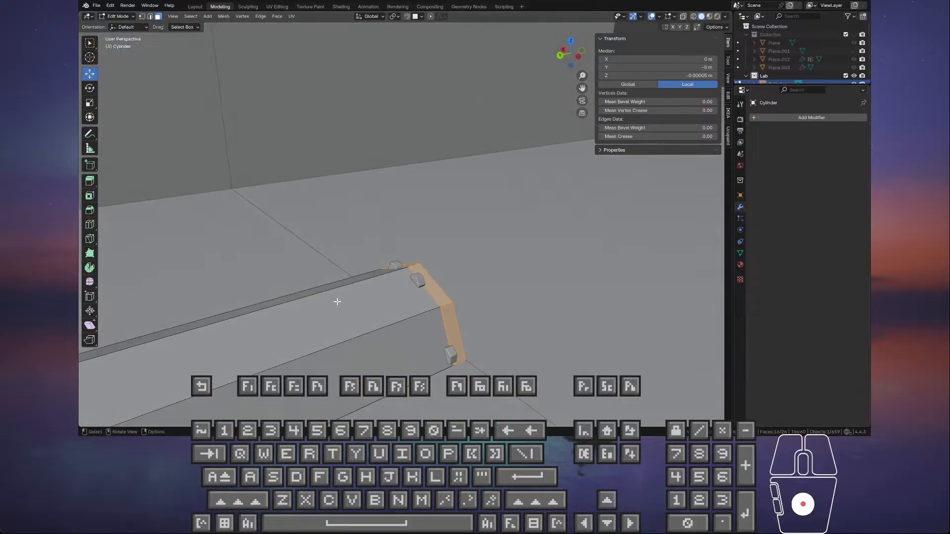
- Extrude both selected face rings along their normals with an offset of 0.04 m to form flanges
right_click(337, 301)
left_click(338, 302)
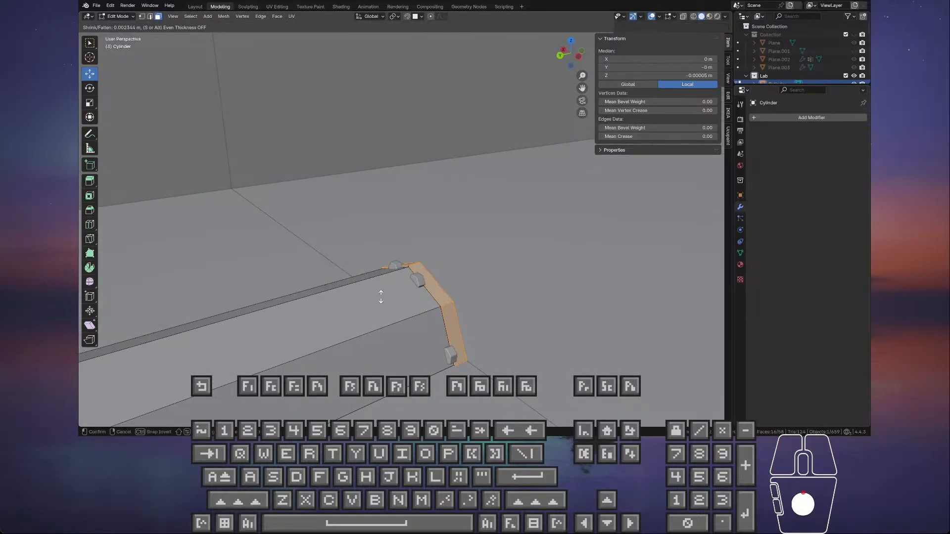
left_click(394, 260)
middle_click_drag(394, 261, 348, 297)
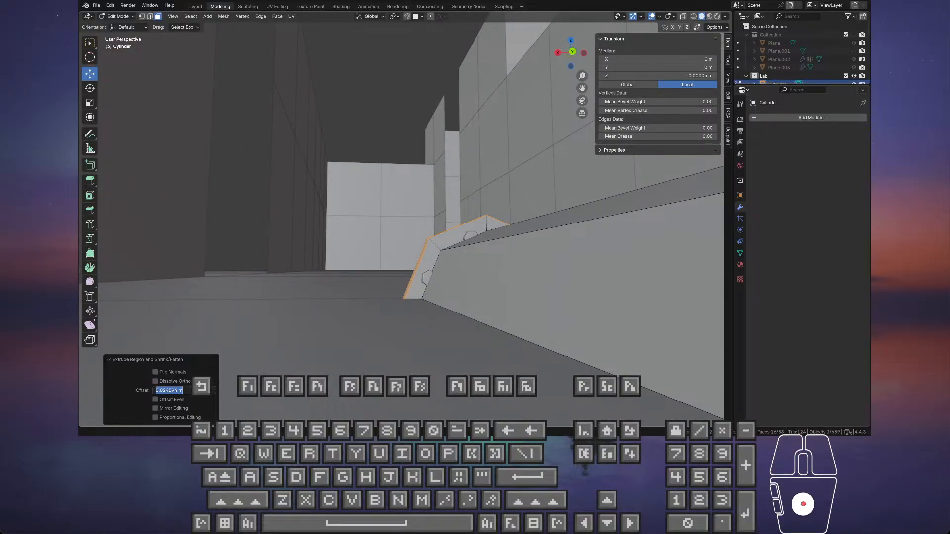
type("0.04")
key("Return")
- Edit the bolt object holding the upper pair and move its mesh up about 0.022 m along global Z
middle_click_drag(429, 308, 451, 239)
key("Tab")
left_click(456, 233)
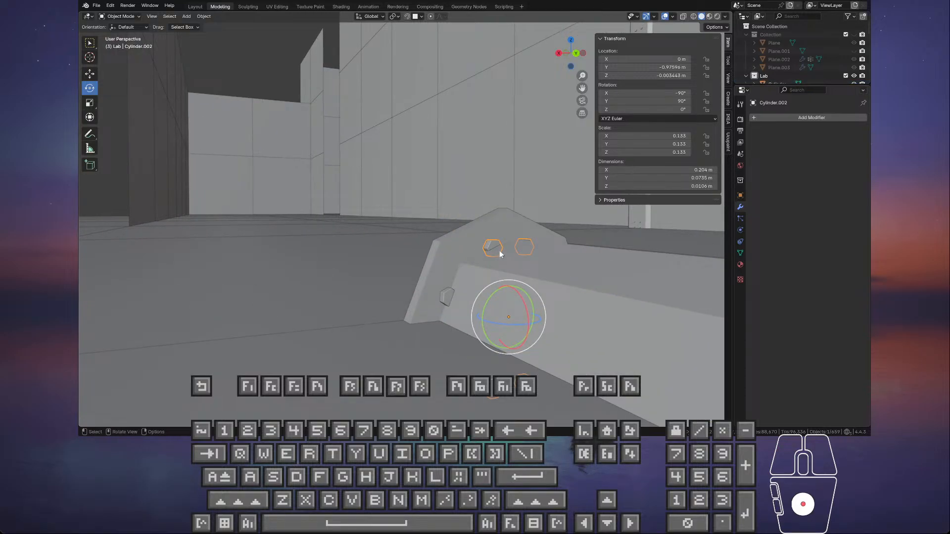
key("Tab")
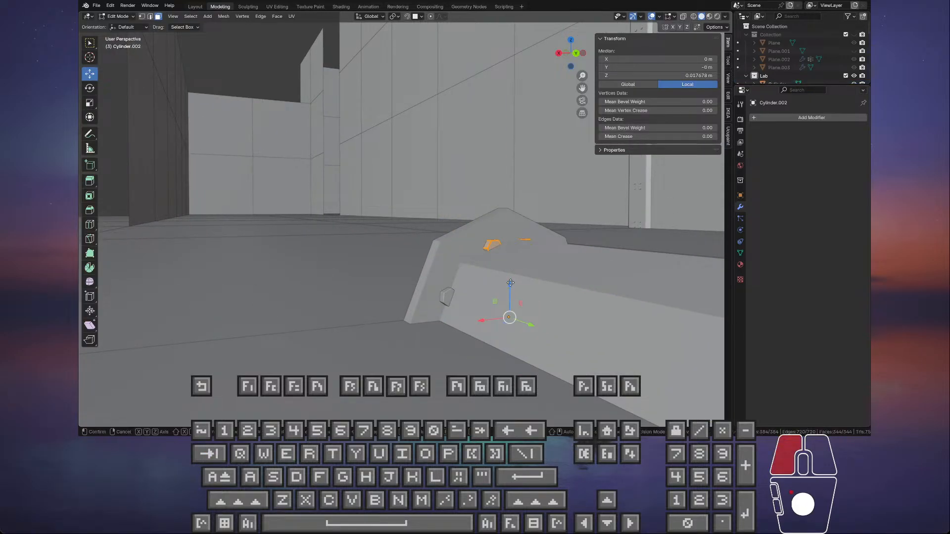
left_click_drag(512, 286, 510, 266)
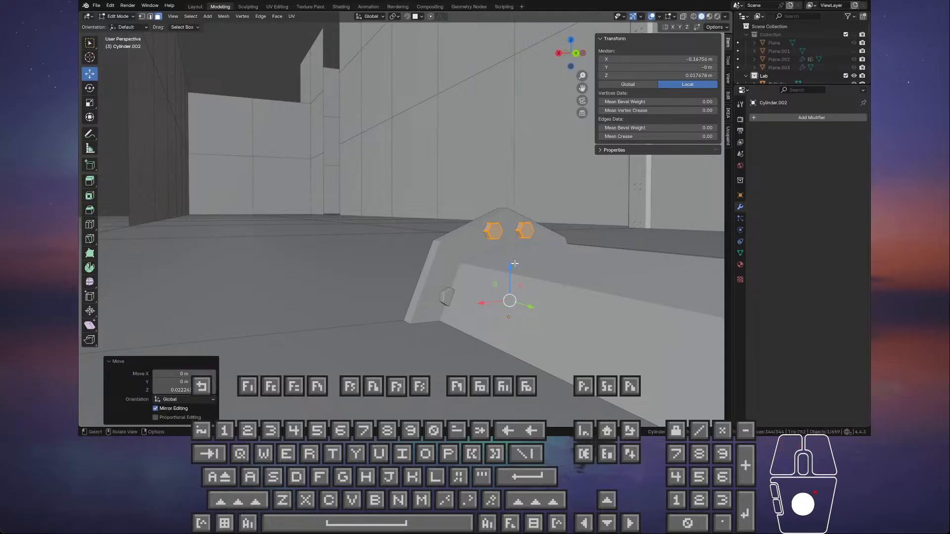
- Set the local median X of the whole bolt mesh to -0.15 m and return to Object Mode
left_click(698, 58)
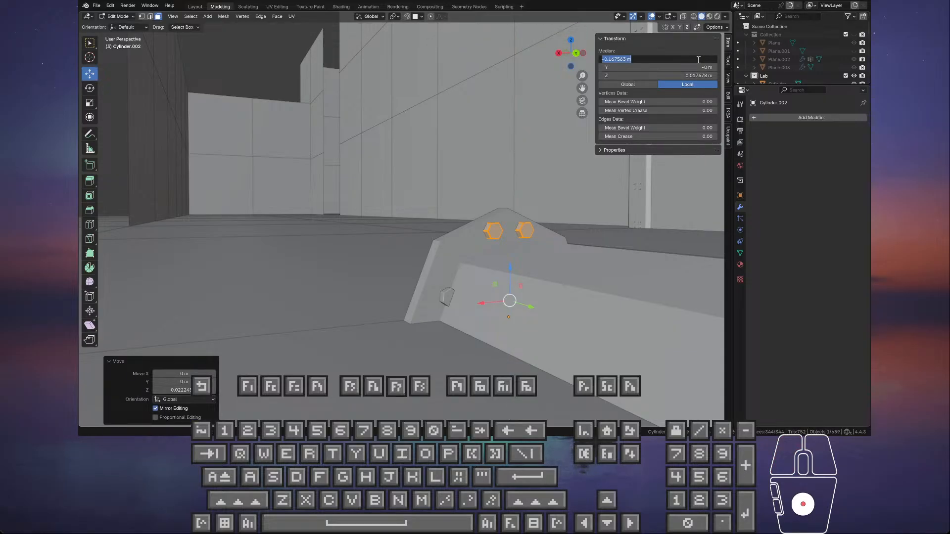
key("Return")
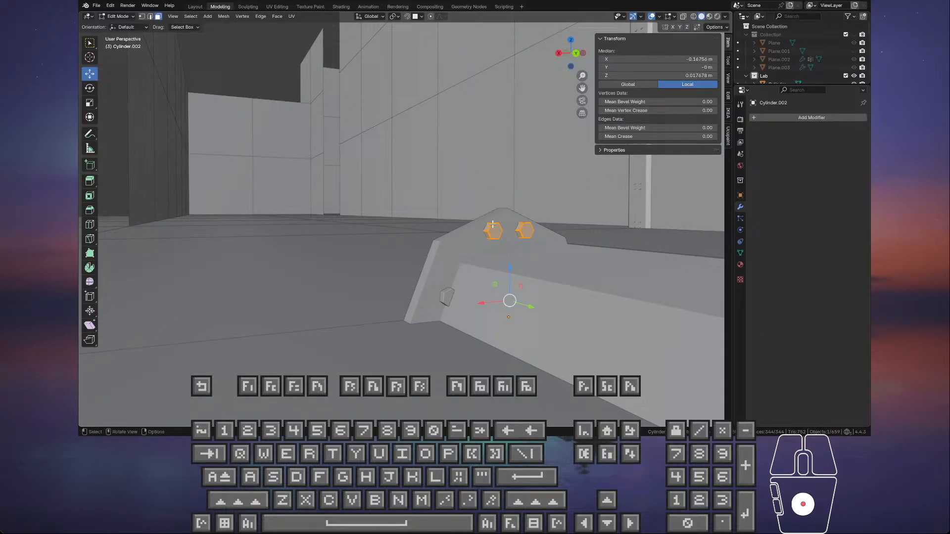
left_click(440, 231)
left_click(494, 230)
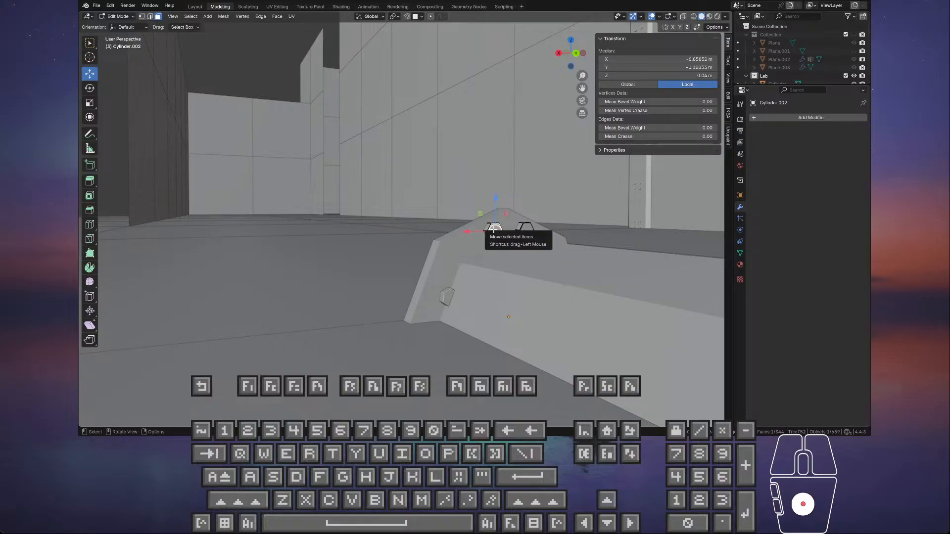
key("a")
middle_click_drag(494, 230, 478, 227)
left_click(678, 59)
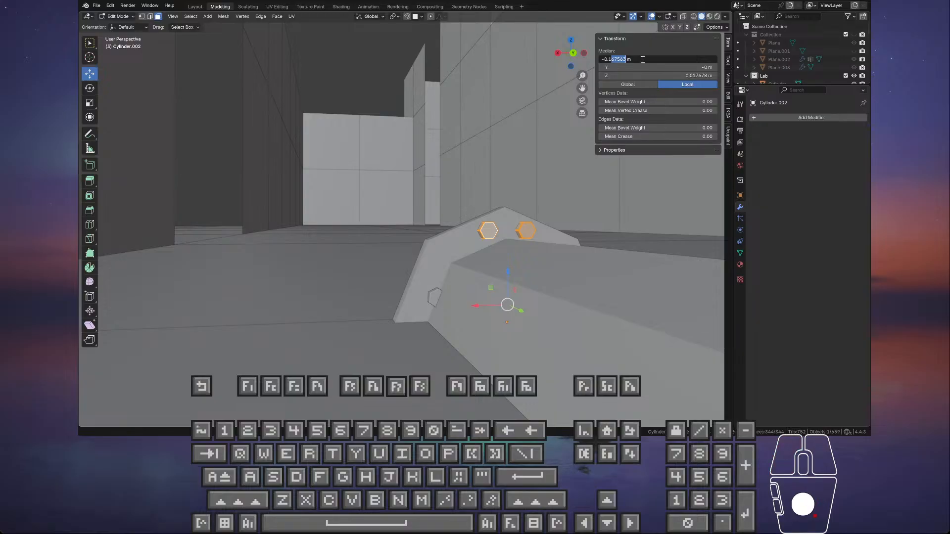
key("Return")
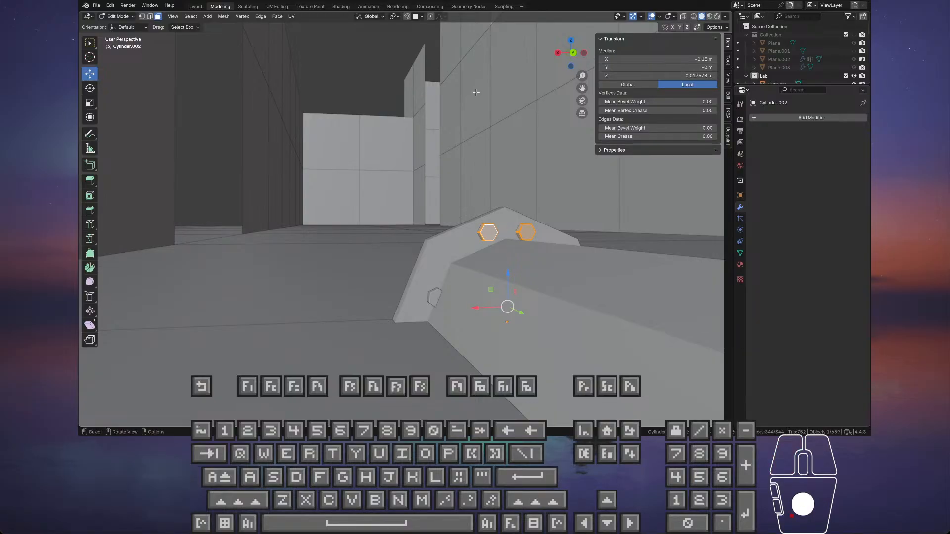
middle_click_drag(494, 223, 621, 173)
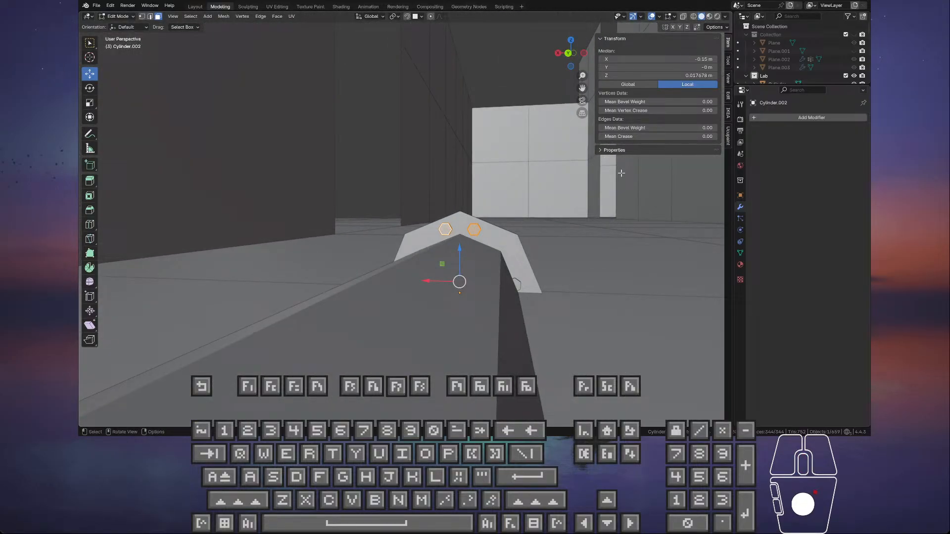
left_click(558, 214)
middle_click_drag(537, 229, 376, 282)
key("Tab")
left_click(324, 280)
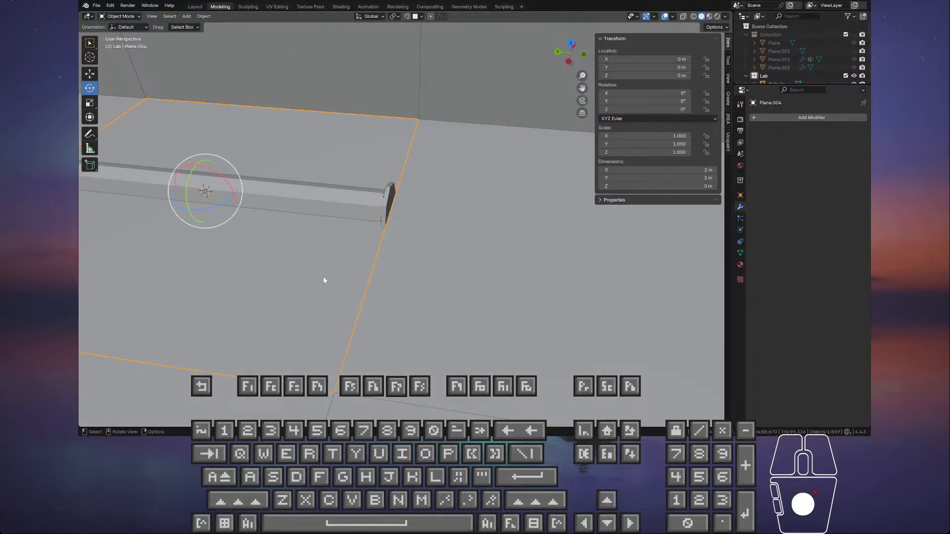
scroll(411, 274, "down", 4)
scroll(384, 227, "up", 4)
middle_click_drag(364, 200, 415, 219)
left_click(395, 212, "shift")
left_click(389, 235, "shift")
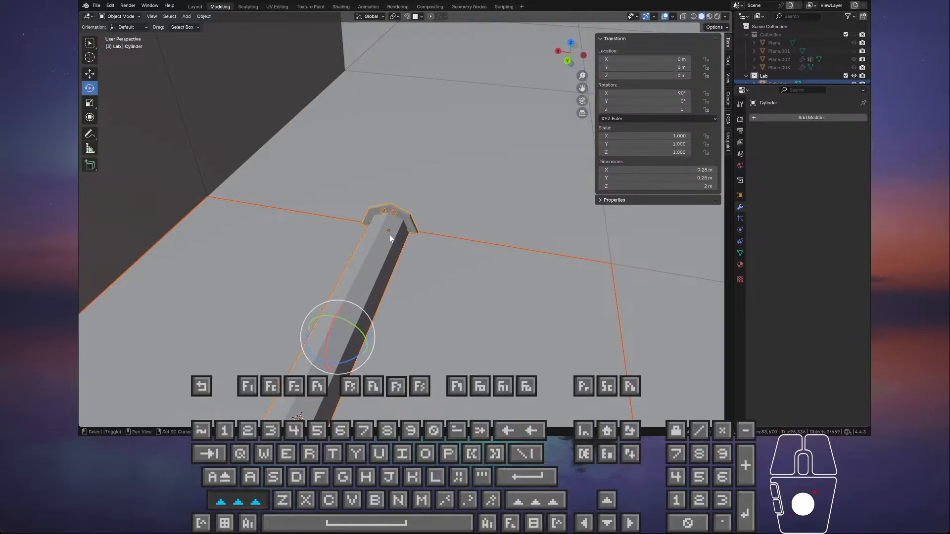
left_click(415, 204)
- Isolate the pipe and both bolt objects in local view
left_click(391, 230)
left_click(393, 210, "shift")
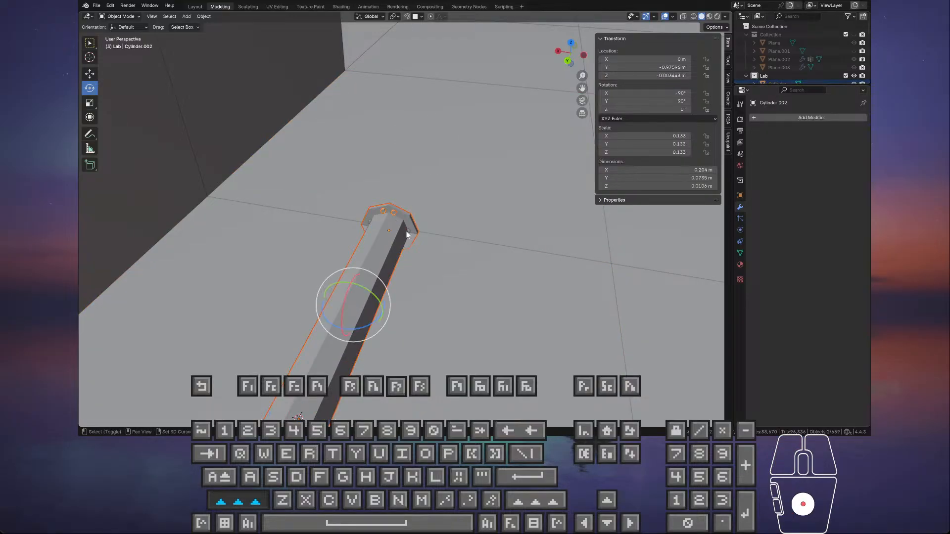
left_click(409, 233, "shift")
key("KP_Divide")
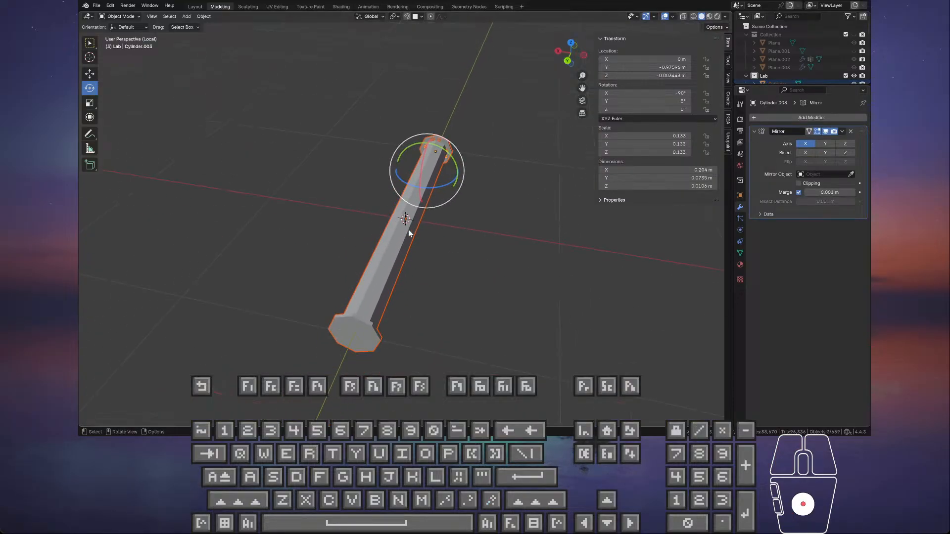
- Examine how the upper bolt object sits on the flange, from close up and from the pipe's end
scroll(461, 139, "up", 4)
scroll(459, 135, "down", 4)
left_click(462, 128)
left_click(439, 140)
scroll(439, 140, "up", 5)
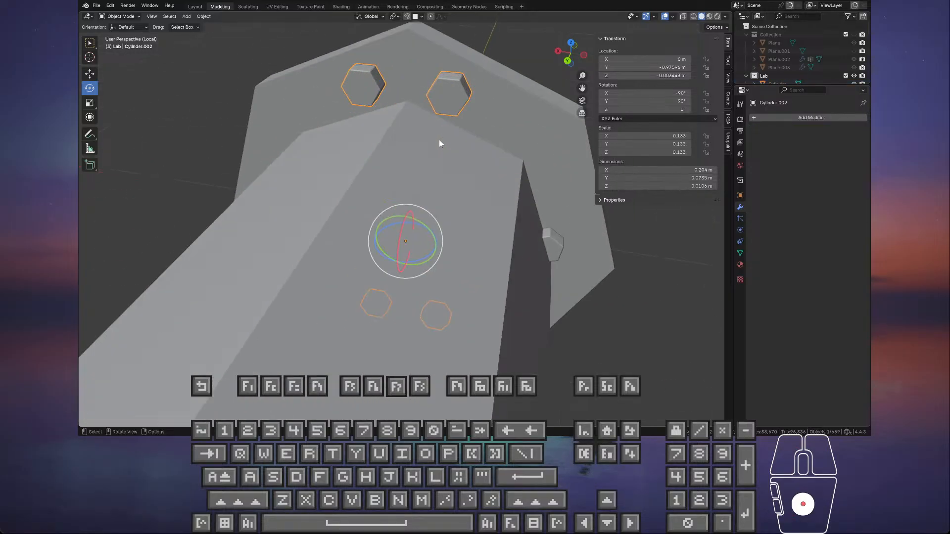
middle_click_drag(440, 154, 530, 163)
scroll(474, 218, "down", 4)
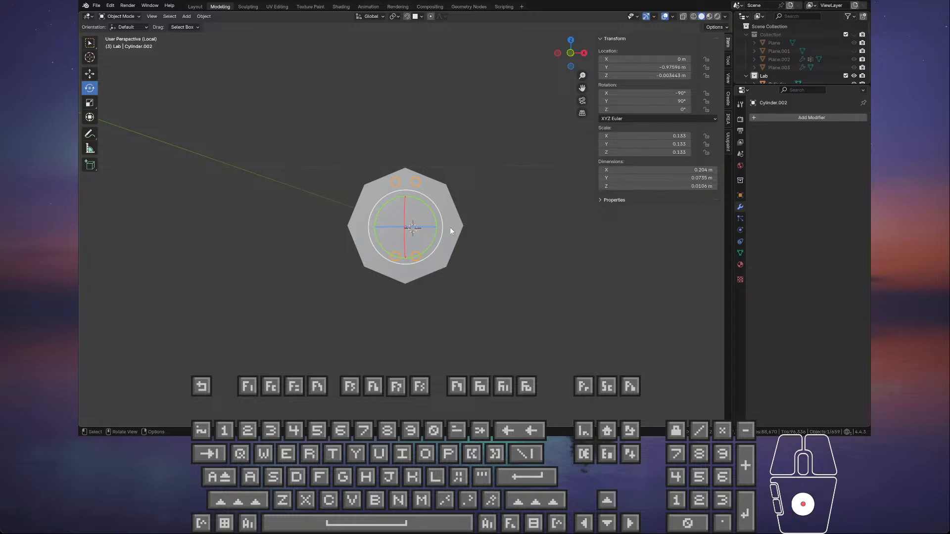
middle_click_drag(455, 210, 458, 181)
- Try rotating the pipe about Y by -25° and back by 2.45° to level its octagonal sides, and undo the rotation
left_click(446, 201)
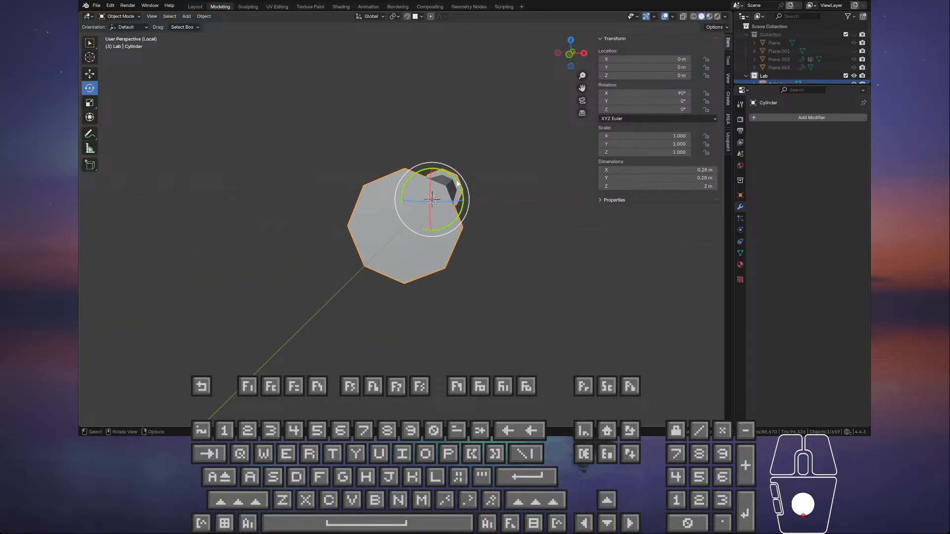
left_click_drag(457, 184, 449, 174)
middle_click_drag(447, 197, 458, 189)
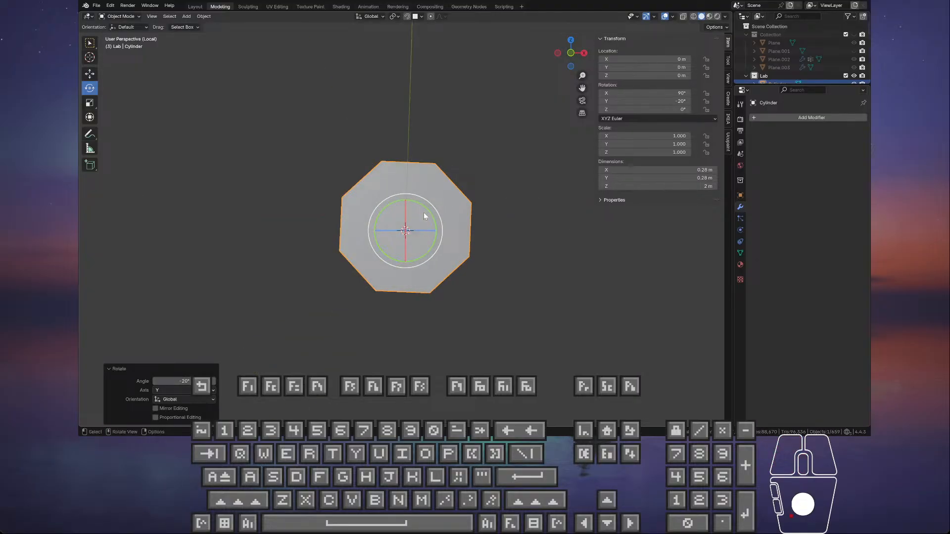
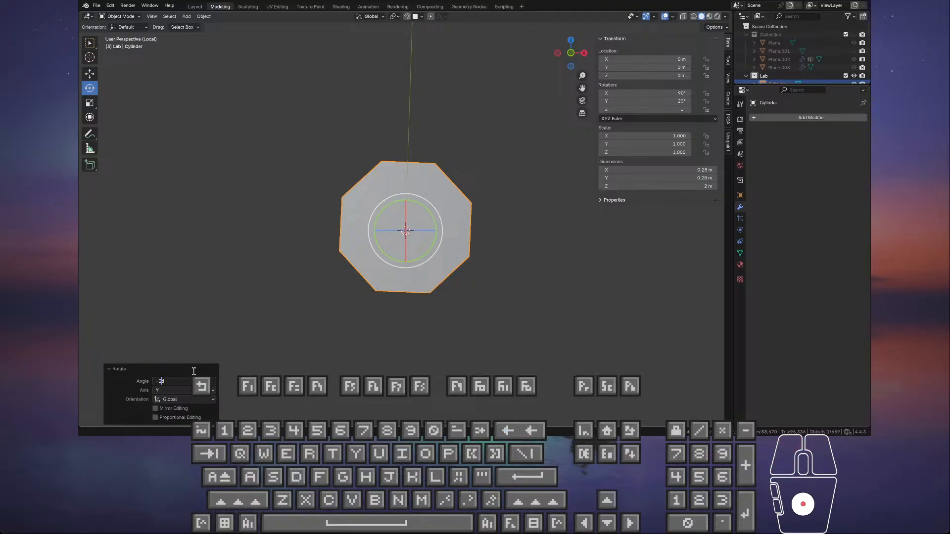
key("Return")
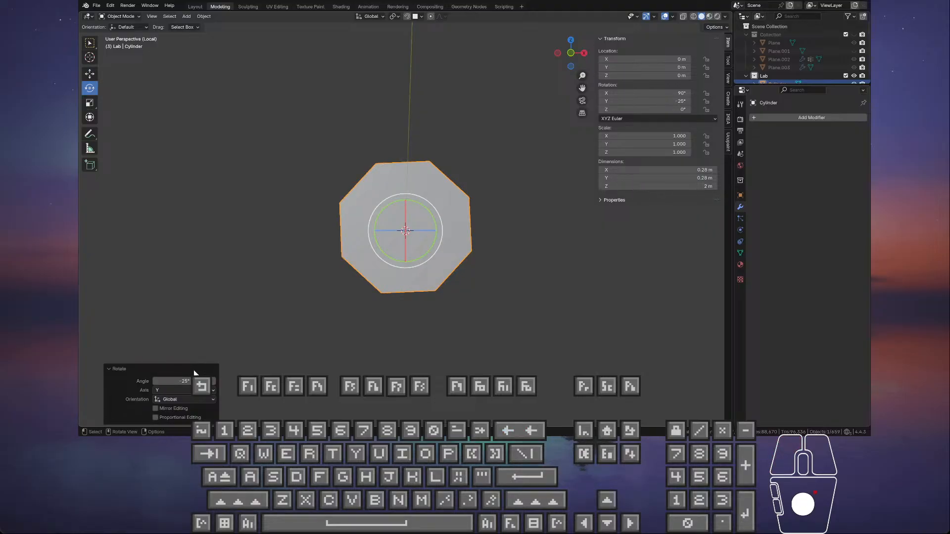
left_click_drag(432, 221, 435, 220)
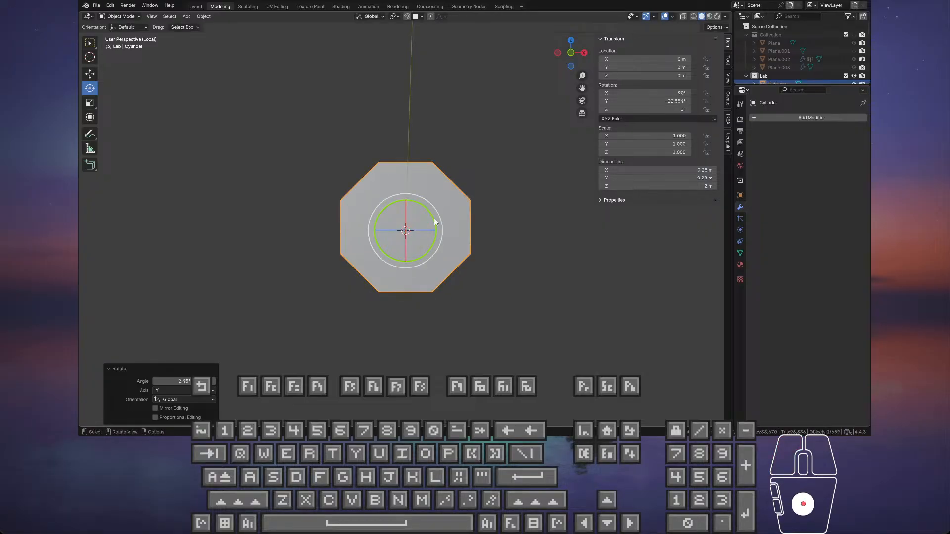
middle_click_drag(461, 221, 417, 242)
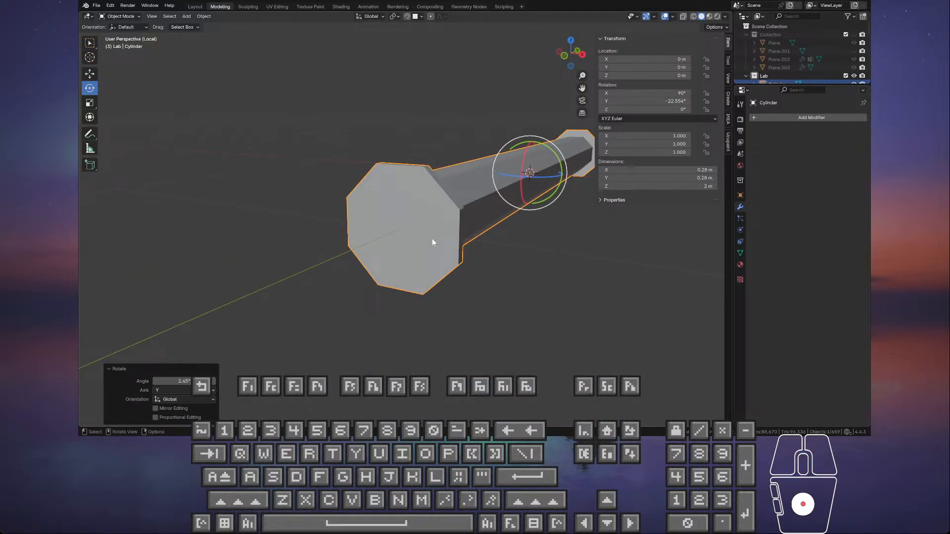
key("ctrl+z")
- Delete the faces of the two lower bolts in the top-and-bottom bolt object using X-ray, and return to Object Mode
middle_click_drag(432, 242, 303, 239)
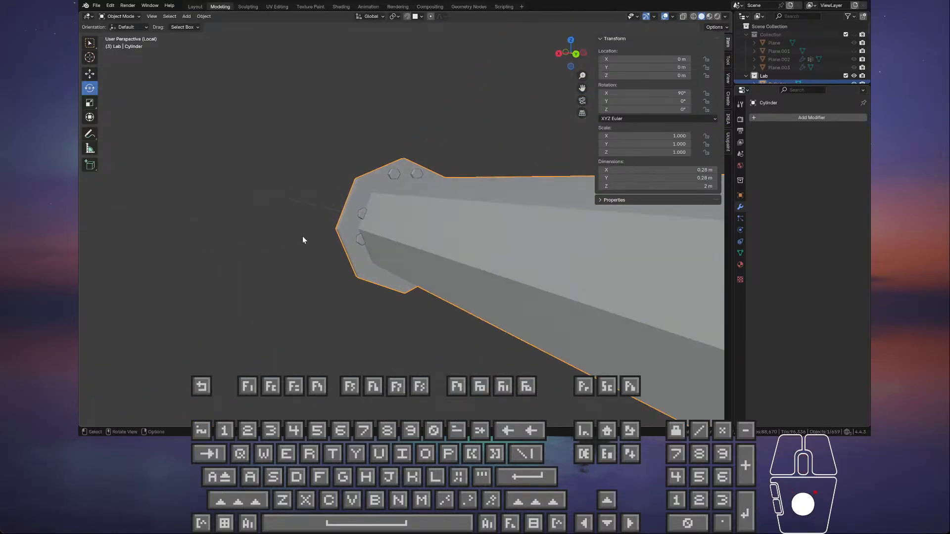
left_click(394, 174)
middle_click_drag(398, 178, 381, 217)
scroll(396, 226, "up", 4)
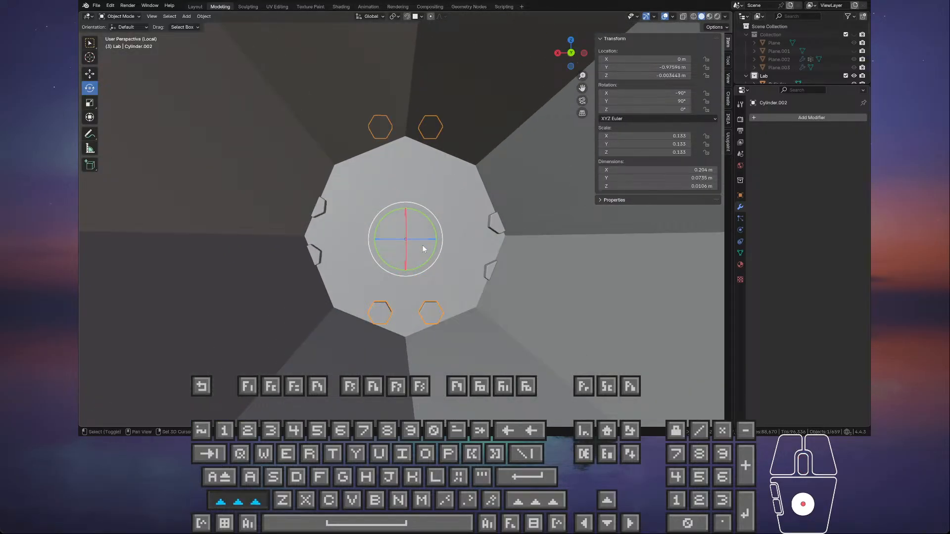
mouse_move(420, 240)
middle_mouse_down("shift")
mouse_move(413, 219)
mouse_move(415, 230)
middle_mouse_up("shift")
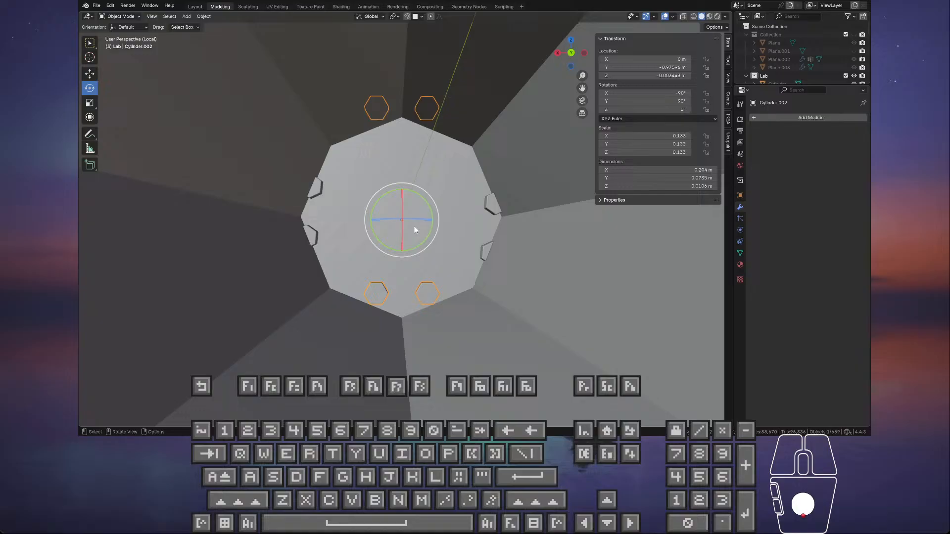
key("Tab")
left_click(385, 291)
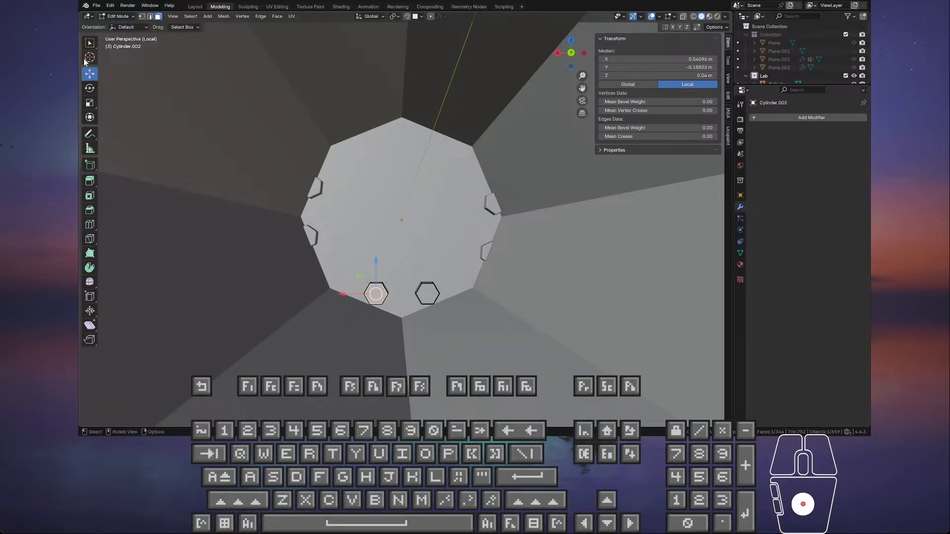
key("w")
left_click(686, 18)
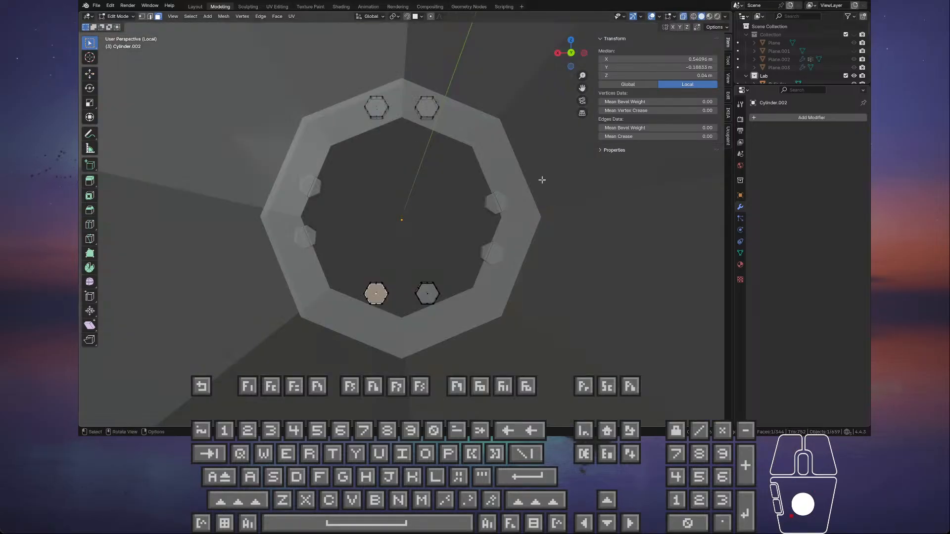
left_click_drag(335, 251, 491, 325)
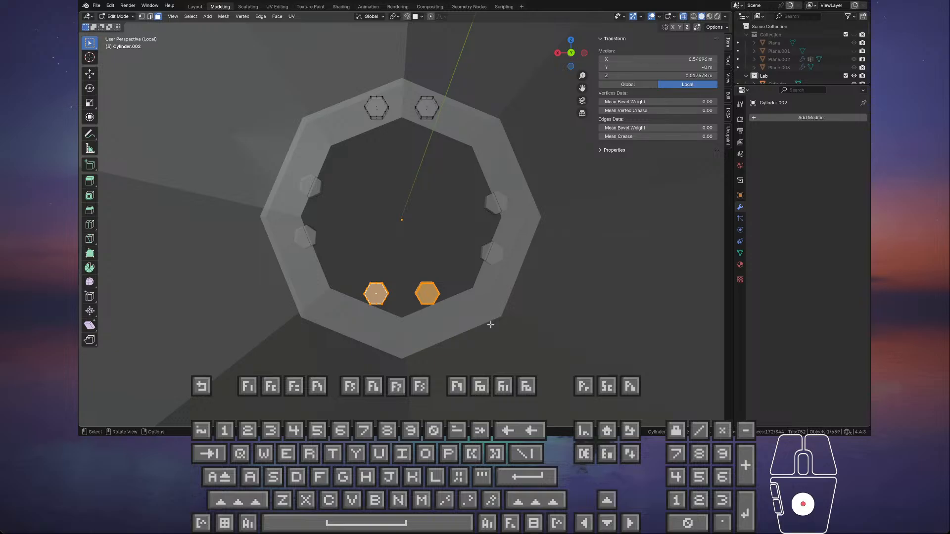
key("x")
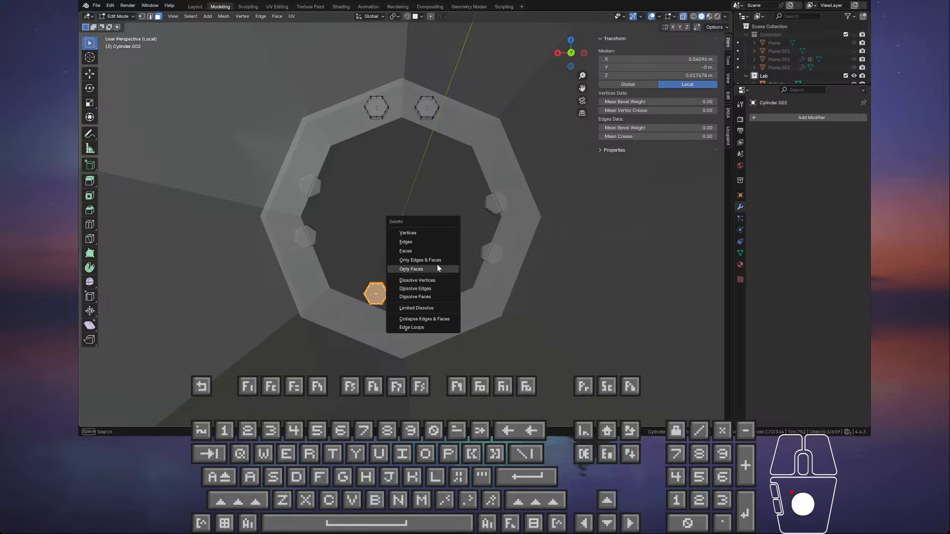
left_click(423, 248)
key("Tab")
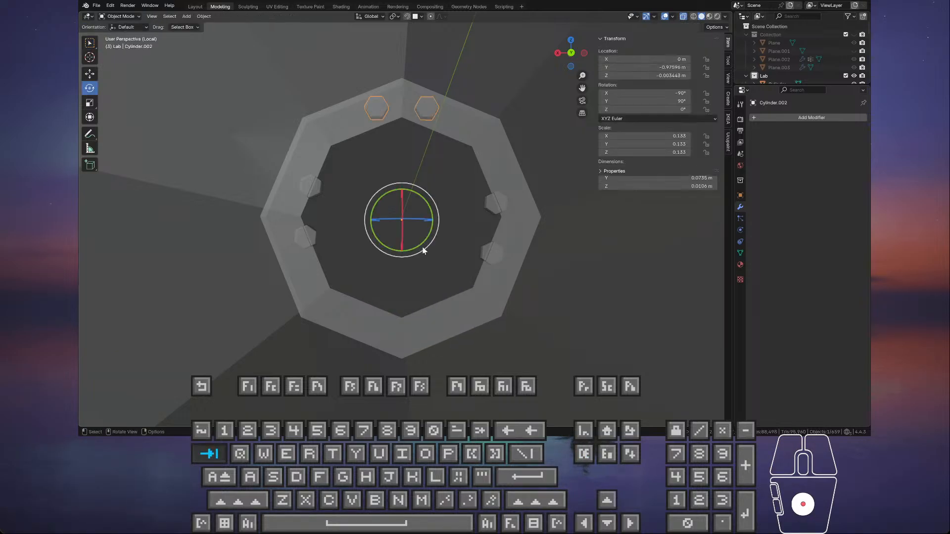
- Add an X-axis Mirror modifier with a 0 m merge distance to the top bolt pair, and turn X-ray off
left_click(787, 118)
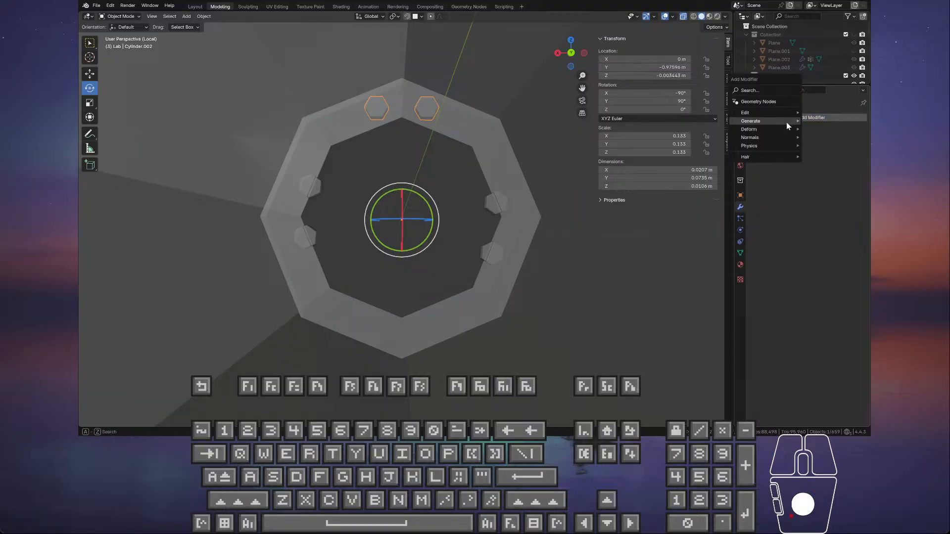
mouse_move(761, 123)
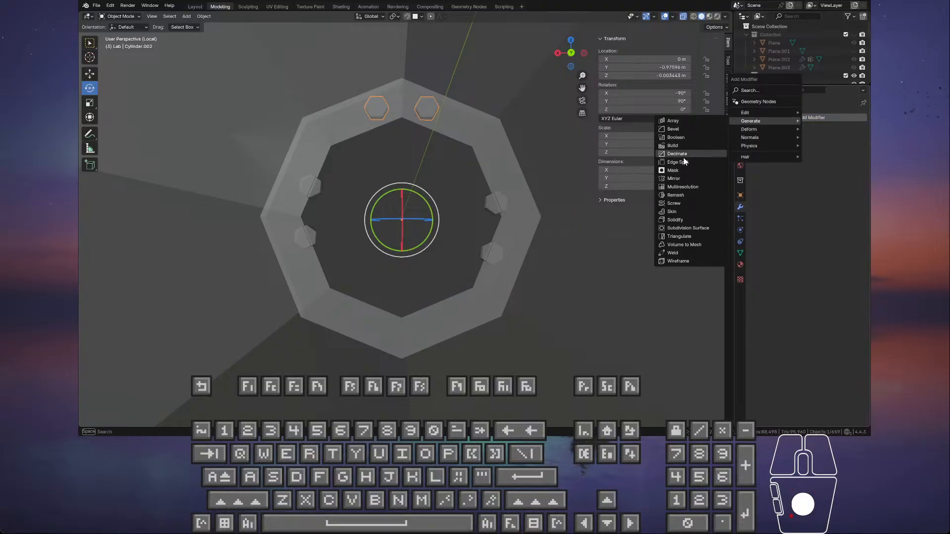
left_click(674, 178)
middle_click_drag(469, 259, 526, 250)
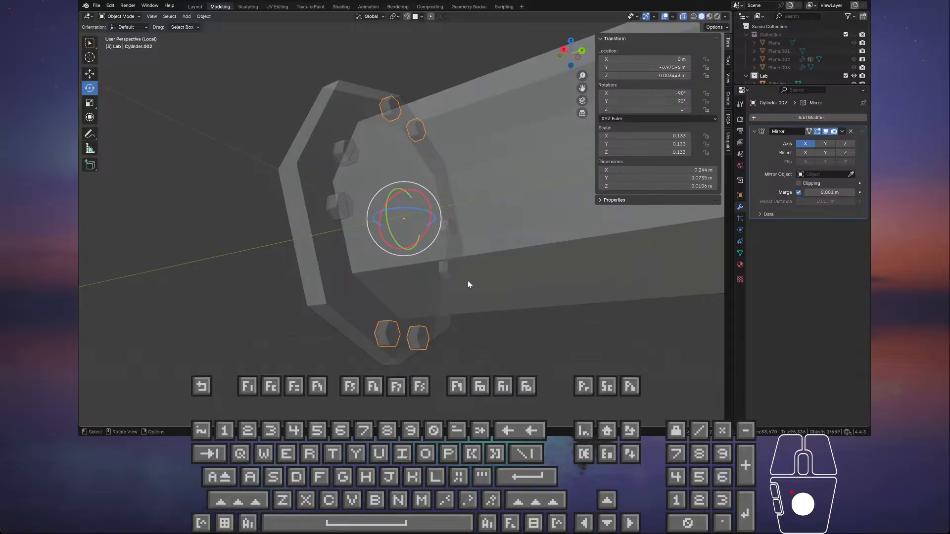
middle_click_drag(469, 282, 418, 241)
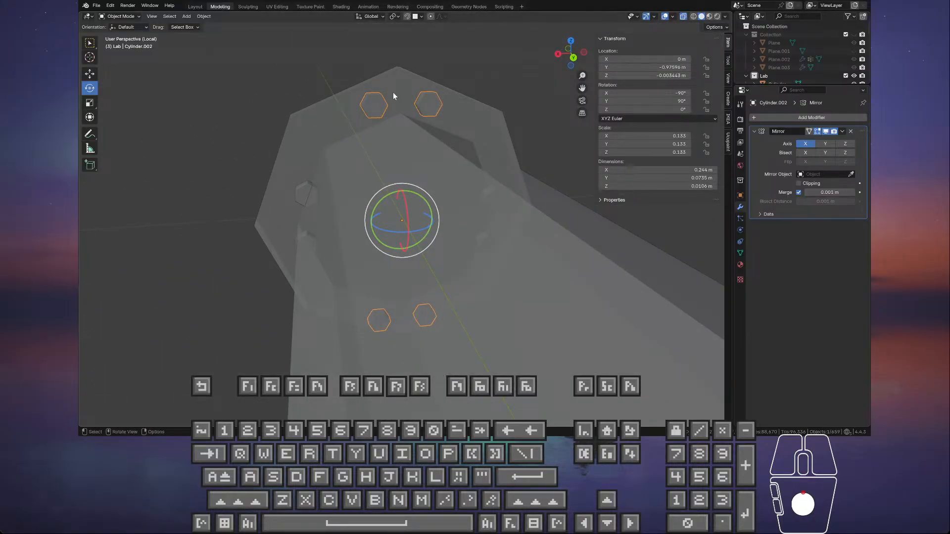
middle_click_drag(394, 95, 411, 126)
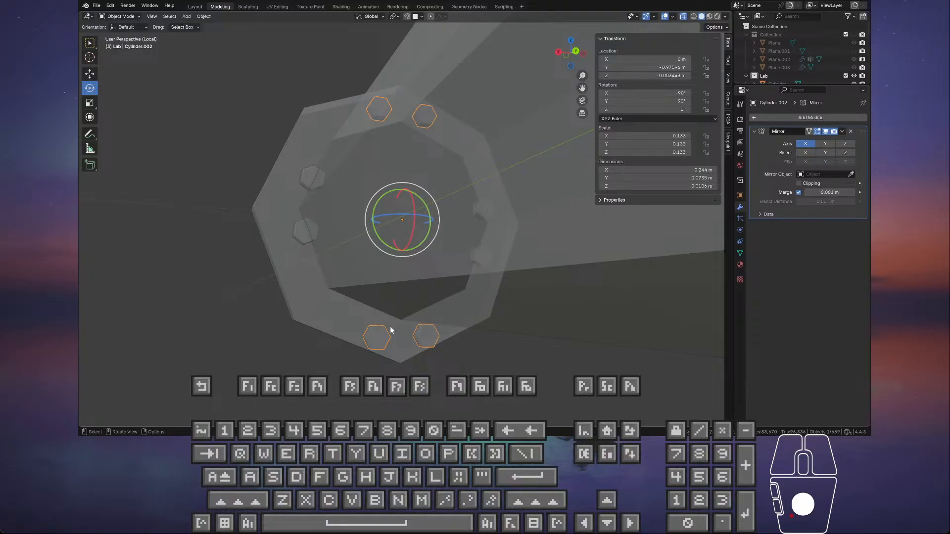
middle_click_drag(391, 331, 380, 346)
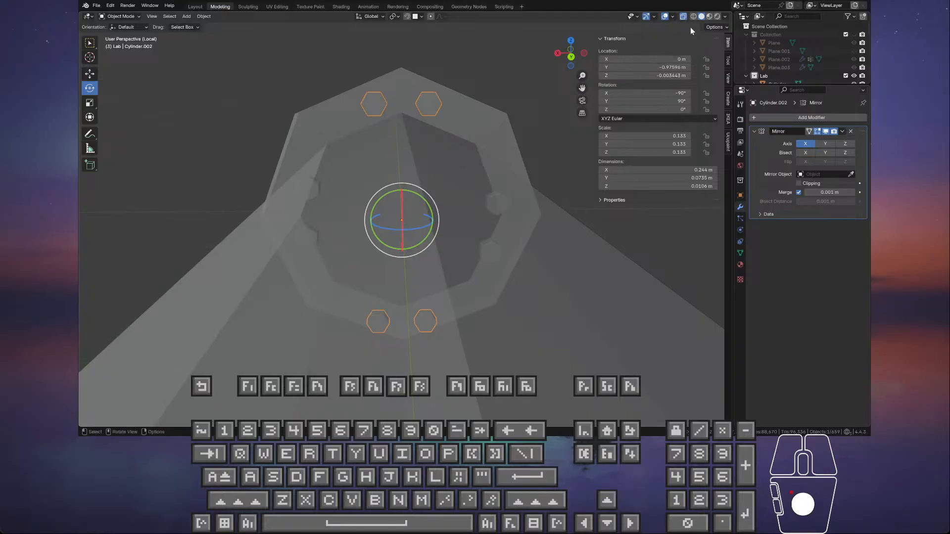
middle_click_drag(691, 28, 355, 142)
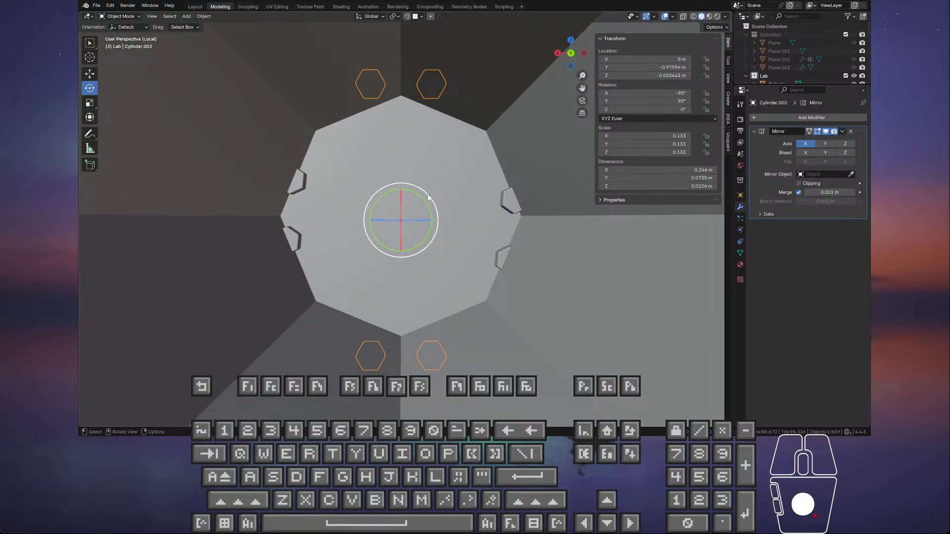
left_click(830, 192)
- Examine how the lower mirrored bolts and the upper bolts sit relative to the flange's edges and corners
scroll(448, 274, "down", 4)
middle_click_drag(444, 274, 409, 204, "shift")
scroll(410, 177, "up", 5)
scroll(409, 204, "up", 4)
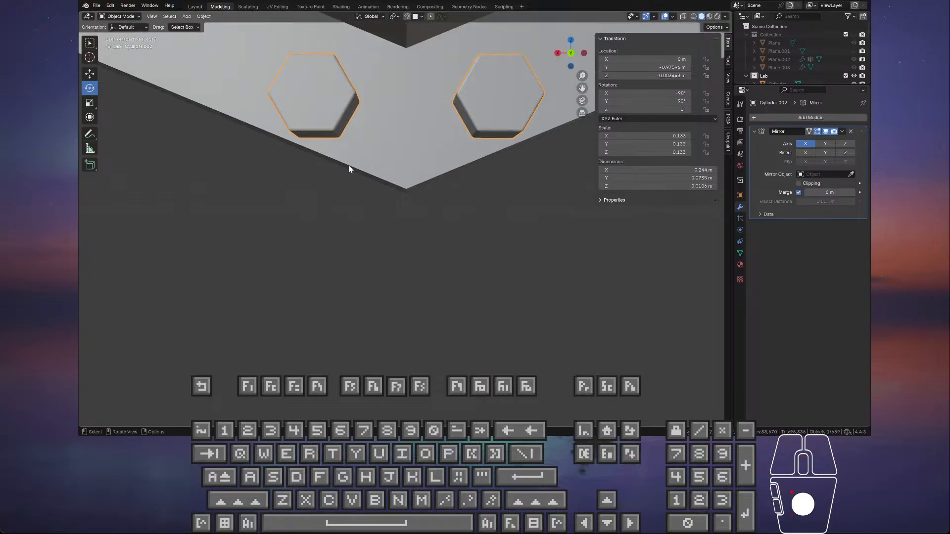
middle_click_drag(304, 146, 340, 132, "shift")
scroll(377, 86, "down", 3)
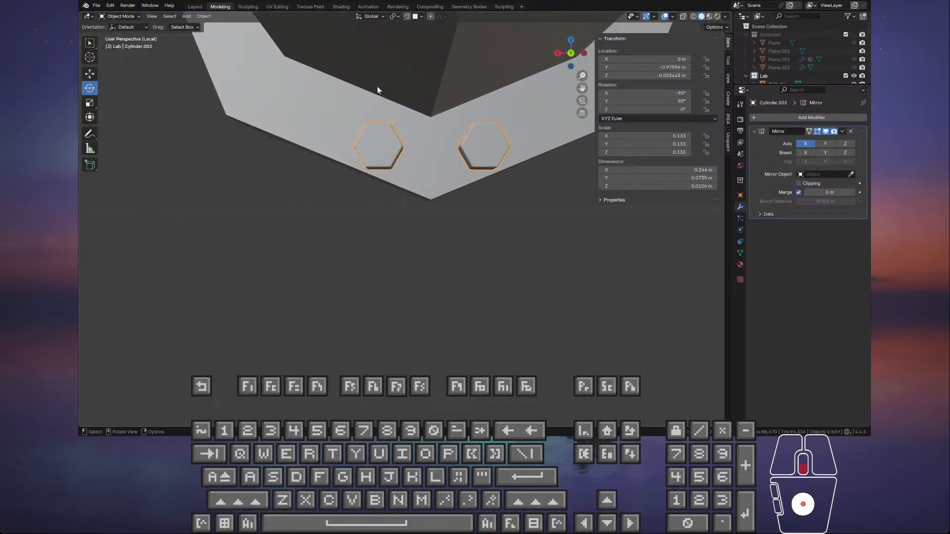
middle_click_drag(377, 86, 388, 308, "shift")
middle_click_drag(417, 102, 425, 335, "shift")
middle_click_drag(407, 142, 414, 256, "shift")
scroll(404, 227, "up", 4)
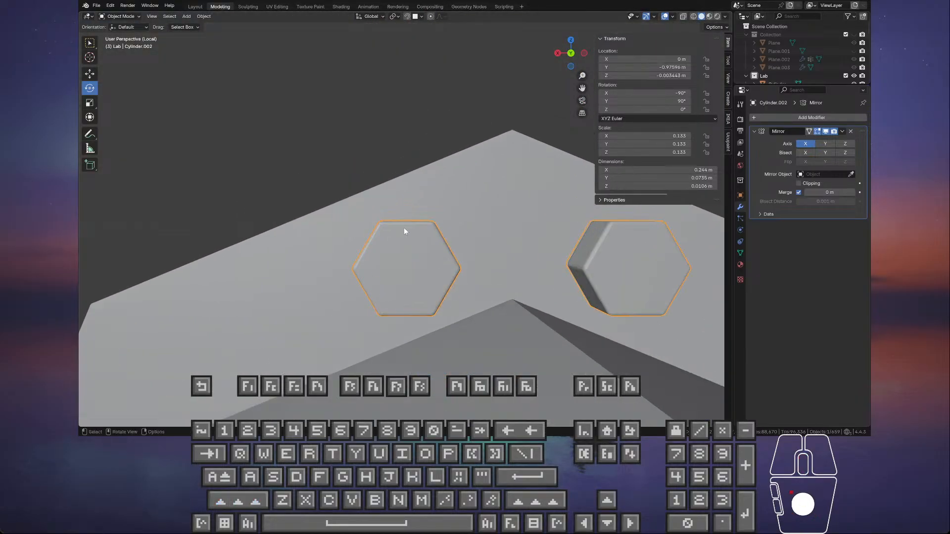
scroll(400, 230, "down", 3)
middle_click_drag(478, 300, 378, 135, "shift")
scroll(401, 208, "down", 4)
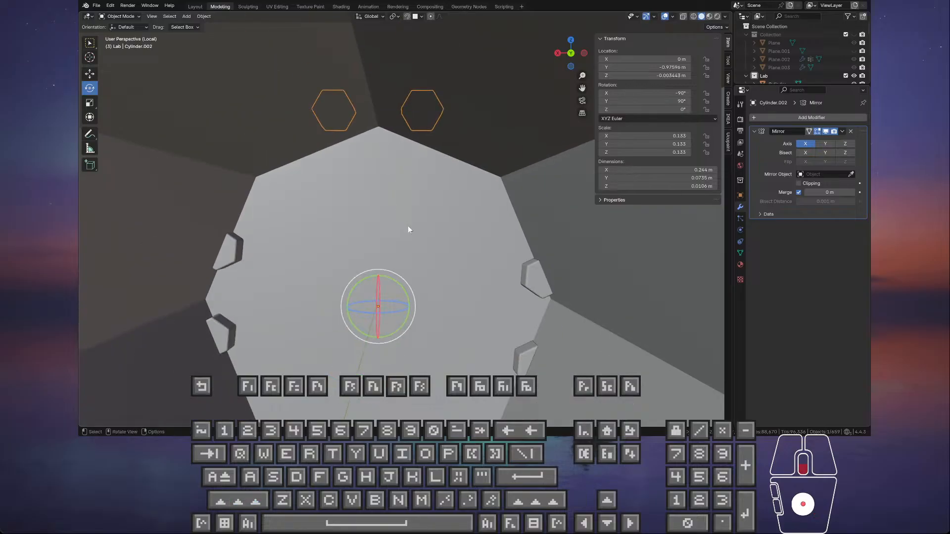
mouse_move(431, 280)
middle_mouse_down("shift")
mouse_move(462, 218)
mouse_move(427, 199)
mouse_move(393, 198)
mouse_move(400, 229)
mouse_move(399, 213)
mouse_move(400, 223)
mouse_move(429, 225)
mouse_move(445, 244)
mouse_move(558, 240)
mouse_move(586, 229)
middle_mouse_up("shift")
- Measure the flange's full height from its top corner to its bottom corner in front orthographic view
key("KP_1")
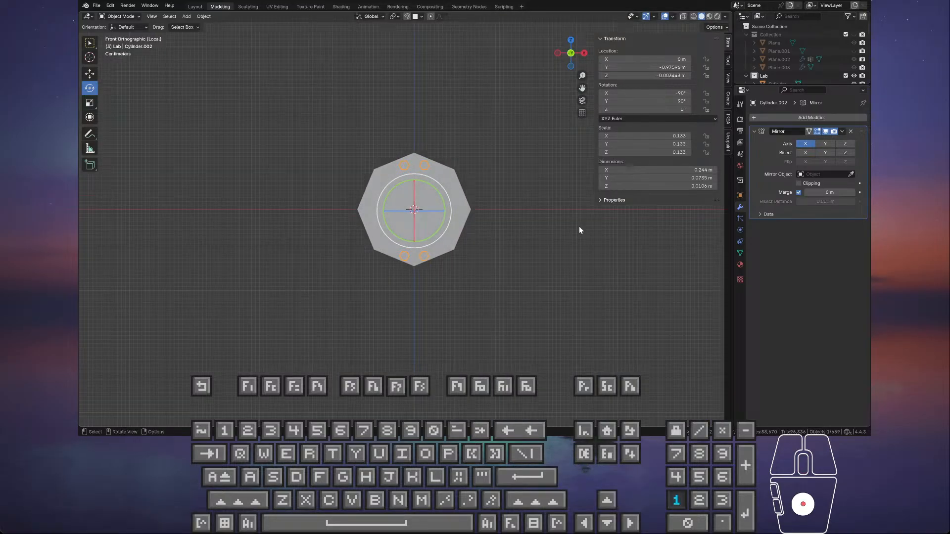
scroll(466, 141, "up", 4)
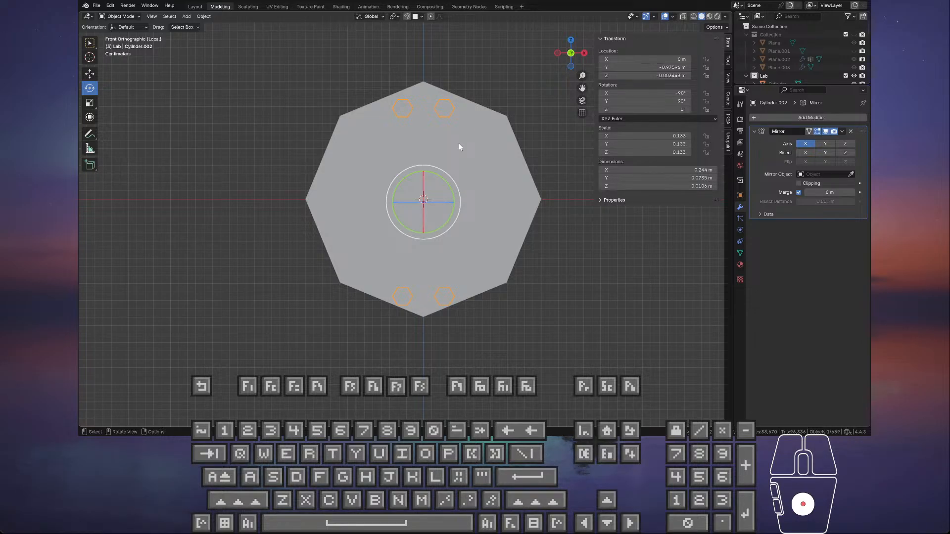
left_click(91, 149)
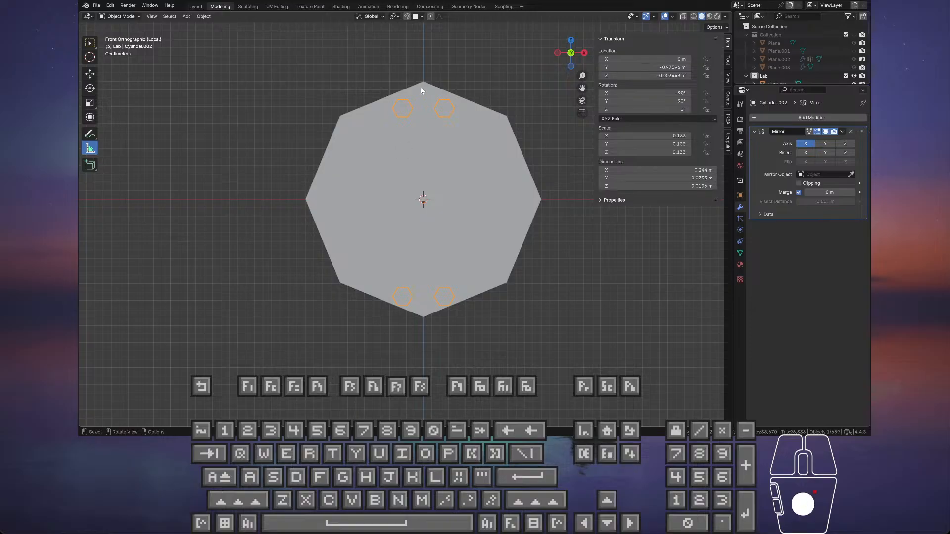
left_click_drag(423, 82, 424, 317, "ctrl")
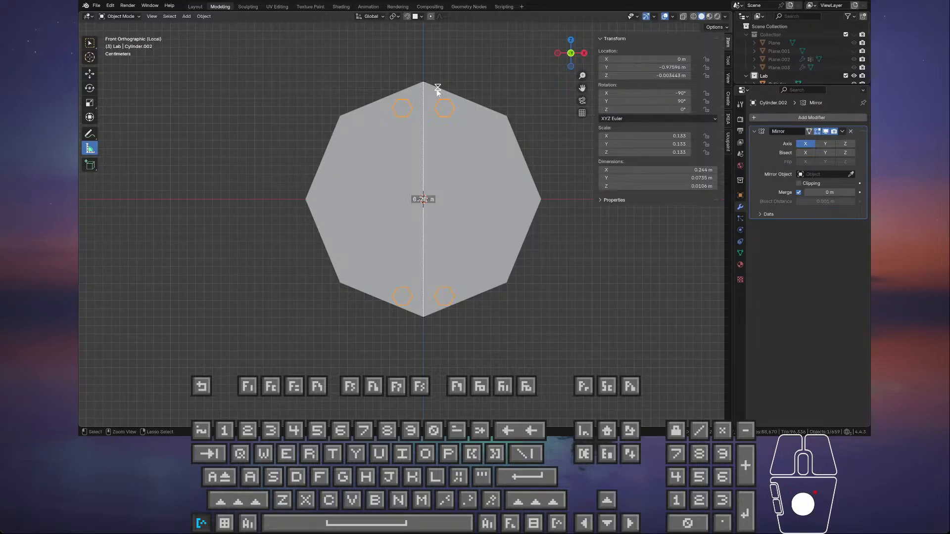
key("Tab")
middle_click_drag(435, 102, 639, 122)
key("Tab")
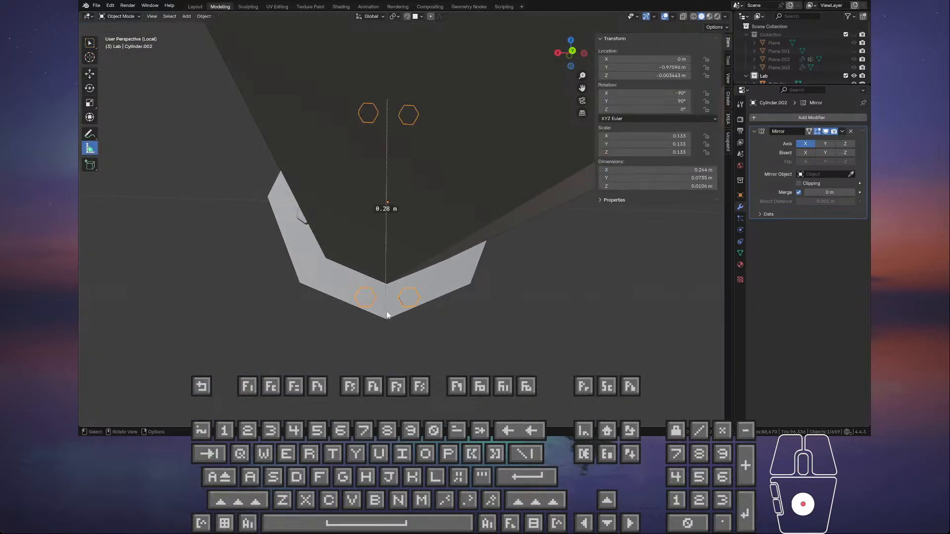
- Delete the separate bolt object on the two sides of the flange
left_click(90, 73)
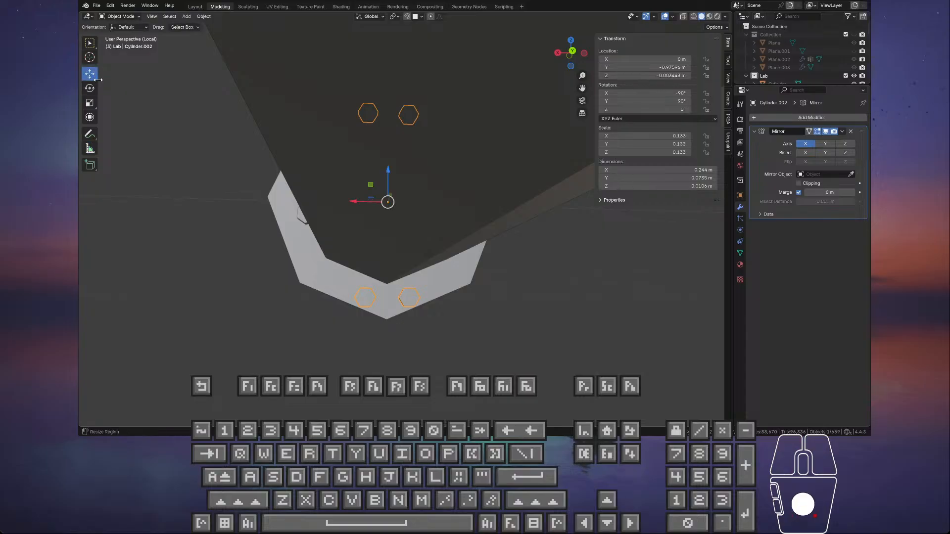
middle_click_drag(401, 302, 390, 319)
left_click(458, 226)
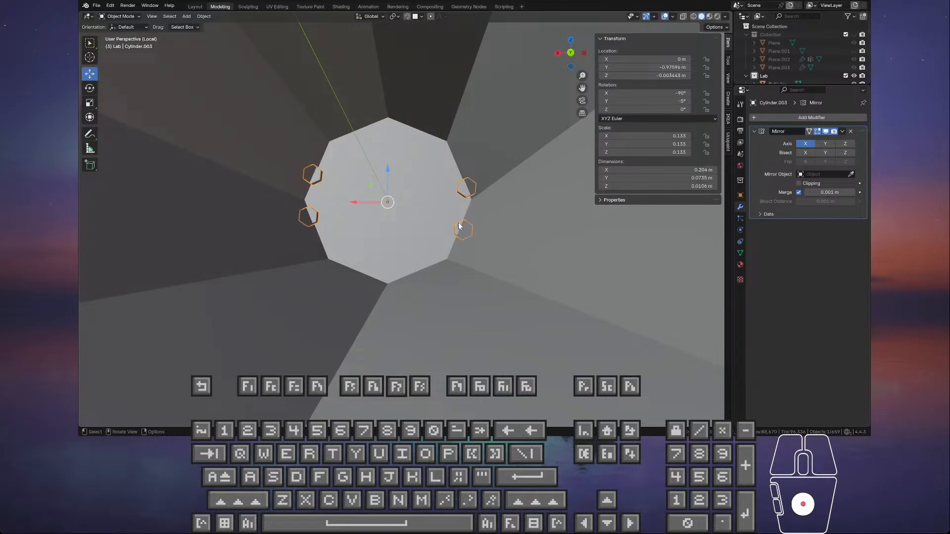
key("Delete")
middle_click_drag(458, 222, 594, 229)
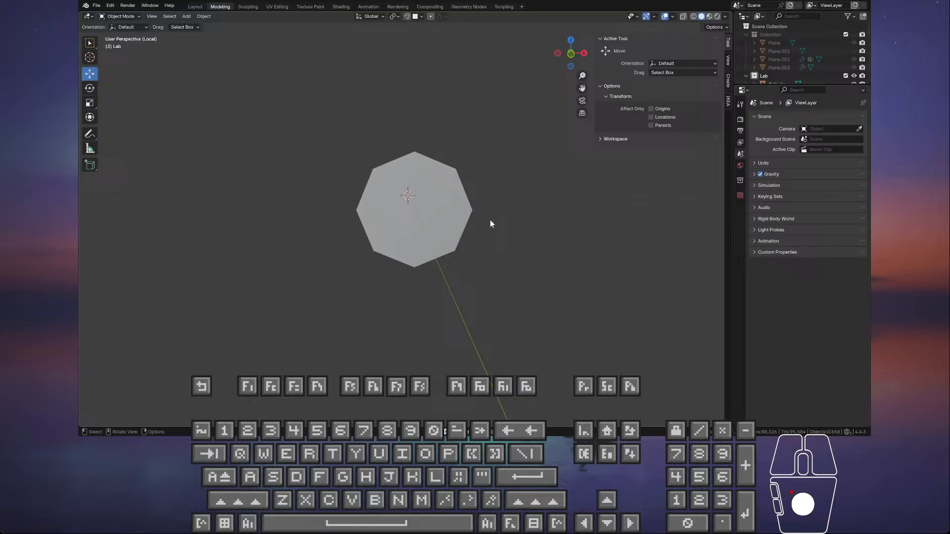
- Measure the flange rim's width at the top and bottom corners of the pipe's end in Edit Mode
left_click(424, 214)
key("Tab")
scroll(419, 199, "up", 3)
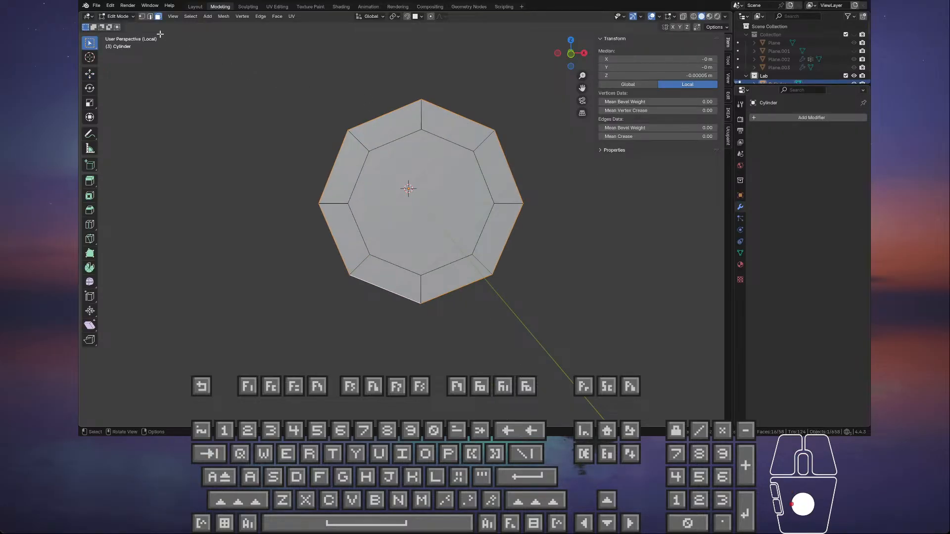
middle_click_drag(293, 140, 295, 138)
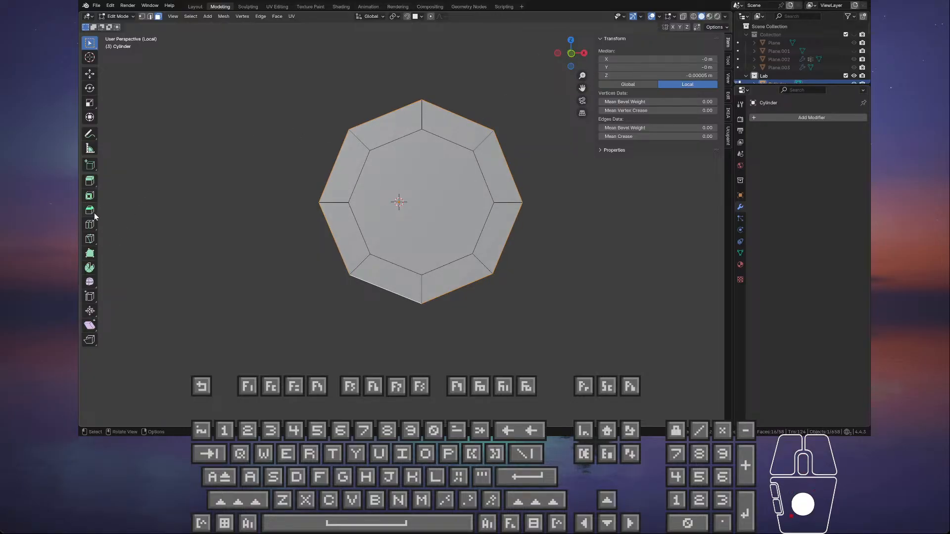
left_click(89, 148)
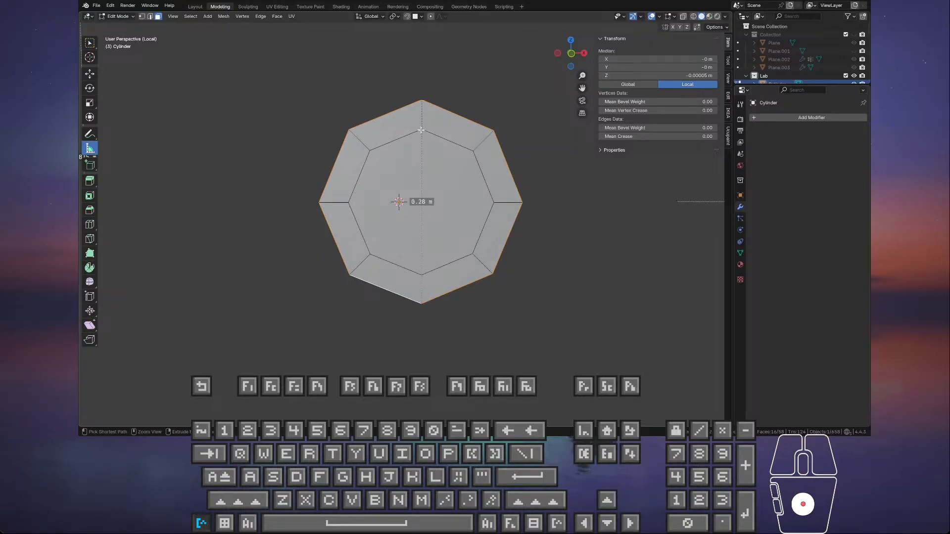
scroll(419, 127, "up", 4)
middle_click_drag(435, 119, 446, 127)
scroll(442, 106, "down", 3)
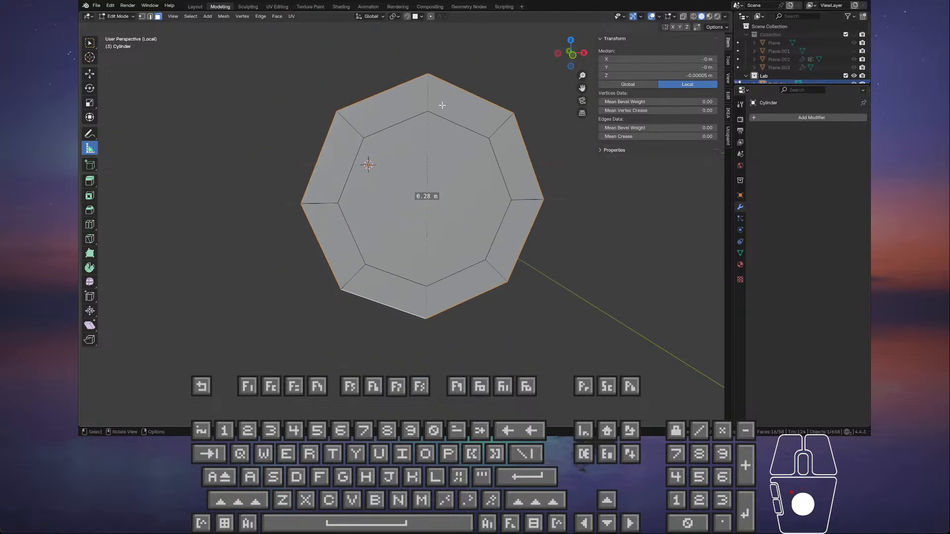
middle_click_drag(382, 104, 434, 117)
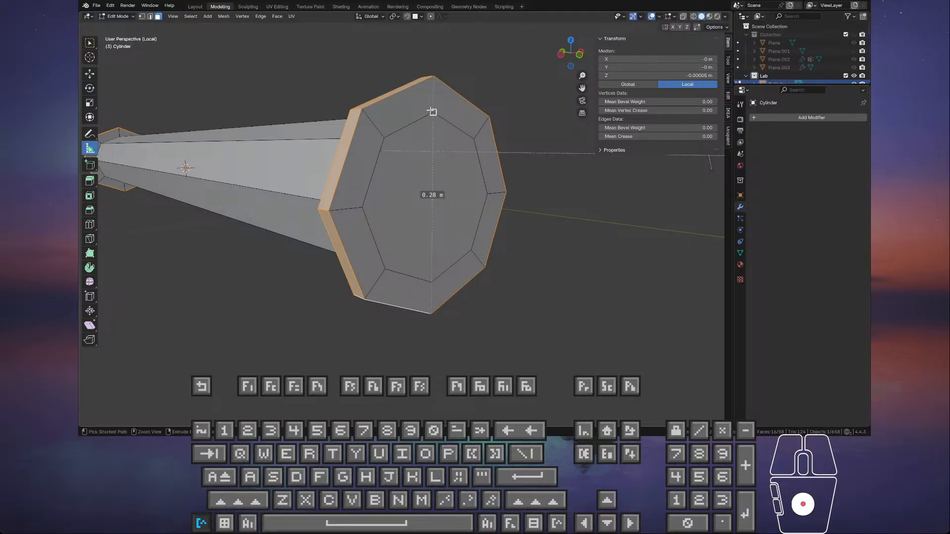
left_click_drag(432, 112, 434, 78, "ctrl")
left_click_drag(430, 282, 431, 314, "ctrl")
middle_click_drag(431, 314, 416, 266)
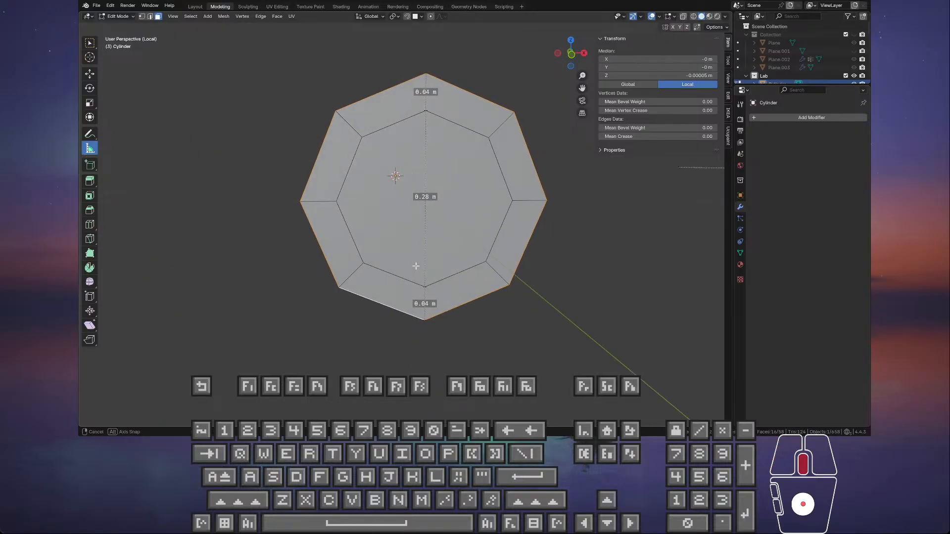
- Return the pipe to Object Mode and select the mirrored bolt object on the inner side of the flange
middle_click_drag(436, 172, 291, 176)
key("Tab")
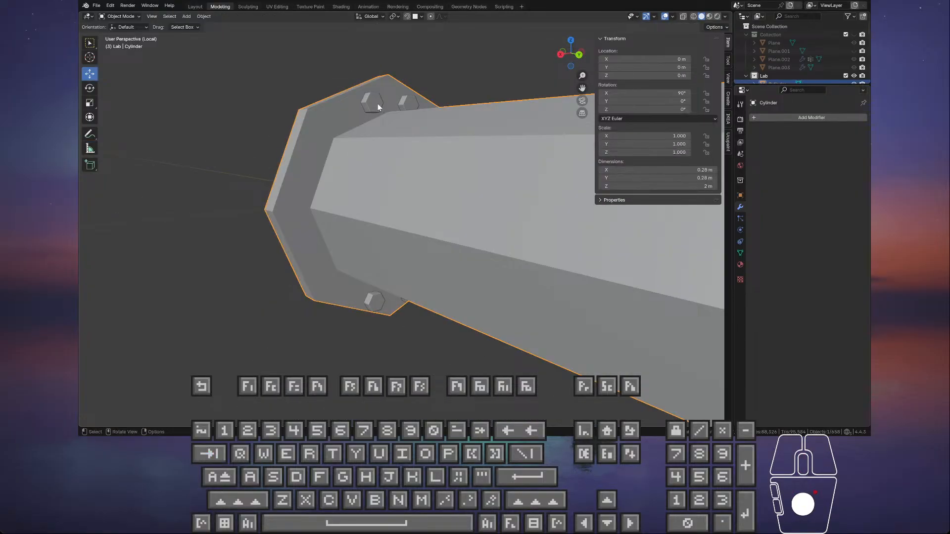
left_click(379, 105)
middle_click_drag(381, 191, 361, 190)
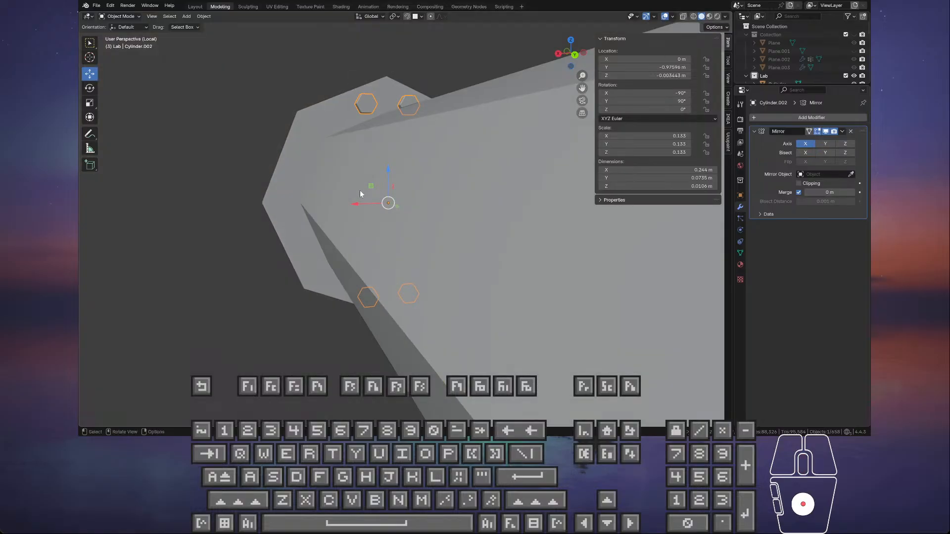
- Replace the bolts' existing Mirror modifier with a new Mirror modifier on the X axis
left_click(852, 132)
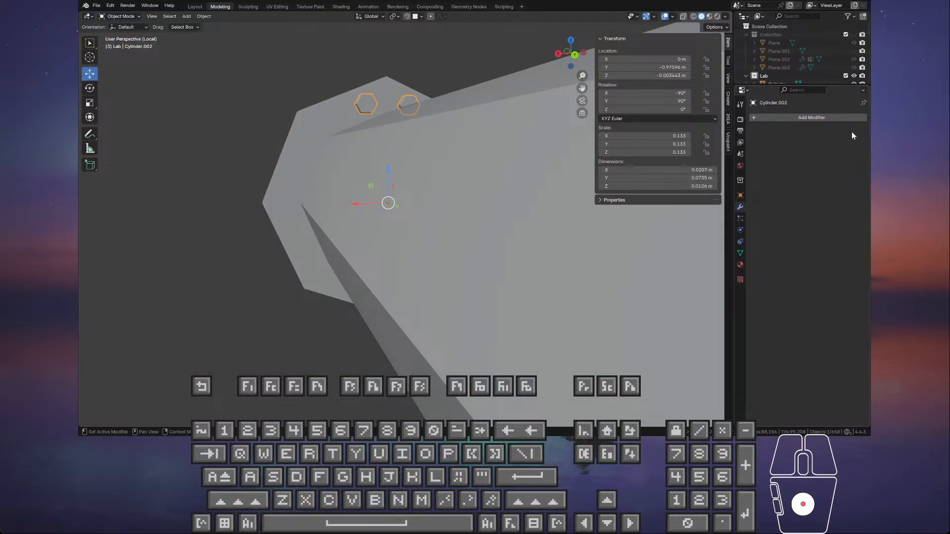
middle_click_drag(474, 186, 356, 216)
scroll(387, 197, "up", 3)
left_click(811, 119)
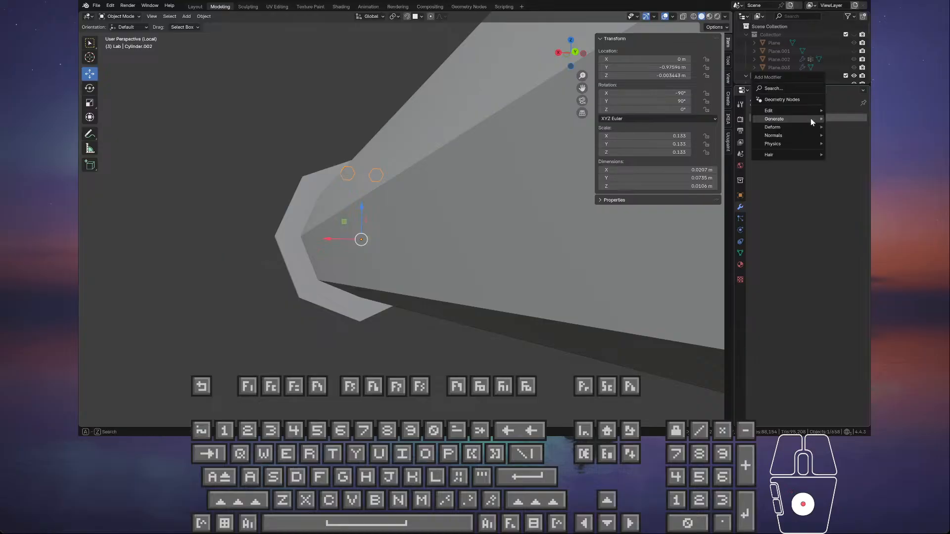
mouse_move(811, 118)
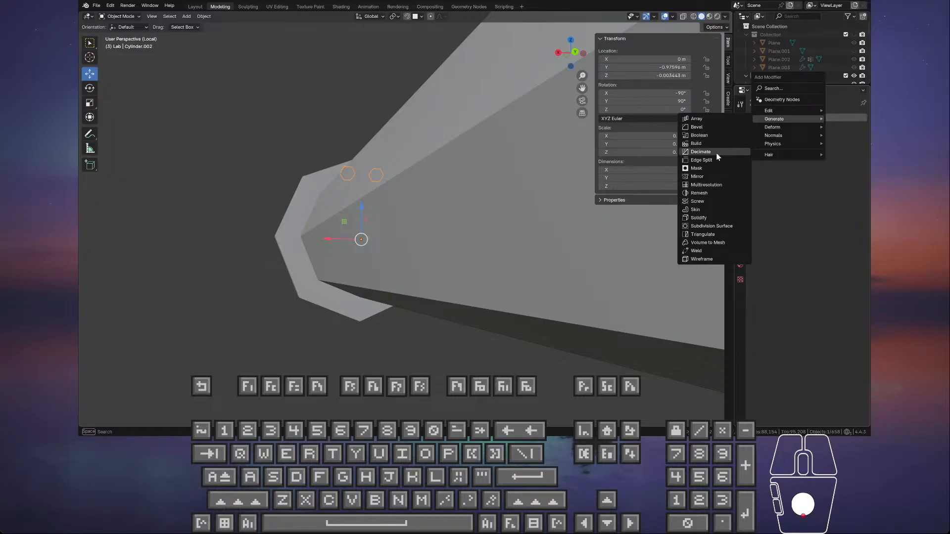
left_click(747, 177)
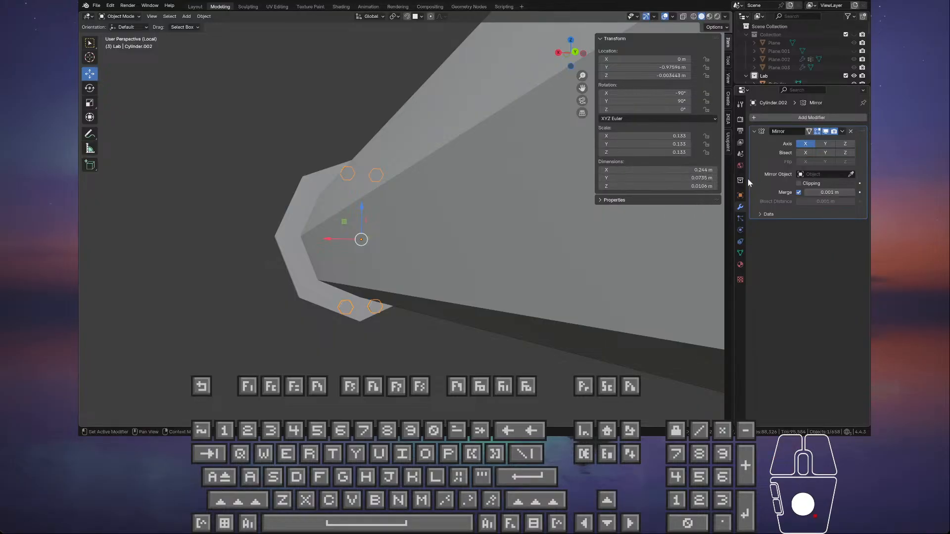
left_click(825, 144)
left_click(846, 145)
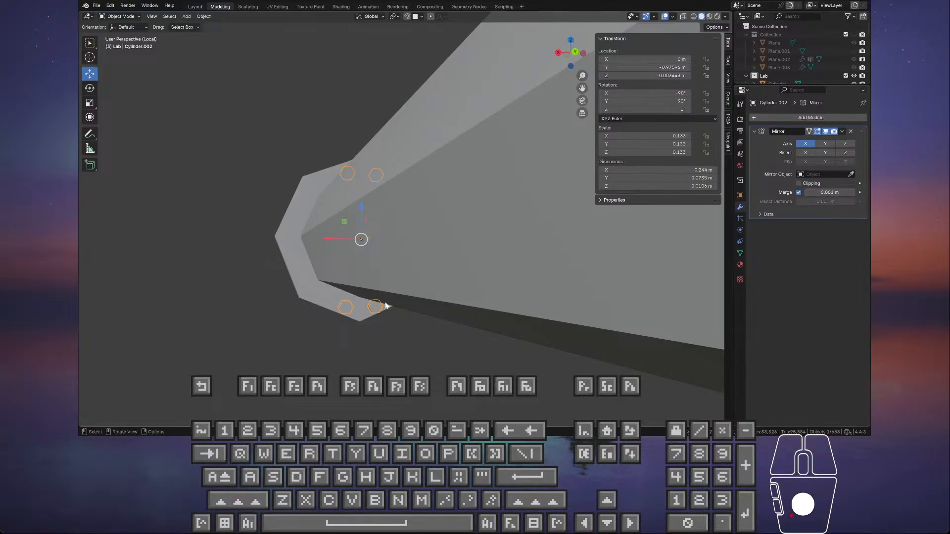
- Set the pipe as the bolts' mirror object and apply the Mirror modifier
middle_click_drag(384, 306, 490, 213)
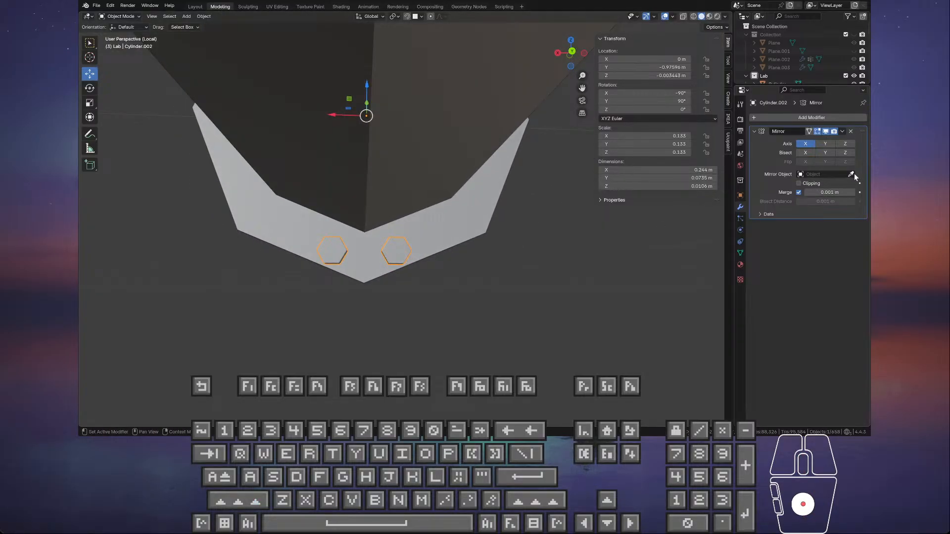
left_click(446, 142)
middle_click_drag(429, 153, 450, 209)
scroll(370, 183, "up", 4)
scroll(358, 179, "down", 3)
left_click(842, 132)
left_click(832, 139)
- Paste a copy of the bolts and rotate it a quarter turn about global Y onto the sides of the flange
left_click(89, 89)
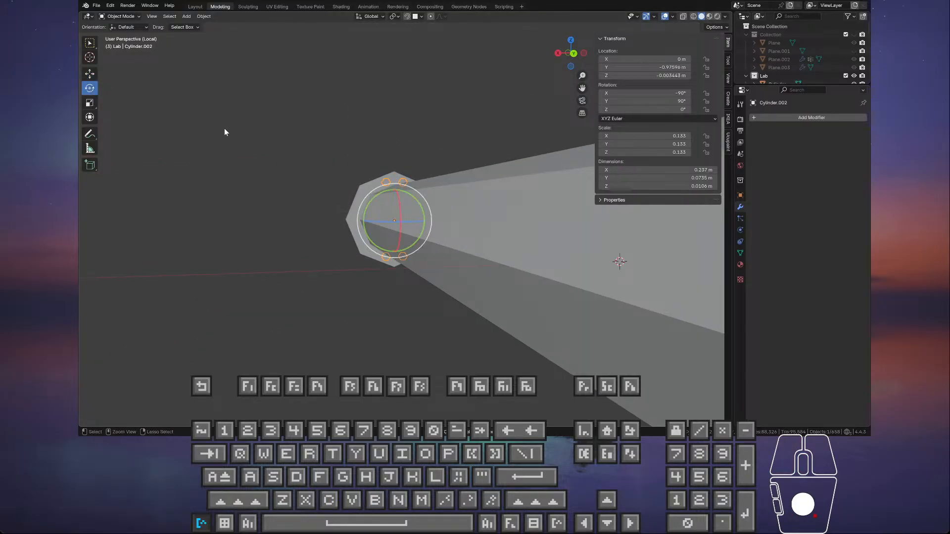
key("ctrl+v")
left_click_drag(415, 199, 442, 222, "ctrl")
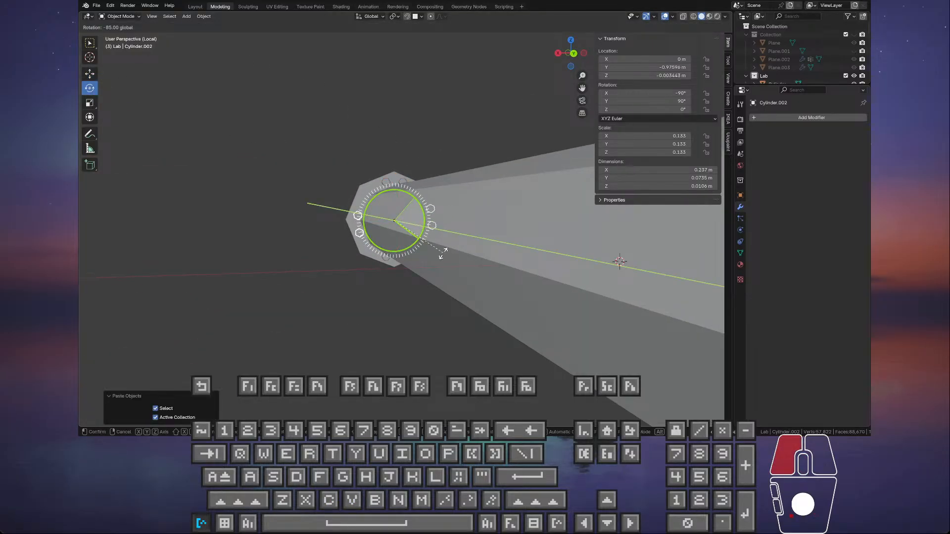
left_click_drag(441, 263, 433, 241, "ctrl")
middle_click_drag(433, 240, 388, 206)
- Try to paste another bolt set and rotate it about global Y between the existing bolt pairs
key("ctrl+v")
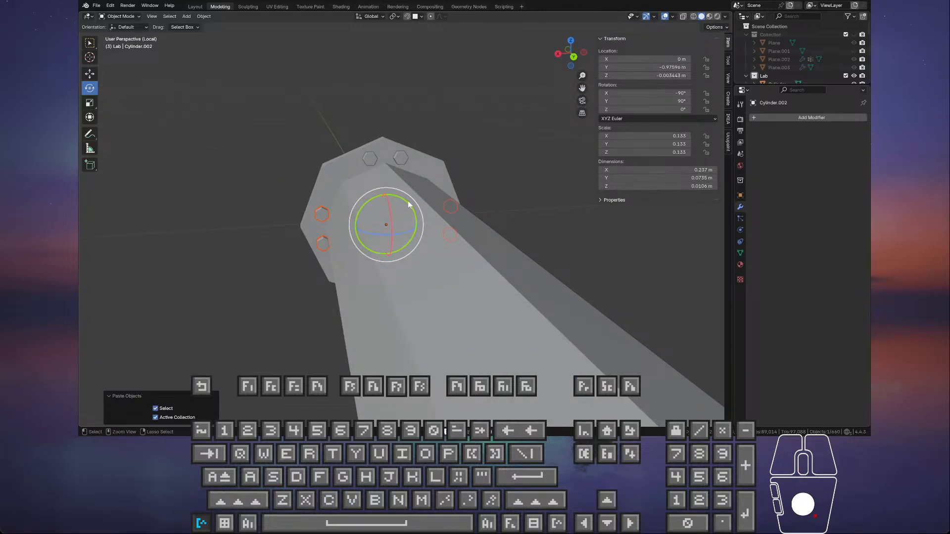
left_click_drag(409, 201, 421, 227, "ctrl")
mouse_move(421, 226)
middle_mouse_down()
mouse_move(423, 193)
mouse_move(506, 203)
mouse_move(408, 204)
mouse_move(394, 197)
mouse_move(414, 197)
mouse_move(405, 197)
mouse_move(405, 177)
mouse_move(423, 217)
mouse_move(408, 216)
middle_mouse_up()
key("ctrl+z")
- Try to rotate all bolt geometry 25° about global Y in Edit Mode, starting with everything selected
key("Tab")
middle_click_drag(380, 171, 399, 211)
key("a")
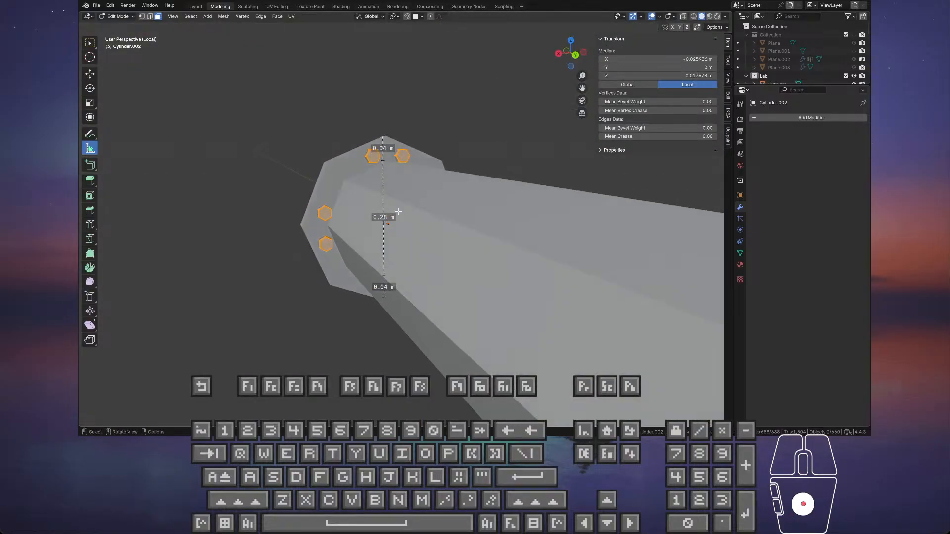
left_click(90, 88)
left_click_drag(364, 208, 356, 221)
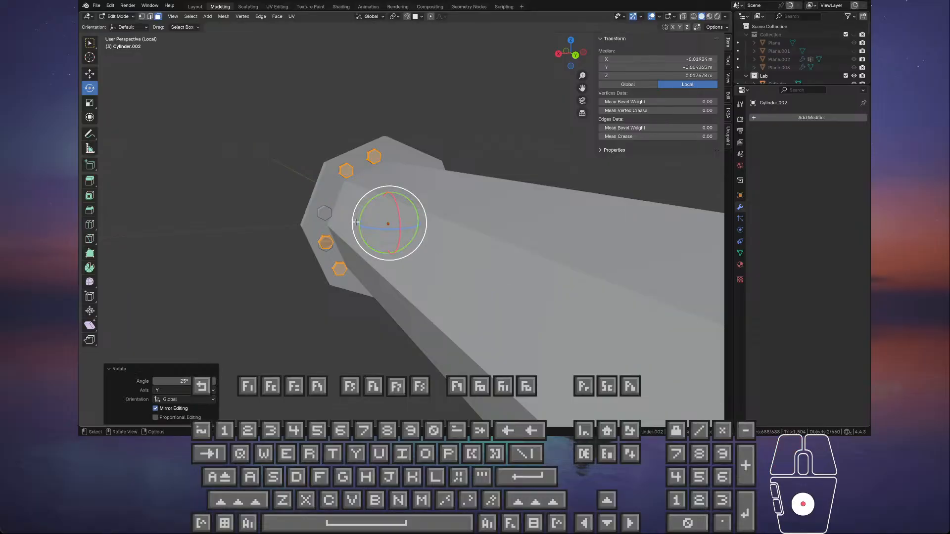
middle_click_drag(356, 221, 439, 216)
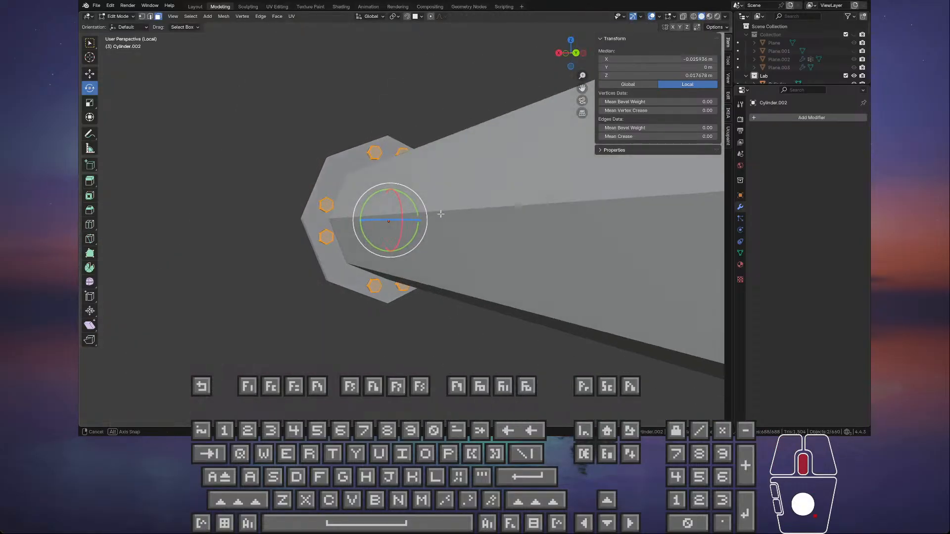
- Join the side bolts with the upper and lower bolts into one object and check its geometry in Edit Mode
key("Tab")
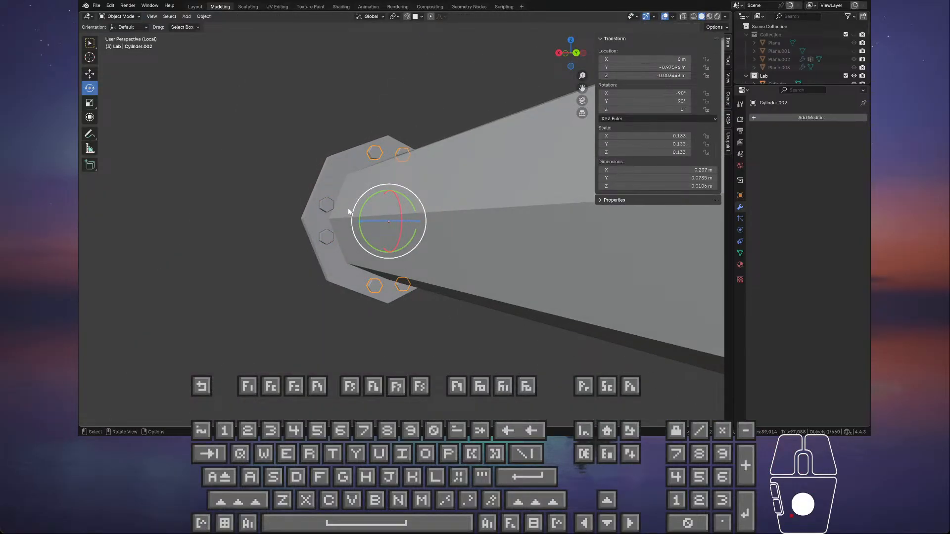
left_click(375, 154, "shift")
key("Tab")
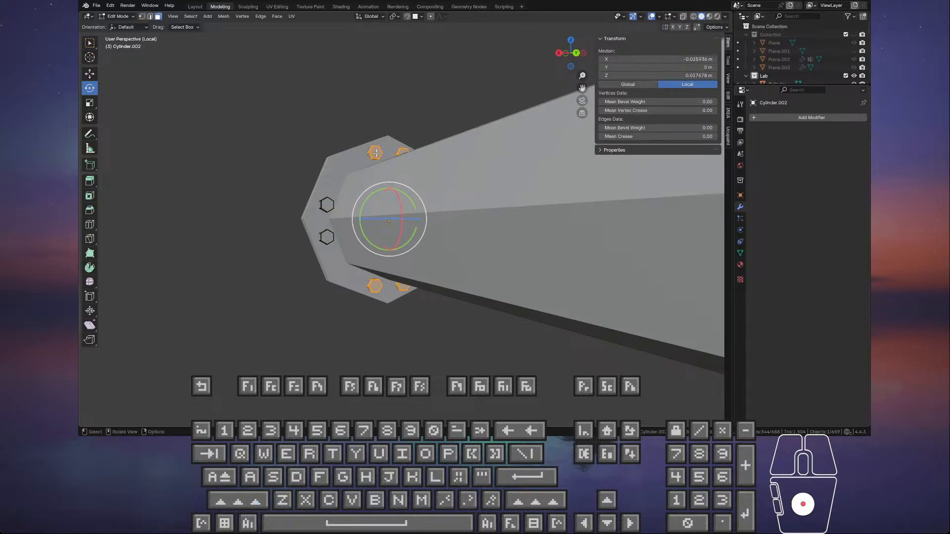
key("a")
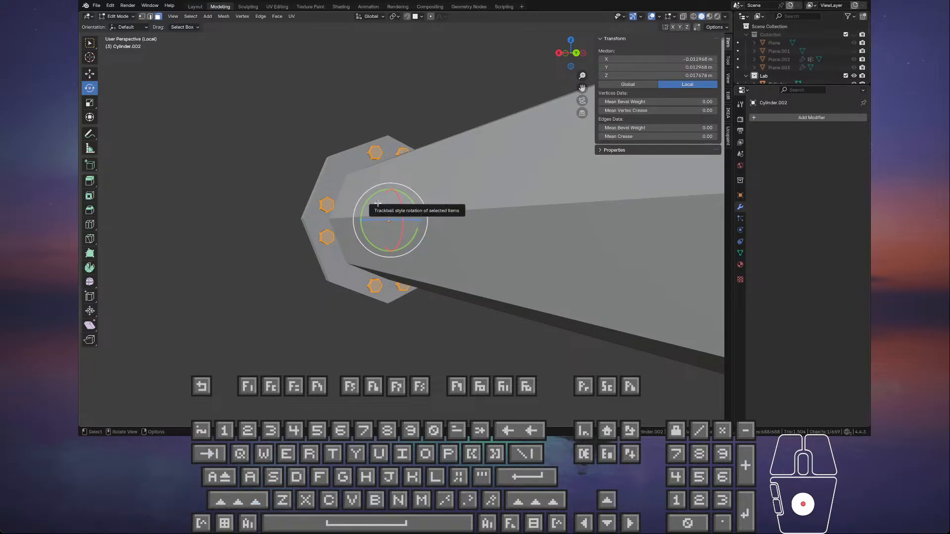
key("Tab")
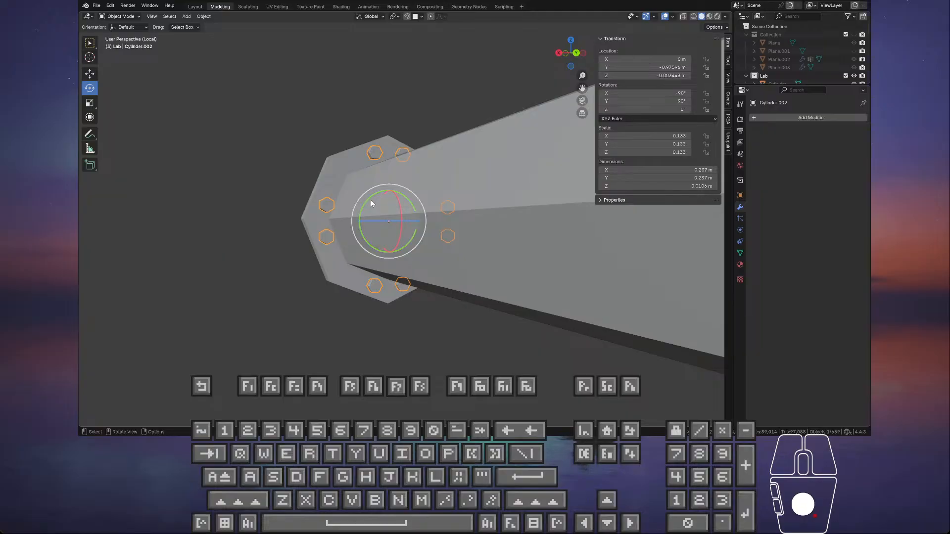
- Try rotating the joined bolt ring by 10° about global Y
mouse_move(371, 203)
left_mouse_down()
mouse_move(361, 212)
mouse_move(366, 206)
left_mouse_up()
key("ctrl+z")
middle_click_drag(365, 204, 368, 211)
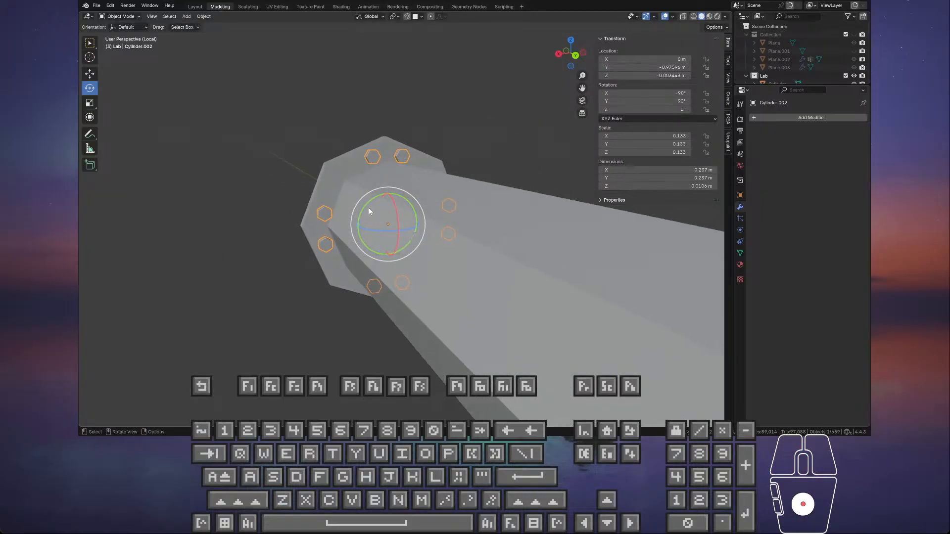
left_click_drag(366, 210, 374, 202, "ctrl")
- Delete the leftover duplicate bolt object at the sides of the flange and reselect the joined bolt ring
left_click(326, 214)
key("Delete")
left_click(328, 202)
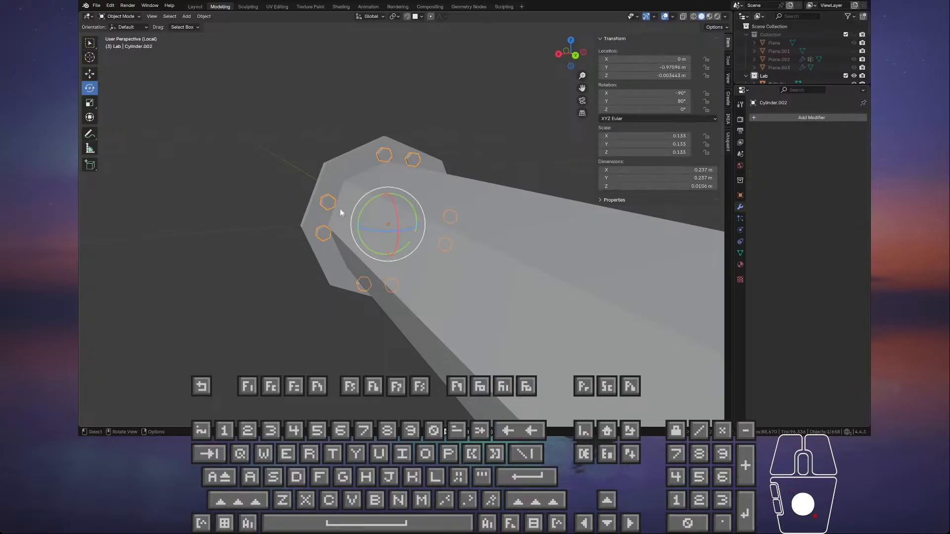
- Rotate the bolt ring 10° back about global Y, try a further rotation, and undo it
left_click_drag(359, 218, 339, 218, "ctrl")
mouse_move(339, 218)
middle_mouse_down()
mouse_move(325, 216)
mouse_move(351, 217)
middle_mouse_up()
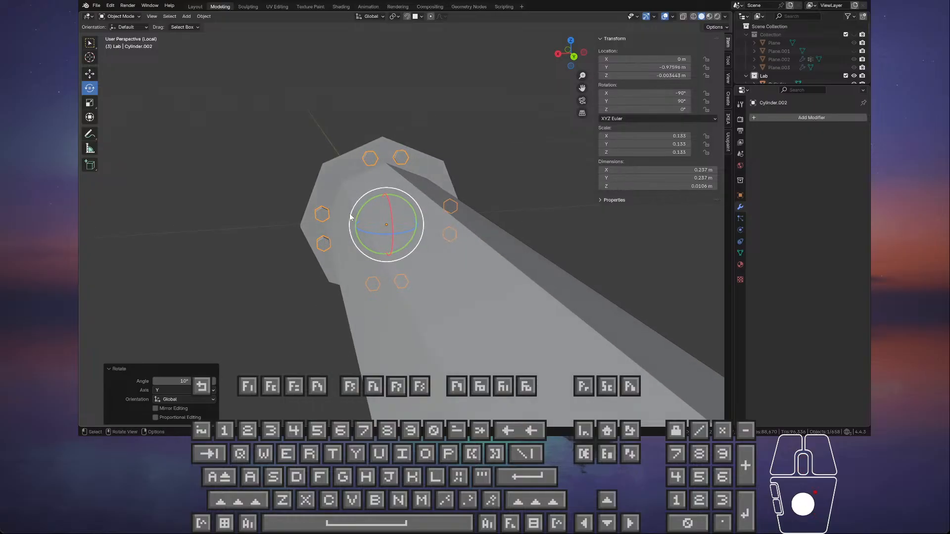
left_click_drag(362, 212, 372, 198, "ctrl")
middle_click_drag(373, 198, 448, 178)
key("ctrl+z")
key("ctrl+z")
- Examine the joined bolts' placement along the flange rim from below and from both sides
scroll(416, 220, "up", 4)
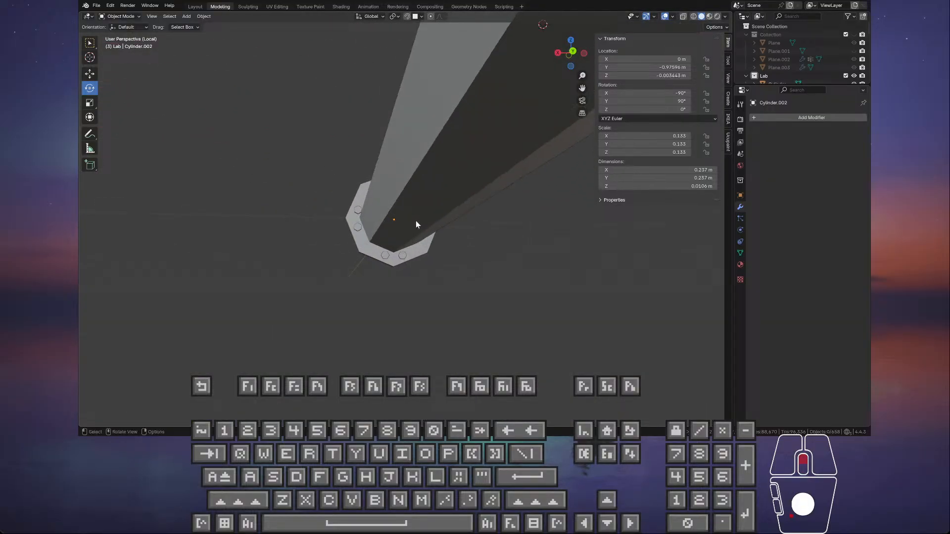
scroll(412, 225, "down", 1)
left_click(377, 270)
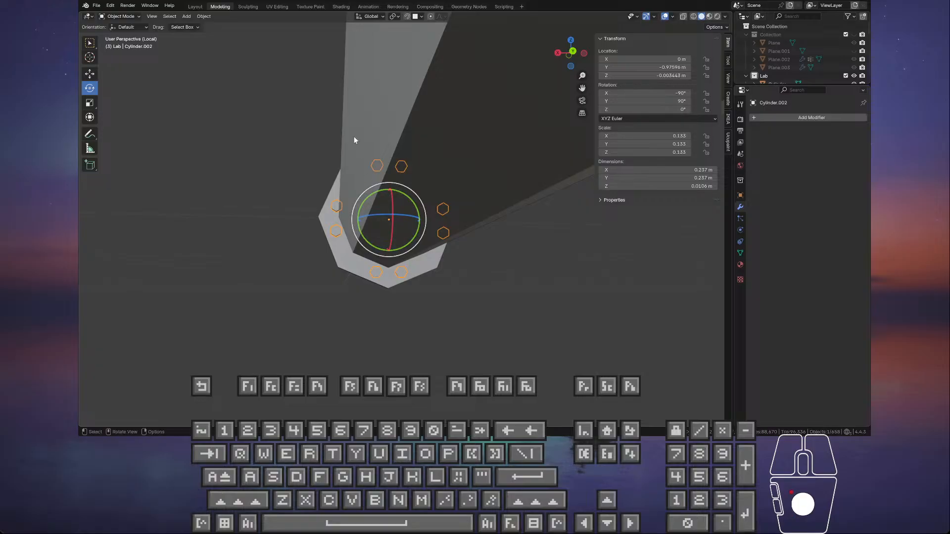
left_click(90, 75)
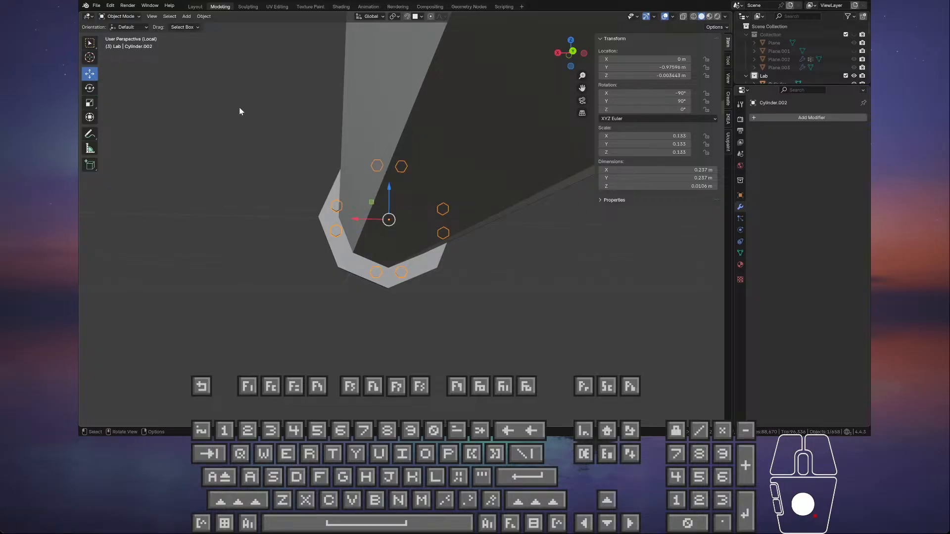
scroll(332, 136, "up", 3)
middle_click_drag(333, 136, 389, 140, "shift")
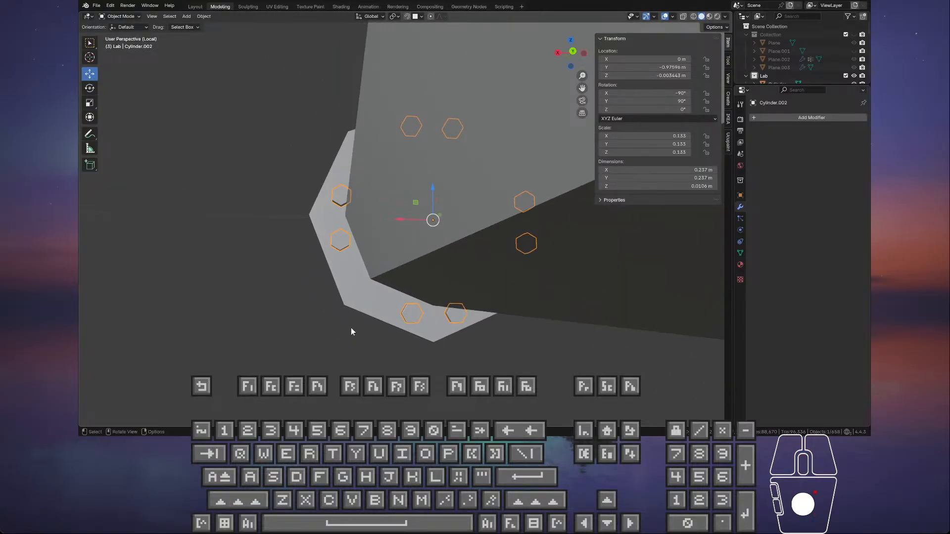
middle_click_drag(392, 276, 359, 271)
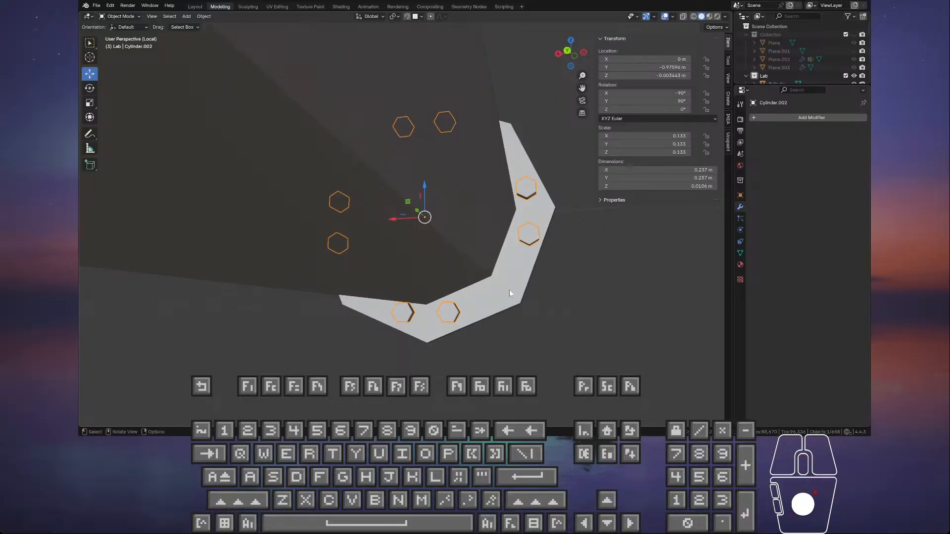
mouse_move(507, 291)
middle_mouse_down()
mouse_move(470, 268)
mouse_move(488, 269)
mouse_move(479, 271)
mouse_move(381, 147)
mouse_move(392, 182)
mouse_move(362, 197)
mouse_move(344, 171)
middle_mouse_up()
- Enter Edit Mode with X-ray enabled and select one whole bolt beside the flange's top corner
key("Tab")
left_click(683, 17)
left_click(274, 115)
left_click_drag(273, 114, 358, 227)
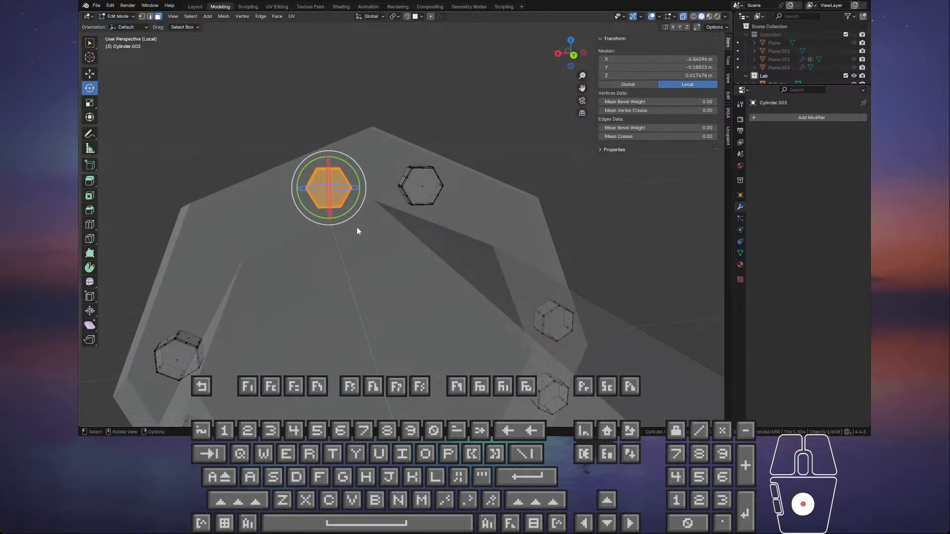
left_click(90, 75)
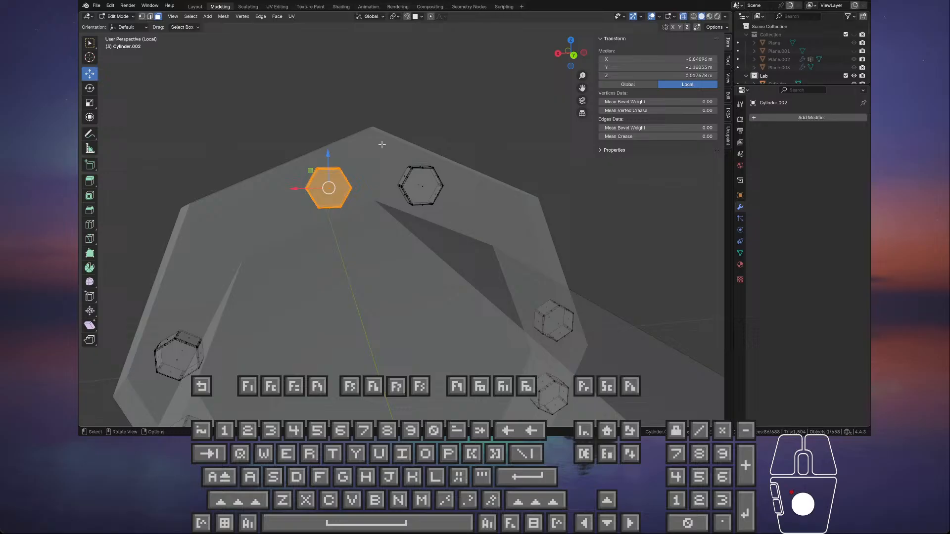
- Separate the selected bolt into its own object and copy it in Object Mode
key("p")
left_click(355, 138)
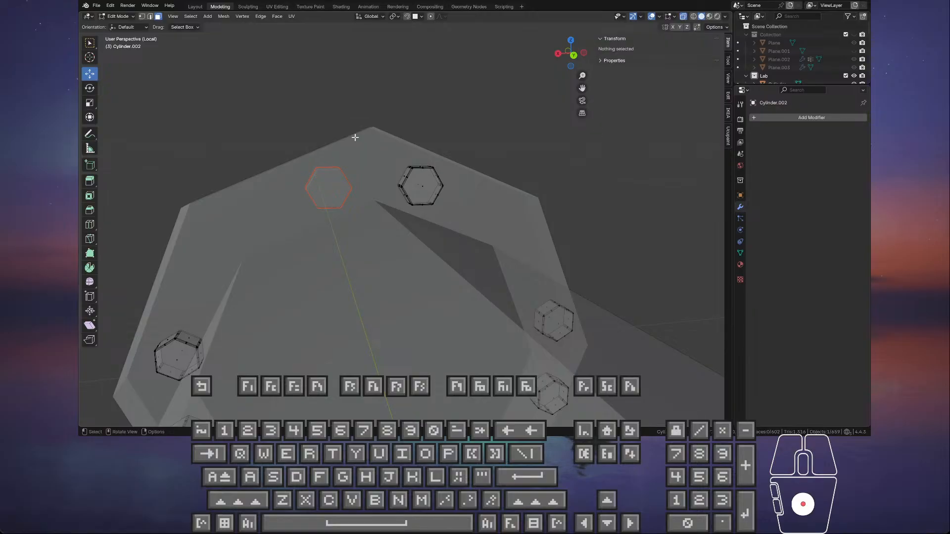
key("grave")
left_click(350, 151)
key("Tab")
left_click(341, 183)
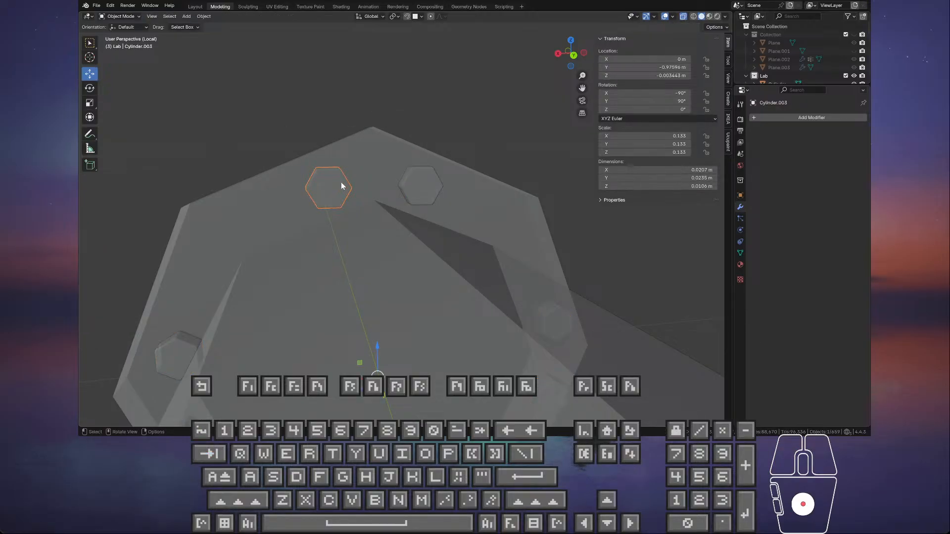
key("ctrl+c")
- Undo the bolt separation and paste the copied bolt as a separate object in Object Mode
key("ctrl+z")
key("ctrl+z")
key("ctrl+z")
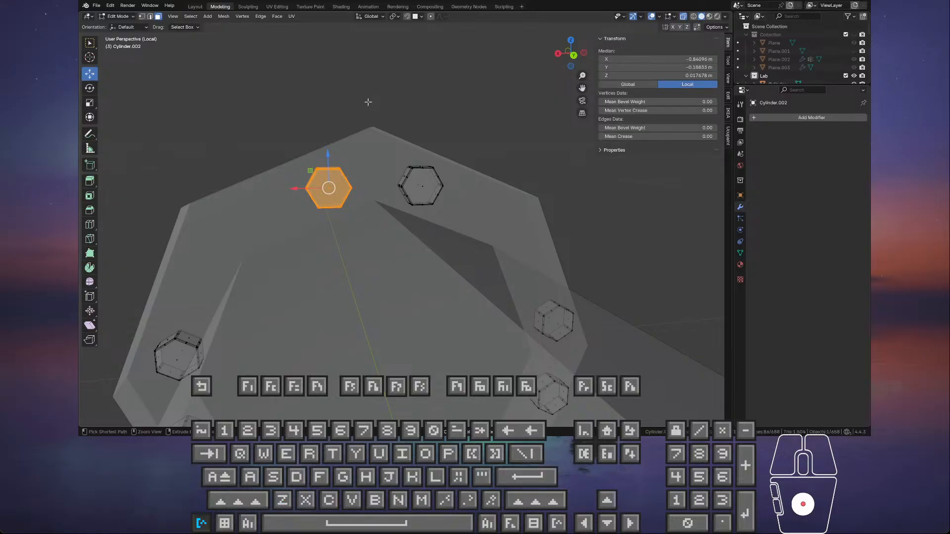
key("ctrl+z")
key("Tab")
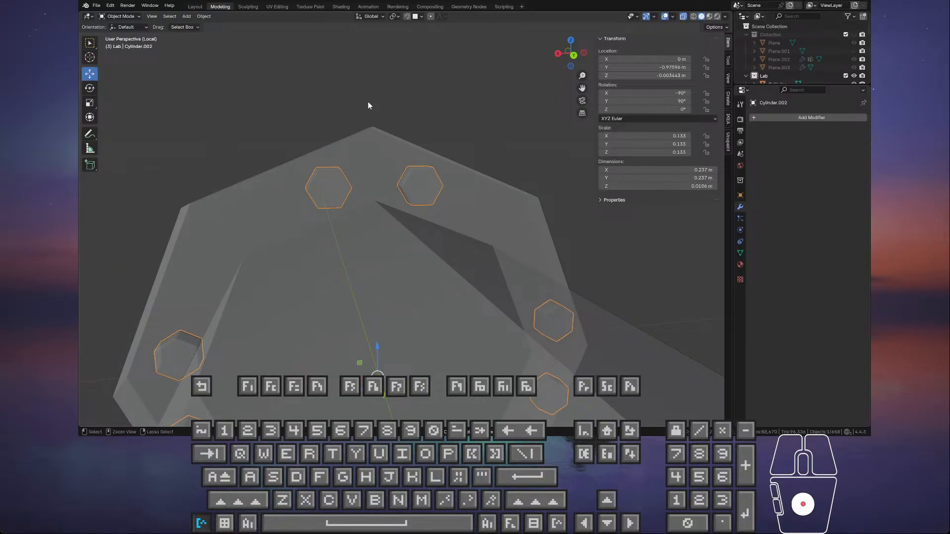
key("ctrl+v")
- Try setting the active bolt object's Y and Z location to 0 m, then restore its position
scroll(376, 198, "down", 3)
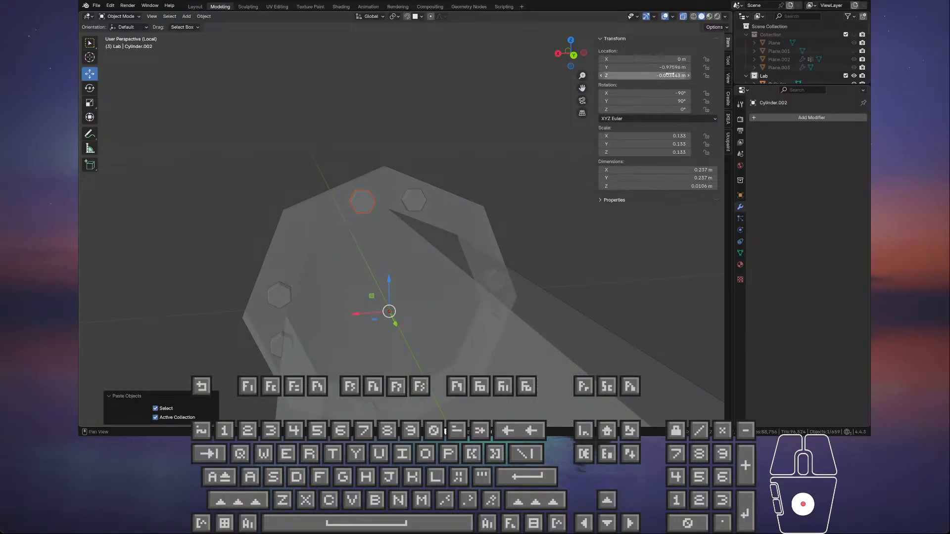
left_click_drag(670, 75, 671, 68)
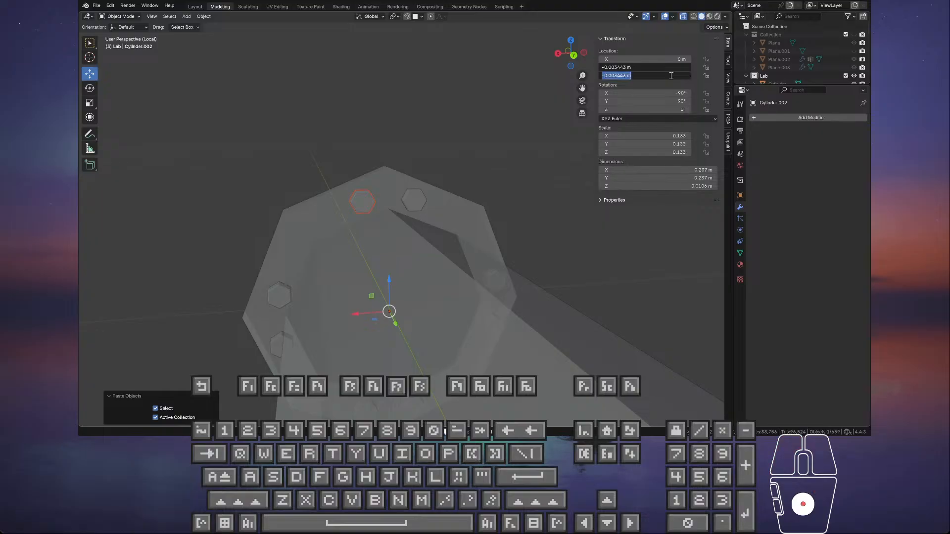
type("0")
key("Return")
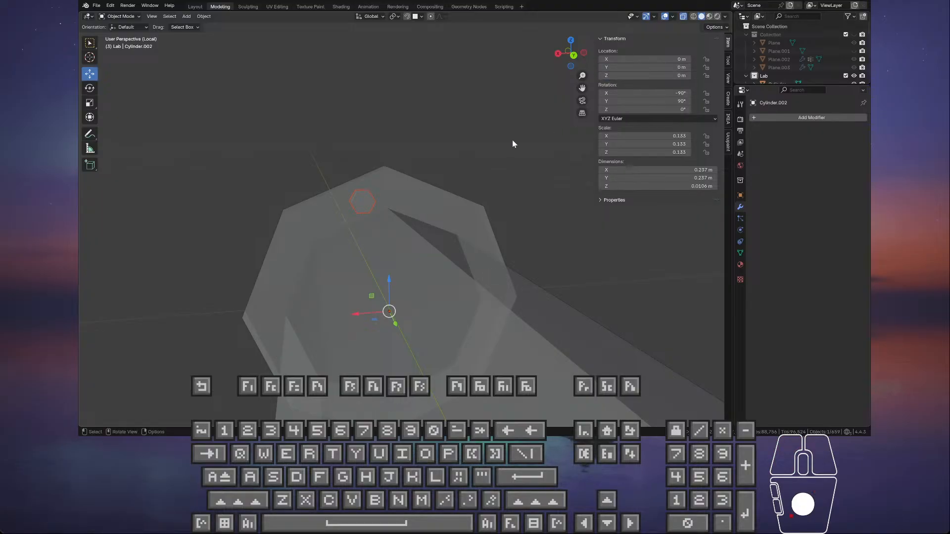
middle_click_drag(482, 148, 456, 172)
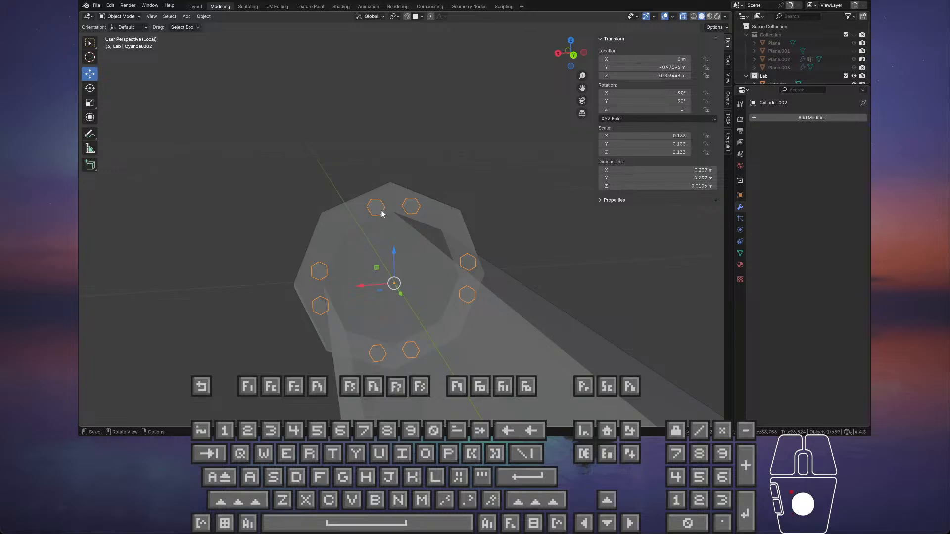
scroll(382, 213, "up", 2)
scroll(380, 204, "up", 2)
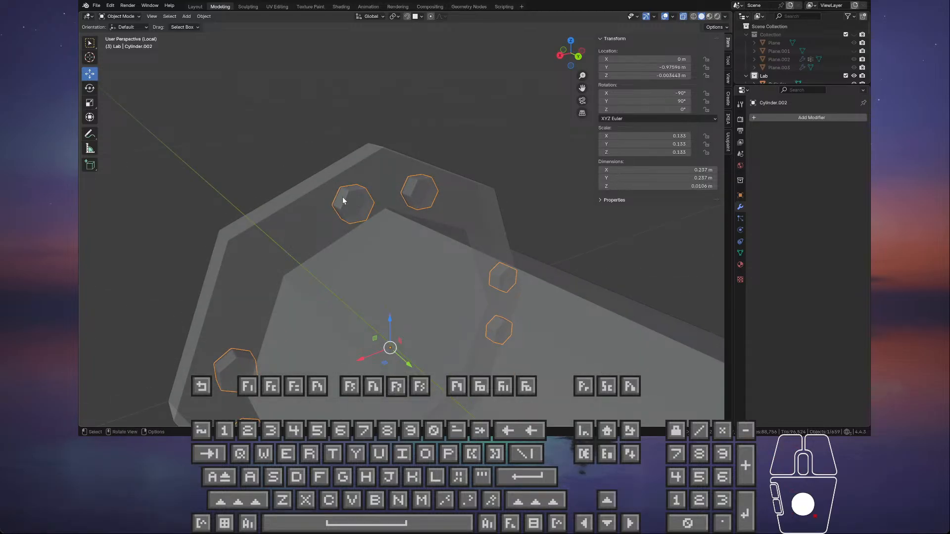
- Move the pasted bolt about 0.016 m in the negative X direction and set its Z location to 0 m
left_click_drag(364, 360, 383, 316)
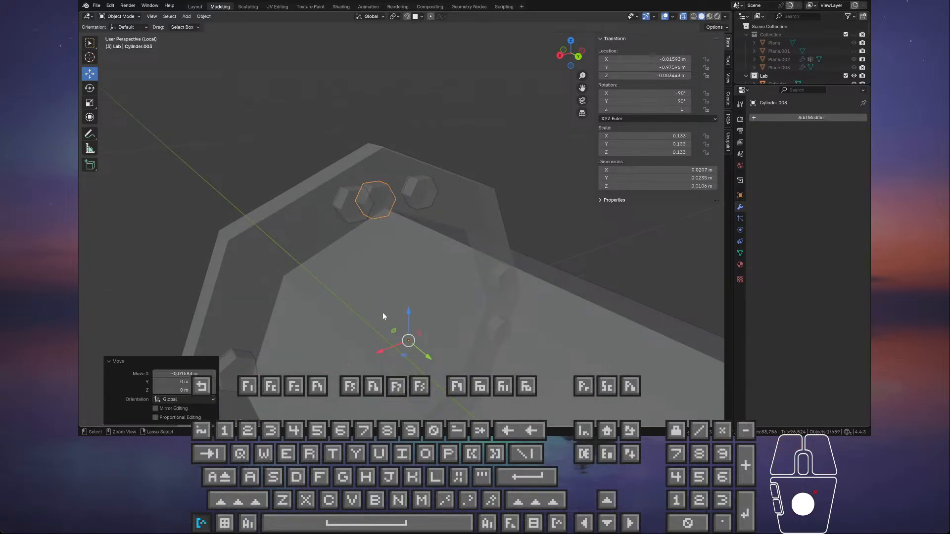
middle_click_drag(407, 255, 375, 261)
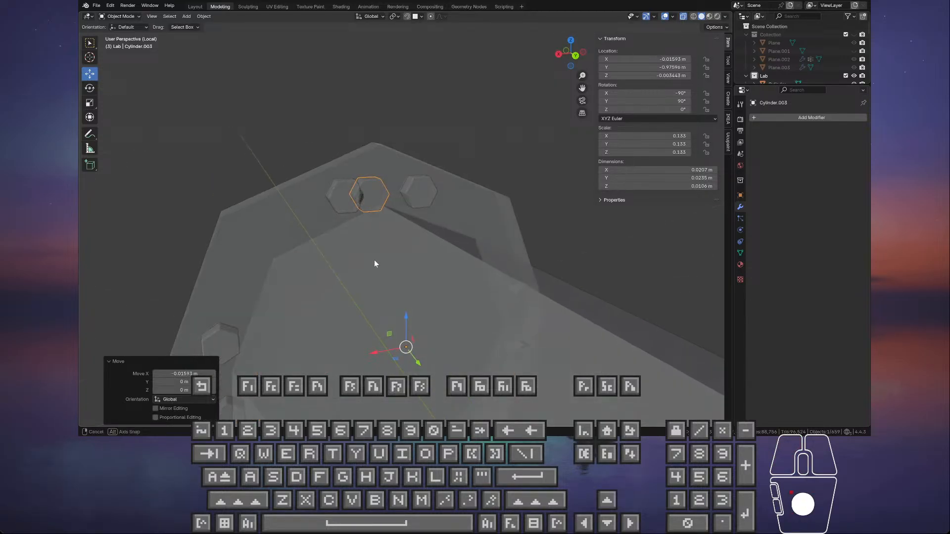
left_click(660, 76)
type("0")
key("Return")
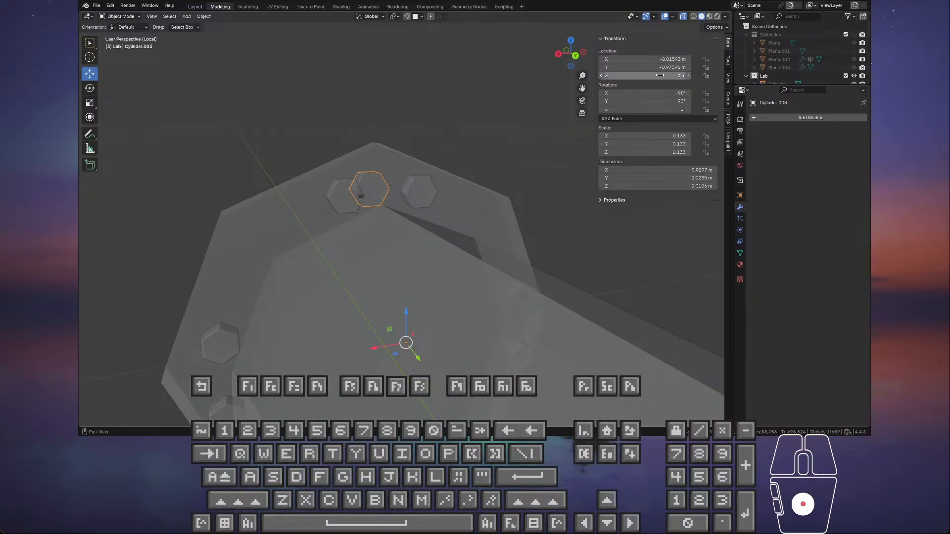
- Try setting the bolt object's Y location to 0 m, then undo the change
left_click(661, 68)
type("0")
key("Return")
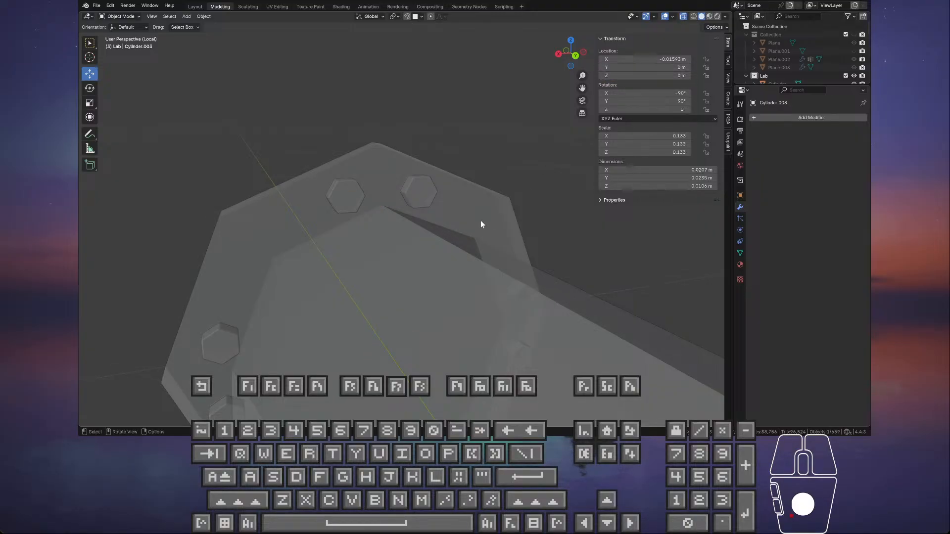
middle_click_drag(480, 220, 560, 227)
key("ctrl+z")
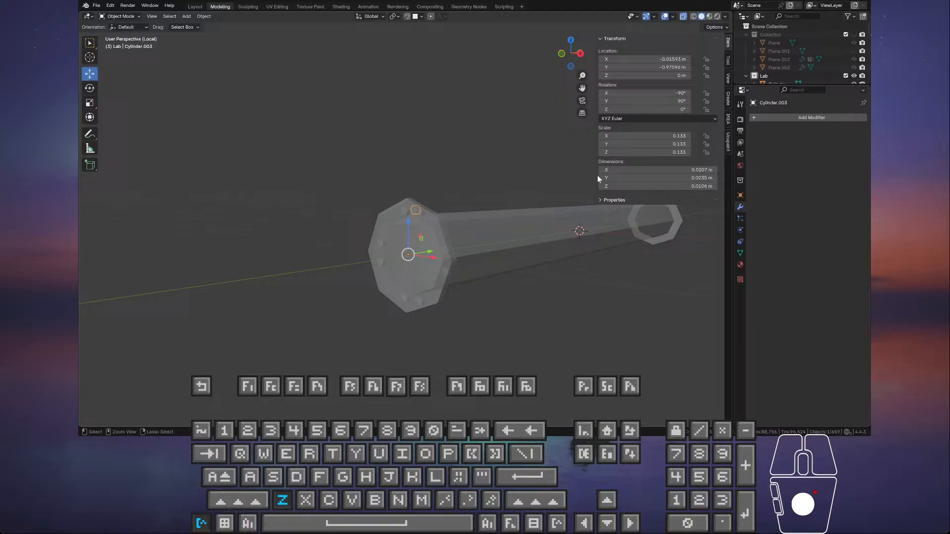
- Set the bolt object's X location to 0 m
left_click(665, 59)
key("Return")
middle_click_drag(535, 163, 444, 191)
- Select the bolt's whole mesh in Edit Mode and set its local median X, Y and Z to 0 m
key("Tab")
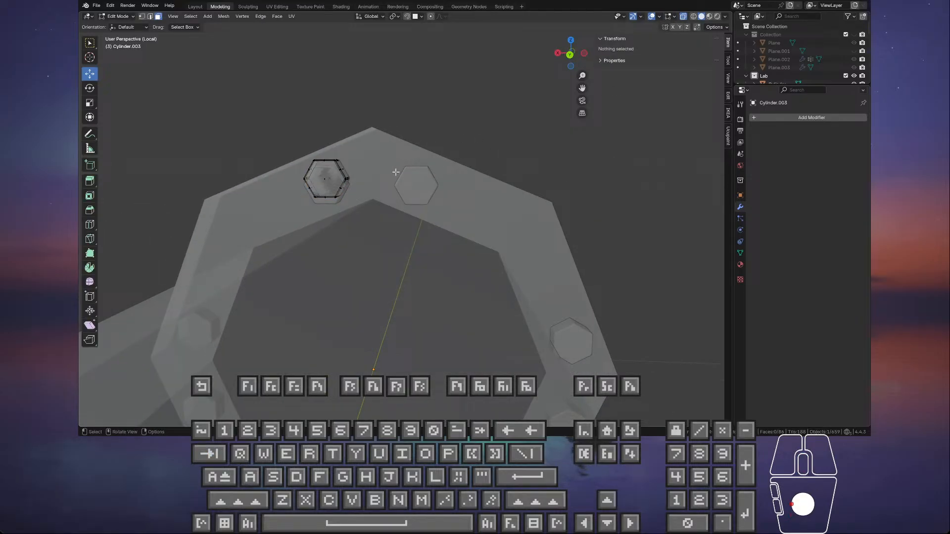
key("a")
left_click(695, 75)
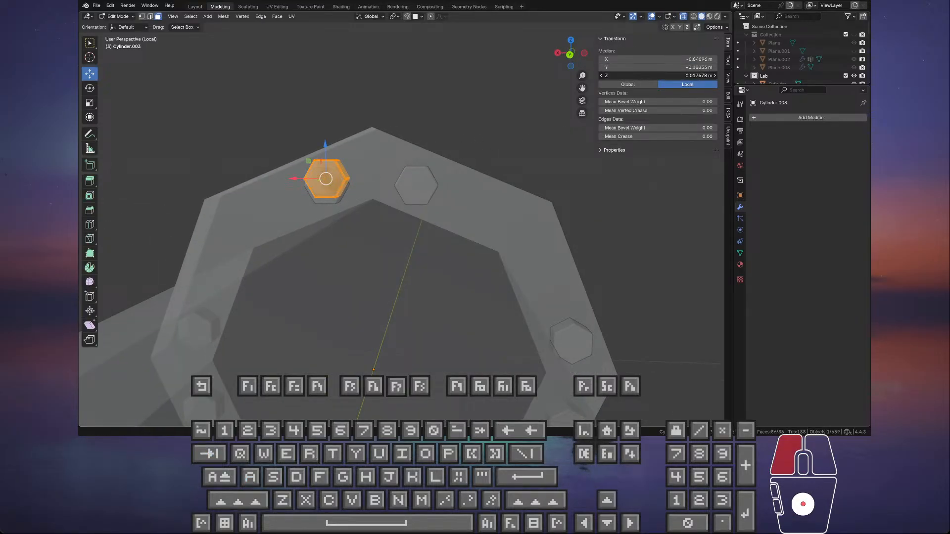
type("0")
key("Return")
left_click(698, 67)
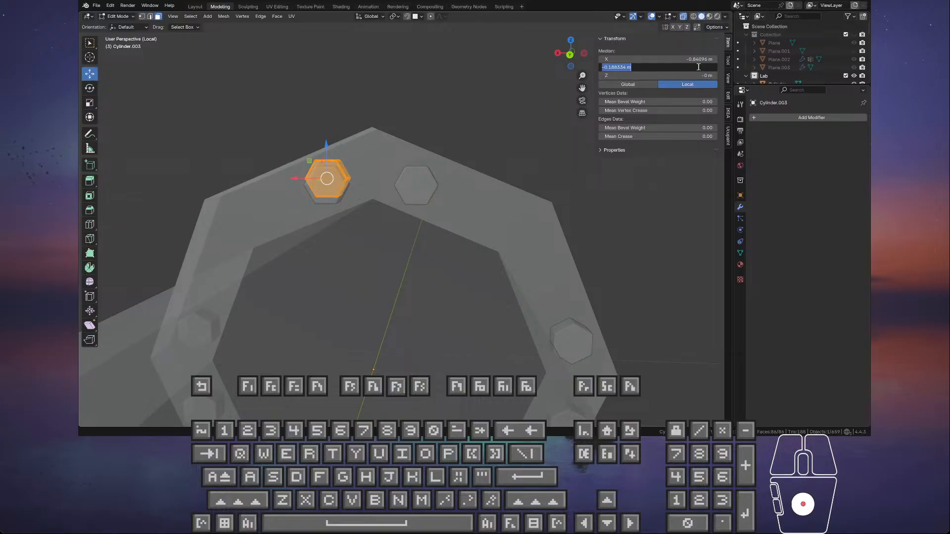
key("Return")
left_click(688, 60)
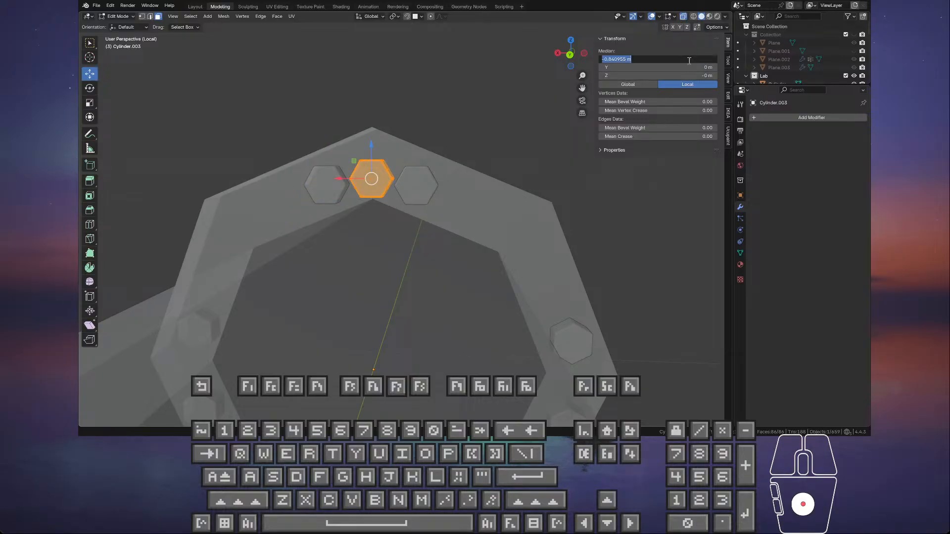
type("0")
key("Return")
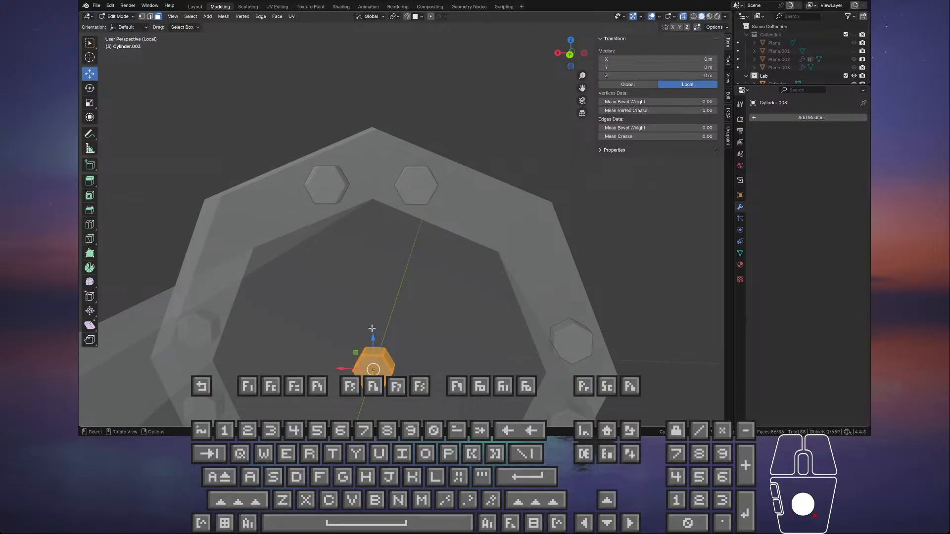
- Move the bolt mesh up about 0.116 m along Z onto the flange's top corner and return to Object Mode
middle_click_drag(401, 314, 435, 350)
left_click_drag(408, 356, 404, 144)
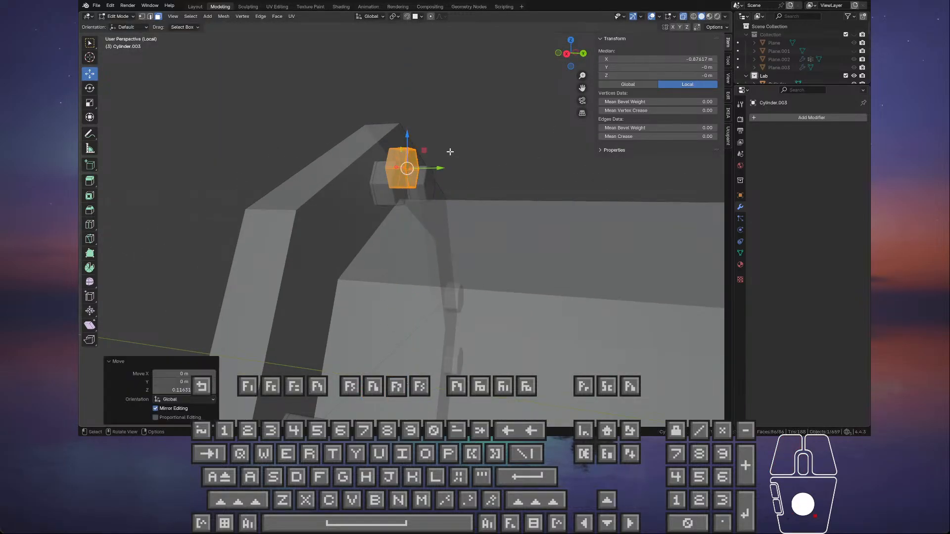
middle_click_drag(404, 145, 372, 166)
scroll(388, 168, "down", 3)
key("Tab")
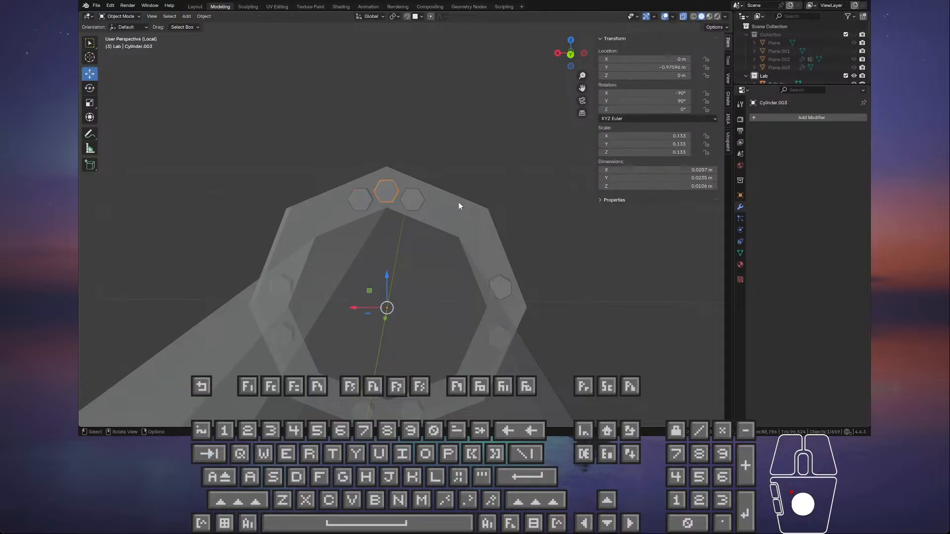
- Rotate the bolt object -45° about the global Y axis to the flange's next diagonal corner
left_click(95, 90)
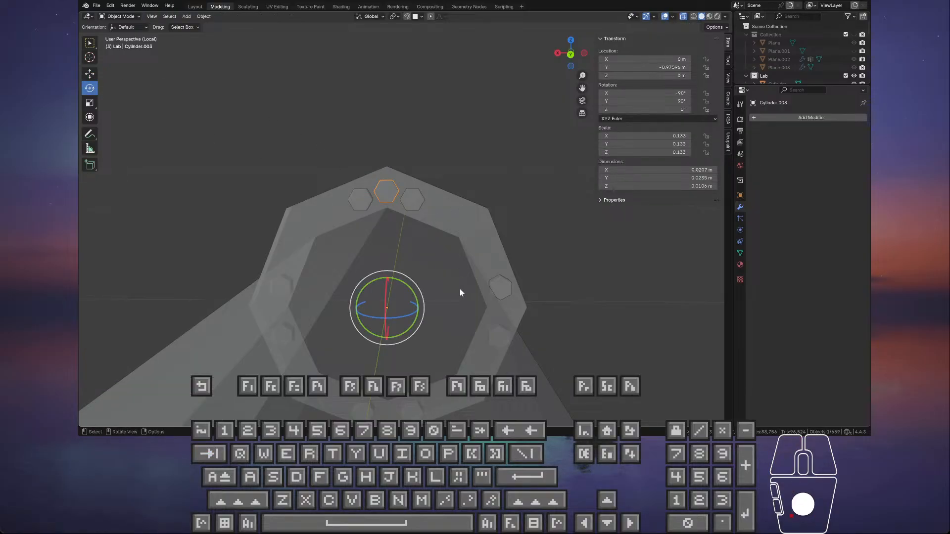
left_click_drag(410, 291, 457, 308, "ctrl")
middle_click_drag(457, 309, 474, 301)
middle_click_drag(478, 289, 485, 287)
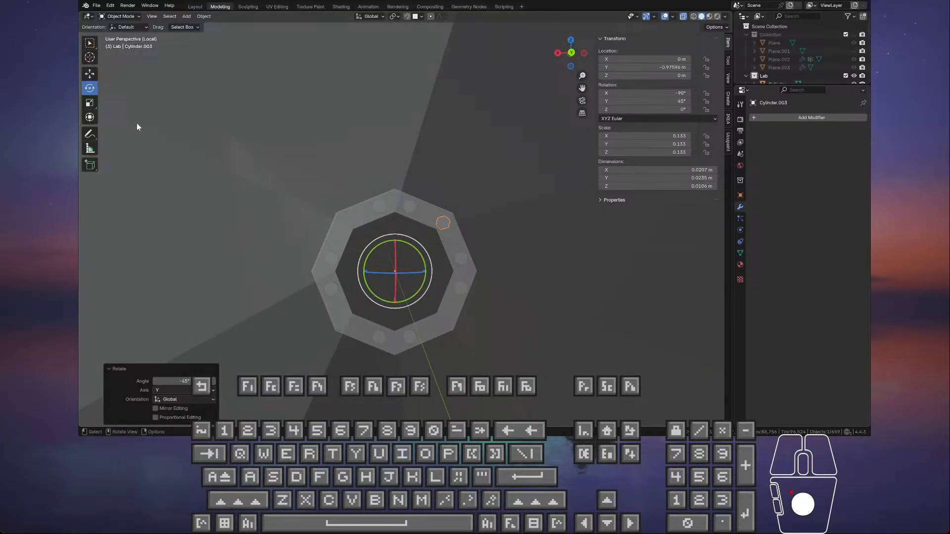
- Paste a bolt copy and rotate it -90° about Y to the lower diagonal corner of the flange
left_click(89, 74)
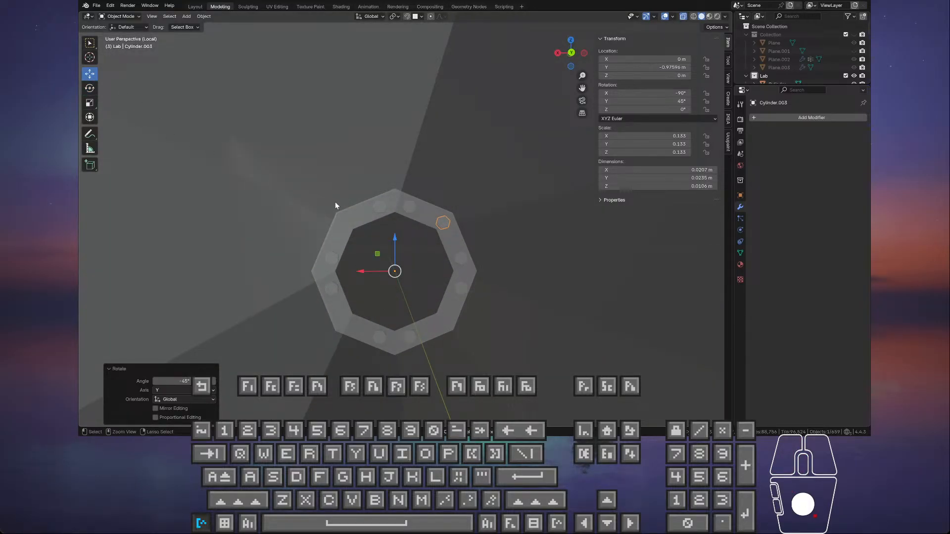
key("ctrl+v")
left_click(90, 88)
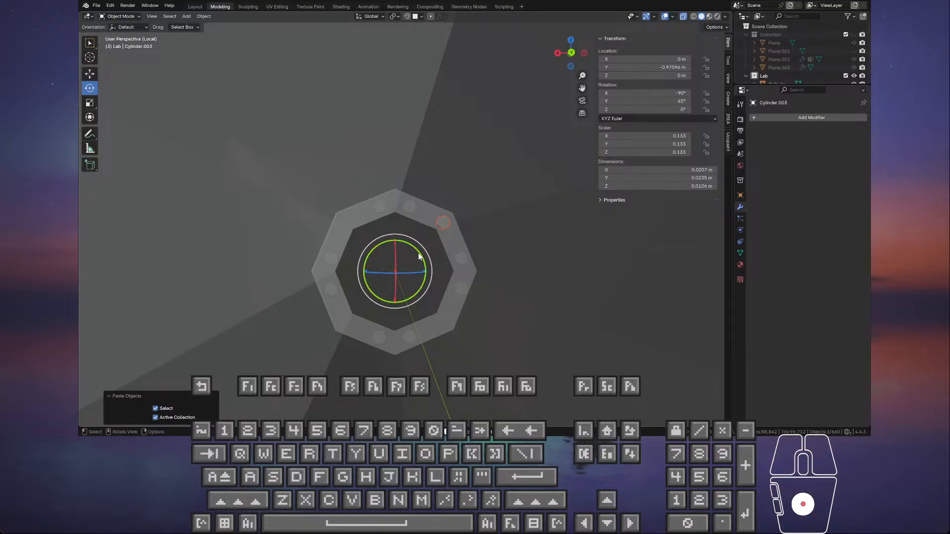
mouse_move(424, 258)
left_mouse_down("ctrl")
mouse_move(436, 297)
mouse_move(429, 319)
left_mouse_up("ctrl")
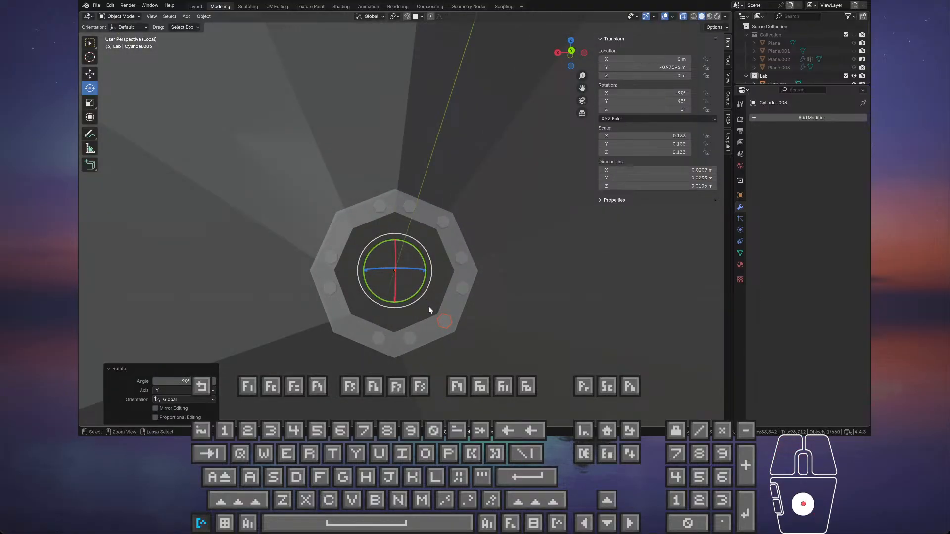
- Paste further bolt copies and rotate them in 90° increments about Y to the two remaining diagonal corners
key("ctrl+v")
left_click_drag(423, 293, 335, 283, "ctrl")
key("ctrl+c")
key("ctrl+v")
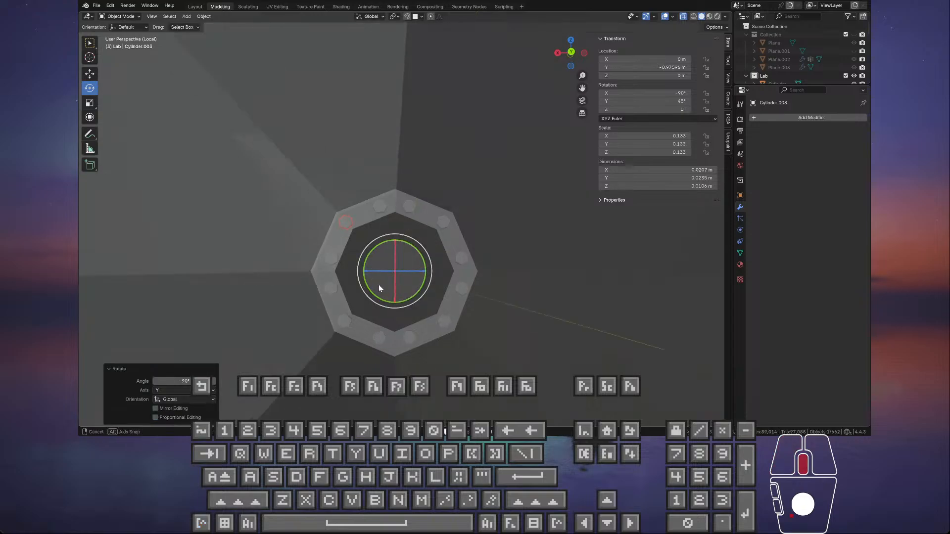
- Turn off X-ray to display the flange and bolts as solid, ending in Object Mode
middle_click_drag(378, 284, 466, 236)
key("Tab")
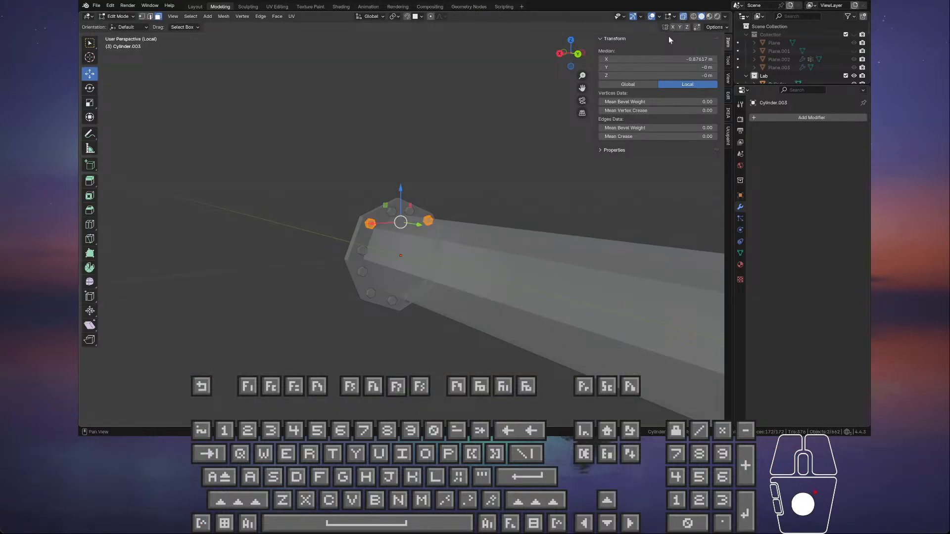
left_click(686, 16)
middle_click_drag(512, 115, 453, 275)
key("Tab")
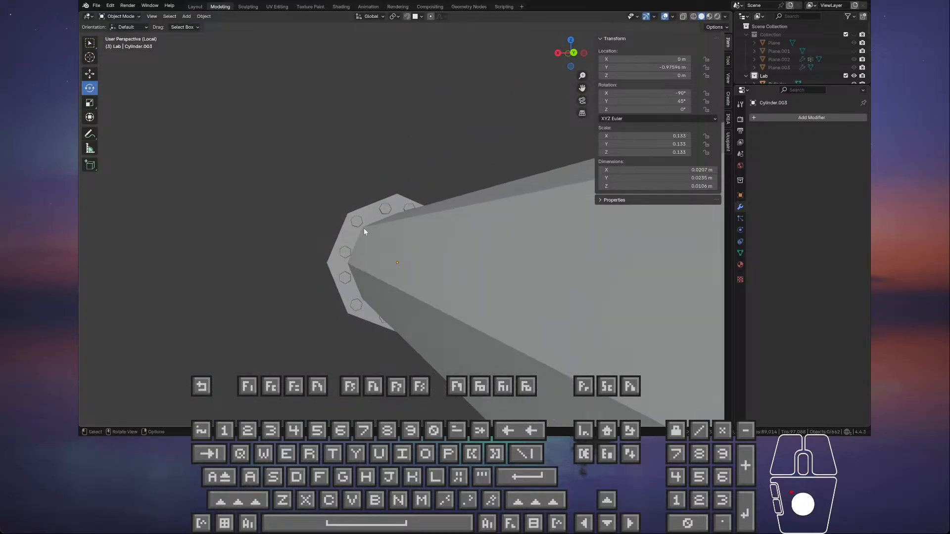
- Select all four diagonal corner bolts around the flange
left_click(357, 220)
left_click(354, 304, "shift")
middle_click_drag(355, 305, 434, 303)
left_click(438, 297, "shift")
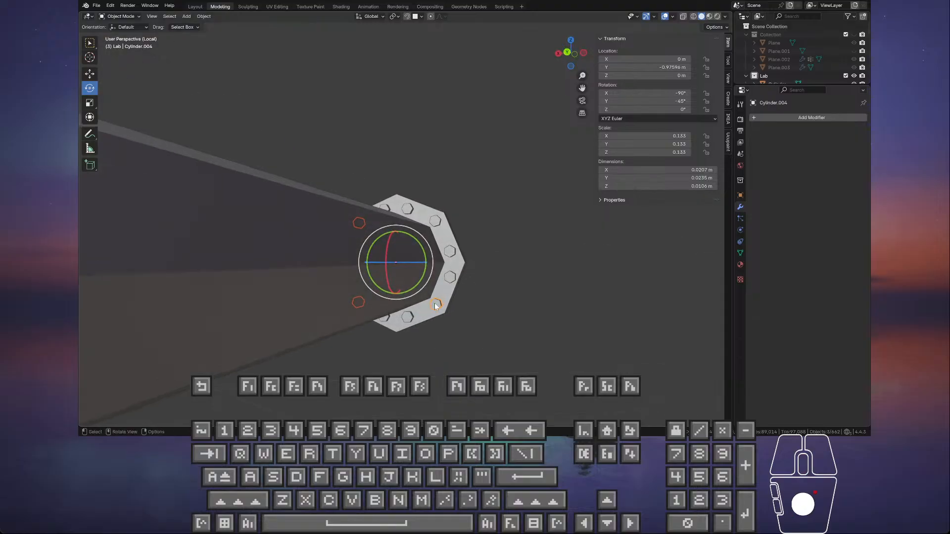
left_click(438, 220, "shift")
middle_click_drag(427, 232, 460, 229)
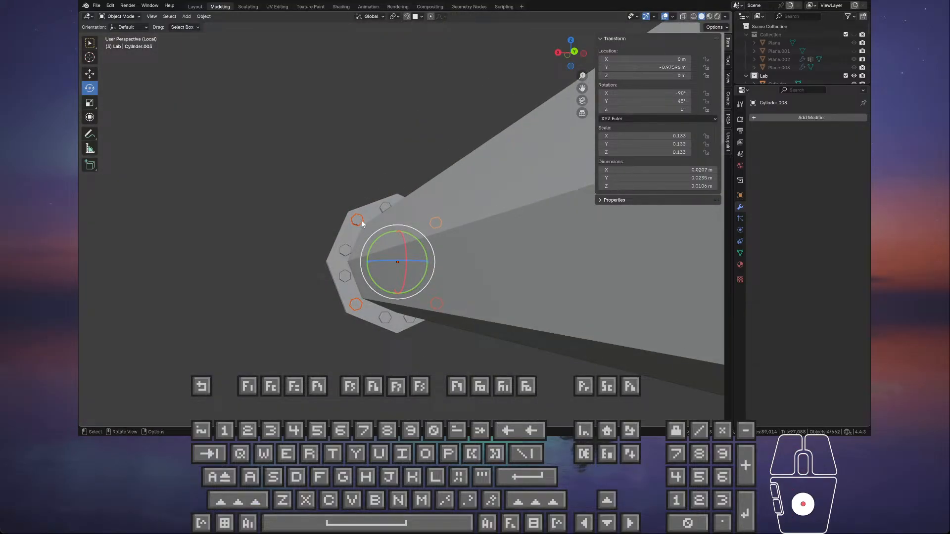
- Clear the selection, pick only the upper corner bolt and switch to the Move tool
left_click(285, 224)
mouse_move(348, 256)
middle_mouse_down()
mouse_move(334, 262)
mouse_move(343, 268)
middle_mouse_up()
left_click(356, 223)
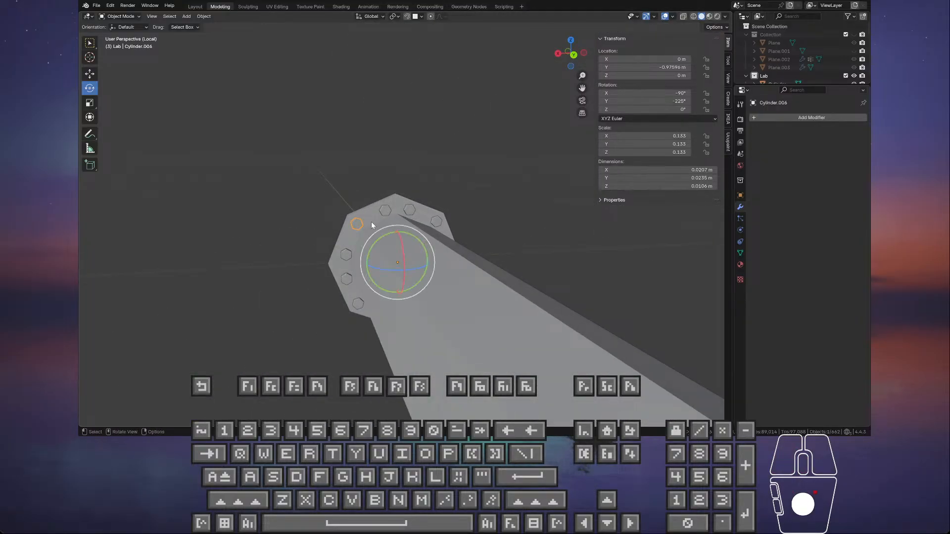
left_click(91, 74)
middle_click_drag(359, 234, 378, 288)
- Undo the pasted corner bolts and rotations back to the single unrotated bolt at the flange's top corner
key("ctrl+z")
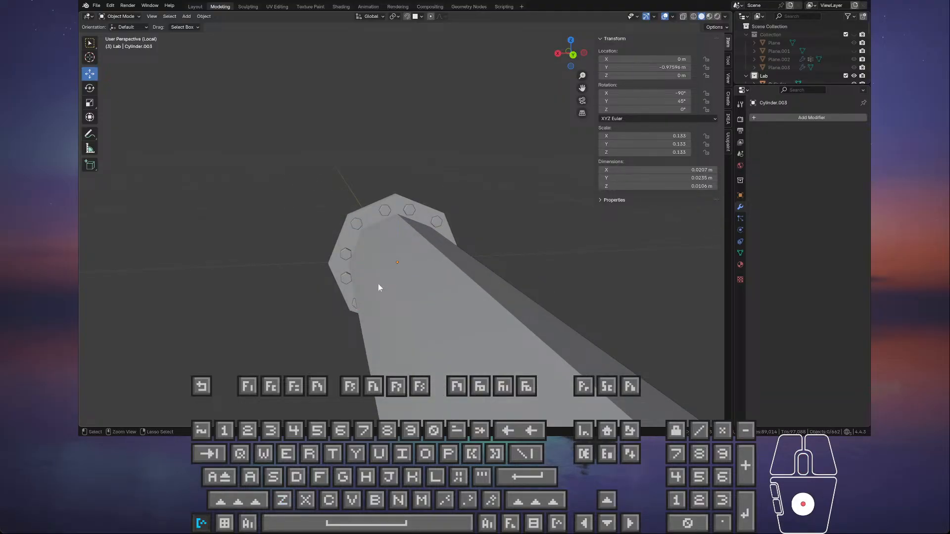
key("ctrl+z")
key("ctrl+z")
key("ctrl+z")
key("ctrl+z")
key("ctrl+z")
key("ctrl+z")
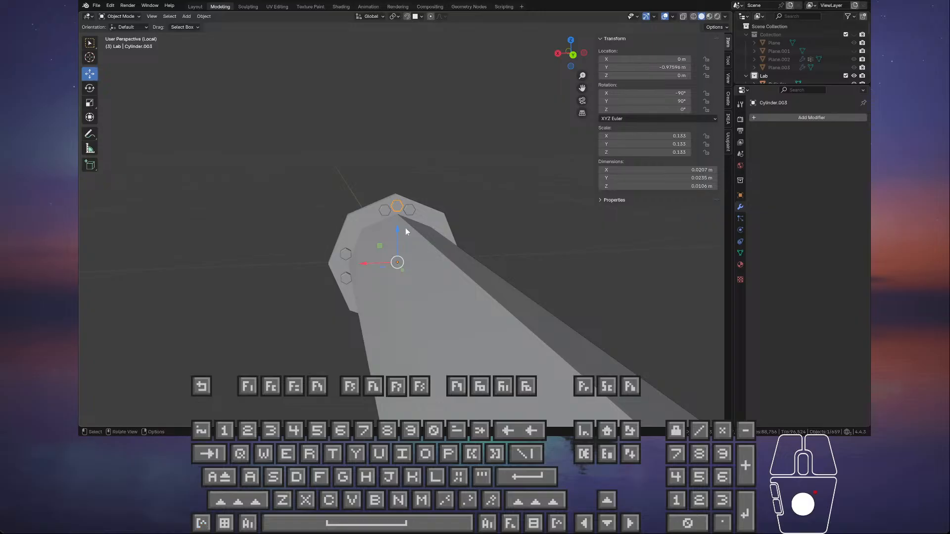
- Lower the top bolt's mesh about 0.004 m along Z in Edit Mode and return to Object Mode
scroll(393, 221, "up", 2)
key("Tab")
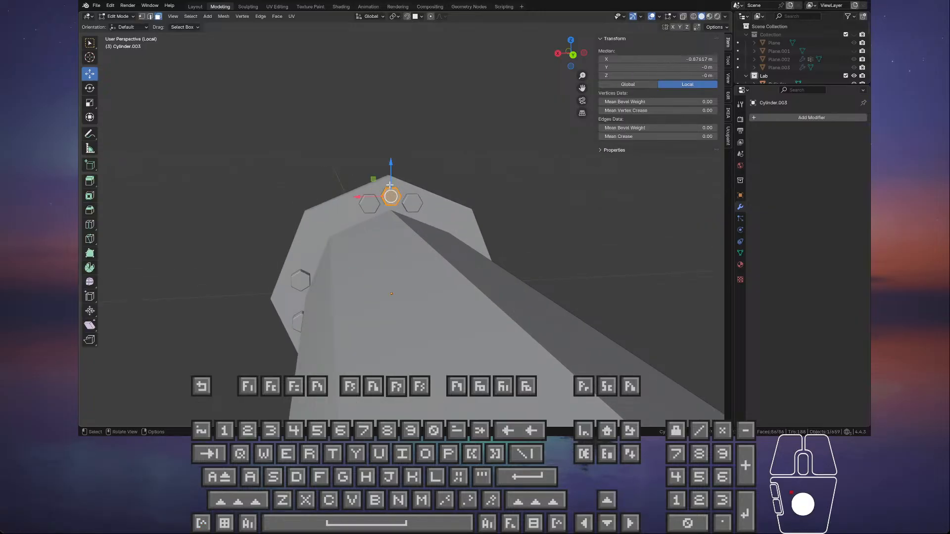
middle_click_drag(396, 230, 399, 197)
scroll(381, 140, "up", 4)
left_click_drag(368, 132, 369, 137)
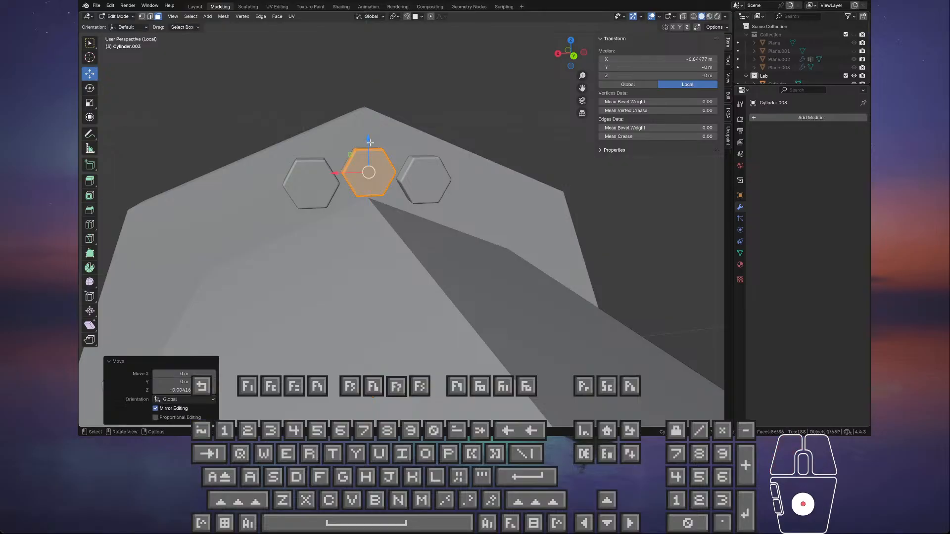
middle_click_drag(369, 136, 382, 156)
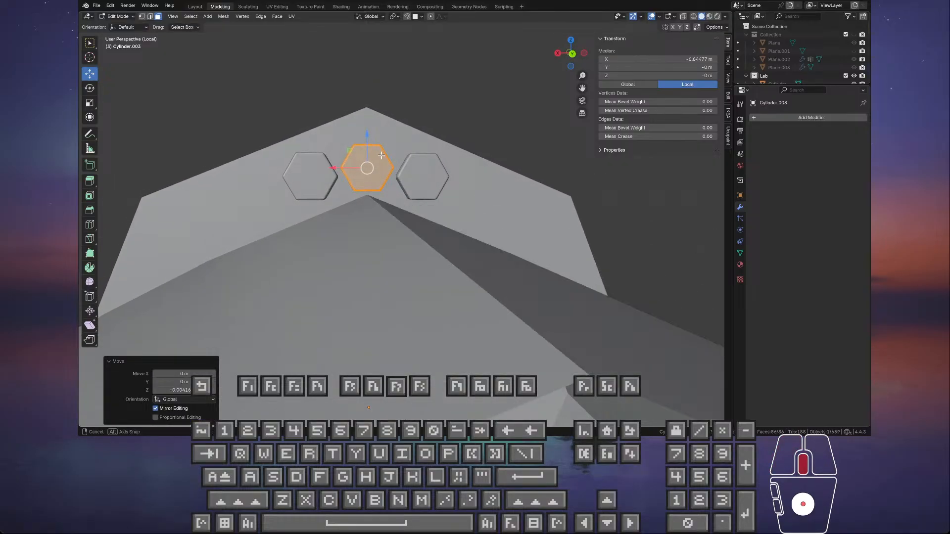
scroll(393, 174, "down", 4)
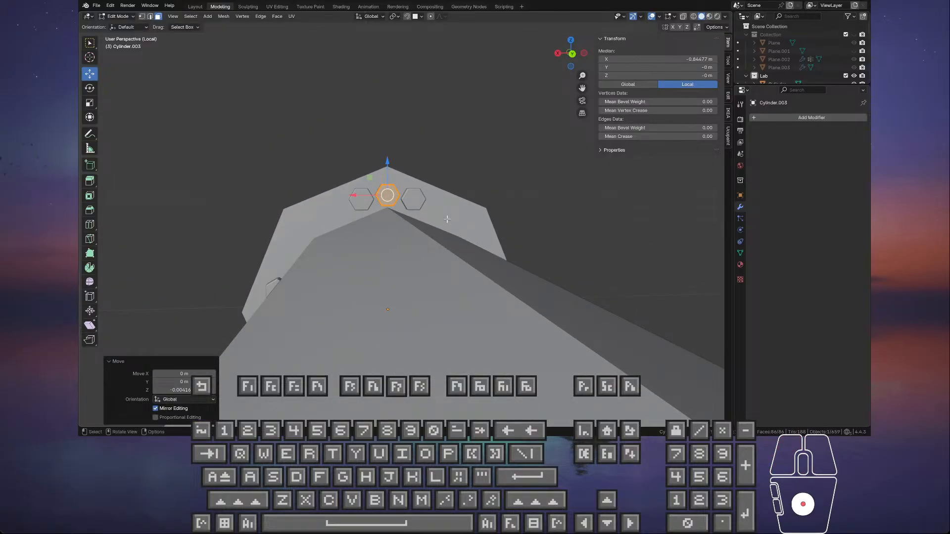
key("Tab")
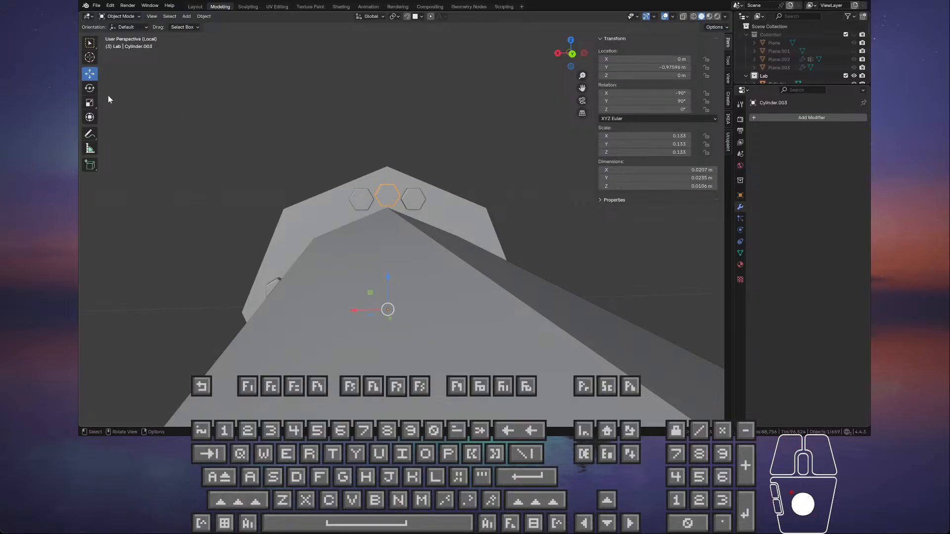
- Try rotating the adjusted bolt -45° about Y to the next corner, check it with X-ray enabled, and undo the rotation
left_click(92, 89)
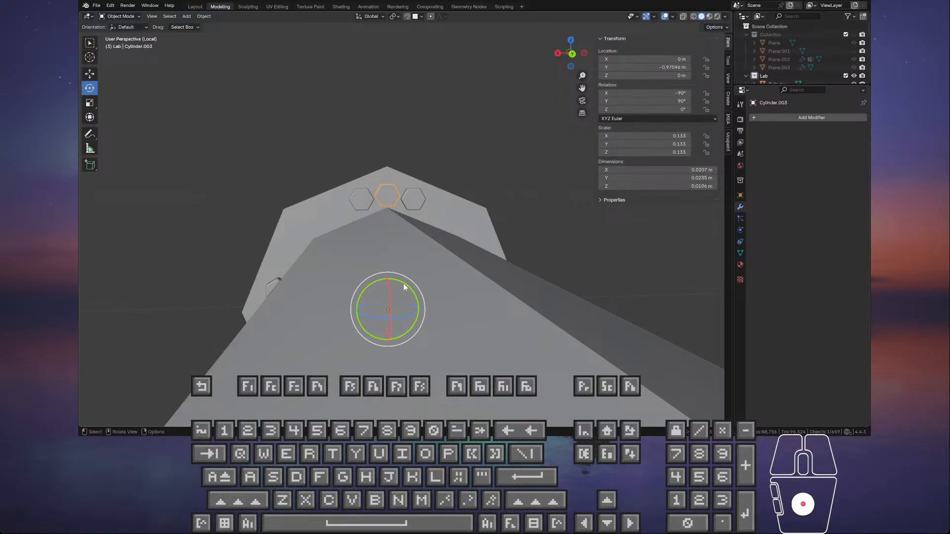
left_click_drag(403, 283, 458, 295, "ctrl")
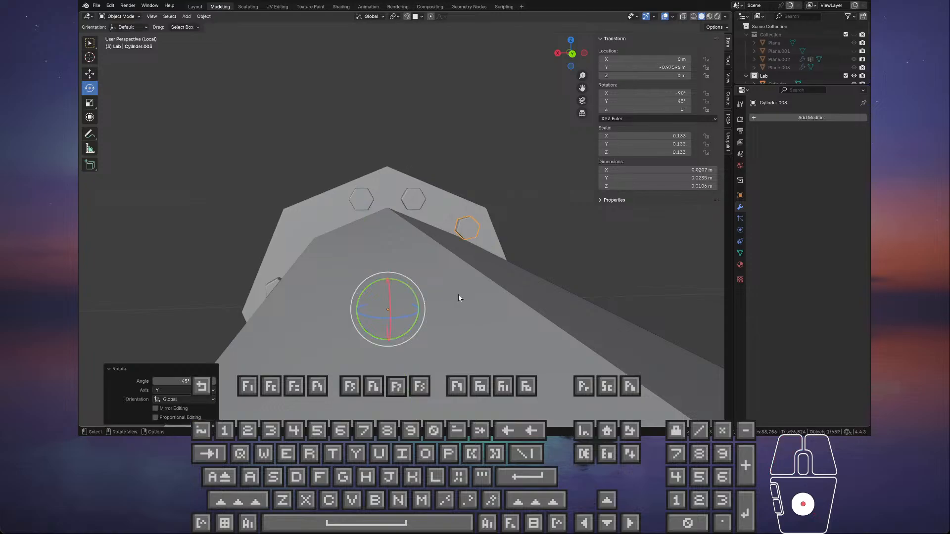
key("KP_Decimal")
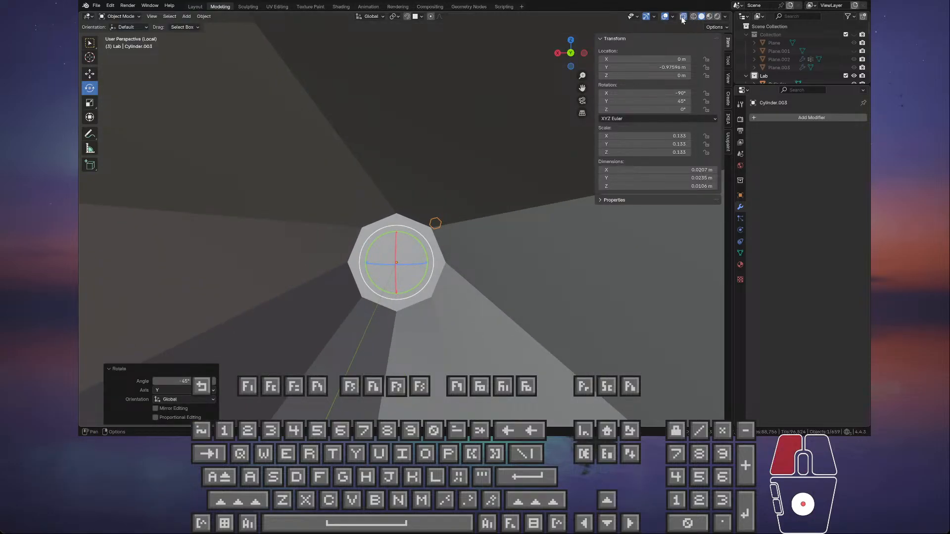
left_click(683, 17)
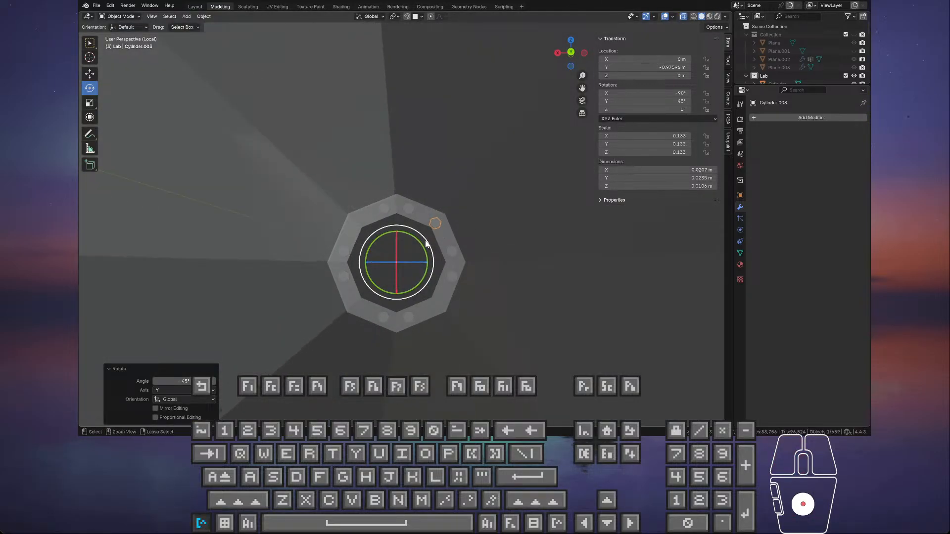
scroll(458, 215, "up", 5)
middle_click_drag(460, 212, 441, 223, "shift")
key("ctrl+z")
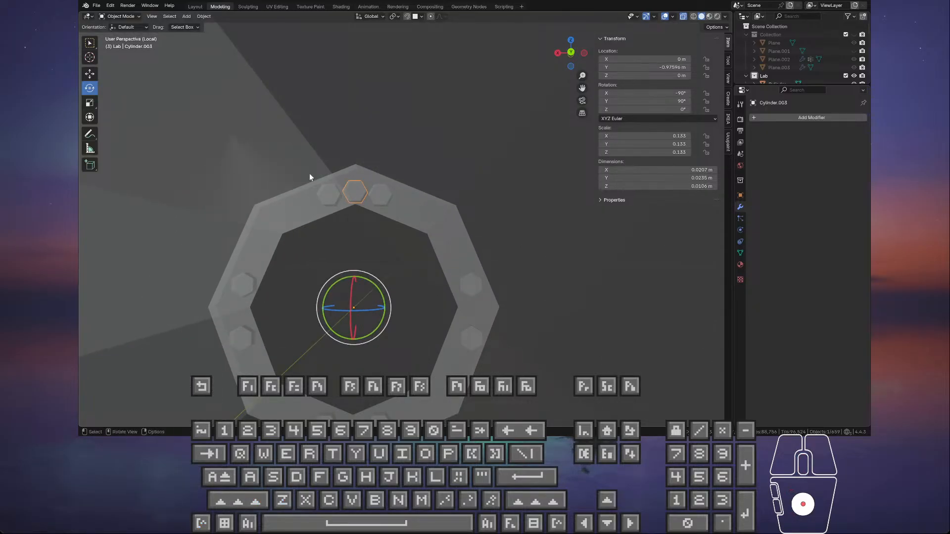
- Raise the top corner bolt's mesh slightly along Z in Edit Mode and return to Object Mode
left_click(168, 81)
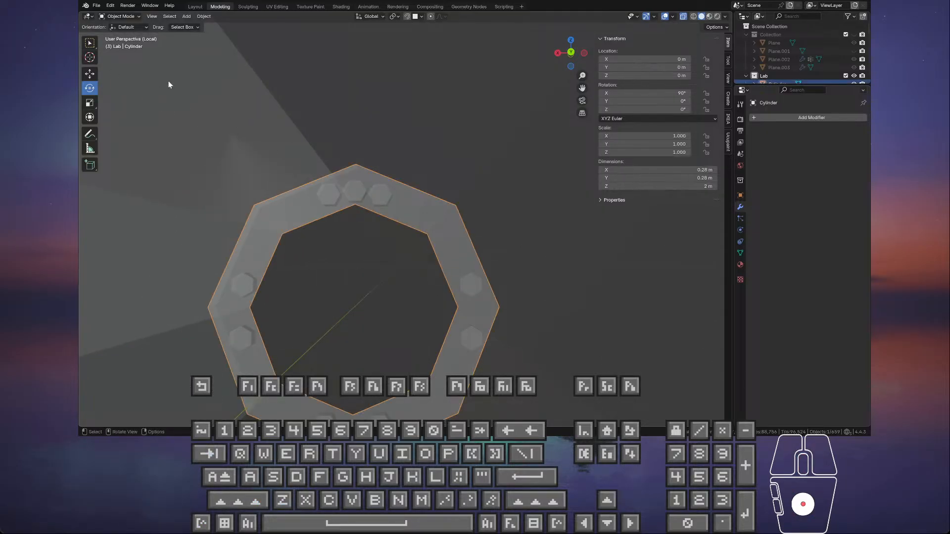
key("Tab")
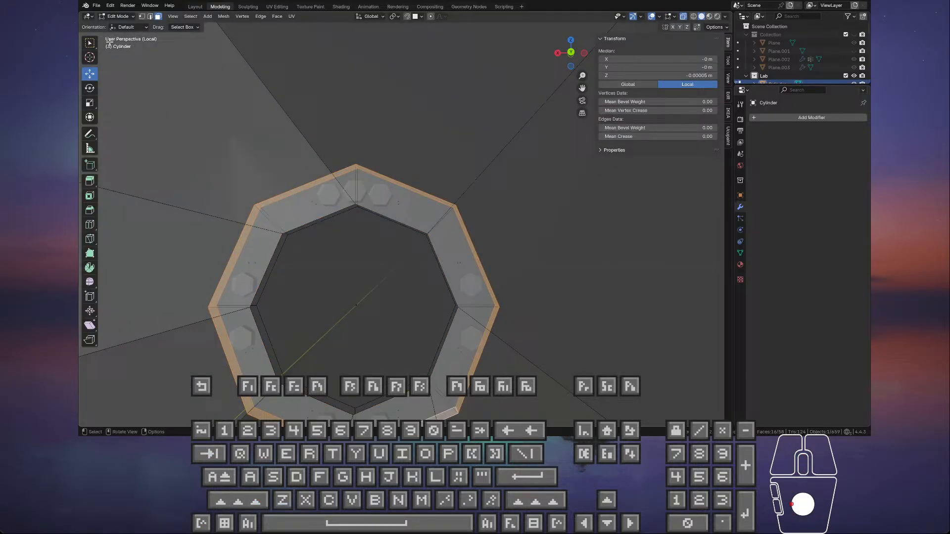
key("Tab")
left_click(354, 194)
key("Tab")
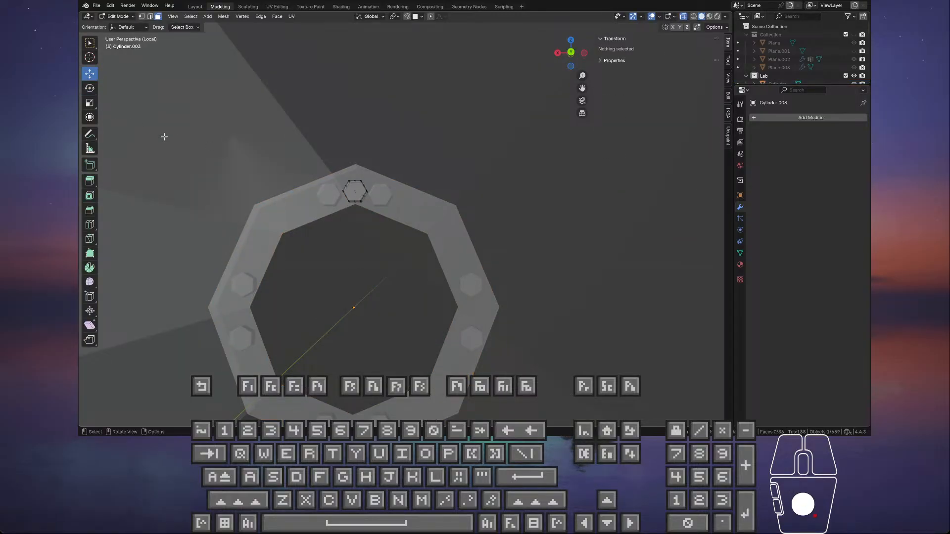
key("a")
left_click_drag(353, 165, 355, 162)
key("Tab")
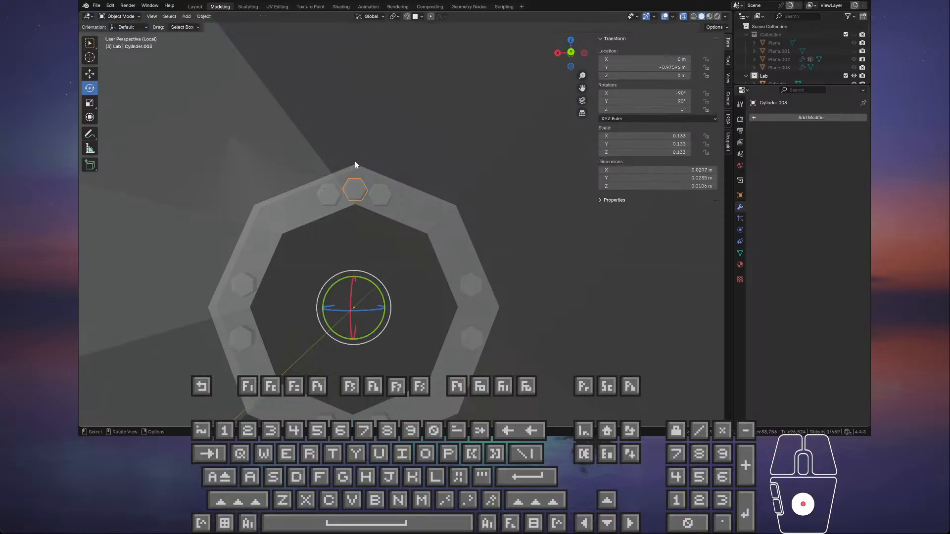
- Rotate the top bolt 45° about Y to a diagonal corner and paste copies onto the other diagonal corners in 90° steps
left_click_drag(372, 284, 385, 373, "ctrl")
key("ctrl+c")
key("ctrl+v")
key("ctrl+c")
key("ctrl+v")
scroll(402, 357, "down", 1)
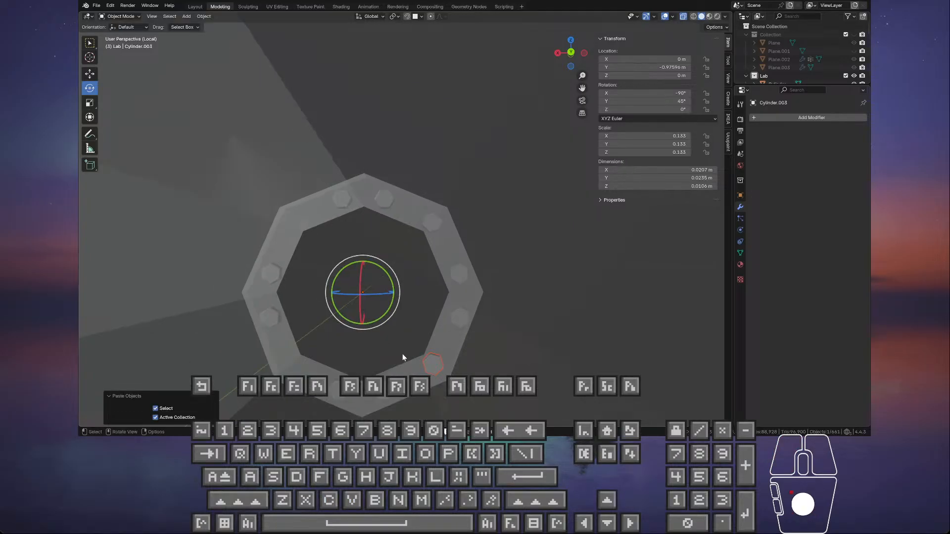
left_click_drag(387, 313, 310, 346, "ctrl")
key("ctrl+c")
key("ctrl+v")
left_click_drag(378, 323, 295, 328, "ctrl")
scroll(452, 220, "down", 3)
- Turn off X-ray, examine the bolt placement around the flange from several angles, and select the pipe
key("Tab")
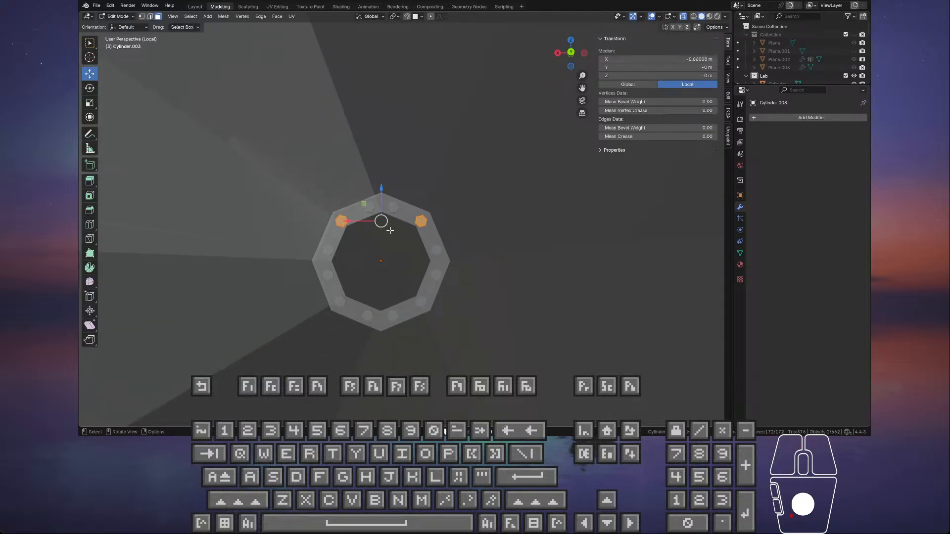
middle_click_drag(452, 220, 459, 212)
key("Tab")
left_click(474, 174)
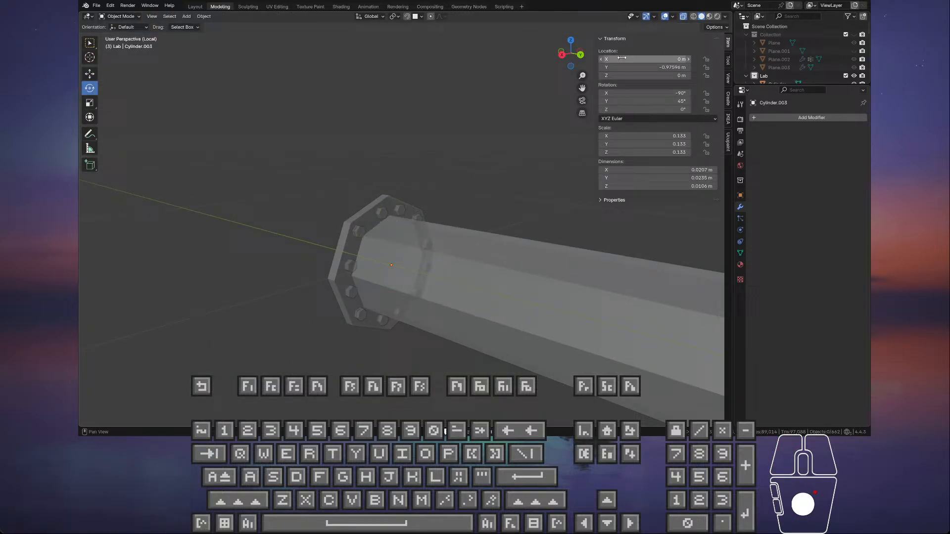
left_click(681, 19)
middle_click_drag(477, 148, 401, 177)
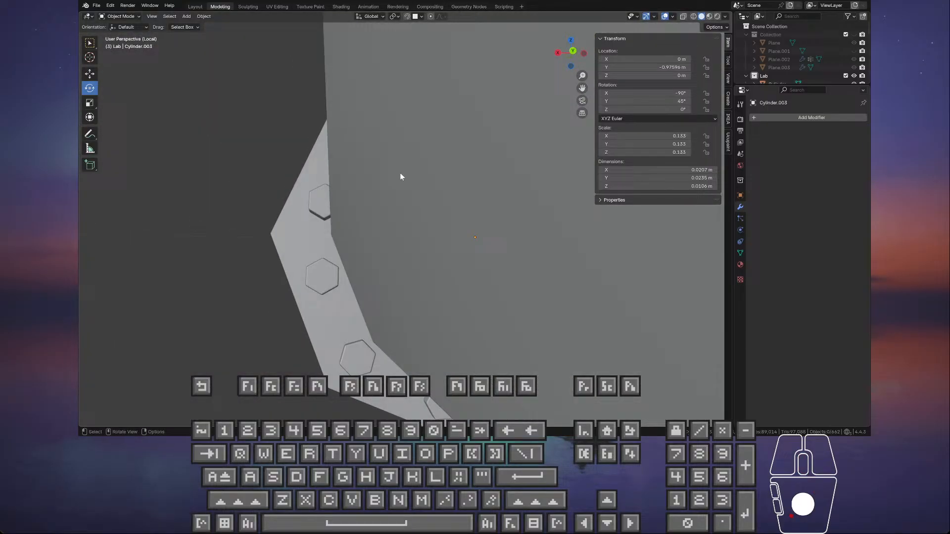
left_click(327, 203)
middle_click_drag(326, 204, 359, 239)
scroll(341, 230, "up", 5)
middle_click_drag(301, 208, 376, 262, "shift")
scroll(431, 212, "down", 10)
scroll(400, 245, "up", 5)
mouse_move(394, 204)
middle_mouse_down()
mouse_move(381, 217)
mouse_move(546, 233)
mouse_move(542, 247)
mouse_move(363, 239)
mouse_move(368, 226)
mouse_move(372, 231)
mouse_move(363, 226)
mouse_move(406, 230)
mouse_move(389, 236)
mouse_move(399, 254)
mouse_move(524, 213)
mouse_move(512, 214)
mouse_move(516, 191)
mouse_move(494, 185)
mouse_move(460, 198)
mouse_move(477, 203)
mouse_move(504, 182)
mouse_move(532, 197)
mouse_move(517, 211)
mouse_move(424, 217)
mouse_move(622, 236)
mouse_move(592, 229)
mouse_move(593, 207)
mouse_move(409, 215)
middle_mouse_up()
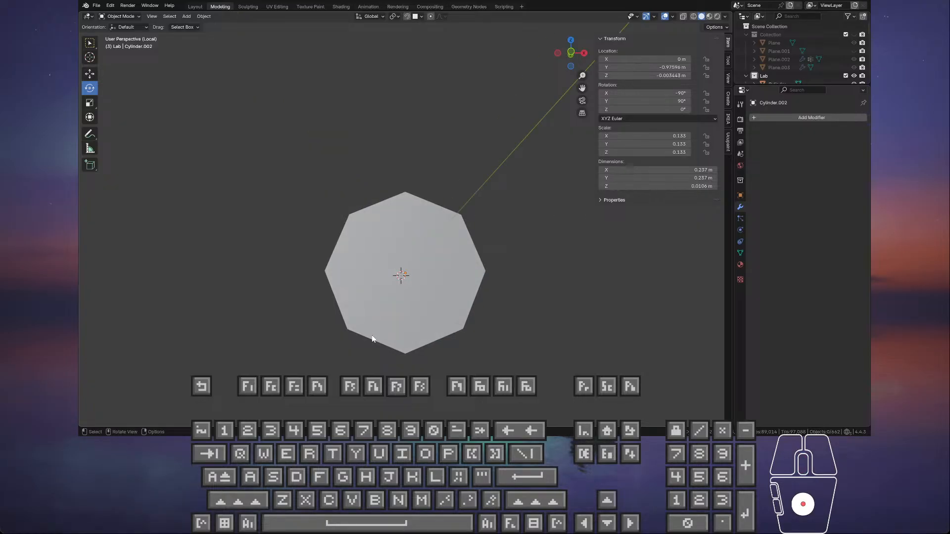
left_click(388, 325)
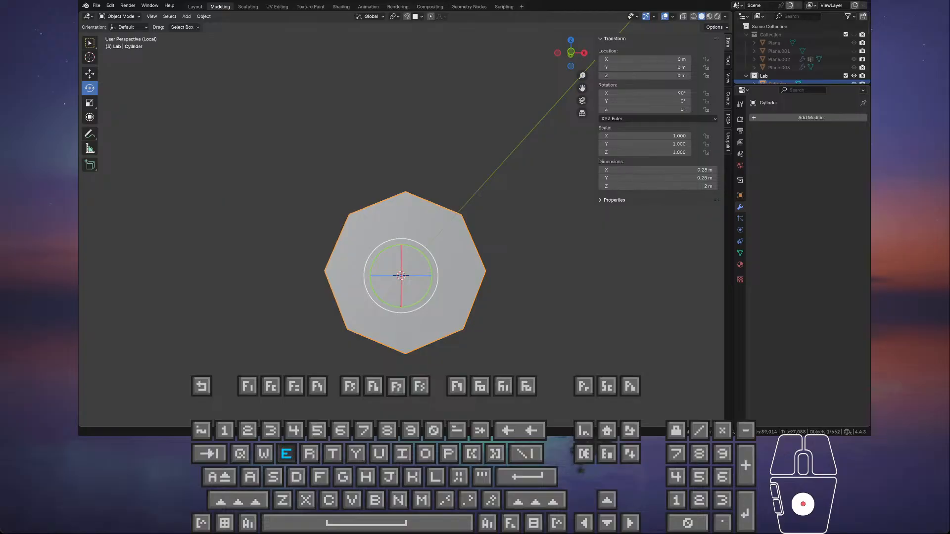
key("space")
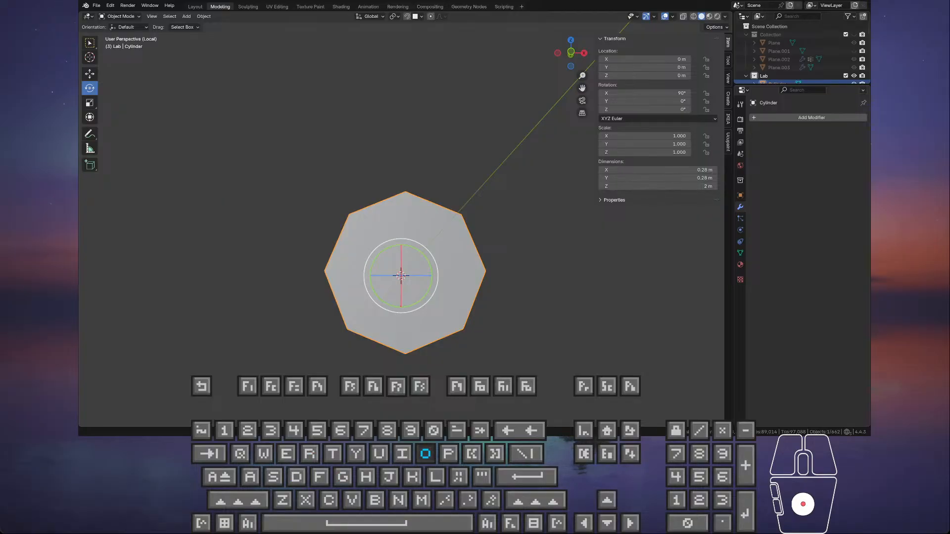
key("space")
key("r")
key("e")
key("space")
key("KP_4")
key("KP_5")
key("slash")
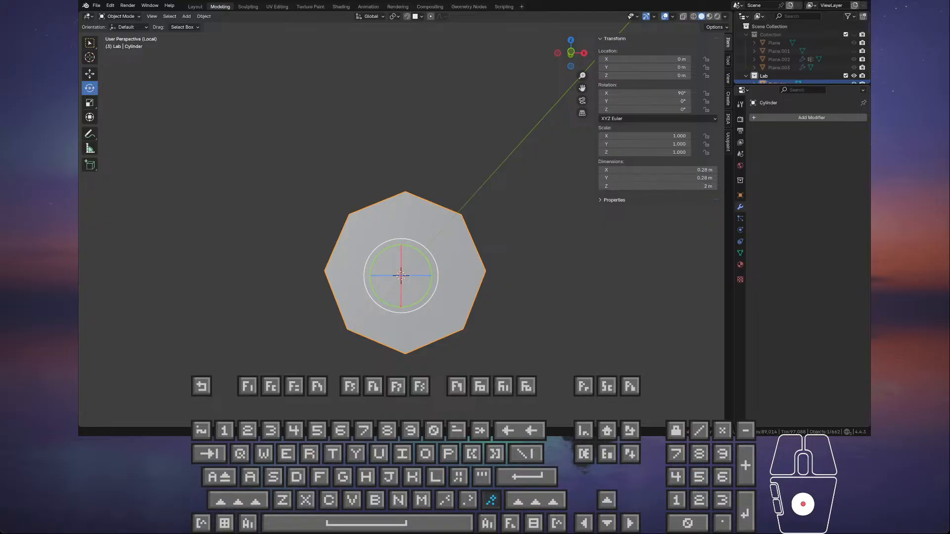
key("2")
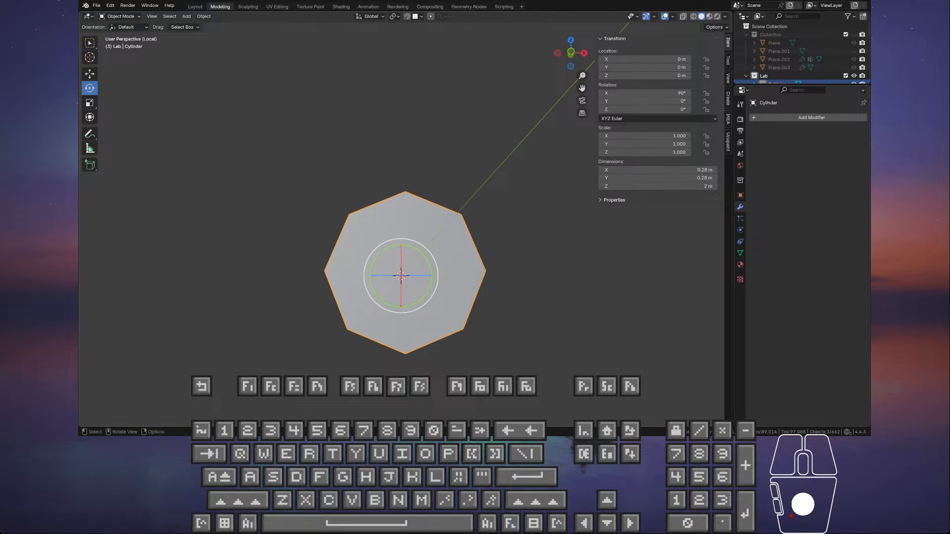
- Rotate the pipe 22.5° about the global Y axis
left_click_drag(423, 254, 428, 265)
left_click(173, 381)
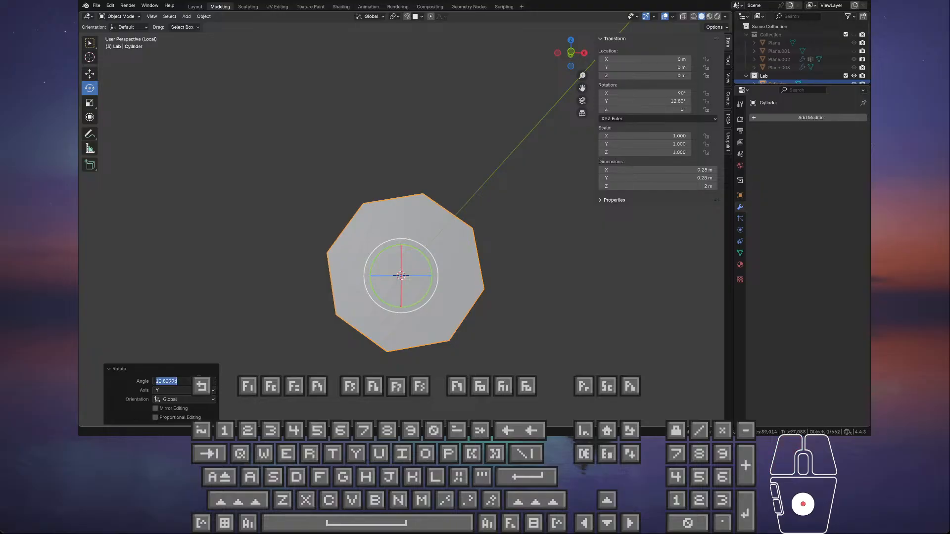
type("22.5")
key("KP_Enter")
- Select the four single bolts on the flange's diagonals and delete them
middle_click_drag(373, 318, 432, 300)
key("Tab")
left_click(323, 216)
key("Tab")
left_click(325, 240)
left_click(441, 228, "shift")
left_click(438, 303, "shift")
left_click(362, 296, "shift")
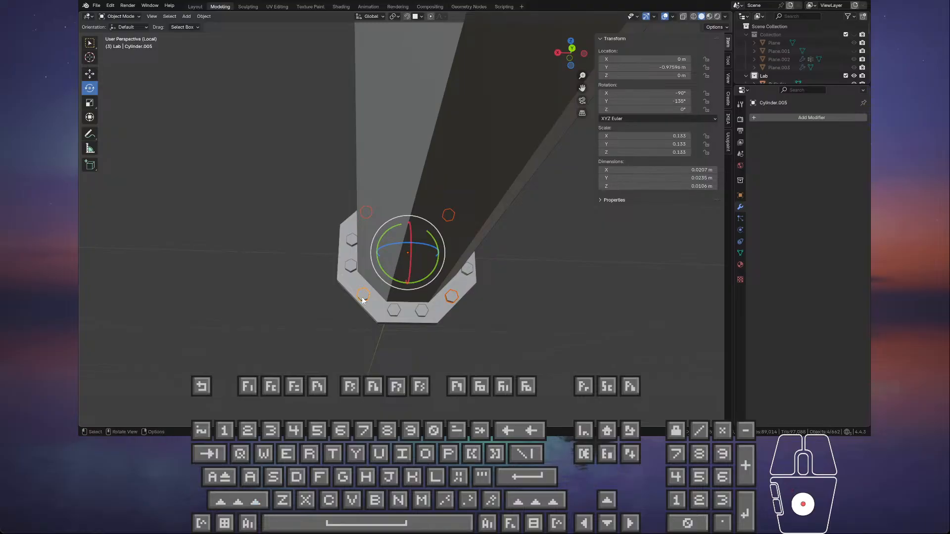
key("Delete")
- Enter Edit Mode on the remaining paired bolts and enable X-ray with the whole flange in view
left_click(353, 267)
middle_click_drag(353, 267, 400, 177)
key("Tab")
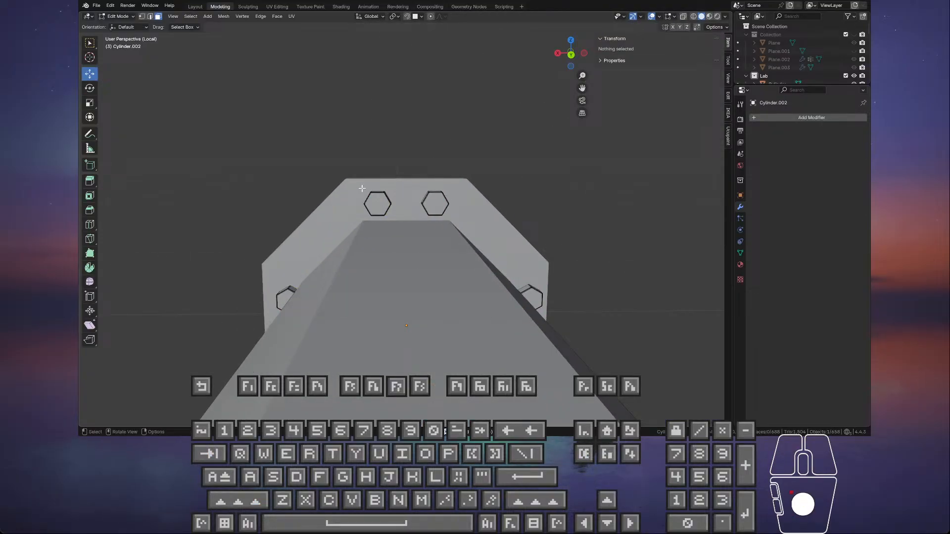
left_click_drag(355, 181, 461, 239)
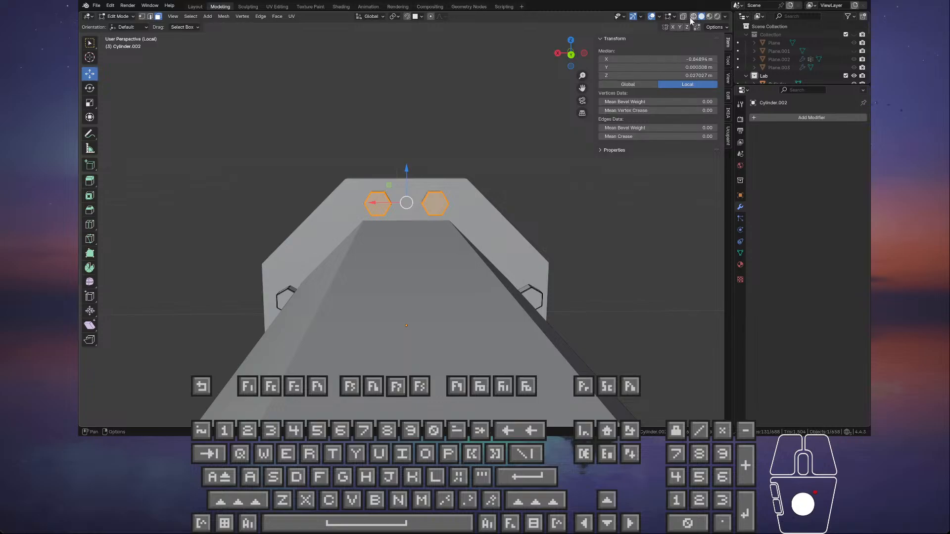
key("alt+z")
middle_click_drag(463, 222, 462, 199)
middle_click_drag(447, 293, 424, 200, "shift")
scroll(424, 200, "down", 1)
scroll(423, 200, "down", 2)
- Delete the faces of the bolt pairs on the flange's left and right sides and return to Object Mode
left_click_drag(442, 175, 504, 273)
left_click_drag(269, 180, 350, 243, "shift")
key("x")
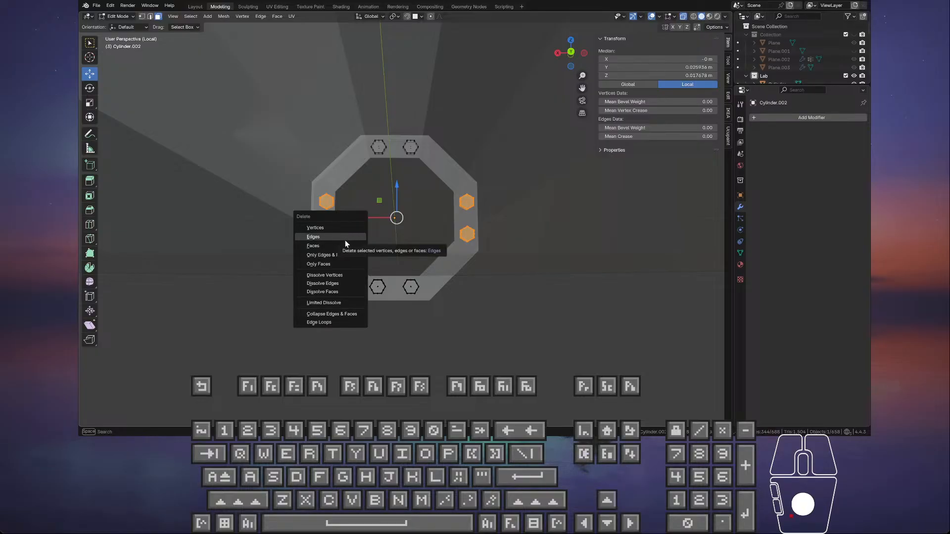
left_click(345, 246)
middle_click_drag(349, 245, 390, 235)
key("Tab")
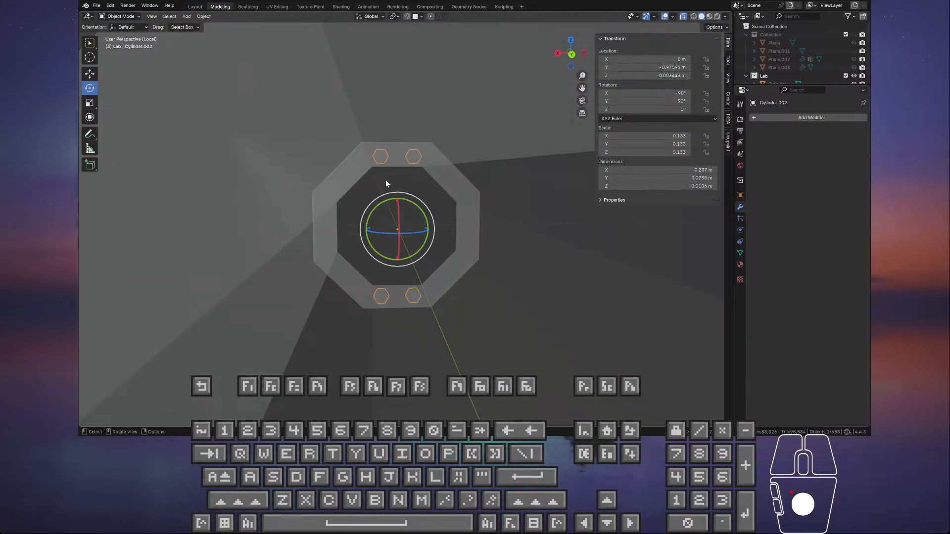
- Paste a copy of the upper and lower bolt pairs and rotate it -90° about Y onto the flange's sides
left_click(90, 74)
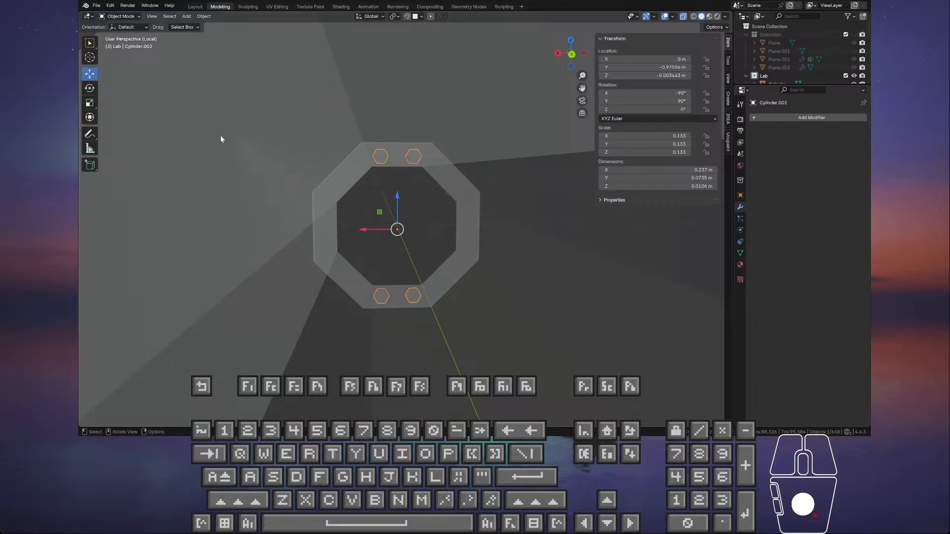
key("ctrl+v")
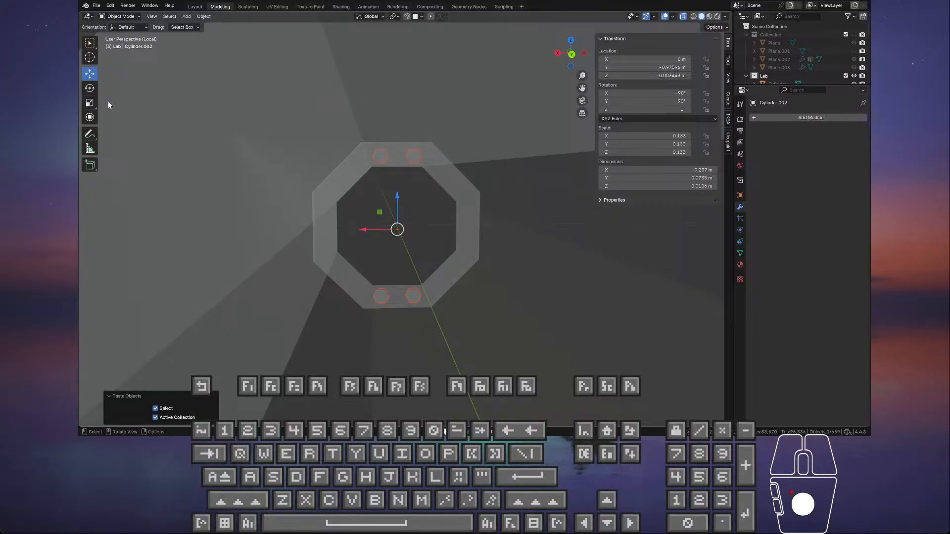
left_click(89, 88)
left_click_drag(414, 207, 468, 281, "ctrl")
scroll(367, 210, "up", 3)
middle_click_drag(366, 209, 400, 173, "shift")
- Check the rotated bolt copy against the flange in front and side views, and delete the copy
key("KP_1")
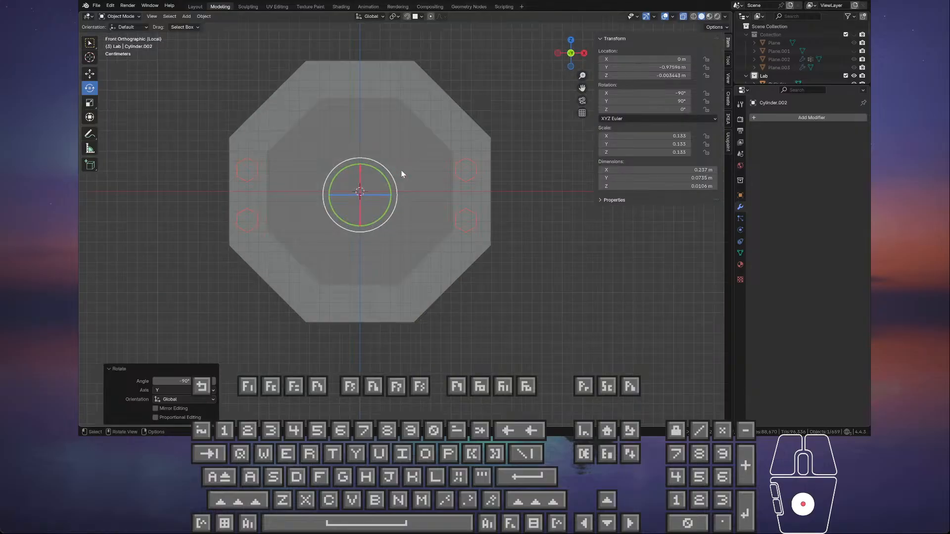
key("KP_3")
key("KP_1")
left_click(375, 87)
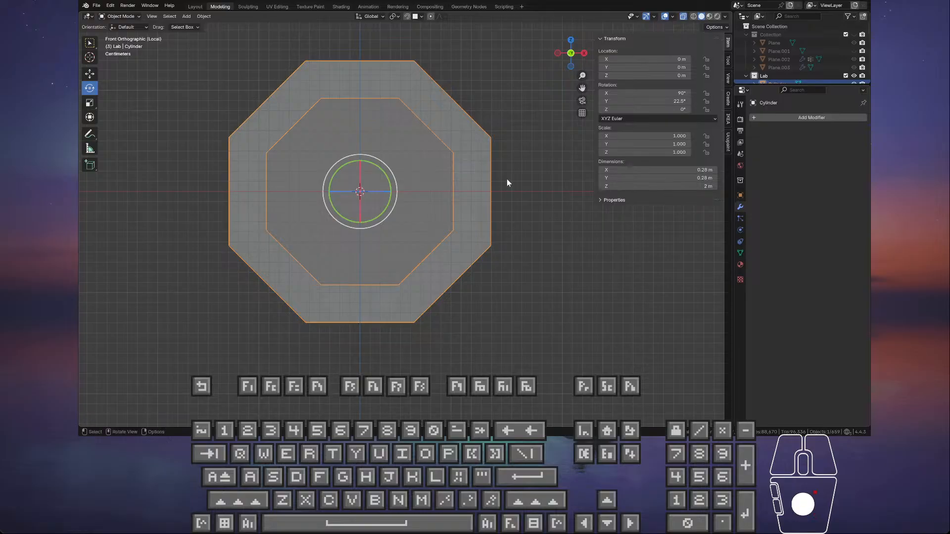
middle_click_drag(505, 183, 344, 177)
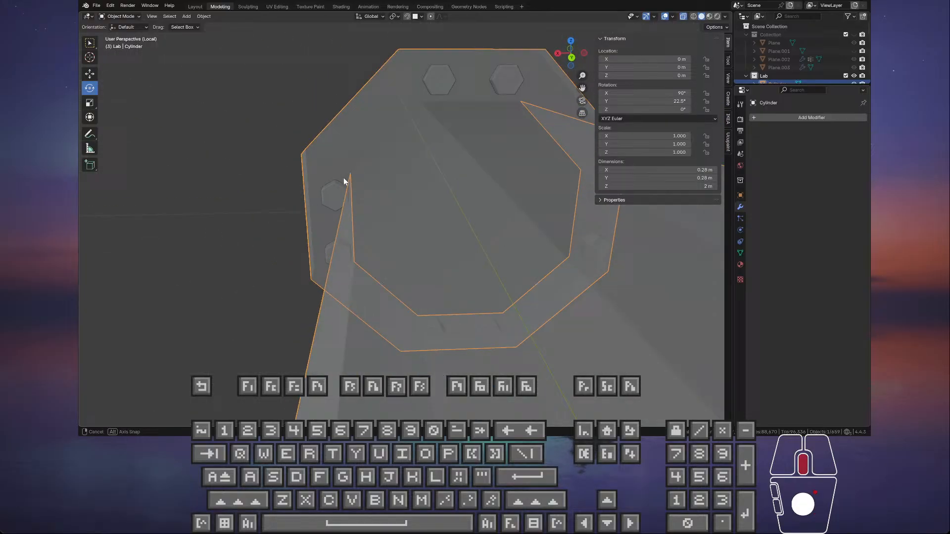
left_click(434, 76)
middle_click_drag(428, 108, 376, 201)
left_click(373, 198)
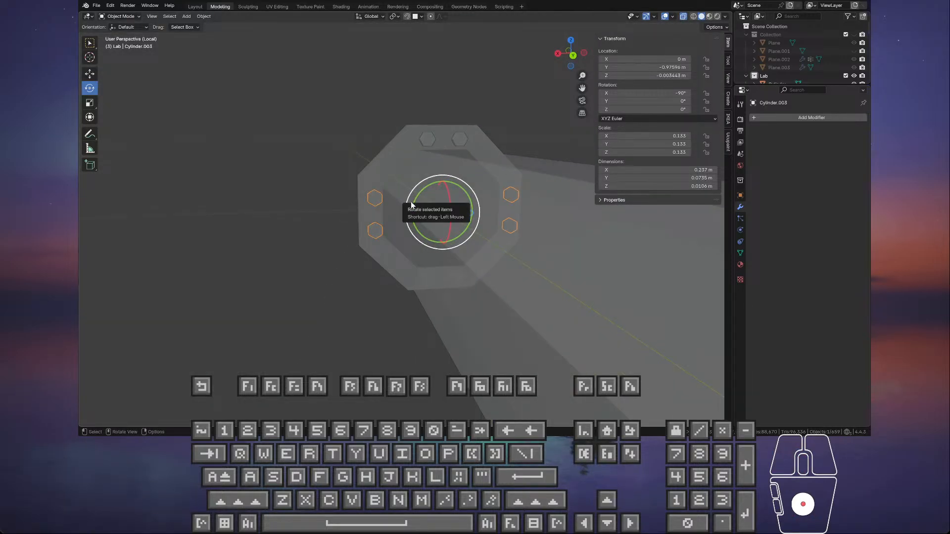
key("Delete")
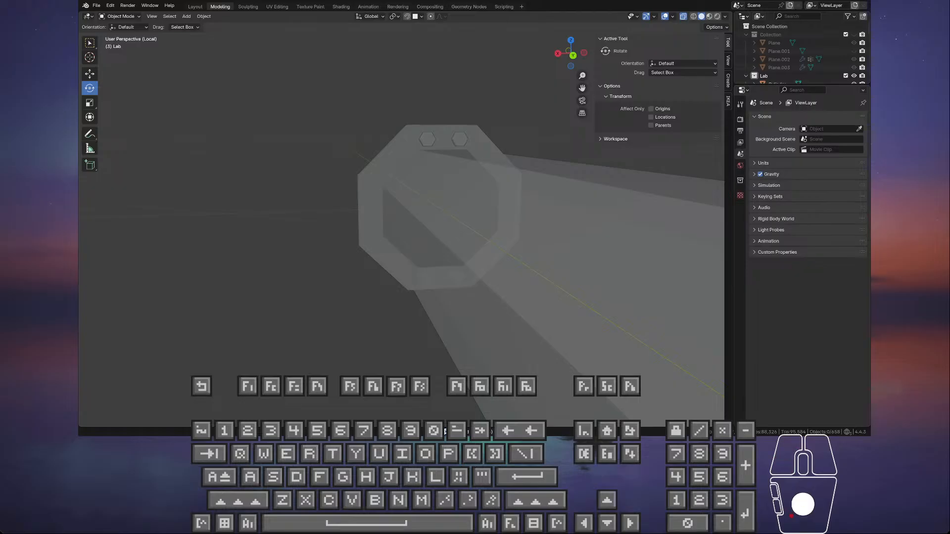
- Delete the lower bolt pair from the bolt mesh in Edit Mode, keeping only the upper pair, and return to Object Mode
middle_click_drag(447, 253, 427, 247)
scroll(427, 290, "up", 2)
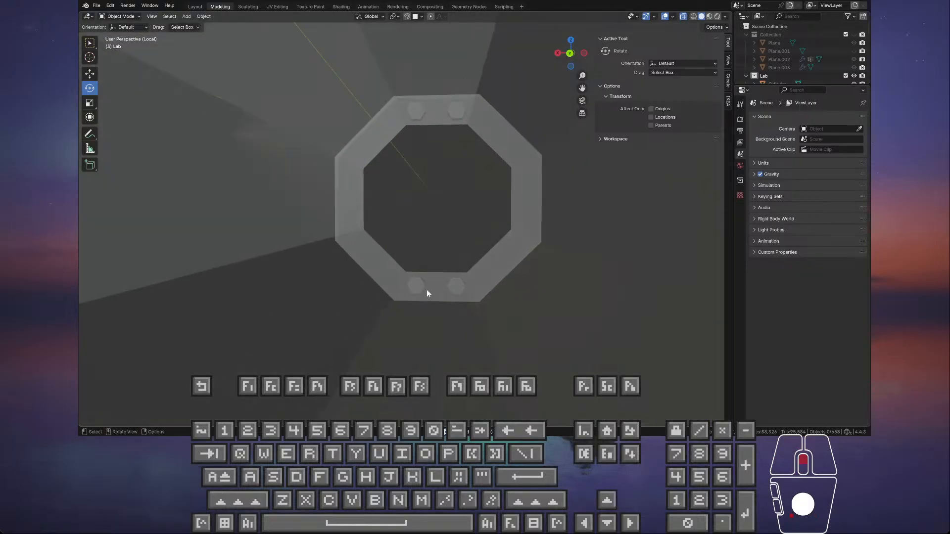
key("Tab")
left_click(422, 93)
left_click(421, 95)
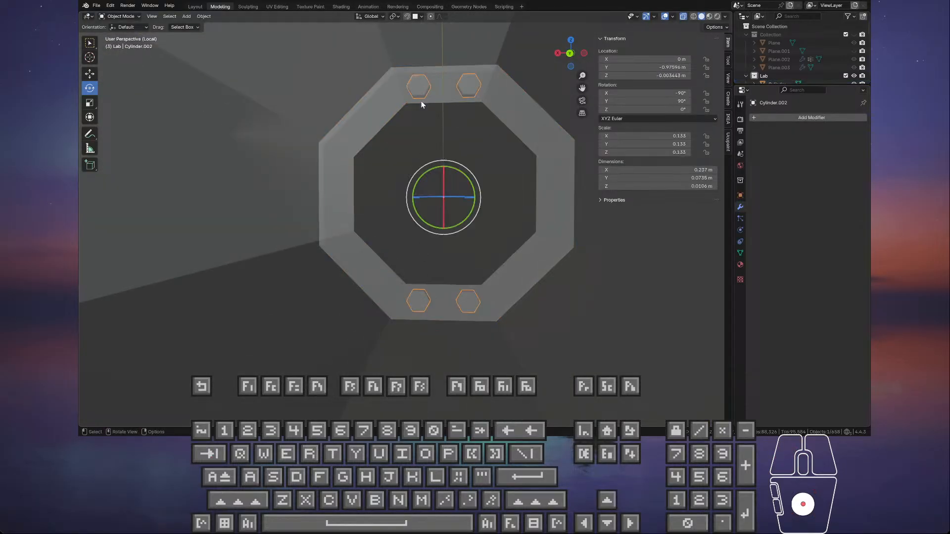
key("Tab")
left_click_drag(364, 239, 554, 379)
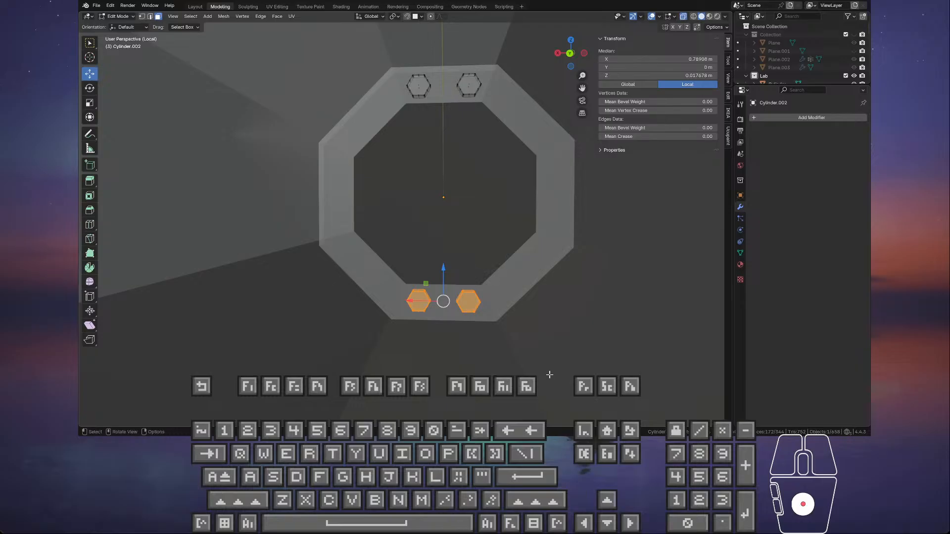
key("x")
left_click(541, 352)
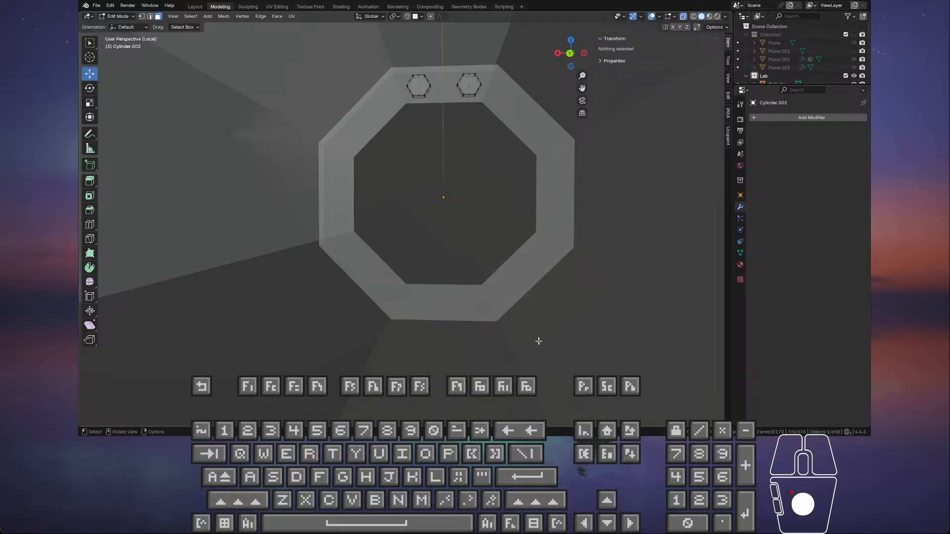
key("Tab")
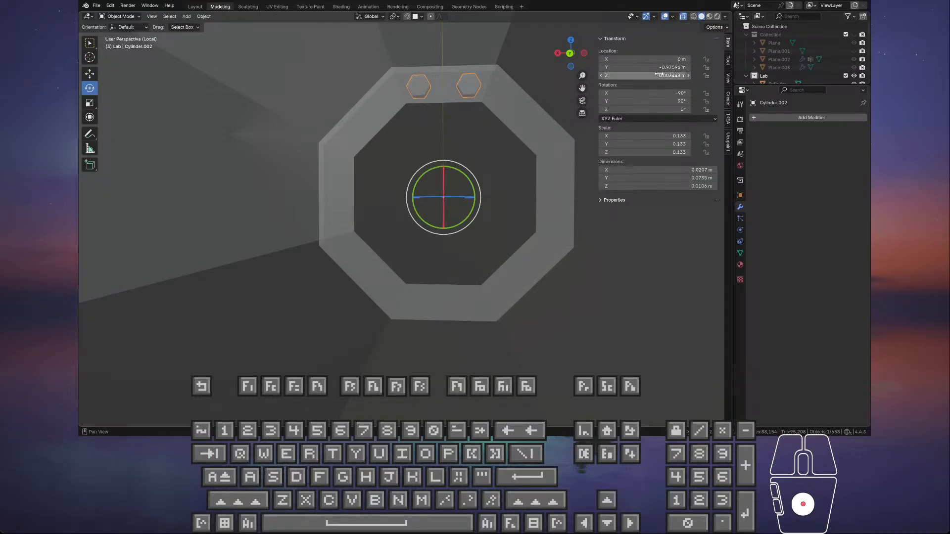
- Try changing the upper bolt pair's Y and Z location values and undo the edits
left_click_drag(652, 76, 653, 68)
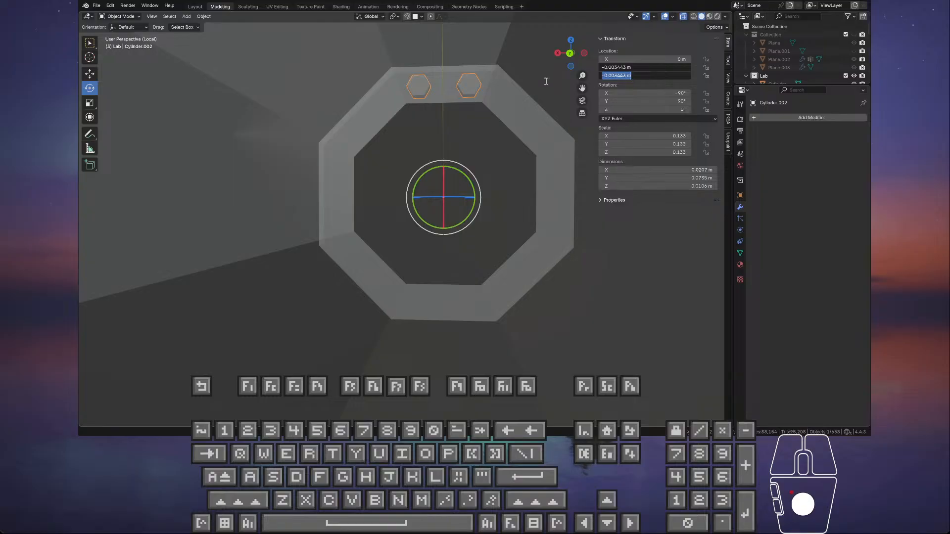
left_click(674, 292)
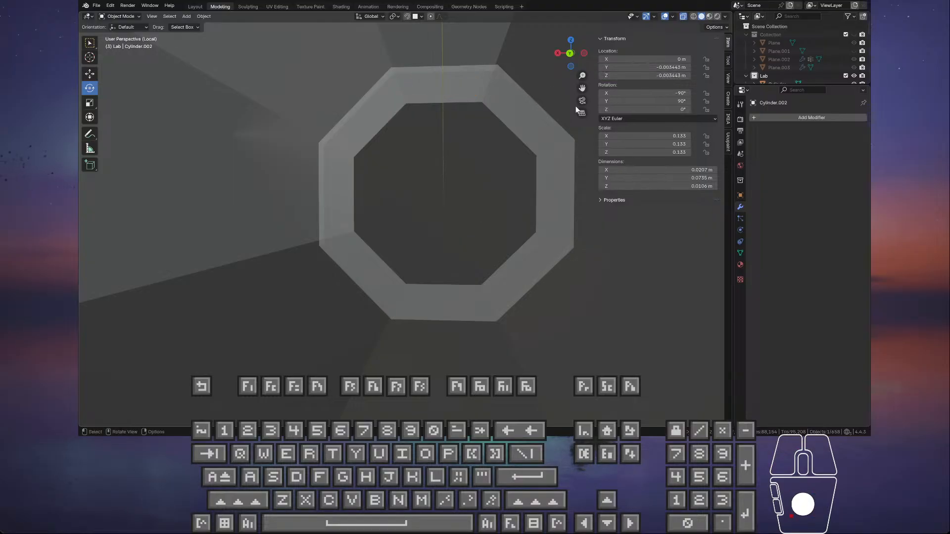
middle_click_drag(577, 110, 525, 179)
key("ctrl+z")
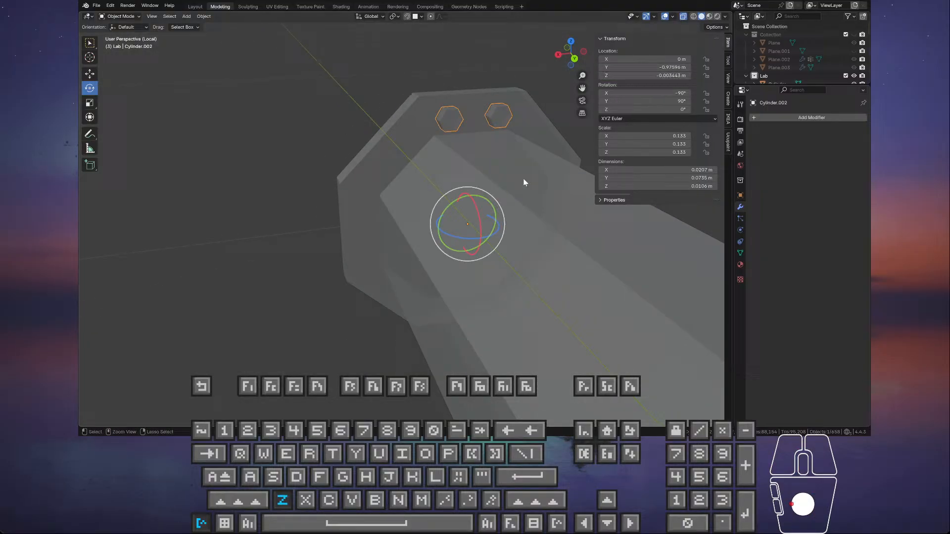
left_click(501, 122)
left_click(504, 120)
left_click_drag(655, 76, 667, 76)
key("ctrl+z")
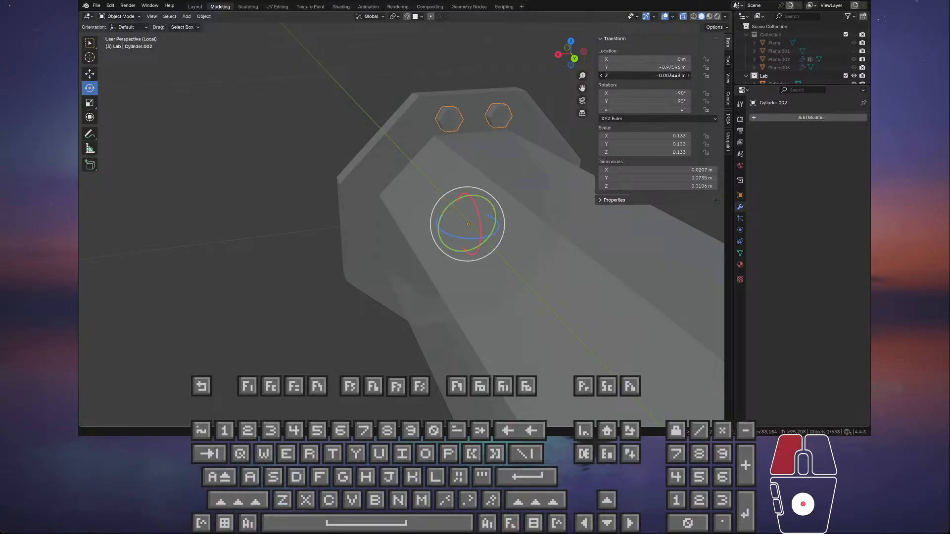
- Set the upper bolt pair's Z location to 0 m, and undo a stray change to its Y location
left_click(661, 76)
type("0")
key("Return")
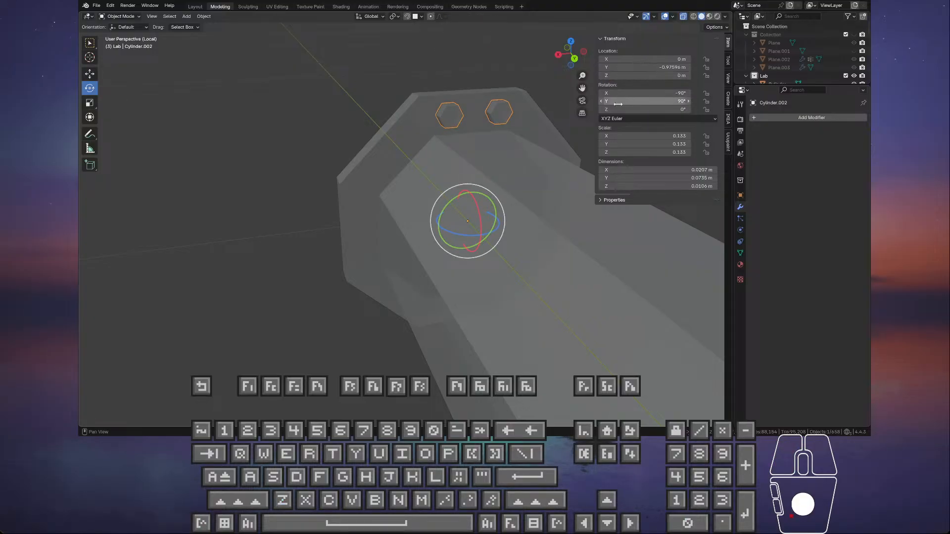
middle_click_drag(506, 140, 485, 133)
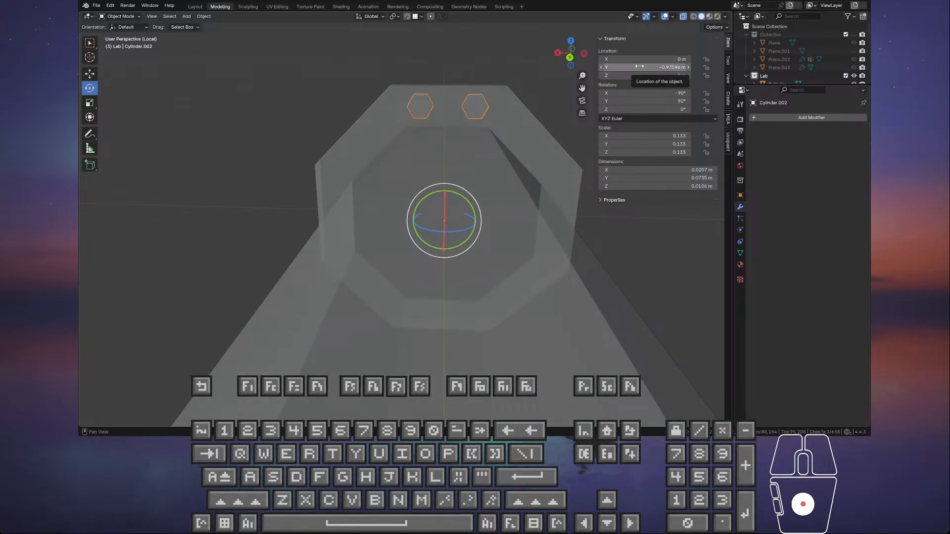
left_click_drag(640, 66, 640, 67)
key("ctrl+z")
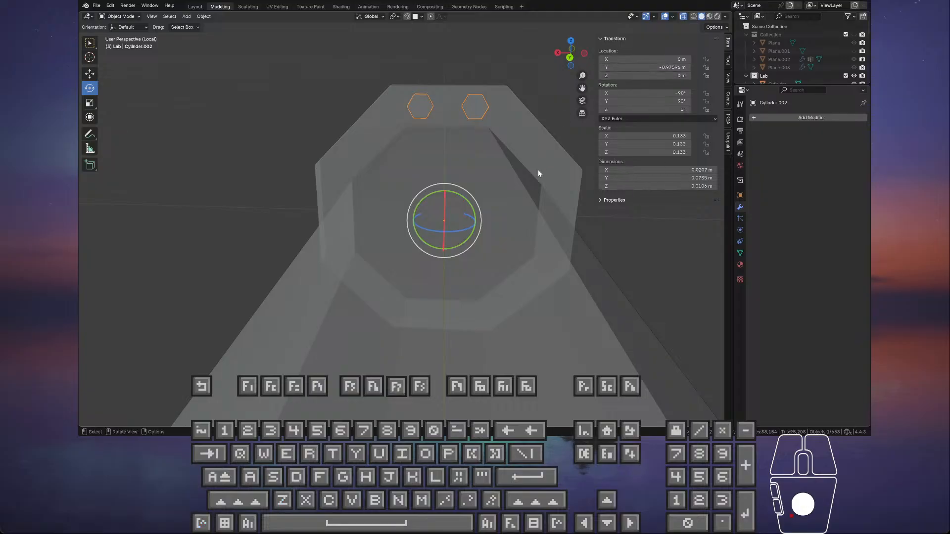
middle_click_drag(539, 171, 501, 176)
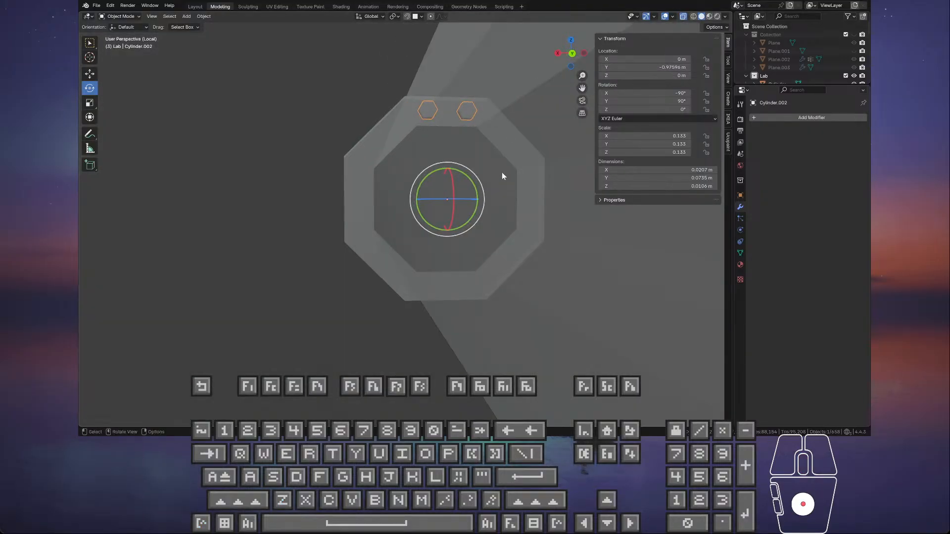
- Mirror the upper bolt pair onto the flange's lower side with an X-axis Mirror modifier and apply the modifier
left_click(509, 171)
key("KP_Decimal")
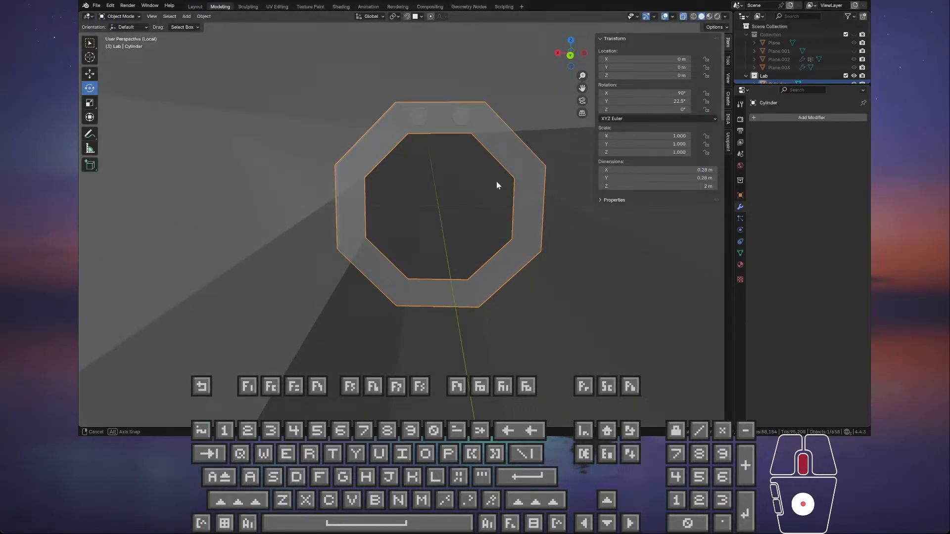
left_click(462, 117)
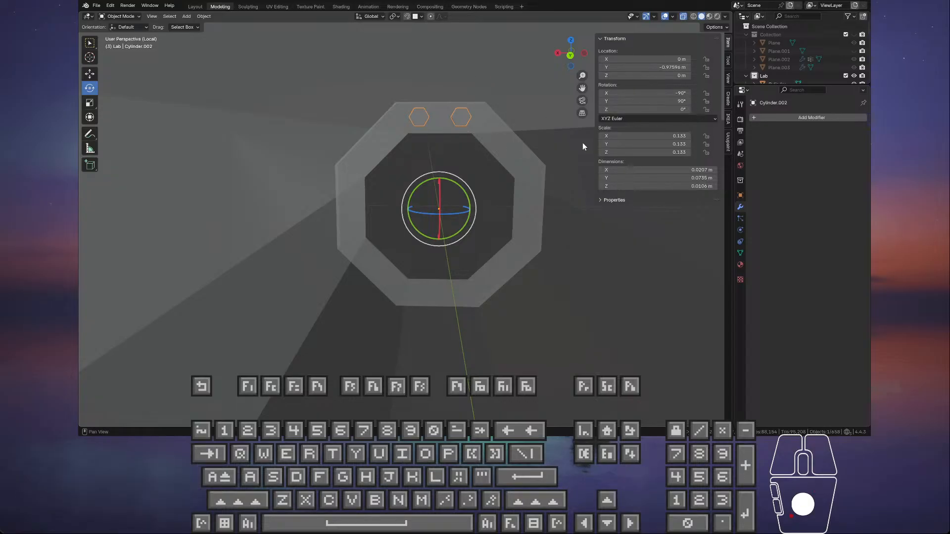
left_click(788, 120)
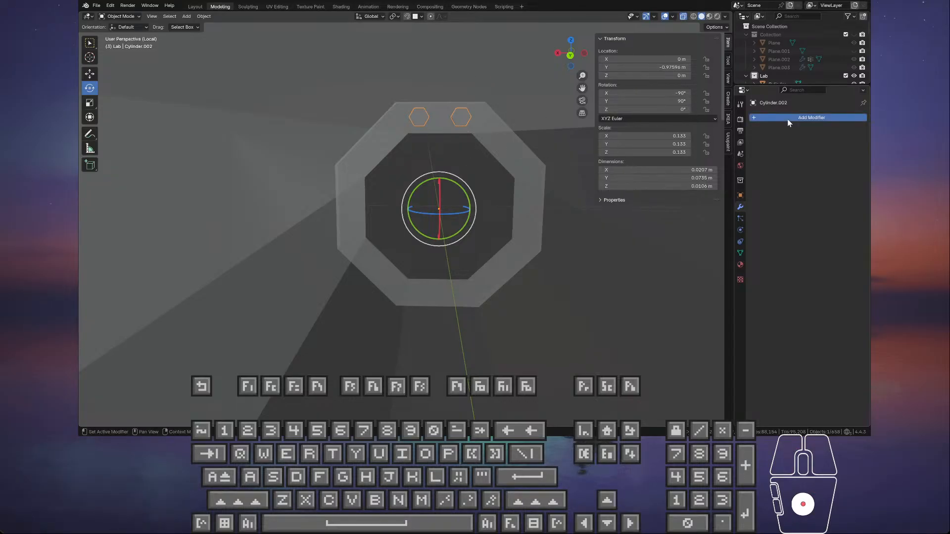
mouse_move(758, 120)
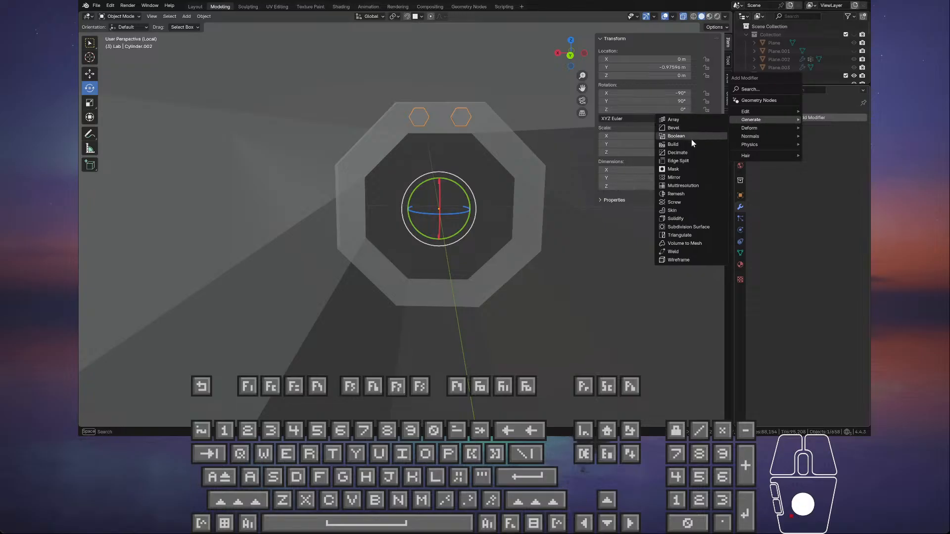
left_click(678, 177)
middle_click_drag(525, 223, 540, 225)
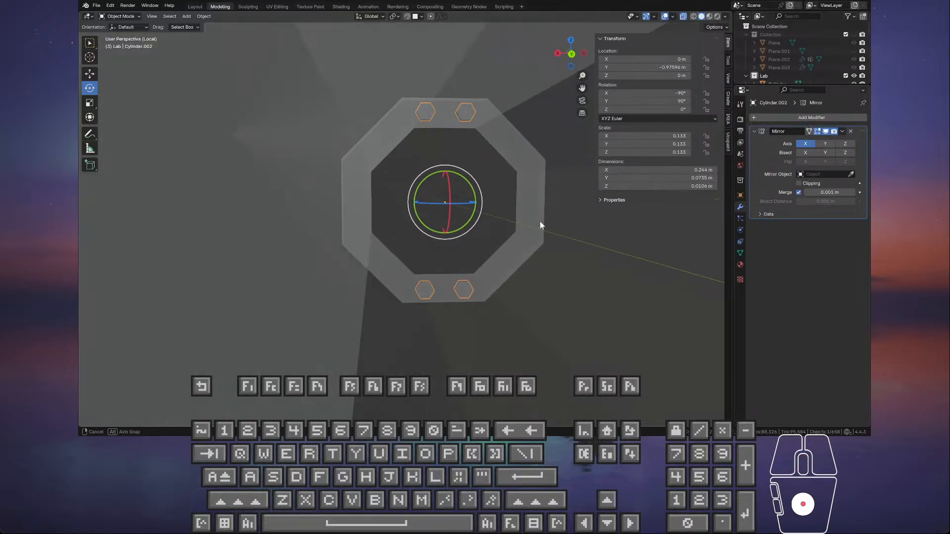
key("KP_1")
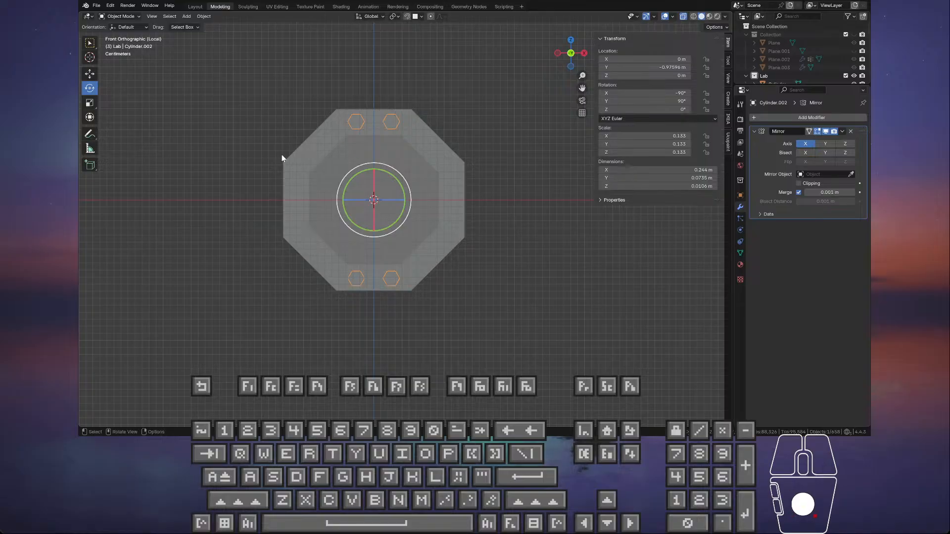
left_click(843, 131)
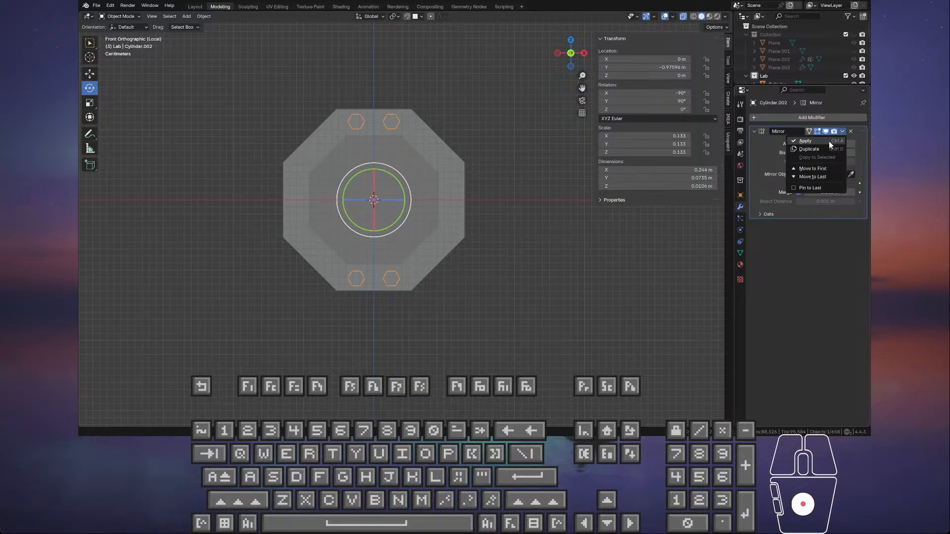
left_click(830, 141)
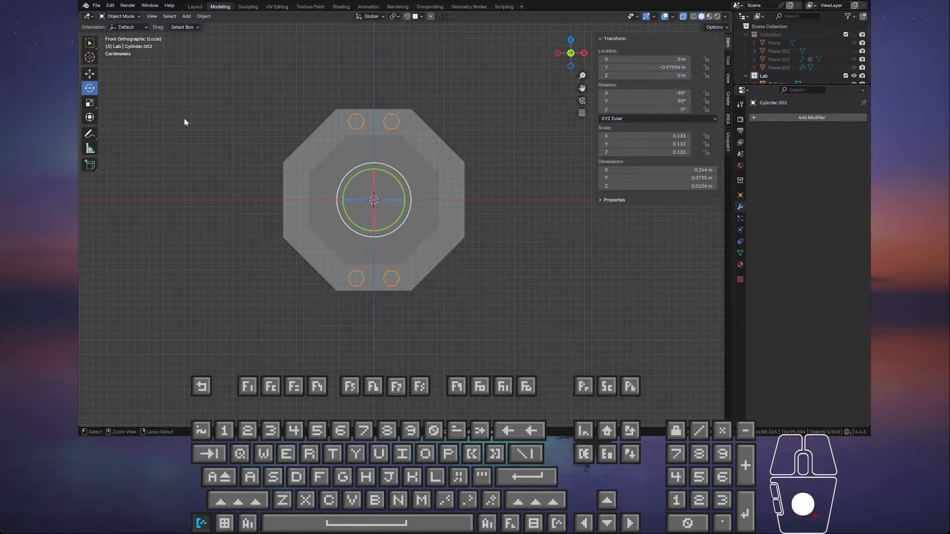
- Paste a copy of the upper and lower bolt pairs and rotate it 90° about Y onto the flange's vertical sides
key("ctrl+v")
left_click_drag(408, 185, 420, 282)
middle_click_drag(420, 283, 546, 270)
key("KP_1")
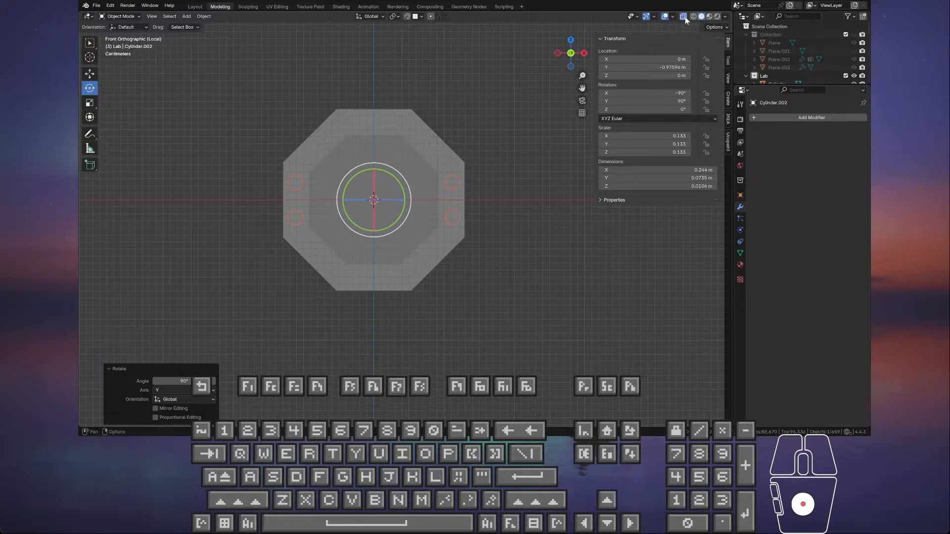
left_click(492, 147)
middle_click_drag(497, 146, 335, 161)
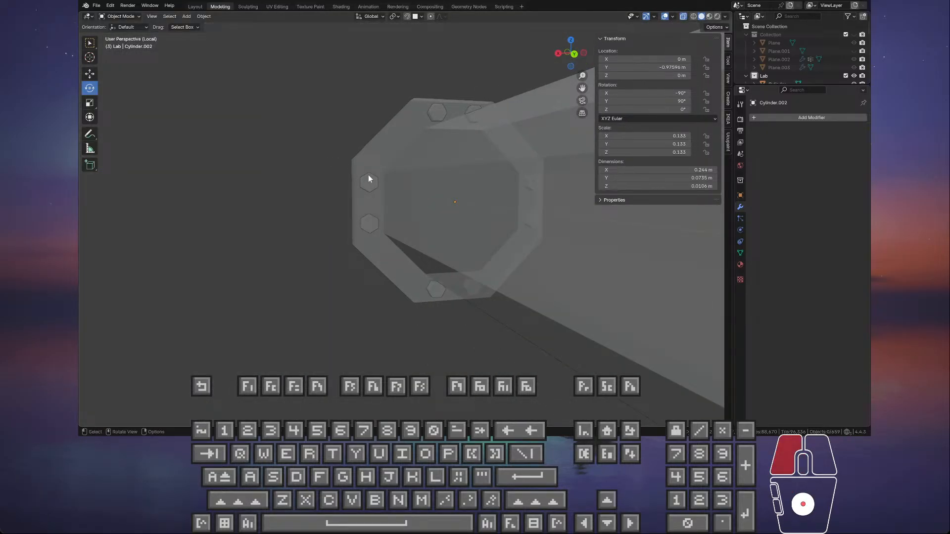
- Paste a copy of the side bolt pairs and rotate it -45° about Y onto two opposite diagonal flange sides
left_click(394, 182)
key("ctrl+v")
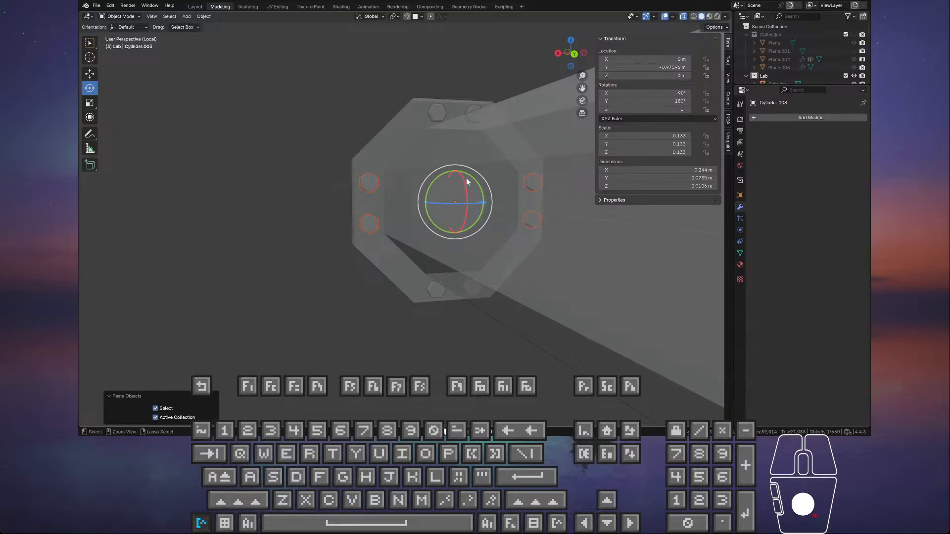
left_click_drag(482, 195, 500, 203)
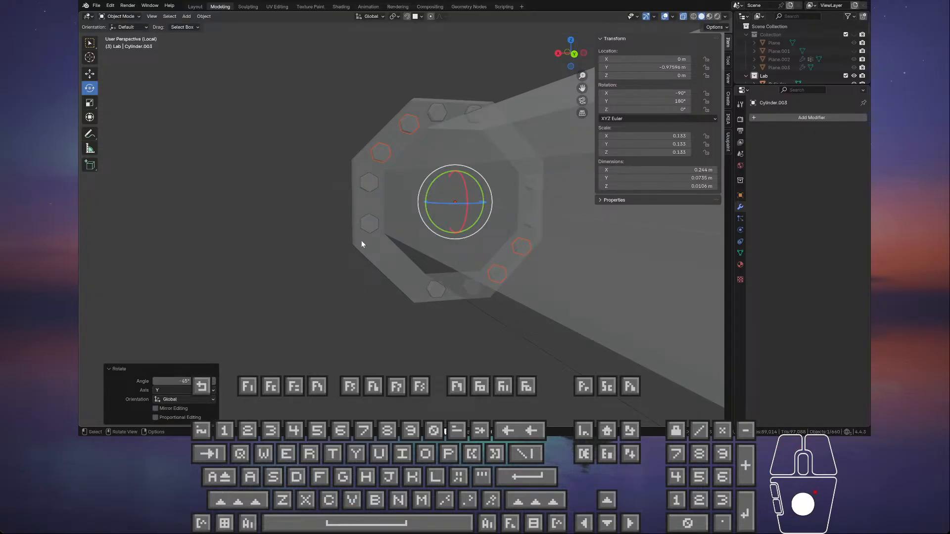
mouse_move(363, 244)
middle_mouse_down()
mouse_move(339, 253)
mouse_move(352, 245)
middle_mouse_up()
- Paste another copy of the upper and lower bolt pairs and rotate it -50° about Y onto the remaining diagonal sides
left_click(433, 113)
left_click(429, 116)
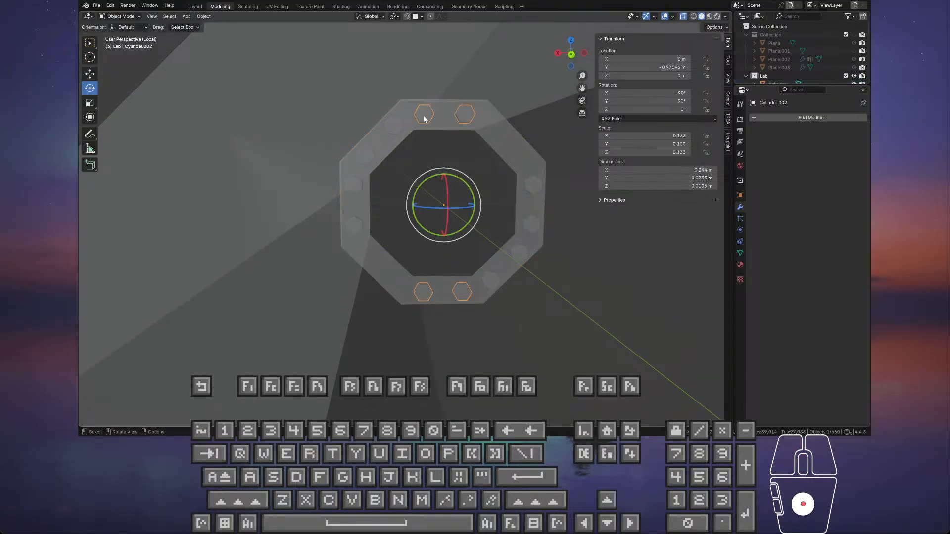
key("ctrl")
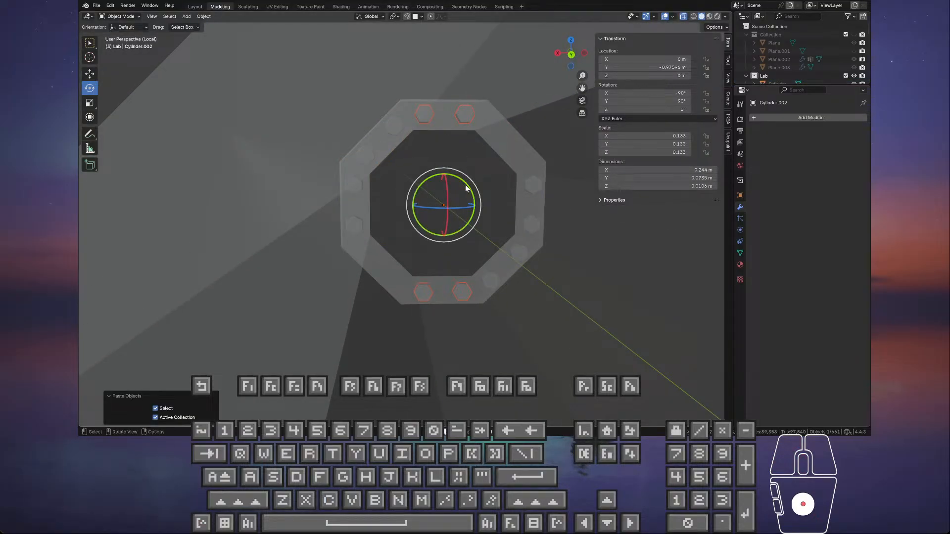
left_click_drag(470, 188, 490, 213)
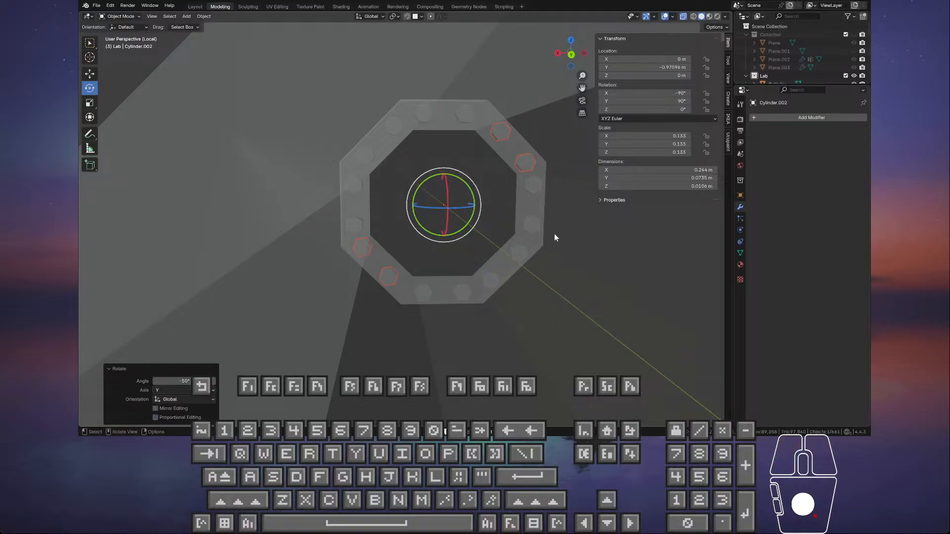
key("Tab")
key("Tab")
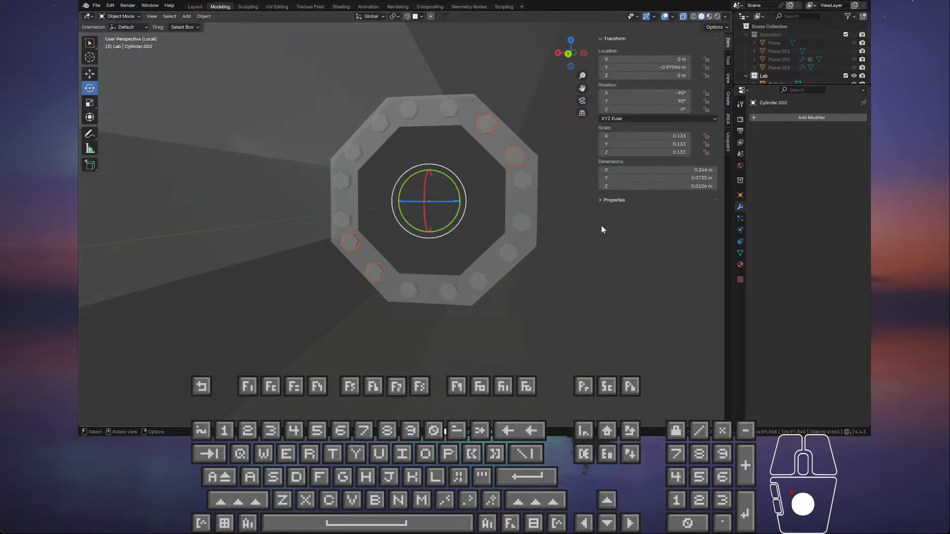
- Examine the bolt spacing around the flange from several angles, with X-ray off and on
middle_click_drag(602, 226, 364, 136)
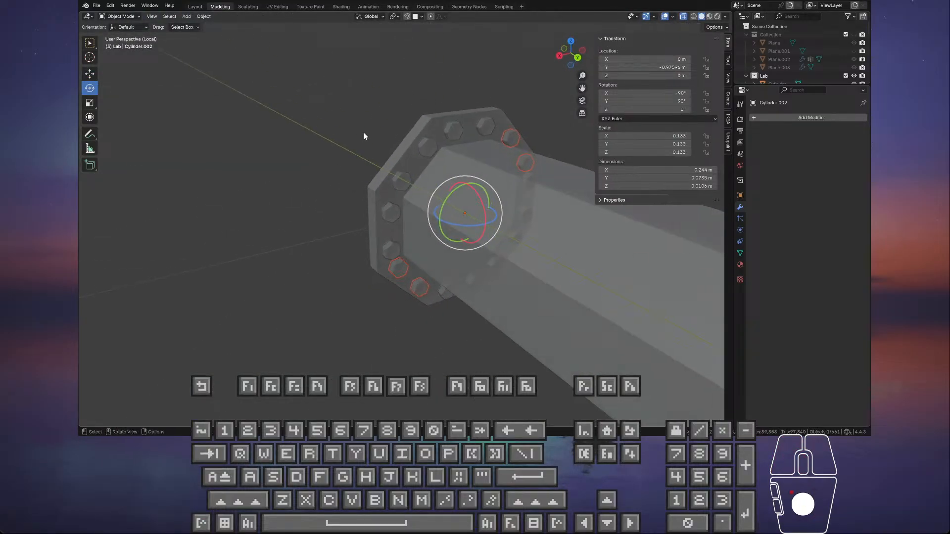
key("alt+z")
middle_click_drag(525, 82, 646, 84)
left_click(683, 17)
middle_click_drag(515, 95, 312, 132)
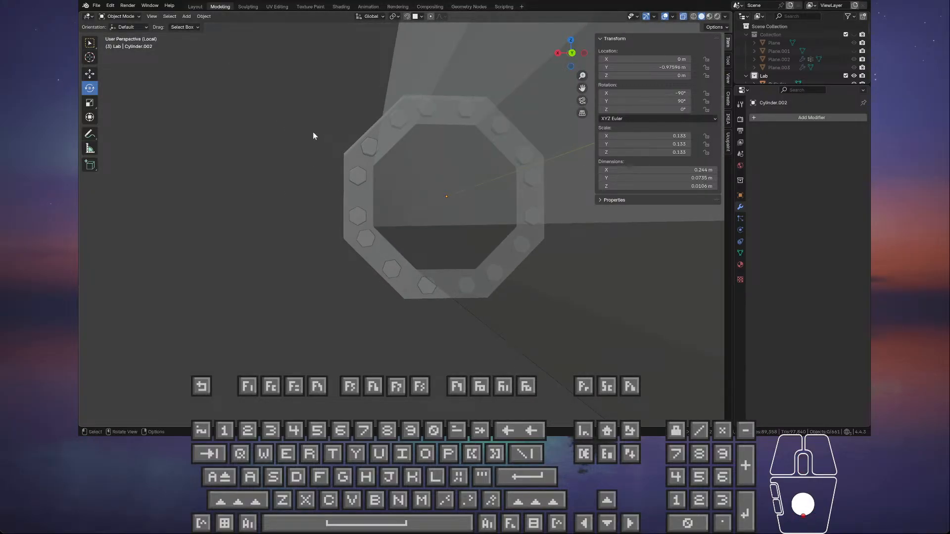
middle_click_drag(397, 190, 415, 174)
scroll(426, 158, "up", 4)
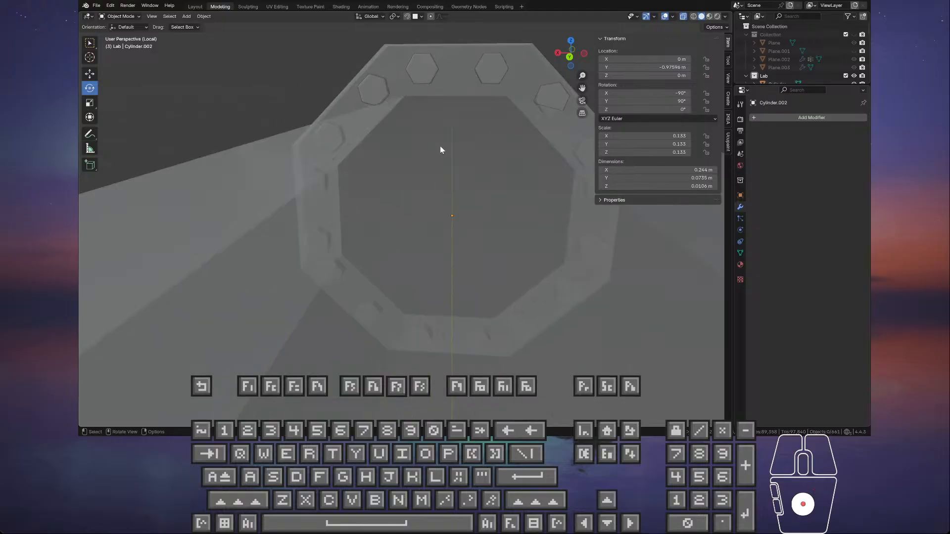
middle_click_drag(440, 146, 456, 138)
left_click(431, 66)
scroll(439, 147, "down", 2)
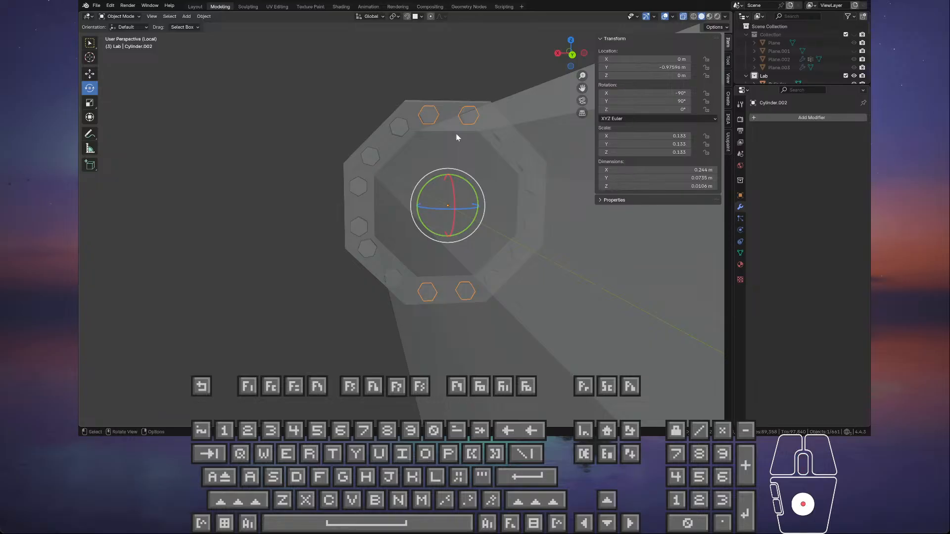
- Undo the pasted bolt copies, their rotations and the mirror, back to the single upper bolt pair
key("ctrl+z")
key("ctrl+z")
key("ctrl+z")
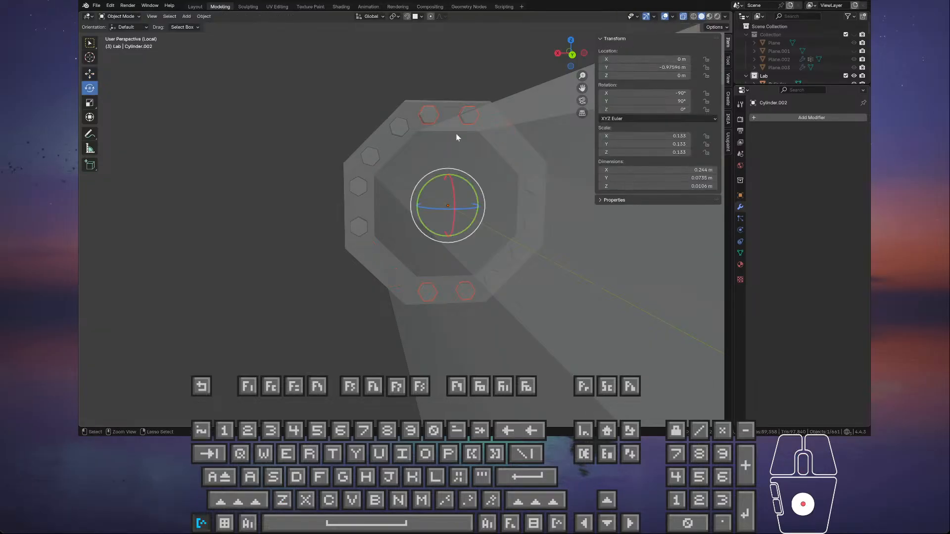
key("ctrl+z")
key("ctrl+z")
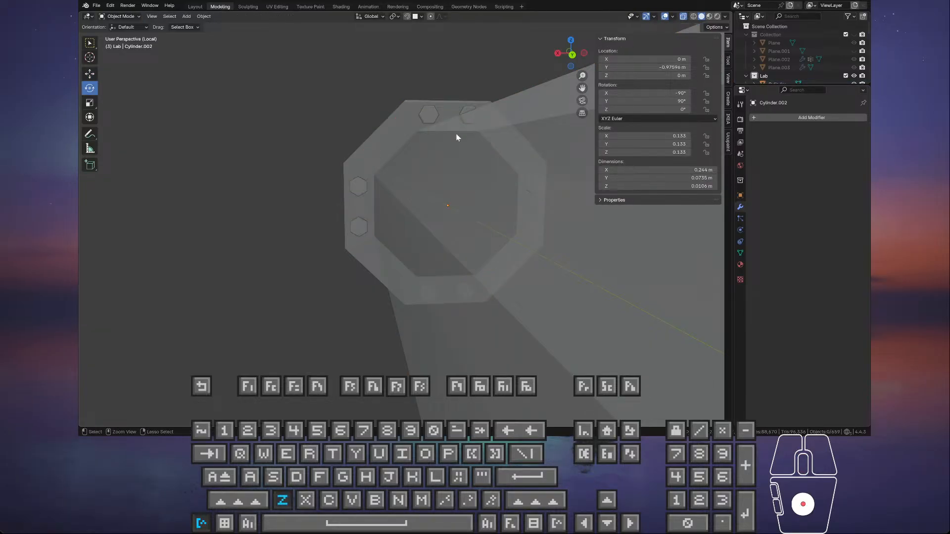
key("ctrl+z")
key("ctrl+z")
key("ctrl+z")
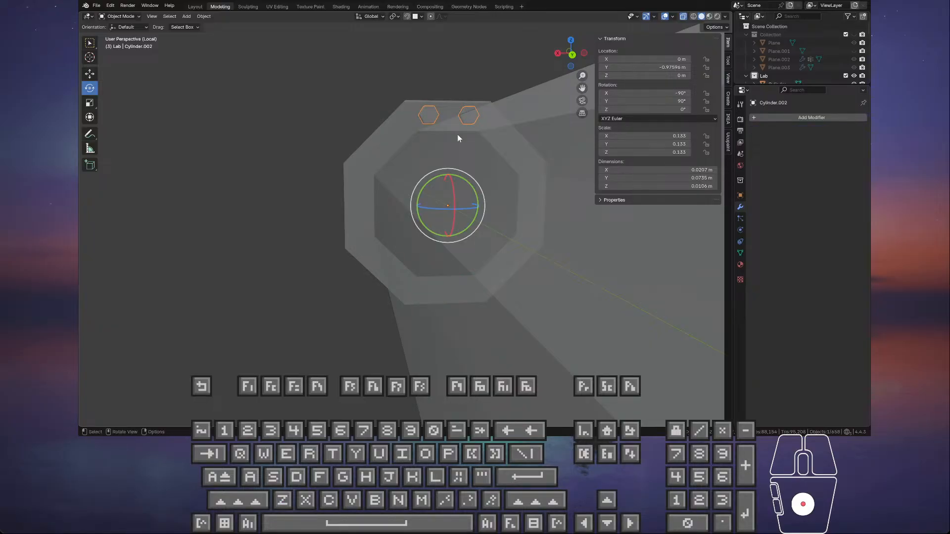
- Delete the faces of the right-hand bolt of the upper pair in Edit Mode, keeping only the left bolt
scroll(404, 178, "up", 5)
scroll(381, 187, "up", 5)
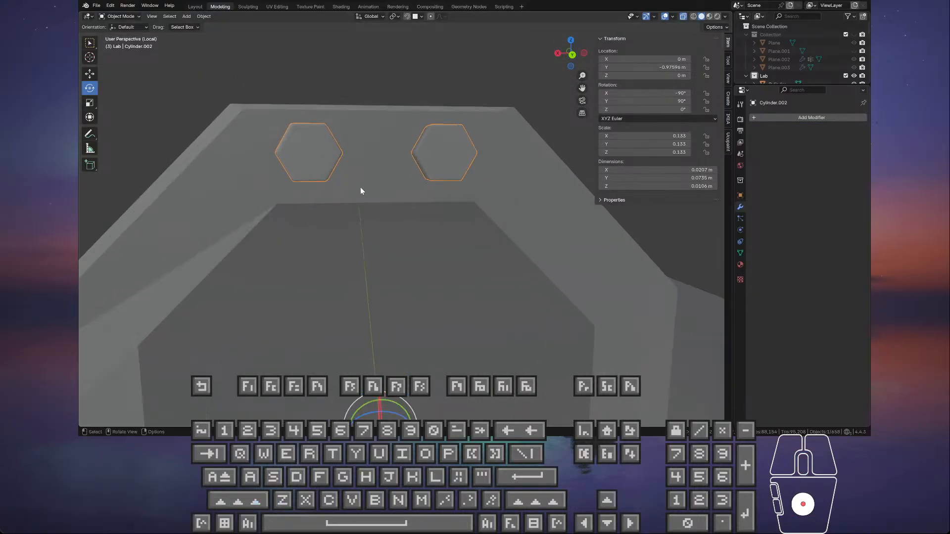
left_click(301, 133)
left_click(303, 139)
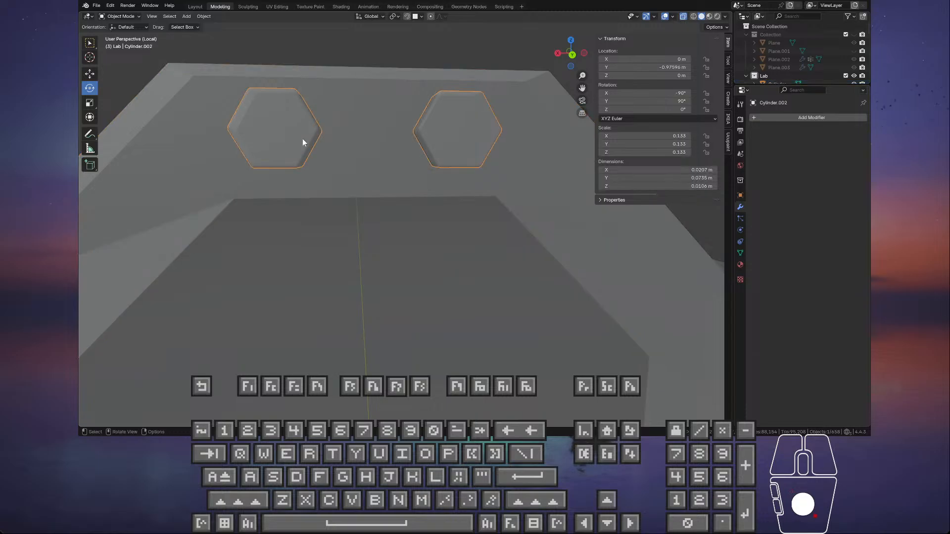
scroll(312, 145, "down", 5)
key("Tab")
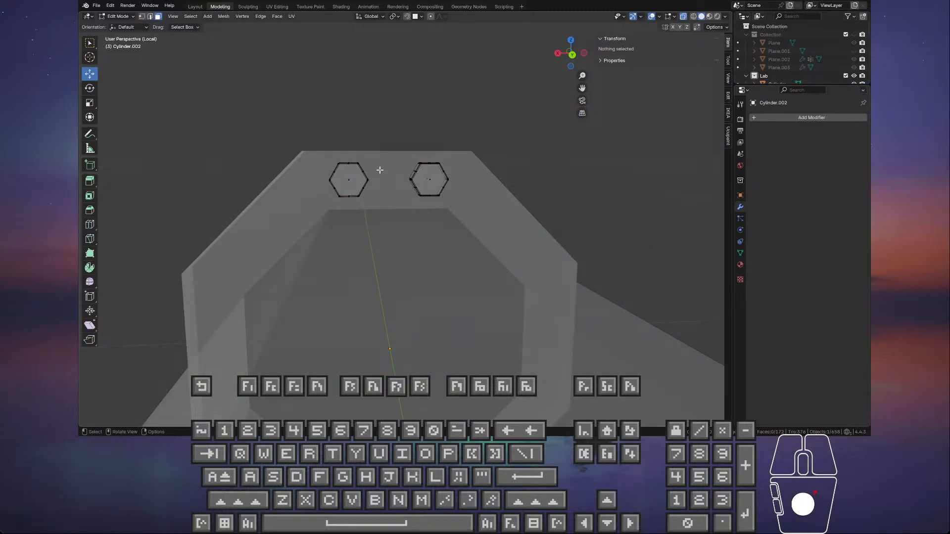
left_click_drag(395, 149, 492, 241)
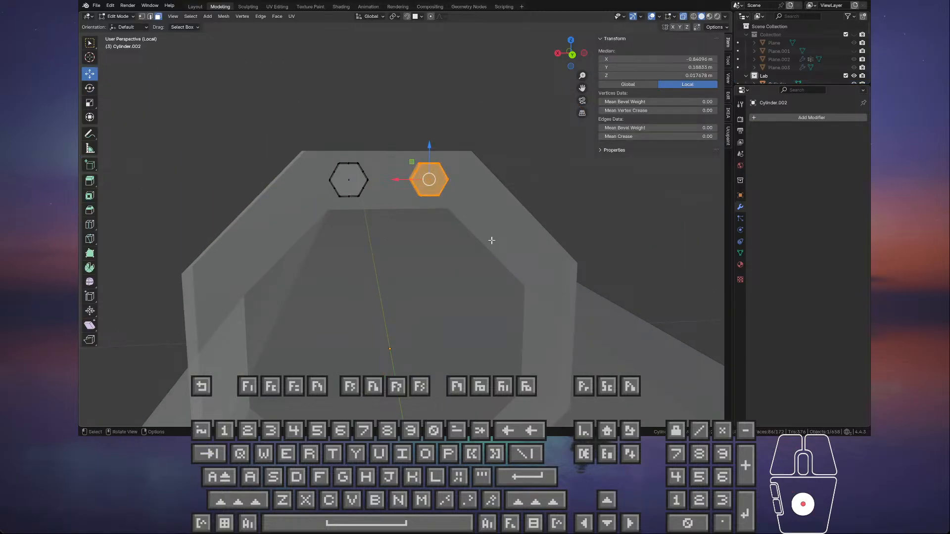
key("x")
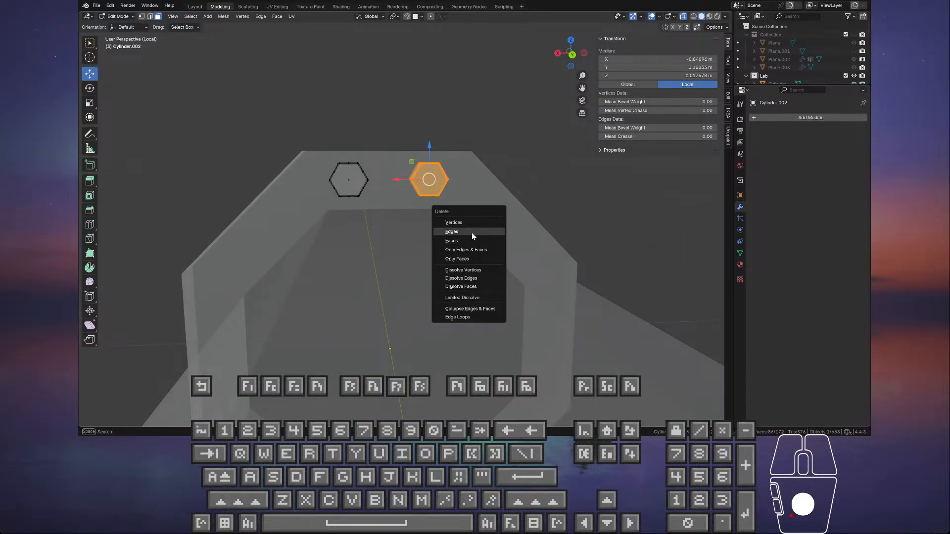
left_click(464, 240)
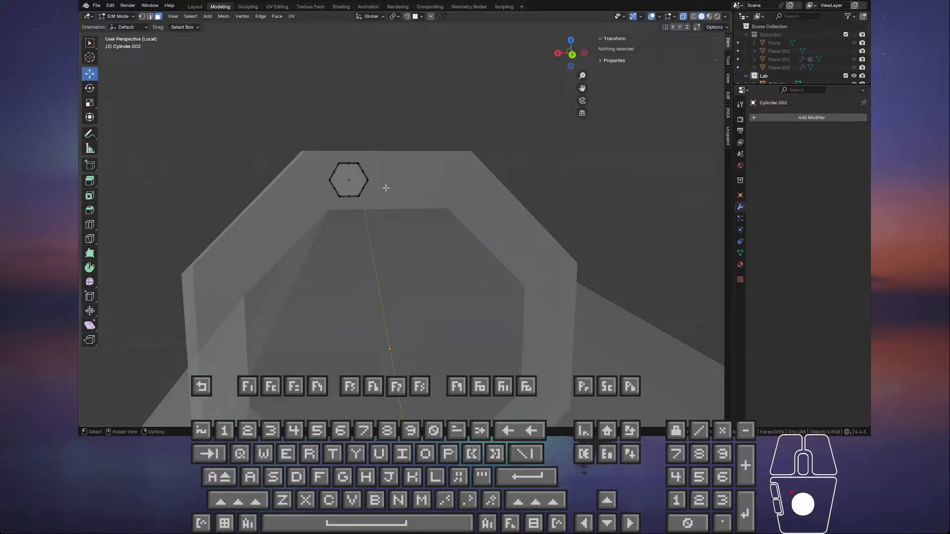
- Select the remaining upper bolt's mesh and move it along X about 0.0048 m toward the flange's centre line
left_click(349, 180)
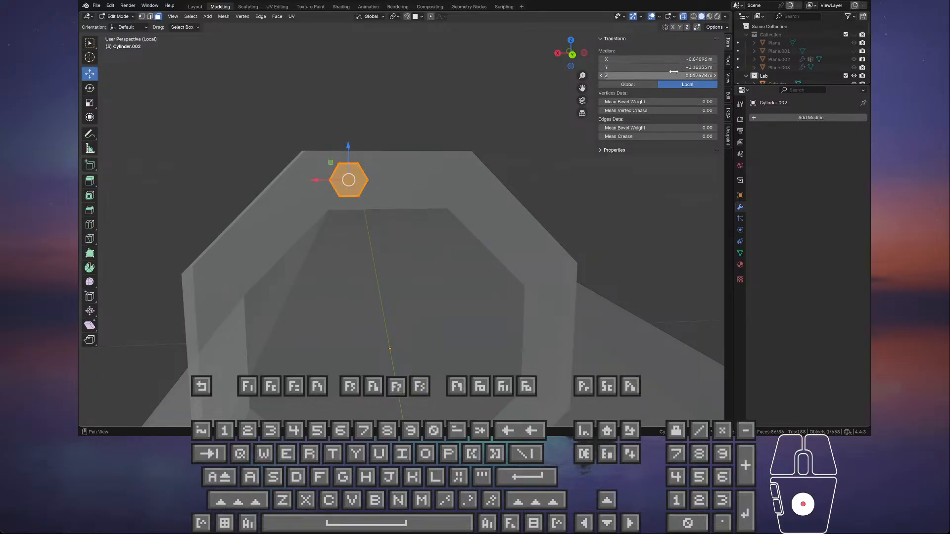
mouse_move(658, 67)
left_mouse_down()
mouse_move(705, 67)
mouse_move(647, 69)
mouse_move(667, 68)
left_mouse_up()
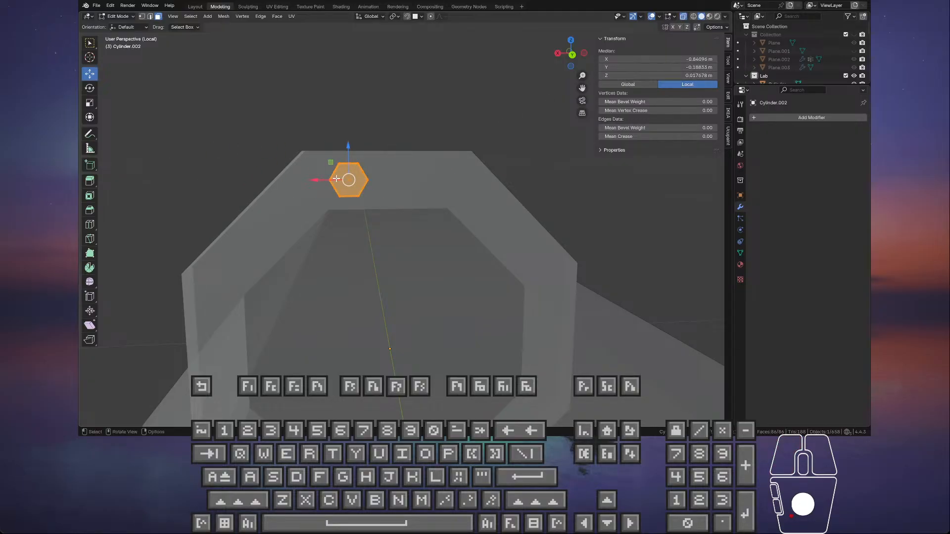
left_click_drag(322, 183, 332, 188)
scroll(329, 194, "up", 3)
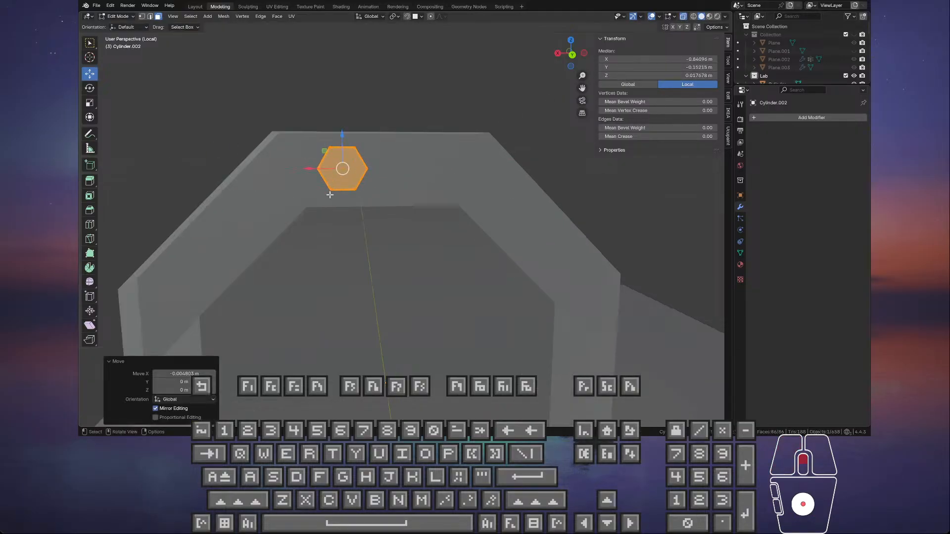
- Scale the bolt uniformly by 0.678 and move it about 0.0014 m along X away from the flange's centre line
middle_click_drag(336, 188, 460, 171, "shift")
scroll(388, 171, "down", 5)
scroll(436, 133, "up", 5)
middle_click_drag(428, 119, 381, 193, "shift")
key("s")
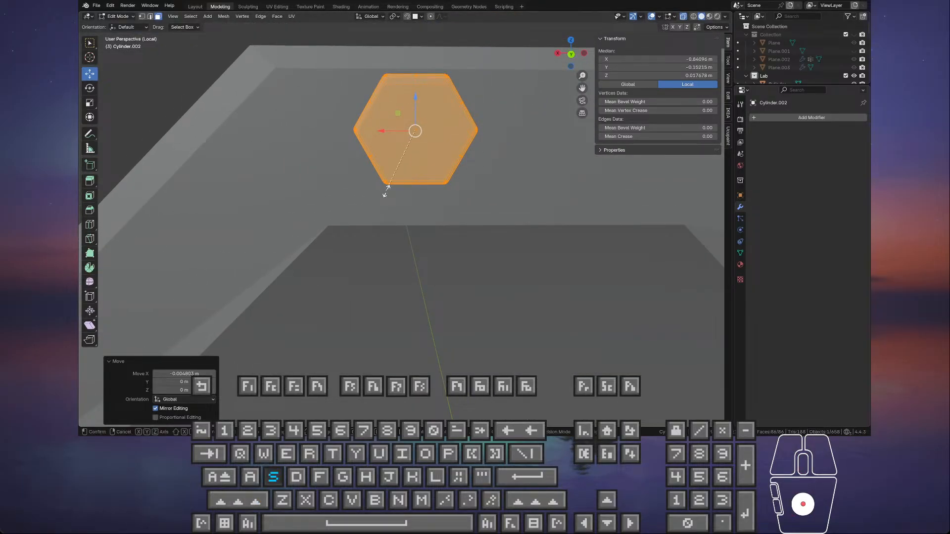
left_click(399, 161)
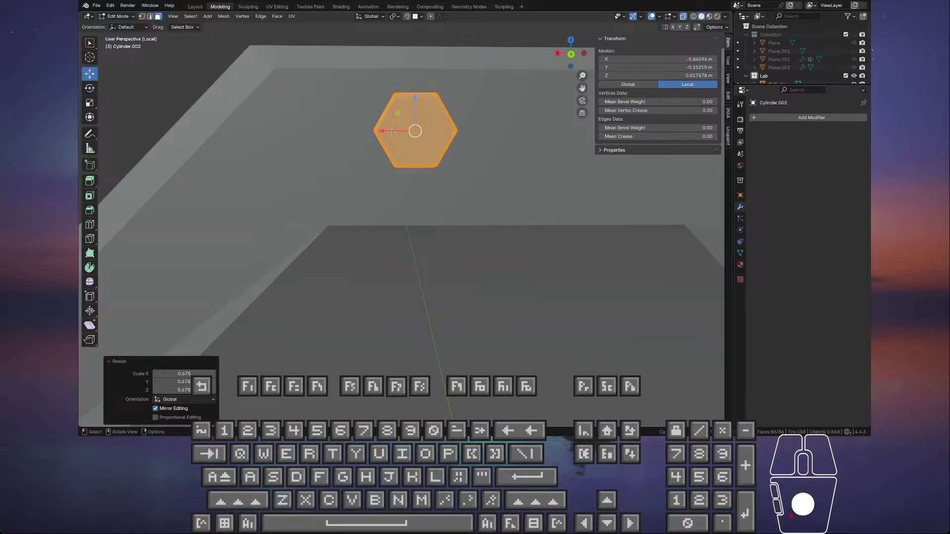
left_click_drag(392, 131, 385, 133)
- Scale the bolt up uniformly by 1.676 in front view to fill more of the flange's rim width
middle_click_drag(444, 229, 411, 310)
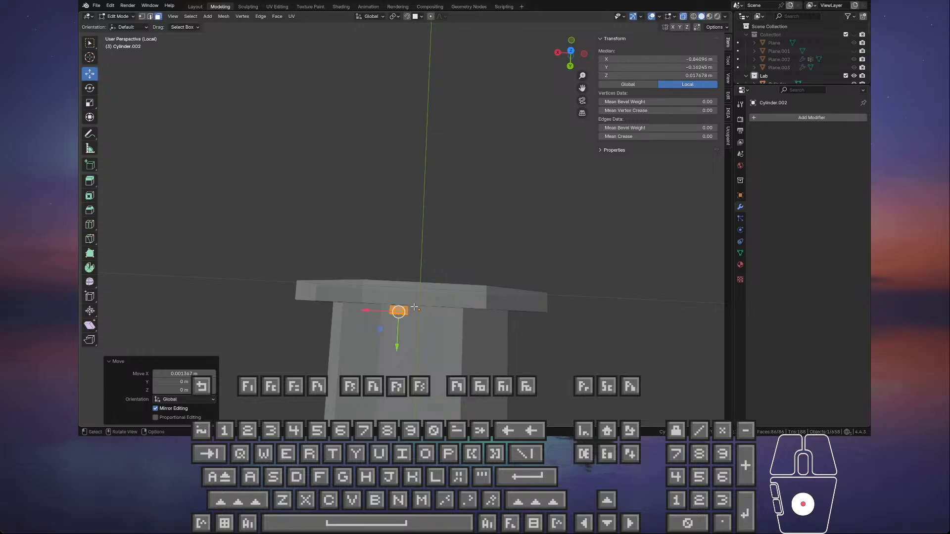
key("KP_1")
scroll(476, 233, "up", 3)
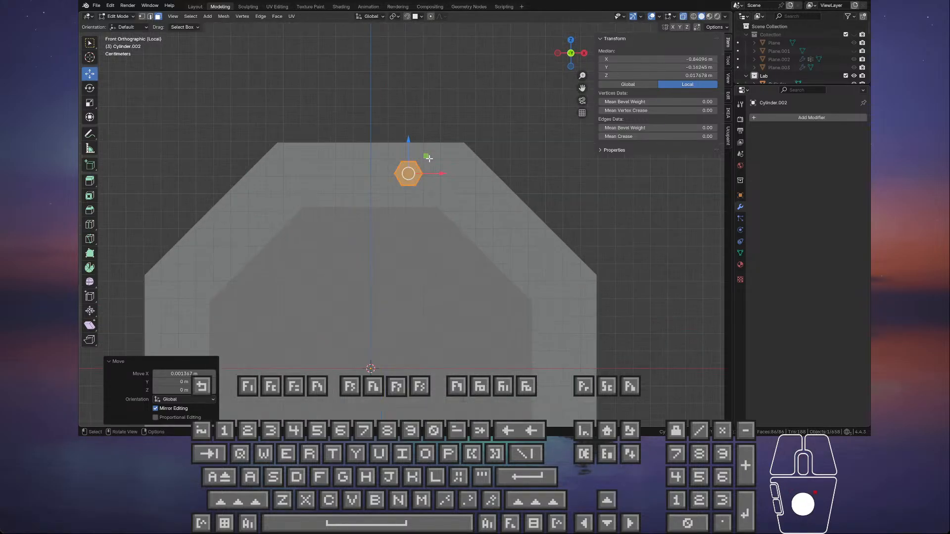
scroll(409, 179, "up", 2)
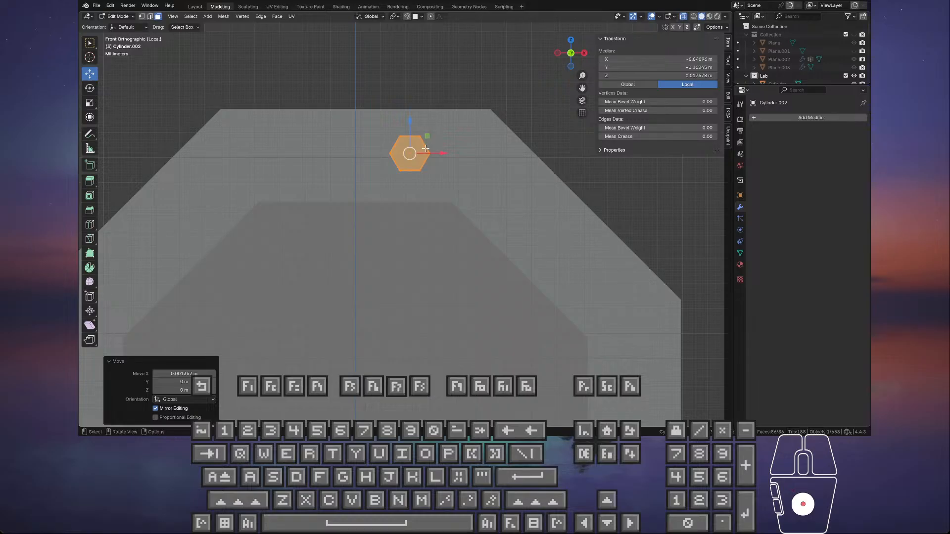
key("s")
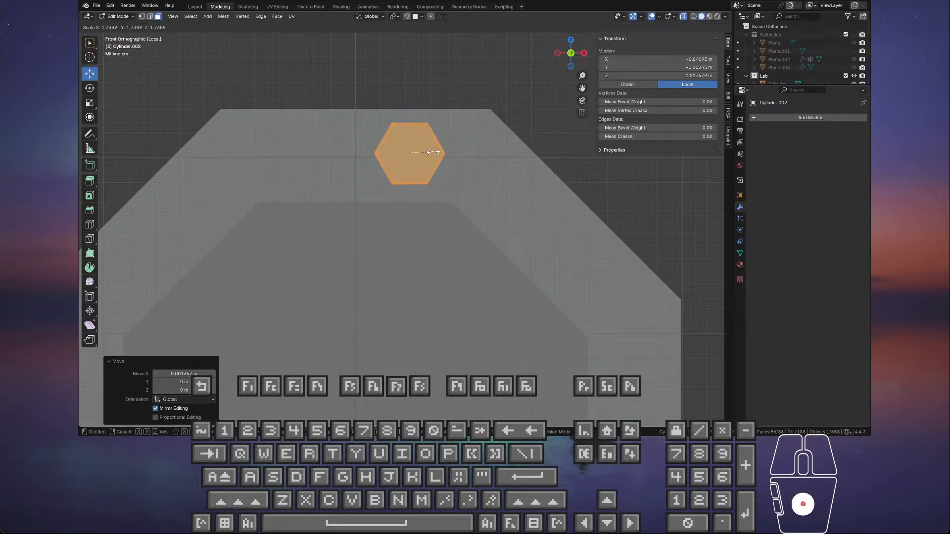
left_click(433, 153)
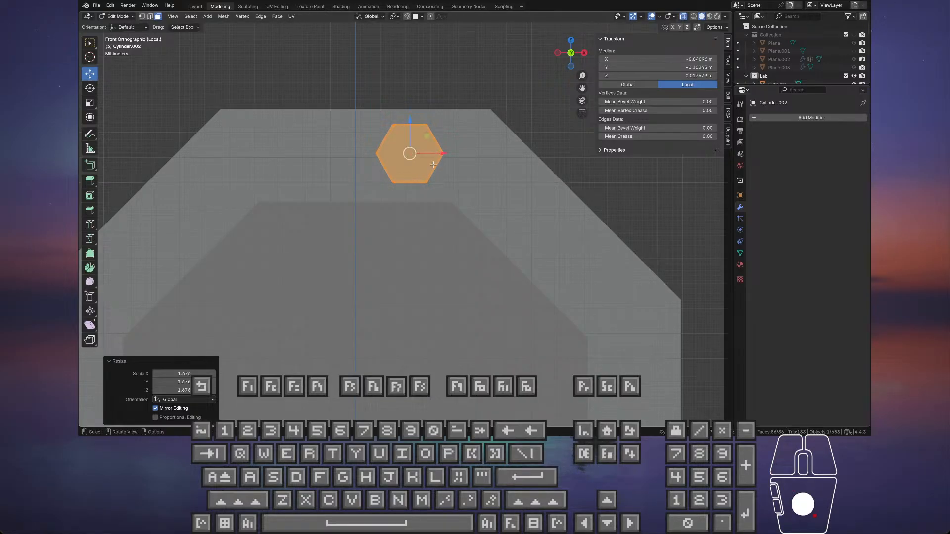
- Move the enlarged bolt about 0.0024 m along X toward the flange's centre line and return to Object Mode
left_click_drag(442, 157, 439, 156)
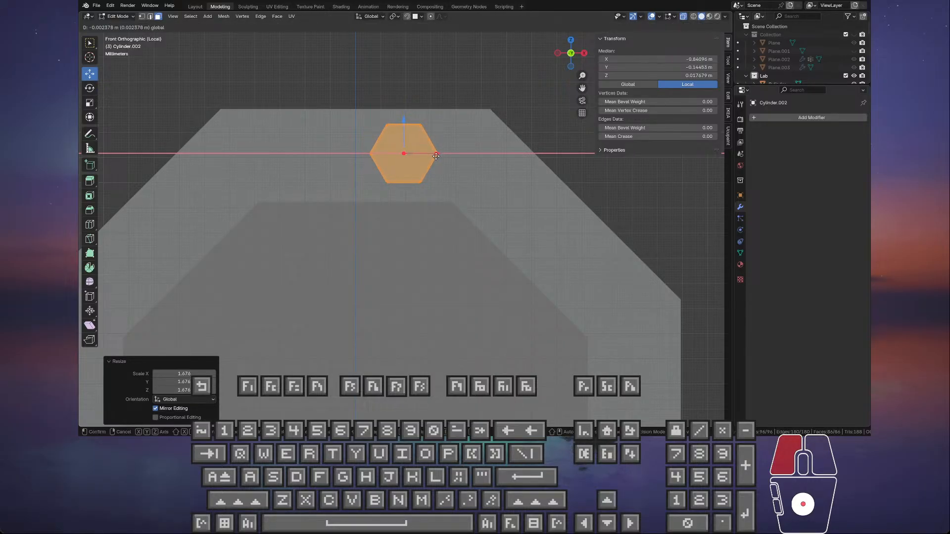
left_click_drag(436, 156, 438, 157)
middle_click_drag(480, 174, 484, 210)
key("Tab")
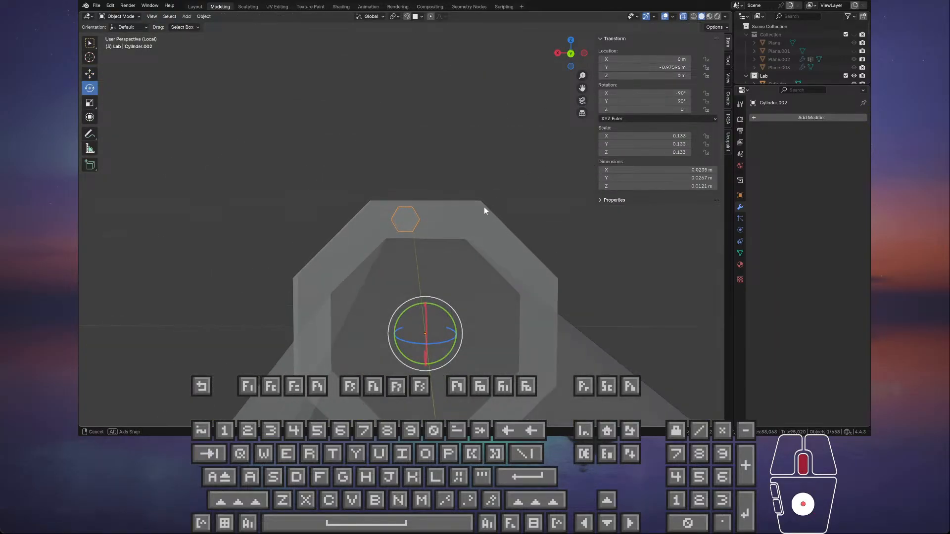
- Add a Mirror modifier on the X and Y axes to the bolt object and apply it
left_click(771, 119)
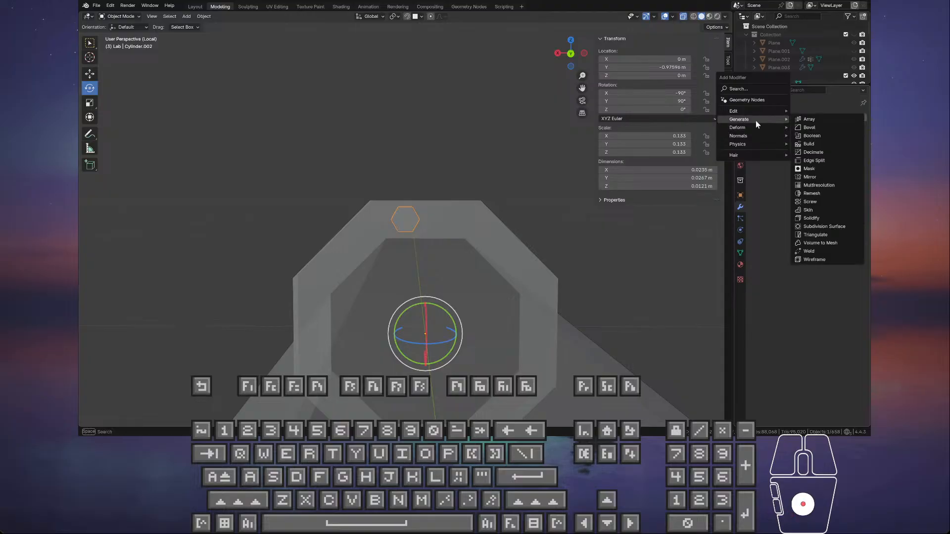
mouse_move(750, 119)
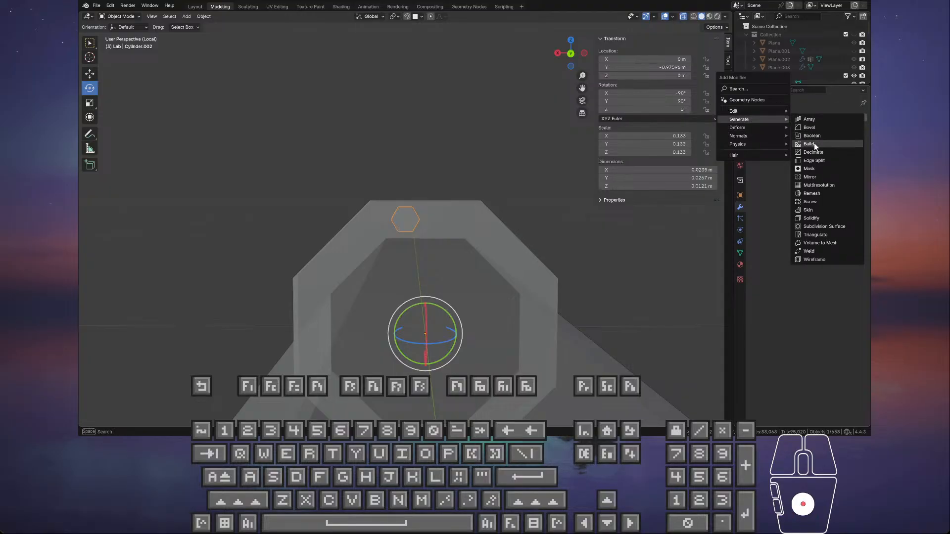
left_click(817, 176)
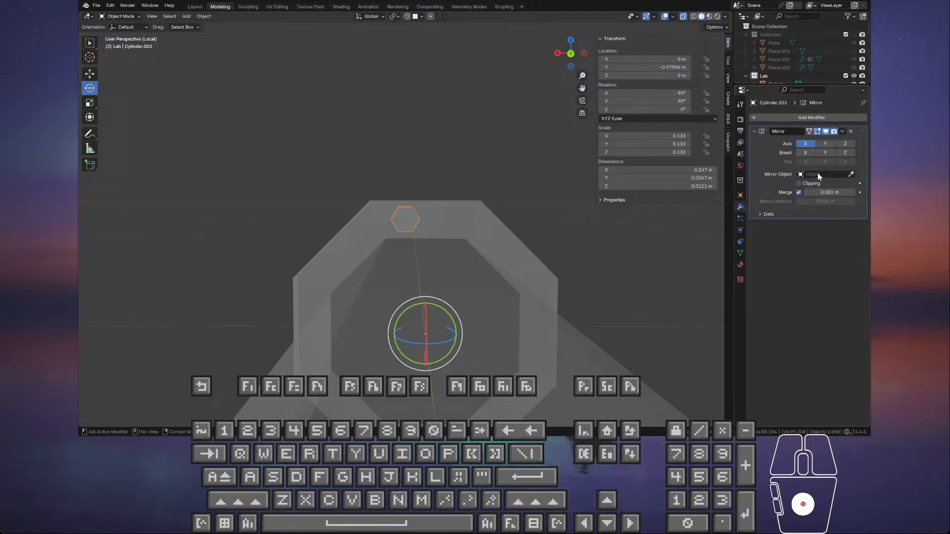
left_click(824, 144)
mouse_move(489, 189)
middle_mouse_down()
mouse_move(474, 188)
mouse_move(485, 189)
middle_mouse_up()
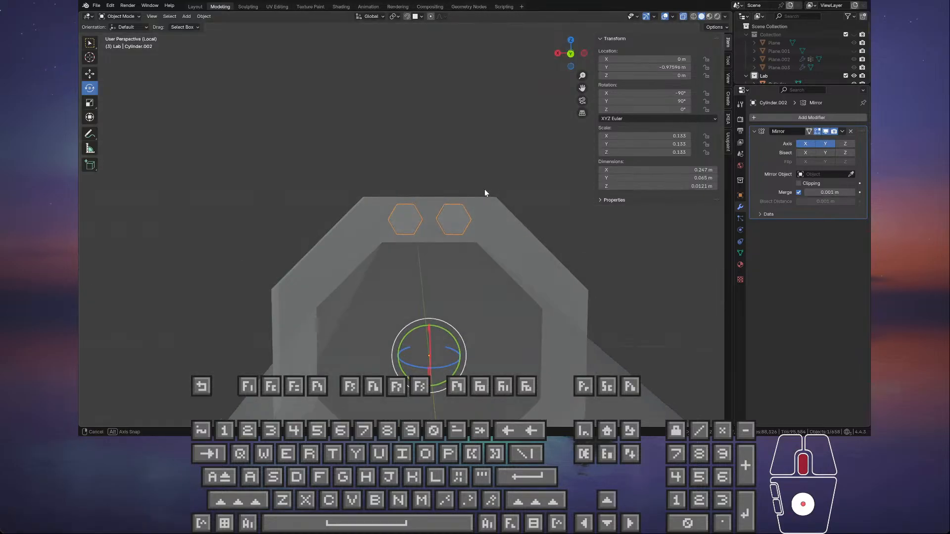
left_click(844, 132)
left_click(816, 144)
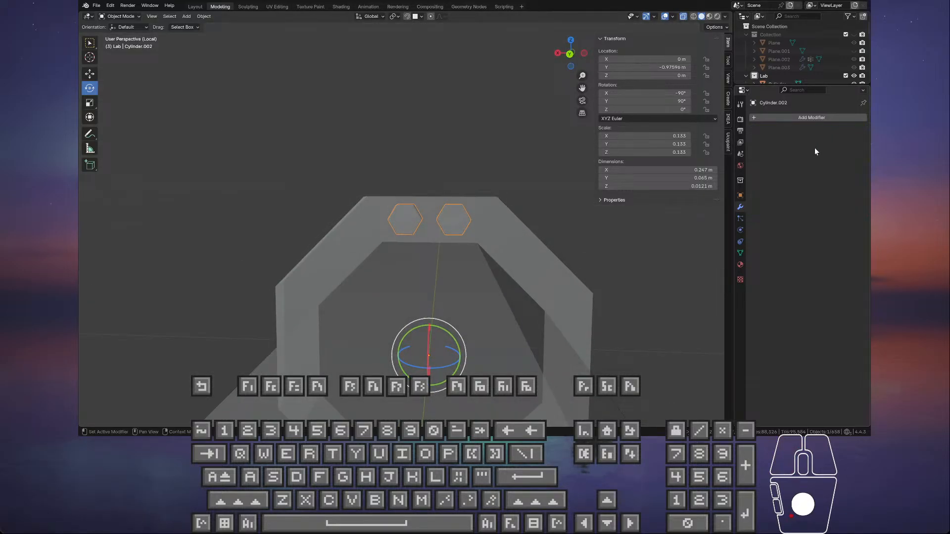
- Add a second Mirror modifier on the X axis to the bolt object and apply it
left_click(794, 119)
mouse_move(771, 128)
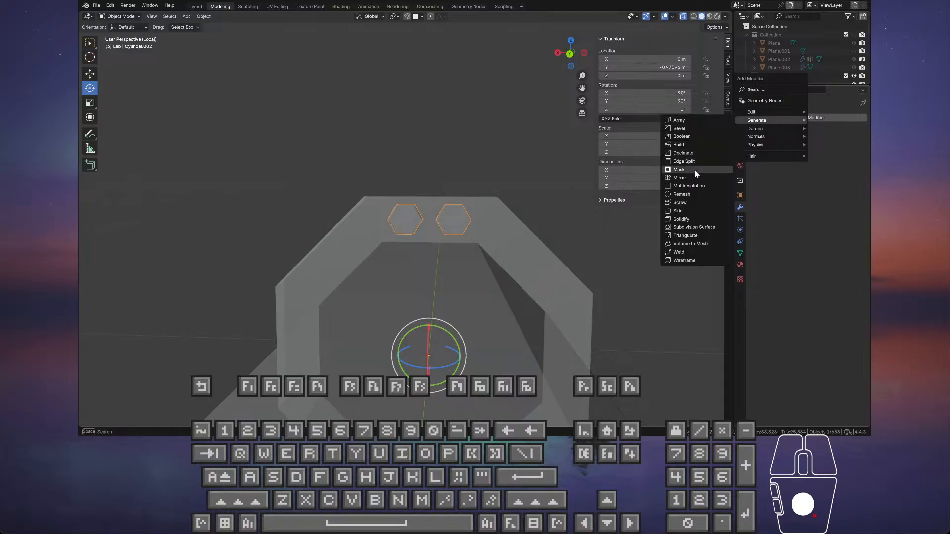
left_click(697, 179)
middle_click_drag(577, 197, 537, 227)
left_click(842, 131)
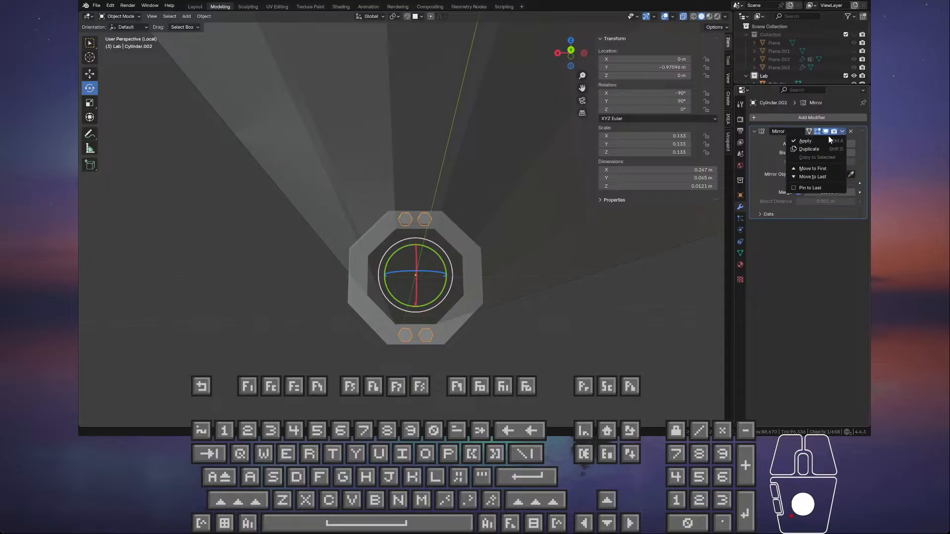
left_click(828, 139)
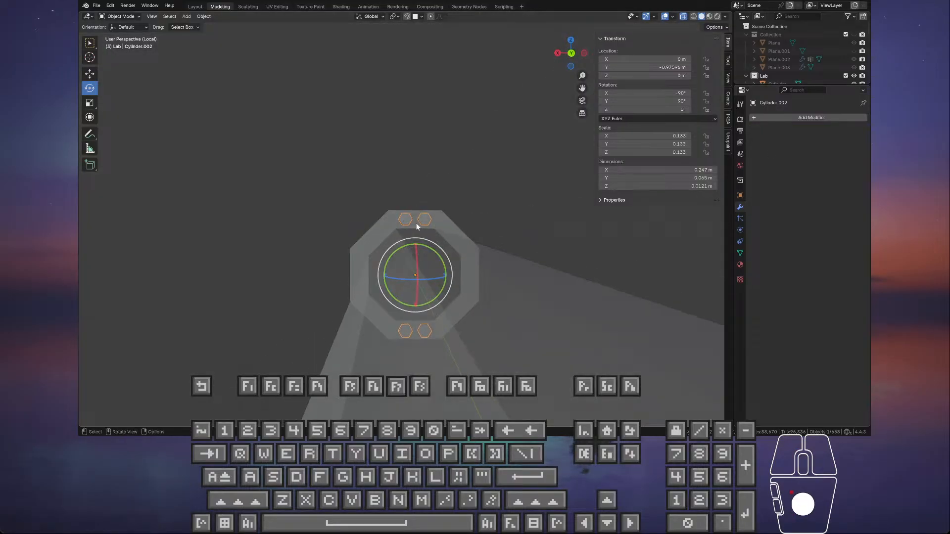
- Paste a copy of the upper and lower bolt pairs and rotate it -90° about Y onto the flange's vertical sides
key("ctrl+c")
key("ctrl+v")
left_click_drag(443, 262, 446, 347, "ctrl")
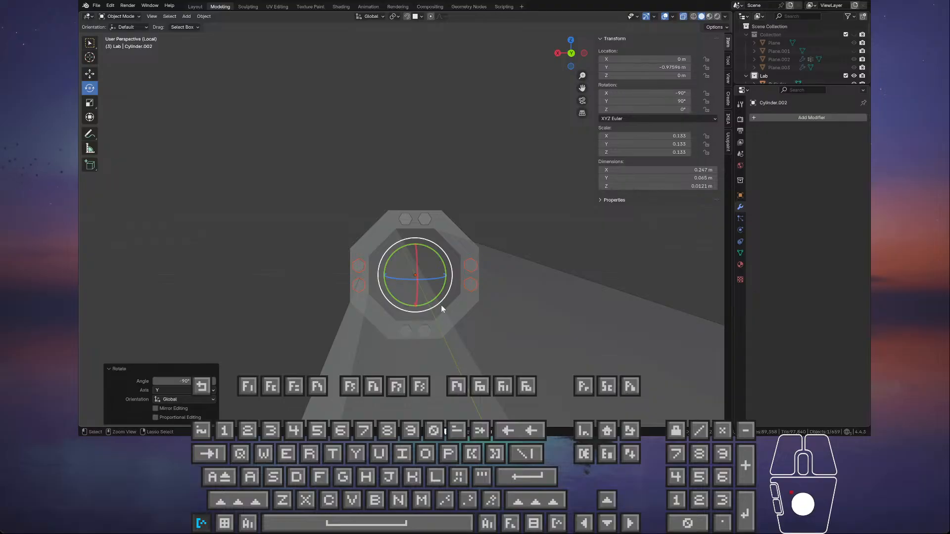
- Paste two more copies of the bolt pairs and rotate them about Y onto the flange's four diagonal sides
key("ctrl+c")
key("ctrl+v")
left_click_drag(435, 260, 435, 316, "ctrl")
key("ctrl+c")
key("ctrl+v")
left_click(483, 231)
key("Tab")
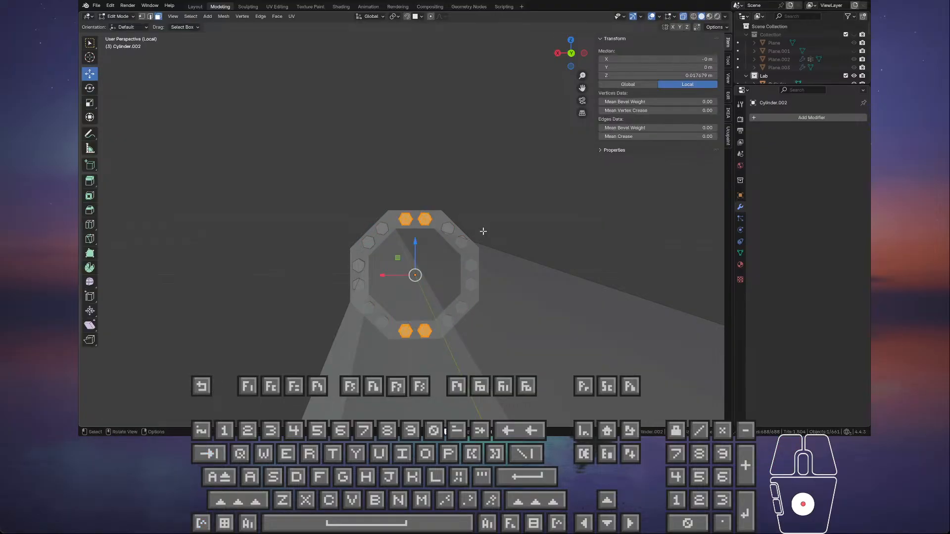
key("Tab")
- Turn off X-ray and examine the bolts around the flange up close
middle_click_drag(483, 230, 503, 235)
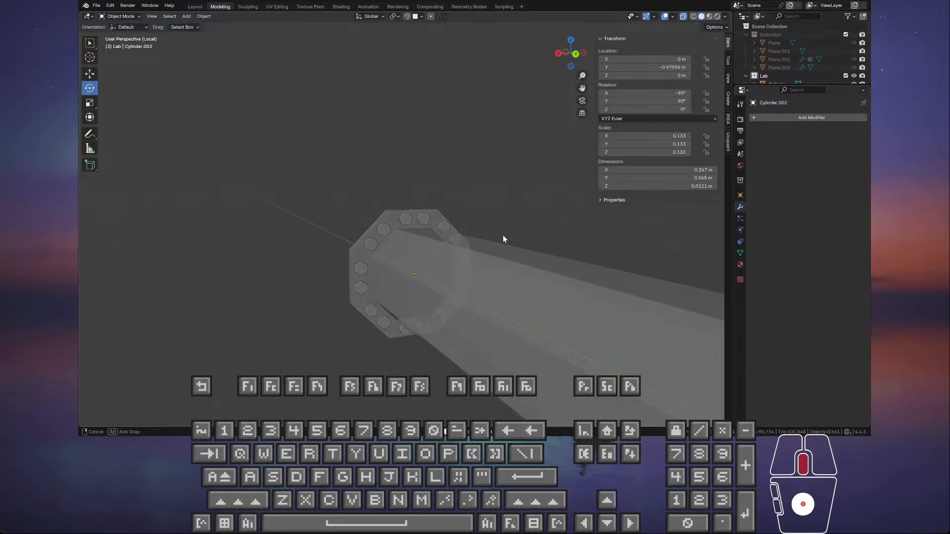
left_click(684, 17)
middle_click_drag(480, 176, 475, 200)
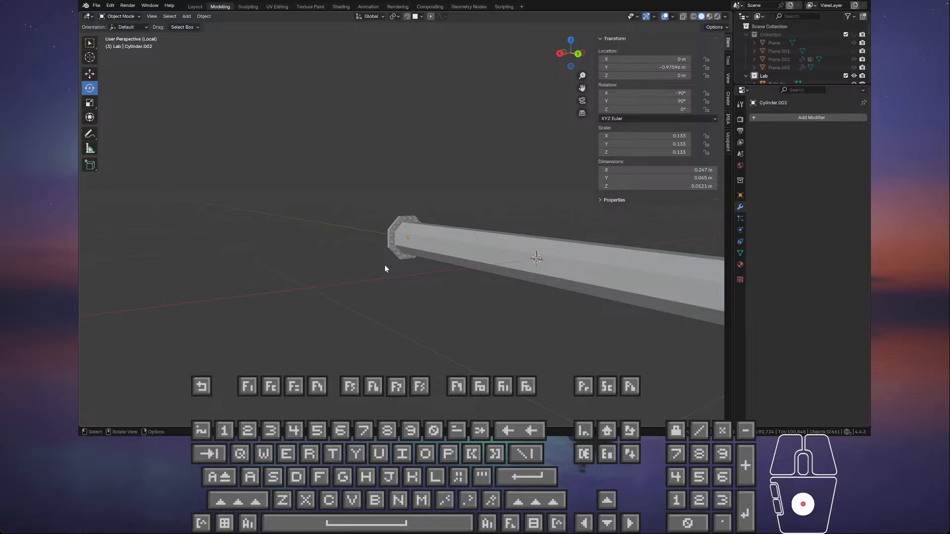
scroll(384, 265, "up", 6)
middle_click_drag(395, 257, 405, 227)
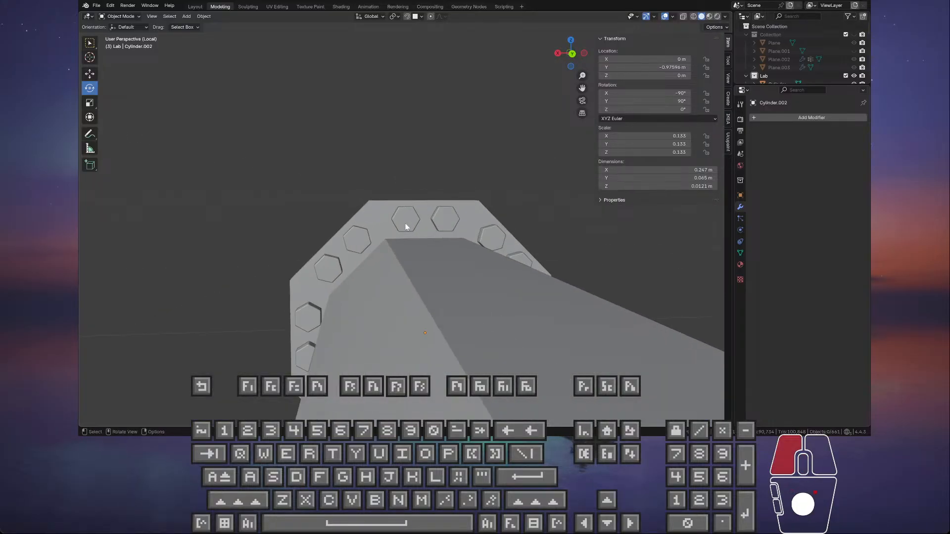
- Select all four bolt objects around the flange and copy them
left_click(405, 226)
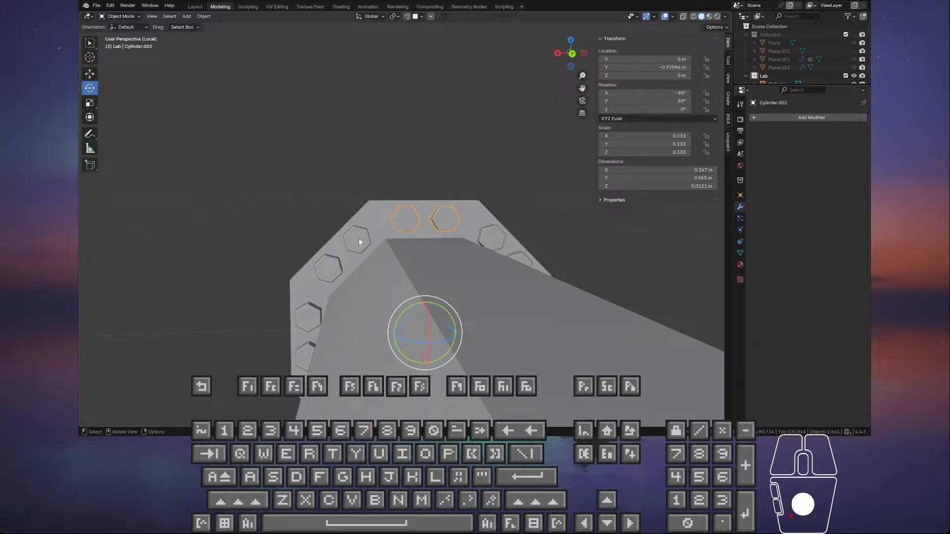
left_click(358, 239, "shift")
left_click(320, 314, "shift")
middle_click_drag(325, 315, 376, 334)
left_click(366, 308, "shift")
right_click(388, 256)
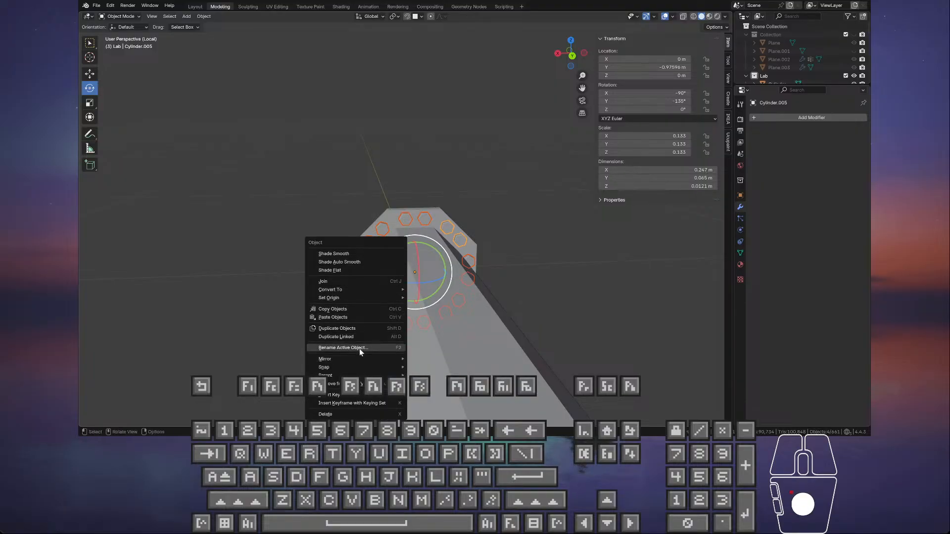
left_click(362, 307)
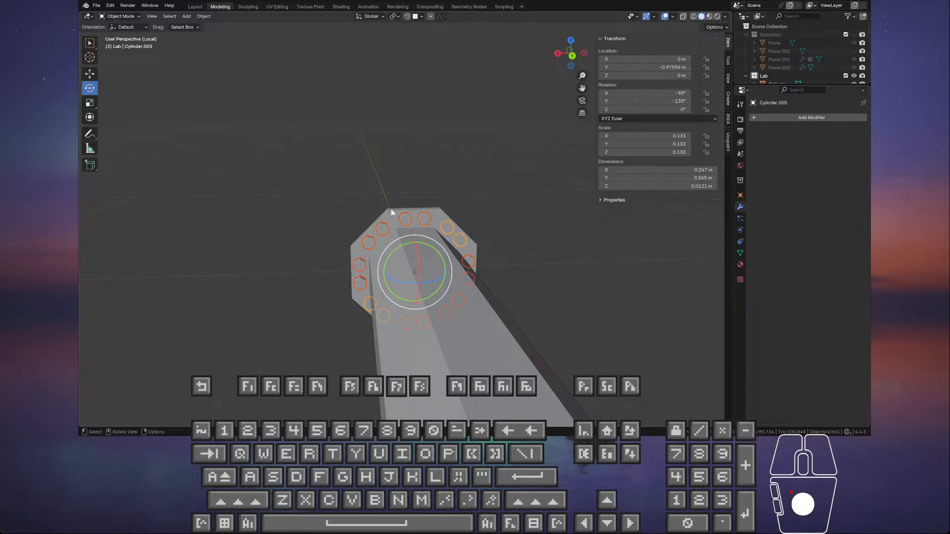
- Try resizing the four selected bolt objects with the orientation set to Normal, and undo the attempt
key("s")
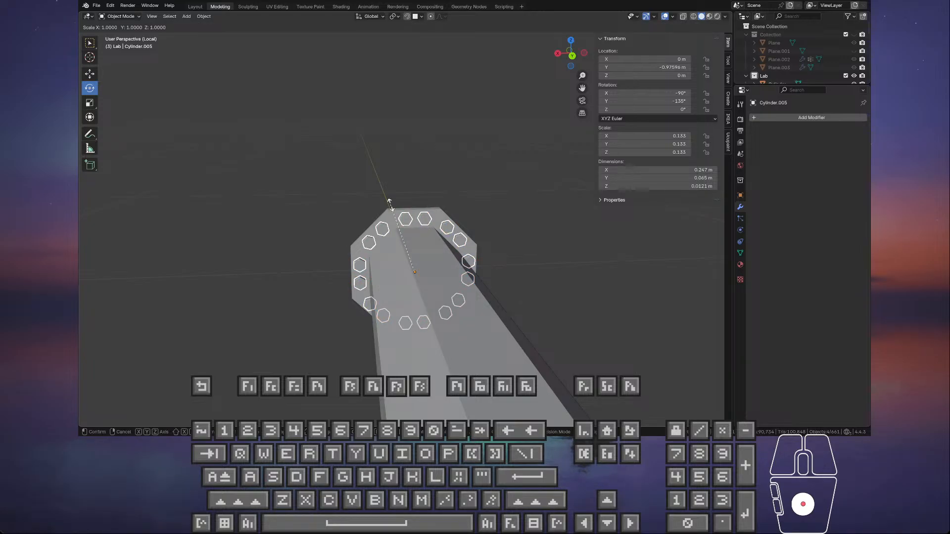
right_click(391, 204)
key("s")
left_click(389, 203)
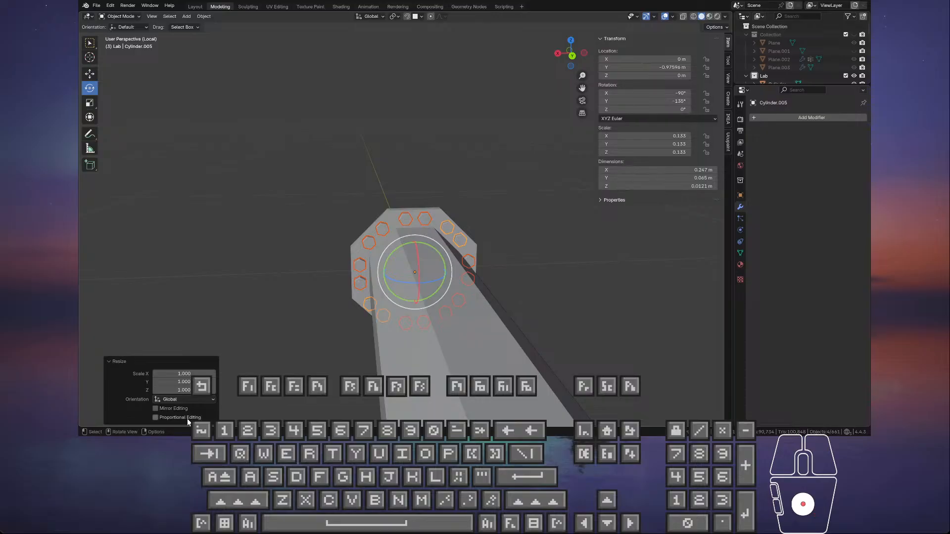
left_click(195, 400)
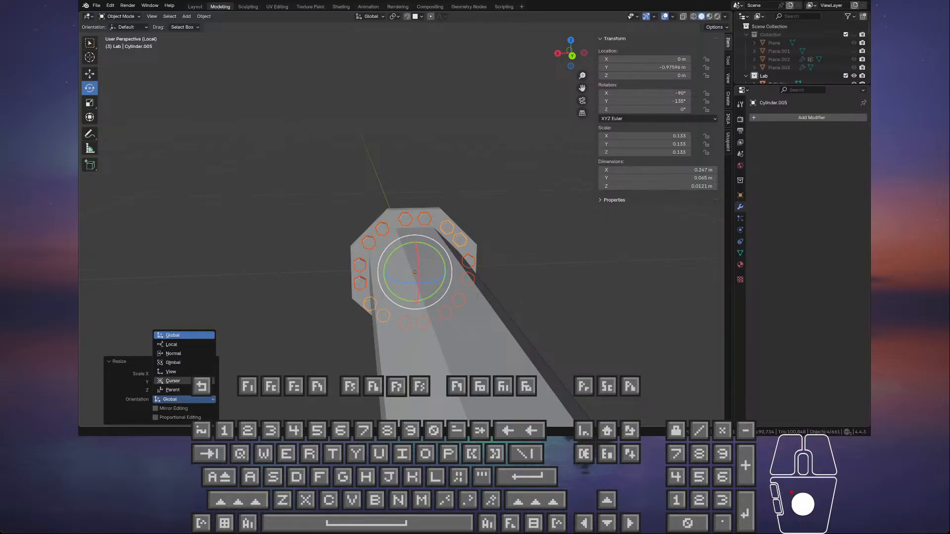
left_click(191, 353)
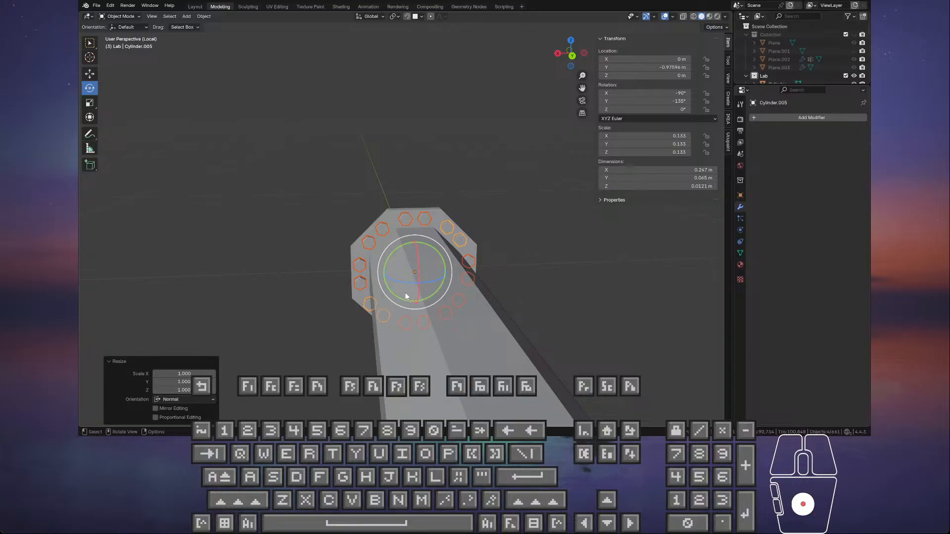
key("ctrl+z")
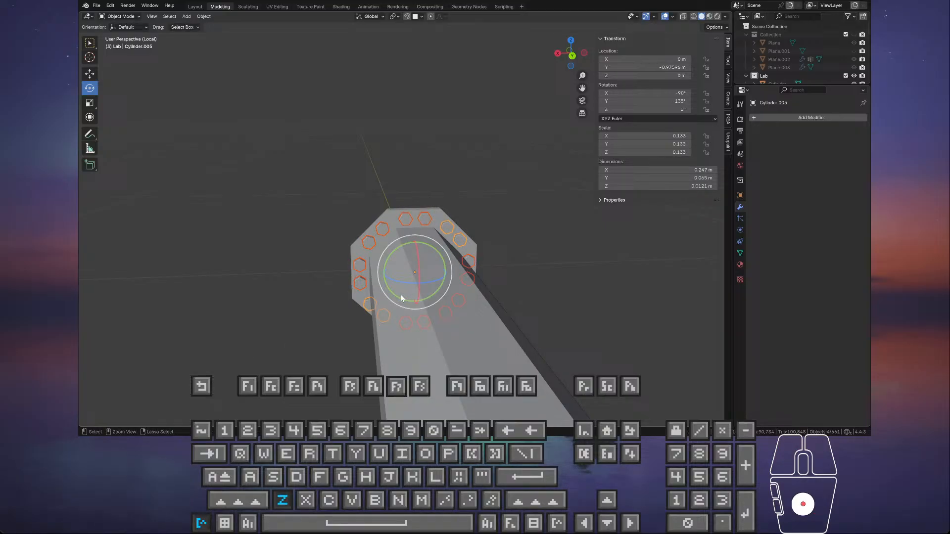
- Try resizing the four selected bolt objects with the orientation set to Local
key("s")
left_click(279, 305)
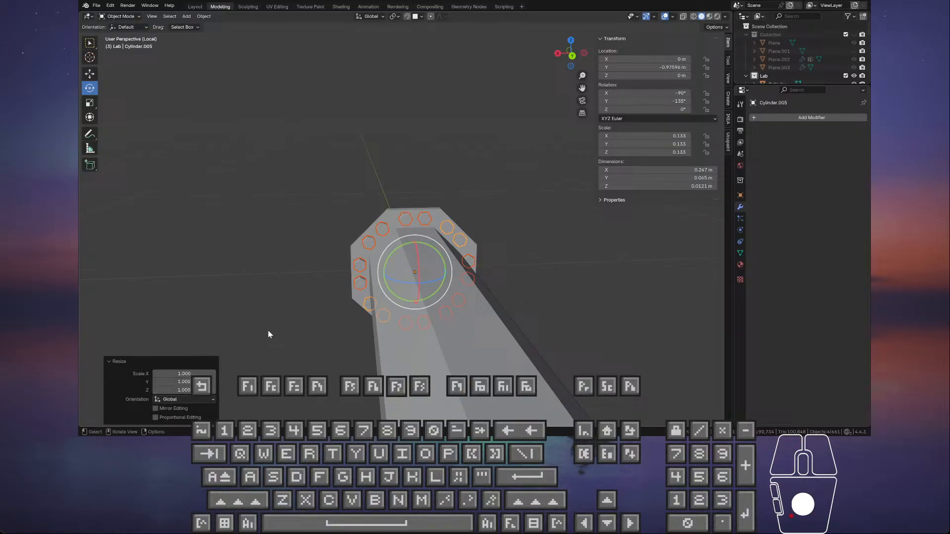
left_click(186, 399)
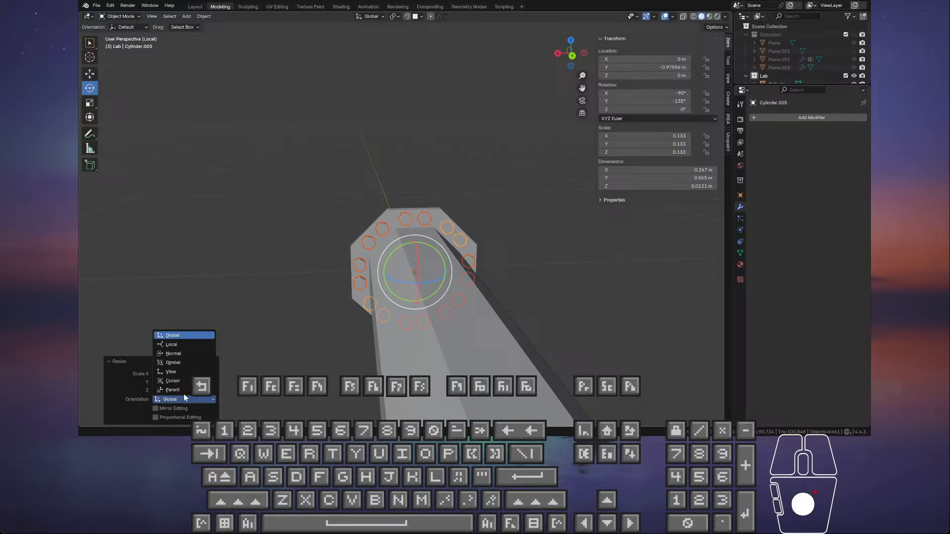
left_click(188, 347)
key("s")
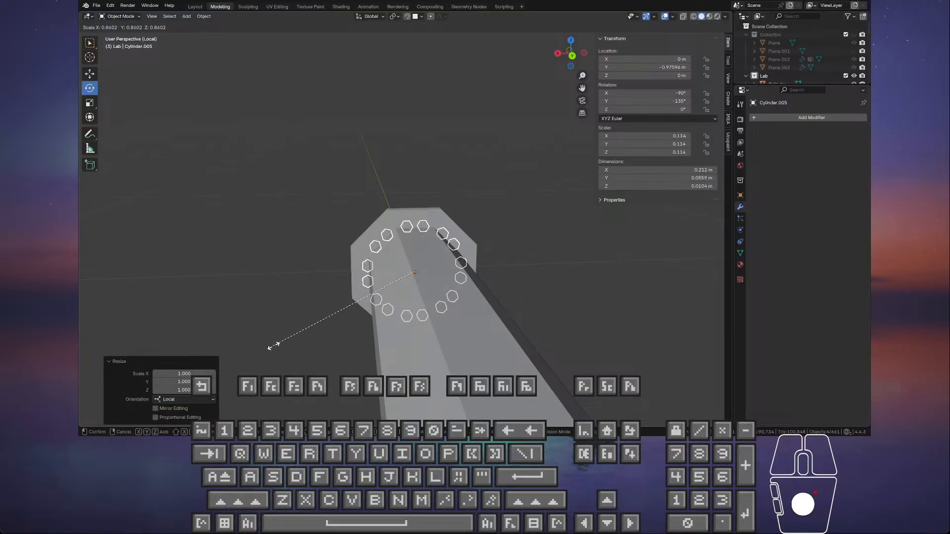
left_click(276, 340)
key("ctrl+z")
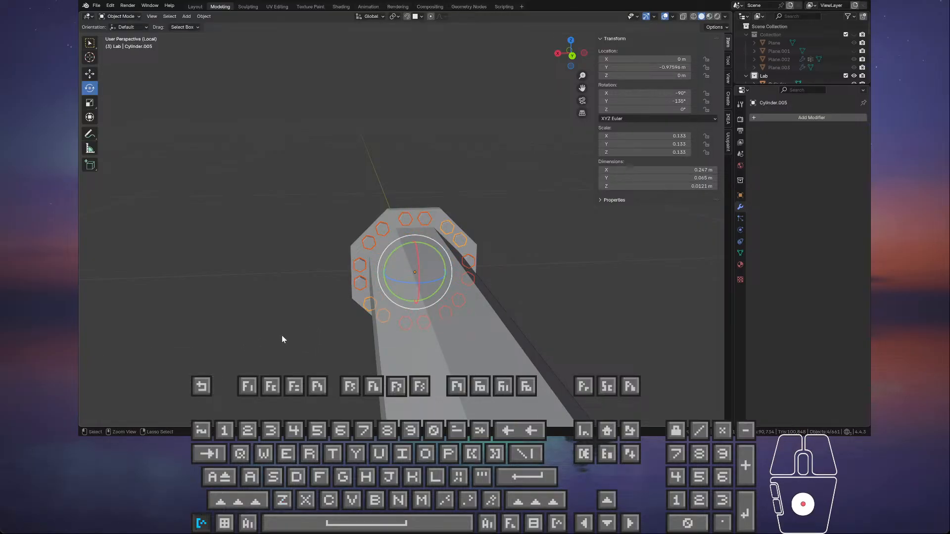
- Undo the bolt copies, rotations and applied mirrors back to the single bolt with its Mirror modifier
key("ctrl+z")
key("ctrl+z")
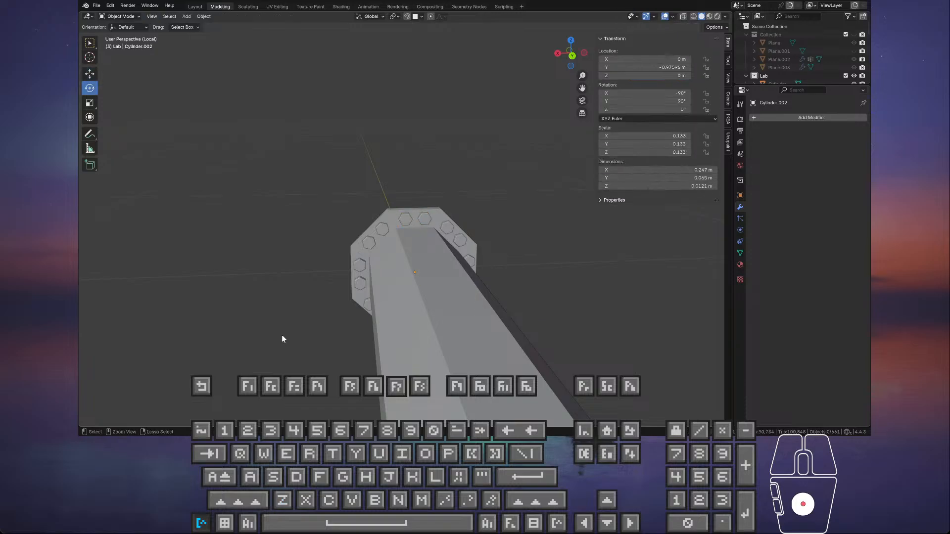
key("ctrl+z")
key("ctrl+z")
key("ctrl+z")
key("ctrl+z")
key("ctrl+z")
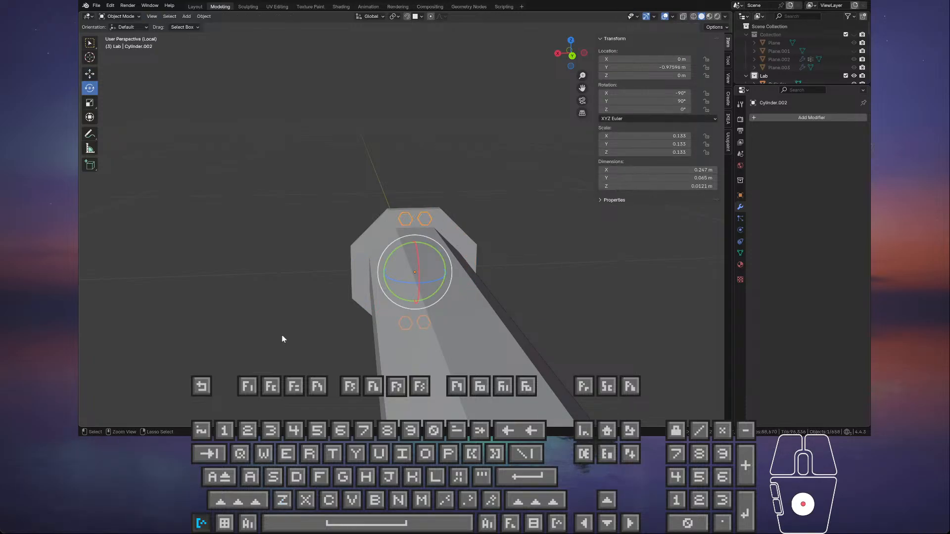
key("ctrl+z")
key("ctrl+z")
key("ctrl+z")
key("ctrl+z")
key("ctrl+z")
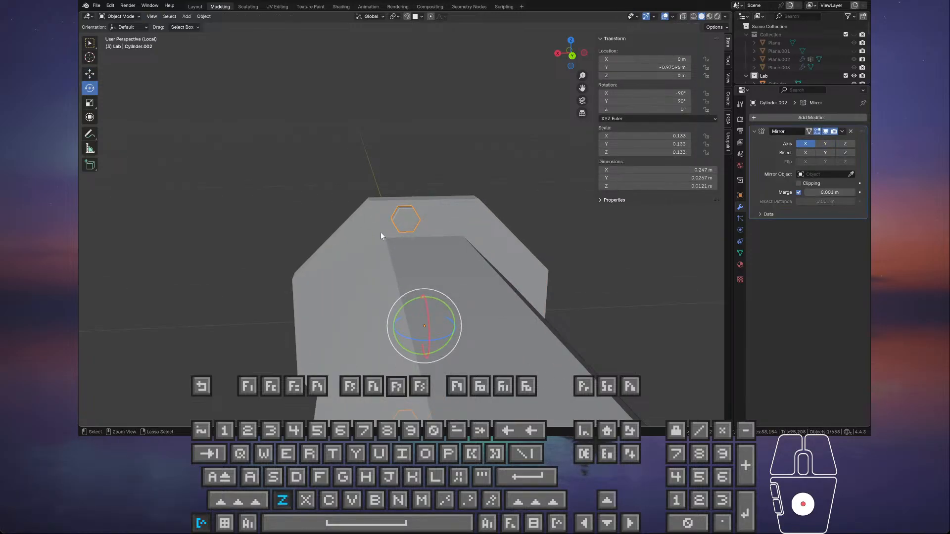
- Shrink the hexagonal bolt's mesh in Edit Mode, first by about 0.81 and again by 0.913
key("Tab")
middle_click_drag(422, 216, 423, 237)
key("s")
left_click(417, 237)
key("s")
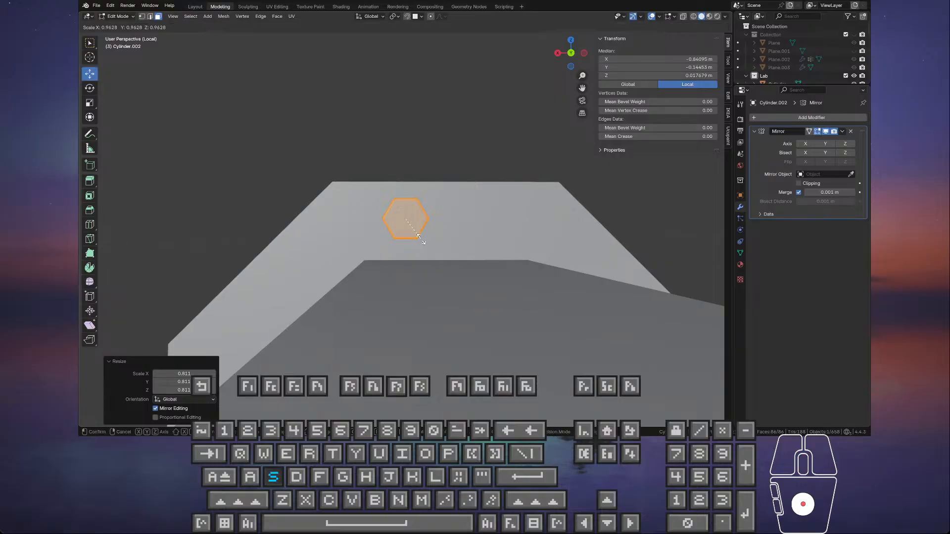
left_click(420, 239)
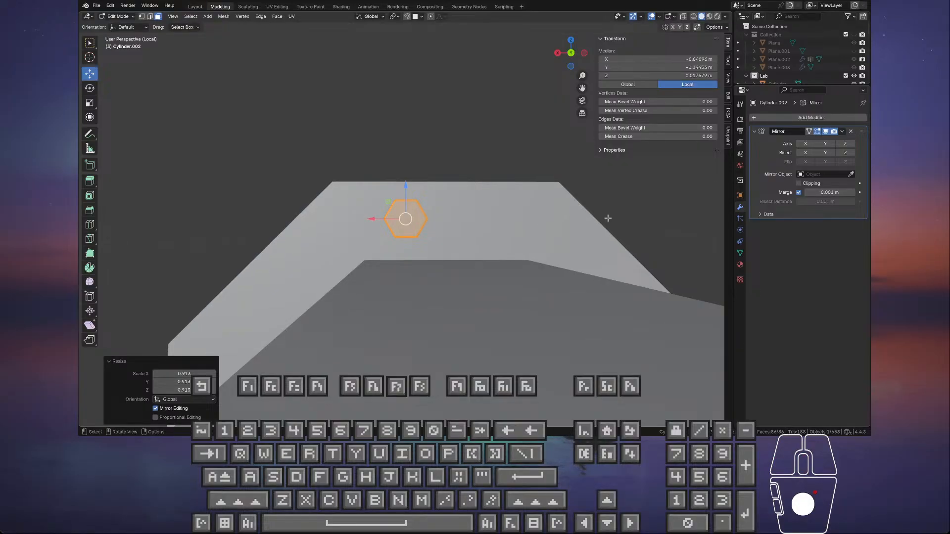
- Mirror the bolt along its Y axis only and apply the Mirror modifier in Object Mode
left_click(827, 145)
mouse_move(554, 205)
middle_mouse_down()
mouse_move(555, 223)
mouse_move(545, 215)
middle_mouse_up()
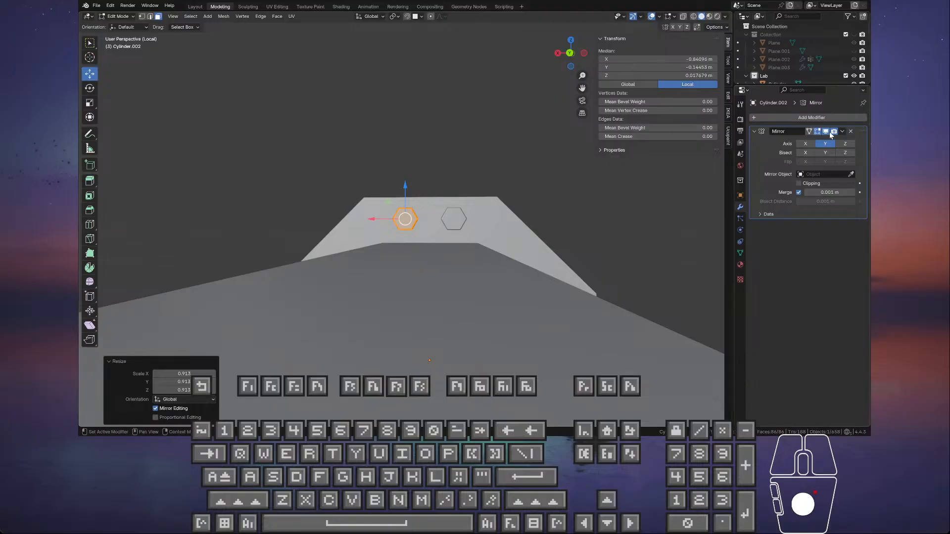
left_click(842, 132)
key("Tab")
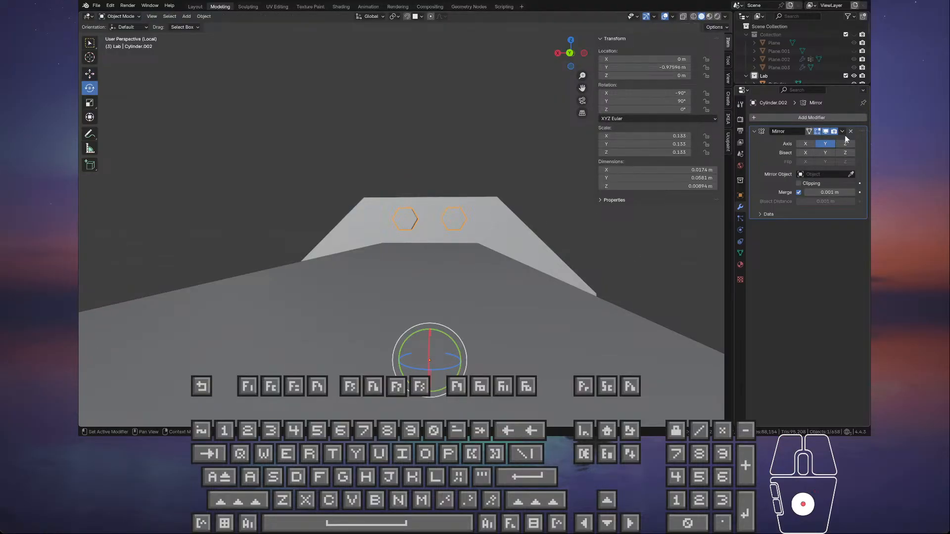
left_click(843, 132)
left_click(826, 143)
- Add a new Mirror modifier along X to the bolt pair
left_click(795, 117)
mouse_move(752, 131)
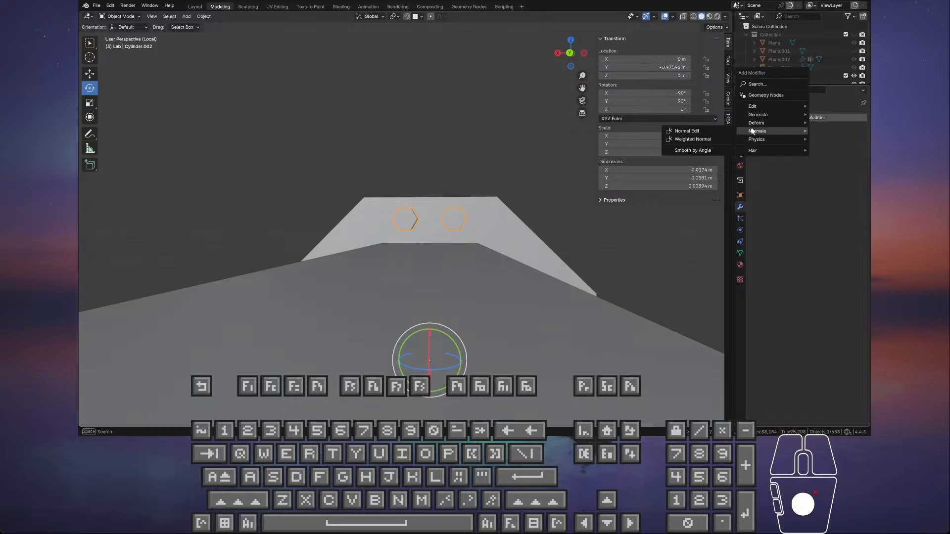
mouse_move(775, 115)
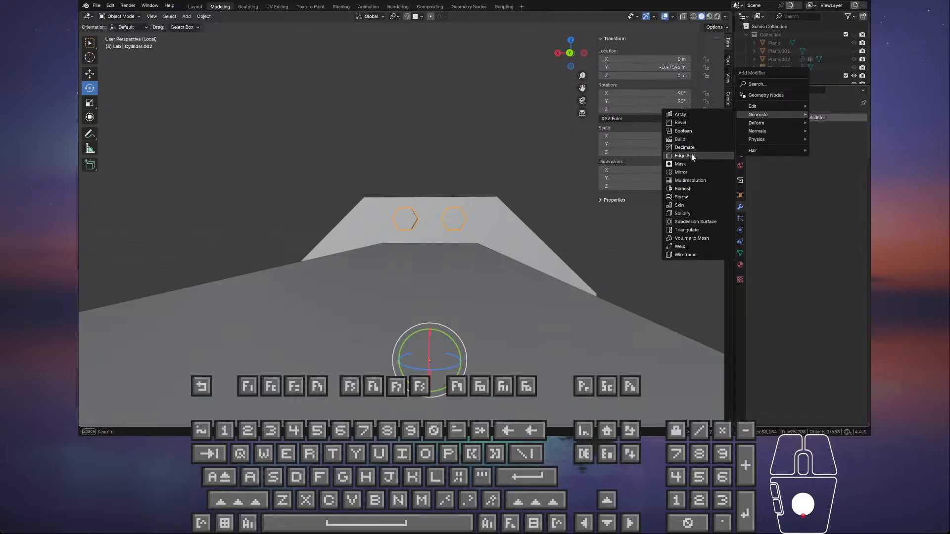
left_click(682, 172)
- Turn on X-ray and apply the X-axis Mirror modifier of the bolt pair
middle_click_drag(500, 218, 424, 186)
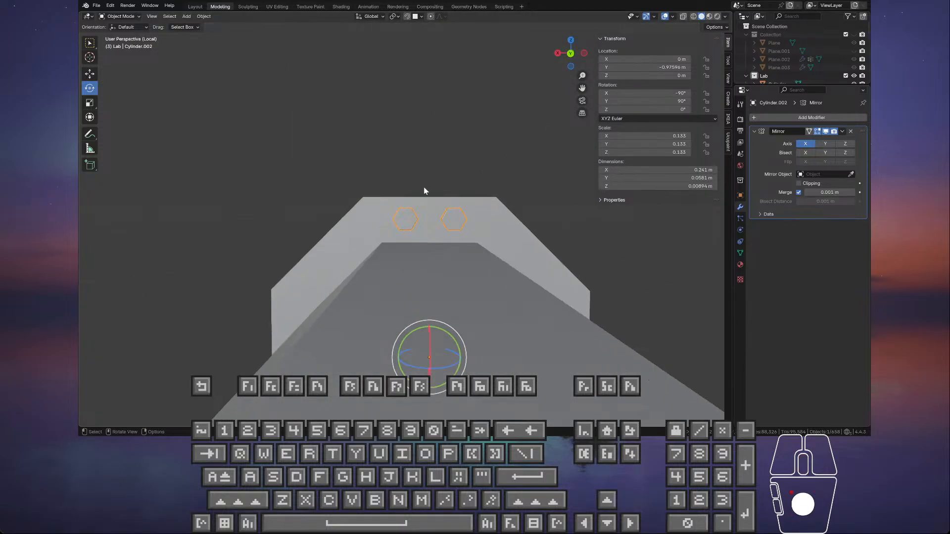
scroll(424, 186, "up", 5)
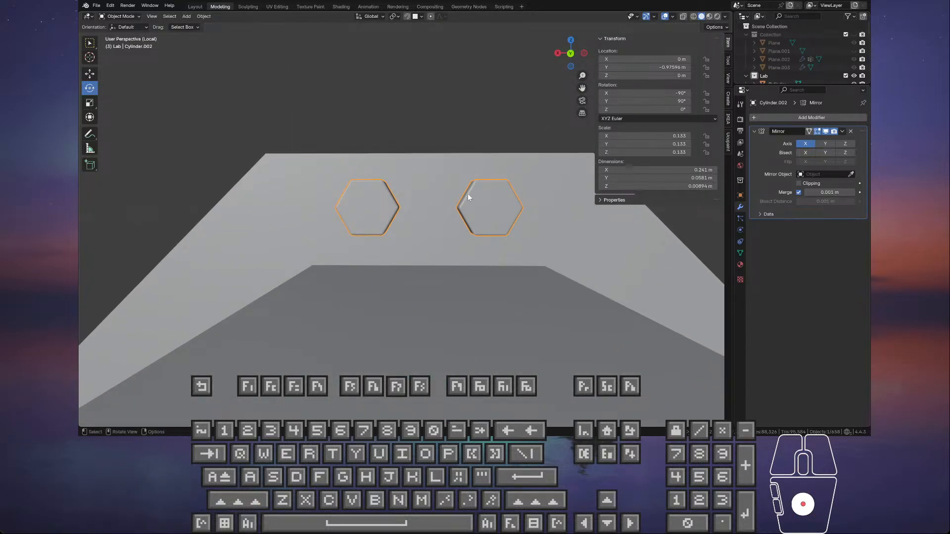
scroll(468, 194, "down", 4)
middle_click_drag(465, 195, 597, 281, "shift")
key("KP_1")
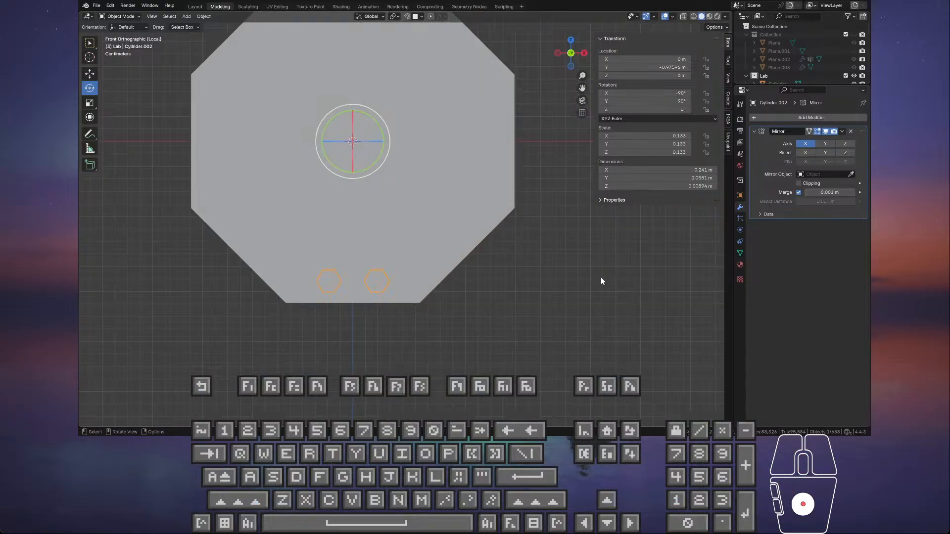
scroll(601, 281, "down", 4)
scroll(370, 193, "up", 5)
left_click(682, 15)
middle_click_drag(432, 92, 469, 186, "shift")
left_click(843, 132)
left_click(821, 141)
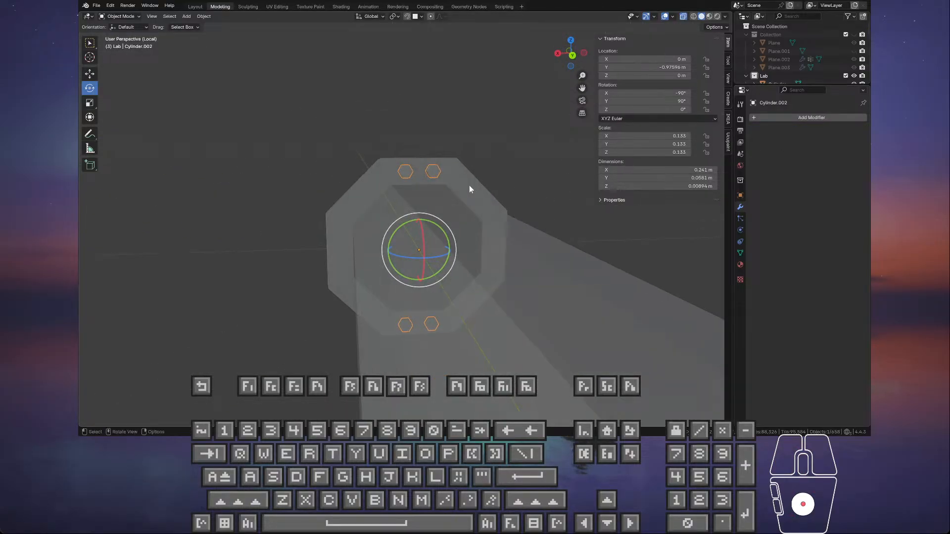
- Paste copies of the bolt pairs, rotate them about Y onto the flange's remaining sides, the first by -90°, and turn off X-ray
key("ctrl+v")
left_click_drag(449, 231, 479, 329, "ctrl")
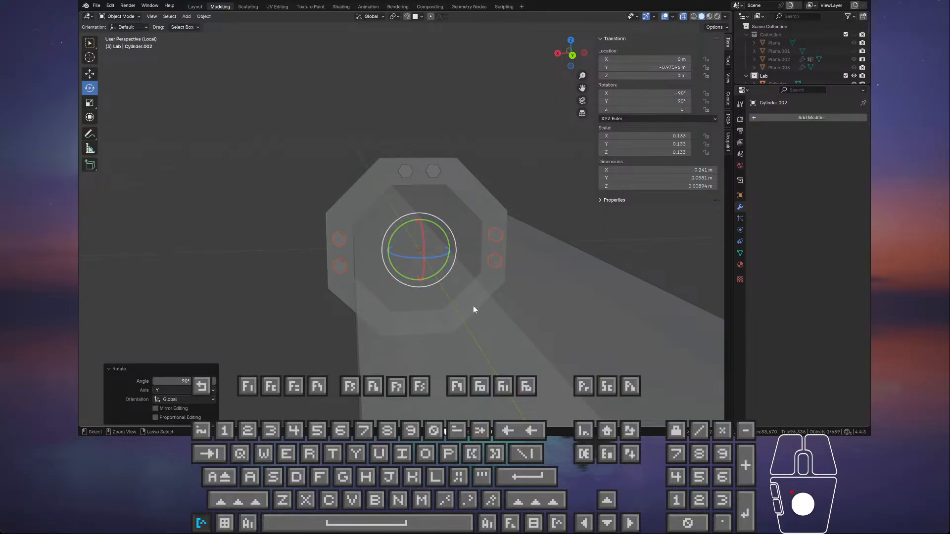
key("ctrl+v")
left_click_drag(446, 269, 446, 308, "ctrl")
key("ctrl+v")
left_click(489, 150)
key("Tab")
key("Tab")
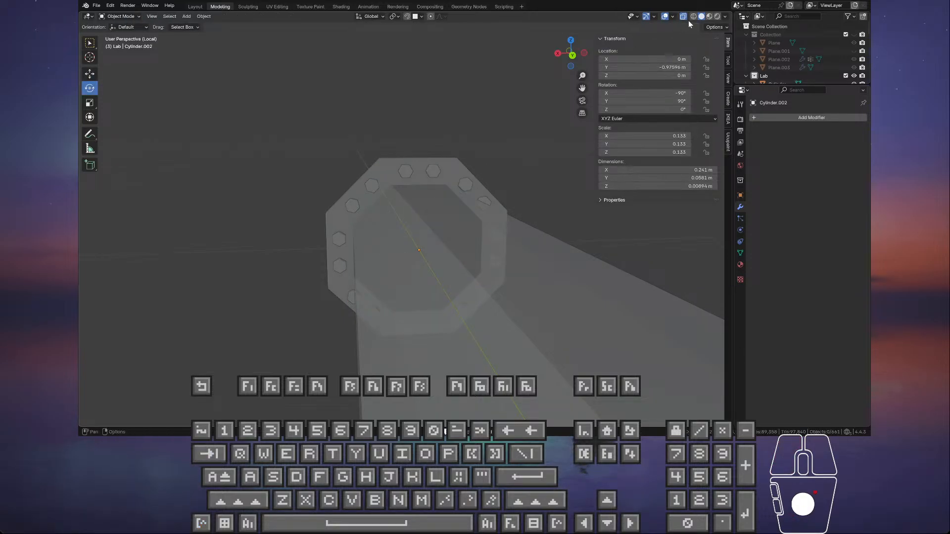
left_click(683, 16)
- Select all four bolt objects around the flange and join them into one object
middle_click_drag(542, 116, 557, 146)
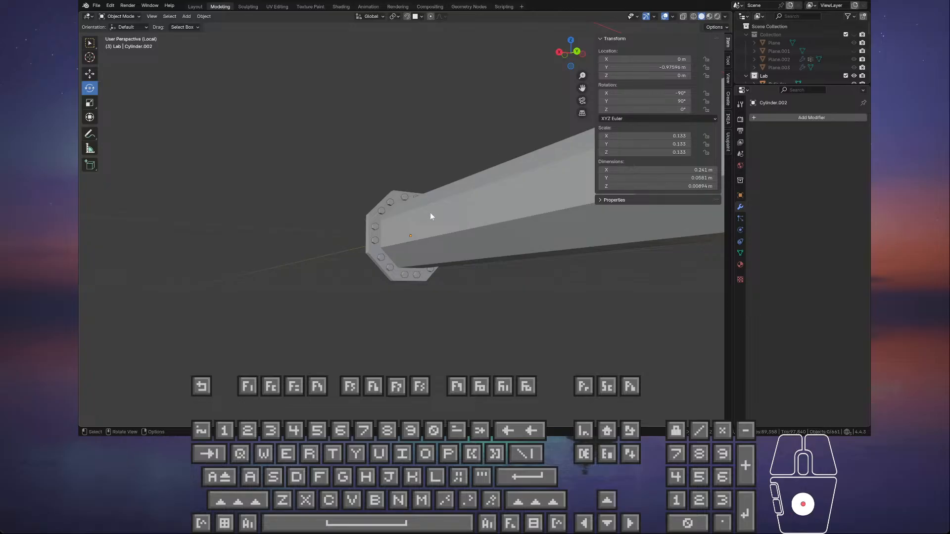
middle_click_drag(432, 214, 359, 217)
scroll(444, 198, "up", 4)
left_click(351, 214)
left_click(365, 177, "shift")
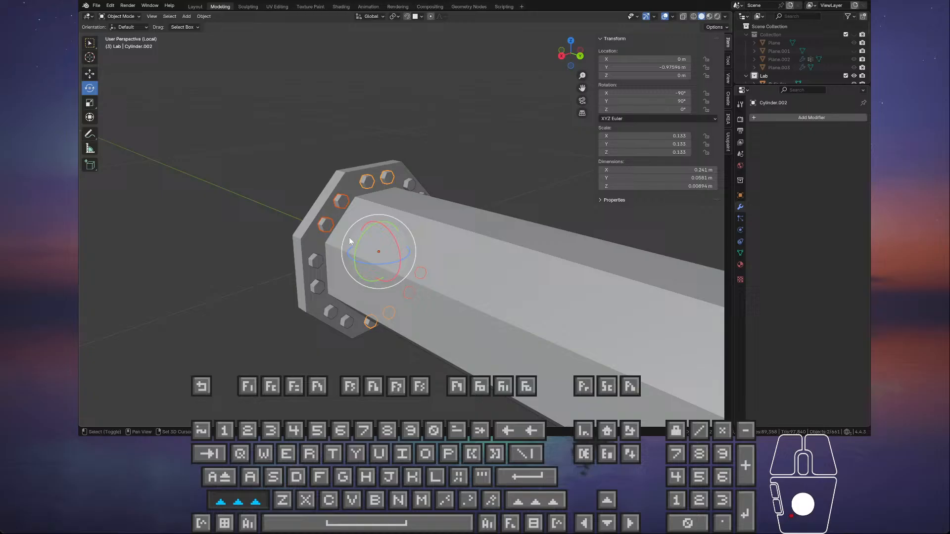
left_click(317, 259, "shift")
left_click(333, 317, "shift")
middle_click_drag(332, 317, 409, 267)
key("ctrl+j")
scroll(490, 265, "down", 1)
scroll(450, 238, "down", 3)
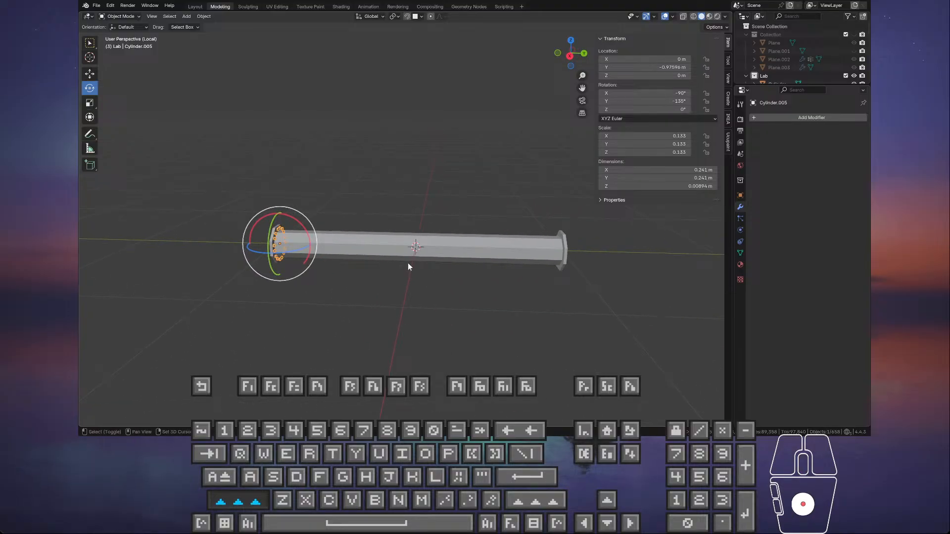
- Add a Mirror modifier to the joined bolts with its default axis off and the pipe's Cylinder as the mirror object
left_click(785, 119)
mouse_move(768, 120)
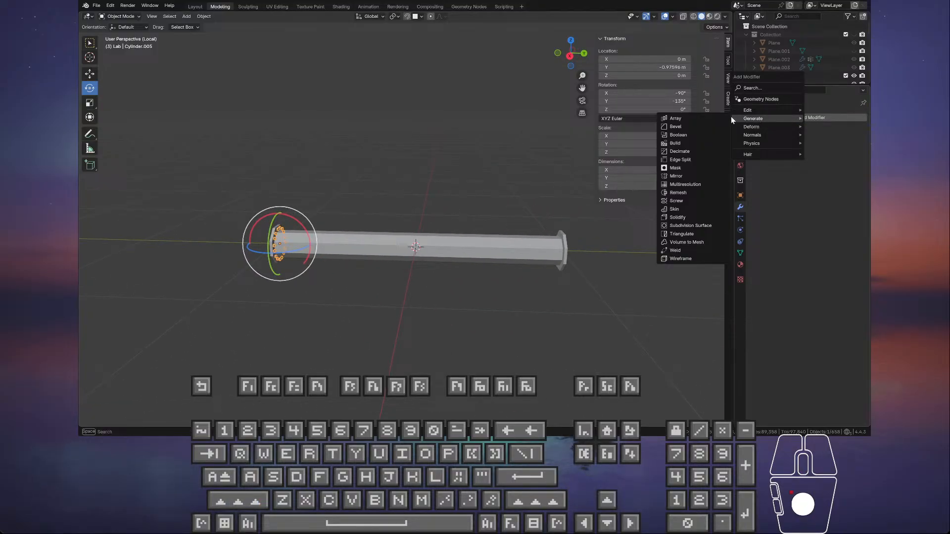
left_click(676, 176)
left_click_drag(805, 144, 844, 145)
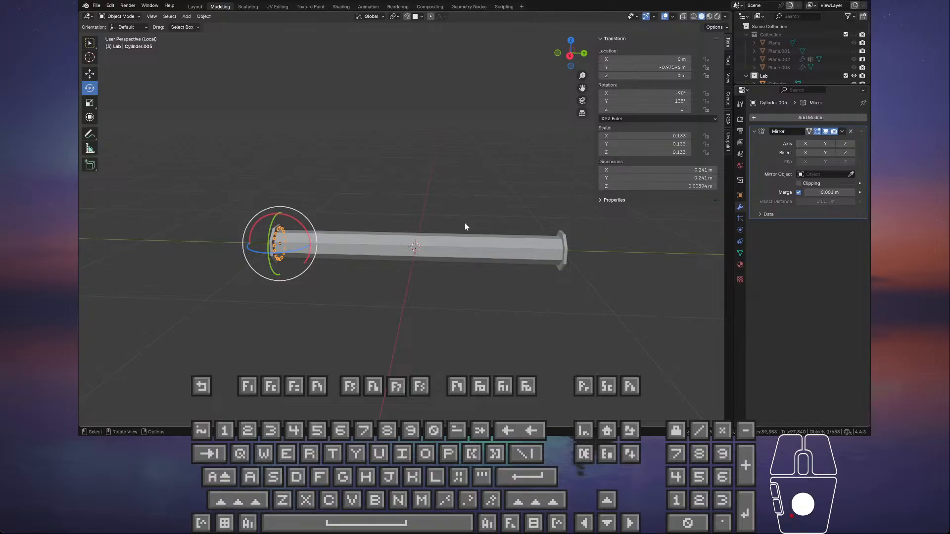
left_click(415, 198)
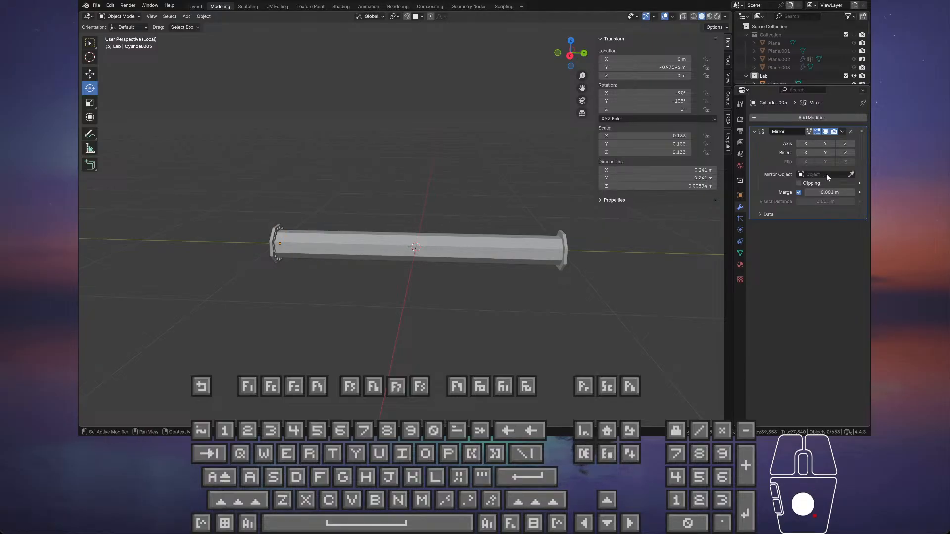
left_click(852, 176)
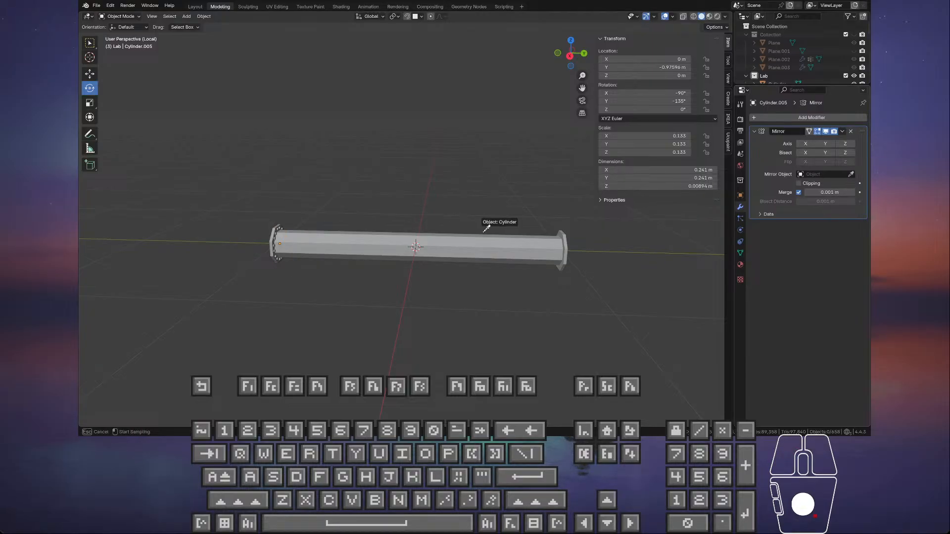
left_click(462, 239)
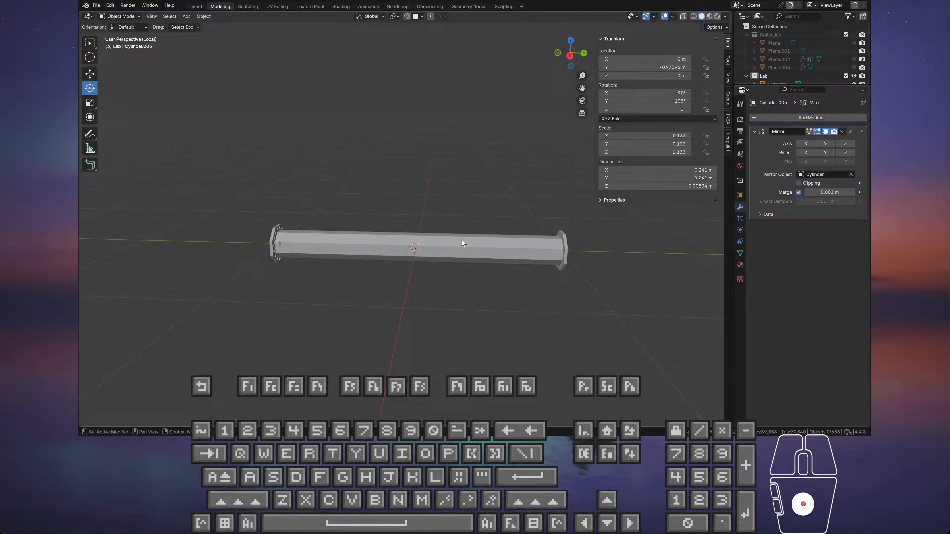
- Mirror the joined bolts along Z onto the pipe's opposite flange and apply the modifier
left_click(804, 145)
scroll(523, 249, "up", 2)
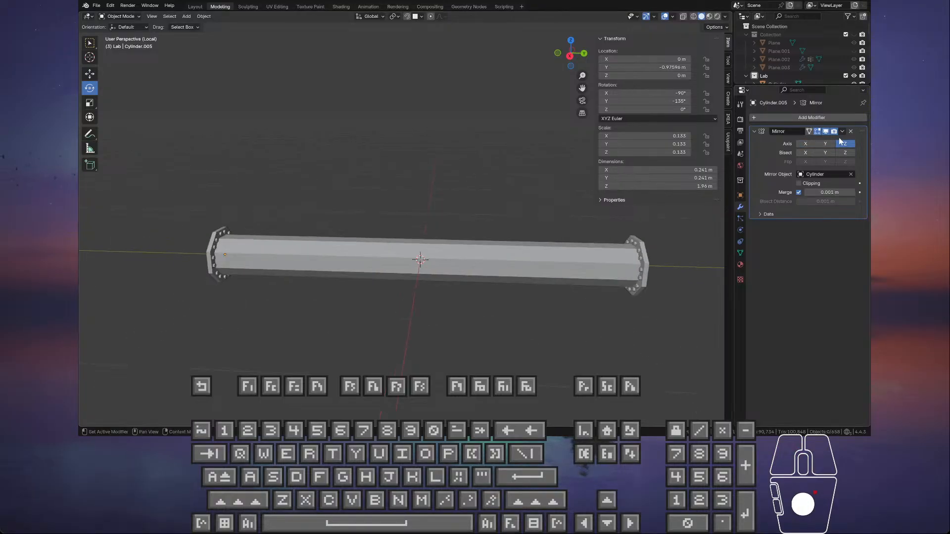
left_click(843, 132)
left_click(831, 142)
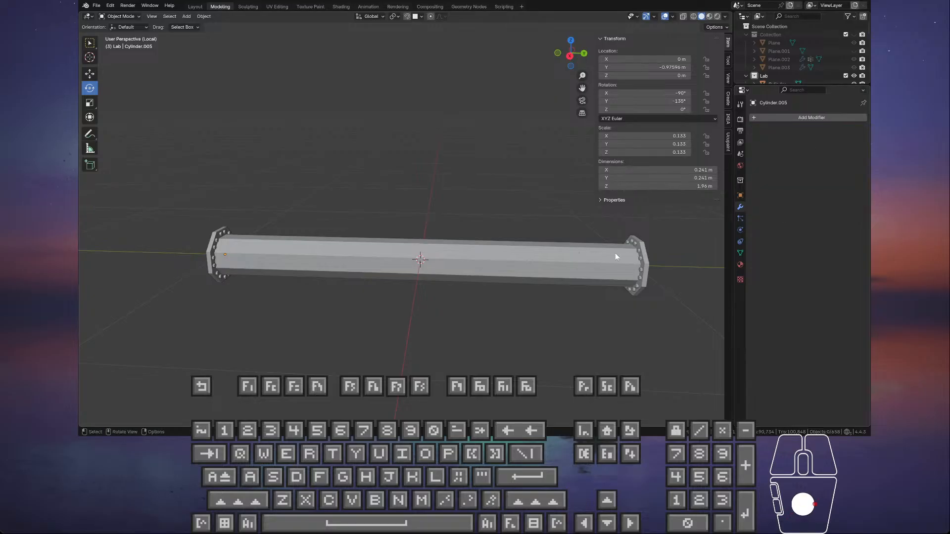
- Select the bolts object and switch to the Texture Paint workspace with the pipe in view
left_click(641, 254)
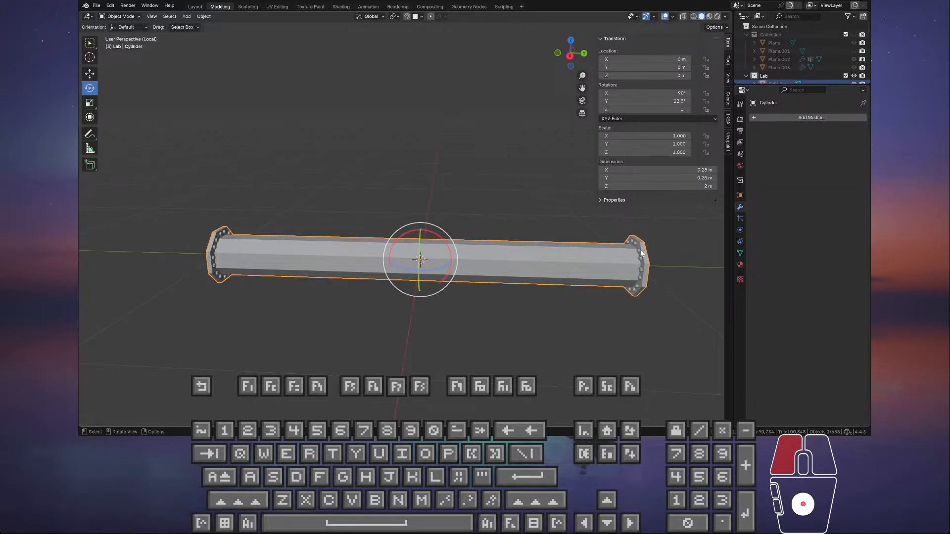
left_click(640, 254)
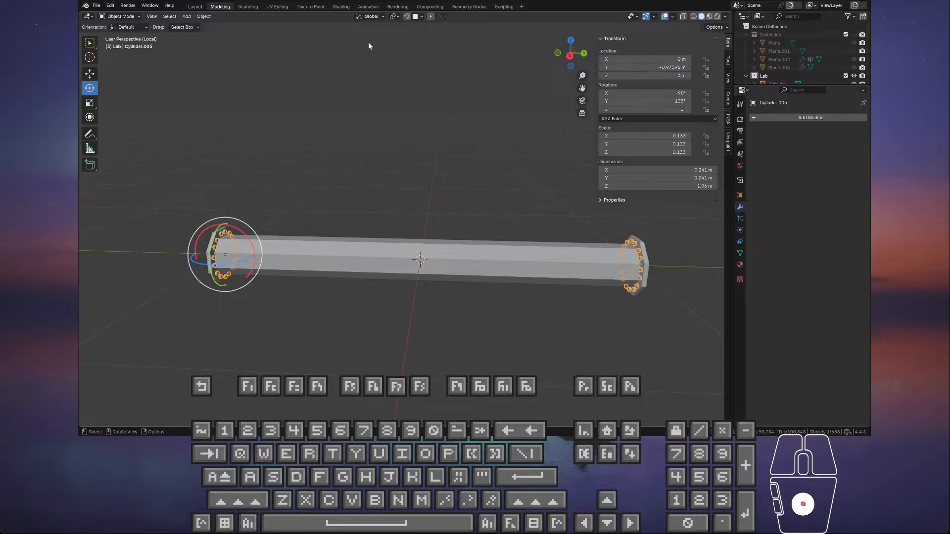
left_click(322, 8)
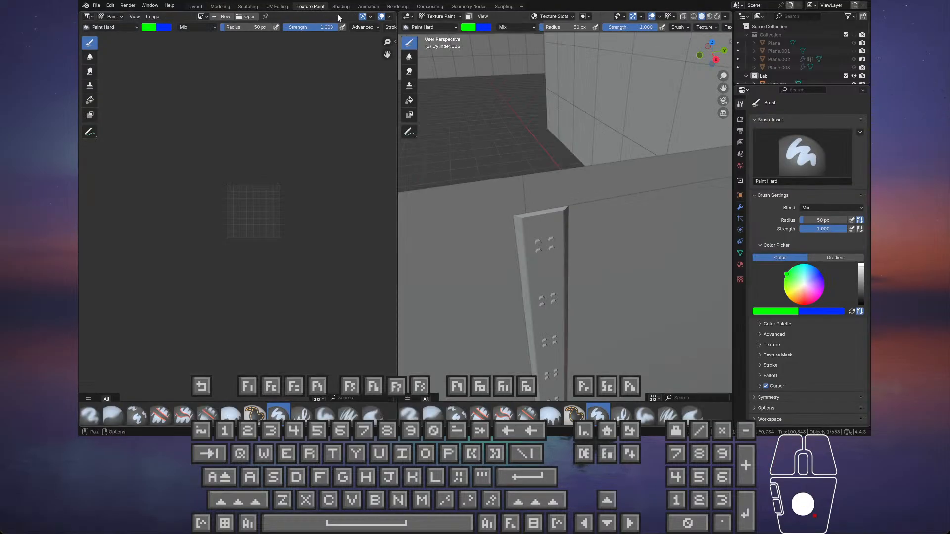
mouse_move(482, 156)
middle_mouse_down()
mouse_move(555, 205)
mouse_move(627, 222)
mouse_move(525, 237)
middle_mouse_up()
scroll(555, 207, "down", 4)
middle_click_drag(436, 238, 492, 206)
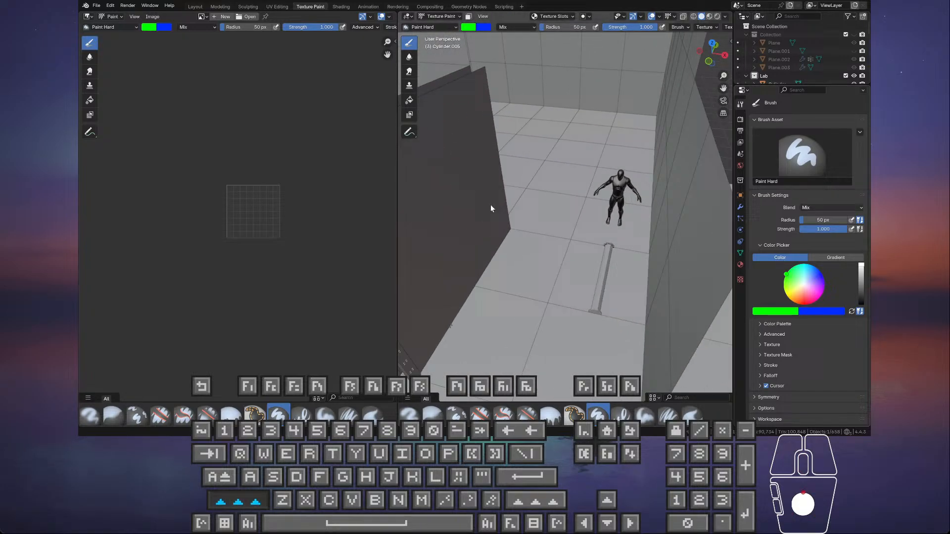
- Switch the bolts object to Vertex Paint mode and enable the face selection paint mask
left_click(442, 16)
left_click(449, 53)
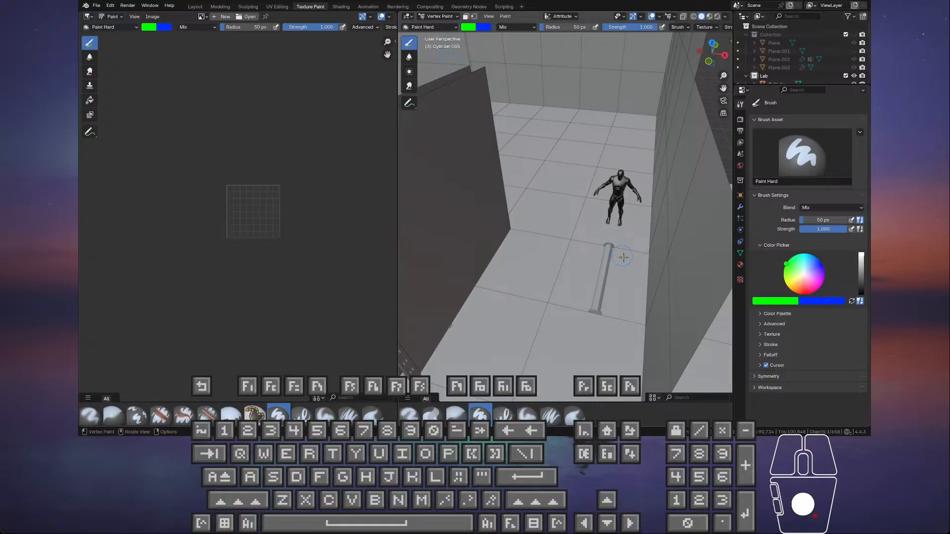
scroll(624, 257, "up", 2)
middle_click_drag(638, 269, 611, 248, "shift")
left_click(466, 16)
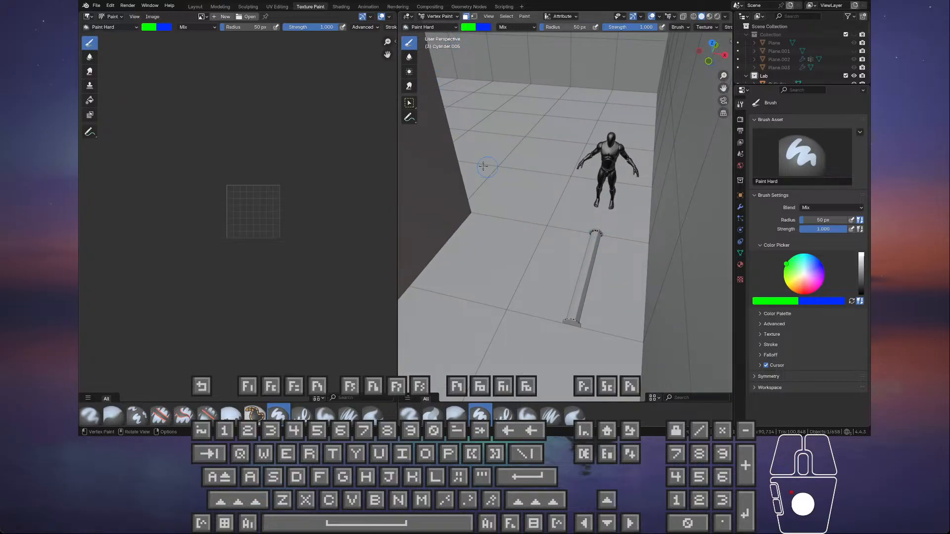
- Select all faces of the bolts with the Select Box tool and fill them with the green brush color using Set Vertex Colors
left_click(410, 104)
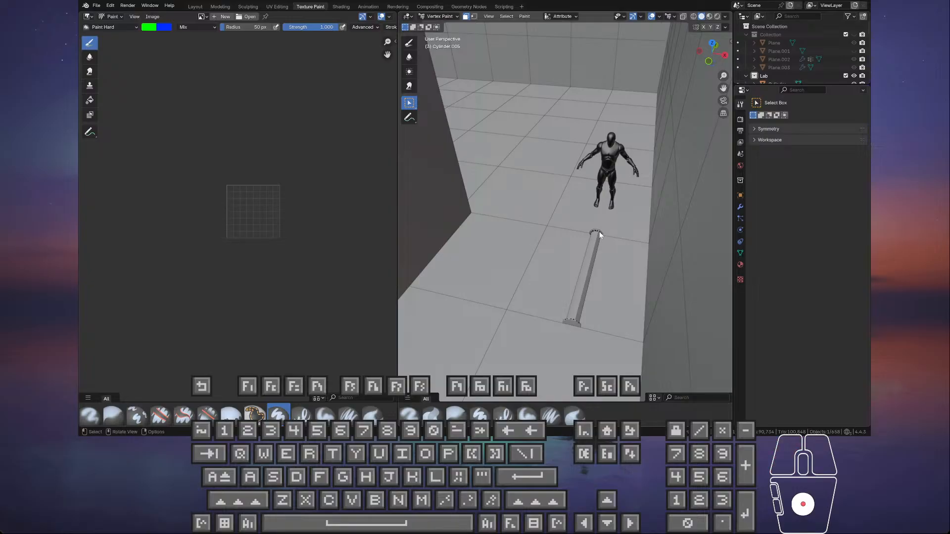
scroll(599, 235, "up", 10)
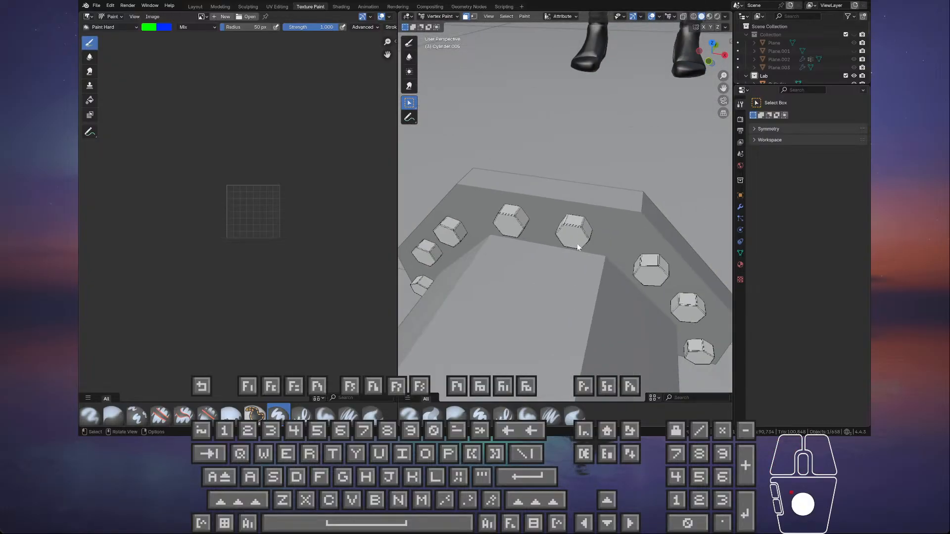
scroll(569, 241, "down", 5)
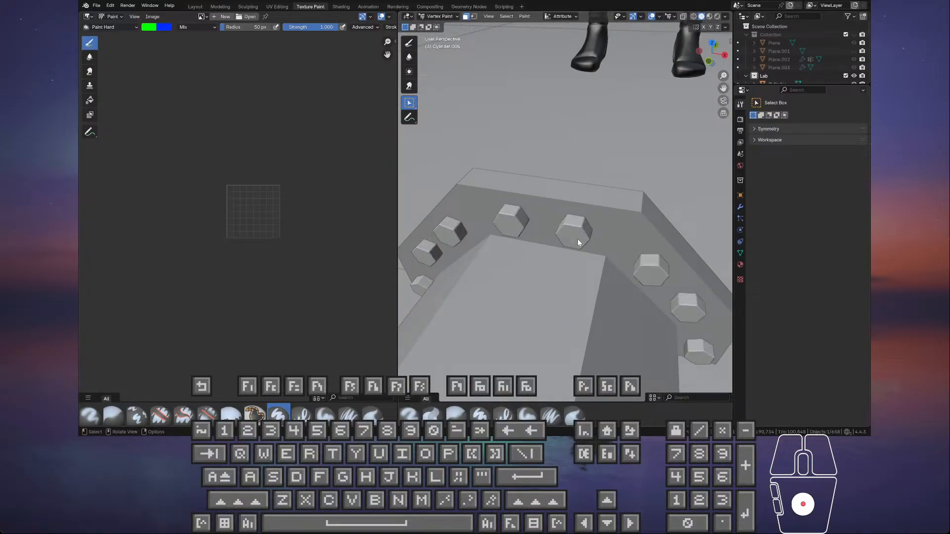
middle_click_drag(556, 242, 561, 123)
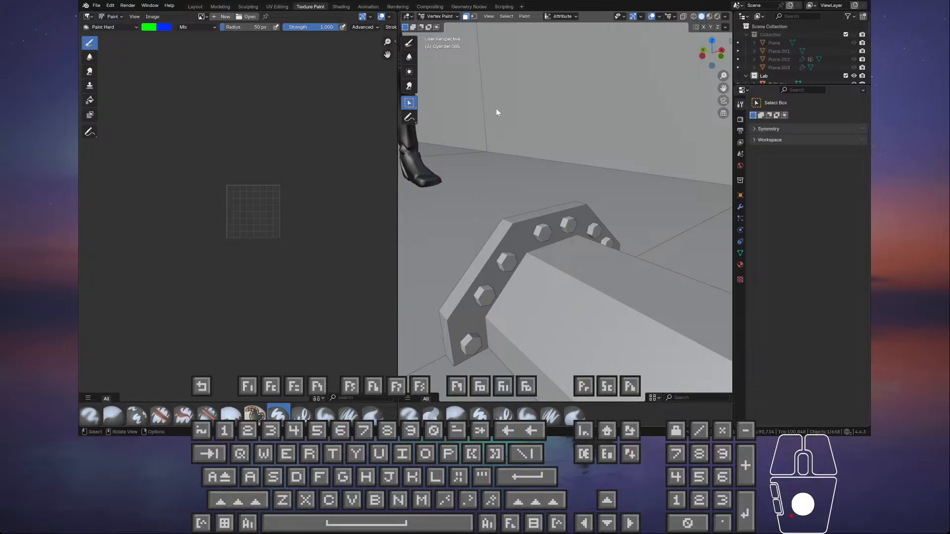
right_click(543, 231)
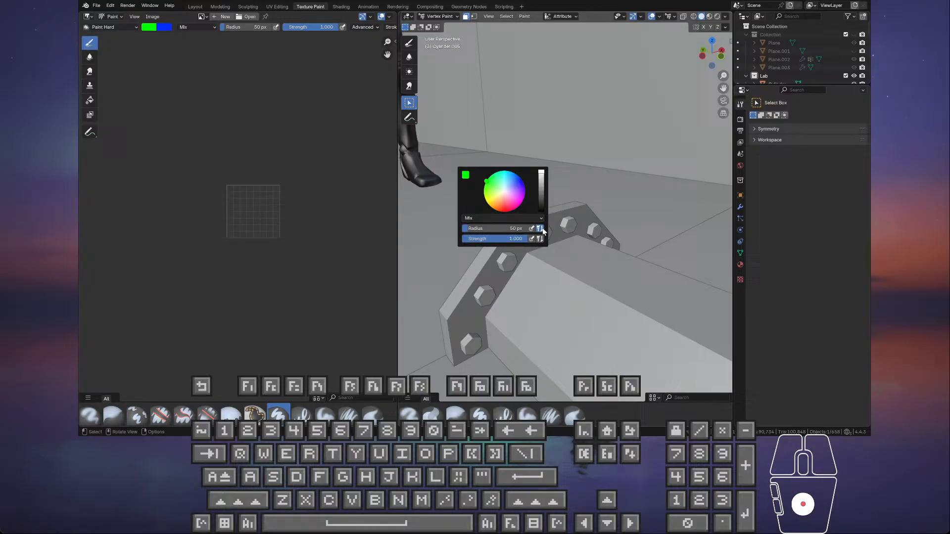
left_click(524, 16)
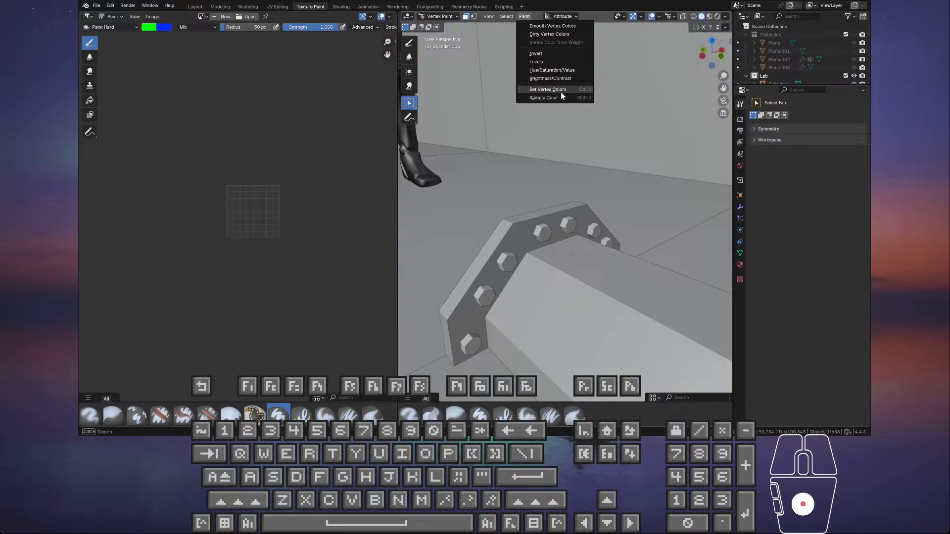
left_click(560, 91)
mouse_move(539, 191)
middle_mouse_down()
mouse_move(555, 221)
mouse_move(545, 224)
middle_mouse_up()
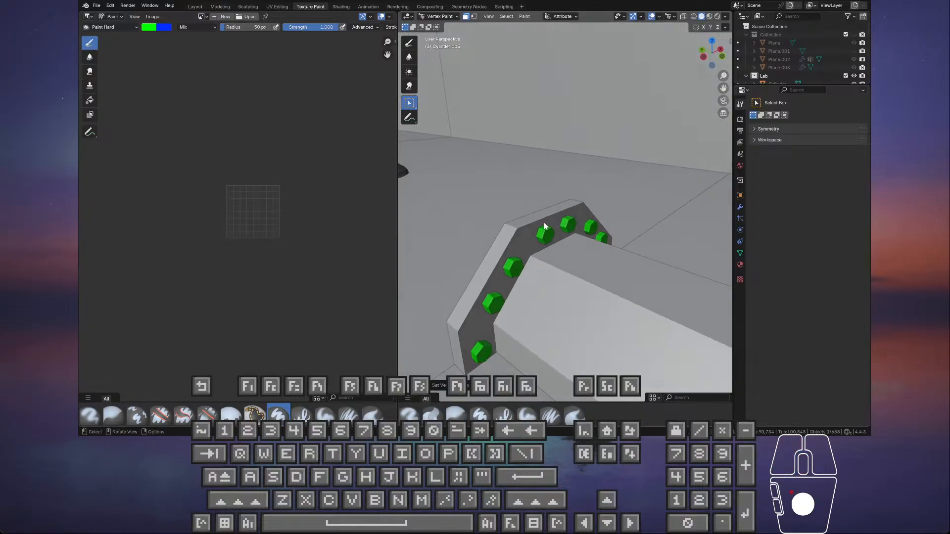
- Select the pipe's Cylinder in Object Mode in the Modeling workspace and bring it into the Texture Paint workspace
key("Tab")
left_click(525, 225)
key("Tab")
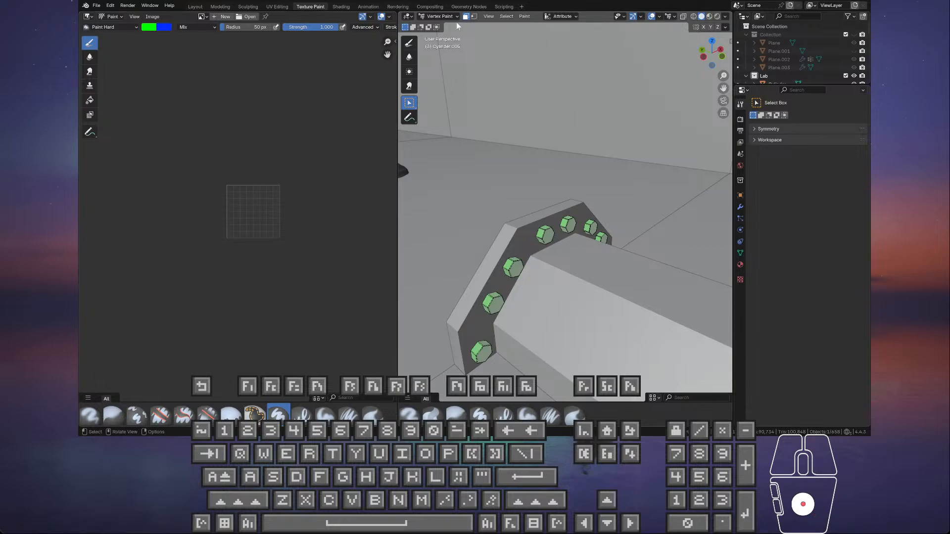
left_click(220, 7)
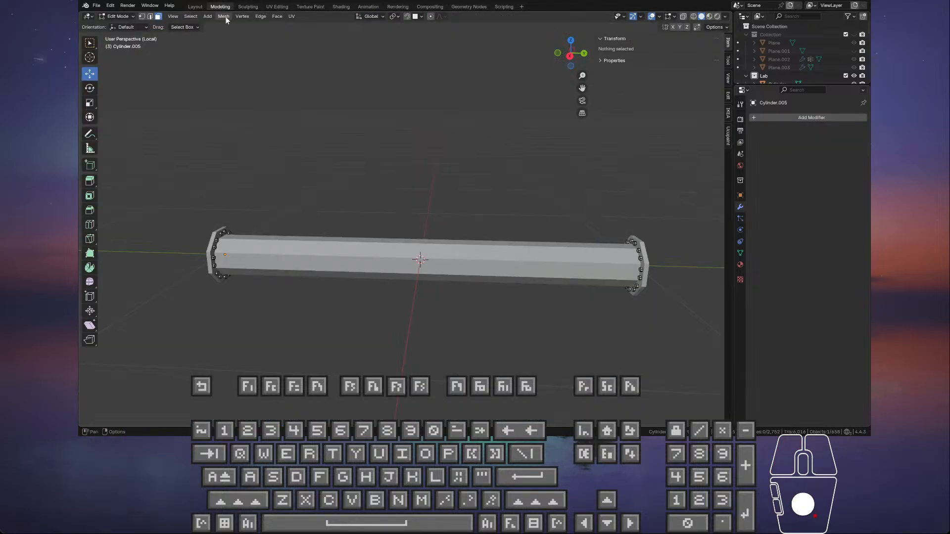
left_click(459, 267)
key("a")
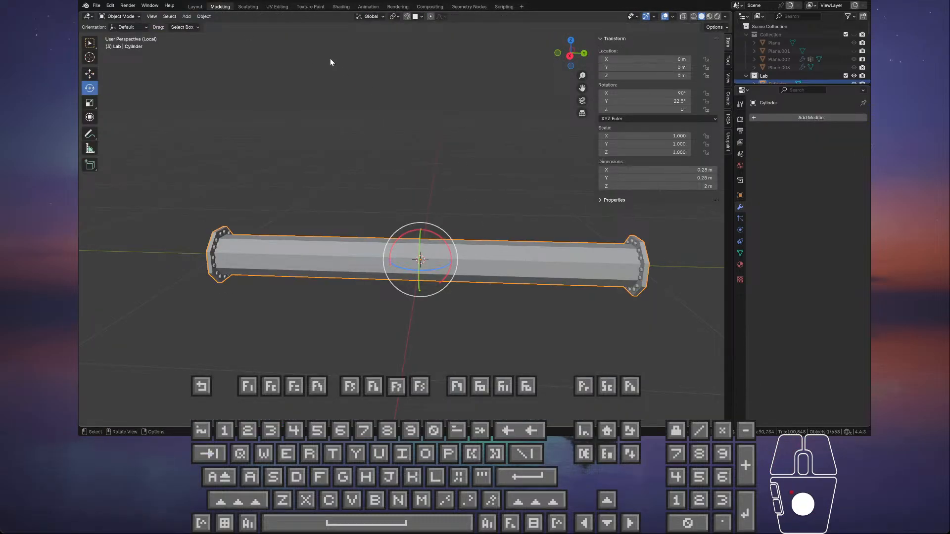
left_click(316, 7)
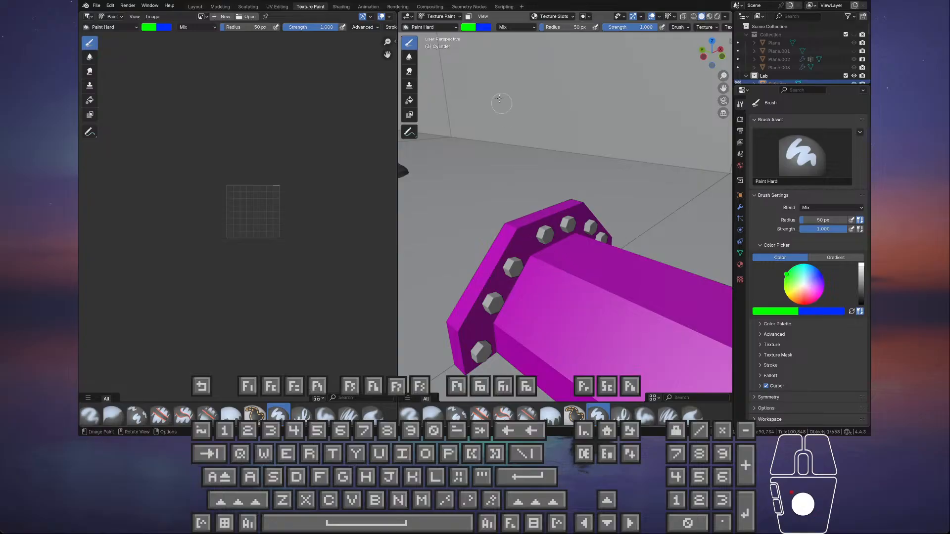
- Open the color picker for the pipe's primary brush color
left_click(470, 30)
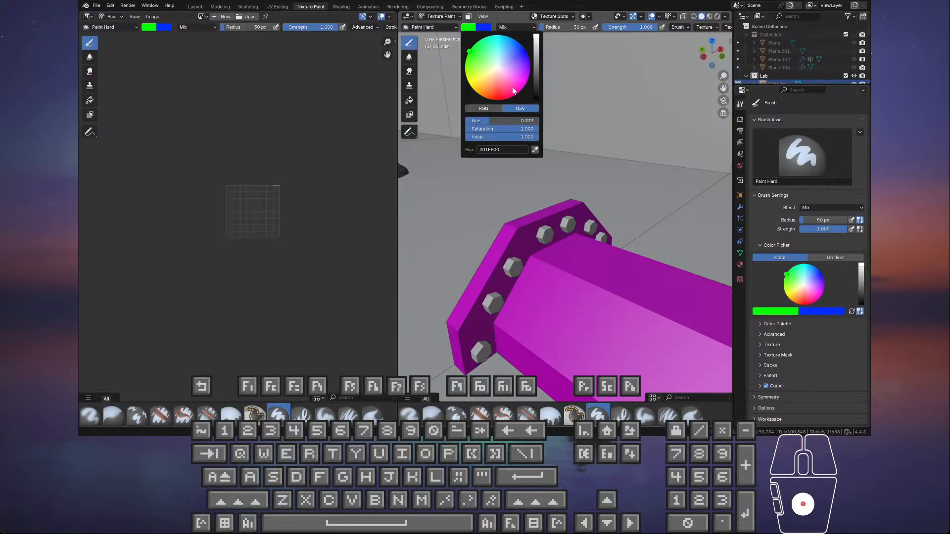
- Set the paint colour to red, enable the face paint mask on the pipe and select all of its faces
left_click(499, 92)
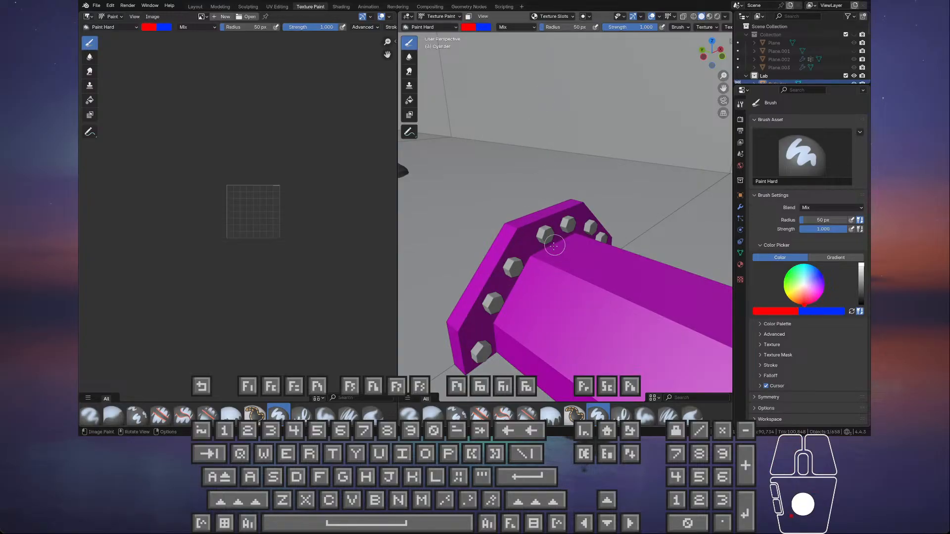
key("a")
left_click(469, 16)
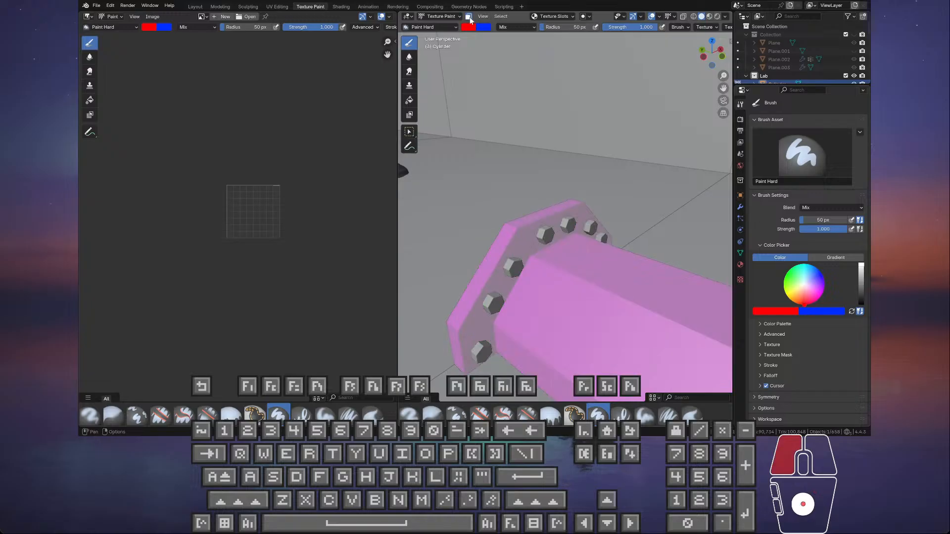
key("a")
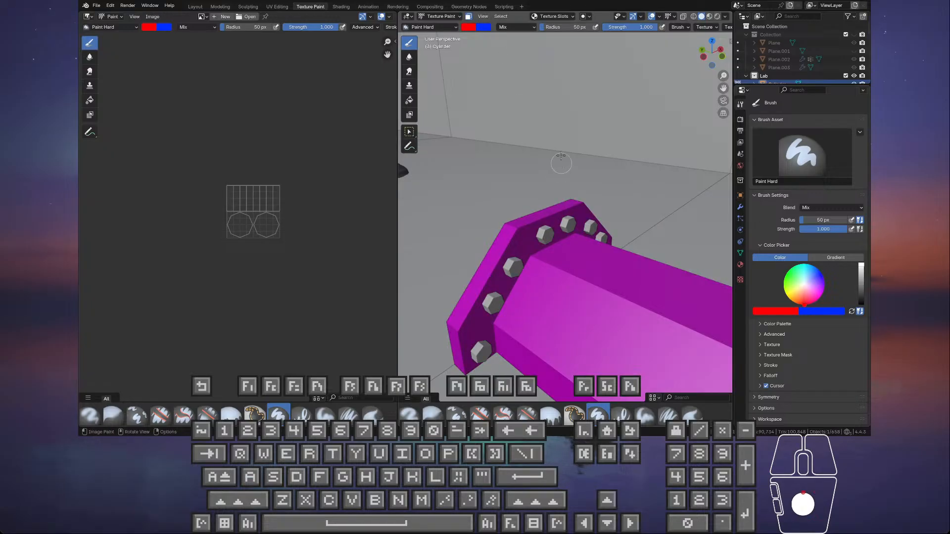
left_click(501, 17)
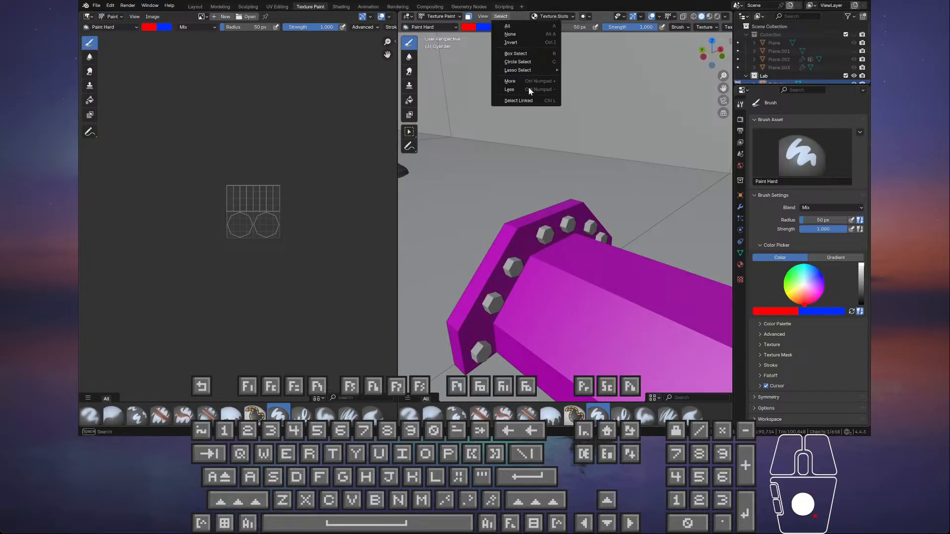
- Switch the pipe to Vertex Paint mode and fill its faces with red using Set Vertex Colors
left_click(441, 16)
left_click(445, 54)
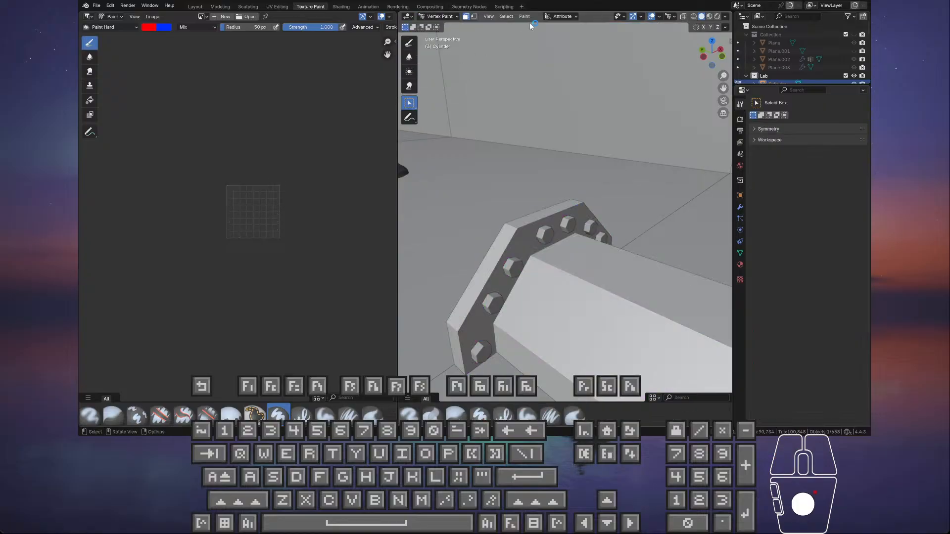
left_click(524, 16)
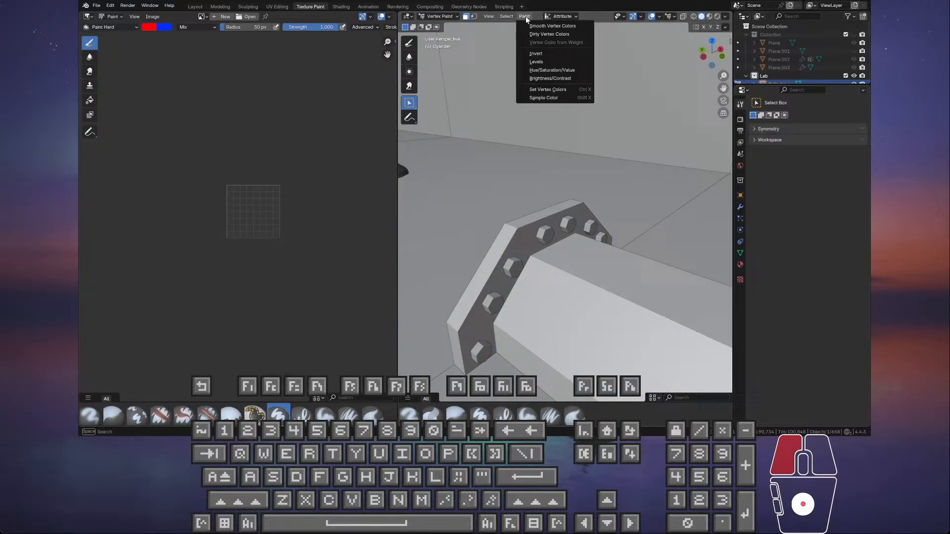
left_click(561, 90)
- Return the pipe to Object Mode in the Modeling workspace and join the flange bolts with it into one object
key("Tab")
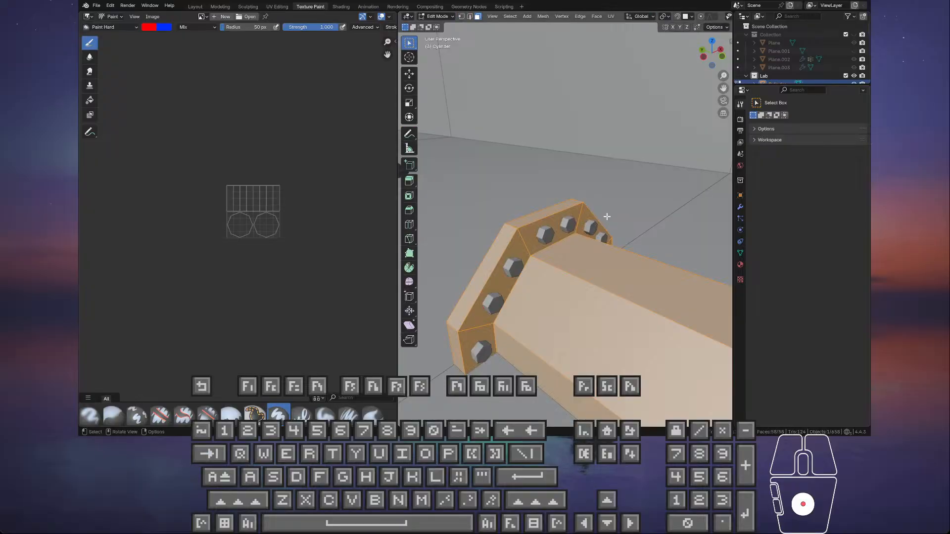
left_click(220, 7)
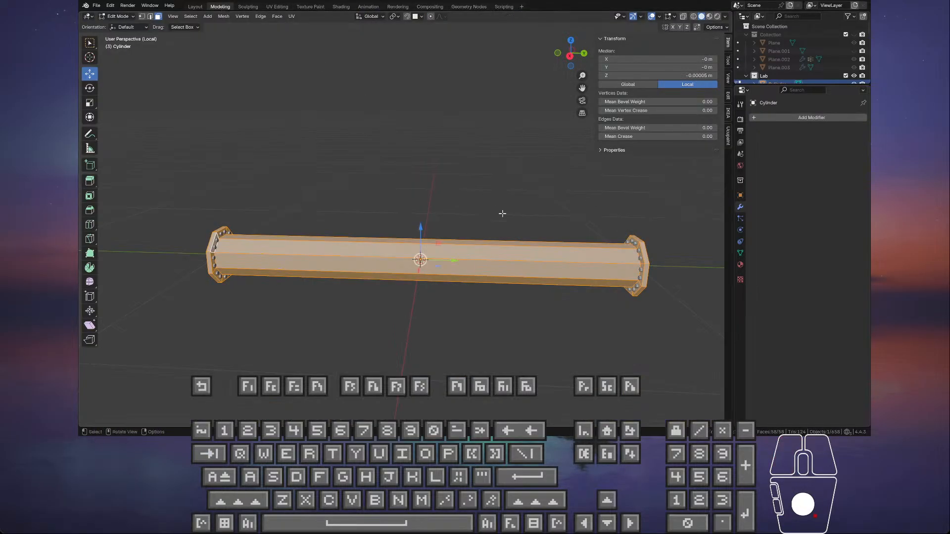
left_click(215, 242)
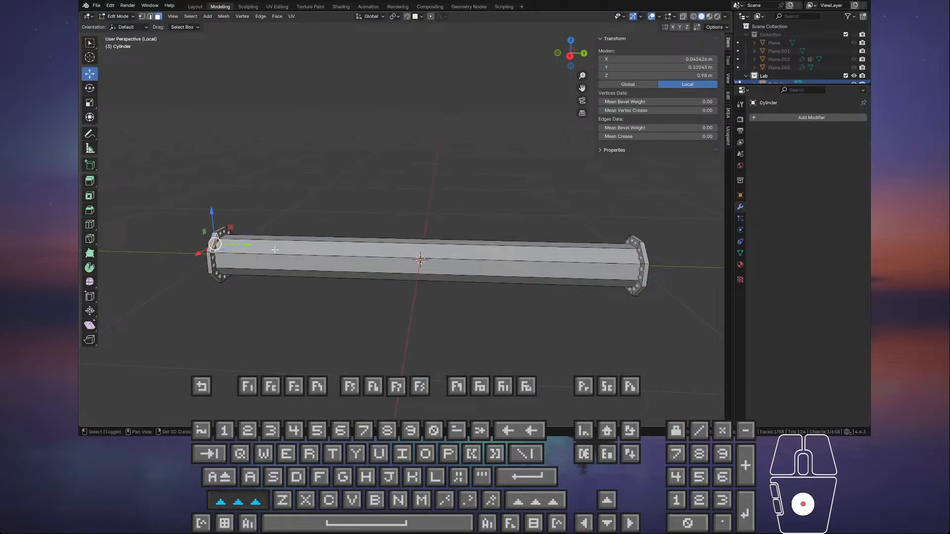
key("Tab")
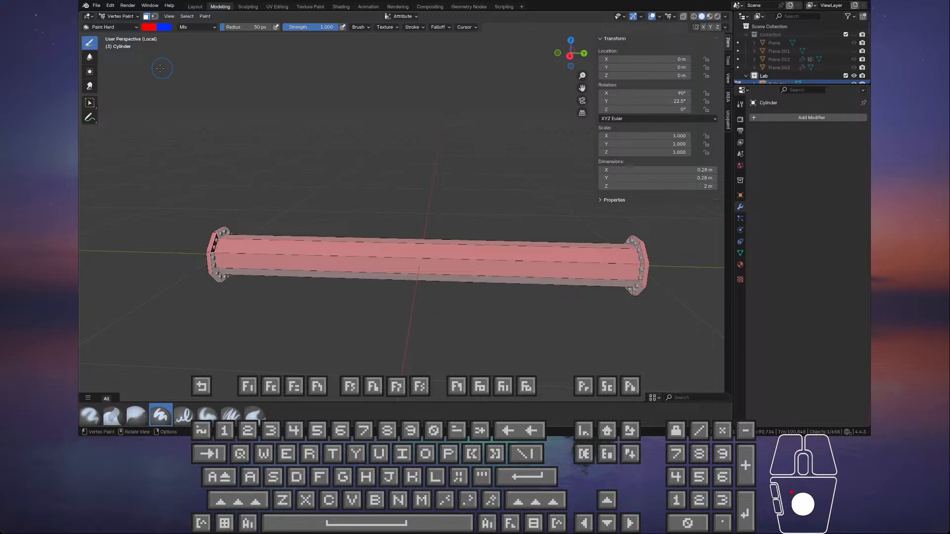
left_click(118, 16)
left_click(115, 30)
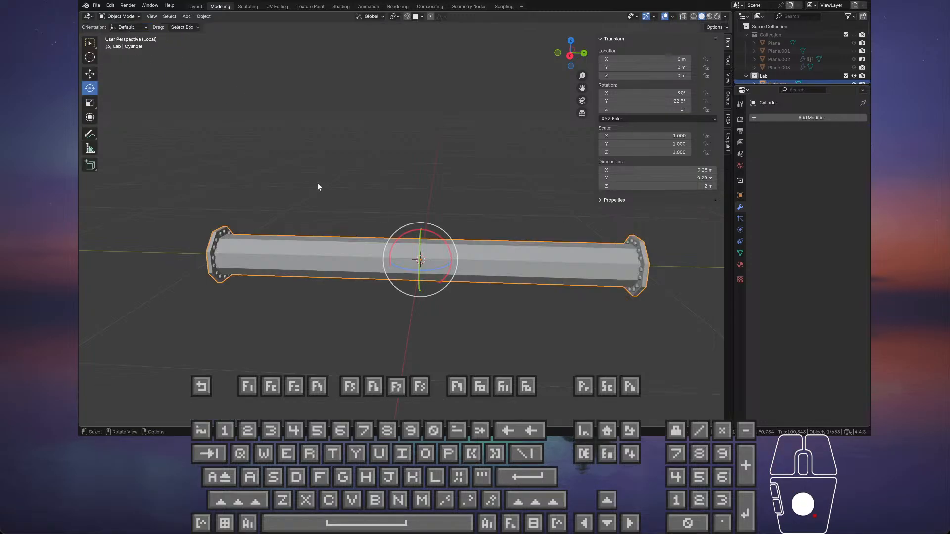
left_click(642, 253)
left_click(616, 256, "shift")
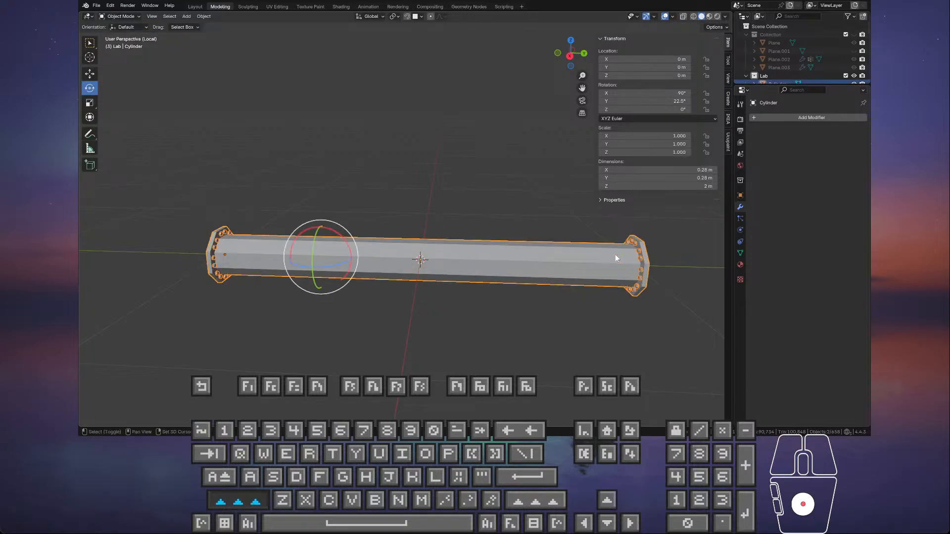
key("ctrl+j")
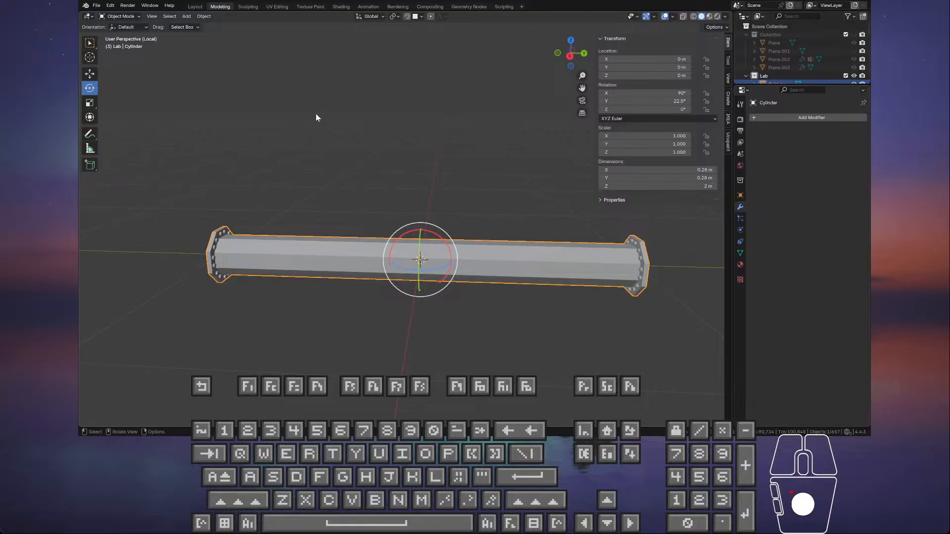
- Check the joined pipe's vertex colours in Vertex Paint mode and return to Edit Mode with all its faces selected
left_click(132, 17)
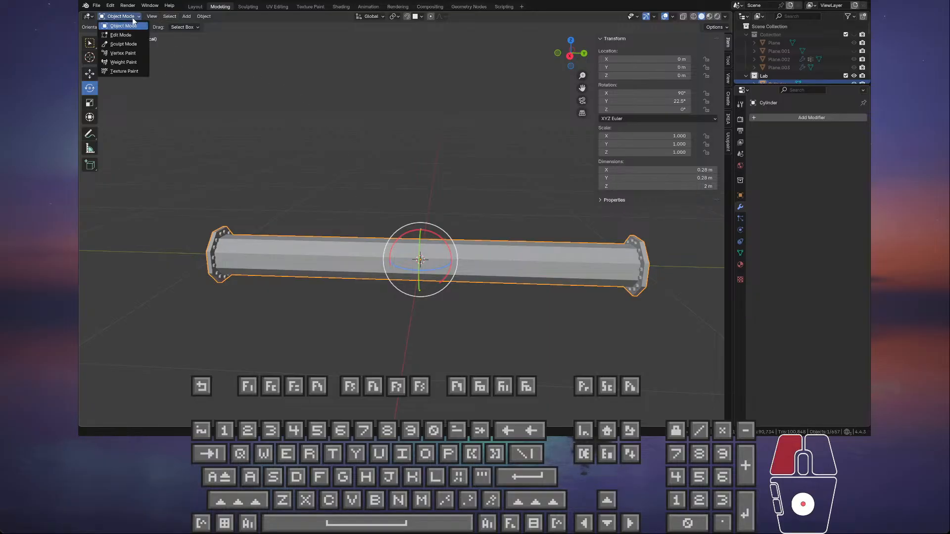
left_click(124, 62)
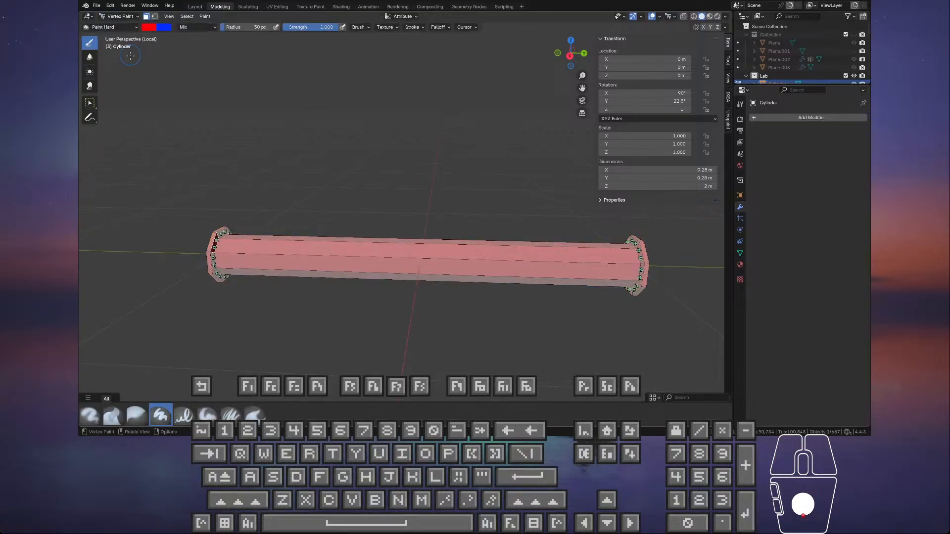
key("Tab")
key("Tab")
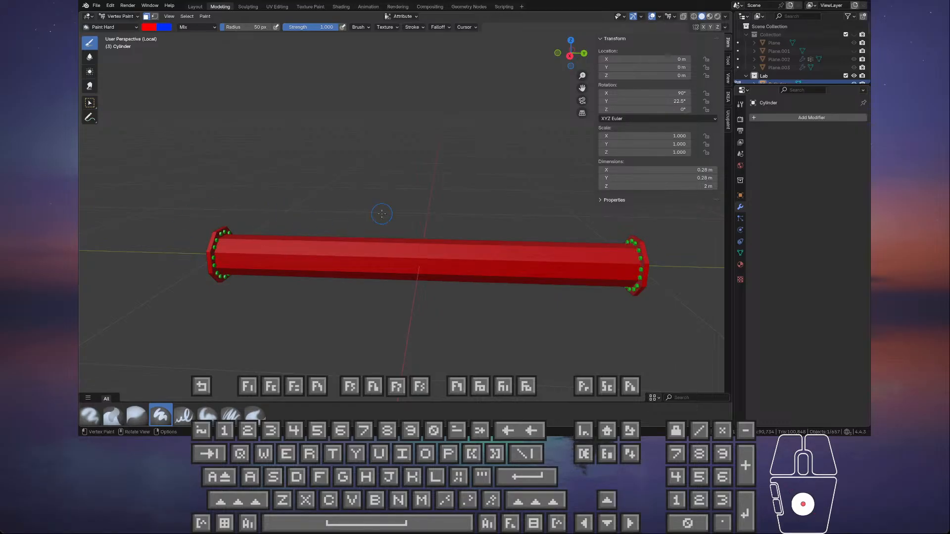
key("Tab")
key("Tab")
key("Tab")
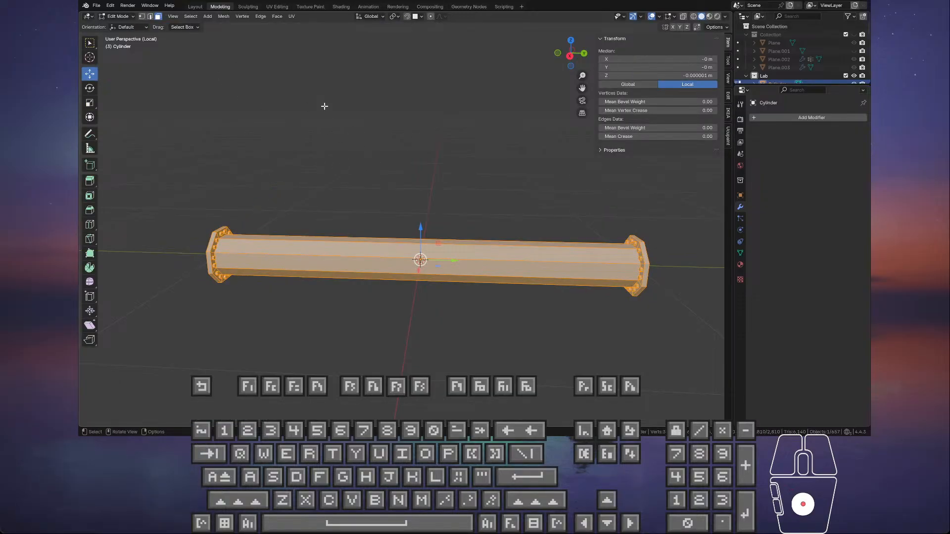
- Unwrap the whole pipe in the UV Editing workspace with Smart UV Project, using the Axis-aligned (Vertical) rotation method
left_click(277, 7)
middle_click_drag(512, 140, 439, 189)
scroll(350, 185, "down", 1)
middle_click_drag(577, 228, 658, 163)
key("KP_Decimal")
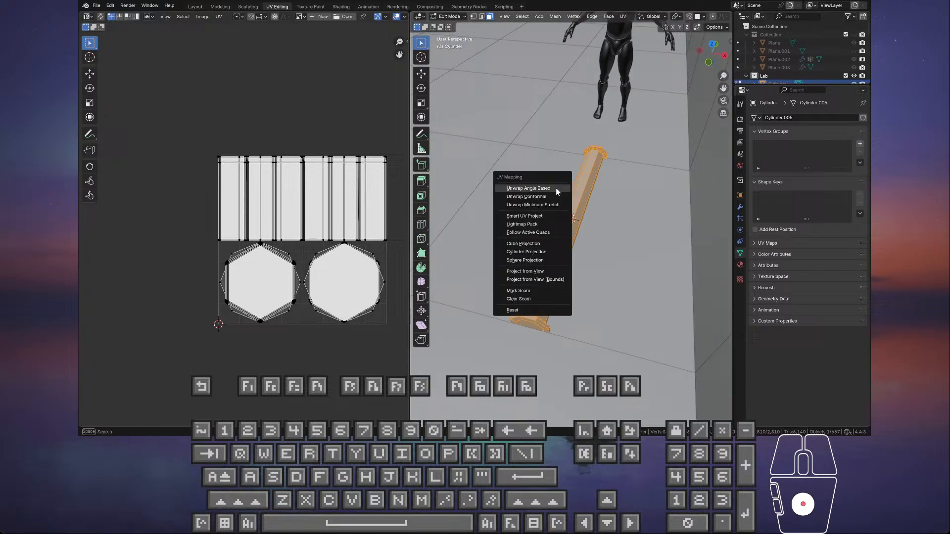
left_click(554, 217)
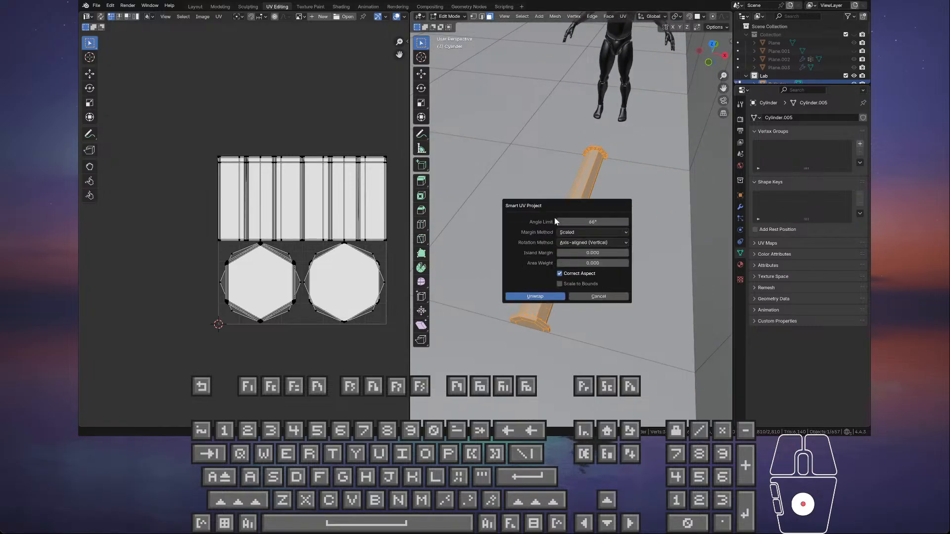
left_click(546, 297)
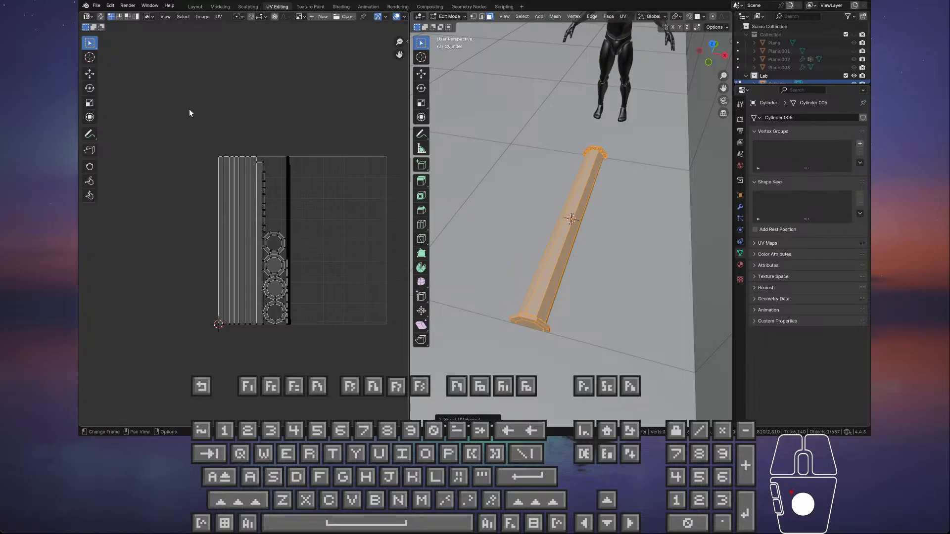
- Activate the Move tool in the UV editor and select all of the pipe's UV islands
left_click(91, 73)
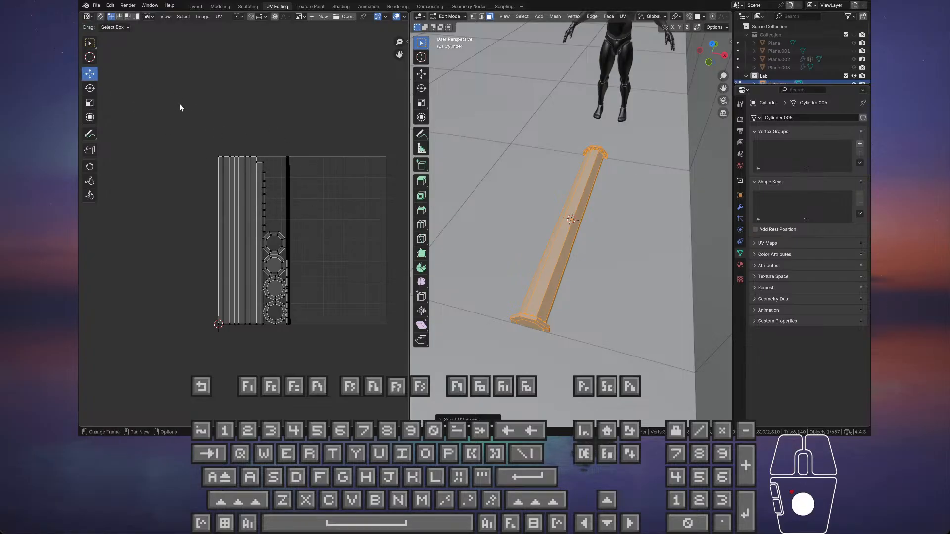
left_click_drag(180, 107, 312, 371)
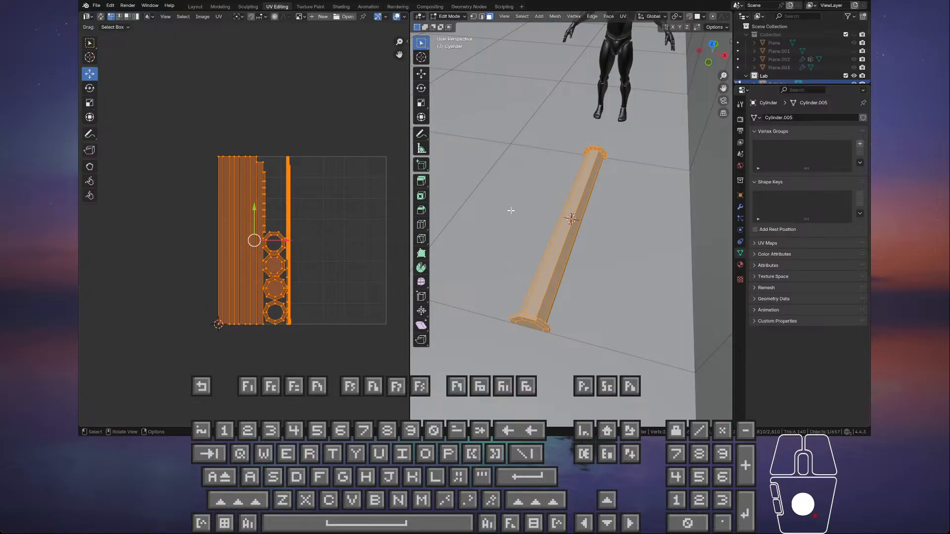
right_click(584, 211)
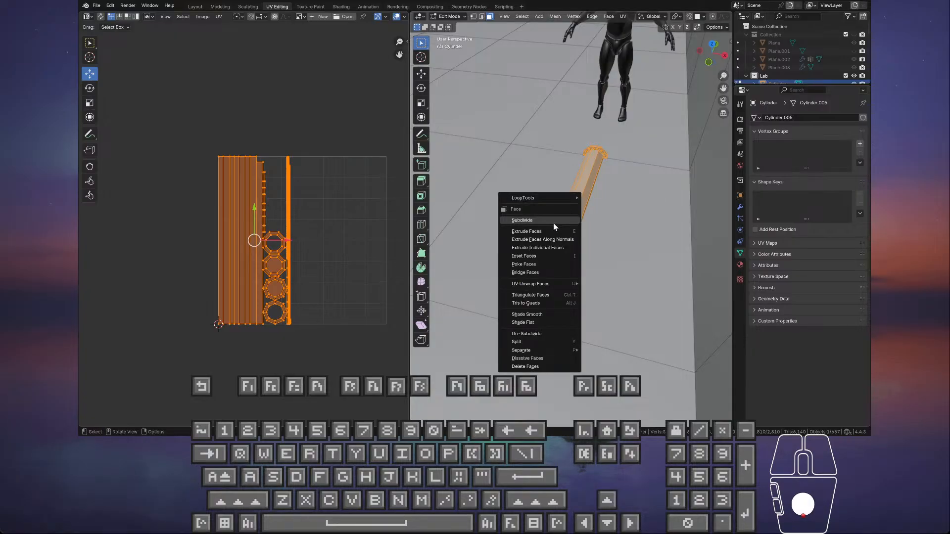
left_click(537, 247)
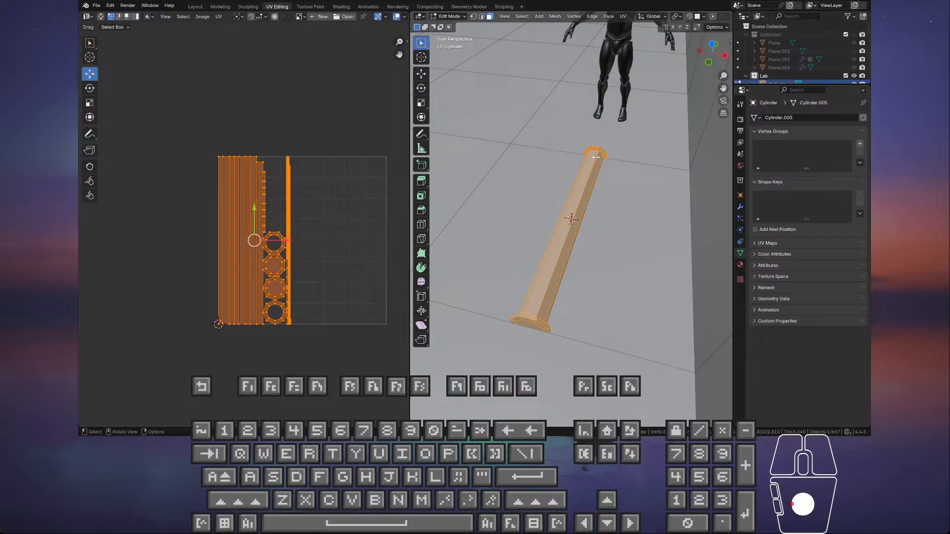
key("u")
left_click(556, 185)
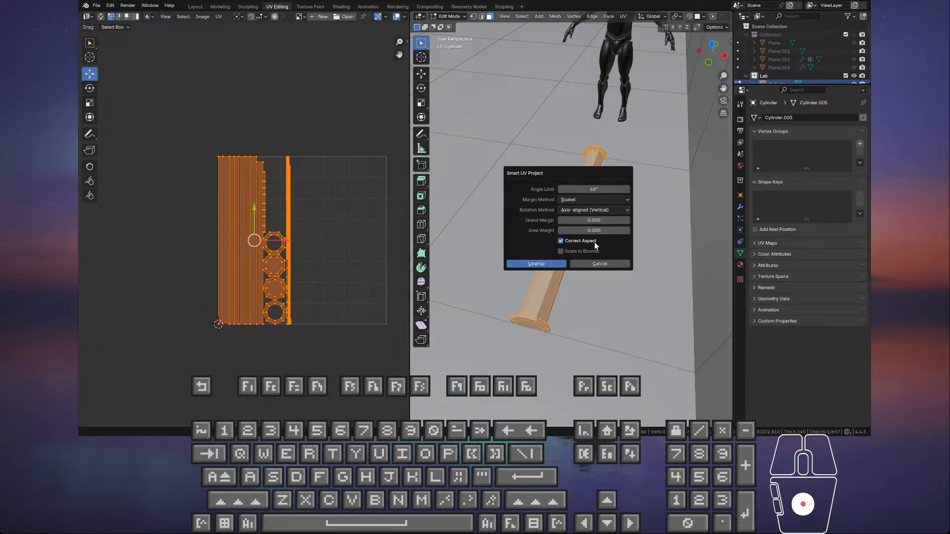
left_click(599, 211)
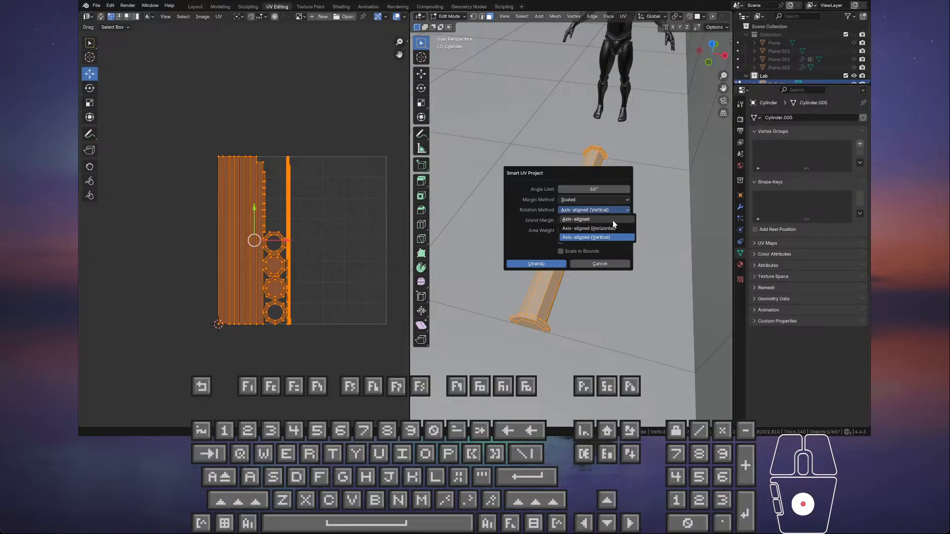
left_click(613, 219)
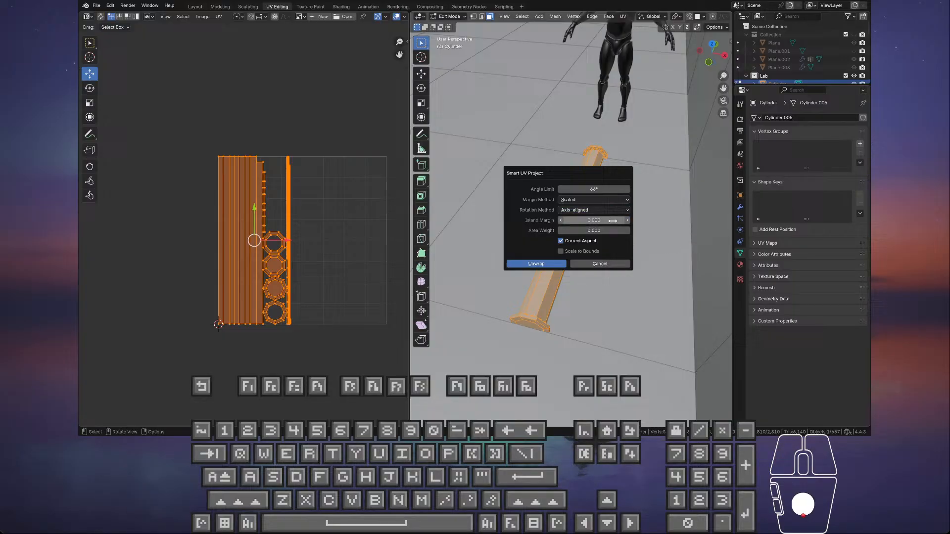
left_click(602, 210)
left_click(596, 238)
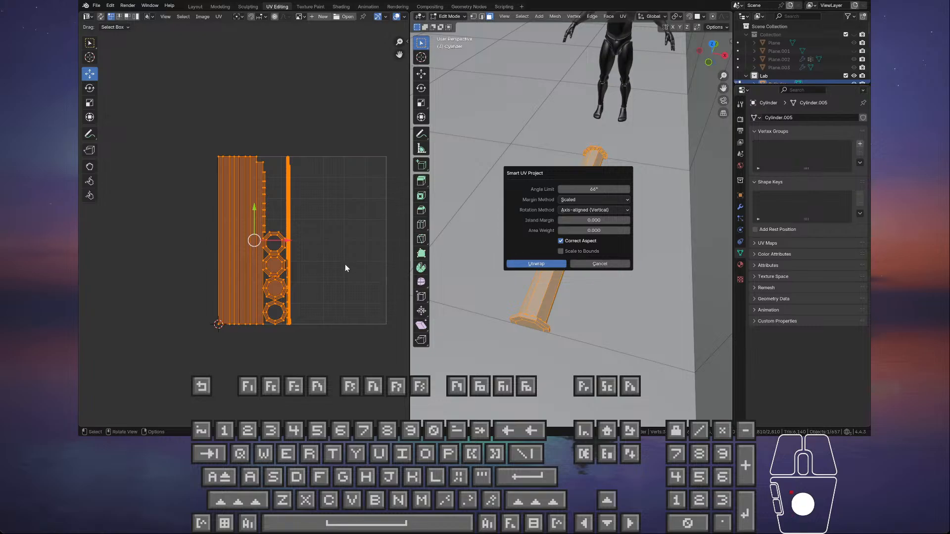
left_click(292, 243)
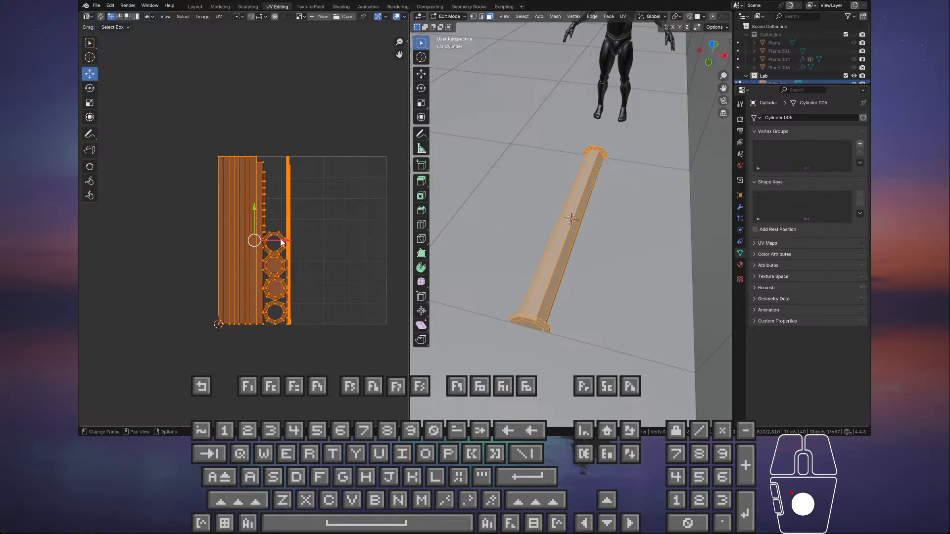
- Move all UV islands horizontally against the right edge of the UV square and deselect them
left_click_drag(282, 242, 379, 249)
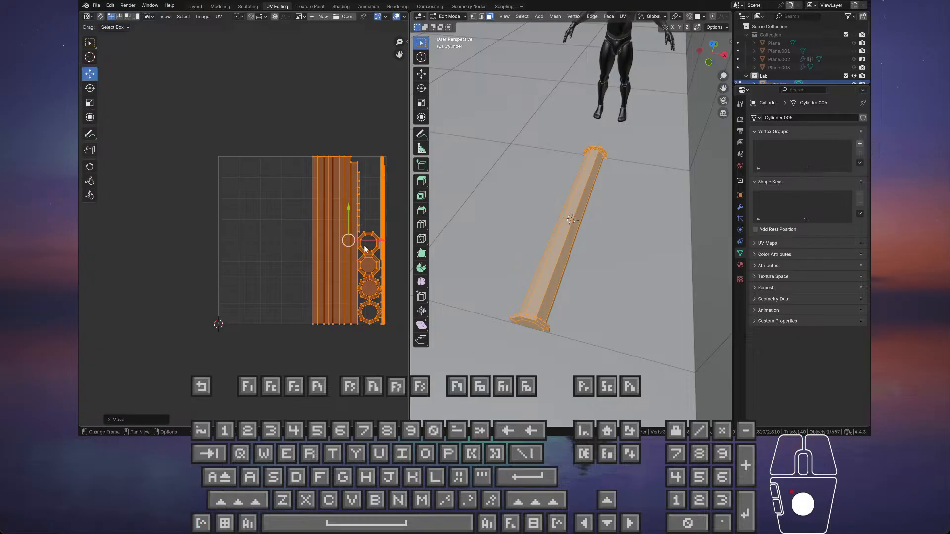
left_click(255, 141)
- Return the pipe to Vertex Paint mode and examine it beside the figure from several distances and angles
middle_click_drag(559, 166, 559, 173)
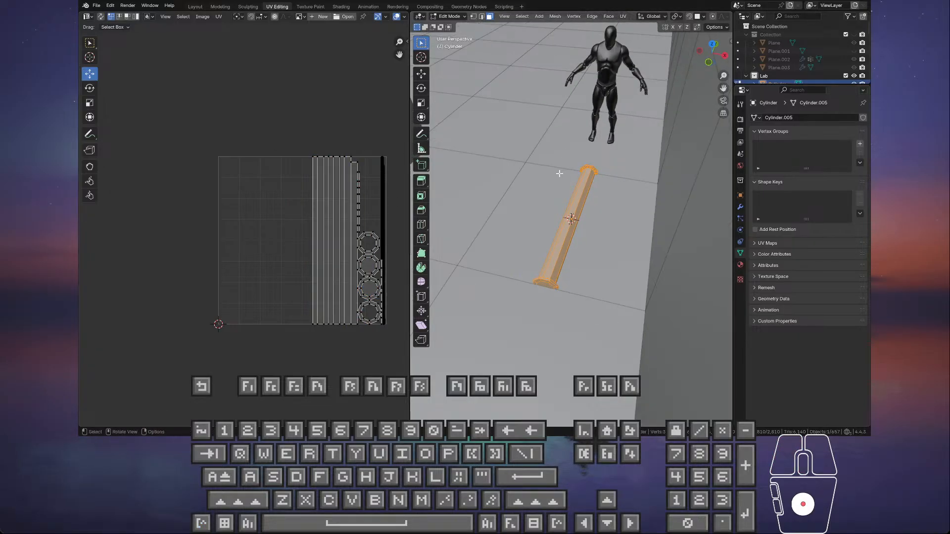
key("Tab")
scroll(556, 147, "down", 3)
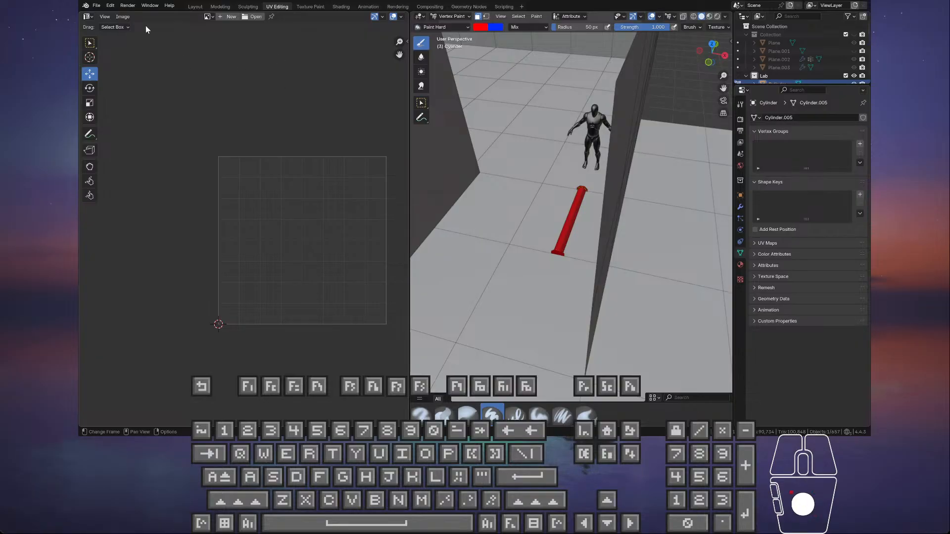
scroll(595, 188, "up", 3)
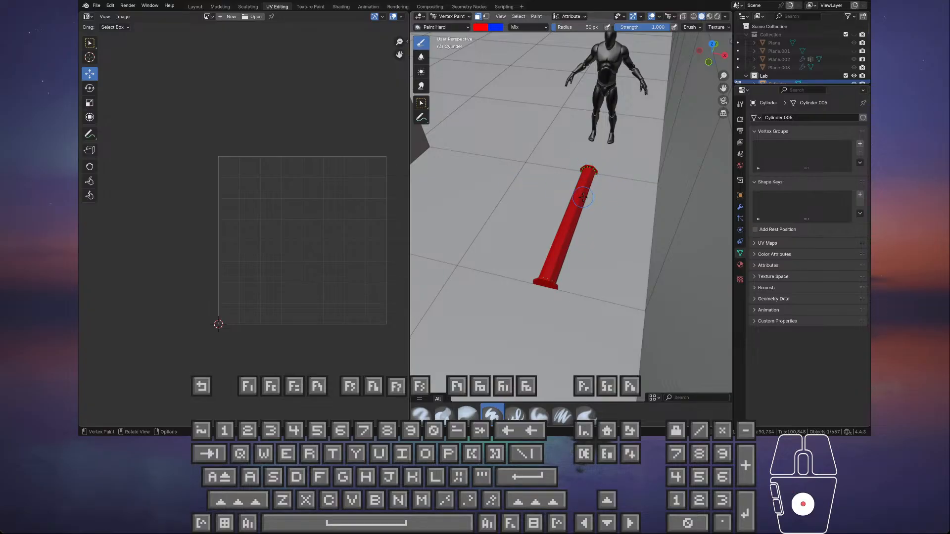
middle_click_drag(548, 168, 590, 178)
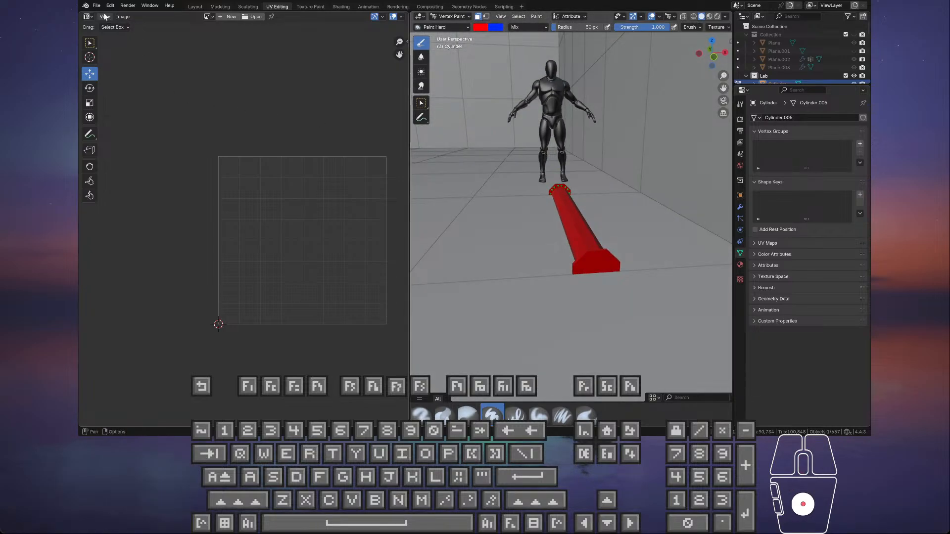
mouse_move(589, 212)
middle_mouse_down()
mouse_move(629, 220)
mouse_move(574, 220)
mouse_move(596, 192)
mouse_move(637, 206)
mouse_move(574, 218)
middle_mouse_up()
scroll(573, 220, "down", 5)
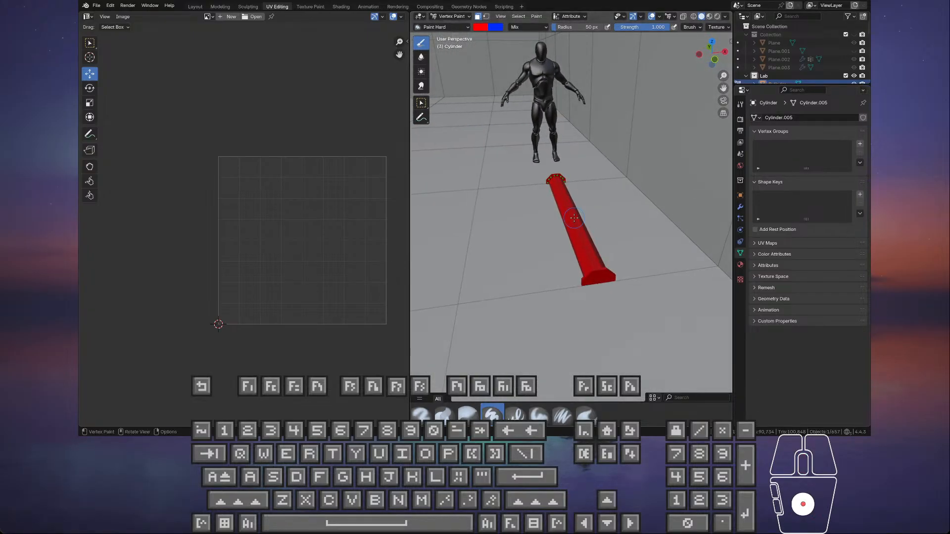
scroll(574, 218, "down", 4)
scroll(573, 217, "up", 6)
key("Tab")
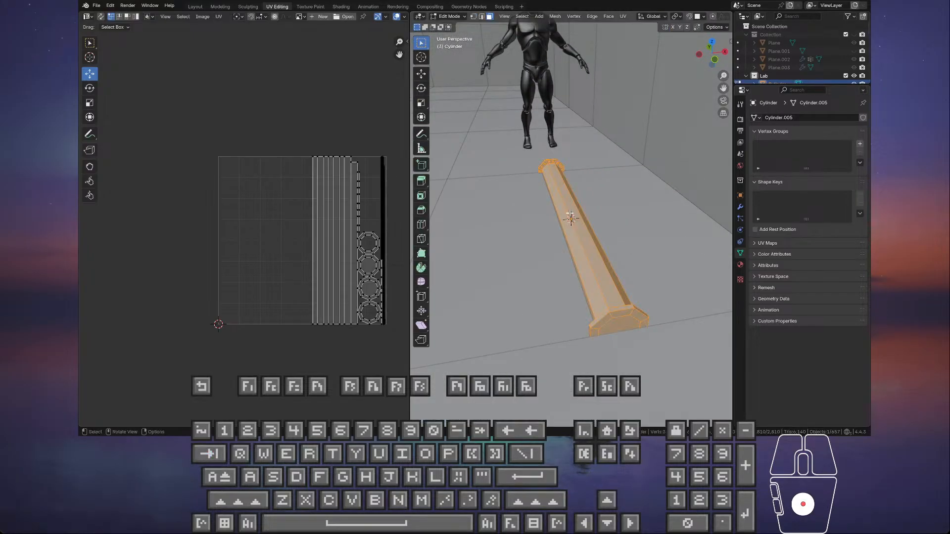
key("Tab")
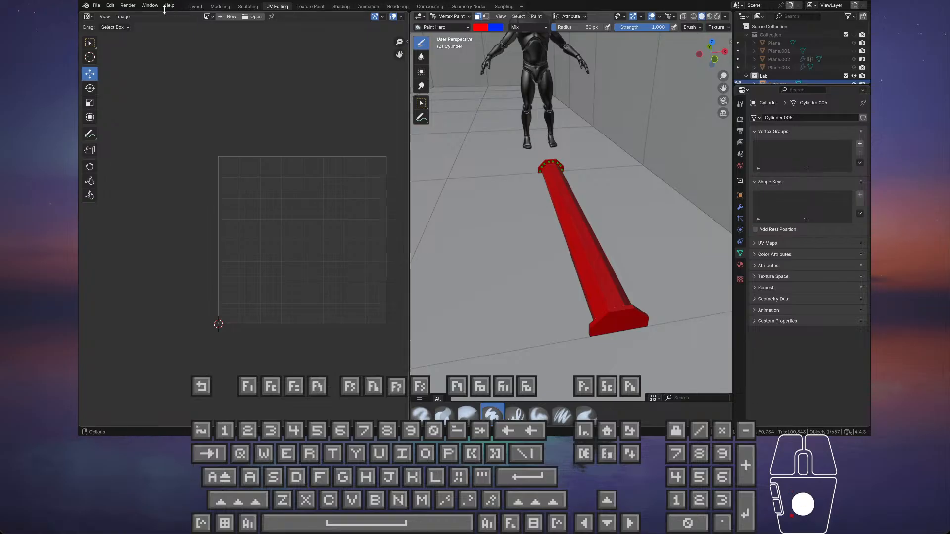
- Switch to the Modeling workspace, put the pipe in Object Mode and shade it smooth
left_click(220, 7)
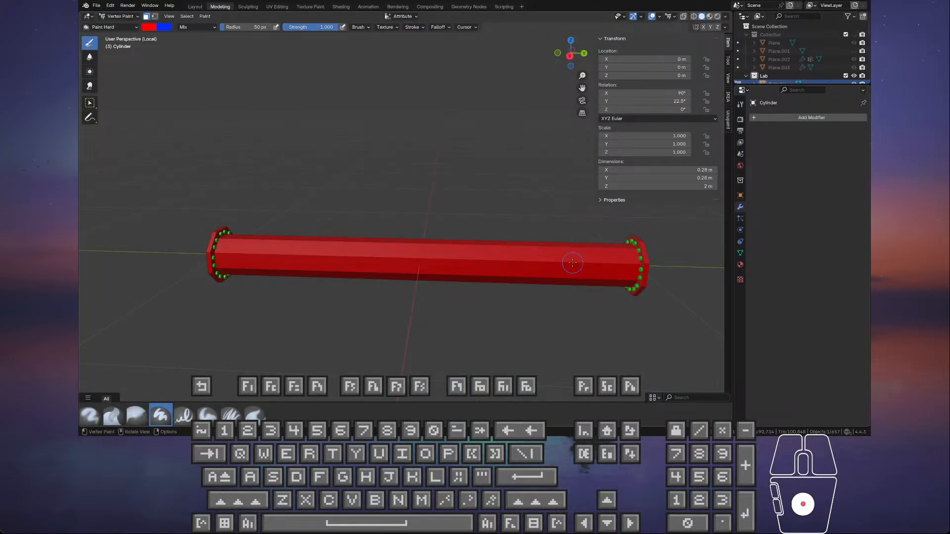
key("Tab")
key("Tab")
left_click(111, 16)
left_click(129, 28)
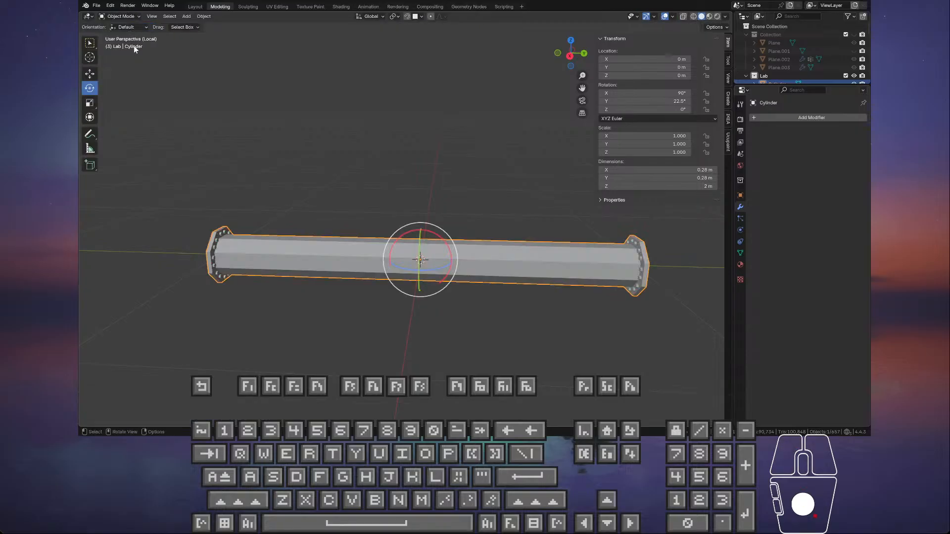
right_click(346, 248)
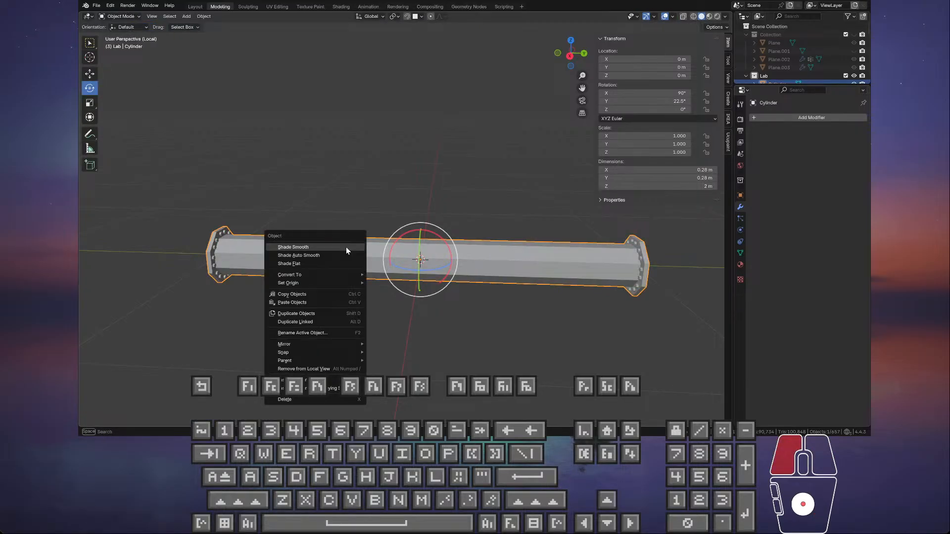
left_click(346, 248)
- In Edit Mode, select the edge loops on one flange: the pipe-to-flange loop plus both outer rim loops
scroll(263, 240, "up", 4)
key("Tab")
scroll(262, 239, "down", 3)
middle_click_drag(261, 238, 452, 227, "shift")
scroll(378, 240, "up", 4)
scroll(379, 240, "up", 1)
left_click(150, 18)
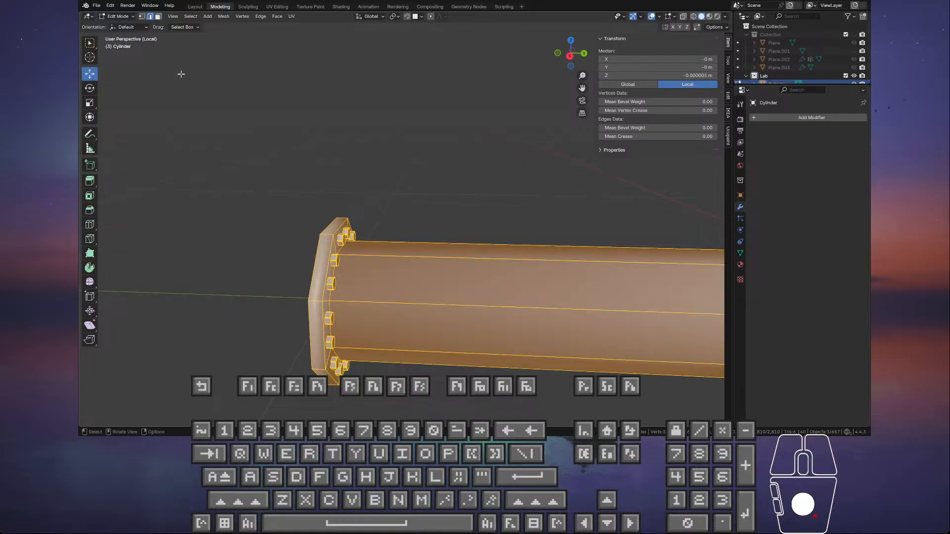
middle_click_drag(350, 257, 339, 248)
left_click(340, 246)
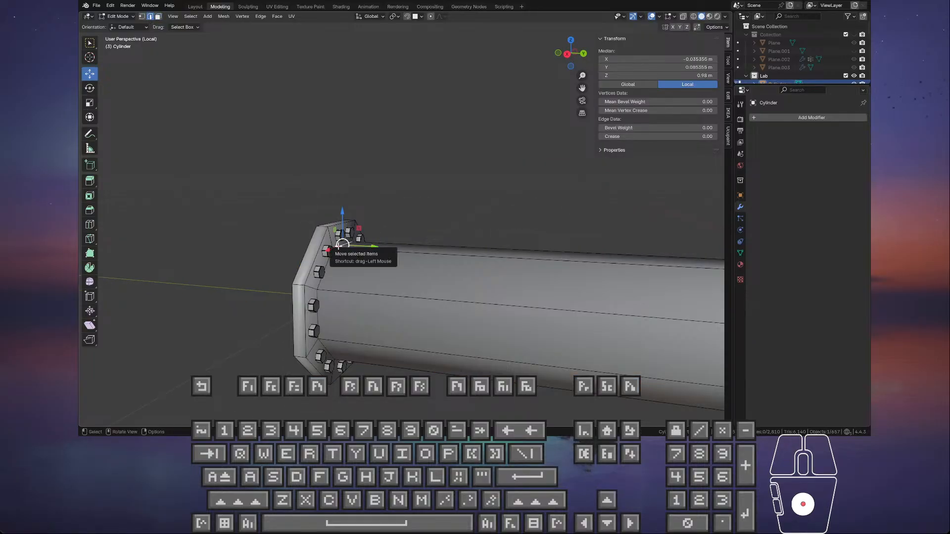
left_click(339, 245, "alt")
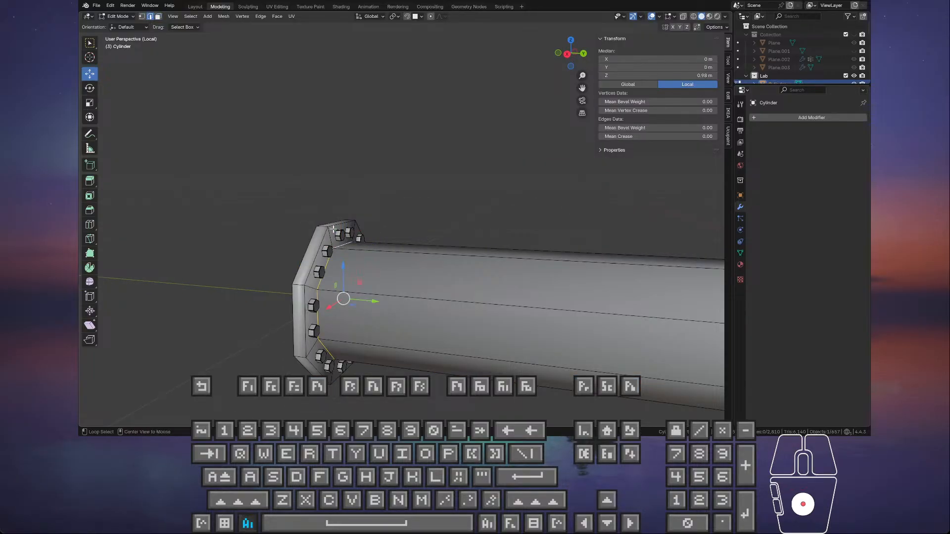
left_click(329, 227, "alt+shift")
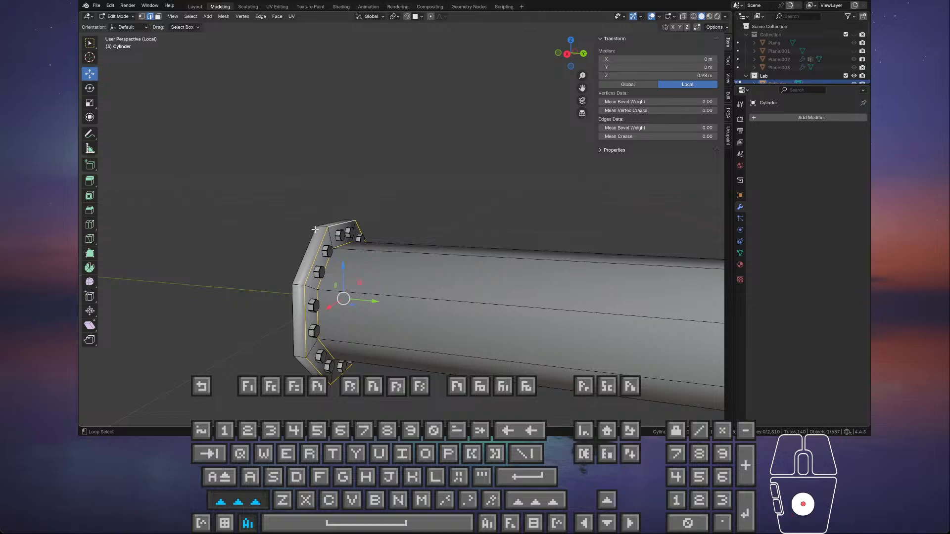
left_click(315, 229, "alt+shift")
- Add the matching edge loops of the flange at the opposite end to the selection and mark all selected loops sharp
scroll(309, 237, "down", 5)
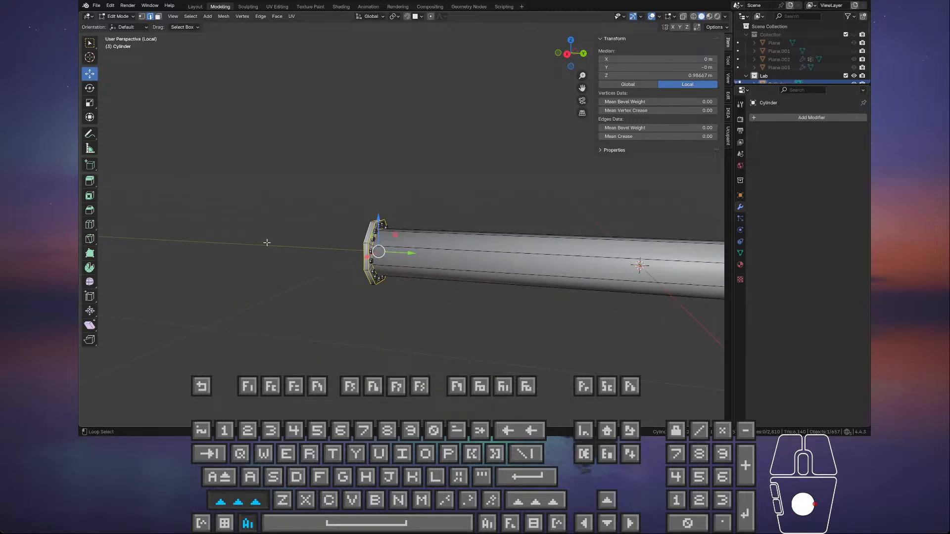
scroll(337, 248, "down", 4)
mouse_move(514, 259)
middle_mouse_down()
mouse_move(557, 259)
mouse_move(513, 269)
middle_mouse_up()
middle_click_drag(441, 262, 375, 296)
scroll(378, 295, "up", 6)
middle_click_drag(423, 252, 417, 206, "shift")
scroll(418, 206, "up", 2)
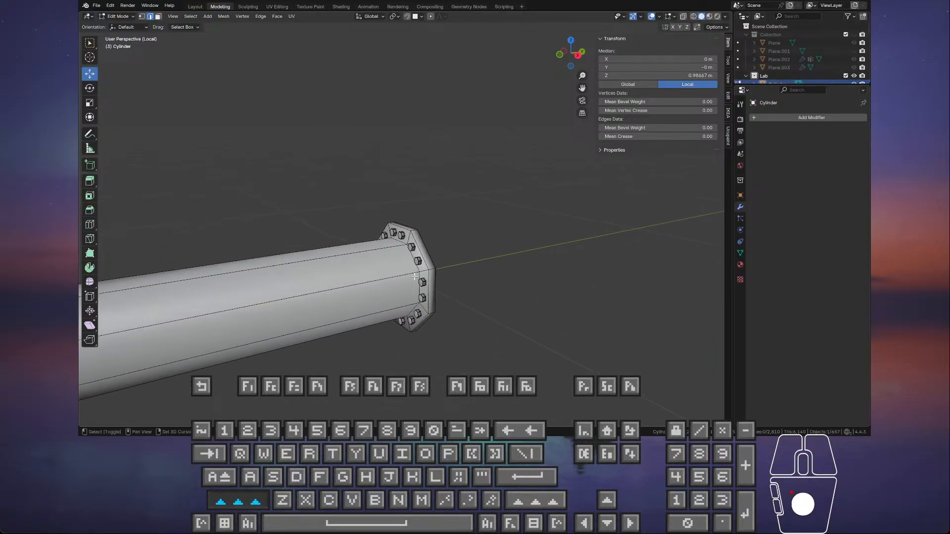
left_click(419, 270, "alt+shift")
left_click(429, 267, "alt+shift")
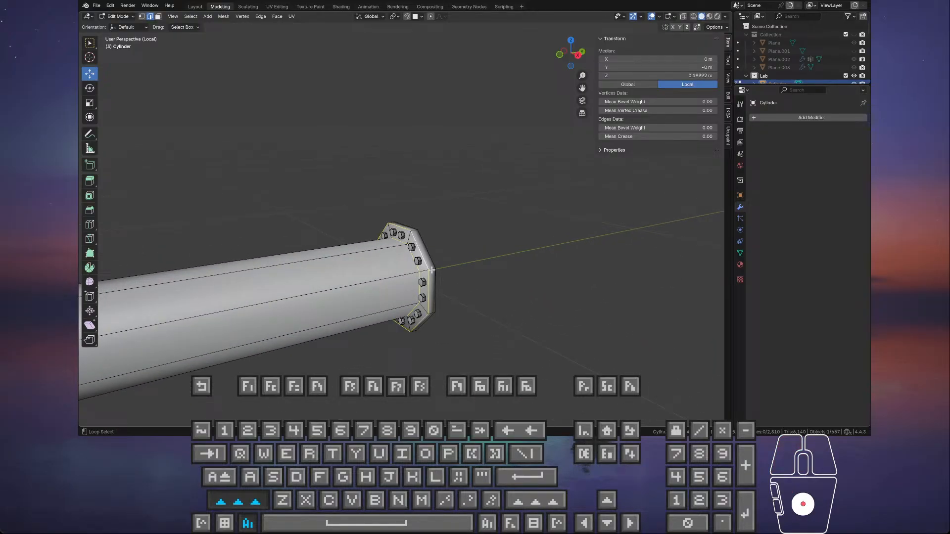
left_click(433, 271, "alt+shift")
left_click(434, 269, "alt+shift")
left_click(434, 265, "alt+shift")
right_click(434, 265)
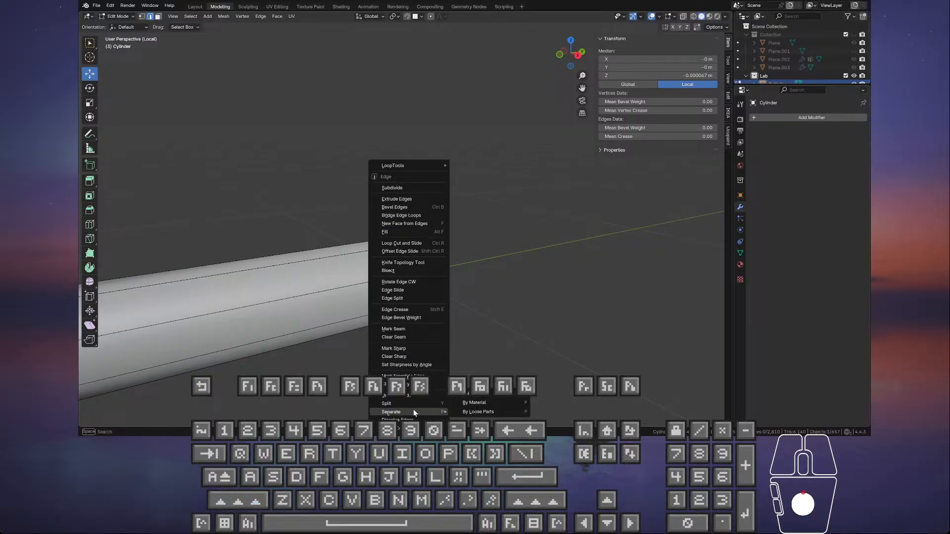
left_click(412, 348)
- Examine a bevelled bolt head up close, then return to Object Mode and inspect the shading along the whole pipe
middle_click_drag(411, 349, 428, 289)
left_click(450, 268)
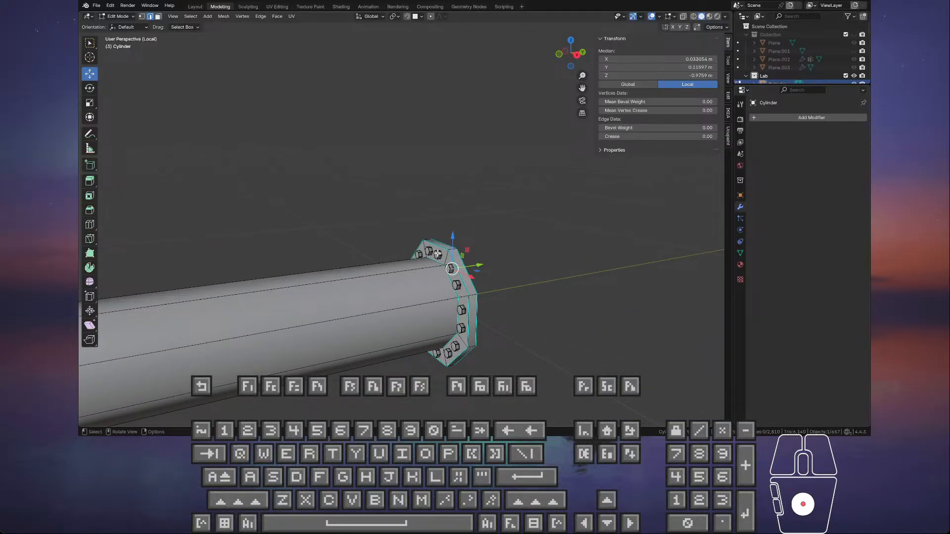
key("KP_Decimal")
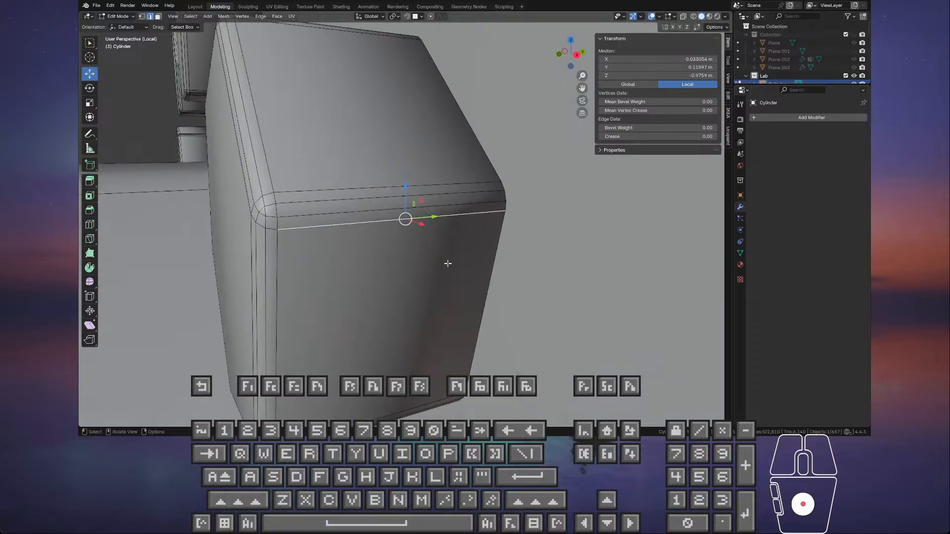
scroll(447, 263, "down", 6)
middle_click_drag(383, 257, 451, 259)
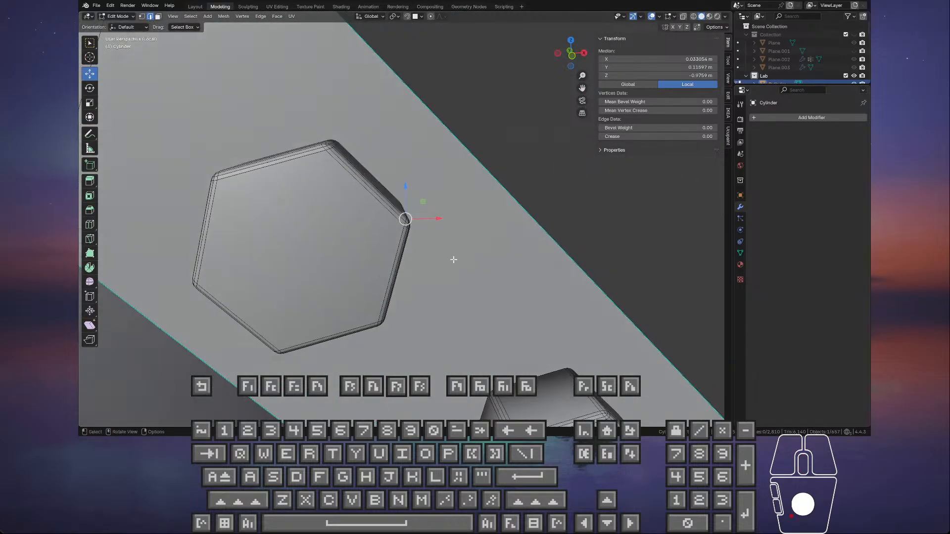
key("Tab")
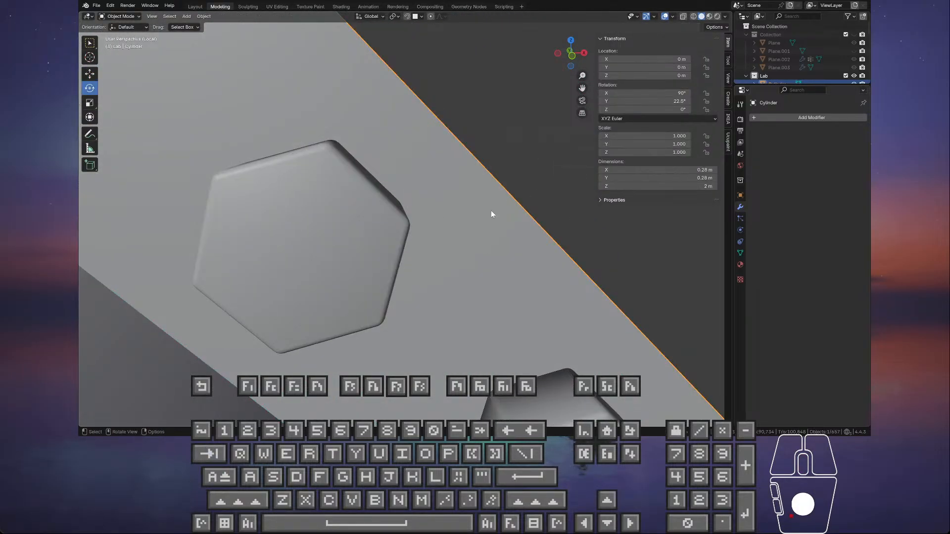
middle_click_drag(491, 210, 400, 225)
scroll(401, 229, "down", 10)
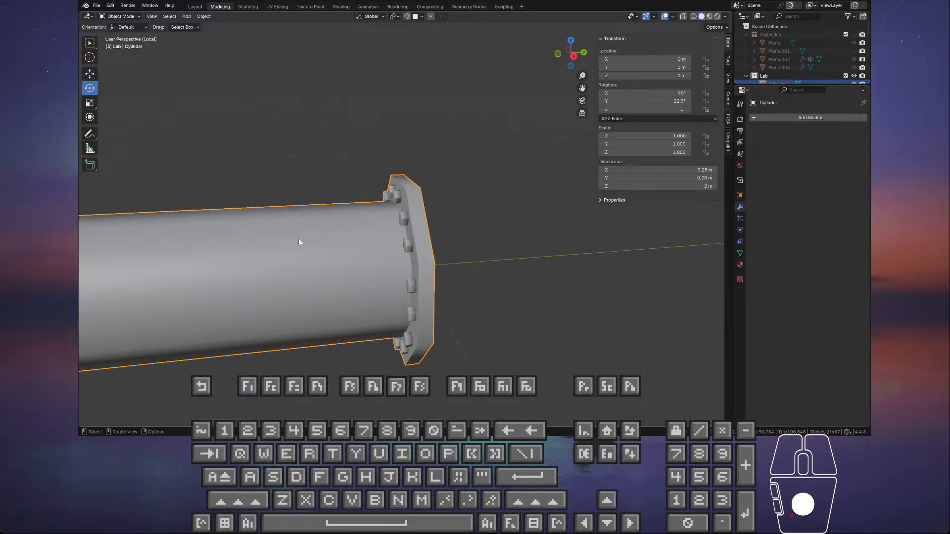
middle_click_drag(281, 239, 346, 237)
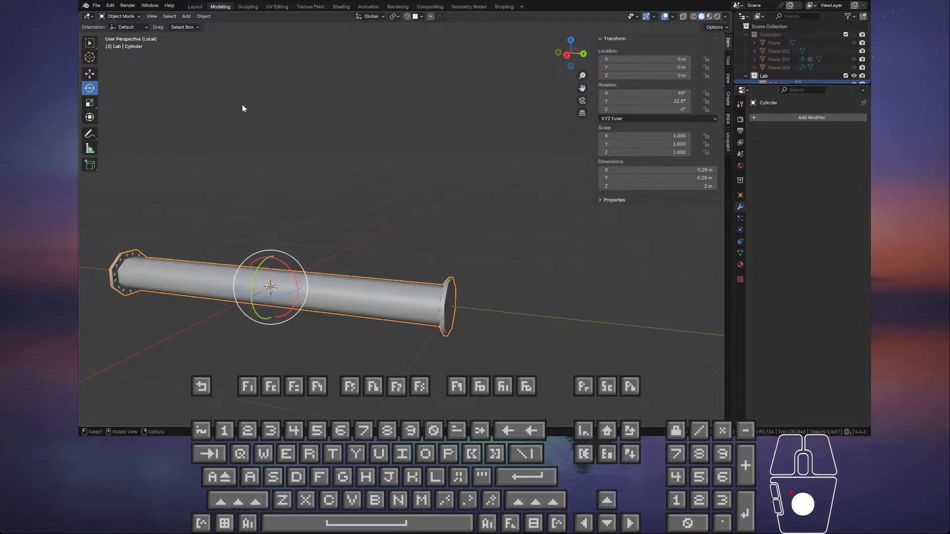
- Export the pipe as an FBX file with a name based on Pipe
left_click(96, 6)
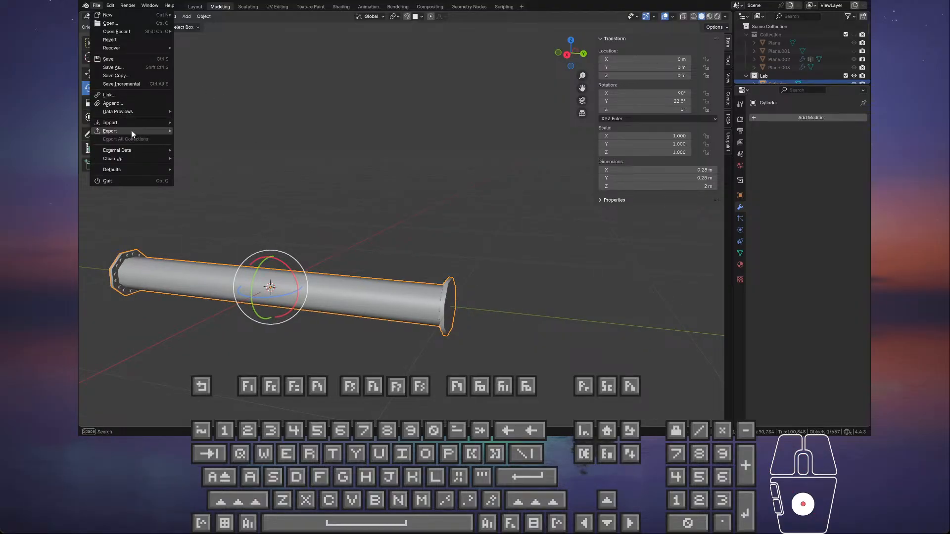
mouse_move(132, 130)
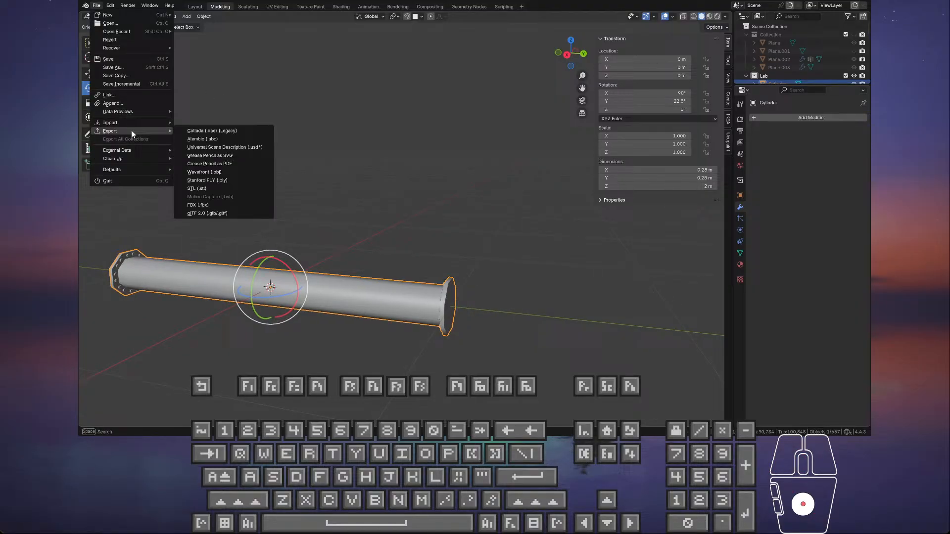
left_click(220, 204)
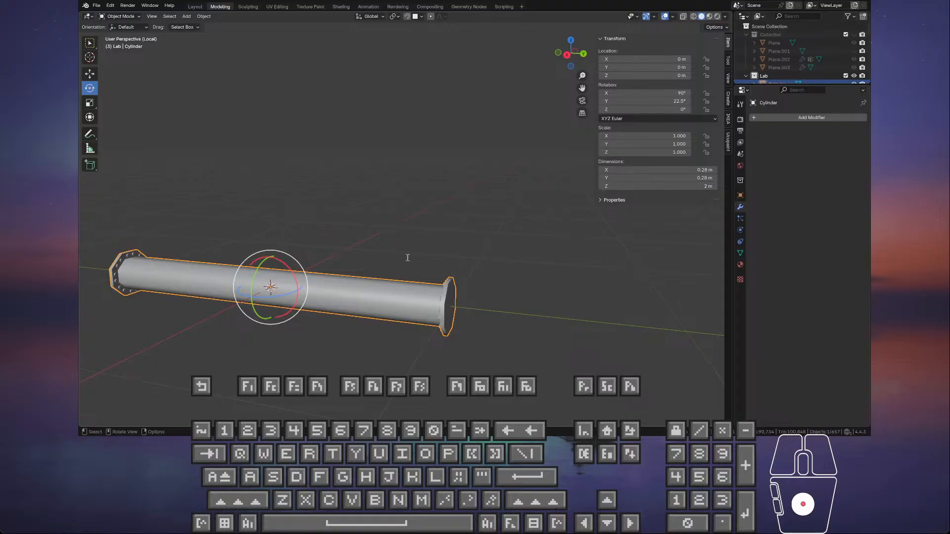
key("shift")
key("p")
key("BackSpace")
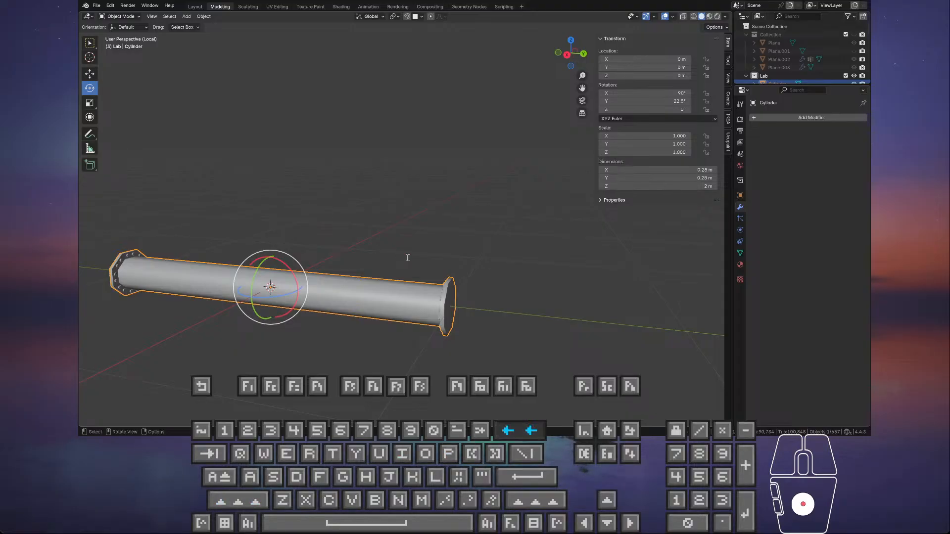
key("shift")
key("p")
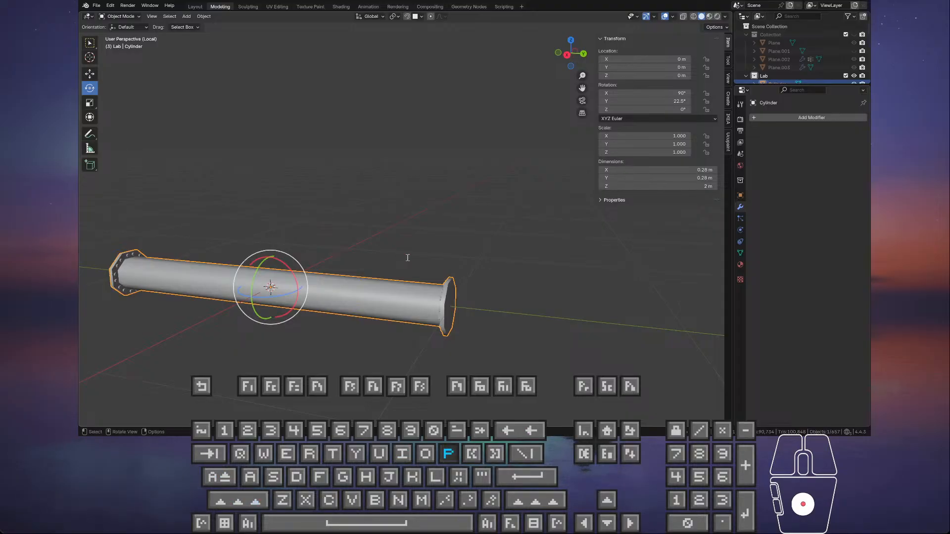
key("Return")
type("PipeS")
key("BackSpace")
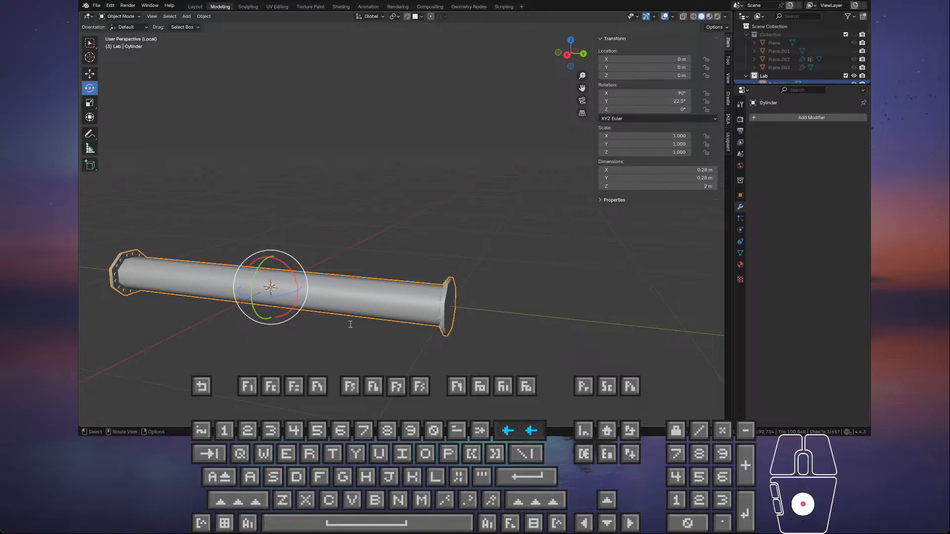
type("h")
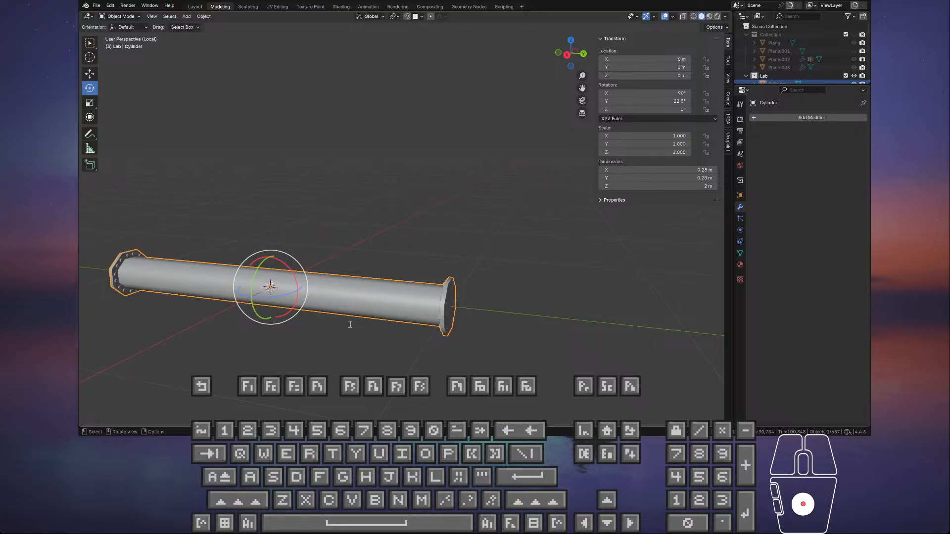
key("Left")
key("Left")
type("Skige")
key("BackSpace")
key("BackSpace")
type("nl")
middle_click_drag(660, 322, 436, 265)
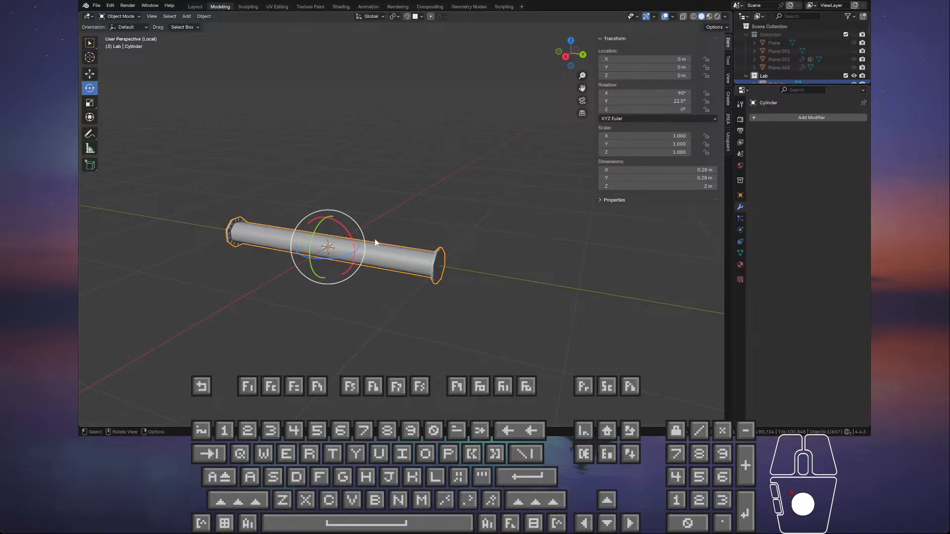
- Switch to Substance 3D Painter, search the smart materials for metal and apply Aluminium Brushed Worn to the pipe
key("super+l")
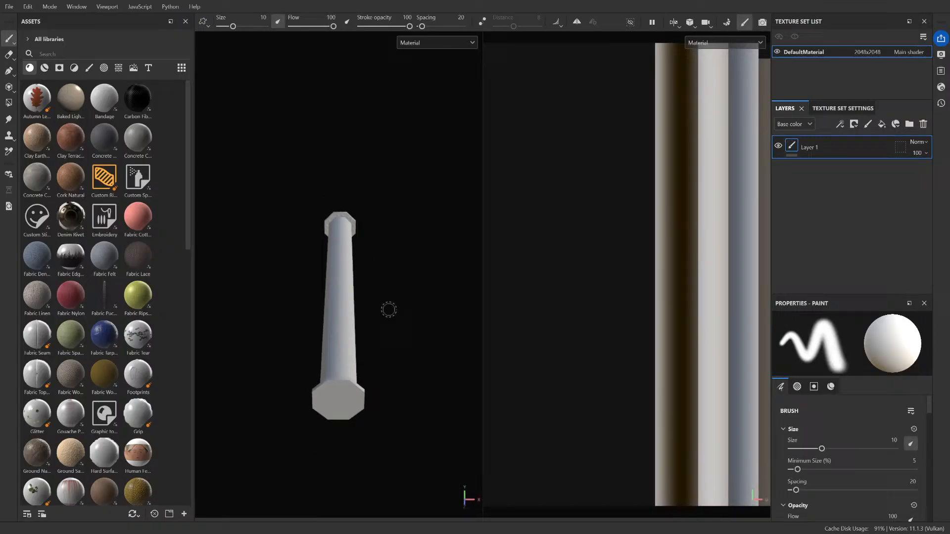
left_click_drag(389, 310, 340, 266, "alt")
scroll(339, 266, "up", 5)
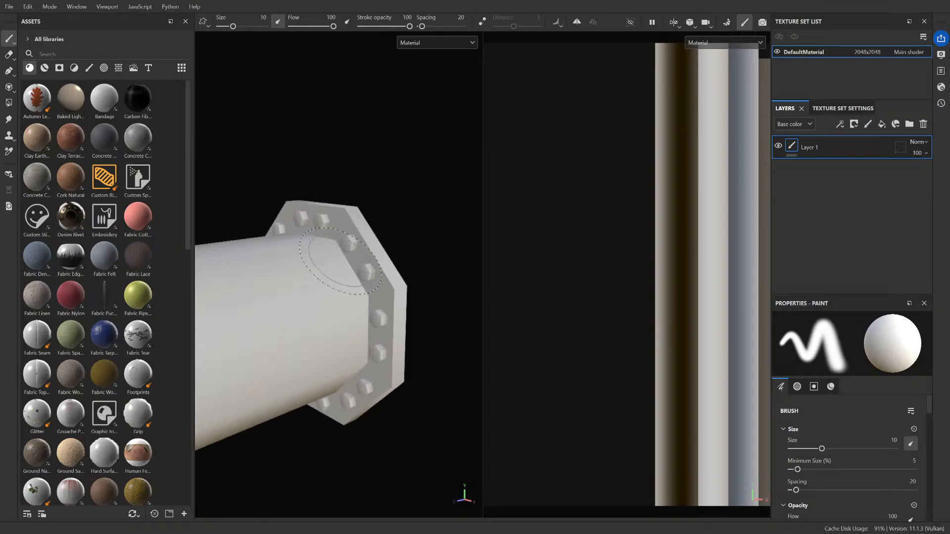
left_click(70, 54)
type("m")
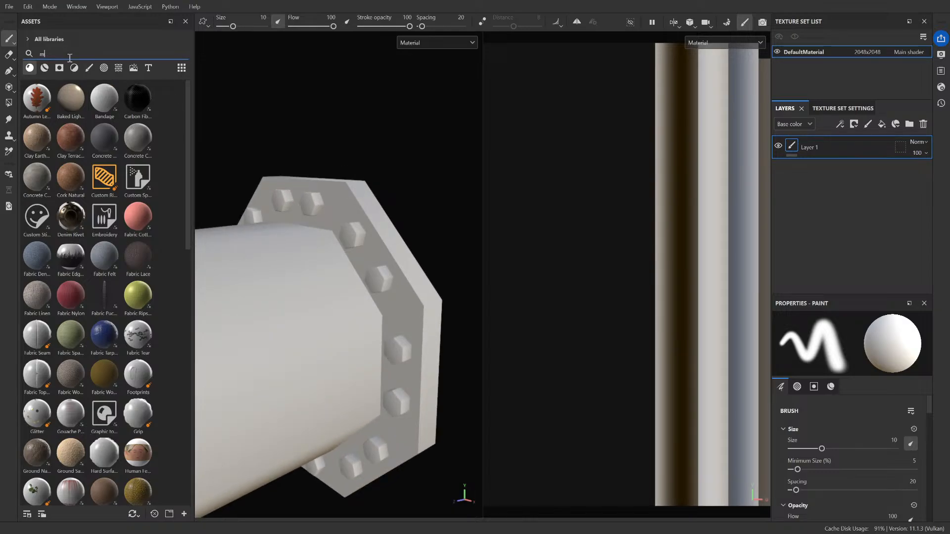
type("etal")
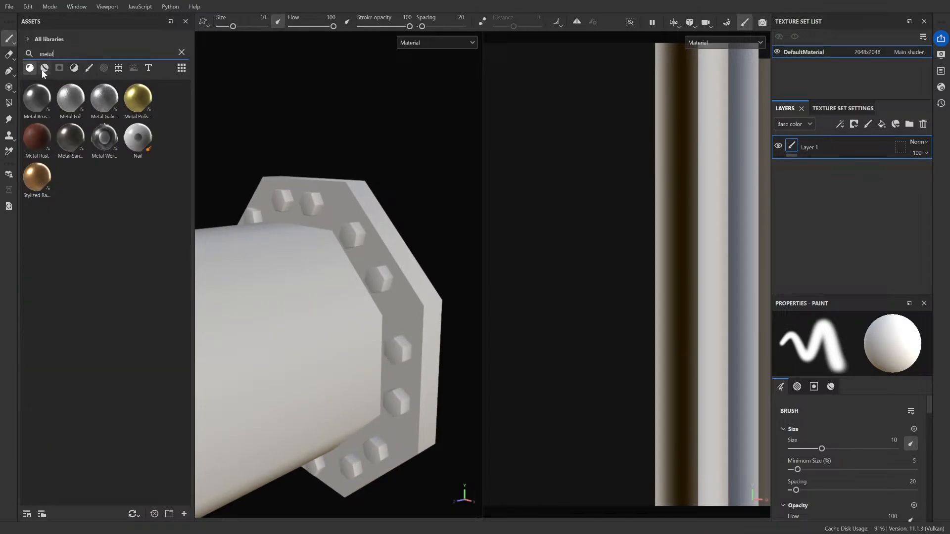
left_click(44, 70)
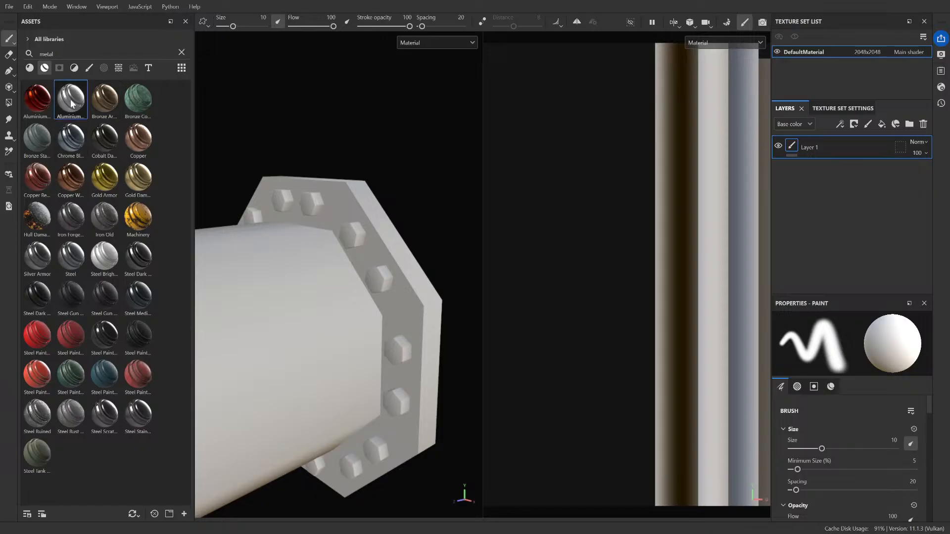
mouse_move(71, 104)
left_mouse_down()
mouse_move(290, 297)
mouse_move(304, 295)
left_mouse_up()
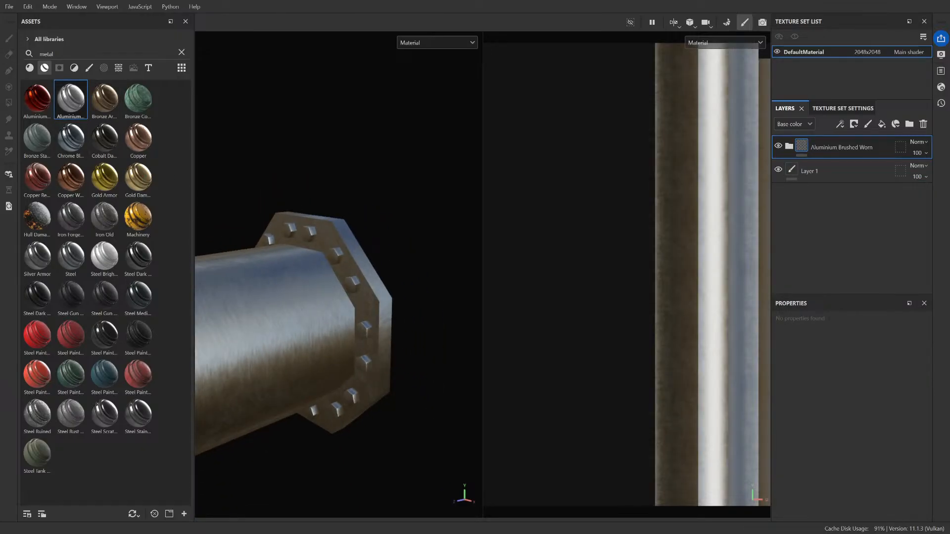
- Inspect the middle of the pipe and apply the dark cobalt smart material to it
left_click(384, 162)
mouse_move(384, 161)
left_mouse_down("alt")
mouse_move(344, 238)
mouse_move(378, 251)
mouse_move(407, 282)
mouse_move(314, 258)
mouse_move(350, 268)
left_mouse_up("alt")
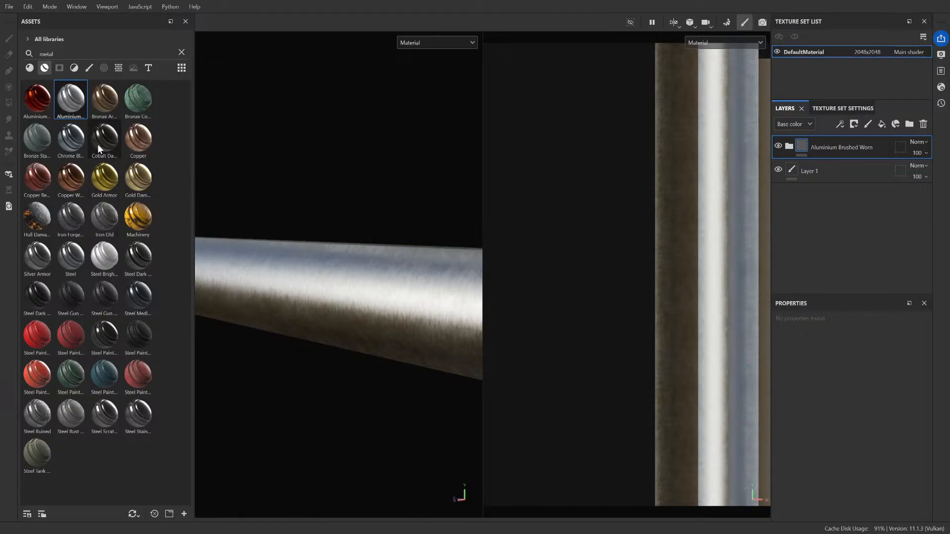
mouse_move(104, 139)
left_mouse_down()
mouse_move(149, 188)
mouse_move(391, 308)
mouse_move(328, 177)
mouse_move(323, 129)
left_mouse_up()
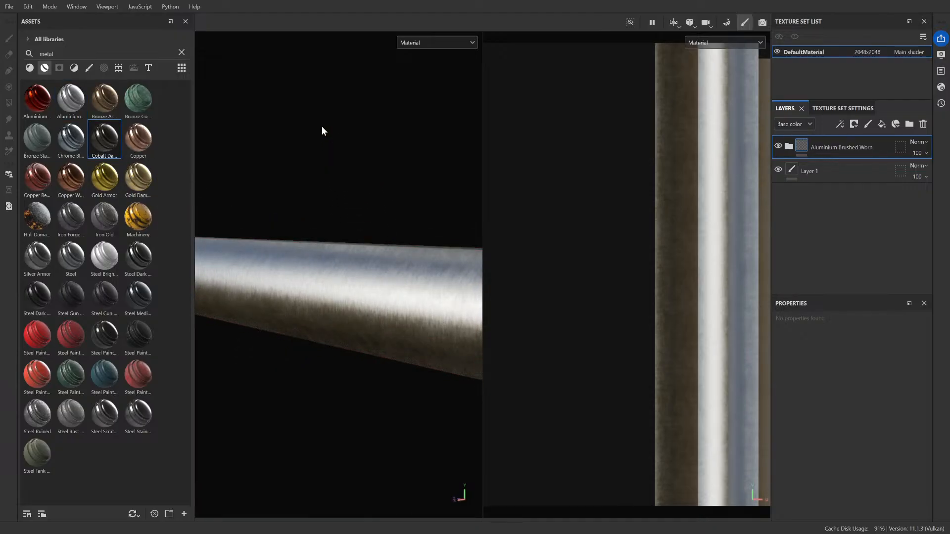
- Undo the brushed aluminium material, try the dark cobalt smart material on the pipe and undo it
key("ctrl+z")
left_click_drag(105, 122, 330, 264)
key("ctrl+z")
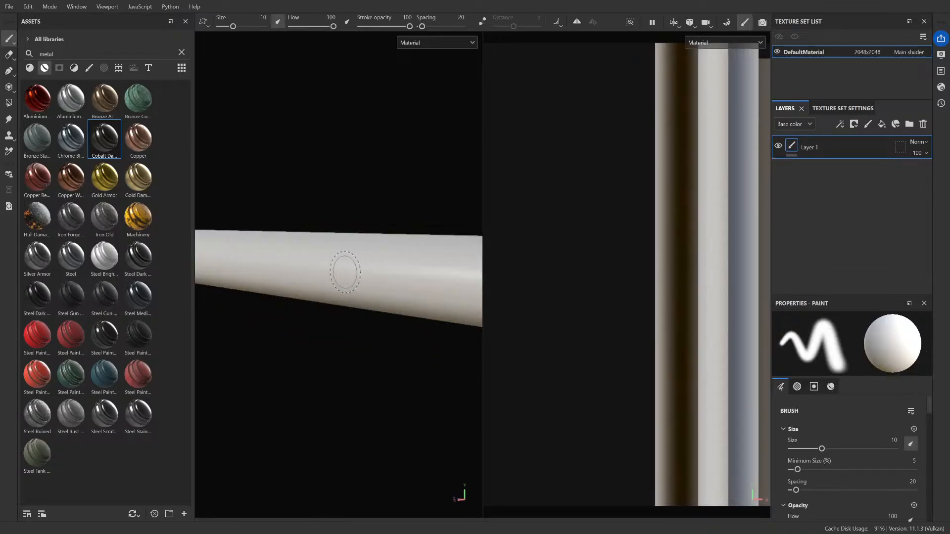
- Try the Steel Bright Layered and Steel Stained smart materials on the pipe in turn, inspecting and undoing each
left_click_drag(105, 257, 319, 274)
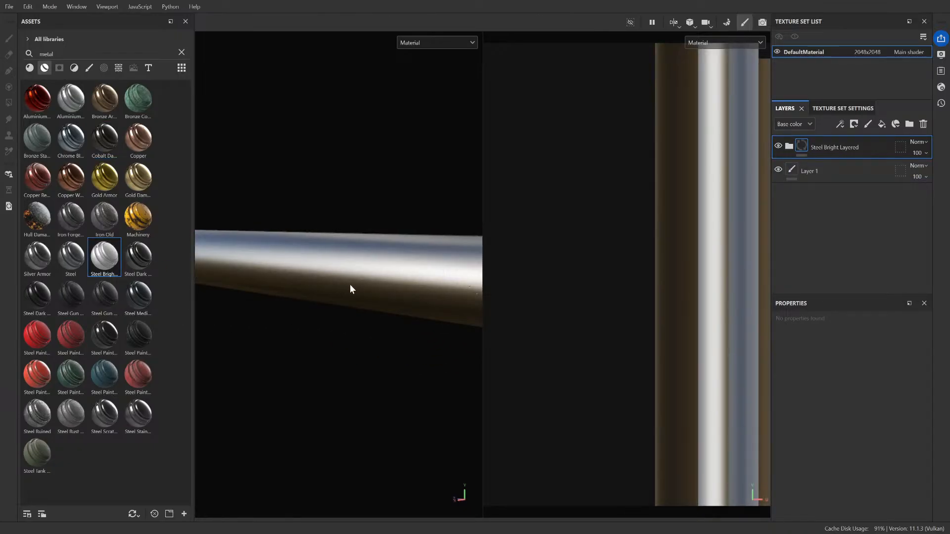
scroll(361, 292, "up", 5)
scroll(357, 289, "down", 2)
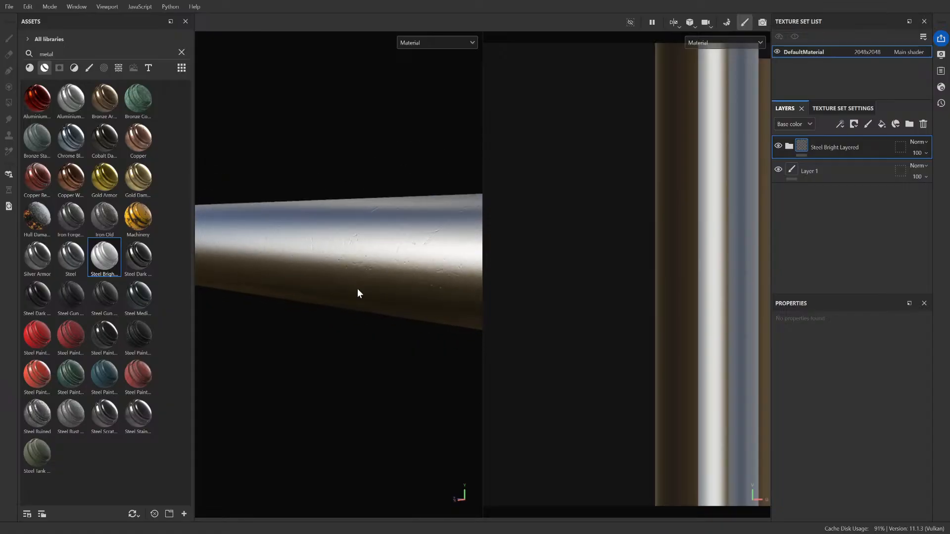
key("ctrl+z")
left_click_drag(131, 405, 336, 236)
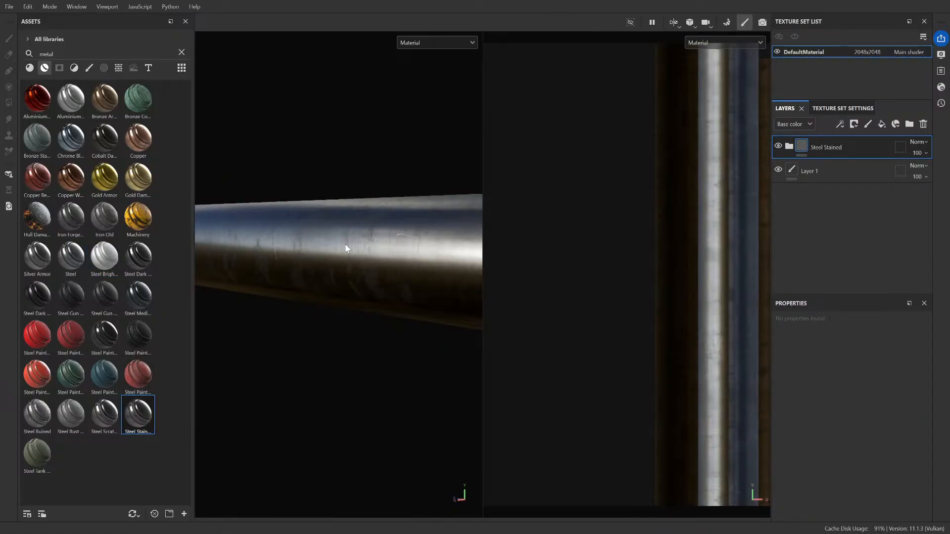
scroll(368, 271, "up", 2)
key("ctrl+z")
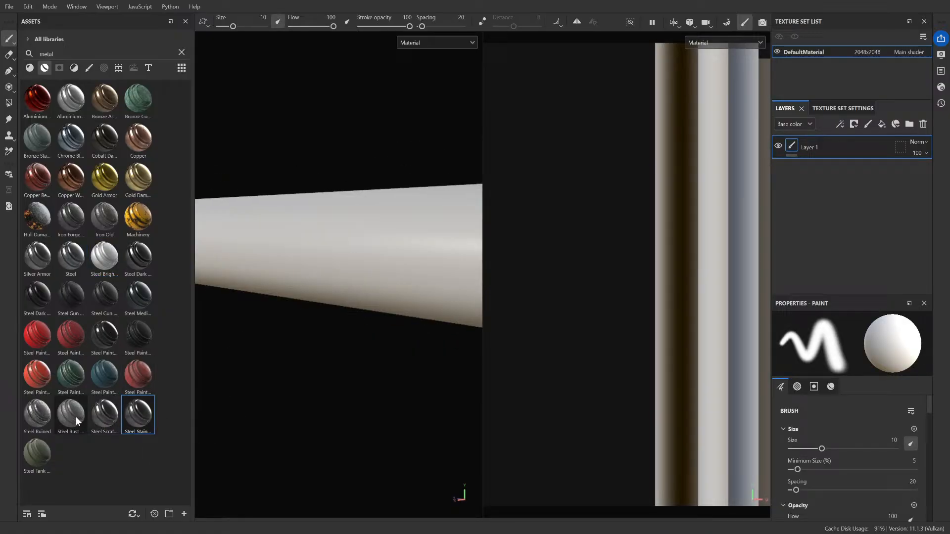
- Try the Steel Rust Surface smart material, inspect it along the pipe and at the bolted flange, and undo it
mouse_move(76, 417)
left_mouse_down()
mouse_move(335, 236)
mouse_move(416, 278)
mouse_move(493, 278)
mouse_move(341, 220)
mouse_move(339, 292)
mouse_move(471, 267)
mouse_move(310, 286)
mouse_move(319, 307)
mouse_move(469, 301)
mouse_move(498, 314)
left_mouse_up()
scroll(310, 286, "down", 5)
left_click(343, 286)
scroll(317, 283, "up", 3)
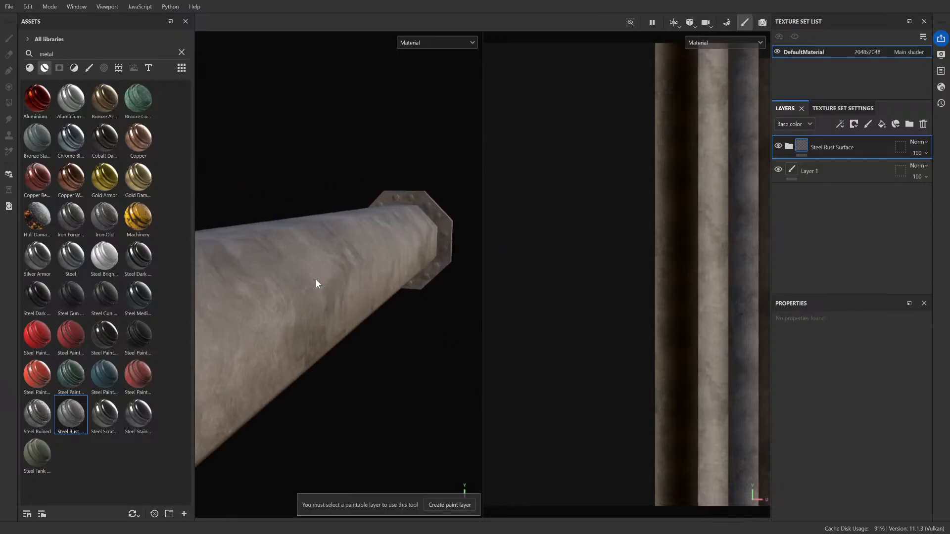
scroll(381, 302, "down", 3)
mouse_move(382, 306)
left_mouse_down("alt")
mouse_move(407, 333)
mouse_move(383, 291)
mouse_move(347, 275)
mouse_move(336, 308)
left_mouse_up("alt")
key("ctrl+z")
- Try the Steel Ruined and Steel Painted Scraped Green smart materials on the pipe in turn, undoing each
mouse_move(44, 414)
left_mouse_down()
mouse_move(295, 338)
mouse_move(340, 307)
mouse_move(322, 327)
mouse_move(377, 355)
mouse_move(387, 373)
mouse_move(380, 357)
left_mouse_up()
key("ctrl+z")
left_click_drag(71, 376, 329, 326)
left_click_drag(328, 327, 383, 360, "alt")
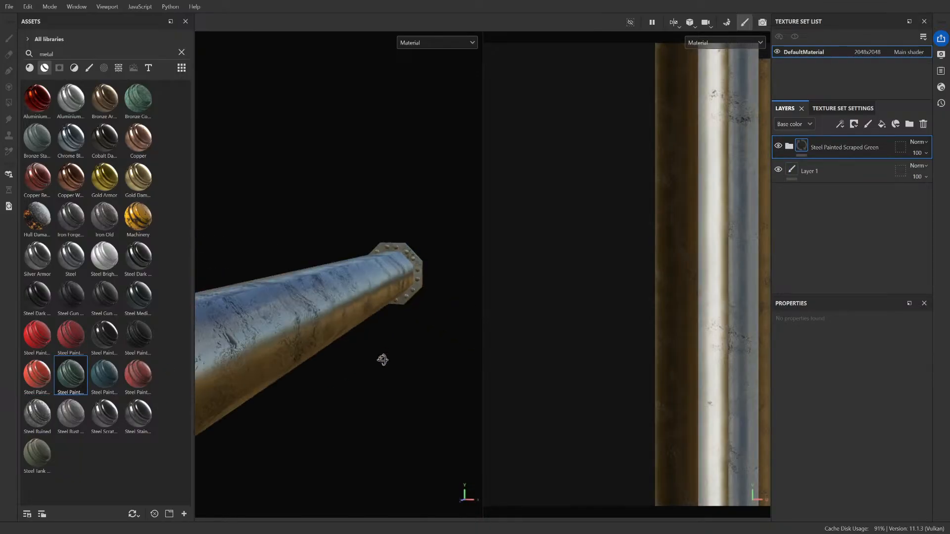
key("ctrl+z")
- Try the faded red painted steel smart material on the pipe, view it from another angle and undo it
left_click_drag(138, 375, 359, 338)
left_click_drag(275, 343, 399, 356, "alt")
key("ctrl+z")
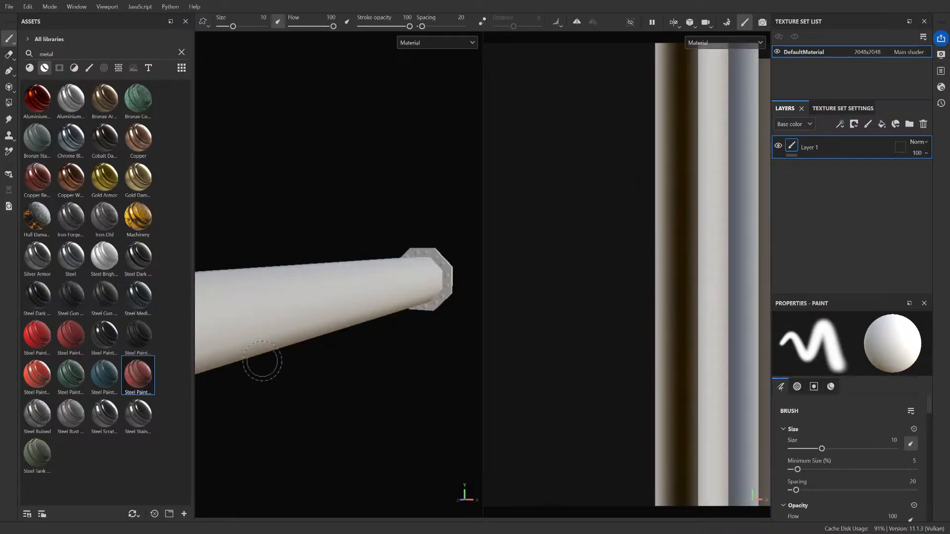
- Try the Steel Painted Scraped Dirty and Steel Painted Chipped Dirty smart materials on the pipe, undoing each
left_click_drag(37, 375, 331, 321)
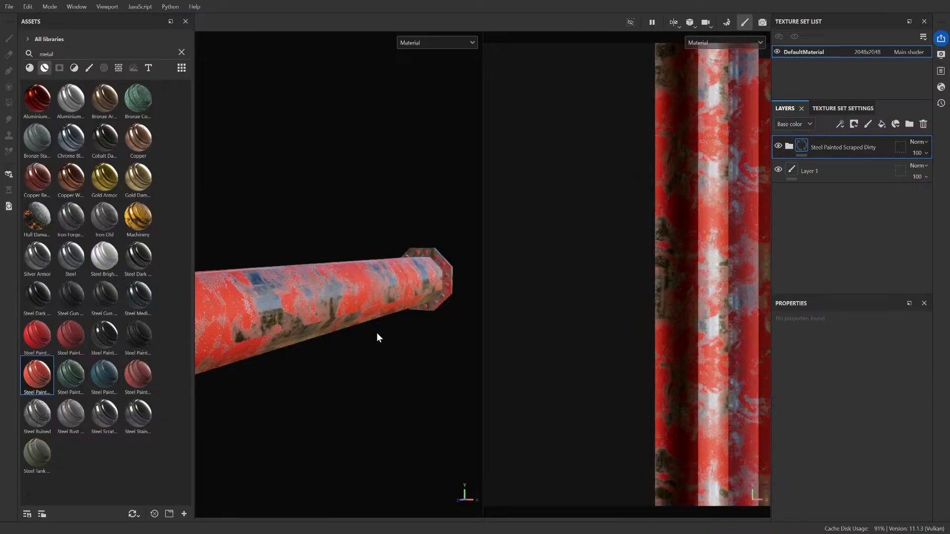
key("ctrl+z")
mouse_move(71, 335)
left_mouse_down()
mouse_move(360, 339)
mouse_move(299, 314)
mouse_move(415, 376)
mouse_move(350, 343)
left_mouse_up()
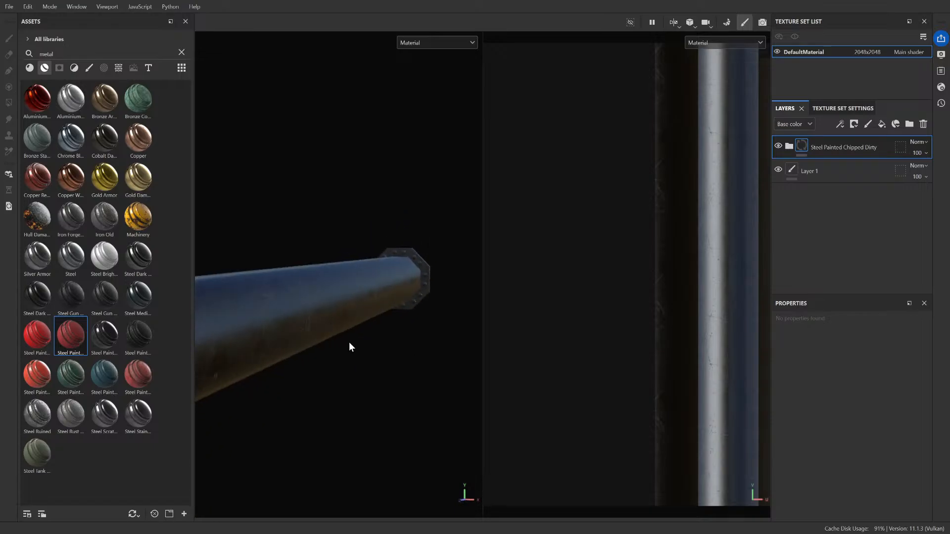
key("ctrl+z")
- Try the Steel Painted and Steel Painted Stained smart materials, inspecting the surface and flange end, and undo each
mouse_move(37, 335)
left_mouse_down()
mouse_move(147, 348)
mouse_move(325, 331)
mouse_move(295, 319)
mouse_move(201, 364)
mouse_move(176, 343)
mouse_move(282, 354)
left_mouse_up()
scroll(374, 346, "up", 5)
left_click_drag(367, 346, 337, 352, "alt")
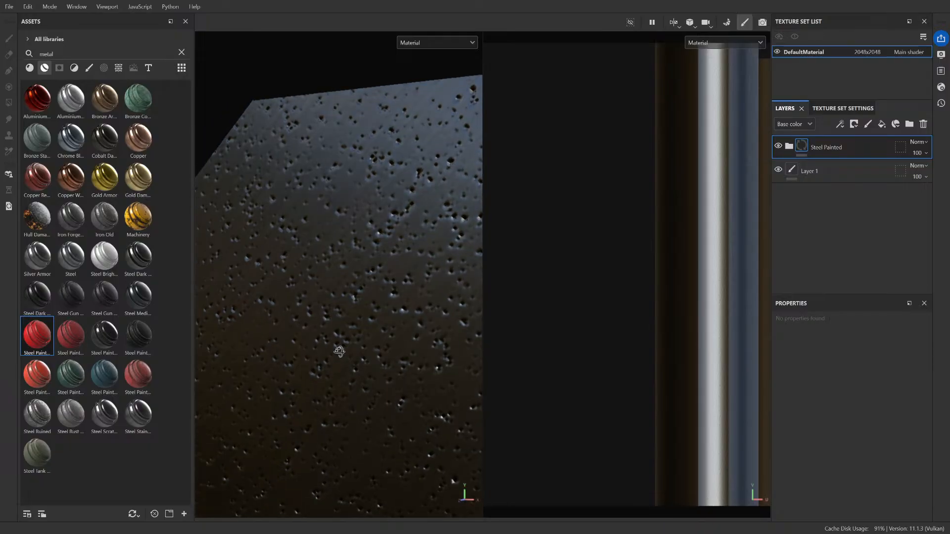
scroll(339, 354, "down", 3)
scroll(381, 339, "down", 5)
left_click_drag(388, 332, 393, 324, "alt")
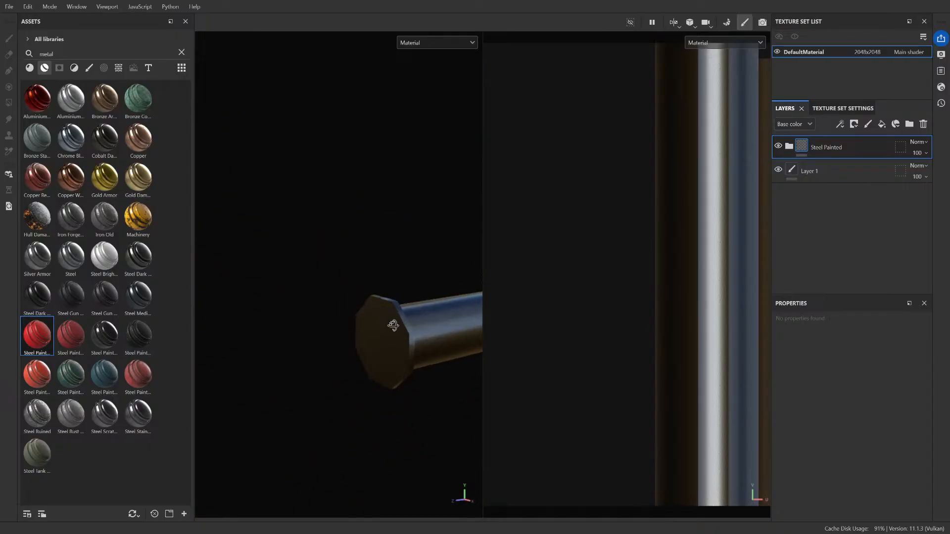
middle_click_drag(392, 324, 222, 320, "alt")
scroll(359, 331, "up", 3)
key("ctrl+z")
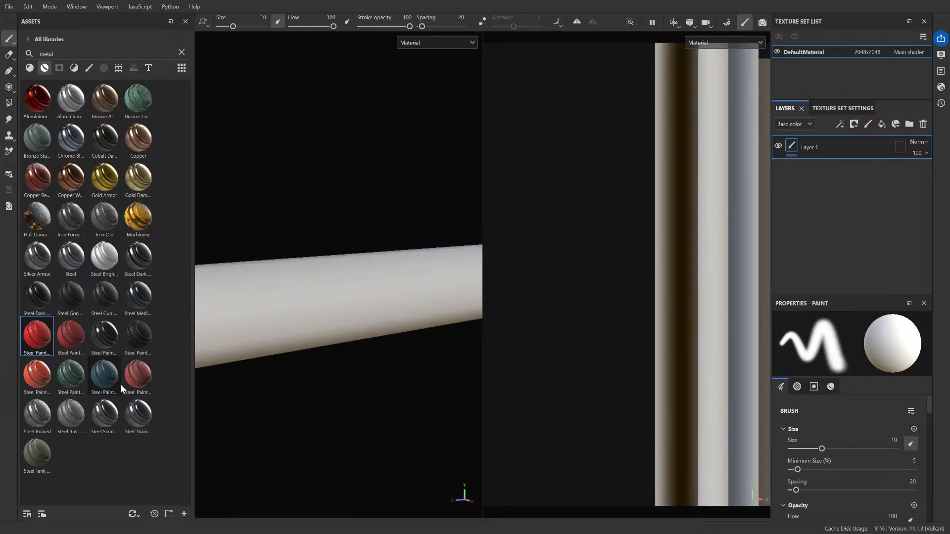
mouse_move(118, 385)
left_mouse_down()
mouse_move(281, 311)
mouse_move(316, 371)
mouse_move(357, 347)
mouse_move(394, 248)
mouse_move(455, 354)
mouse_move(311, 381)
left_mouse_up()
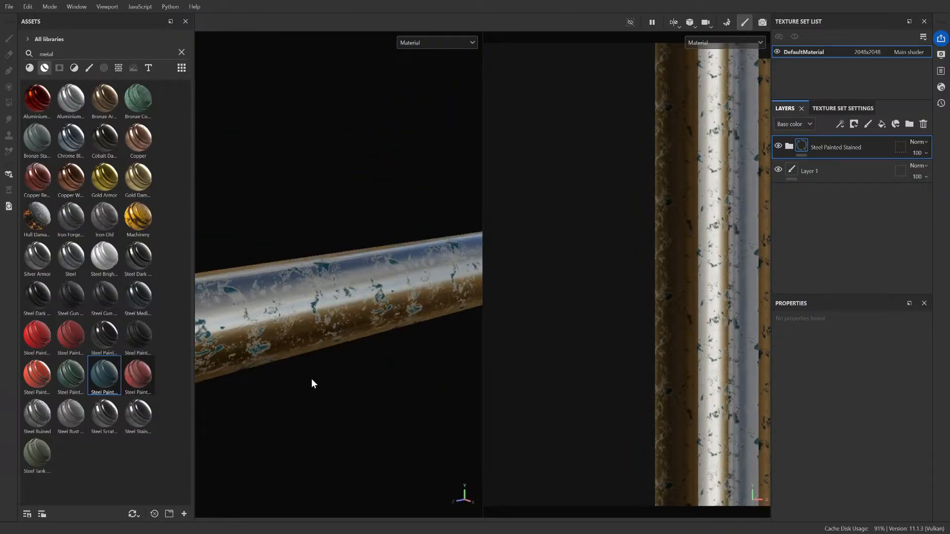
key("ctrl+z")
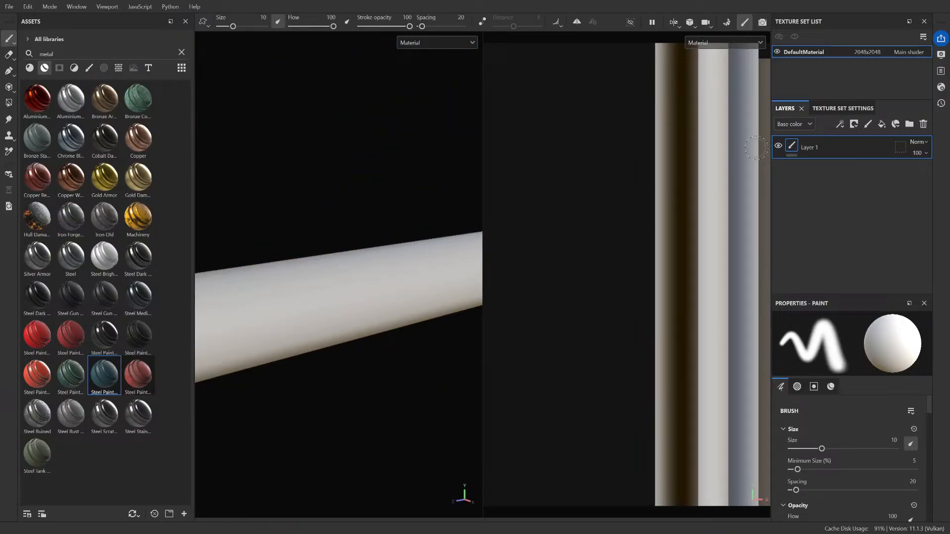
- Bake the mesh maps for DefaultMaterial at 2048 with the preselected bakers and return to painting mode
left_click(853, 109)
scroll(836, 208, "down", 2)
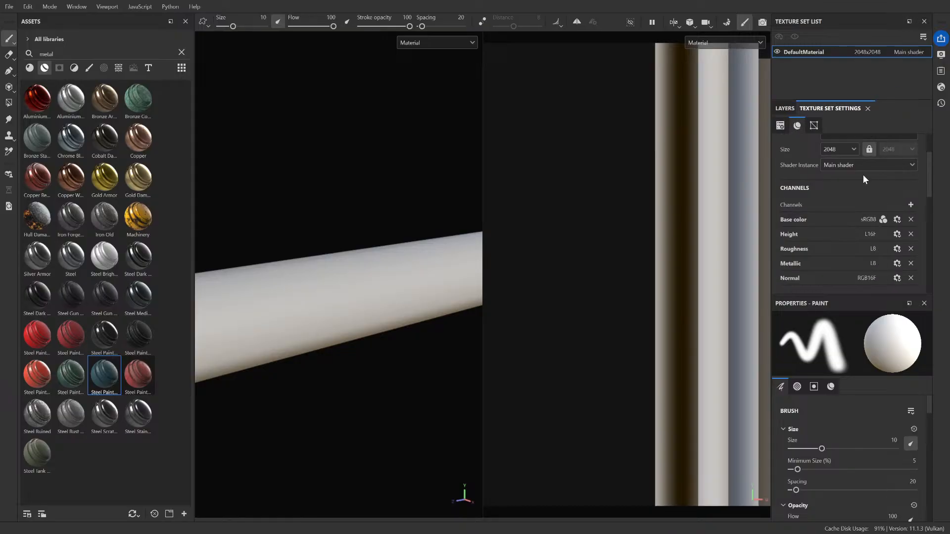
scroll(851, 177, "up", 2)
scroll(876, 210, "down", 6)
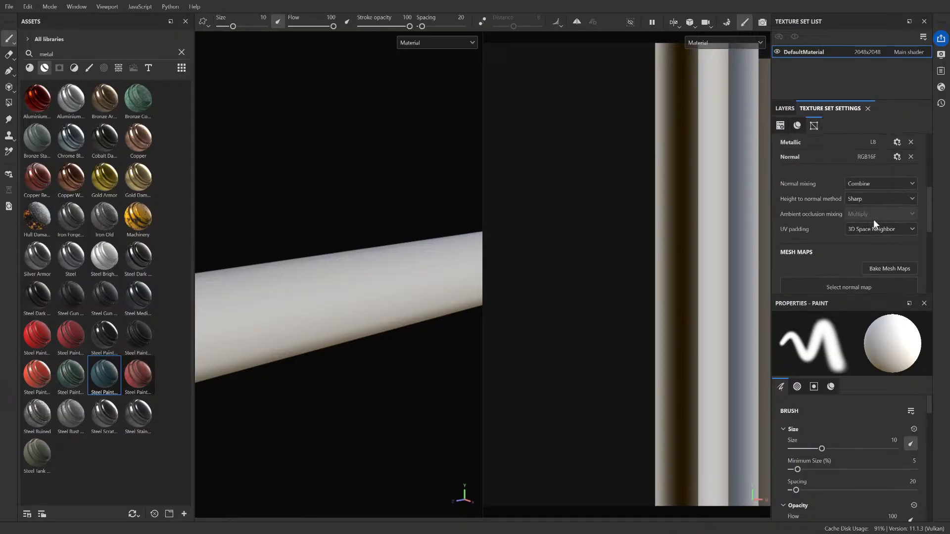
left_click(893, 269)
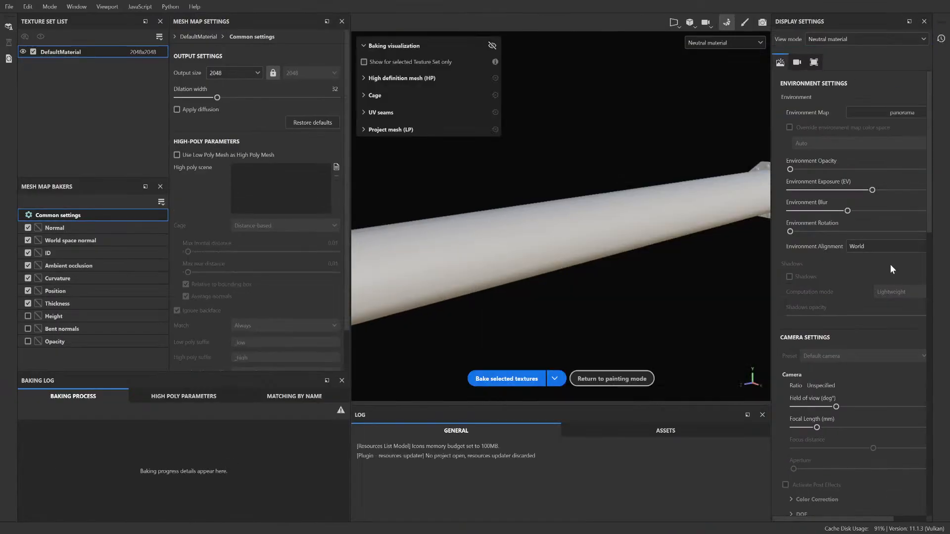
left_click(506, 381)
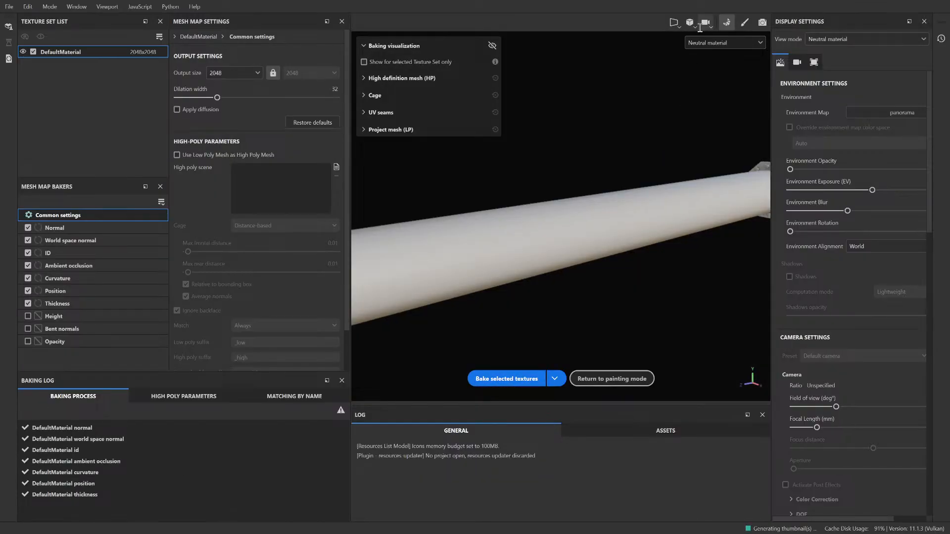
left_click(743, 22)
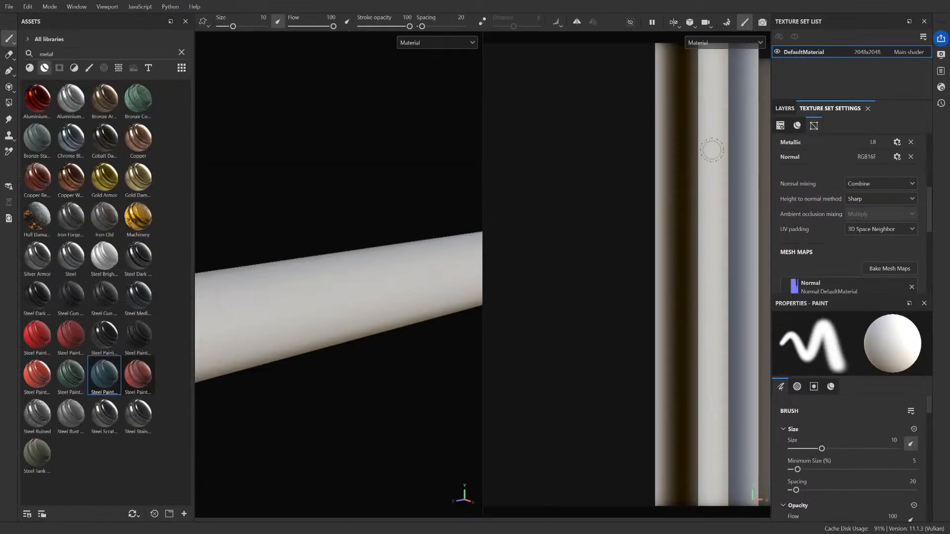
- Try the faded red painted steel and Steel Painted Stained smart materials on the baked pipe, inspecting and undoing each
left_click_drag(141, 379, 276, 307)
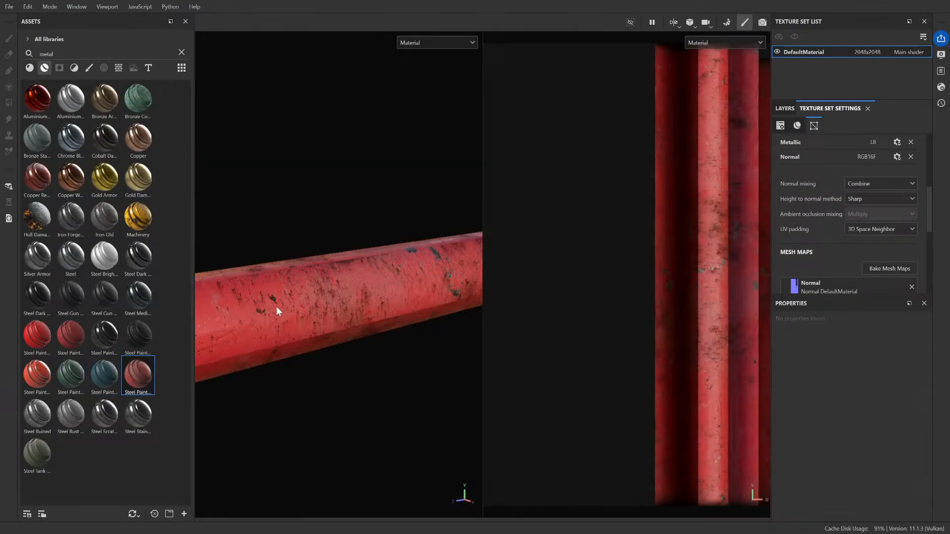
left_click_drag(454, 368, 464, 438, "alt")
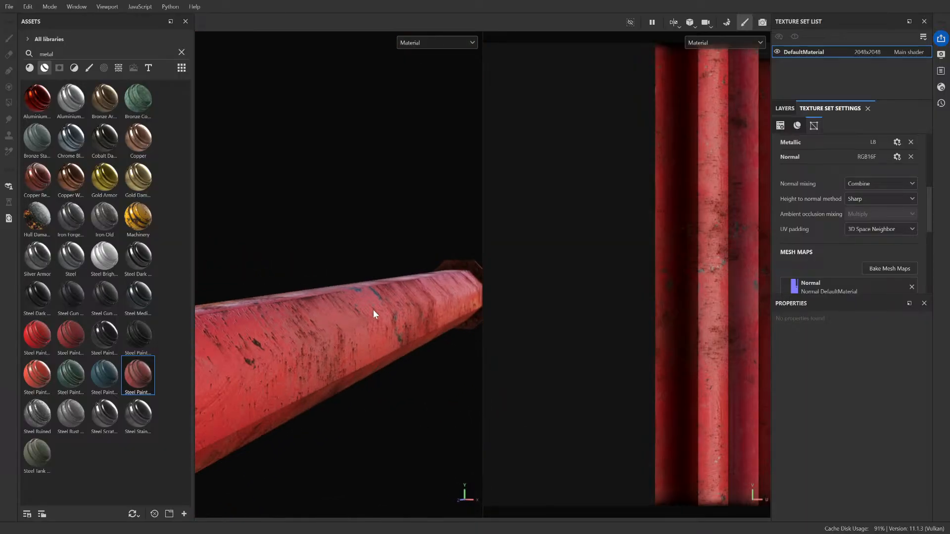
mouse_move(109, 373)
left_mouse_down()
mouse_move(379, 356)
mouse_move(397, 384)
mouse_move(365, 365)
mouse_move(374, 275)
mouse_move(479, 357)
mouse_move(488, 409)
mouse_move(426, 408)
mouse_move(382, 394)
mouse_move(381, 405)
mouse_move(293, 380)
mouse_move(304, 381)
left_mouse_up()
scroll(304, 376, "down", 3)
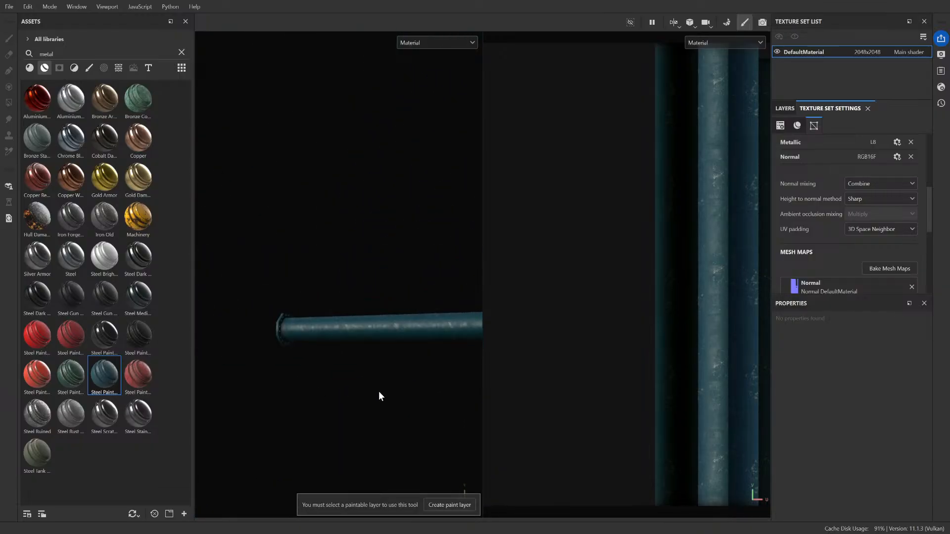
scroll(380, 388, "up", 7)
mouse_move(394, 360)
left_mouse_down("alt")
mouse_move(389, 372)
mouse_move(473, 402)
left_mouse_up("alt")
scroll(430, 386, "down", 4)
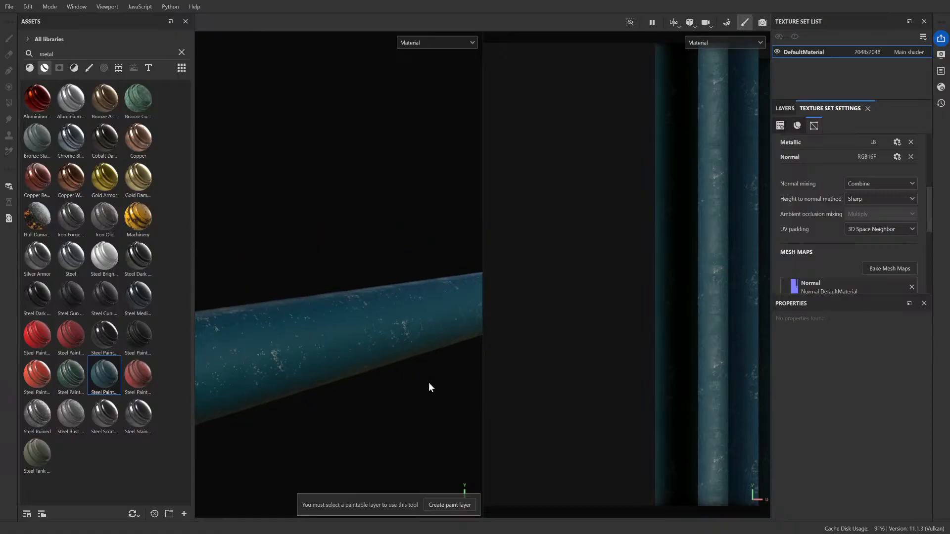
key("ctrl+z")
- Try Steel Painted Chipped Dirty on the baked pipe, undo it and try the bright red Steel Painted material
mouse_move(75, 334)
left_mouse_down()
mouse_move(409, 392)
mouse_move(363, 375)
mouse_move(373, 395)
mouse_move(410, 361)
mouse_move(530, 388)
mouse_move(424, 396)
left_mouse_up()
key("ctrl+z")
left_click_drag(52, 334, 305, 304)
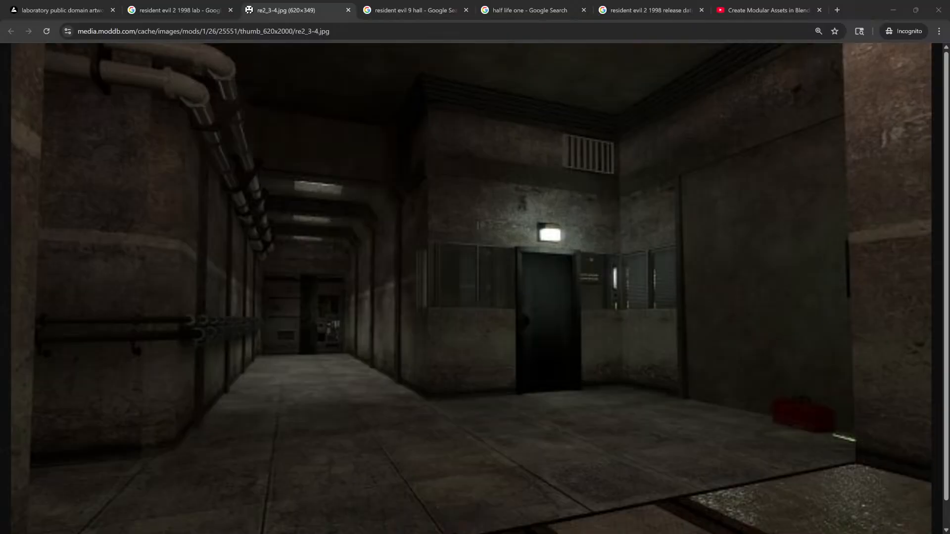
- Examine the pipes in the browser's re2_3-4.jpg corridor reference, then return to Substance 3D Painter and inspect the red pipe
left_click(253, 190)
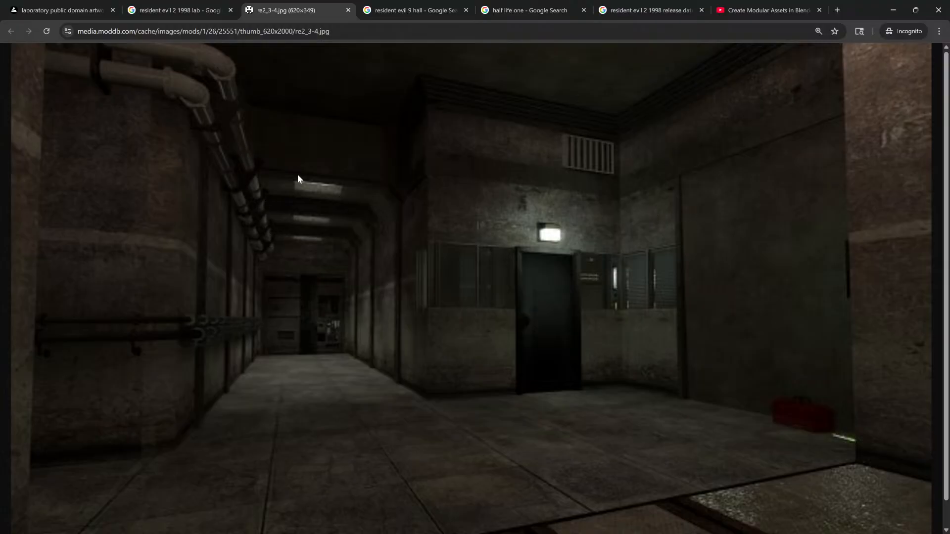
left_click(895, 11)
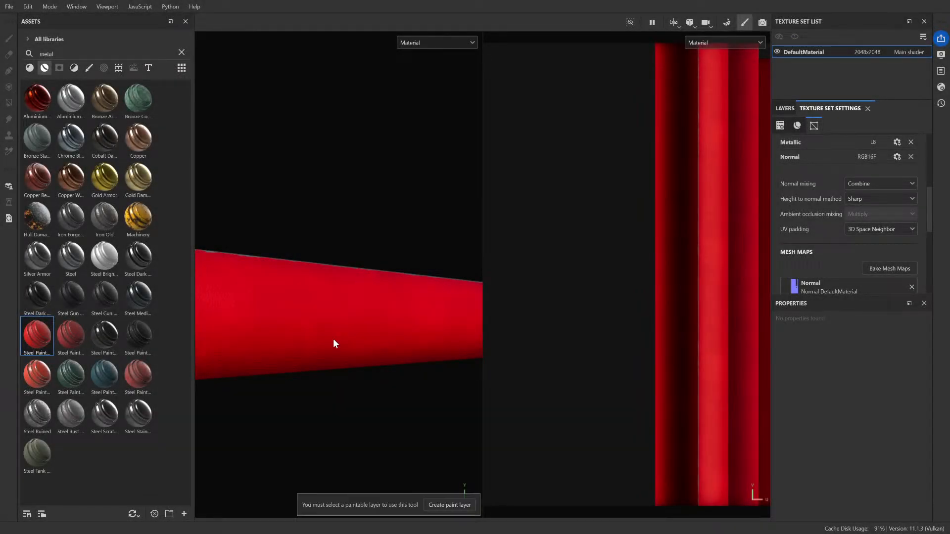
scroll(319, 350, "up", 5)
scroll(319, 348, "down", 3)
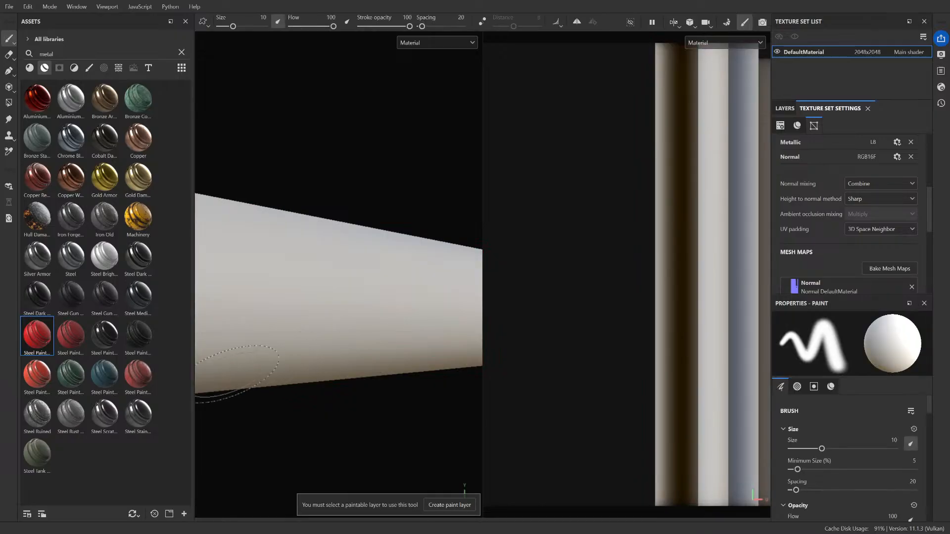
- Compare the Steel Painted Stained and Steel Painted Scraped Green smart materials on the pipe, viewing each towards the flange
left_click_drag(104, 375, 317, 280)
left_click_drag(313, 331, 374, 382, "alt")
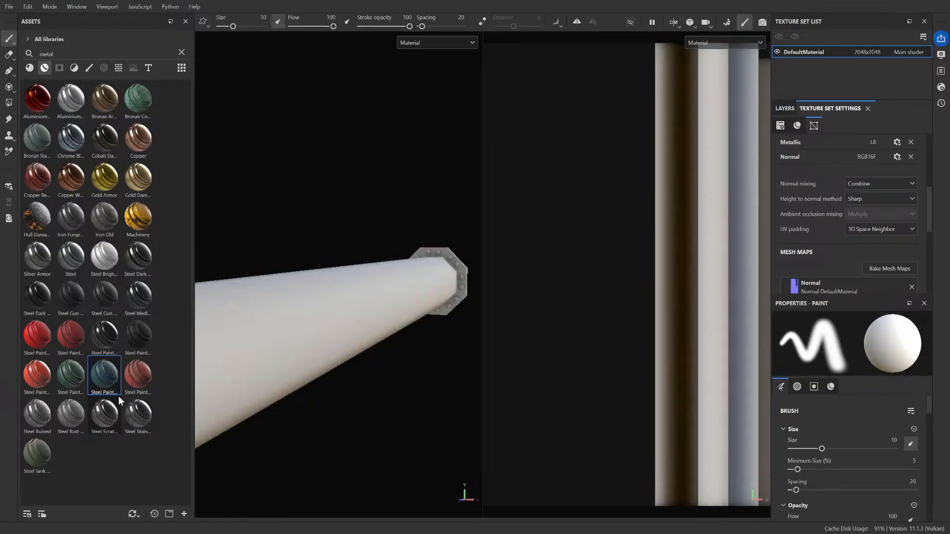
left_click_drag(71, 375, 292, 332)
left_click_drag(338, 367, 376, 374, "alt")
- Apply the Steel Painted Stained smart material to the pipe and inspect it near the flange
mouse_move(104, 374)
left_mouse_down()
mouse_move(345, 358)
mouse_move(318, 373)
mouse_move(380, 420)
mouse_move(431, 398)
left_mouse_up()
mouse_move(364, 395)
left_mouse_down("alt")
mouse_move(390, 341)
mouse_move(392, 370)
mouse_move(443, 377)
mouse_move(420, 411)
mouse_move(451, 388)
mouse_move(437, 364)
left_mouse_up("alt")
scroll(365, 356, "up", 5)
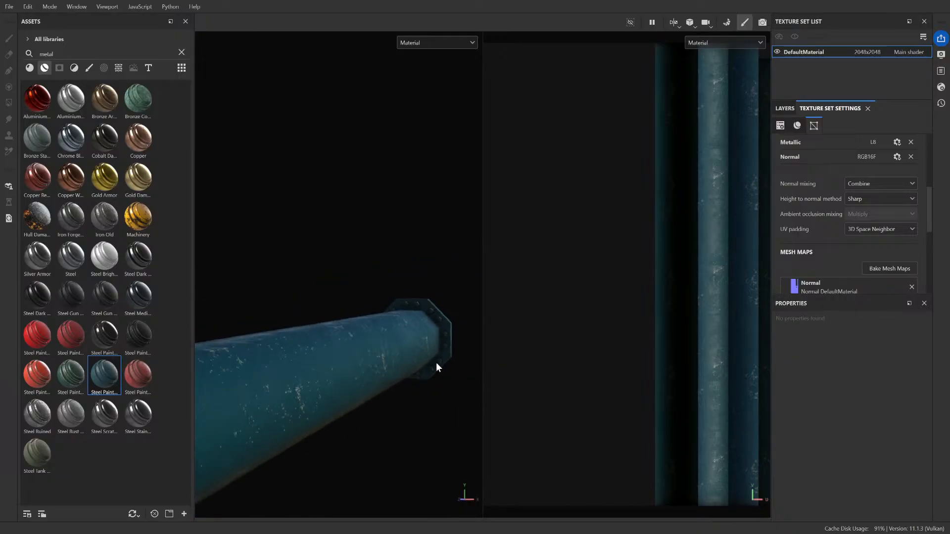
- Add a colour selection mask to the Steel Painted Stained layer, start picking an ID colour and delete the Color selection effect
left_click(787, 108)
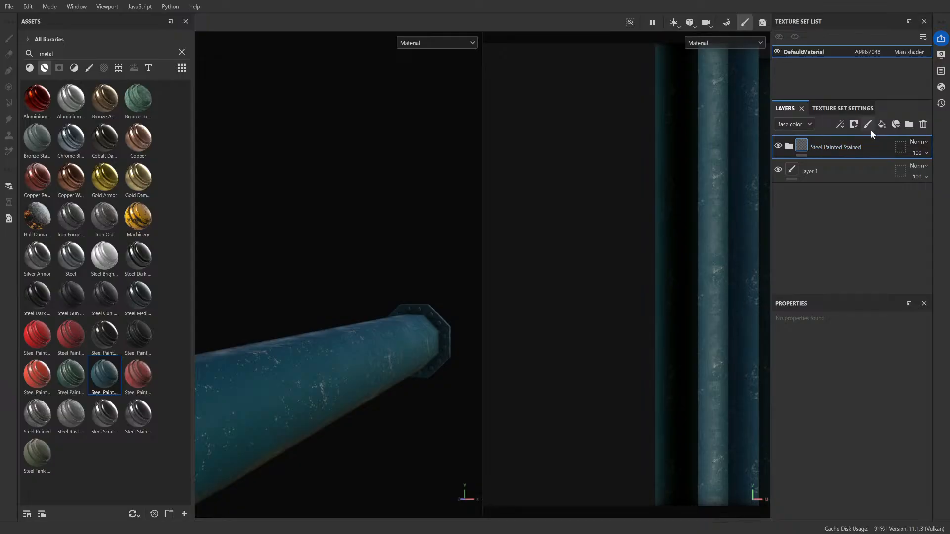
left_click(881, 171)
left_click(897, 441)
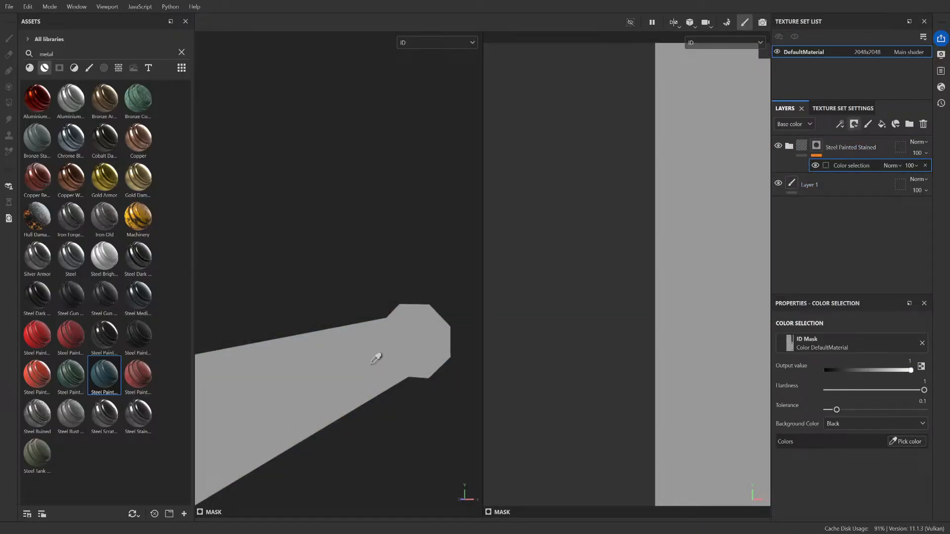
scroll(376, 355, "down", 1)
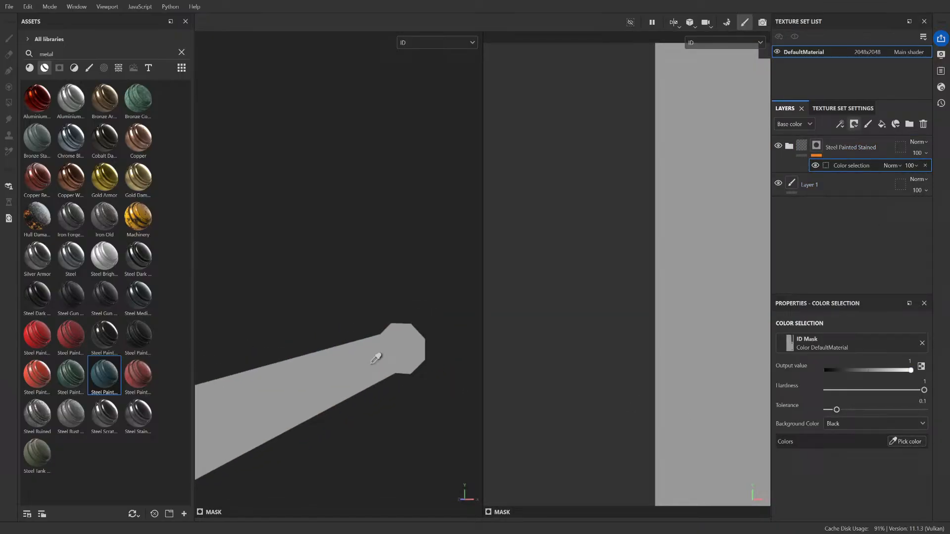
left_click(922, 124)
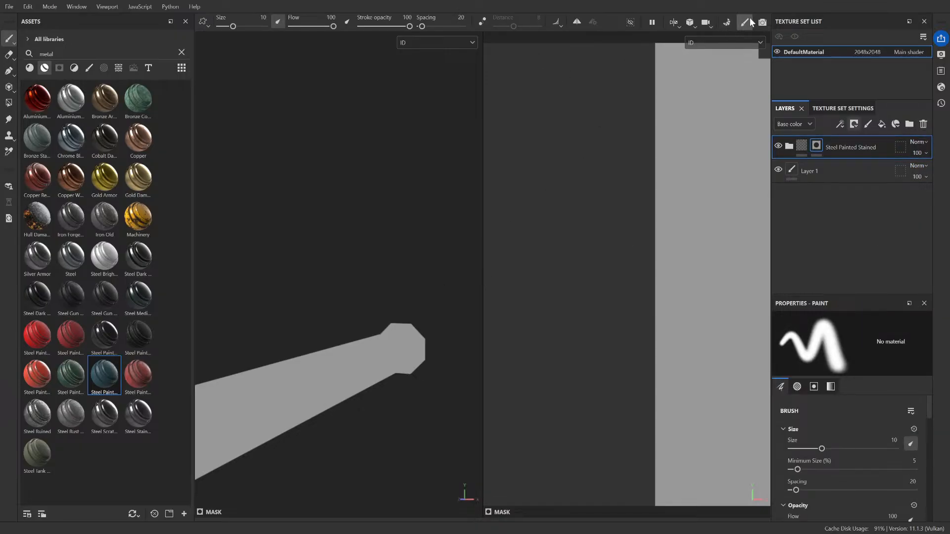
- Set the ID baker's color source to Vertex color, rebake the selected mesh maps and return to painting mode
left_click(844, 108)
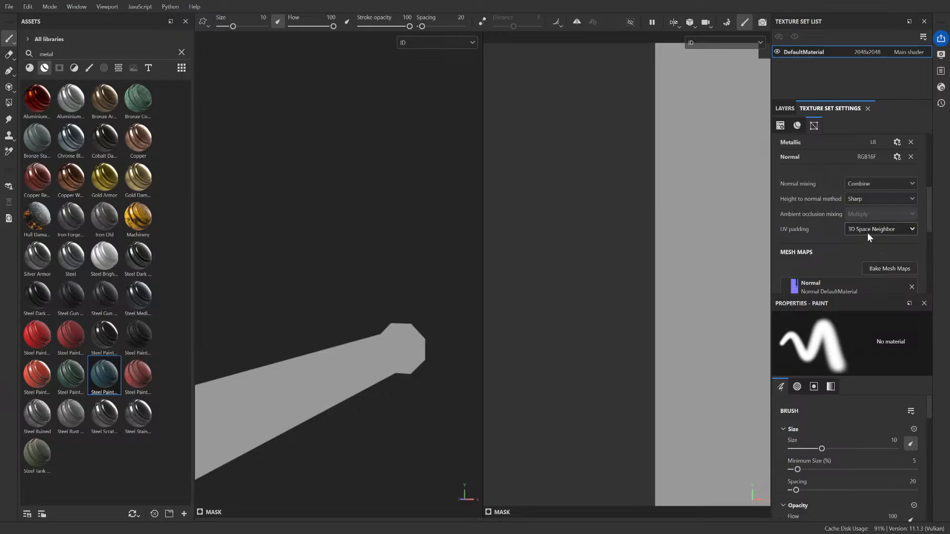
scroll(868, 233, "down", 2)
left_click(891, 210)
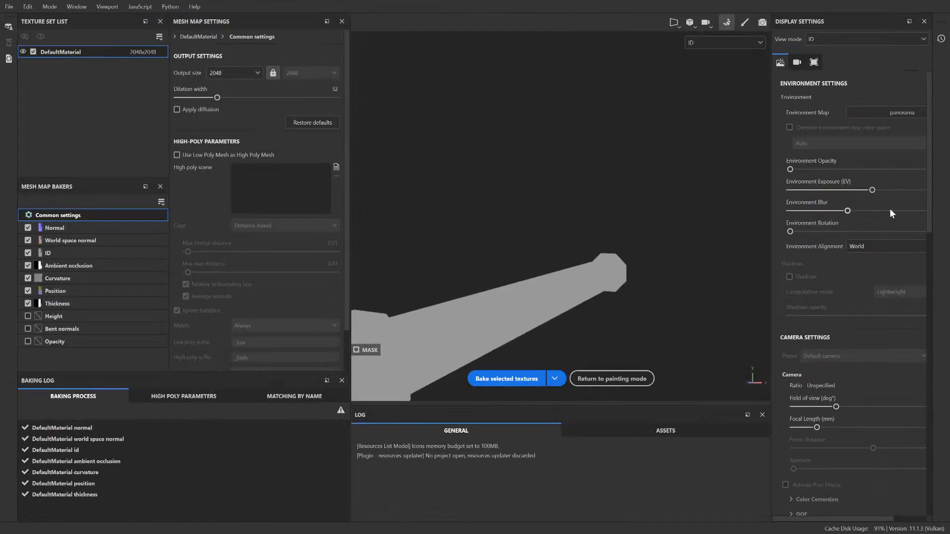
left_click(78, 253)
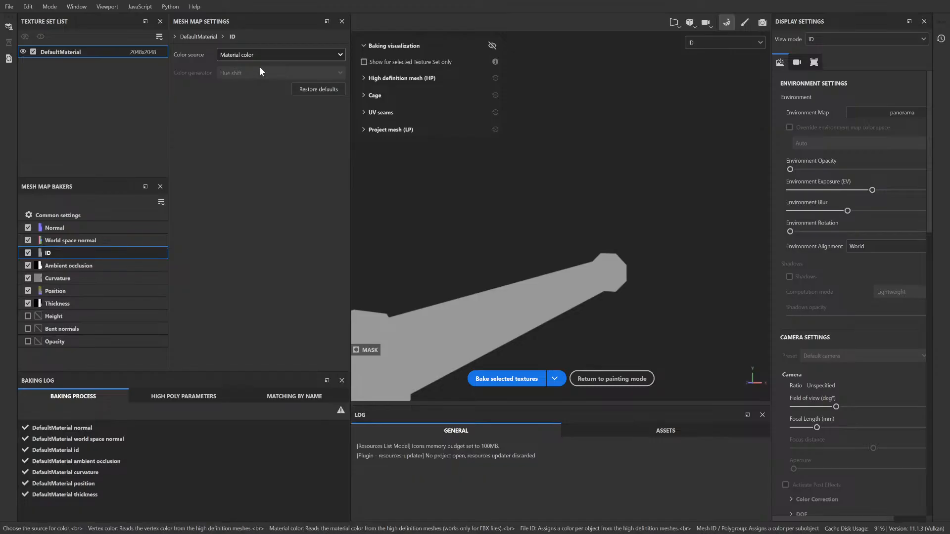
left_click(516, 377)
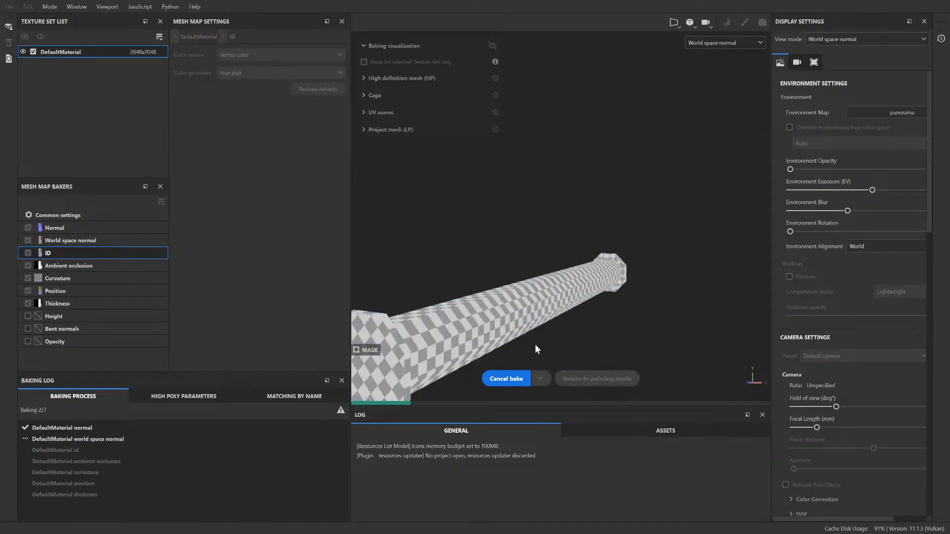
left_click(743, 22)
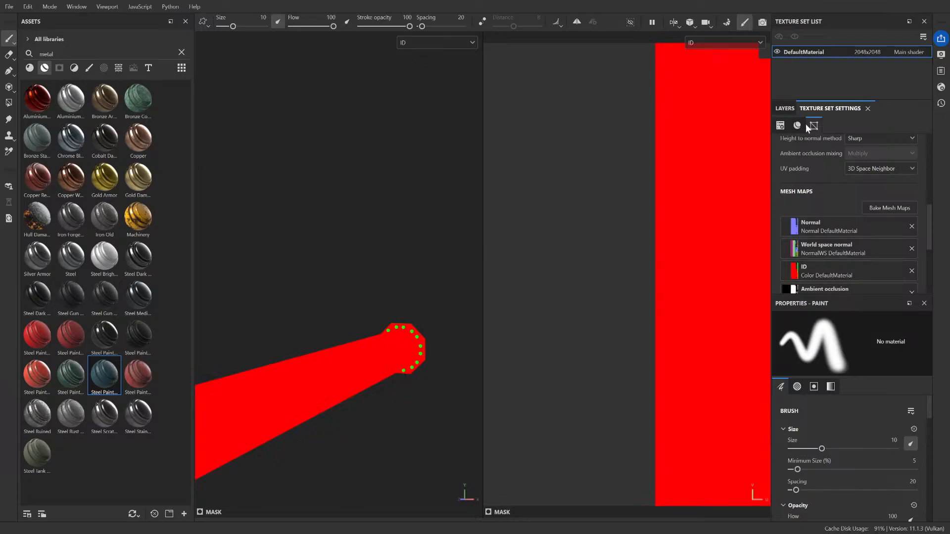
- Add a color selection mask to the Steel Painted Stained layer and pick the red ID colour of the pipe body
left_click(785, 109)
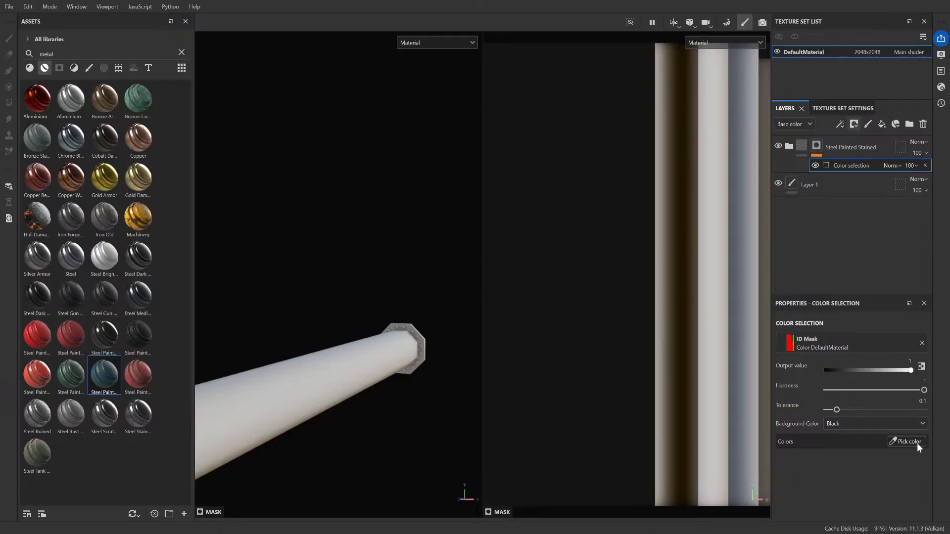
left_click(909, 442)
left_click(349, 379)
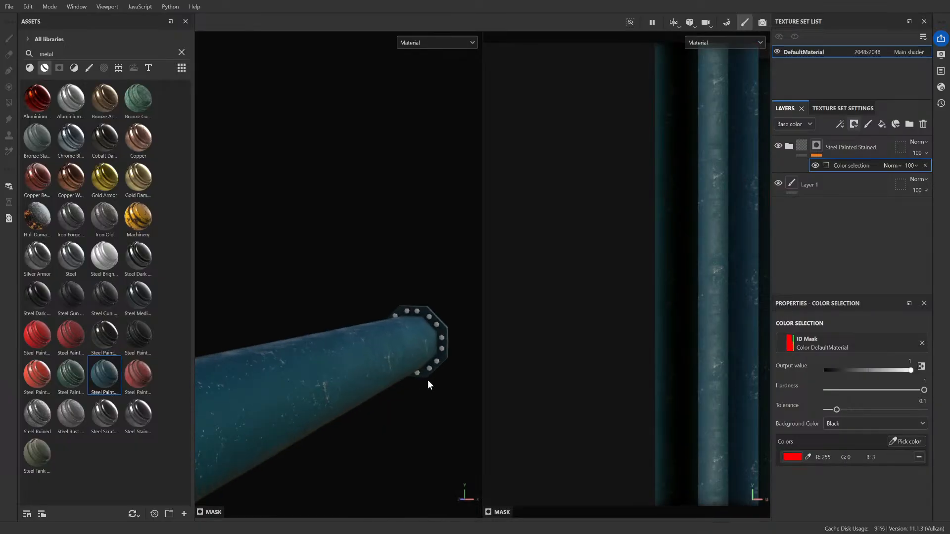
- Apply the Steel Bright Layered smart material and mask it by color selection to the bolts' green ID colour
middle_click_drag(428, 380, 346, 381, "alt")
scroll(396, 347, "up", 5)
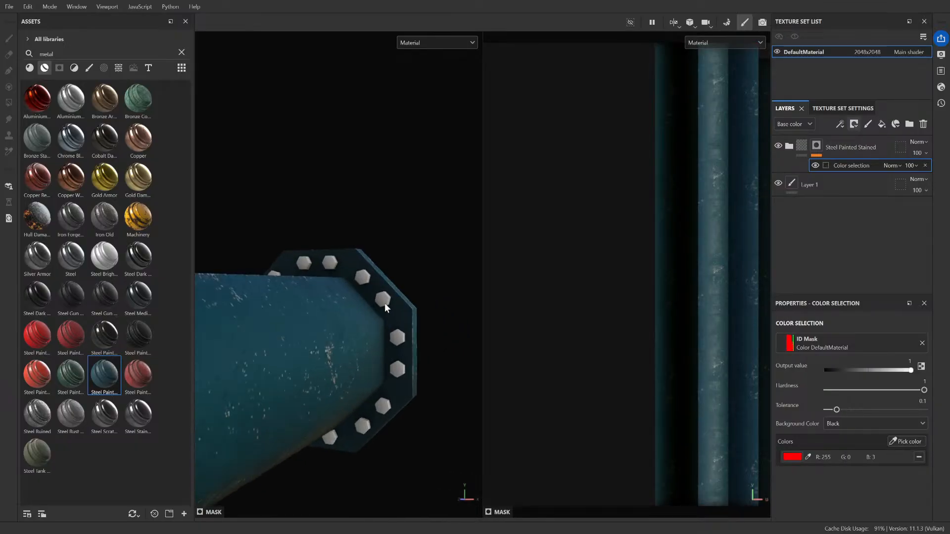
scroll(385, 305, "up", 3)
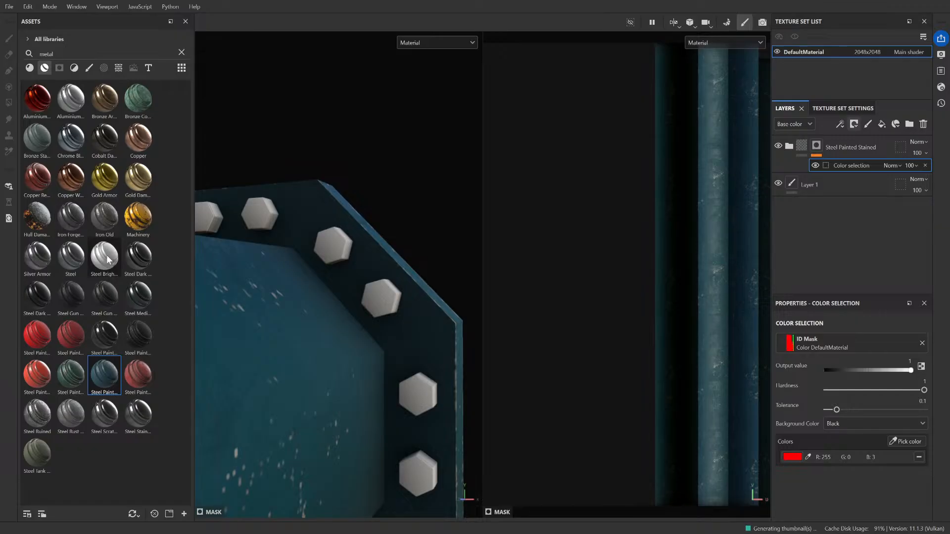
left_click_drag(108, 260, 337, 265)
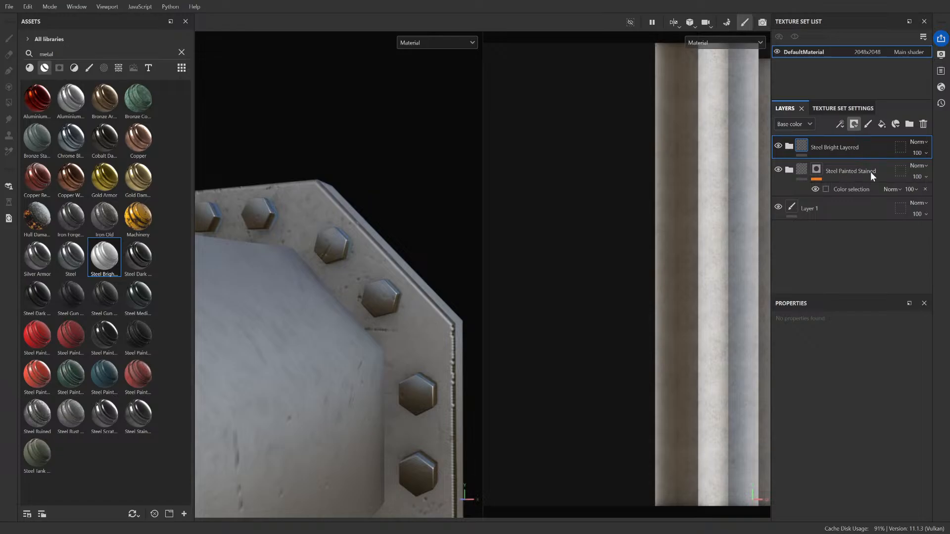
left_click(902, 442)
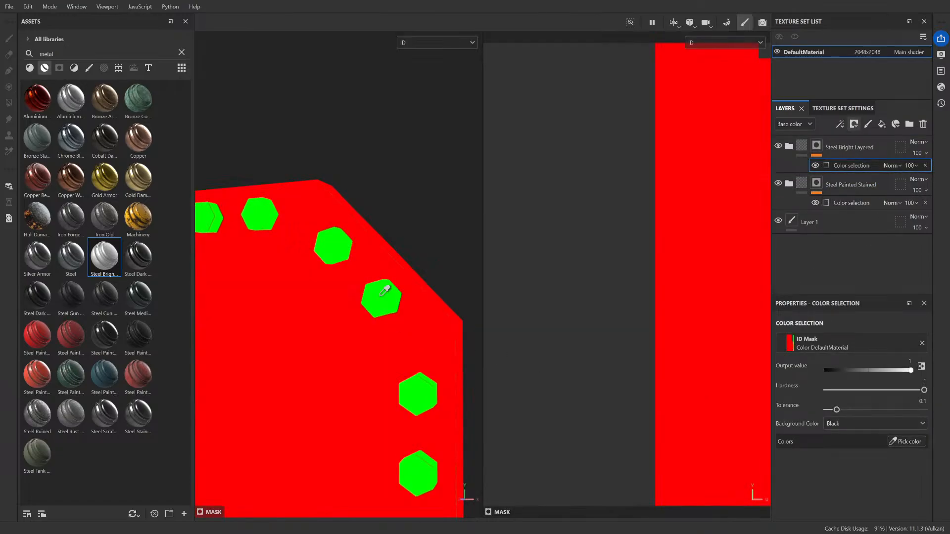
left_click(385, 290)
- Inspect the metal bolts and the painted flange on the pipe from several angles and distances
left_click_drag(425, 266, 337, 372, "alt")
scroll(335, 364, "down", 7)
middle_click_drag(297, 302, 447, 272, "alt")
left_click_drag(447, 271, 487, 271, "alt")
middle_click_drag(445, 270, 207, 262, "alt")
scroll(342, 307, "up", 3)
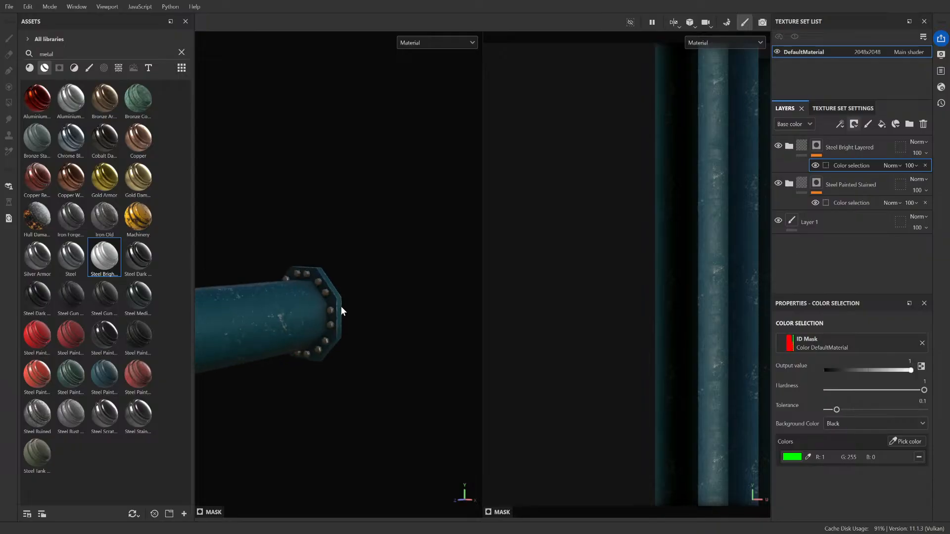
scroll(341, 307, "up", 5)
left_click_drag(319, 287, 319, 218, "alt")
scroll(394, 242, "down", 2)
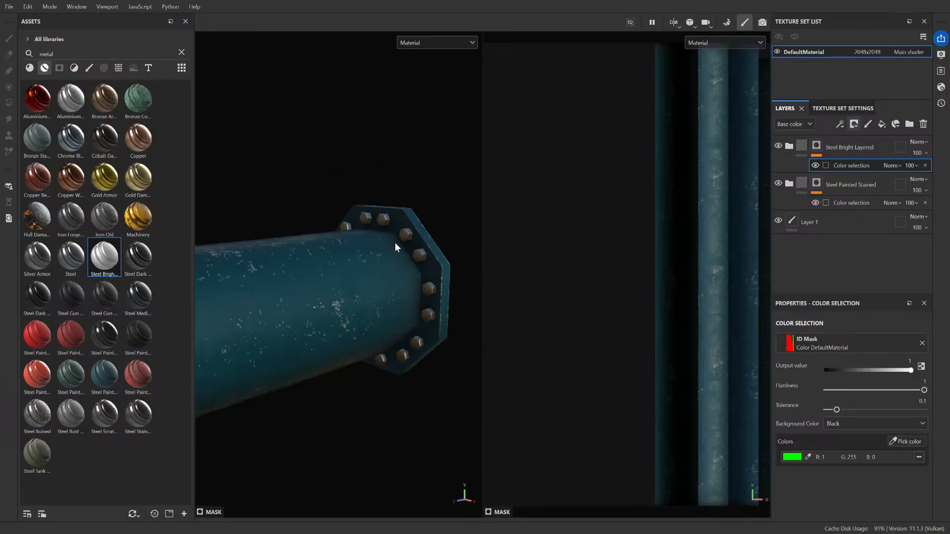
- Search the smart masks for "pain", try the paint damage mask on the pipe and undo it
left_click(181, 52)
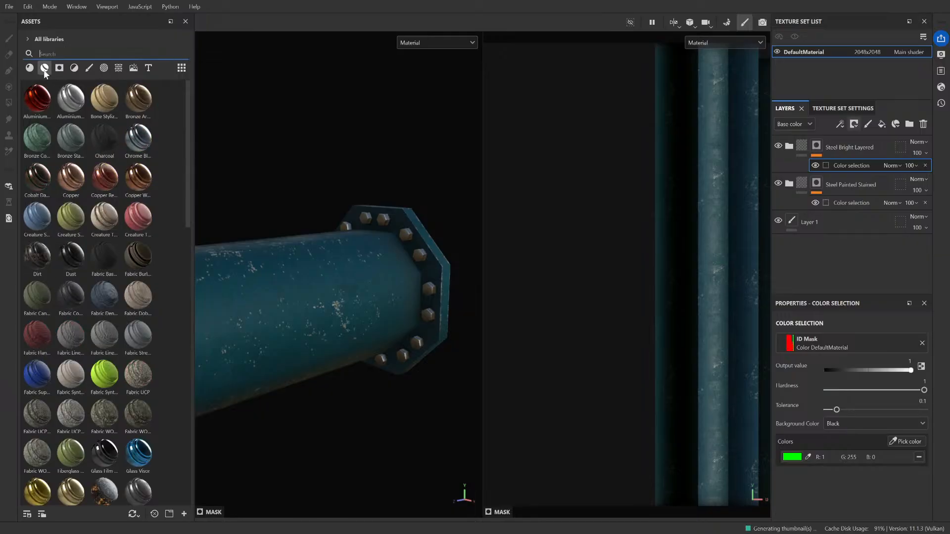
left_click(59, 68)
scroll(138, 350, "down", 10)
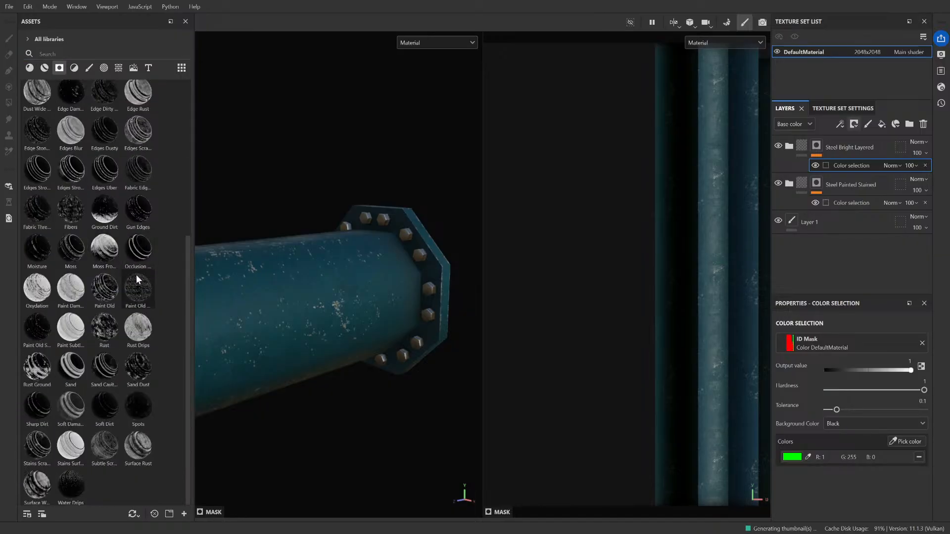
left_click(72, 54)
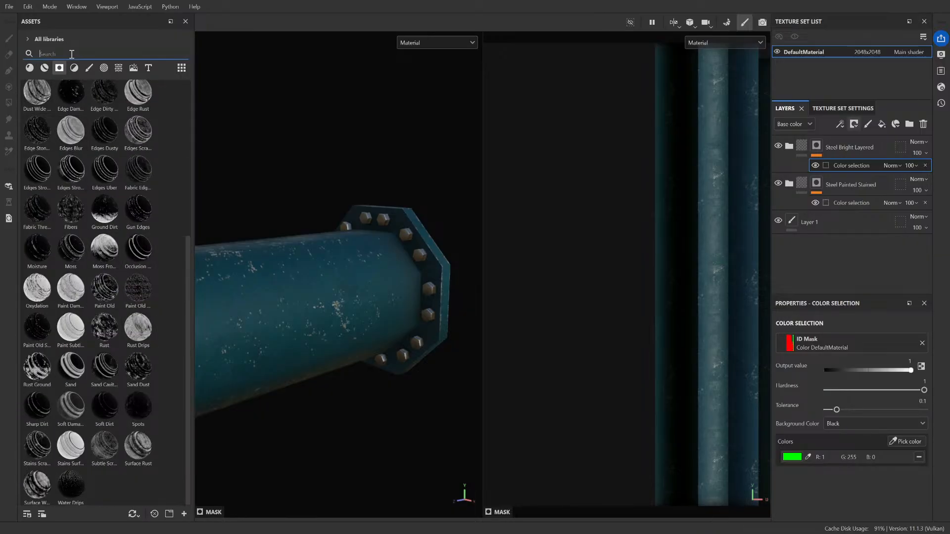
type("pain")
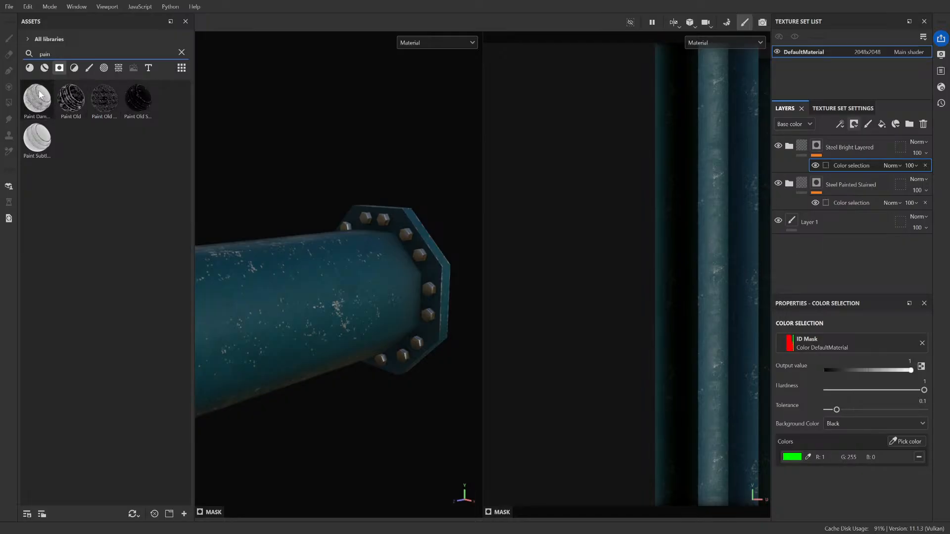
mouse_move(39, 95)
left_mouse_down()
mouse_move(258, 260)
mouse_move(269, 281)
left_mouse_up()
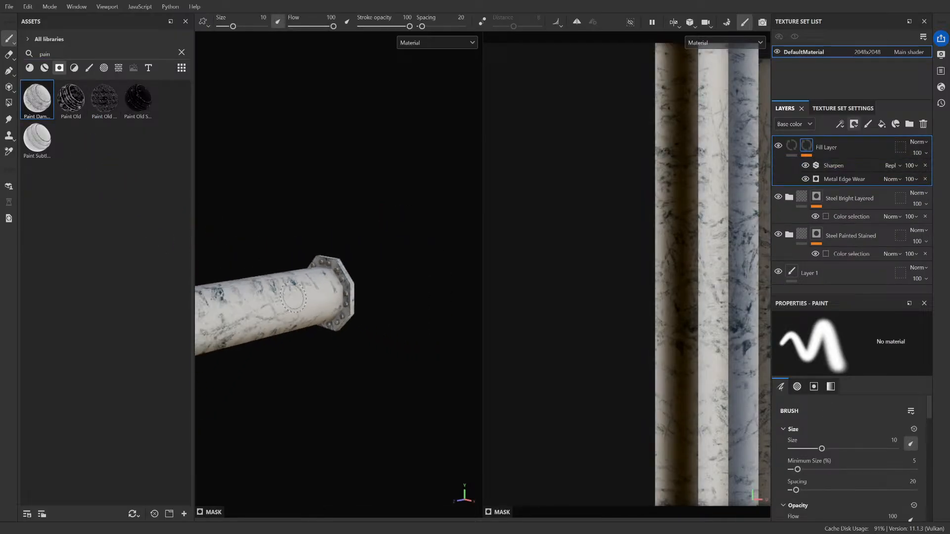
left_click_drag(312, 346, 206, 340, "alt")
key("ctrl+z")
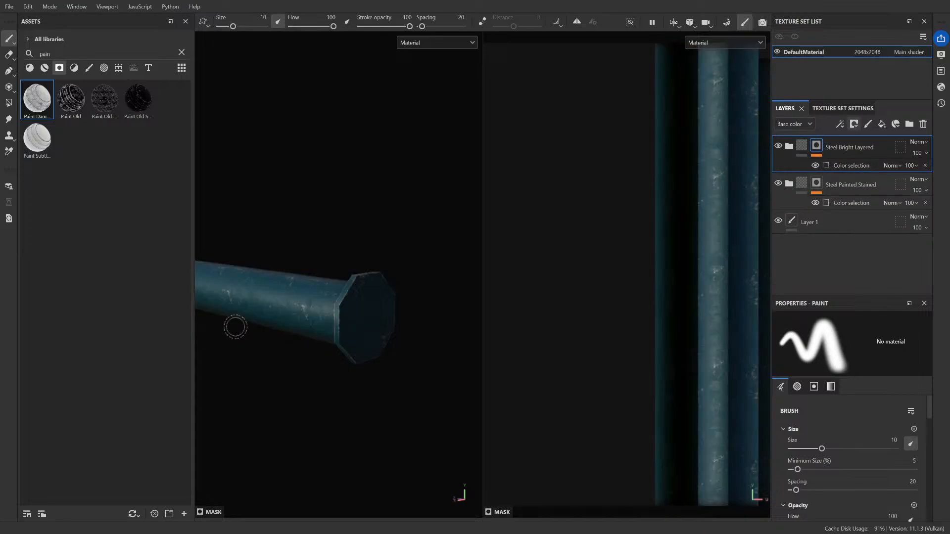
- Examine the scraped blue paint along the length of the pipe
left_click_drag(259, 240, 334, 248, "alt")
left_click_drag(244, 258, 400, 248, "alt")
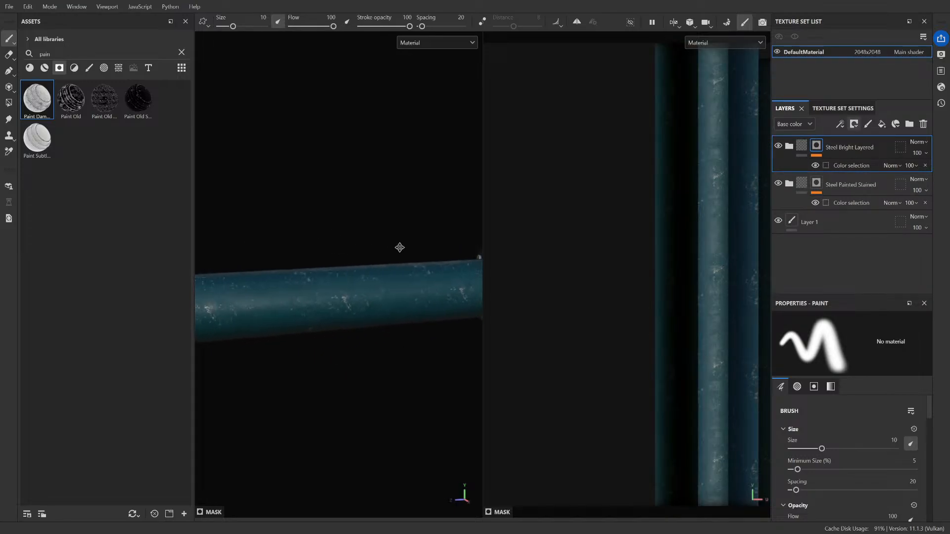
middle_click_drag(400, 247, 405, 248, "alt")
scroll(285, 256, "down", 2)
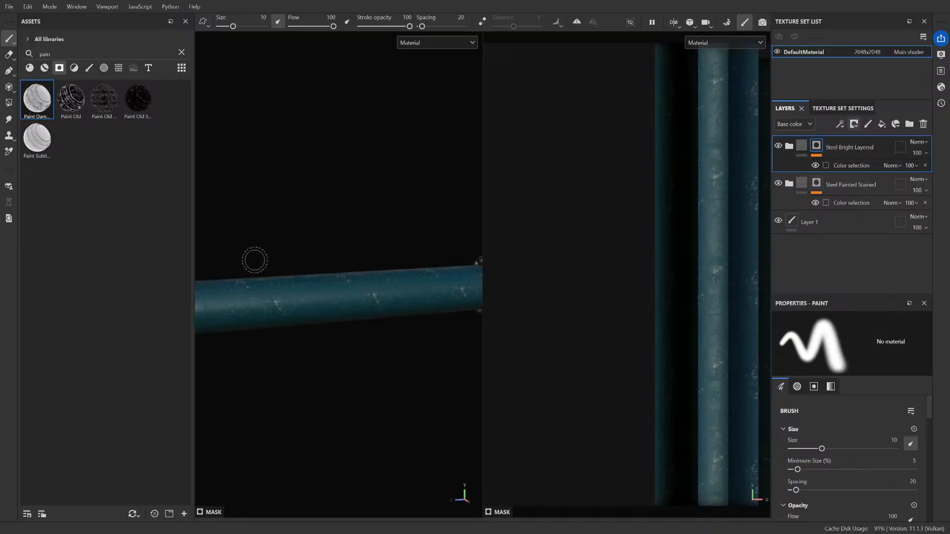
scroll(257, 262, "down", 2)
scroll(329, 282, "up", 3)
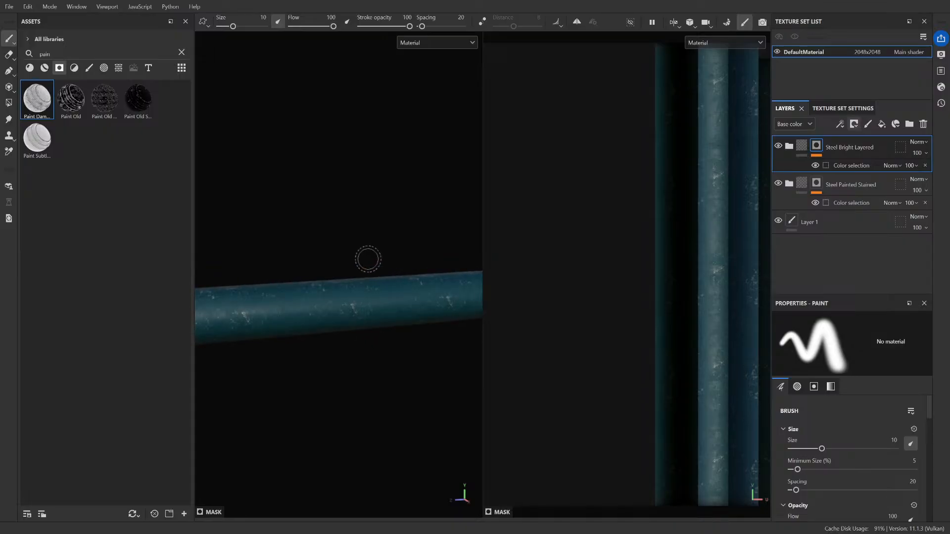
left_click_drag(372, 252, 428, 257, "alt")
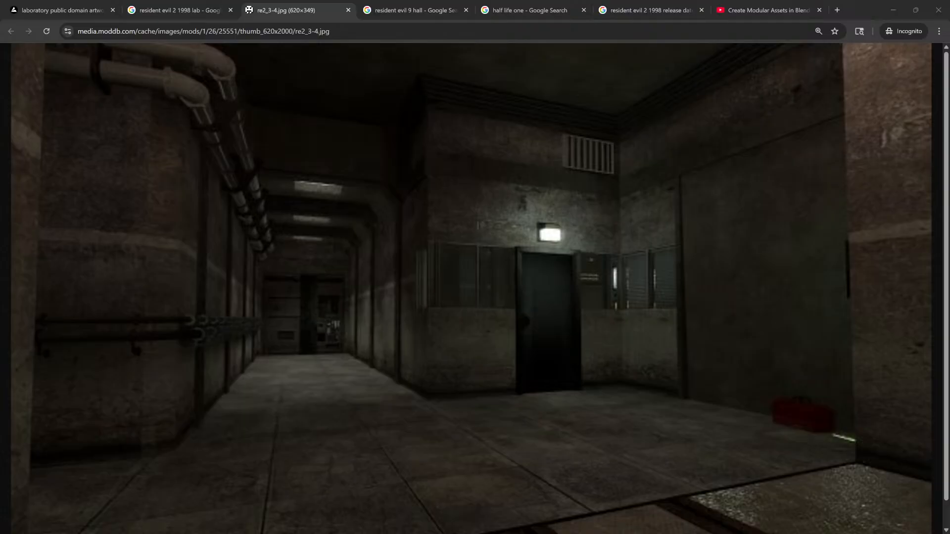
- Leave the browser reference for Unreal Editor and view the contents of the LabWalls Pipes folder
left_click(889, 138)
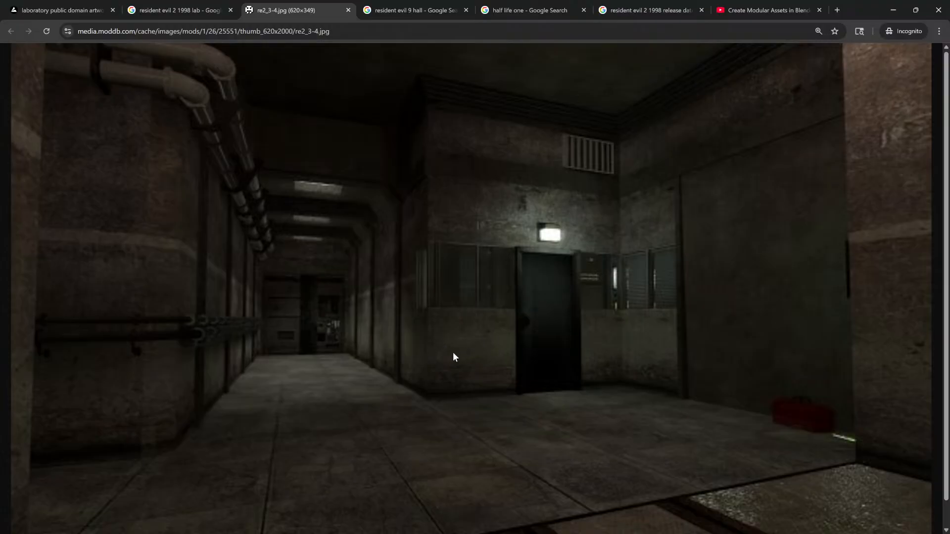
left_click(893, 10)
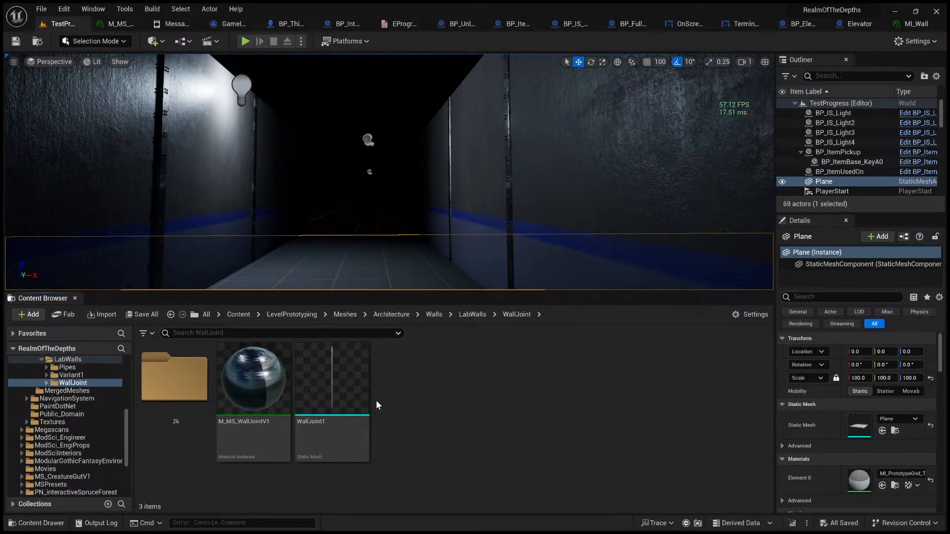
left_click(473, 314)
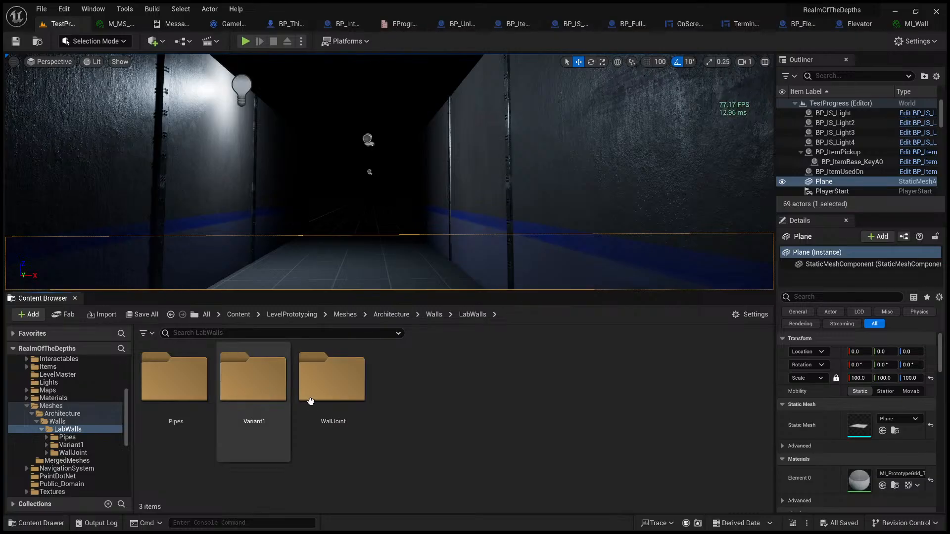
double_click(179, 393)
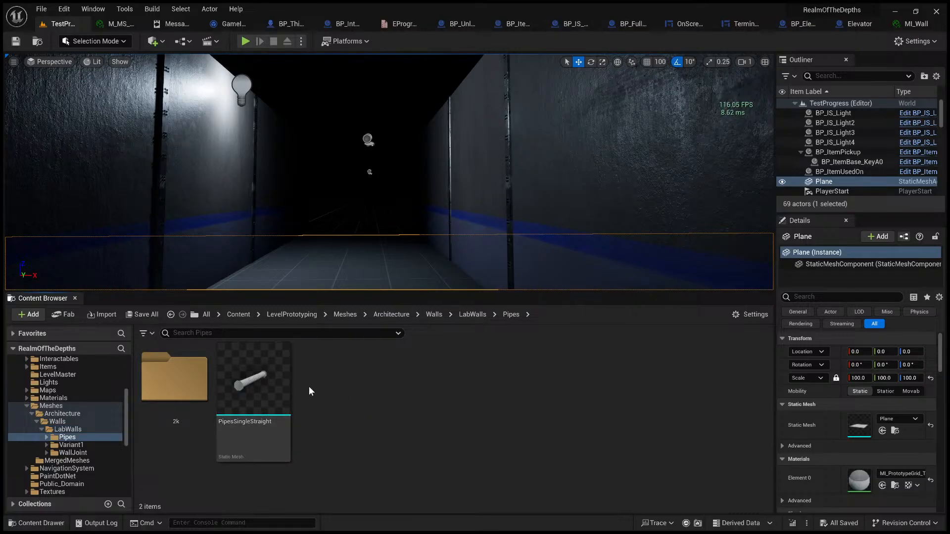
- Copy the M_MS_LabWallV1 material instance from the Variant1 folder into the Pipes folder
left_click(473, 314)
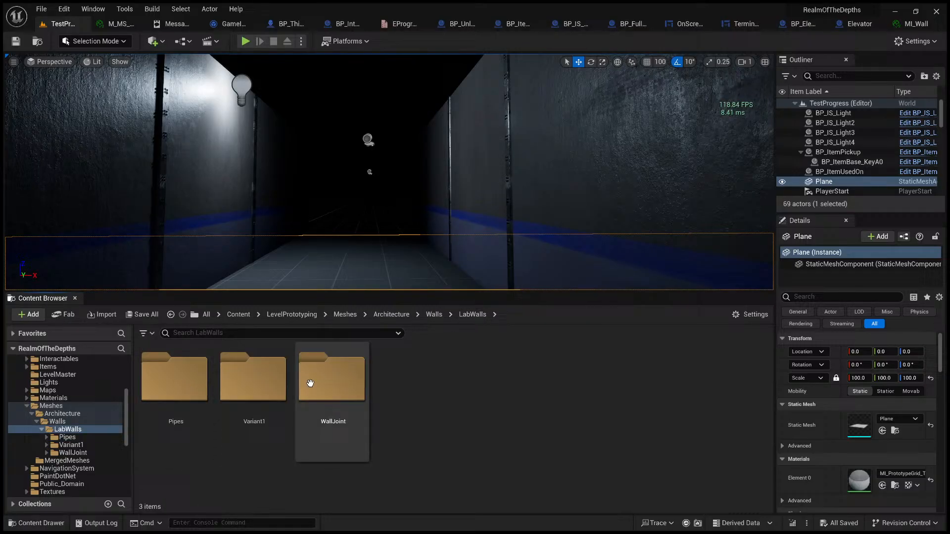
double_click(258, 389)
left_click(670, 391)
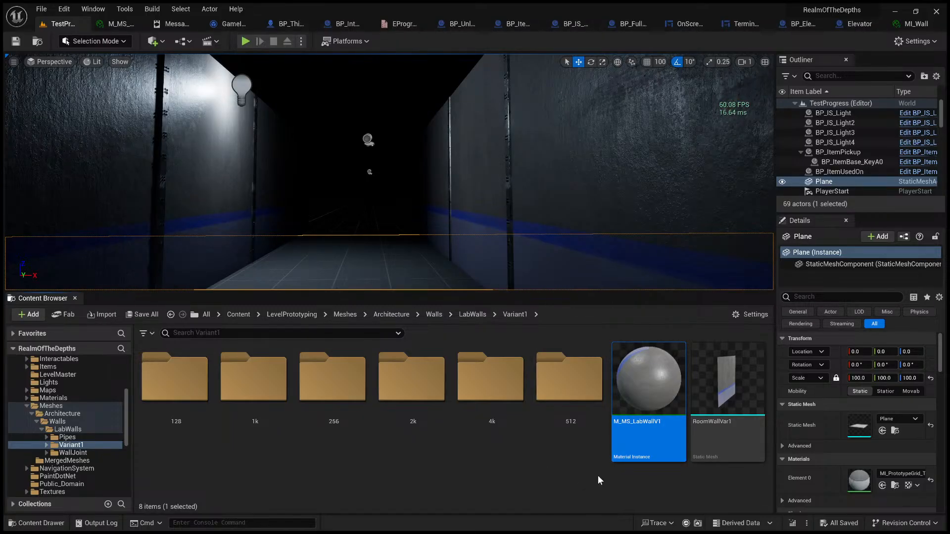
left_click(560, 490)
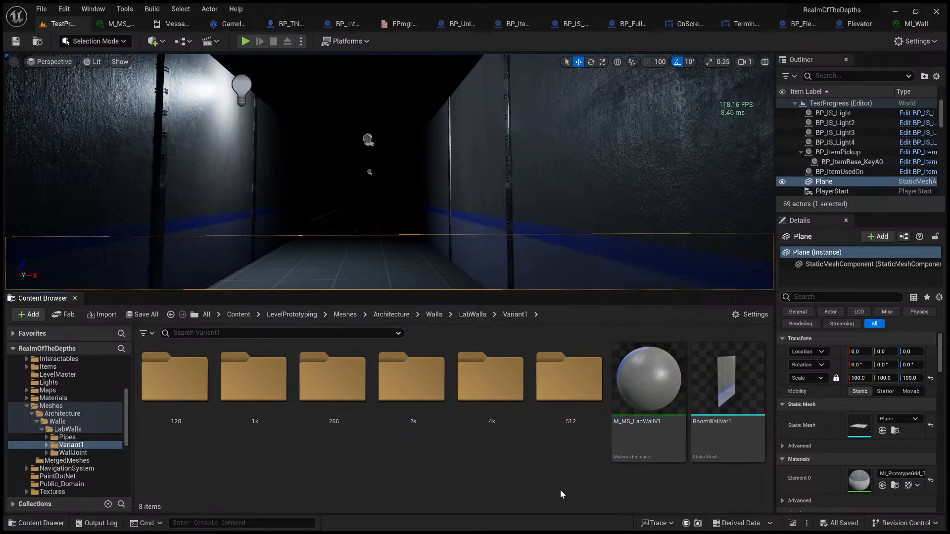
left_click(633, 442)
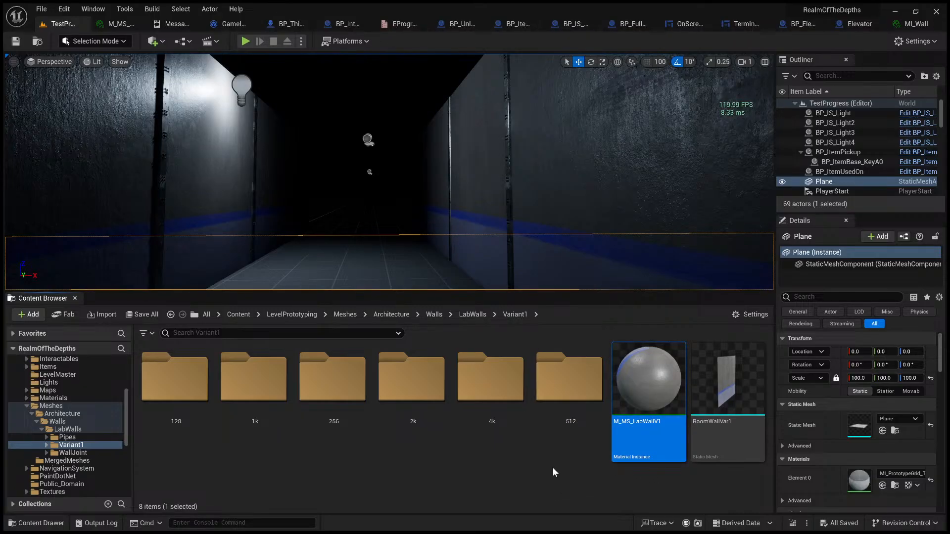
left_click(540, 383)
left_click(479, 316)
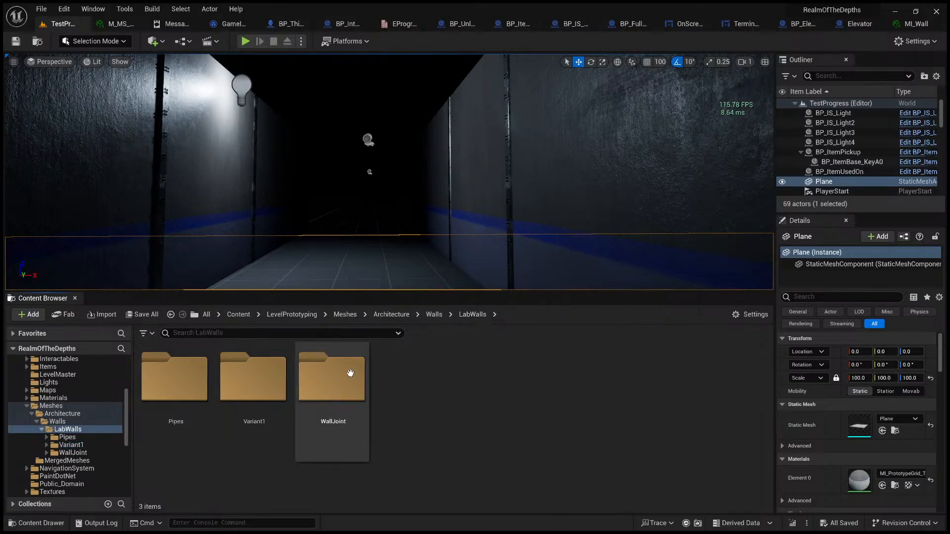
double_click(200, 382)
key("ctrl+v")
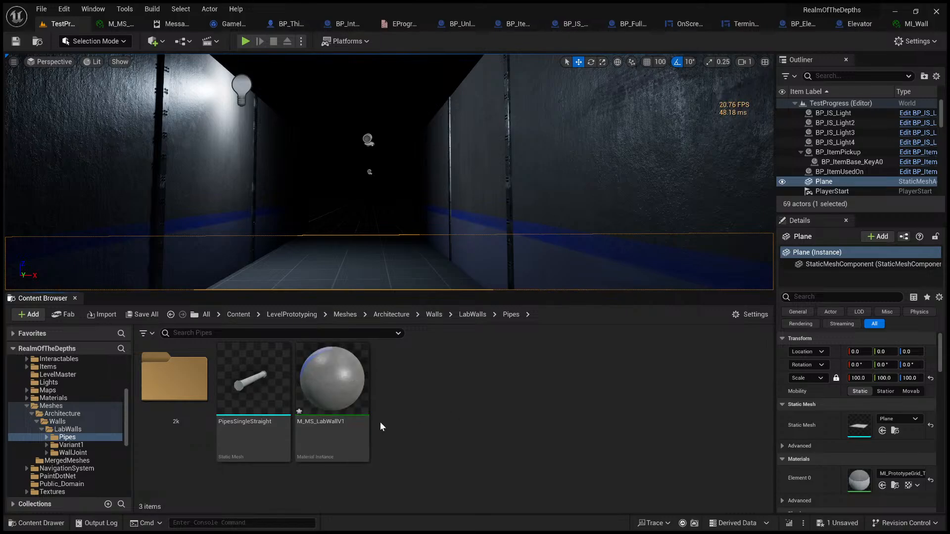
- Rename the copied M_MS_LabWallV1 material instance in the Pipes folder as M_MS_PipesShortStraight
left_click(331, 430)
key("F2")
key("Right")
key("BackSpace")
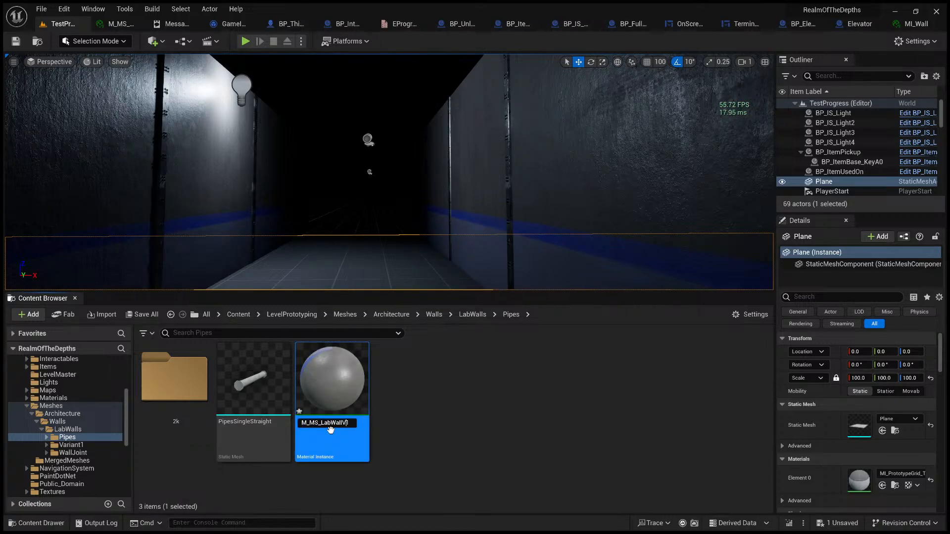
key("BackSpace")
key("BackSpace")
key("BackSpace")
key("BackSpace")
key("BackSpace")
key("BackSpace")
key("BackSpace")
key("BackSpace")
type("PipesShortStraight")
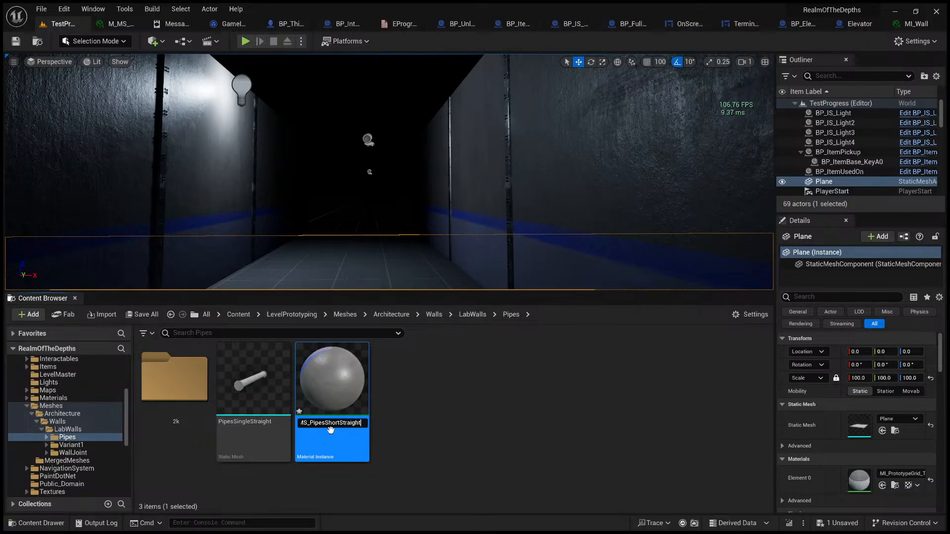
key("Return")
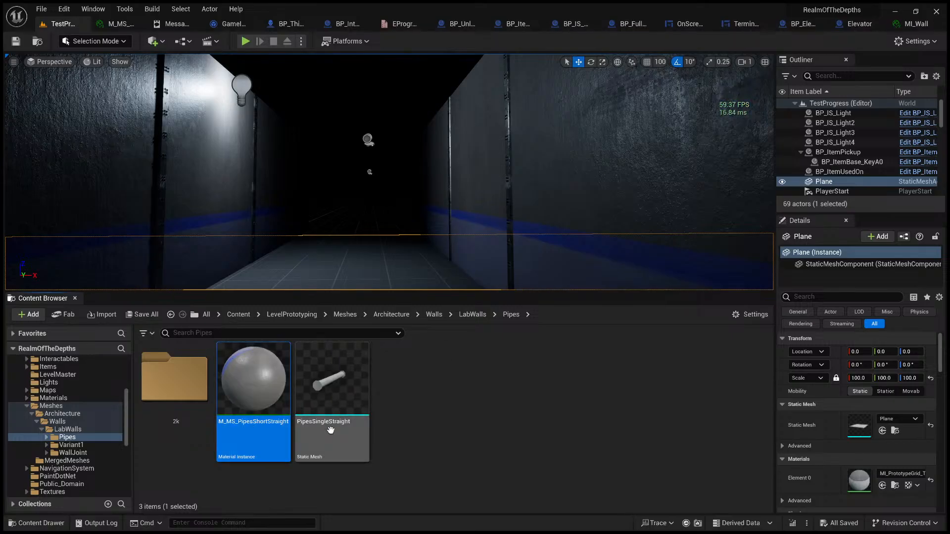
- Assign the 2k folder's PipesSingleStraight BaseColor, Normal and OcclusionRoughnessMetallic textures to the M_MS_PipesShortStraight instance and save it
double_click(279, 400)
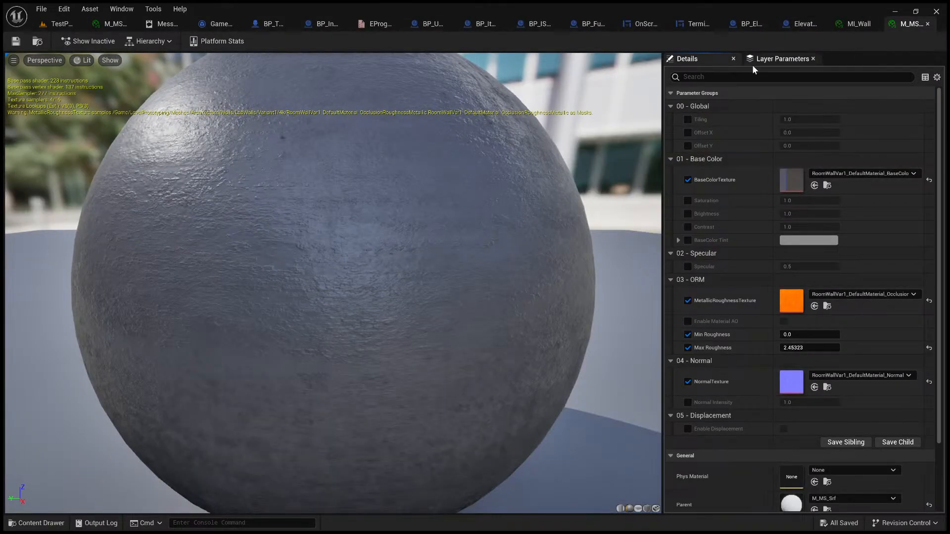
left_click(928, 24)
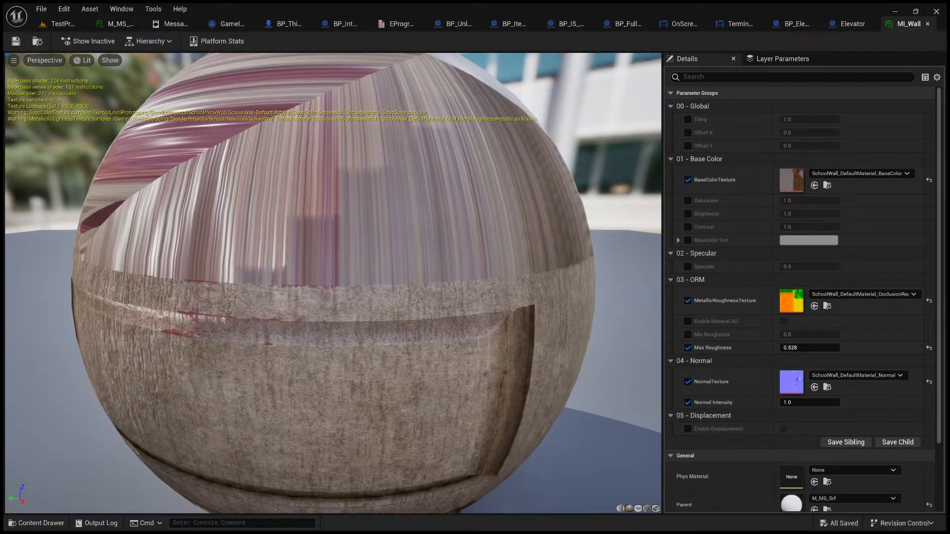
left_click(63, 24)
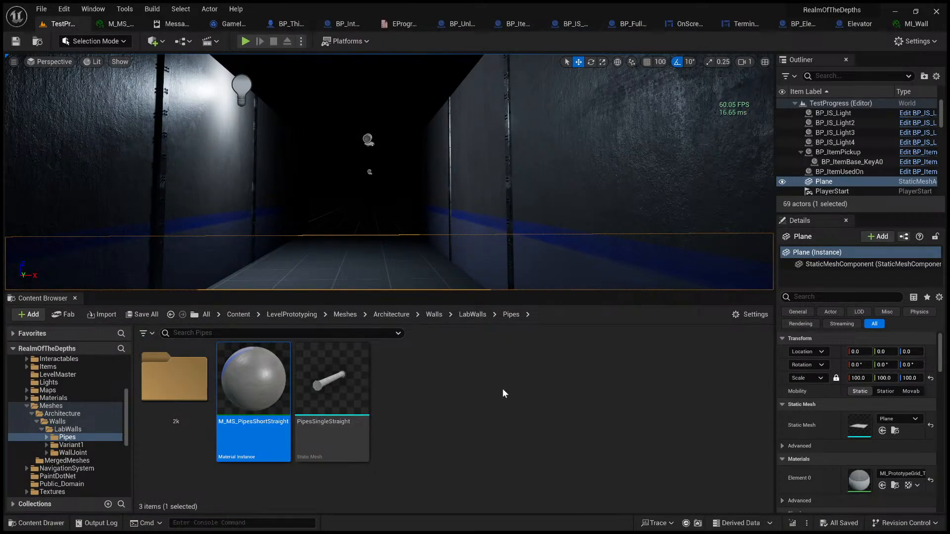
left_click(179, 384)
double_click(179, 384)
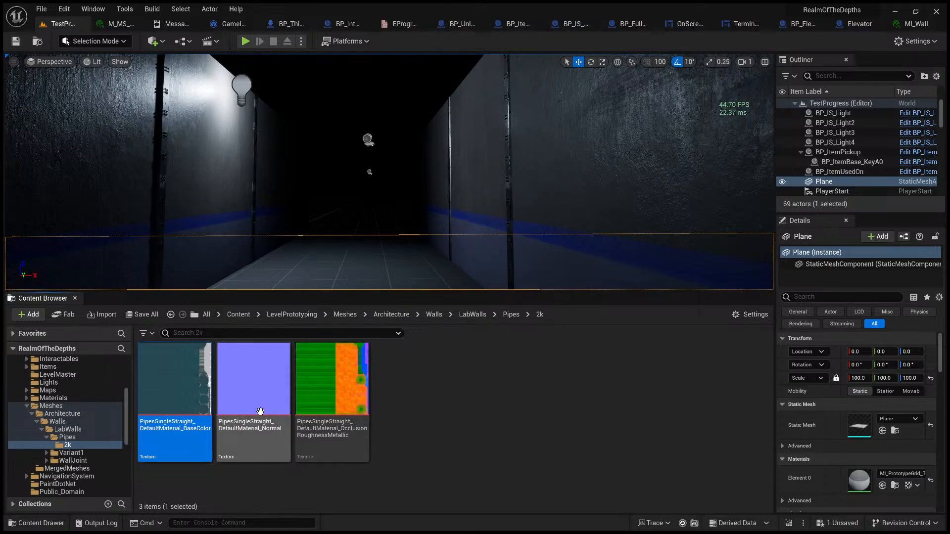
double_click(231, 403)
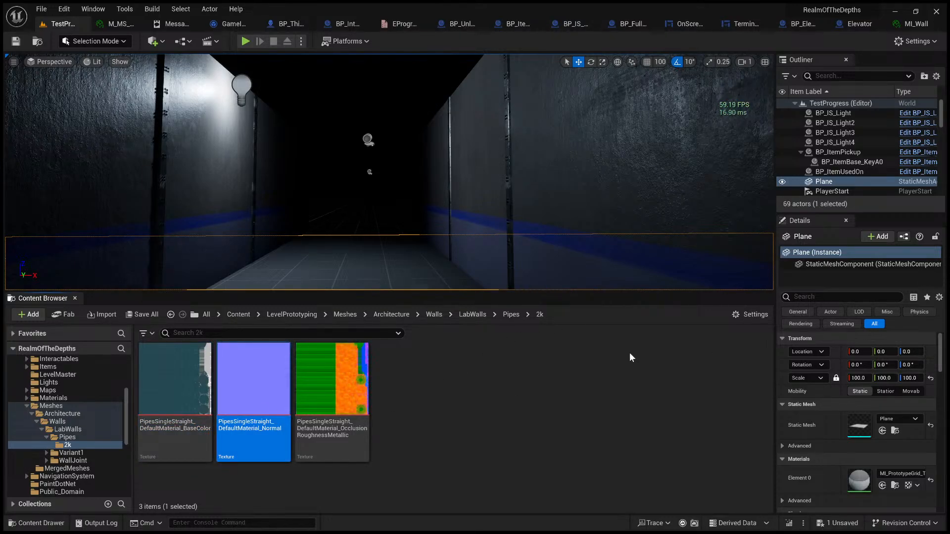
left_click(332, 386)
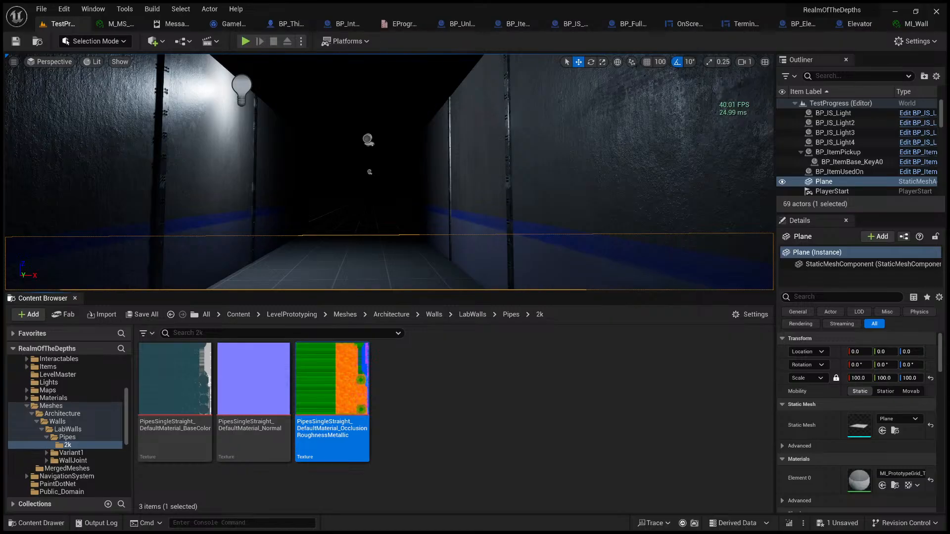
key("ctrl+s")
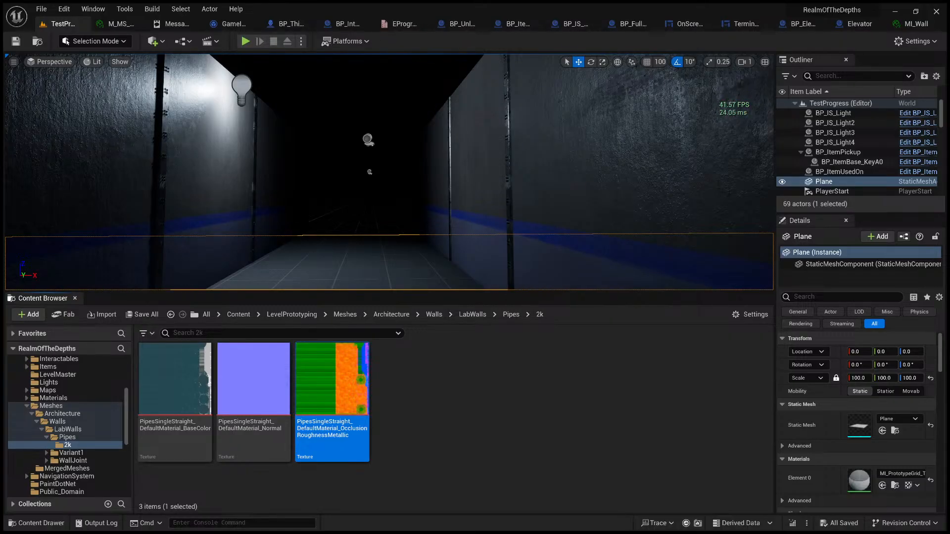
- Assign M_MS_PipesShortStraight to the material slot of the PipesSingleStraight static mesh in the Pipes folder
left_click(511, 315)
left_click(316, 378)
double_click(317, 378)
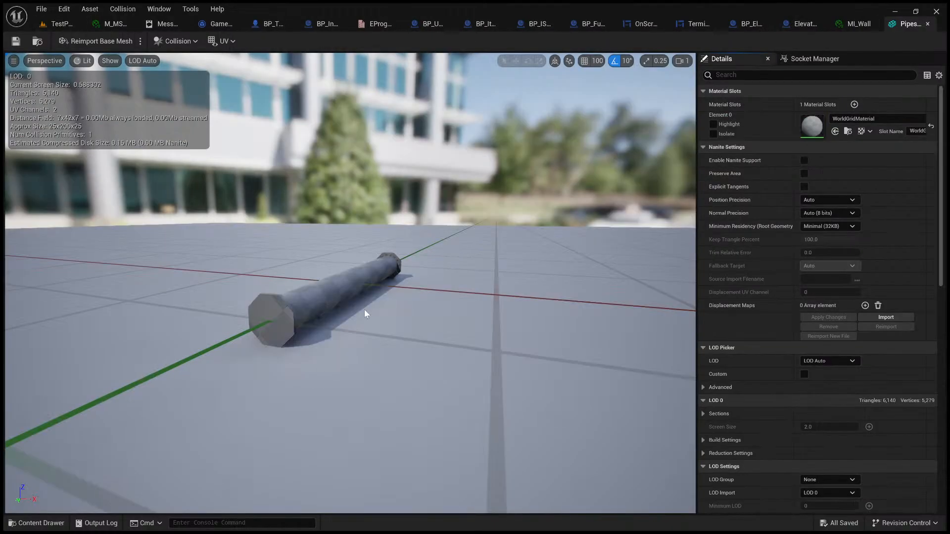
key("ctrl+w")
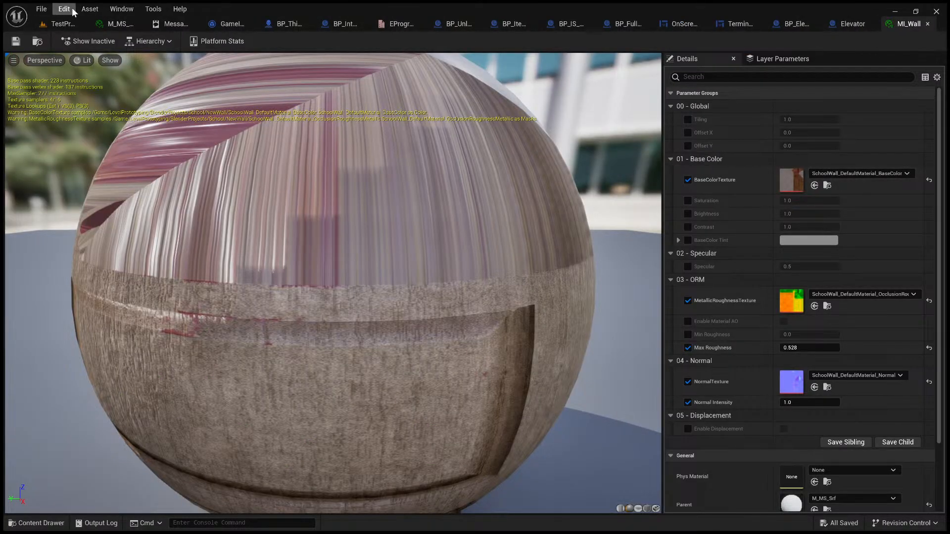
left_click(71, 24)
left_click_drag(286, 396, 329, 381)
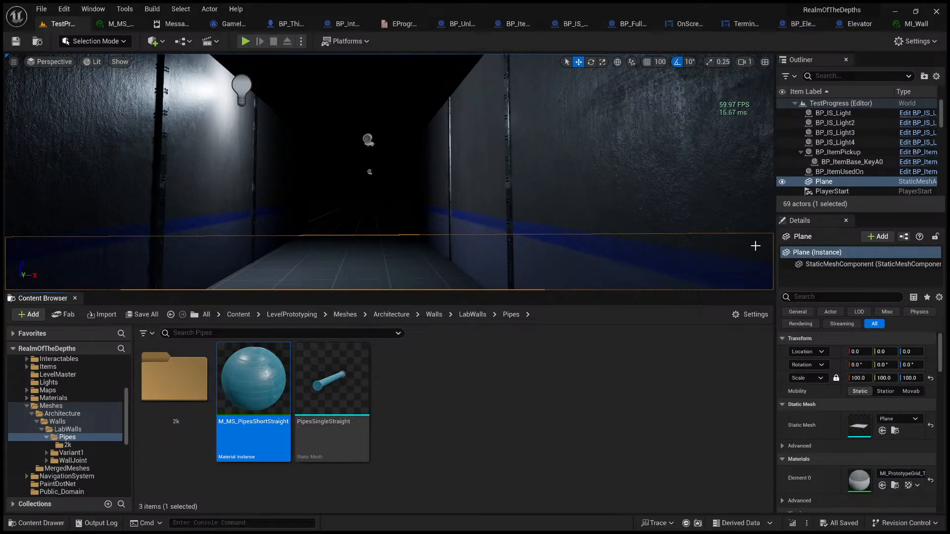
- Place the PipesSingleStraight mesh on the floor beside the corridor wall and enlarge the level viewport
right_click_drag(439, 213, 475, 236)
left_click_drag(332, 379, 323, 260)
left_click_drag(396, 293, 407, 475)
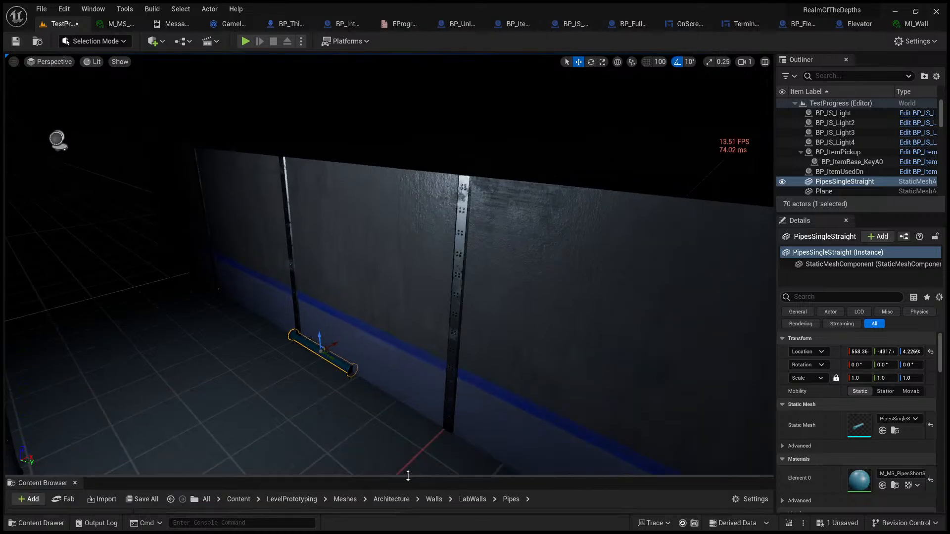
right_click_drag(408, 470, 327, 330)
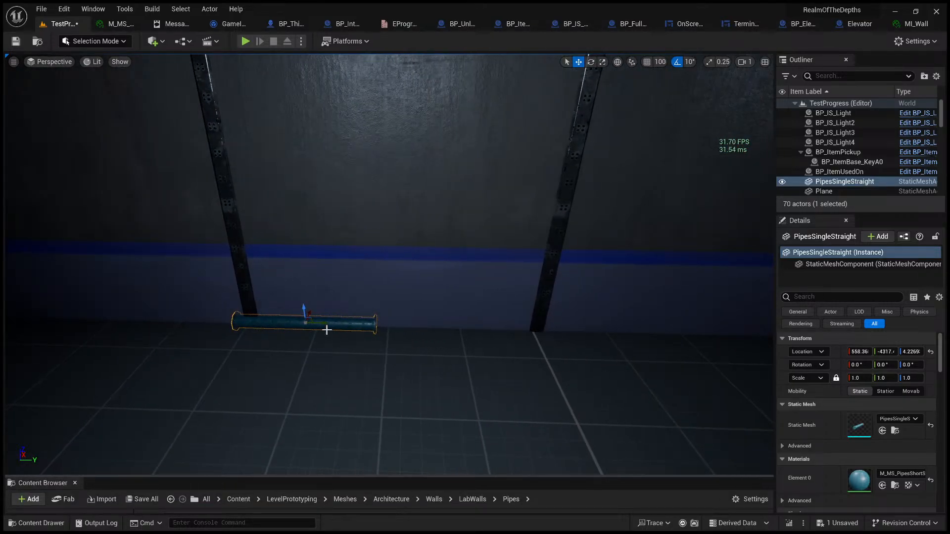
- Raise the pipe to a Z location of about 257 and shift it against the wall at X about 540
left_click_drag(313, 318, 319, 129)
right_click_drag(320, 129, 312, 61)
right_click_drag(445, 123, 478, 263)
scroll(478, 262, "down", 3)
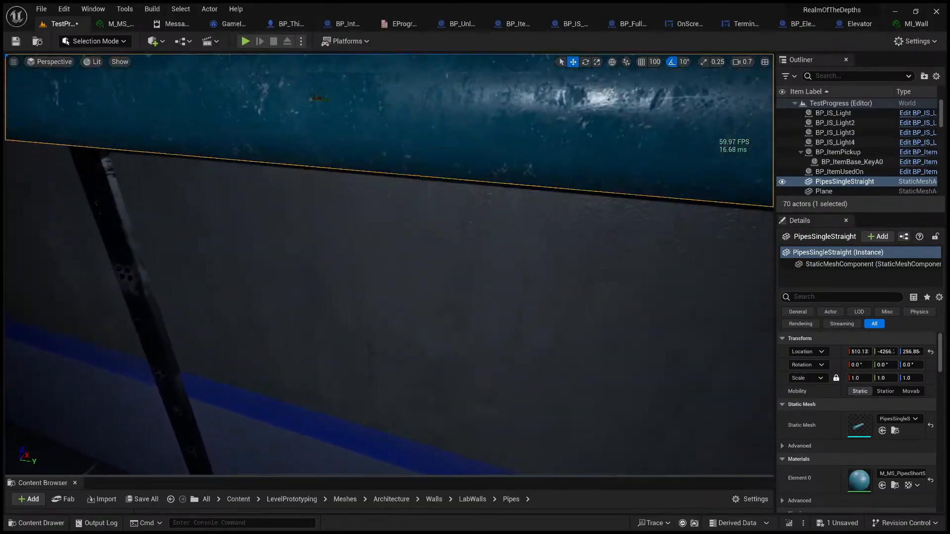
key("s")
right_click_drag(376, 285, 376, 299)
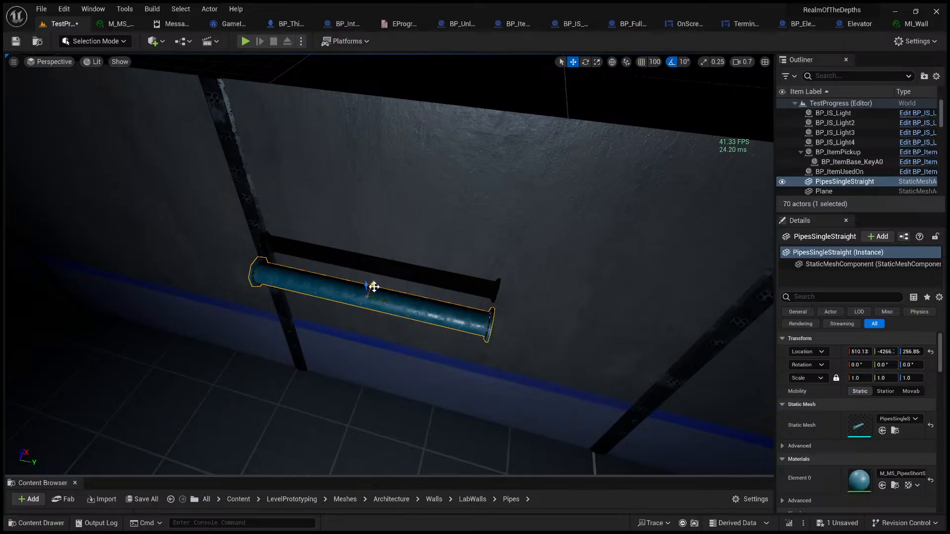
left_click_drag(374, 287, 383, 260)
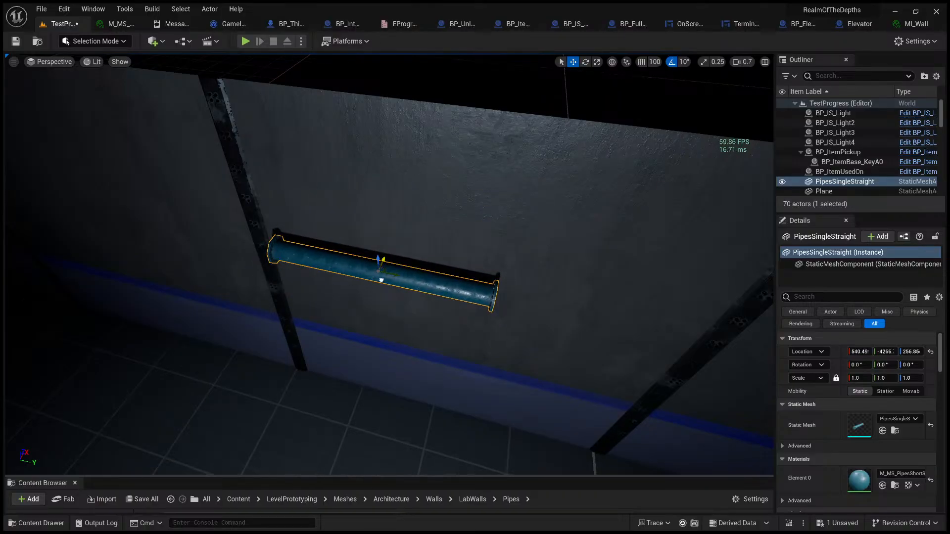
right_click_drag(381, 280, 421, 280)
key("a")
key("d")
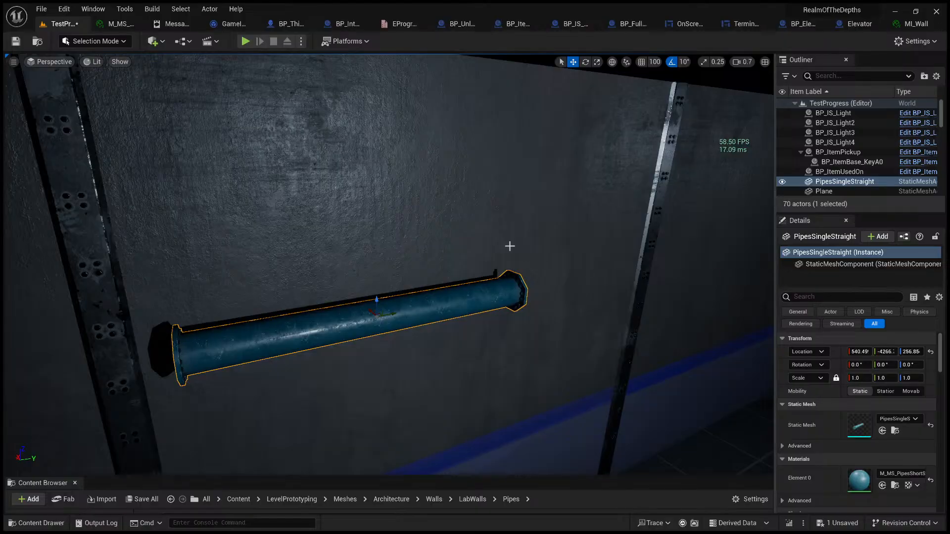
- Stretch the pipe lengthwise along the wall and set its Y scale to 2
left_click(597, 61)
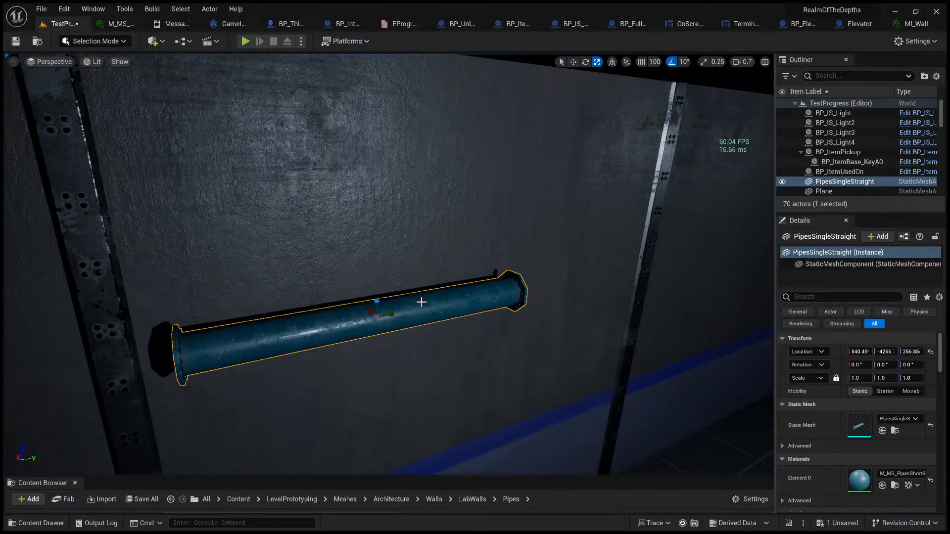
mouse_move(392, 313)
left_mouse_down()
mouse_move(444, 318)
mouse_move(410, 310)
left_mouse_up()
right_click_drag(411, 310, 587, 344)
key("w")
key("s")
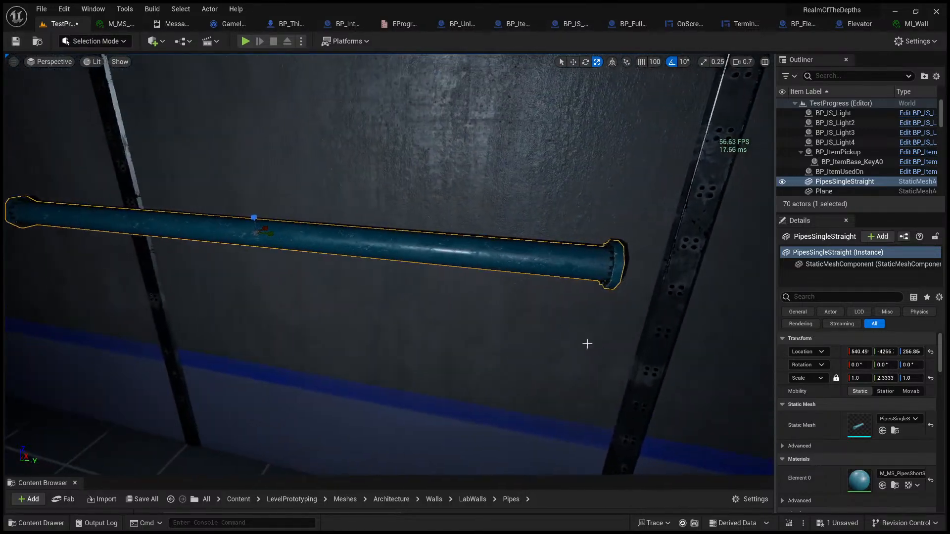
left_click(886, 378)
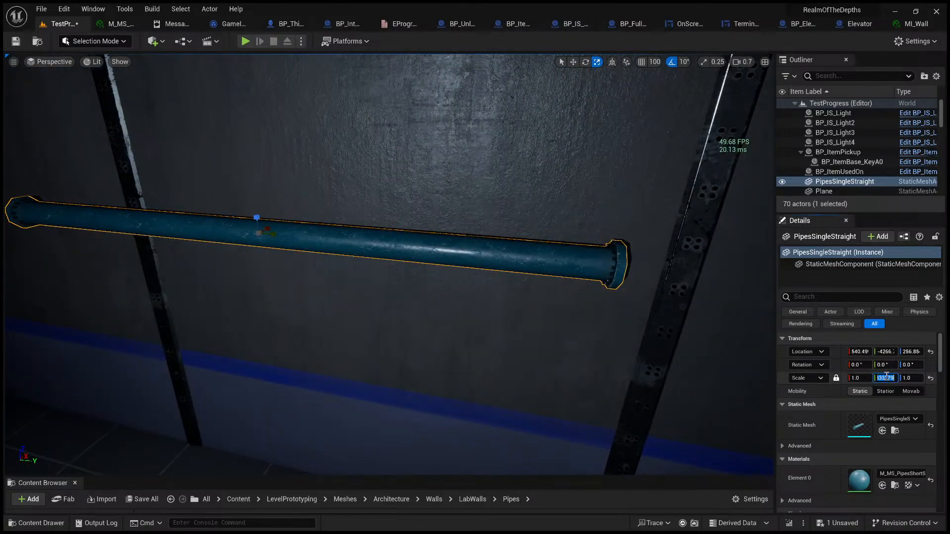
key("Return")
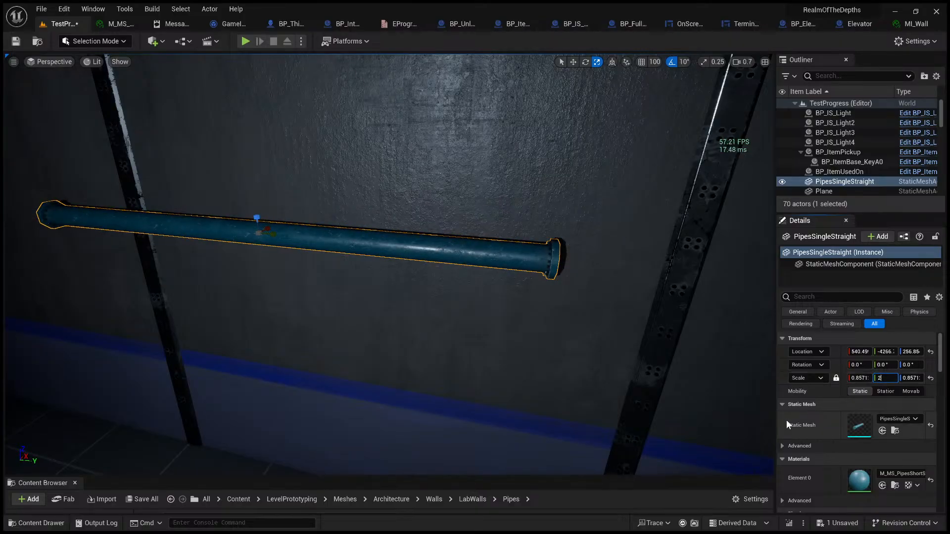
left_click(648, 388)
left_click(255, 218)
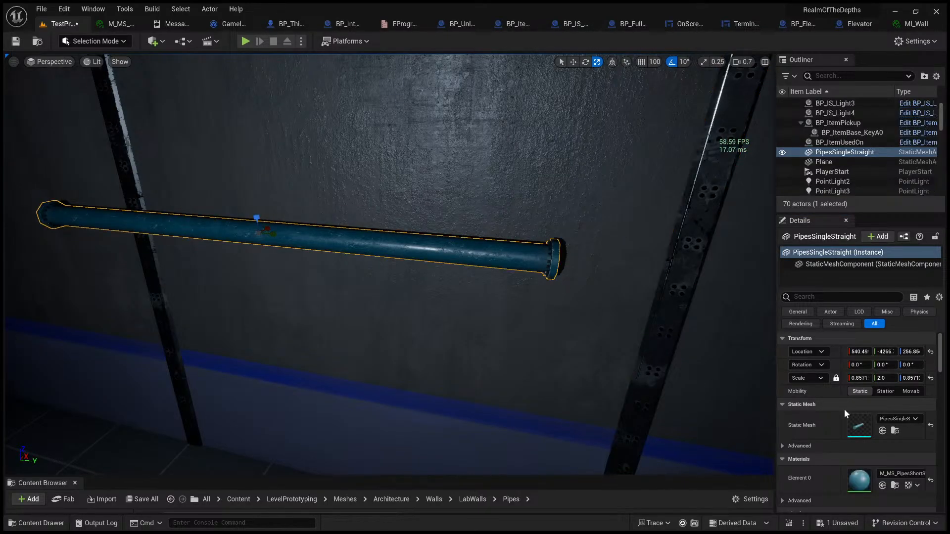
- Unlock the pipe's proportional scaling and set its X and Z scale to 1
left_click(837, 379)
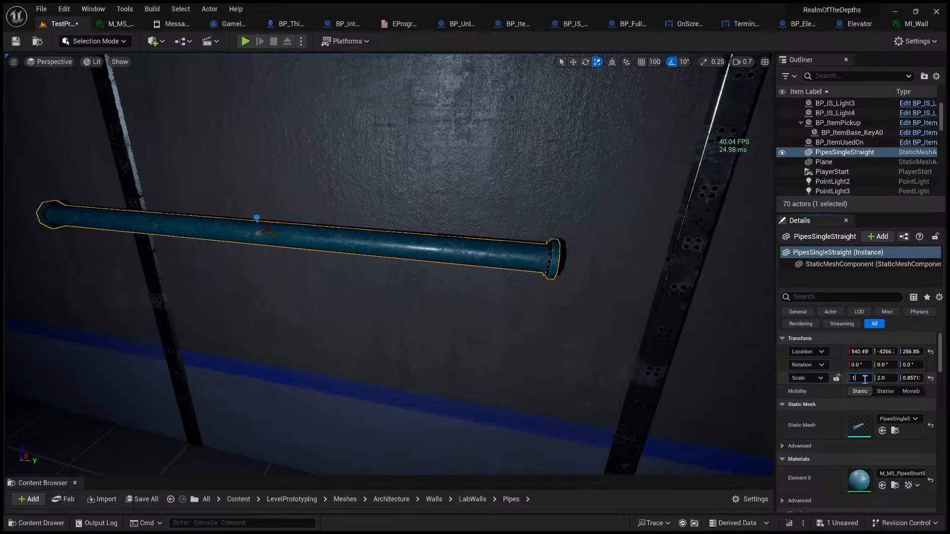
key("Return")
left_click(911, 379)
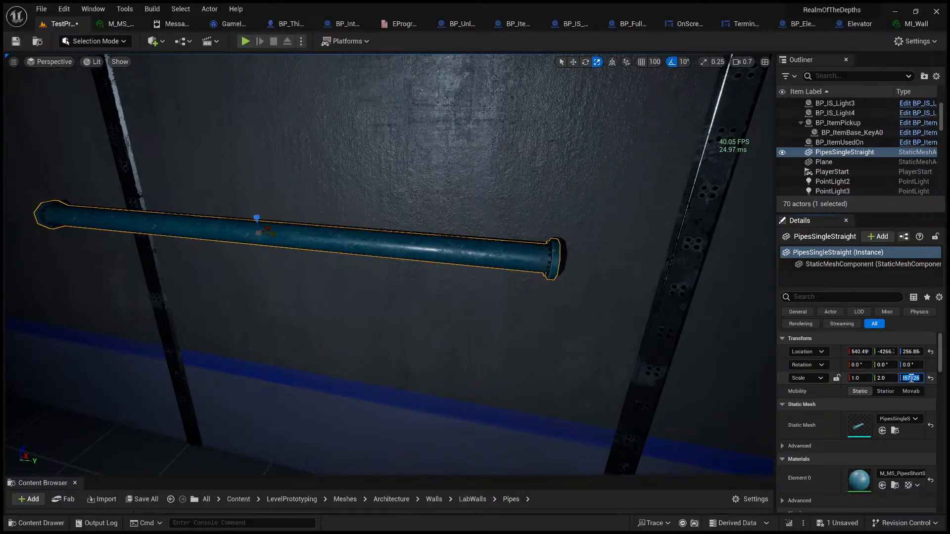
type("1")
key("Return")
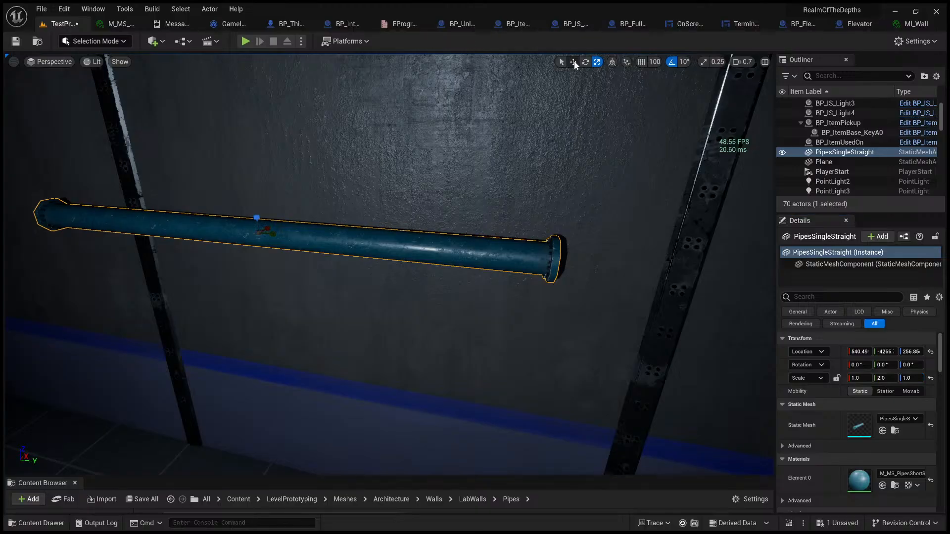
- Move the pipe along the wall to span two joint strips, at about X 556 and Y -4183
left_click(575, 63)
mouse_move(399, 235)
right_mouse_down()
mouse_move(460, 208)
mouse_move(446, 247)
mouse_move(399, 235)
right_mouse_up()
key("a")
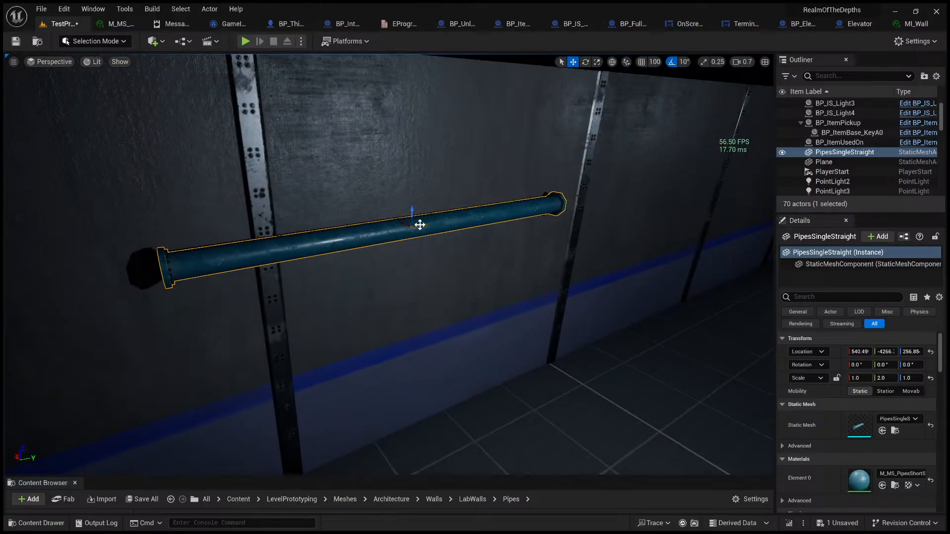
left_click_drag(420, 224, 465, 208)
right_click_drag(465, 208, 528, 207)
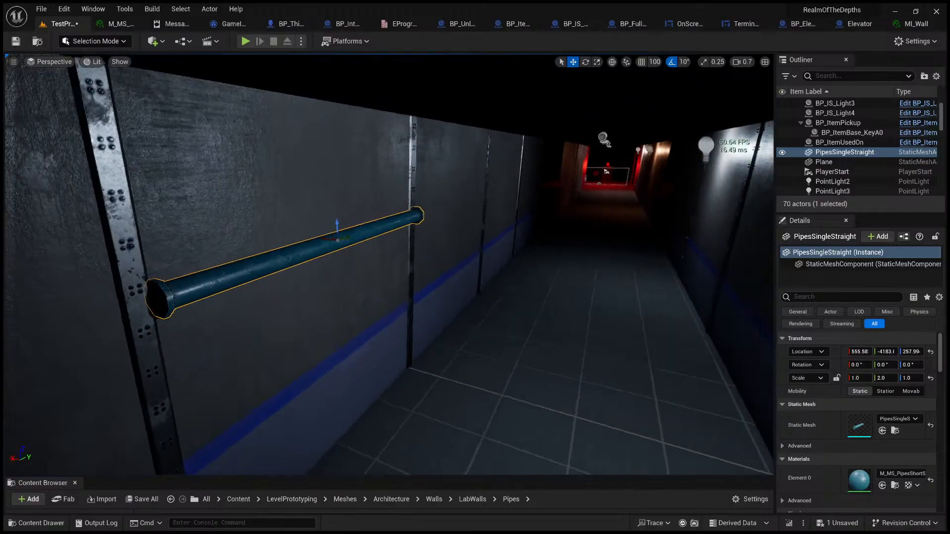
key("a")
mouse_move(365, 229)
right_mouse_down()
mouse_move(426, 228)
mouse_move(365, 229)
right_mouse_up()
key("d")
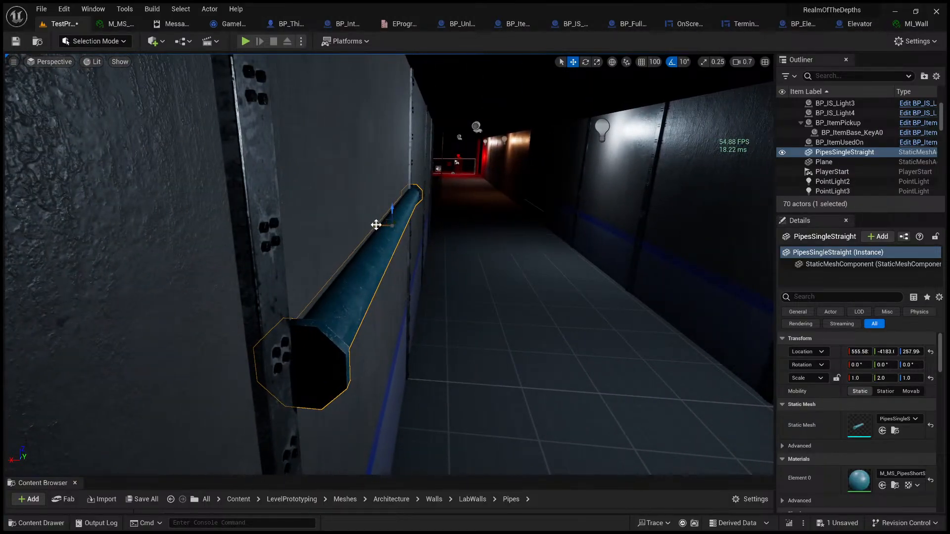
- Raise the pipe near the top of the wall to Z about 341, with X at about 547
left_click_drag(376, 225, 403, 95)
key("s")
mouse_move(371, 178)
right_mouse_down()
mouse_move(307, 181)
mouse_move(237, 218)
mouse_move(381, 189)
right_mouse_up()
key("d")
key("d")
mouse_move(423, 242)
right_mouse_down()
mouse_move(297, 277)
mouse_move(423, 241)
right_mouse_up()
key("s")
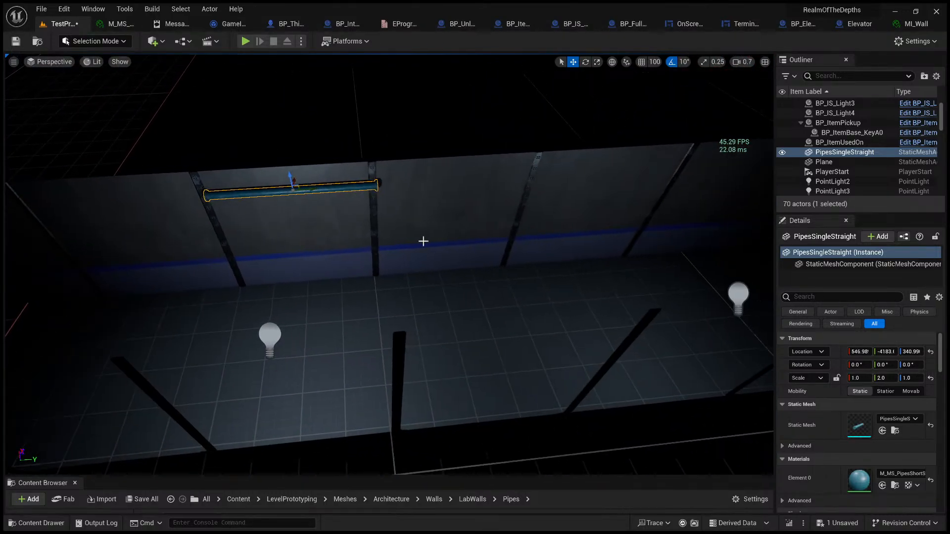
key("Escape")
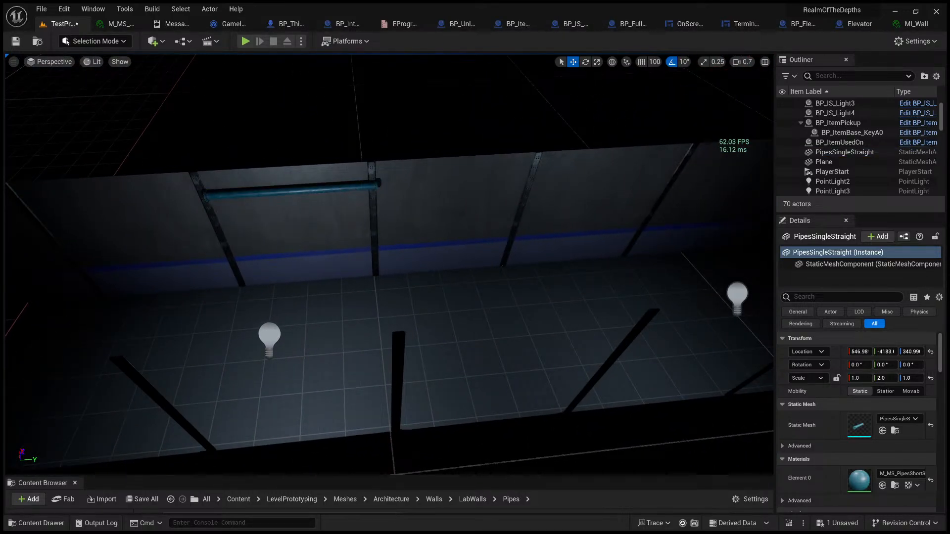
left_click(259, 188)
left_click_drag(313, 190, 408, 192)
key("ctrl+z")
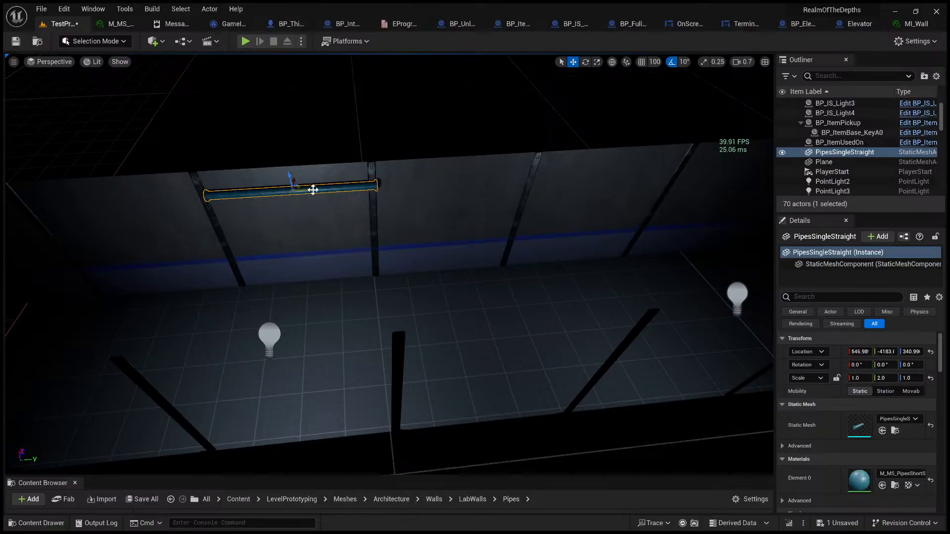
- Duplicate the pipe twice with 100-unit grid snapping on, lining the copies up end to end along the wall to Y about -3383
key("ctrl+d")
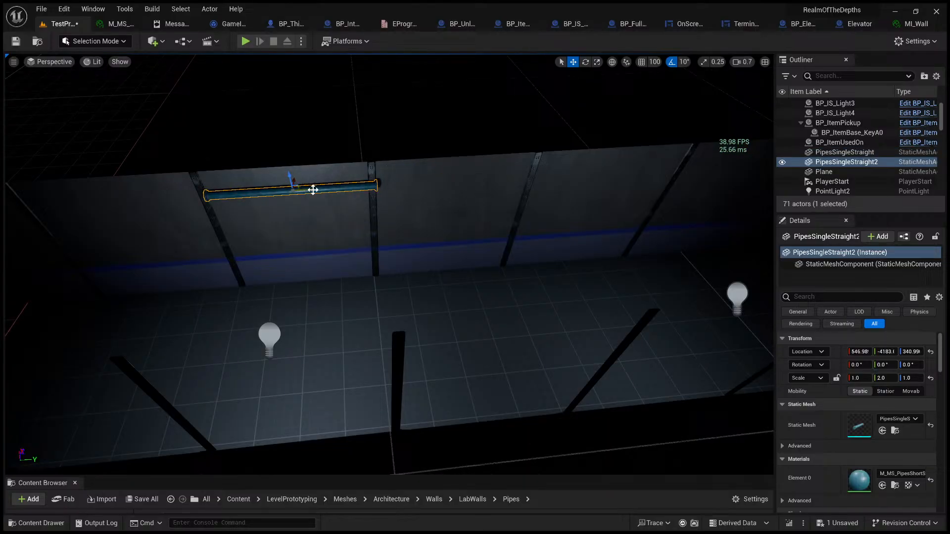
left_click(643, 63)
left_click_drag(310, 190, 619, 166)
key("ctrl+d")
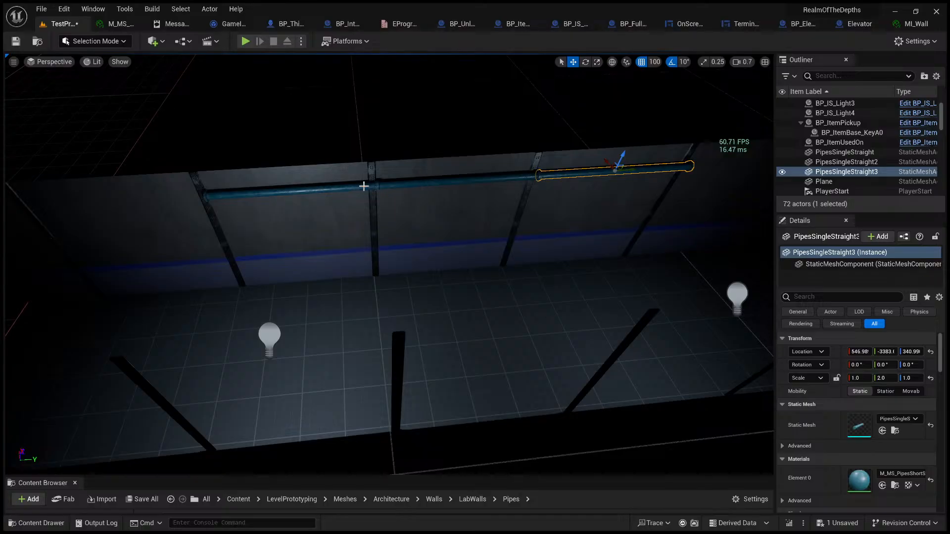
- Duplicate the end pipe and place the copy at the opposite end of the row, at Y about -4583
key("ctrl+d")
left_click_drag(632, 169, 132, 201)
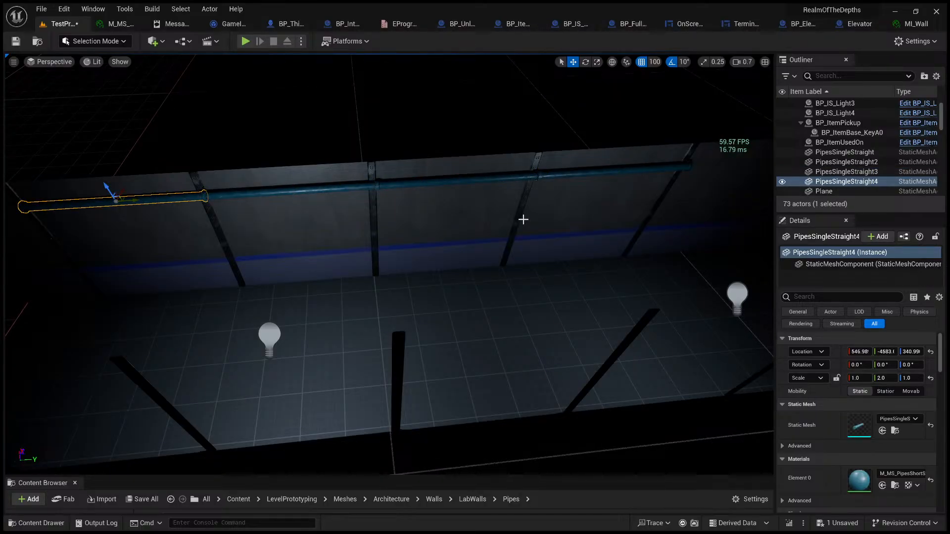
- Select all four straight pipes, duplicate the row, and lower the copies to Z about 317 beneath the originals
right_click_drag(523, 219, 538, 245)
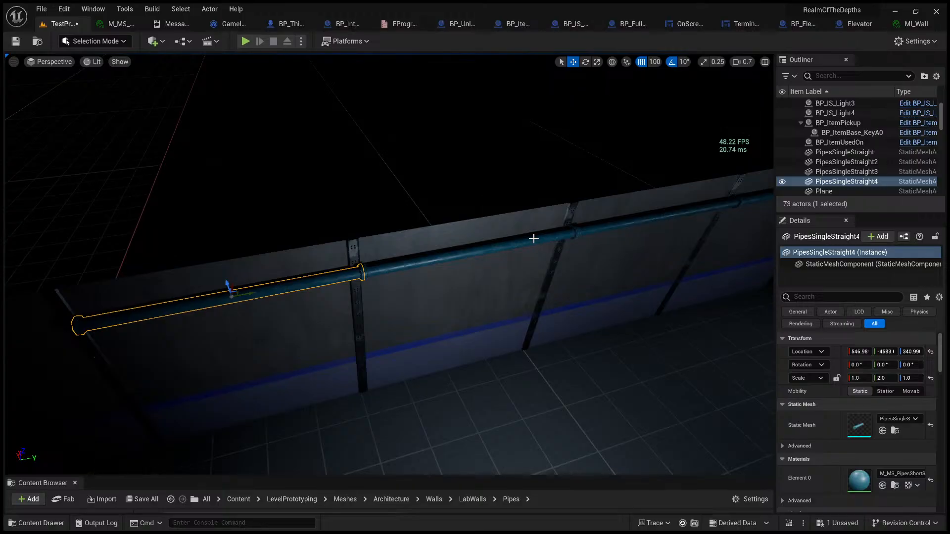
left_click(533, 238, "ctrl")
left_click(615, 218, "ctrl")
key("f")
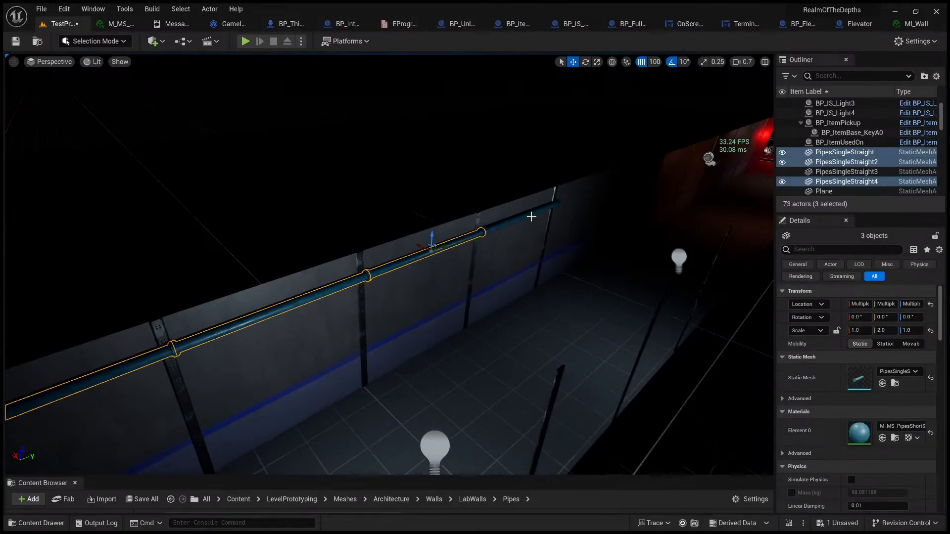
left_click(532, 213, "ctrl")
key("f")
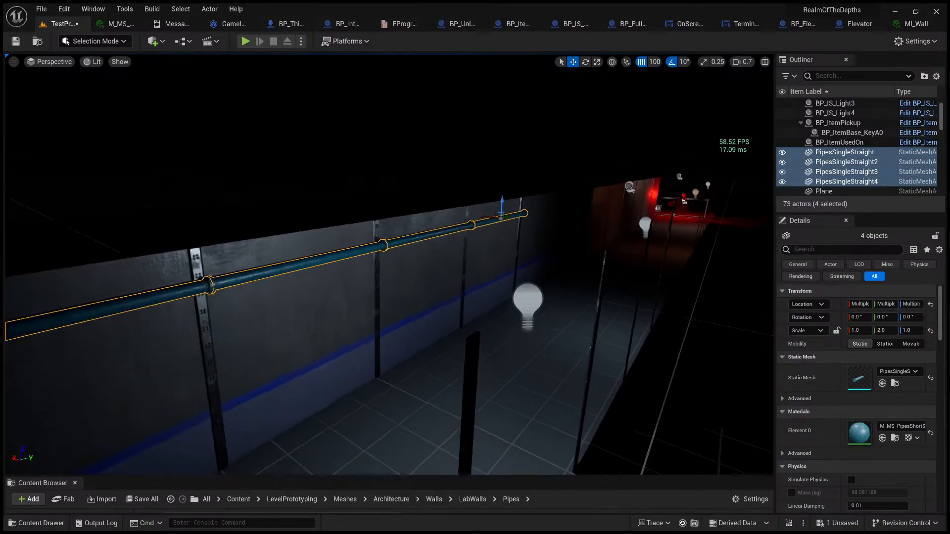
right_click_drag(703, 141, 665, 142)
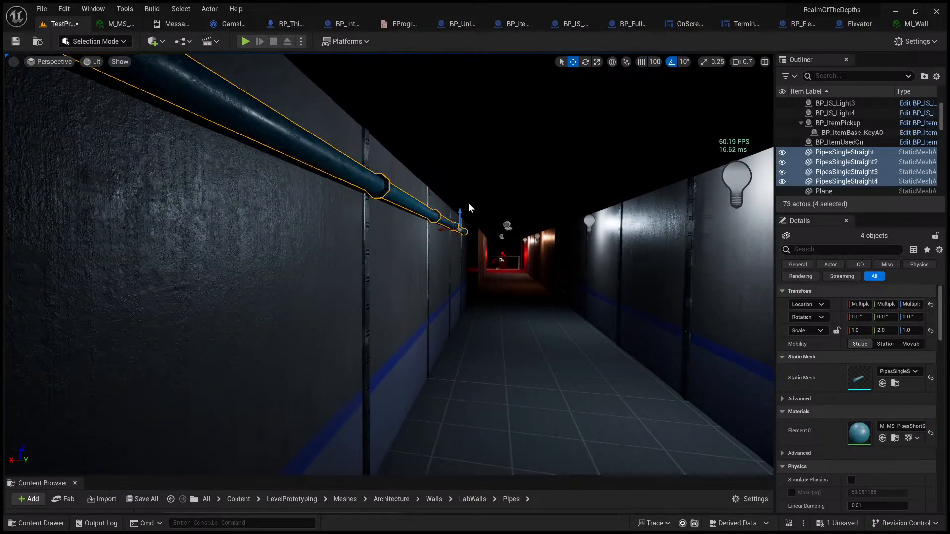
key("ctrl+d")
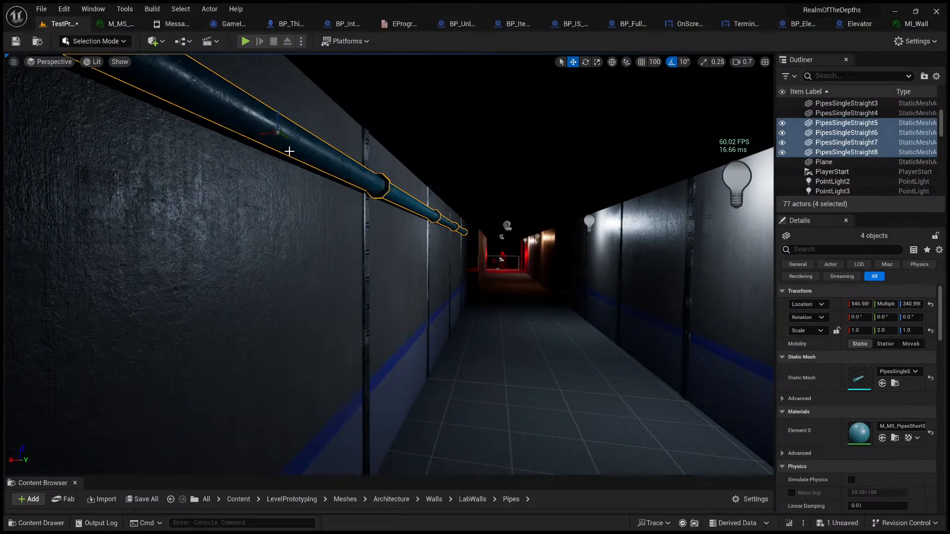
left_click_drag(279, 120, 278, 159)
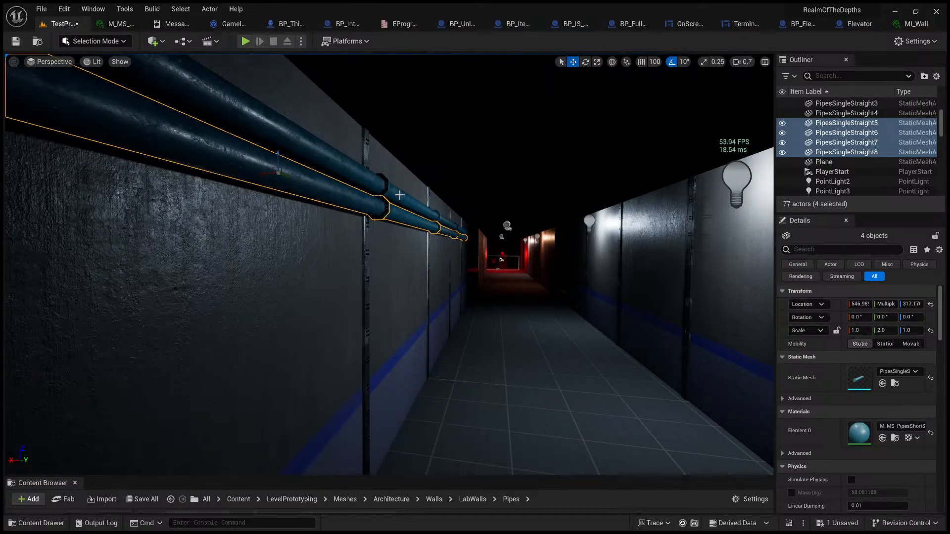
- Thin the lower pipe row to an X and Z scale of about 0.588 and shift it to X about 549, Z about 322
mouse_move(400, 195)
right_mouse_down()
mouse_move(307, 199)
mouse_move(403, 198)
right_mouse_up()
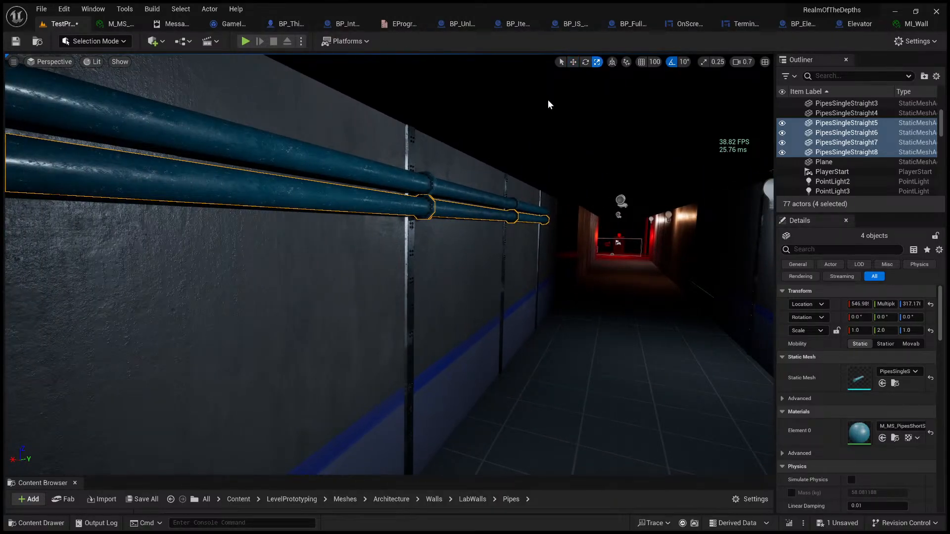
mouse_move(548, 104)
right_mouse_down()
mouse_move(519, 105)
mouse_move(535, 105)
right_mouse_up()
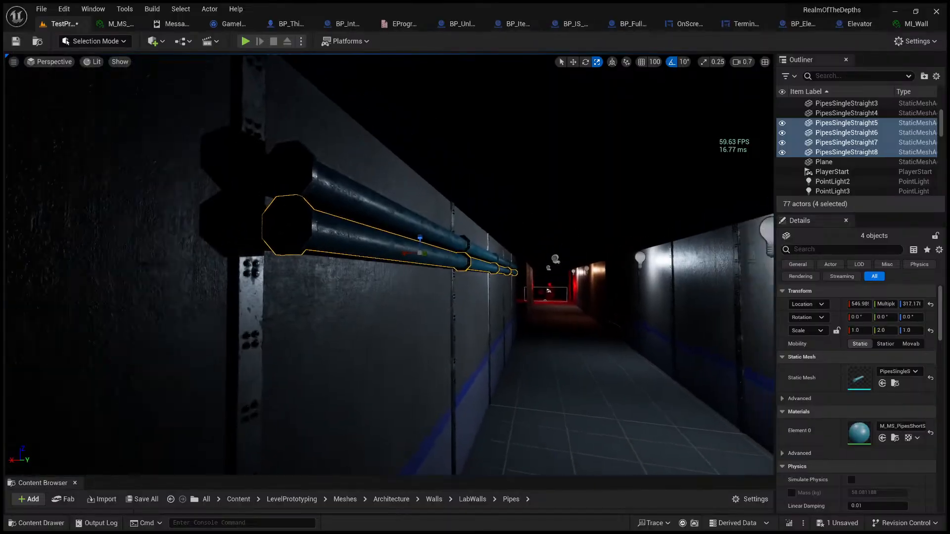
scroll(422, 258, "up", 5)
left_click_drag(422, 259, 417, 275)
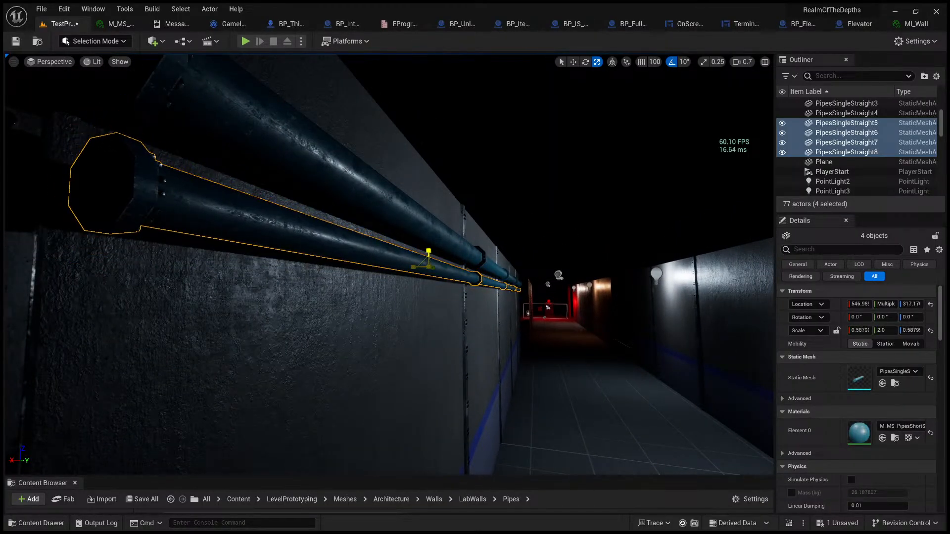
left_click(573, 62)
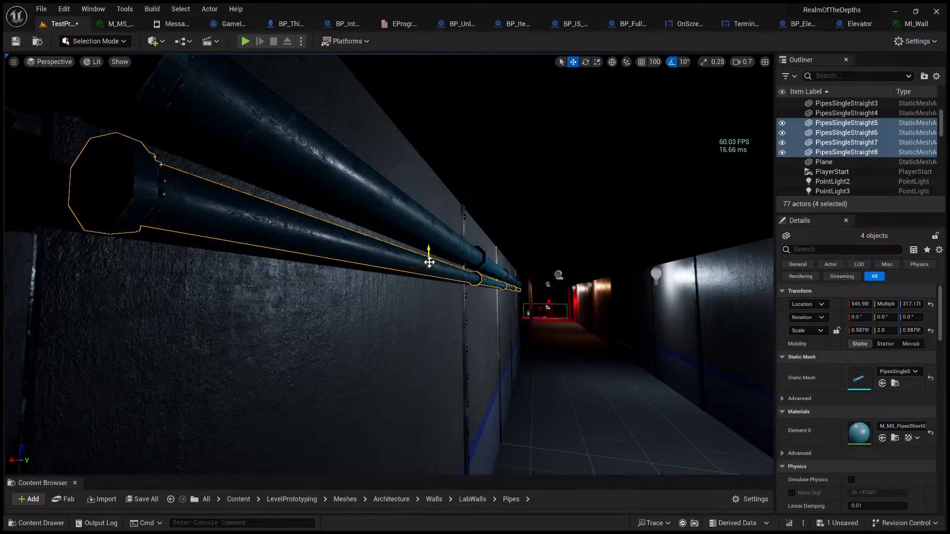
left_click_drag(425, 260, 423, 251)
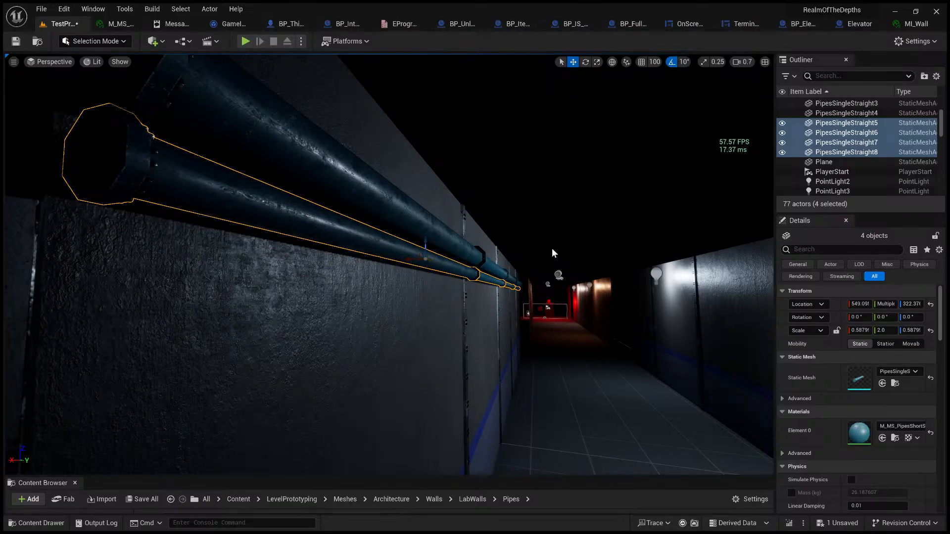
- Play the level from the corridor floor, walk along the wall in first person to examine both pipe rows, and end the play session
left_click(557, 202)
key("w")
right_click_drag(557, 202, 519, 235)
key("w")
key("s")
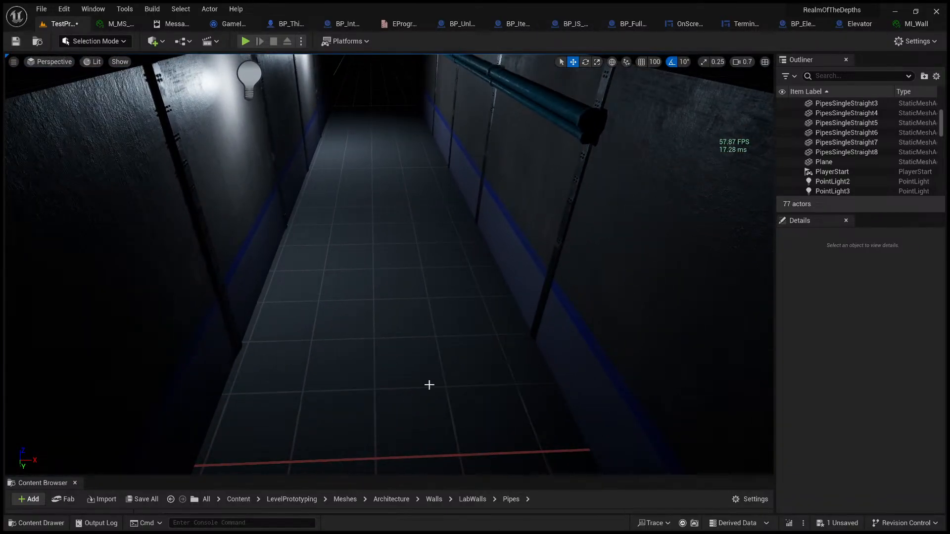
left_click(453, 403)
key("alt+p")
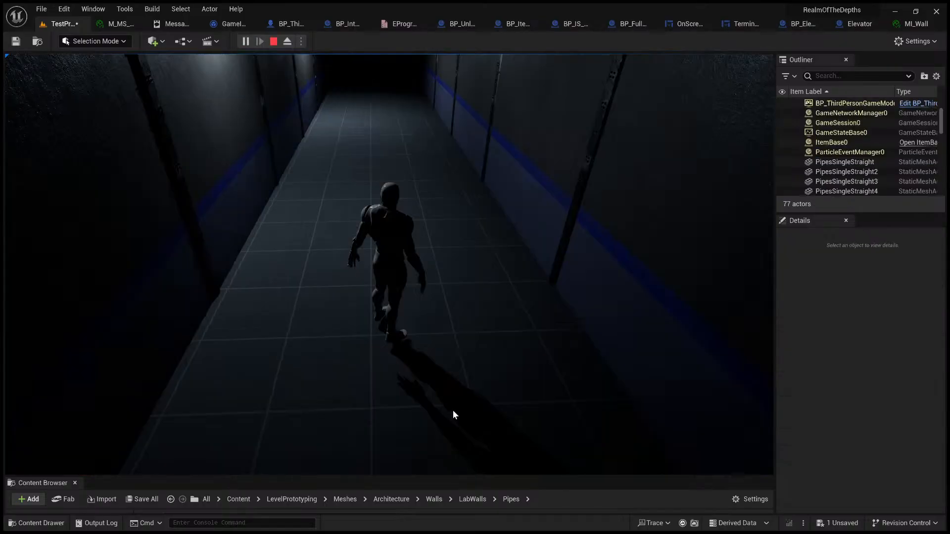
left_click(454, 395)
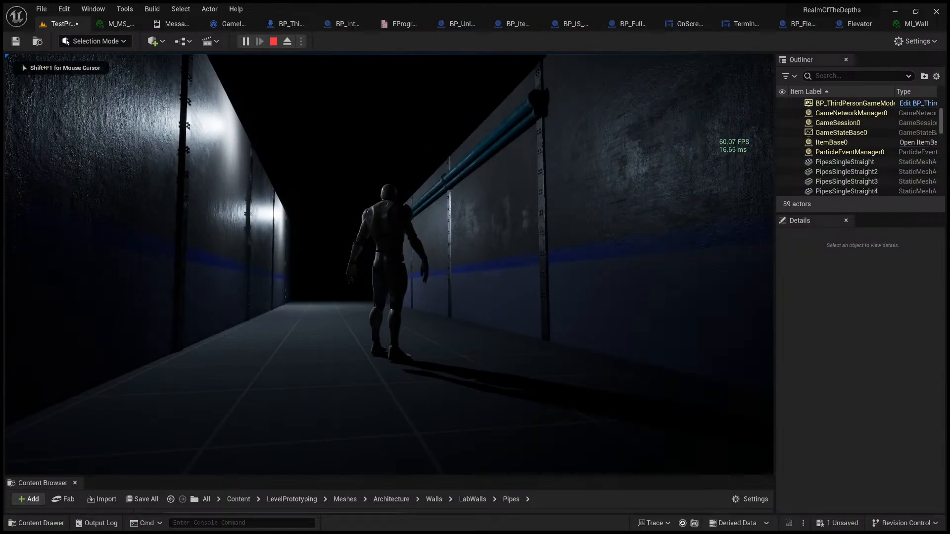
key("v")
key("w")
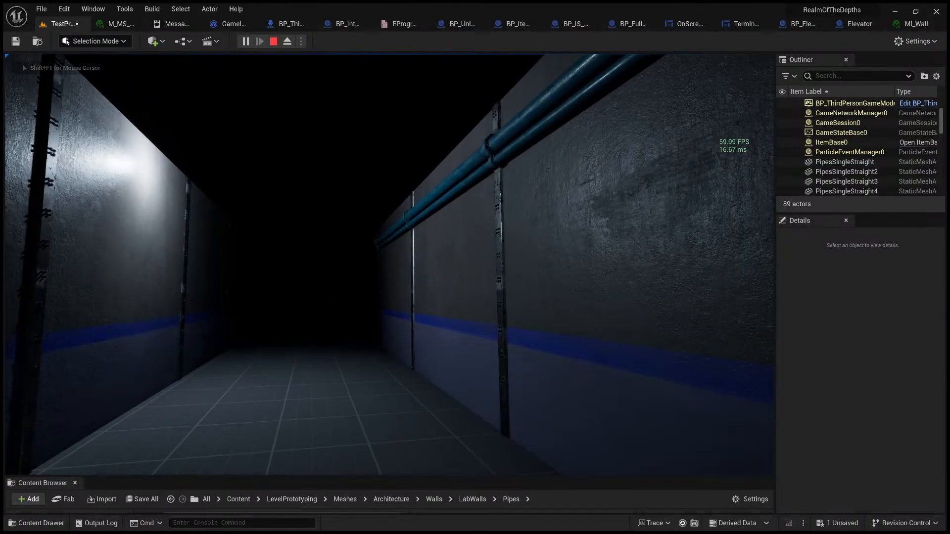
key("w")
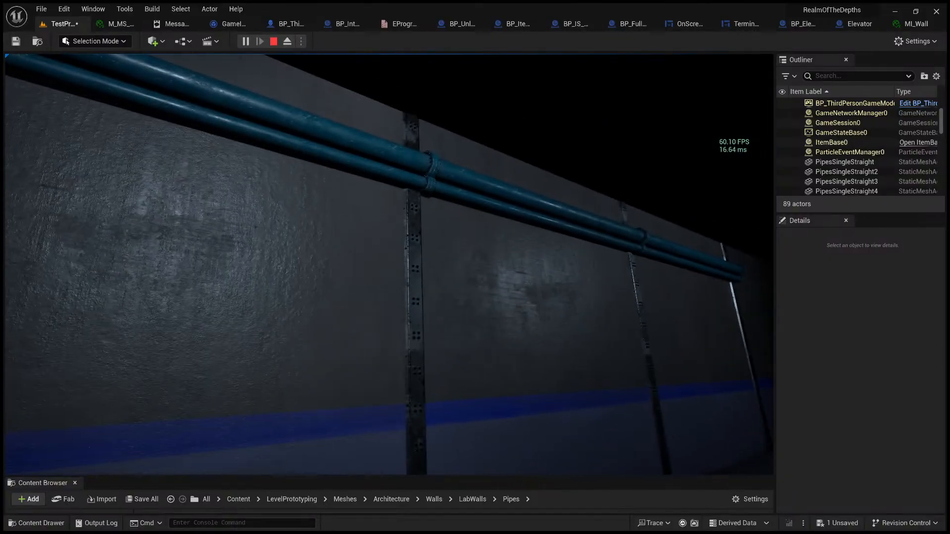
key("w")
key("w")
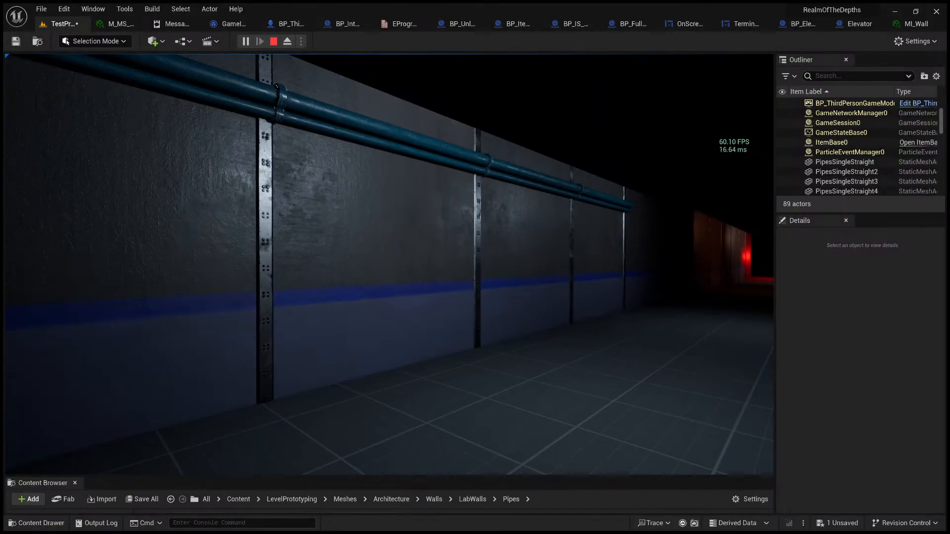
key("w")
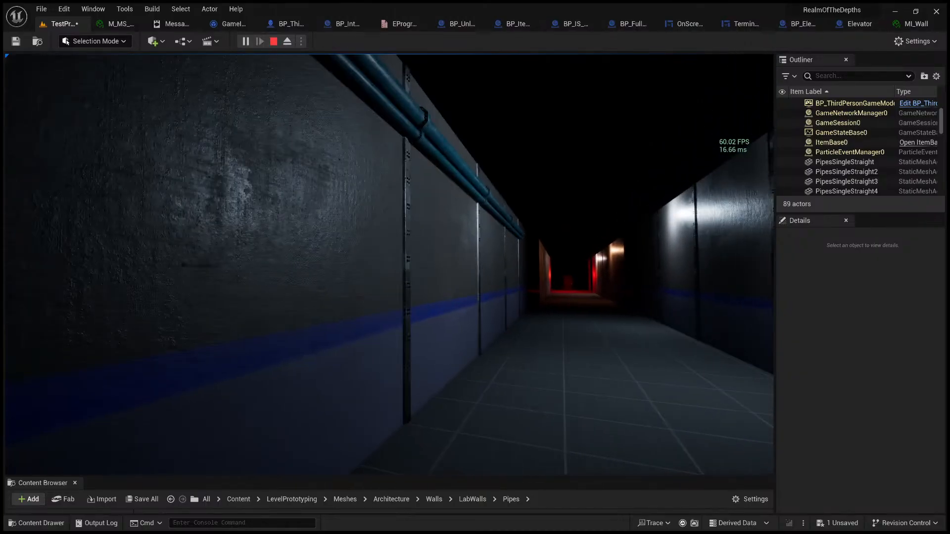
key("w")
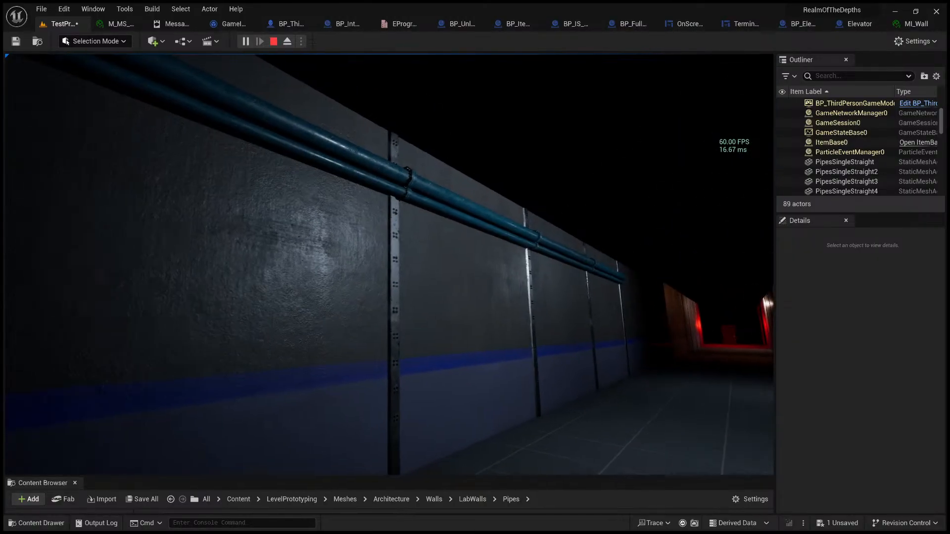
key("w")
key("w")
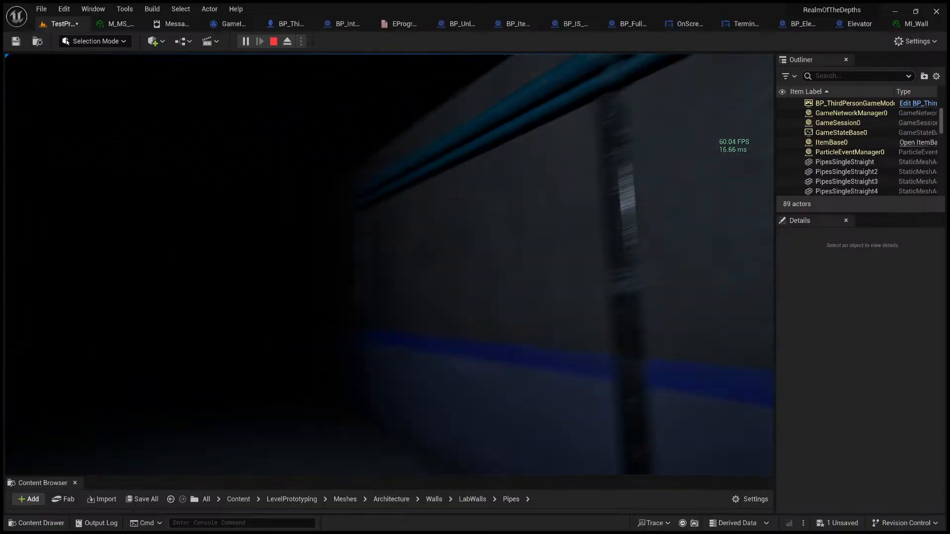
key("w")
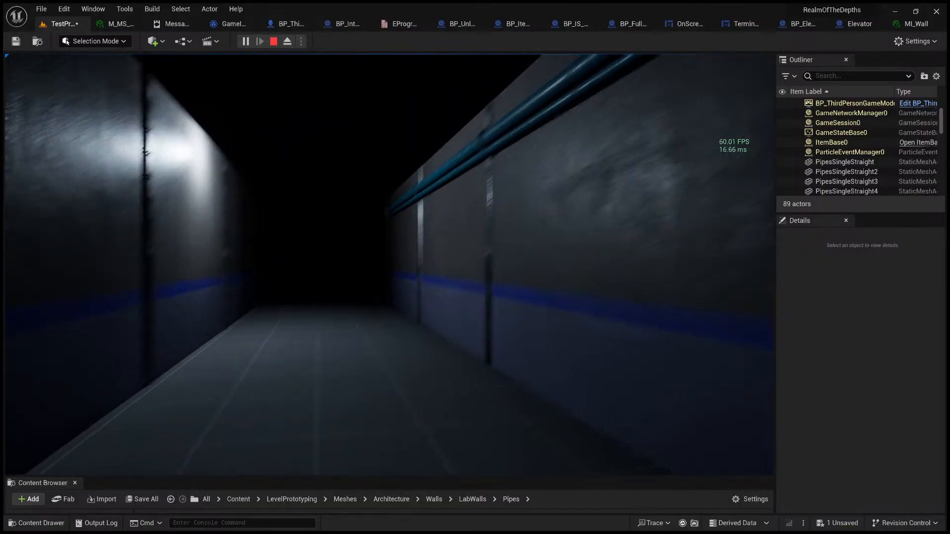
key("s")
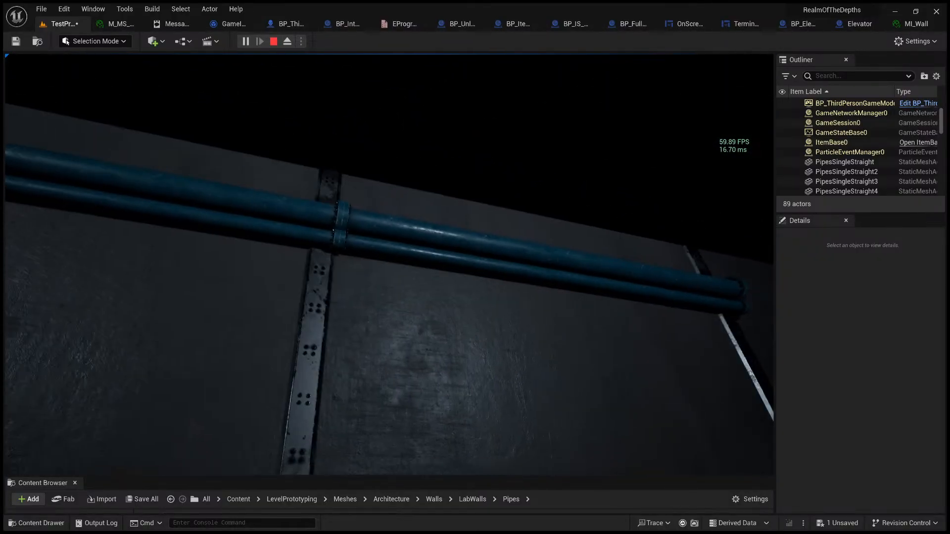
key("Escape")
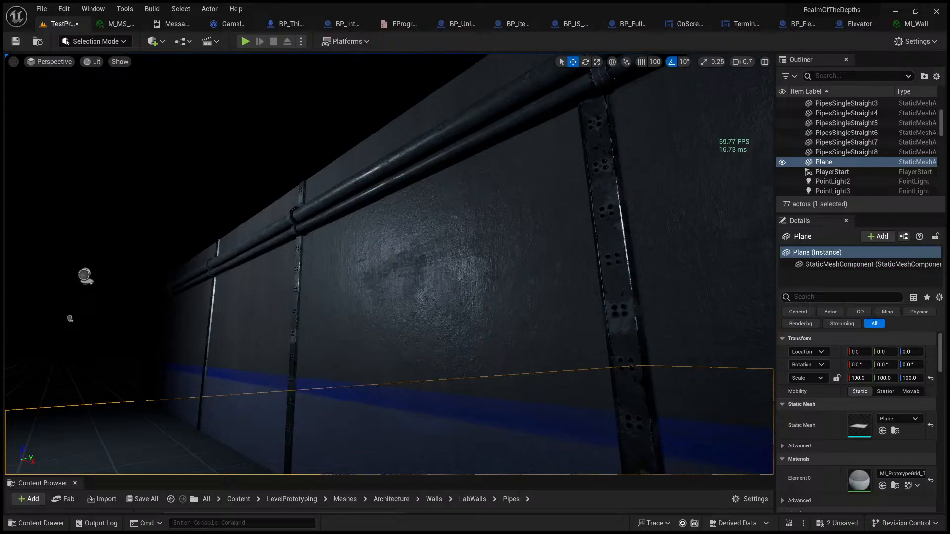
- Select the wall panel behind the pipes, locate its material instance in the content browser, and close the unrelated MI_Wall editor
key("w")
right_click_drag(543, 242, 535, 258)
key("s")
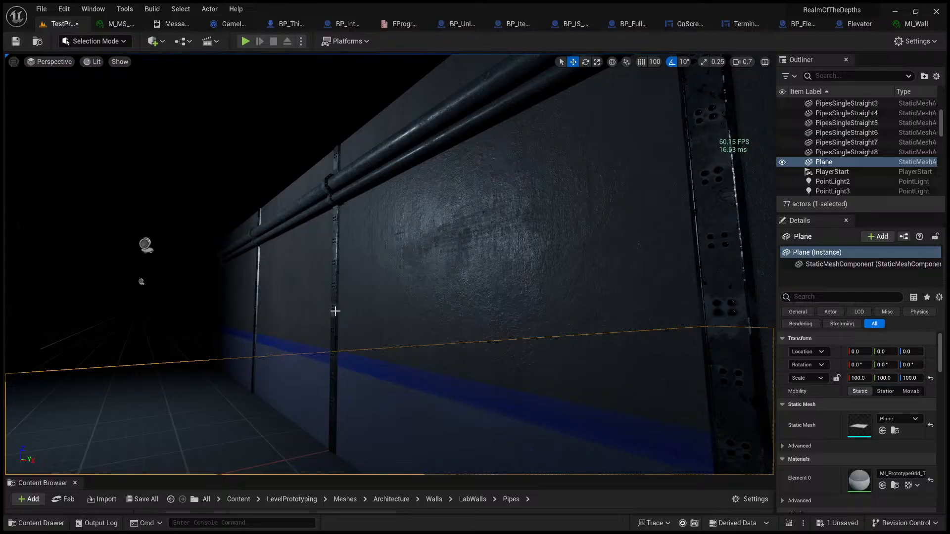
left_click(417, 287)
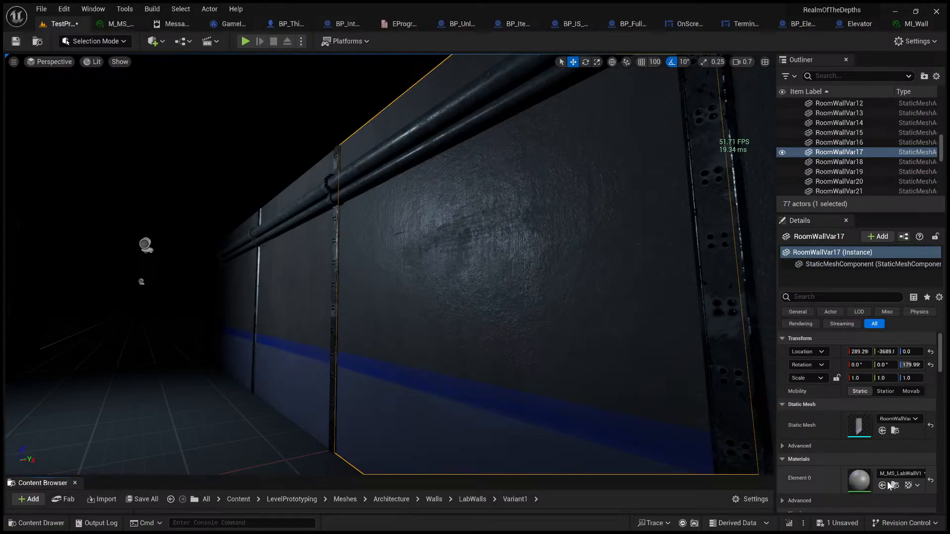
left_click(913, 24)
left_click(928, 24)
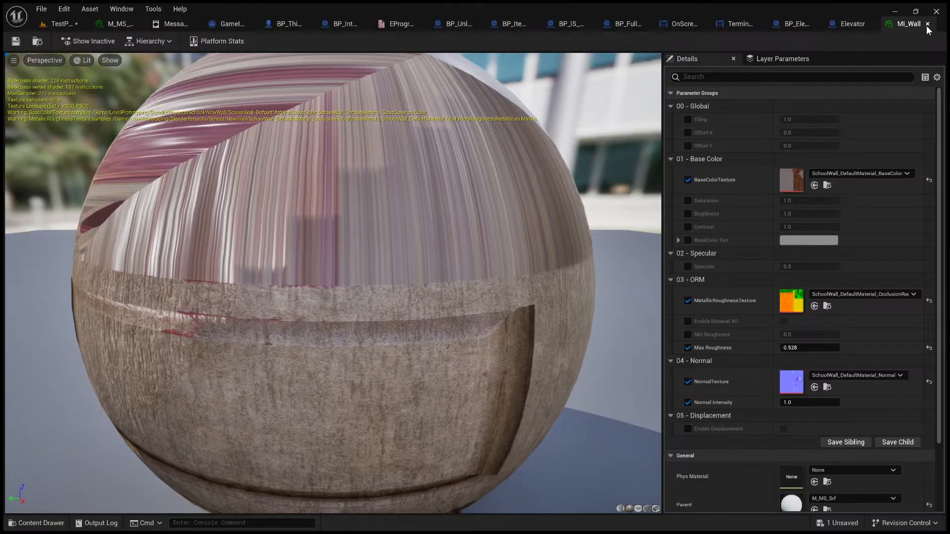
left_click(928, 24)
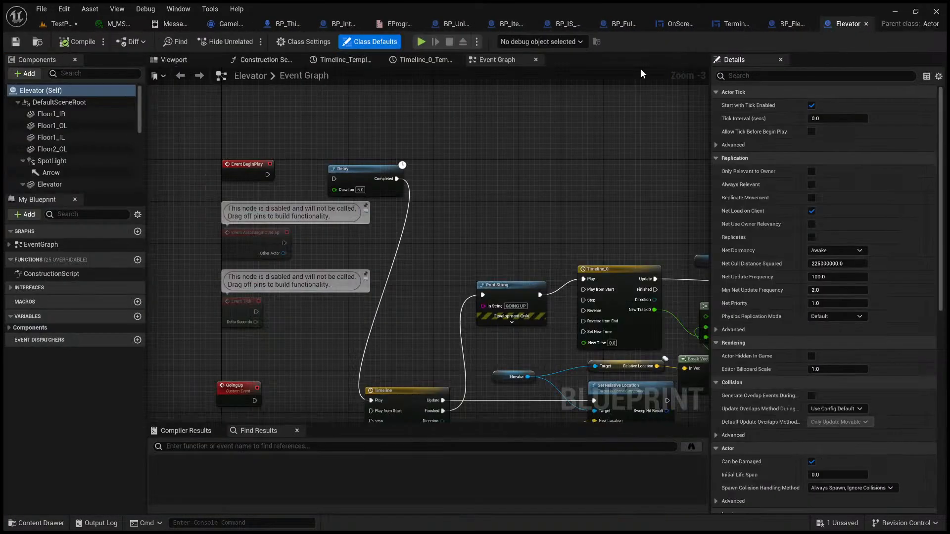
left_click(66, 26)
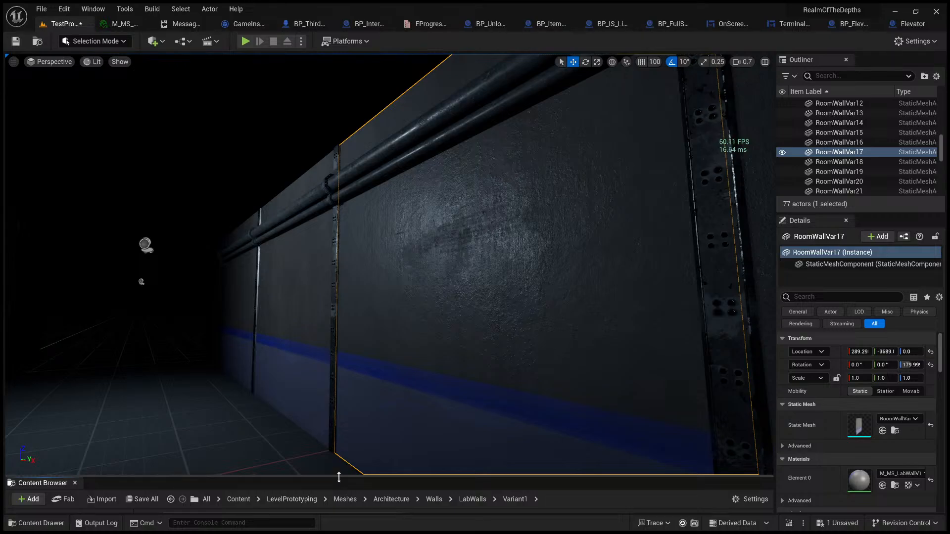
- Open the M_MS_LabWallV1 material instance to check its parameters, close it, and return to viewing the corridor wall in the level
left_click_drag(340, 477, 369, 281)
double_click(707, 355)
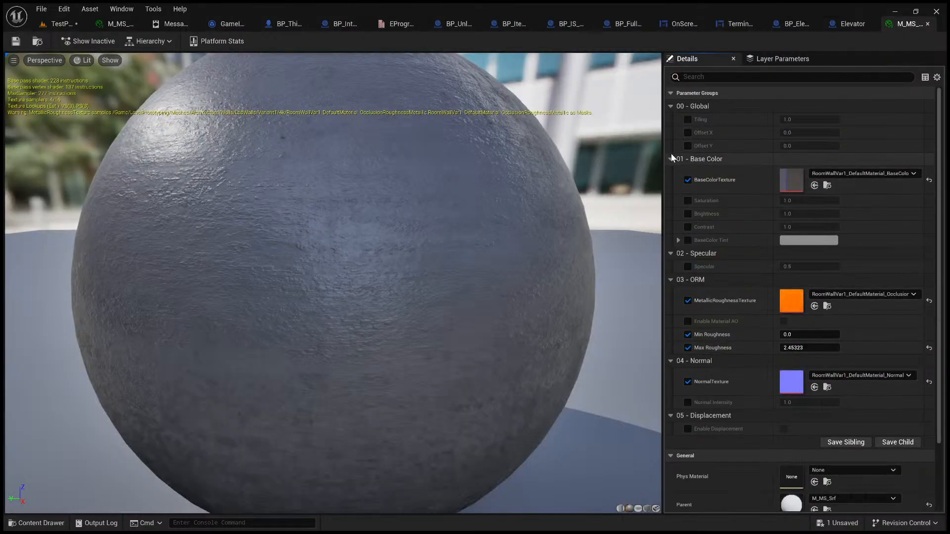
left_click(928, 24)
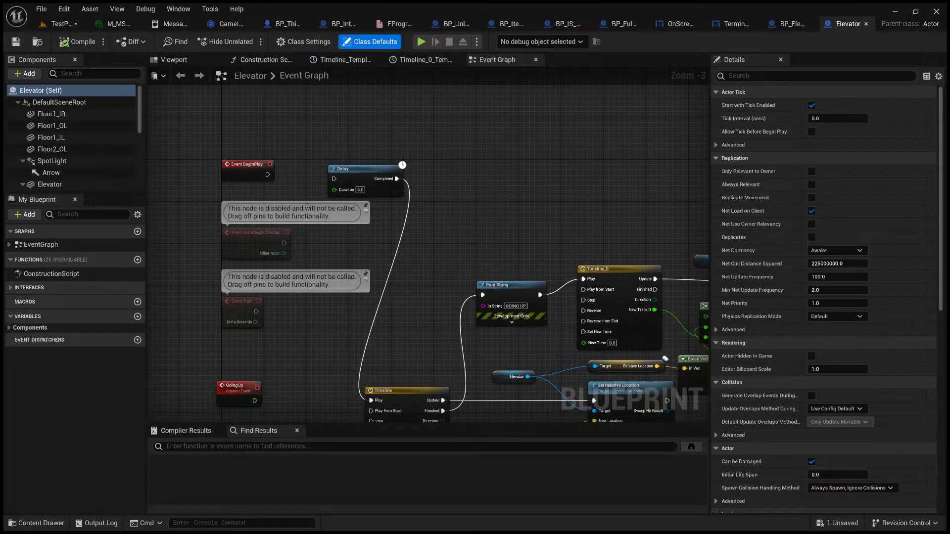
left_click(62, 23)
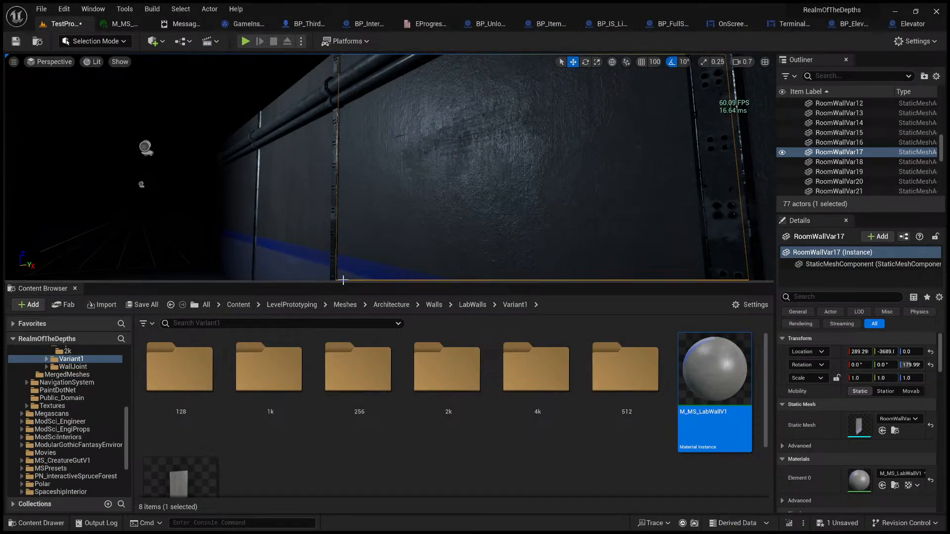
left_click_drag(345, 284, 345, 460)
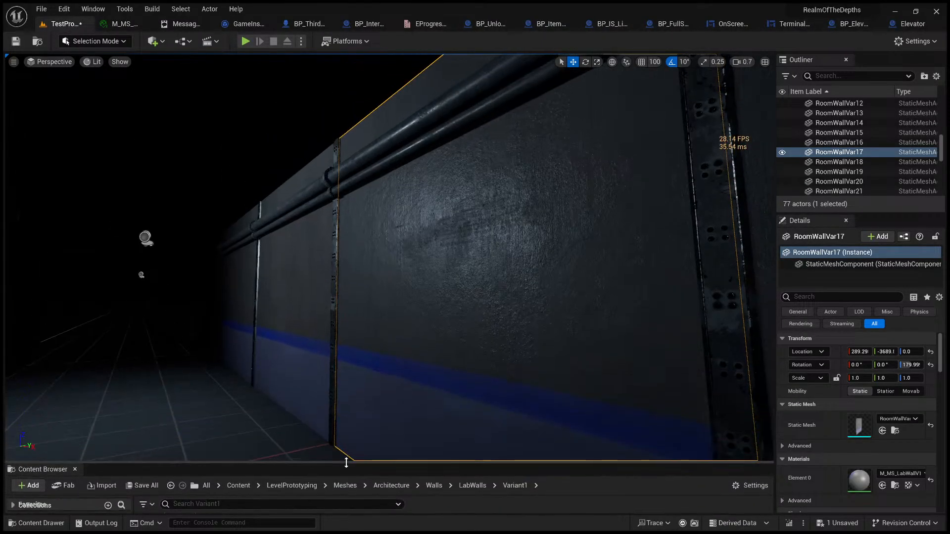
key("s")
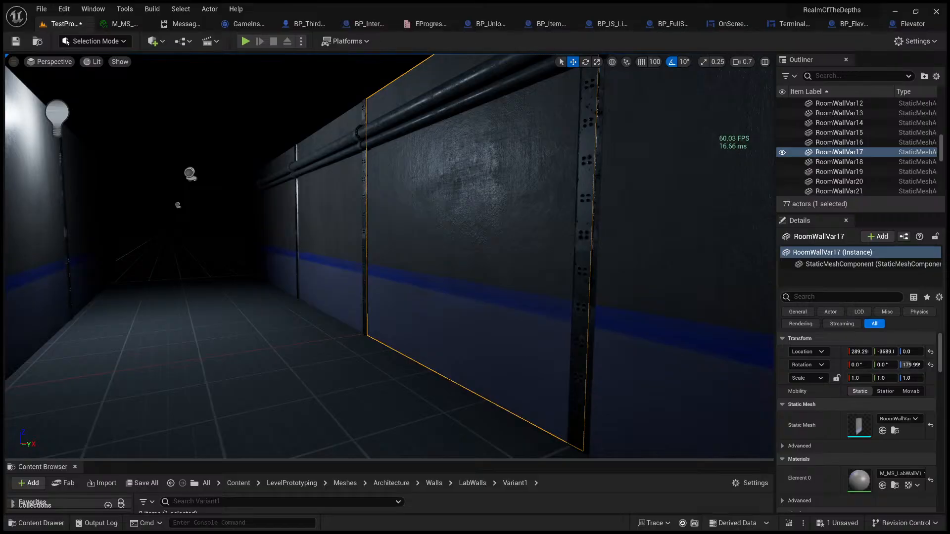
key("a")
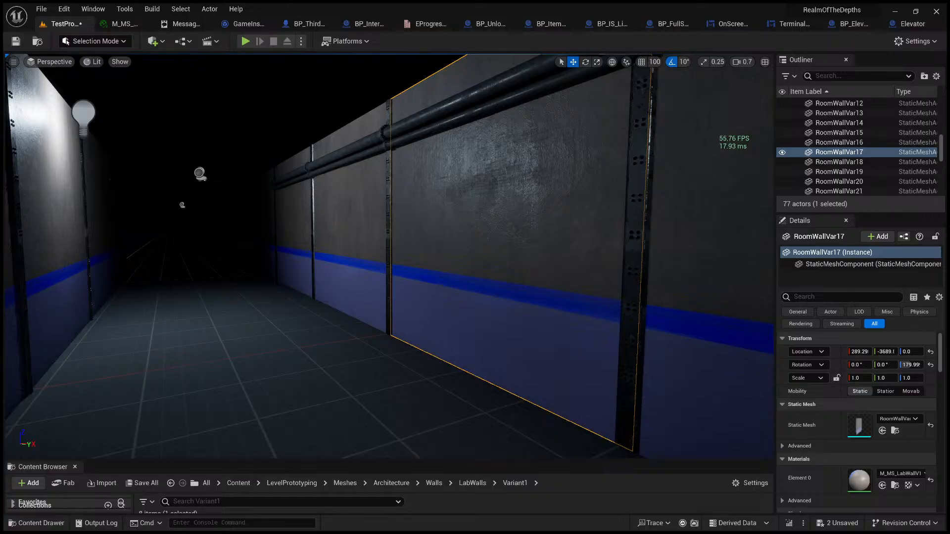
- Examine both corridor walls and the pipe rows along their length, ending low above the floor plane
key("s")
mouse_move(589, 245)
right_mouse_down()
mouse_move(542, 228)
mouse_move(485, 236)
mouse_move(529, 258)
mouse_move(594, 237)
right_mouse_up()
key("s")
key("s")
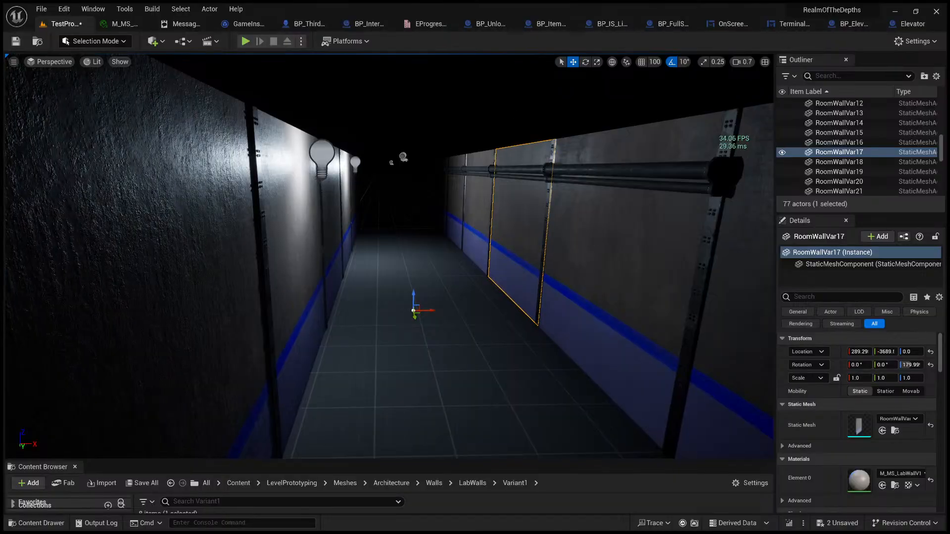
left_click(503, 129)
key("w")
right_click_drag(509, 206, 574, 204)
key("q")
key("s")
left_click(436, 378)
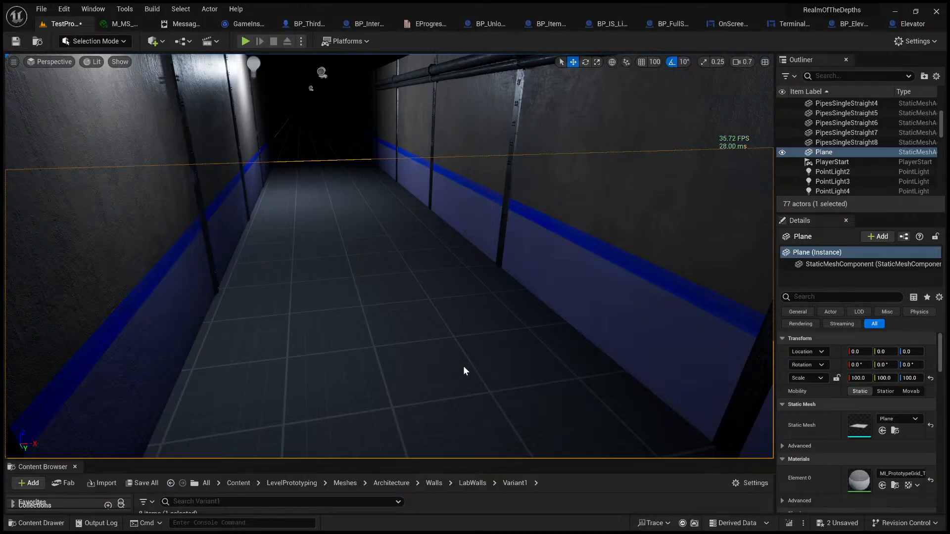
- Play the level, walk the corridor to the red-lit end and back to inspect the walls and pipes, and end the play session
key("alt+p")
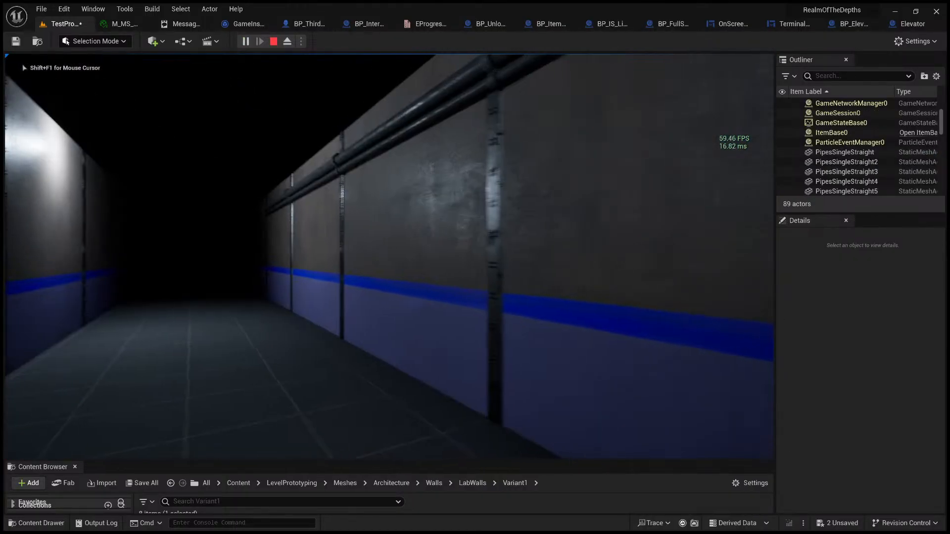
key("w")
key("w")
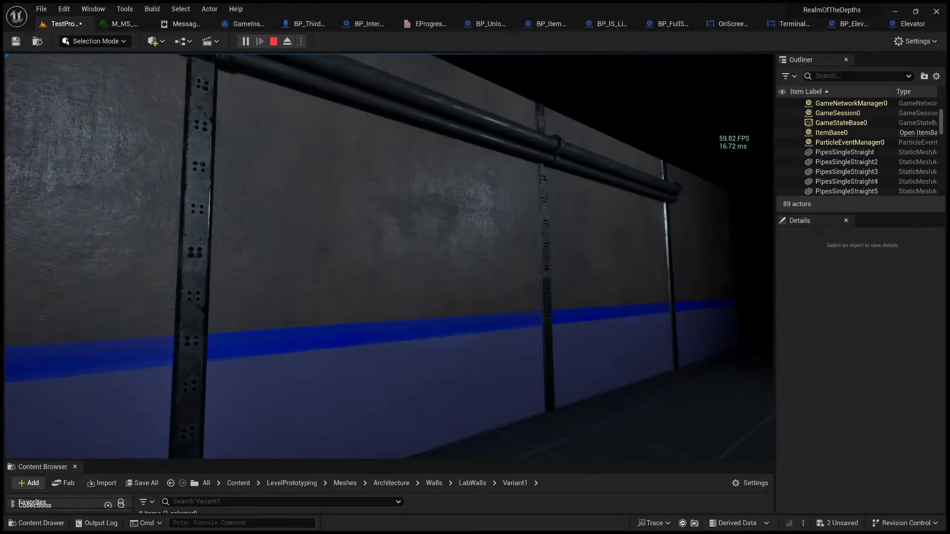
key("d")
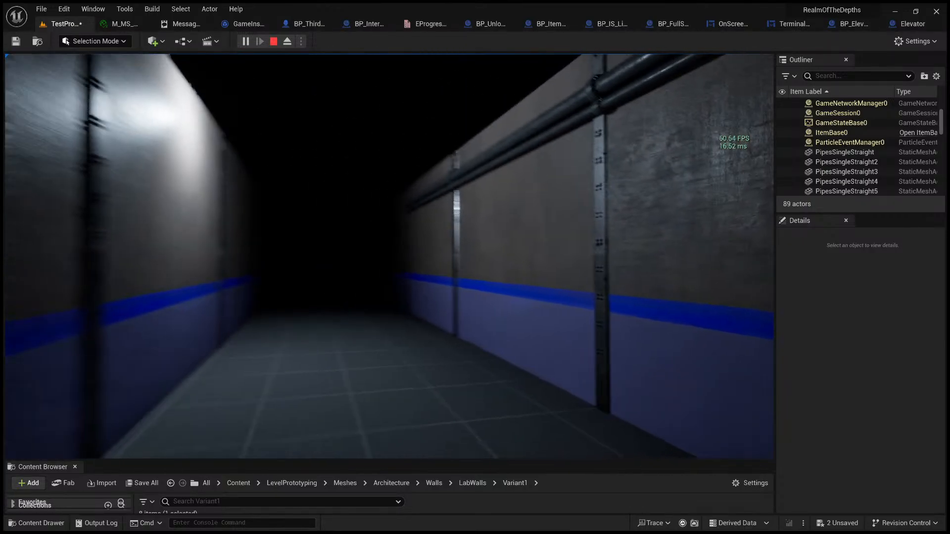
key("w")
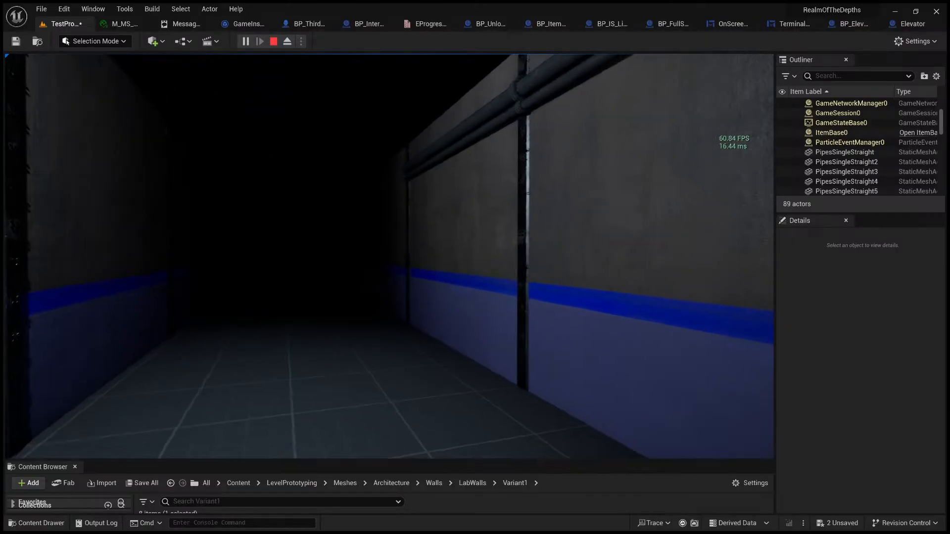
key("w")
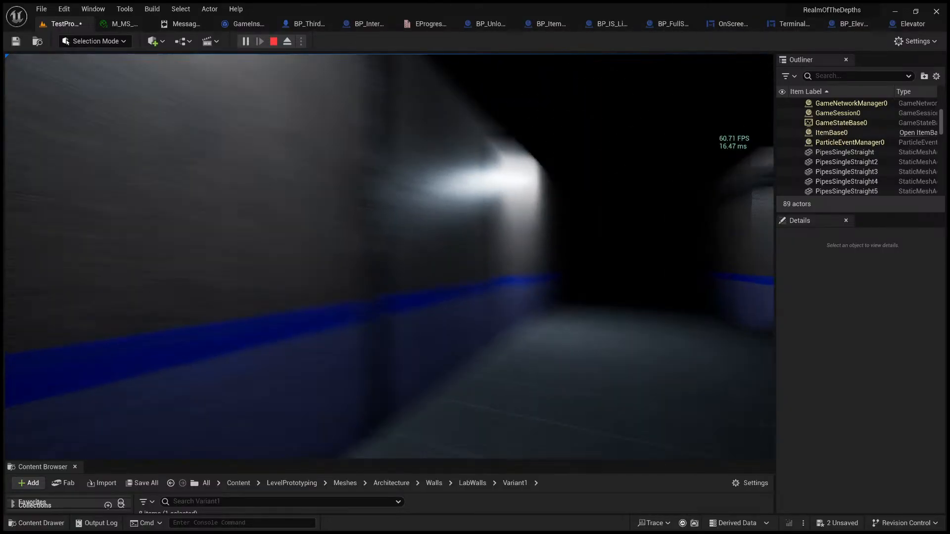
key("w")
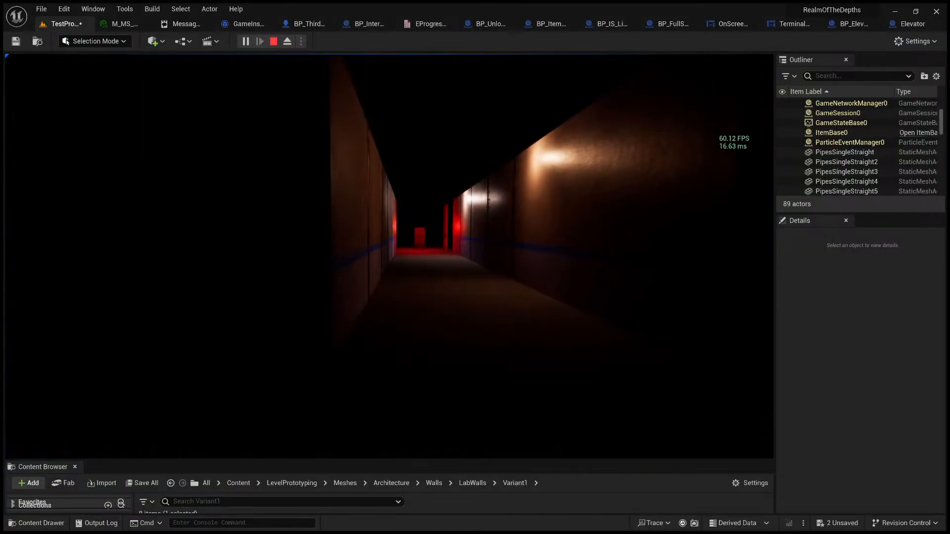
key("w")
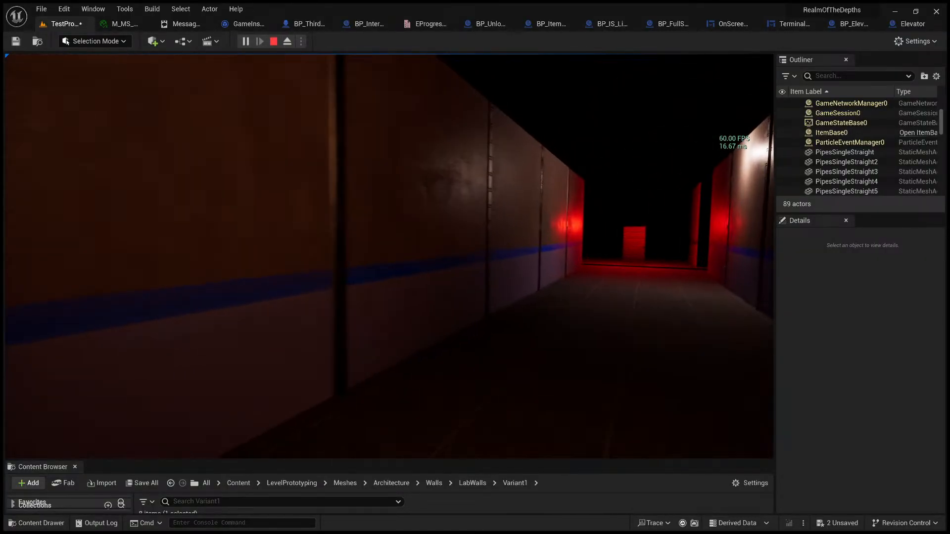
key("w")
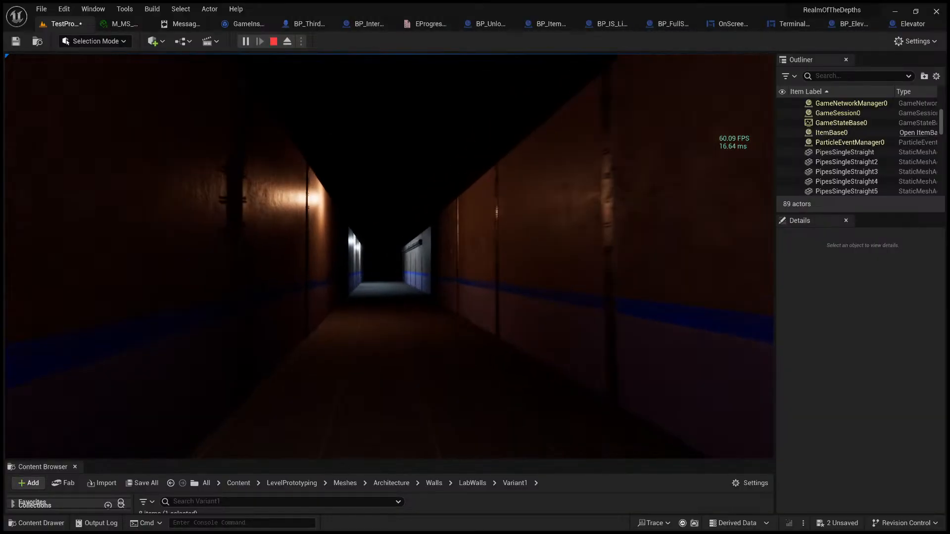
key("w")
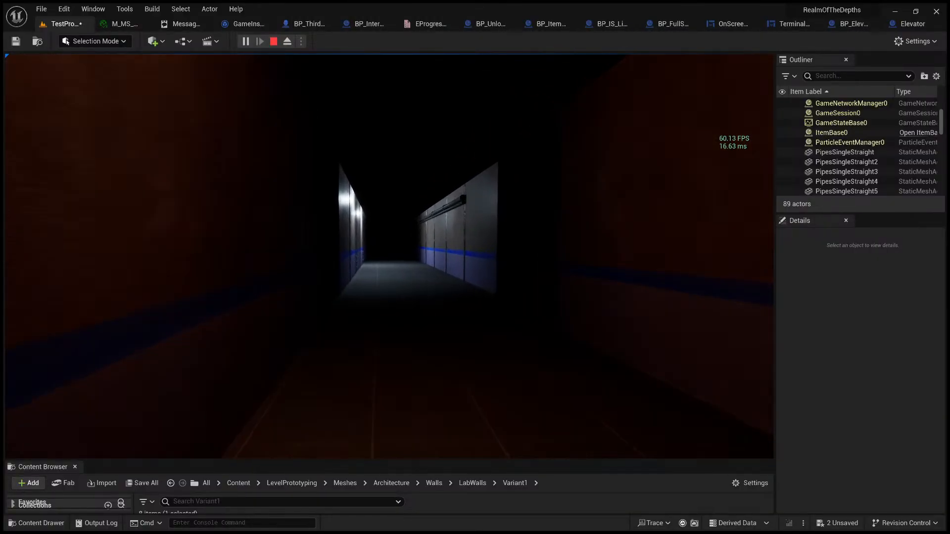
key("w")
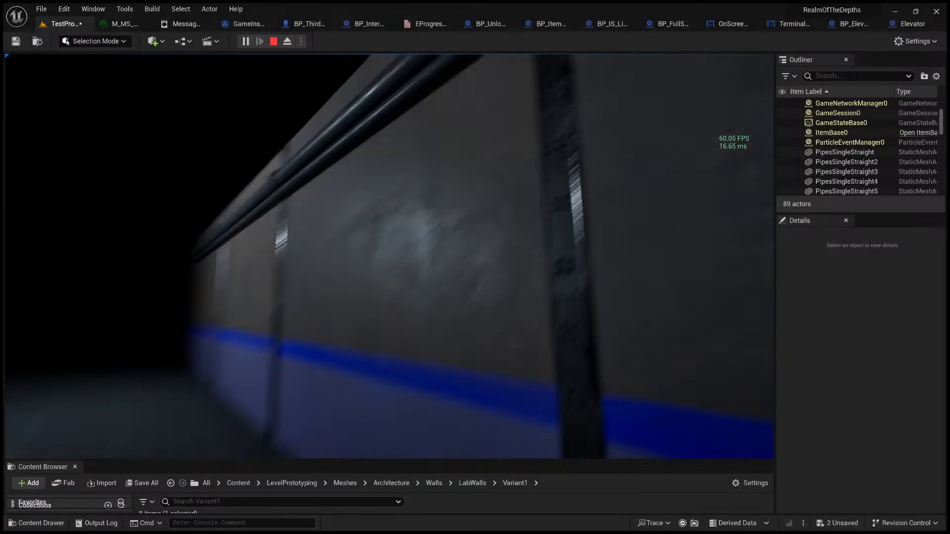
key("Escape")
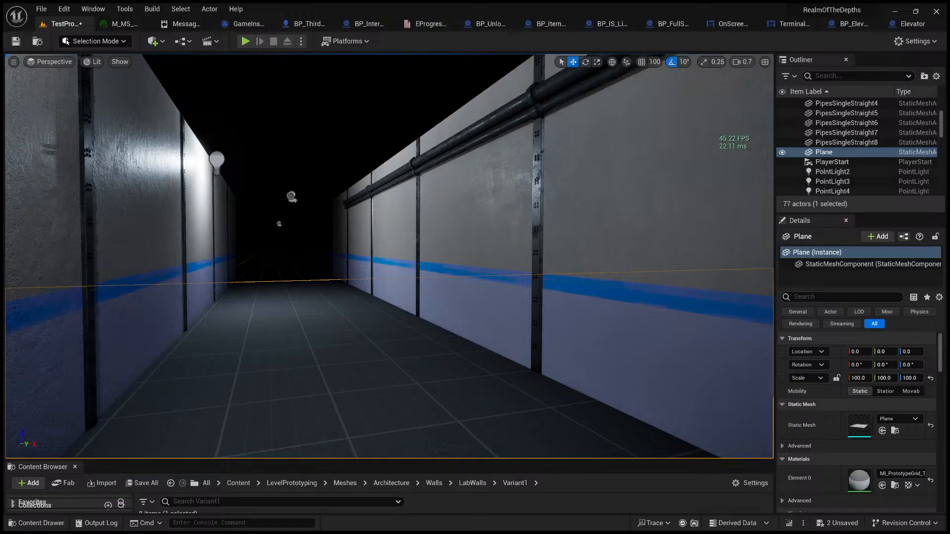
- Clear the floor plane selection and examine the wall panels, their blue stripe and the pipes from several angles along the corridor
right_click_drag(700, 248, 722, 233)
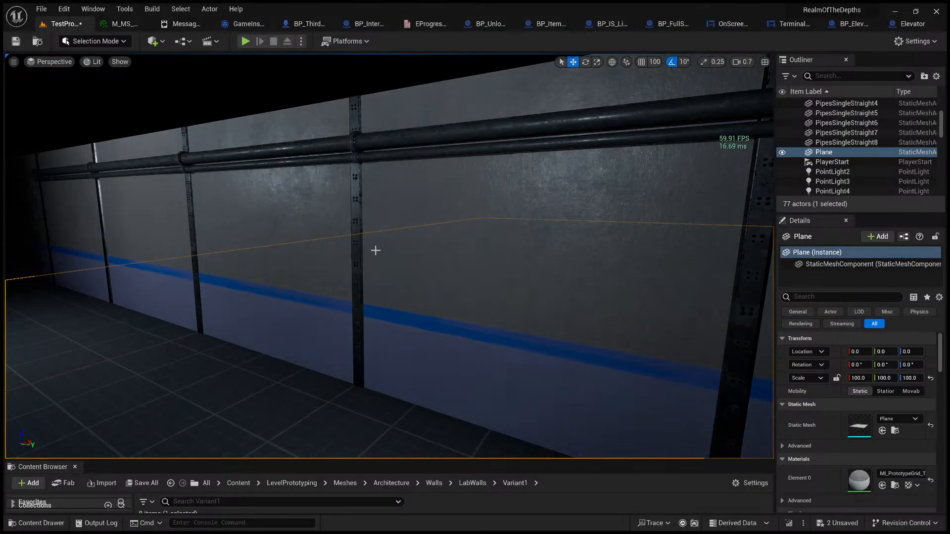
right_click_drag(376, 250, 311, 251)
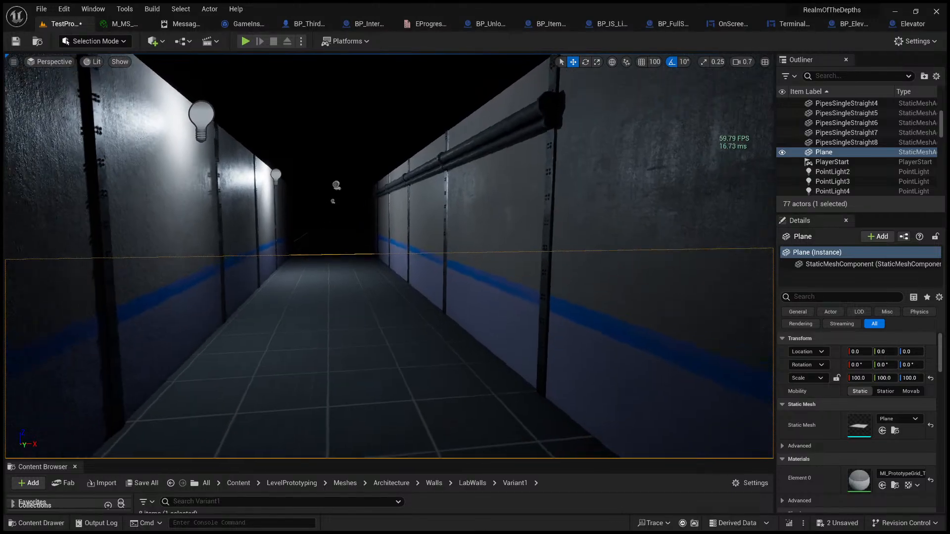
key("e")
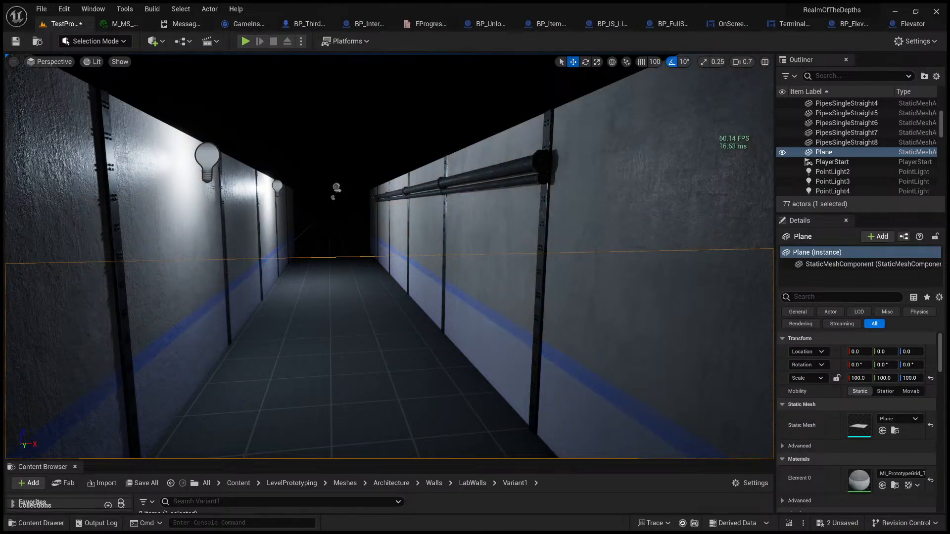
left_click(456, 133)
key("a")
right_click_drag(457, 133, 409, 134)
key("w")
key("d")
key("s")
key("d")
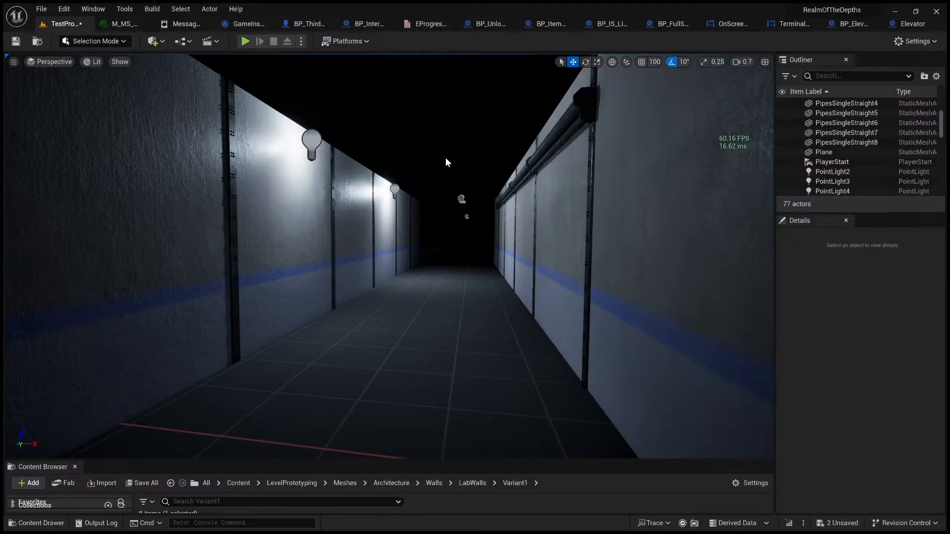
right_click_drag(460, 170, 495, 151)
key("a")
key("w")
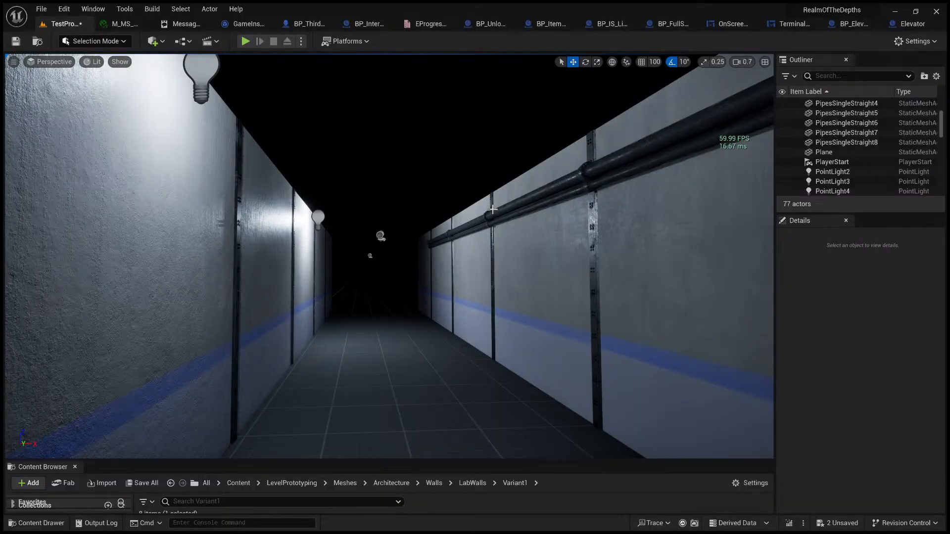
right_click_drag(493, 210, 520, 210)
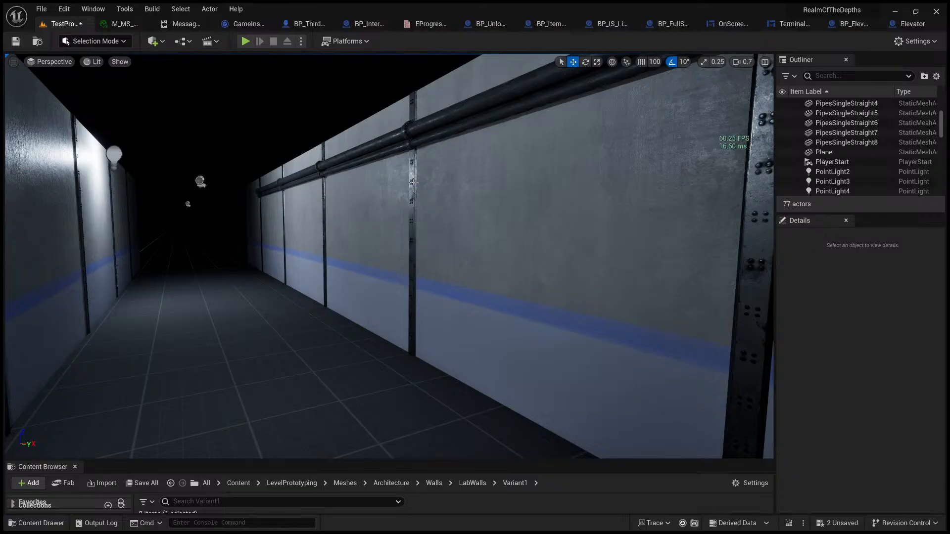
right_click_drag(424, 191, 355, 180)
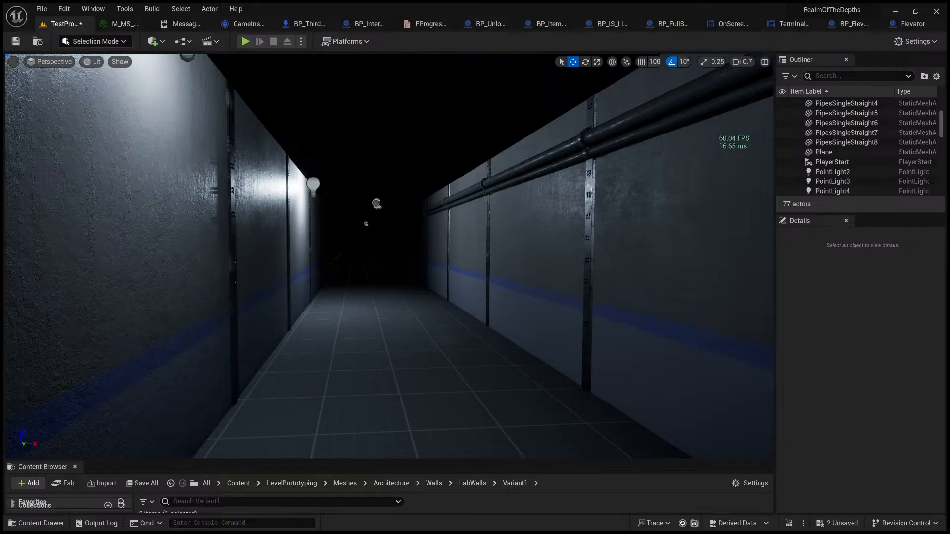
- Compare the wall material's brightness and stripe on both sides of the corridor, and turn the viewport's frame-rate display on
key("s")
right_click_drag(519, 272, 473, 256)
key("w")
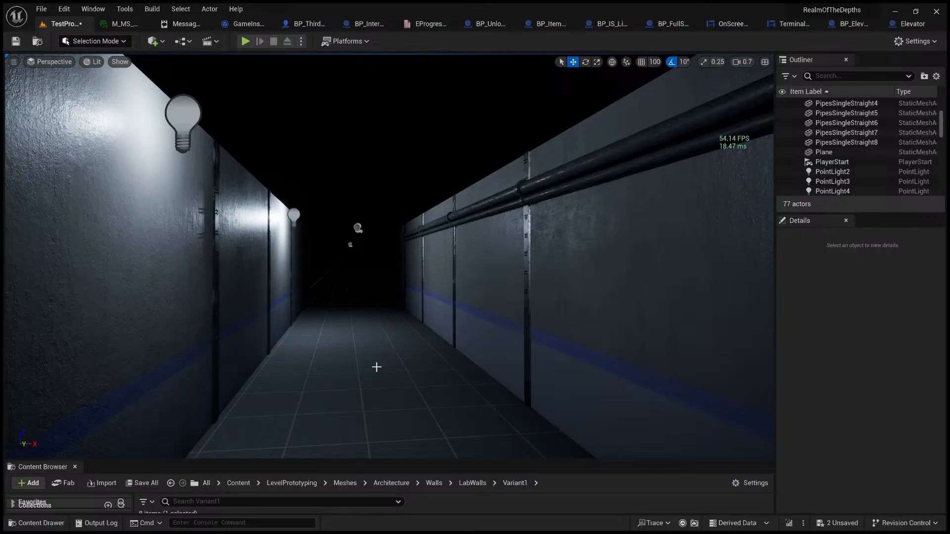
key("w")
mouse_move(390, 256)
right_mouse_down()
mouse_move(302, 272)
mouse_move(419, 268)
mouse_move(382, 267)
right_mouse_up()
key("s")
key("a")
key("s")
key("a")
key("w")
key("w")
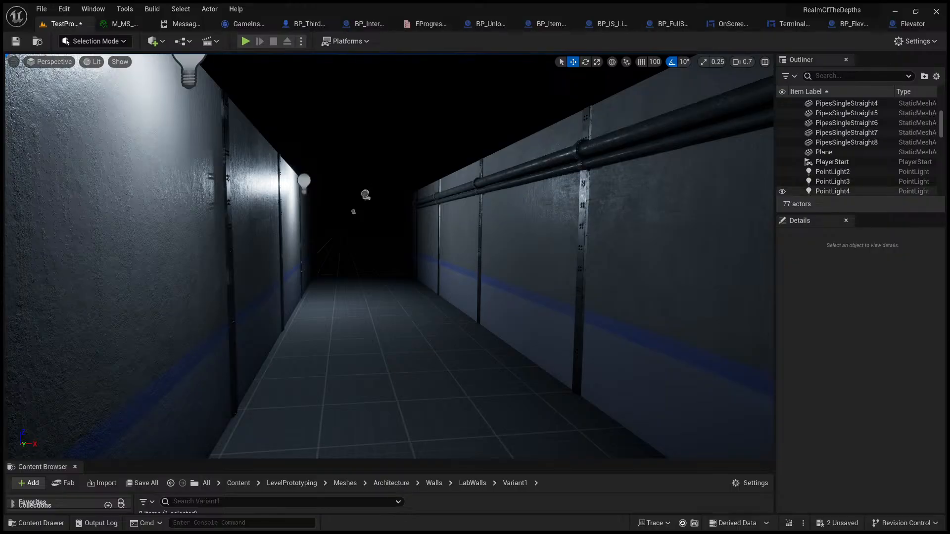
key("ctrl+shift+h")
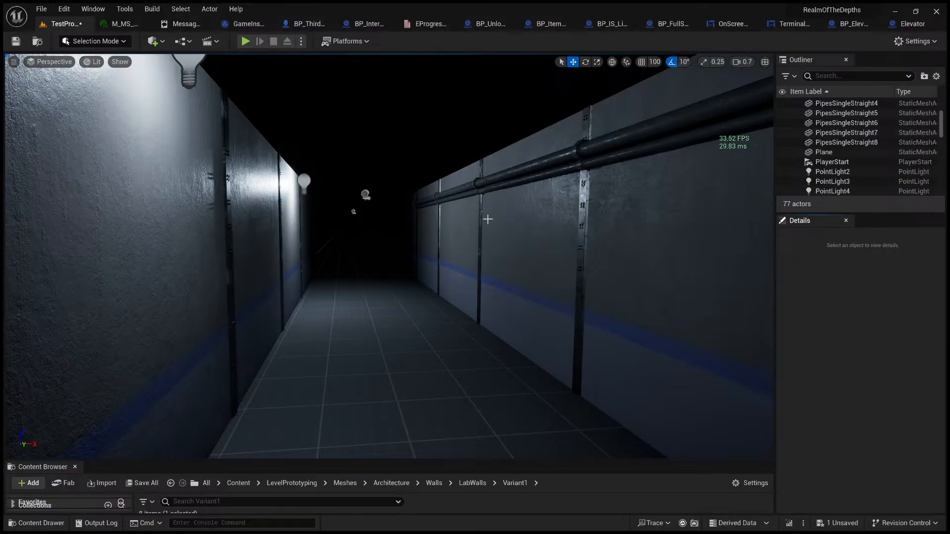
right_click_drag(487, 219, 483, 229)
key("s")
key("a")
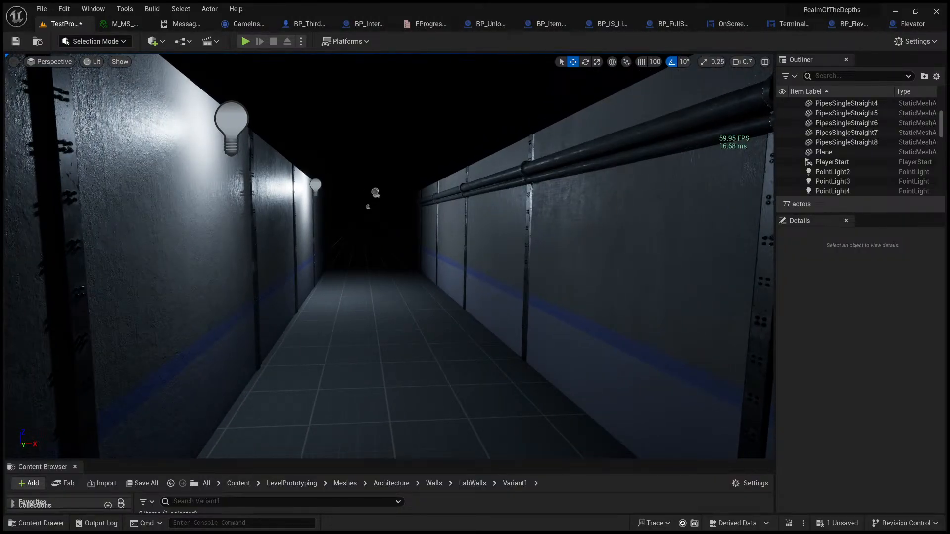
- Select all eight pipe segments of the thick and thin rows along the corridor wall
key("a")
right_click_drag(483, 228, 635, 300)
key("d")
key("s")
key("w")
key("a")
key("e")
key("s")
key("a")
right_click_drag(460, 245, 480, 223)
key("w")
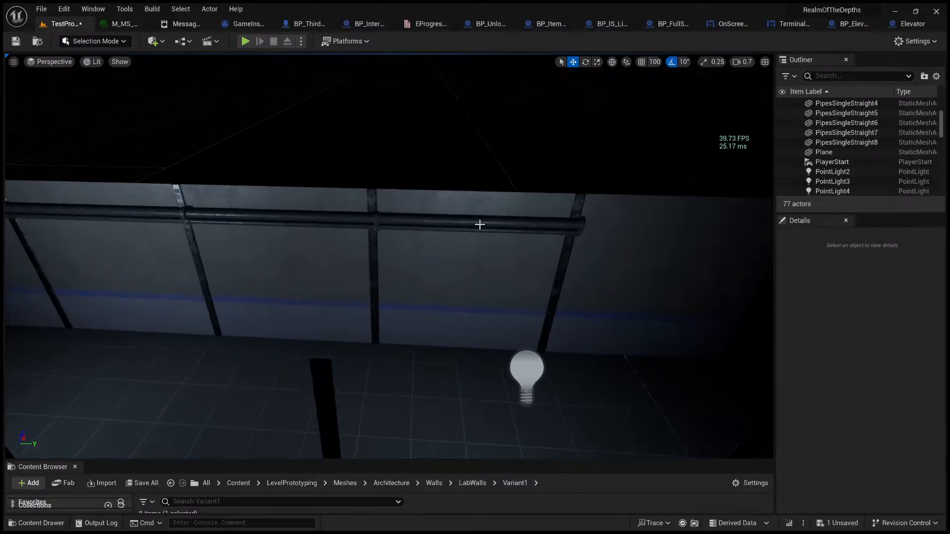
left_click(418, 228)
left_click(420, 221, "ctrl")
left_click(348, 224, "ctrl")
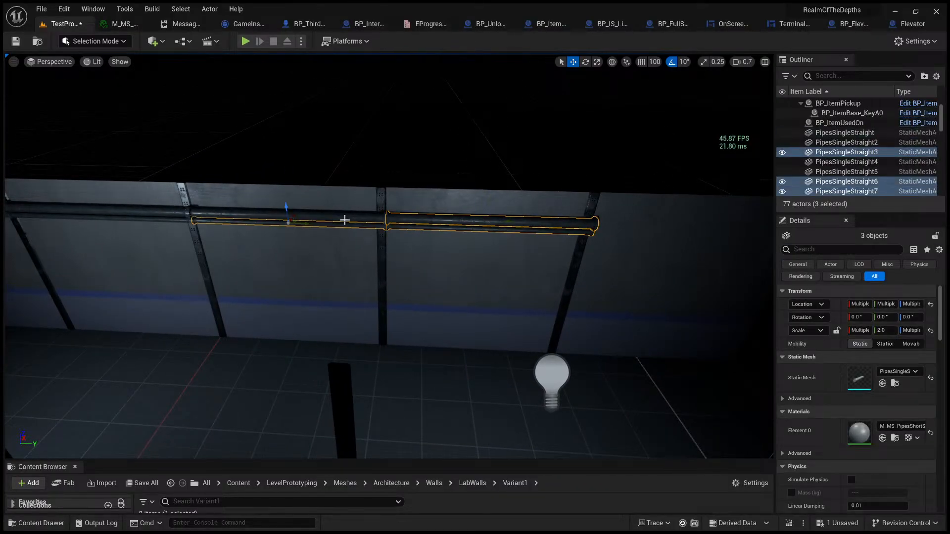
left_click(345, 218, "ctrl")
key("a")
right_click_drag(353, 225, 310, 228)
left_click(354, 217, "ctrl")
left_click(352, 214, "ctrl")
left_click(201, 205, "ctrl")
left_click(211, 207, "ctrl")
key("s")
scroll(310, 228, "up", 2)
key("d")
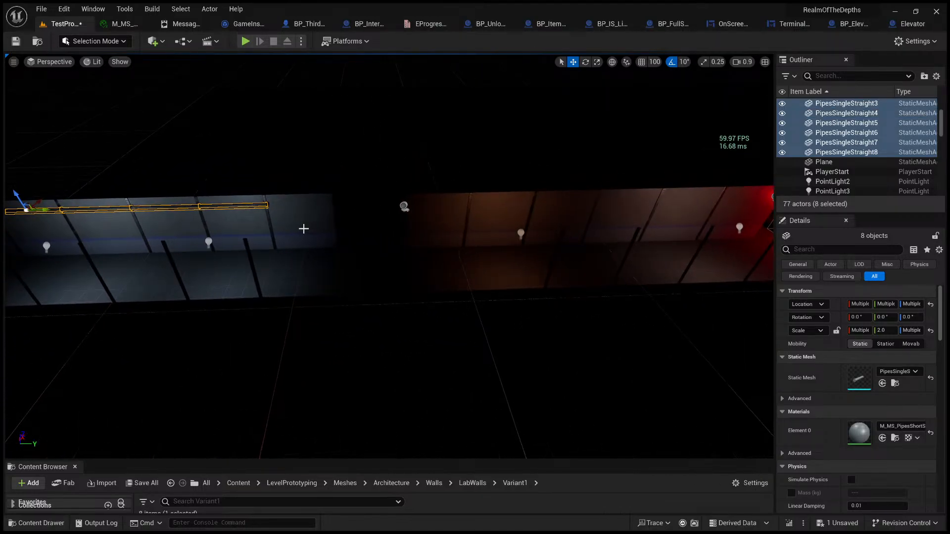
- Turn on 100-unit grid snapping, duplicate the selected pipes, and move the copies along Y to the wall section at the red-lit end
left_click(641, 61)
key("ctrl+d")
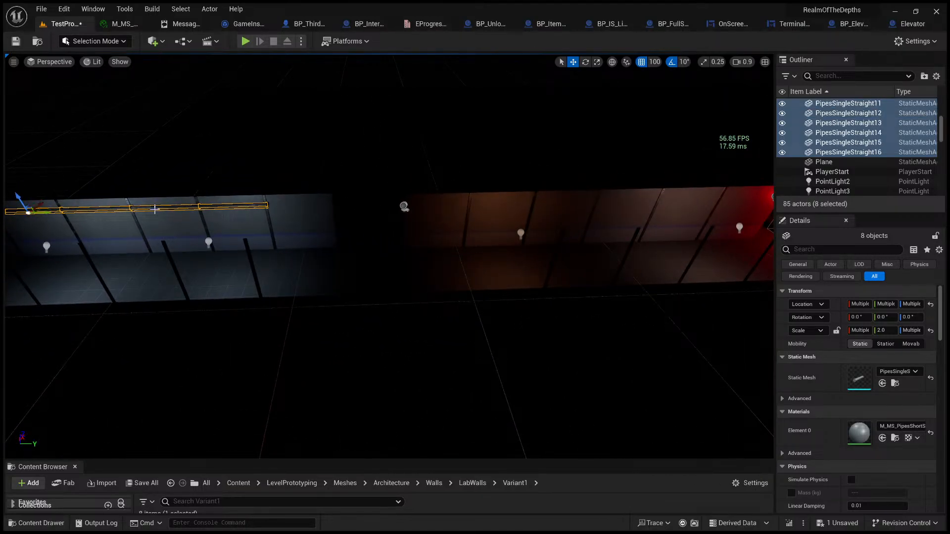
left_click_drag(48, 213, 320, 219)
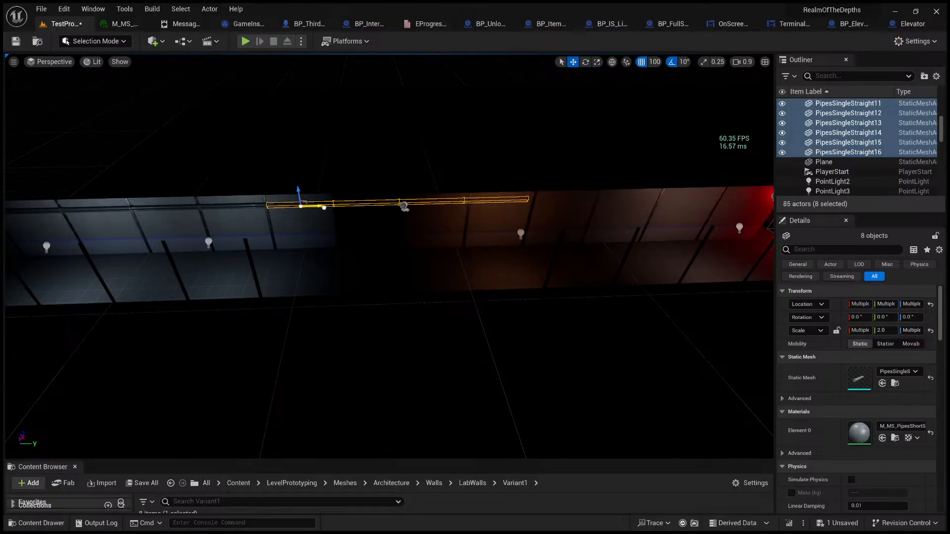
left_click_drag(320, 213, 624, 189)
- Pull the copied pipes out of the orange and red-lit wall toward the corridor along X
key("d")
scroll(540, 249, "up", 2)
mouse_move(540, 249)
right_mouse_down()
mouse_move(579, 236)
mouse_move(539, 248)
right_mouse_up()
key("w")
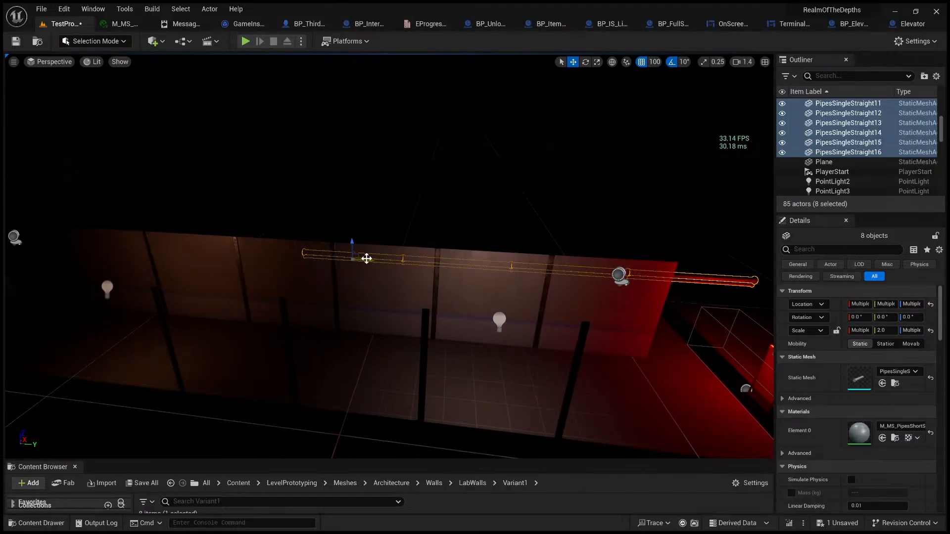
left_click_drag(358, 252, 355, 260)
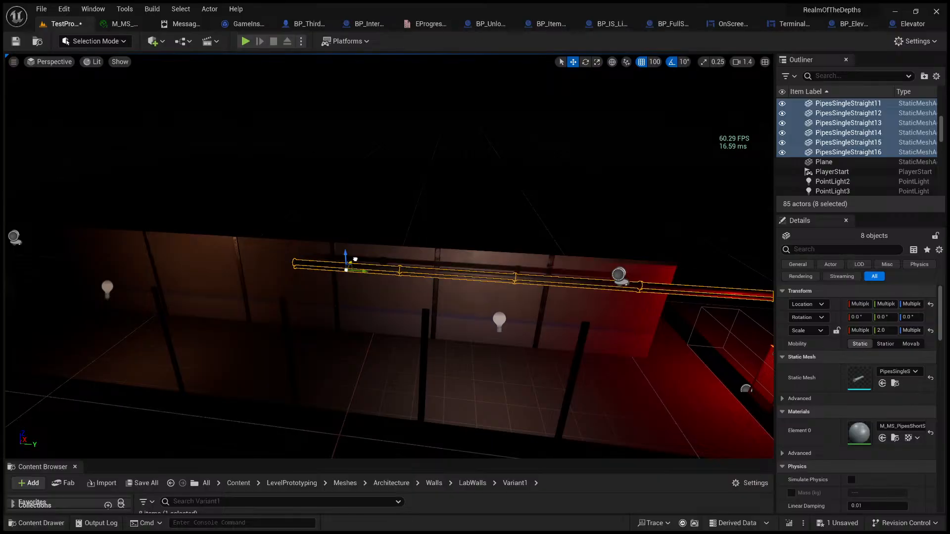
- Turn off grid snapping and fine-tune the copied pipes' distance from the wall surface along X
key("d")
right_click_drag(391, 244, 277, 244)
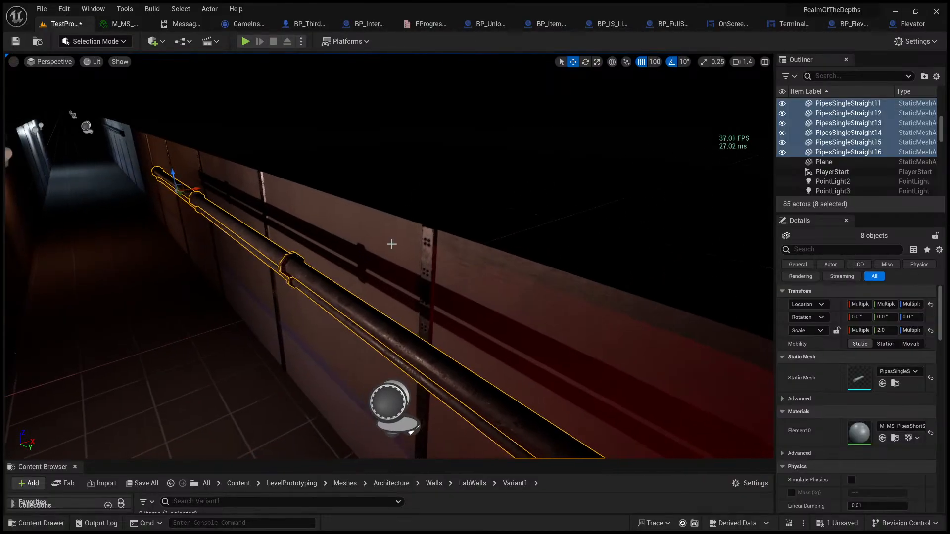
left_click(641, 61)
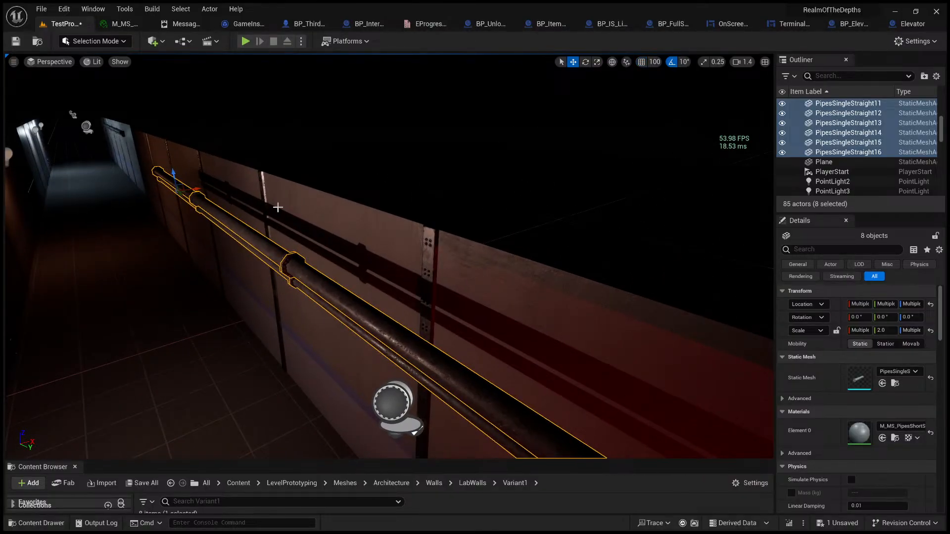
left_click_drag(196, 190, 214, 180)
right_click_drag(214, 180, 54, 186)
scroll(252, 183, "down", 3)
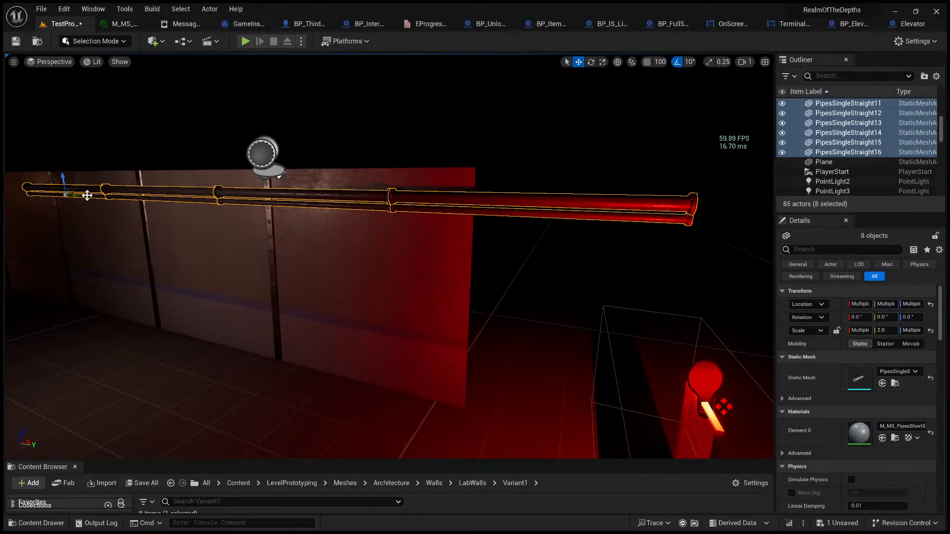
left_click_drag(86, 196, 79, 189)
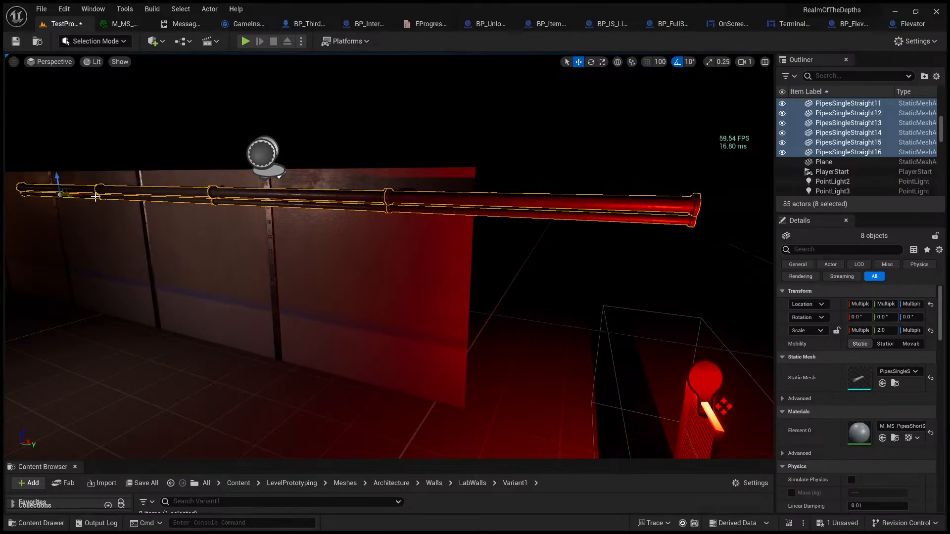
- Slide the copied pipe rows along Y until their joints line up with the vertical trims of the red-lit wall section
right_click_drag(96, 196, 124, 242)
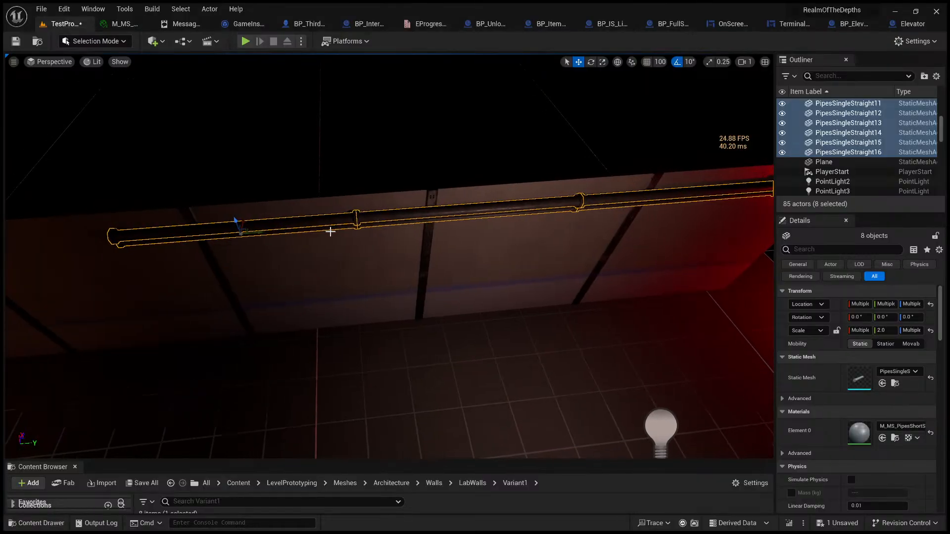
right_click_drag(329, 231, 336, 229)
key("s")
left_click_drag(282, 269, 180, 269)
key("d")
right_click_drag(181, 270, 151, 265)
mouse_move(296, 314)
right_mouse_down()
mouse_move(280, 312)
mouse_move(296, 314)
right_mouse_up()
key("a")
key("s")
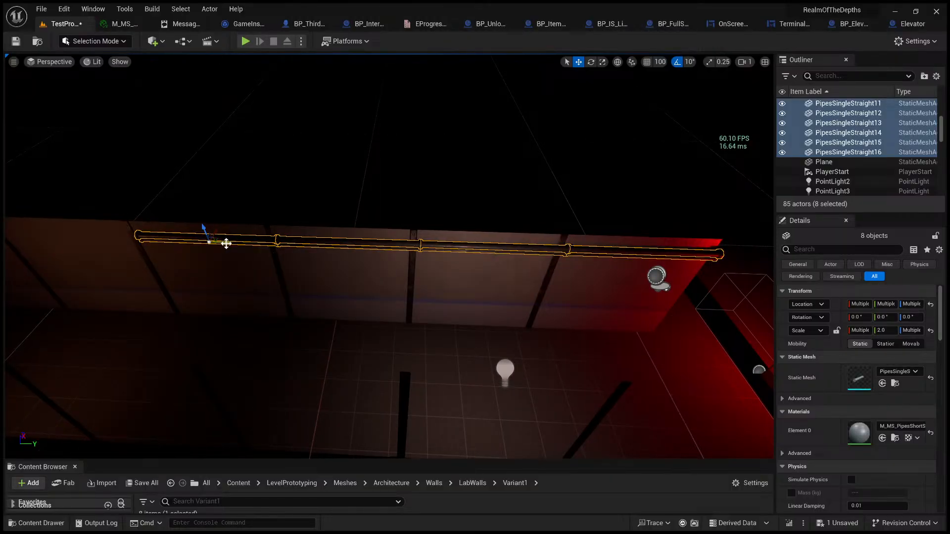
left_click_drag(225, 242, 222, 243)
right_click_drag(297, 268, 278, 267)
key("s")
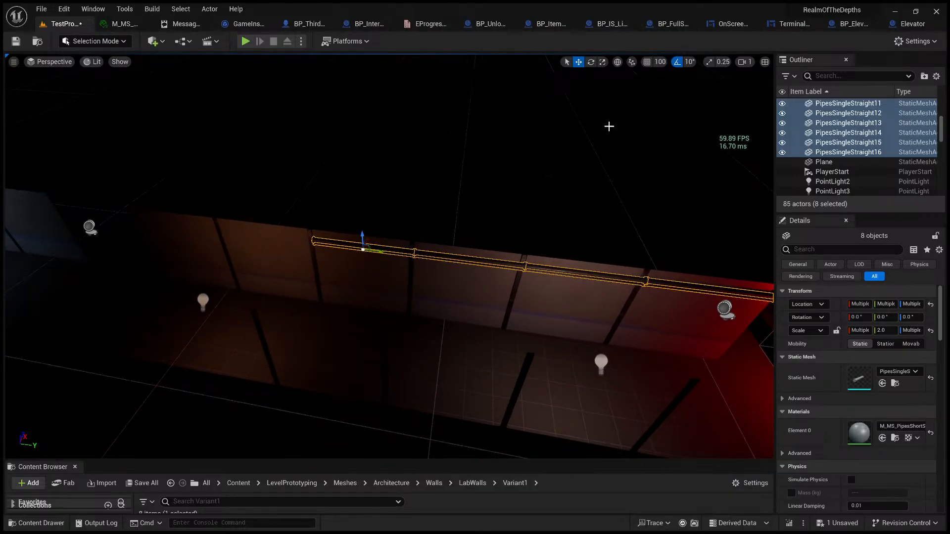
- Turn on 100-unit grid snapping, duplicate the eight selected pipes, and move the copies along Y over the adjoining orange-lit section
left_click(647, 62)
key("ctrl+d")
left_click_drag(382, 253, 29, 208)
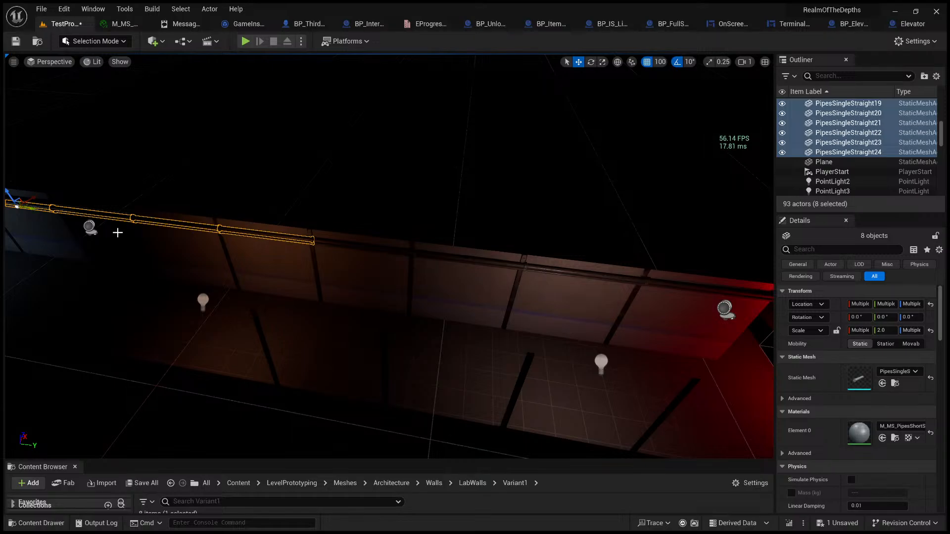
right_click_drag(116, 233, 54, 193)
right_click_drag(391, 252, 529, 306)
- Hide and restore the newly copied pipes to check where they meet the blue-lit wall's pipe rows, then clear the selection
left_click(441, 270)
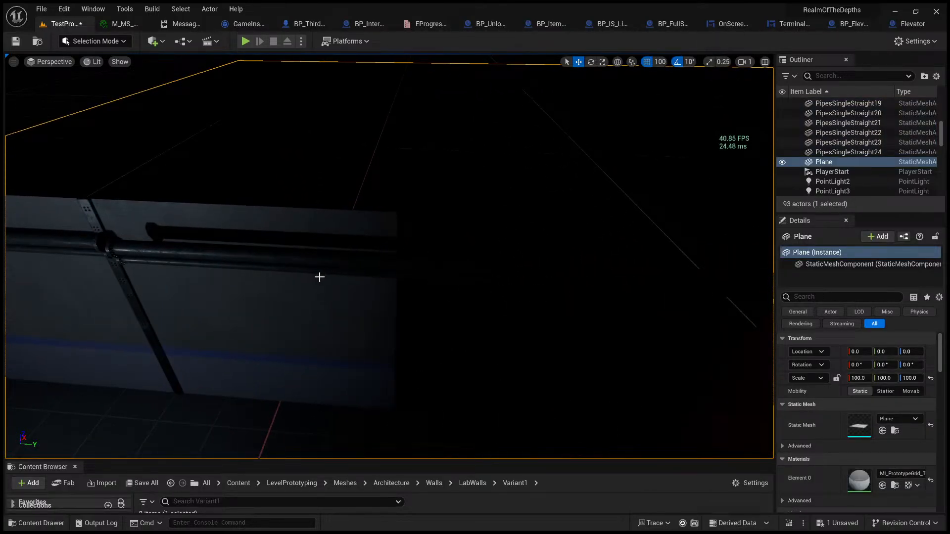
key("ctrl+z")
key("h")
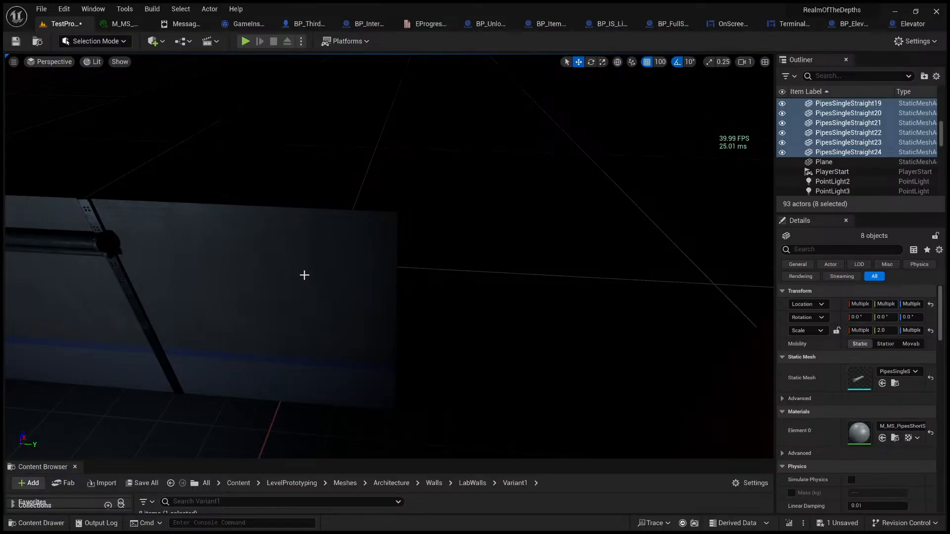
key("ctrl+y")
left_click(374, 151)
mouse_move(320, 189)
right_mouse_down()
mouse_move(455, 147)
mouse_move(401, 143)
mouse_move(435, 136)
mouse_move(395, 139)
mouse_move(346, 198)
mouse_move(336, 173)
mouse_move(310, 193)
right_mouse_up()
scroll(332, 175, "down", 1)
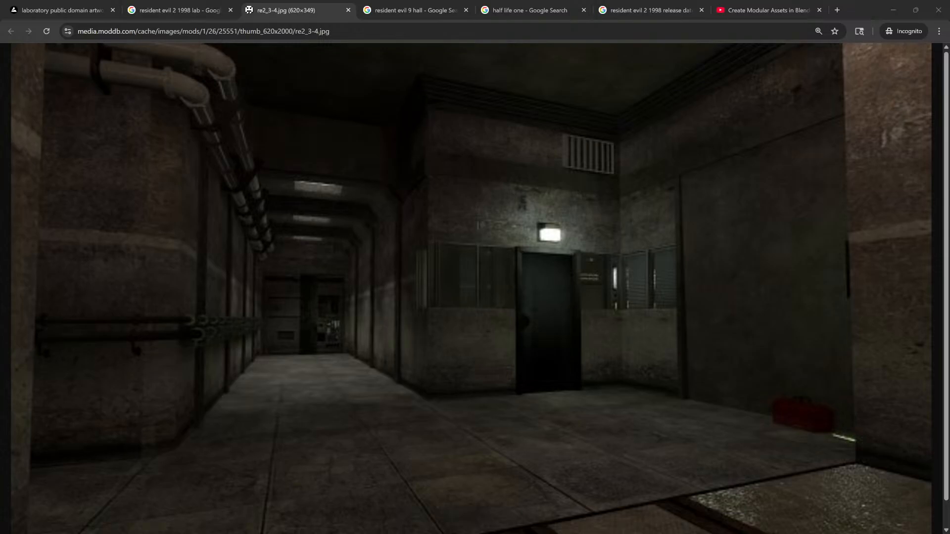
- Switch from the browser's reference picture to Unreal Editor and examine the piped corridor from its blue-lit end to the red-lit end
key("alt+Tab")
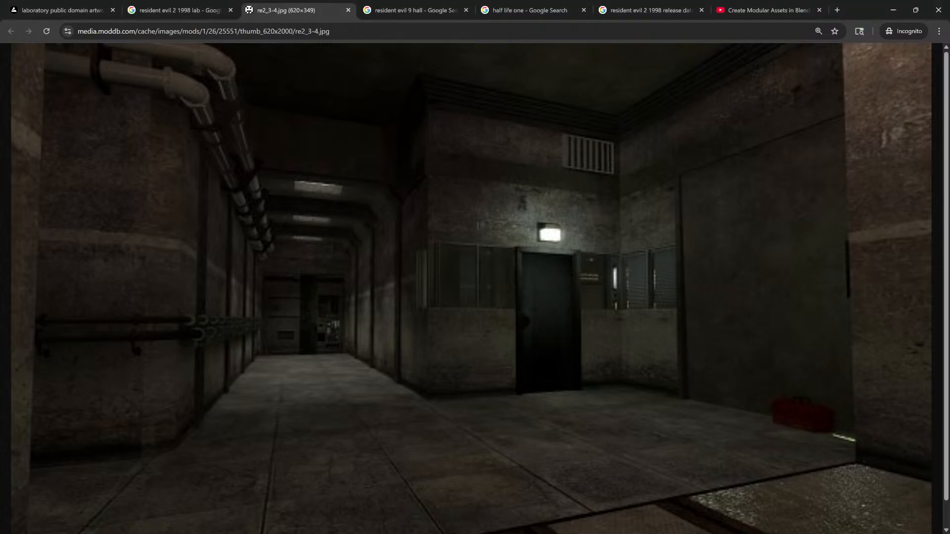
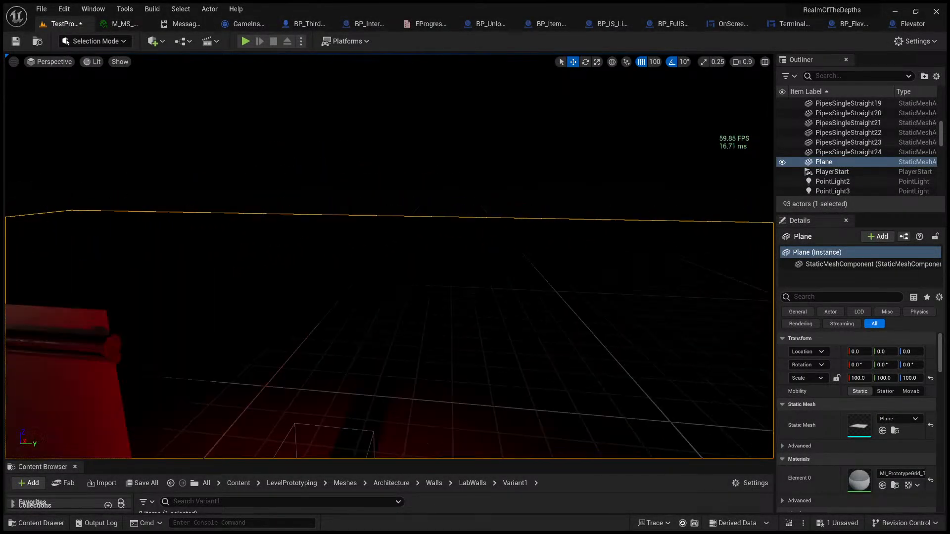
right_click_drag(389, 256, 430, 262)
left_click(394, 172)
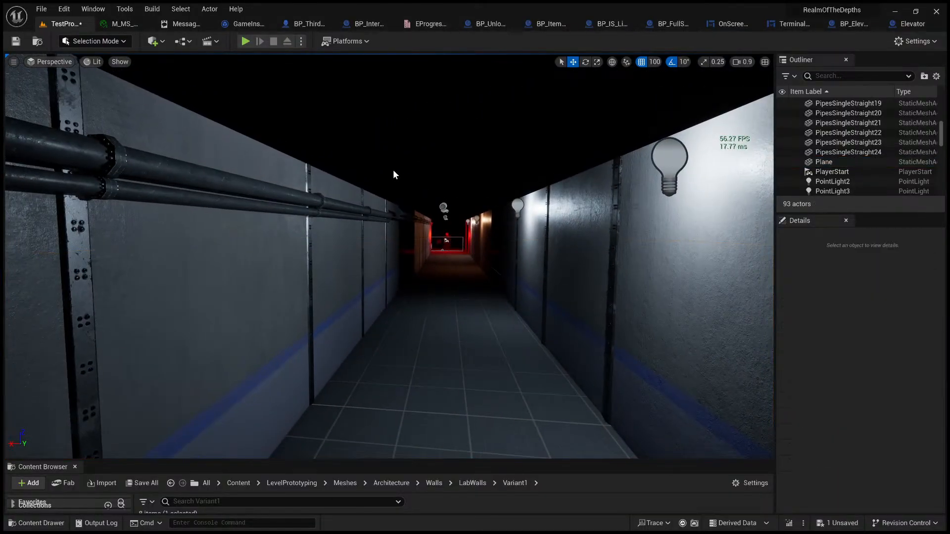
right_click_drag(394, 171, 376, 166)
key("w")
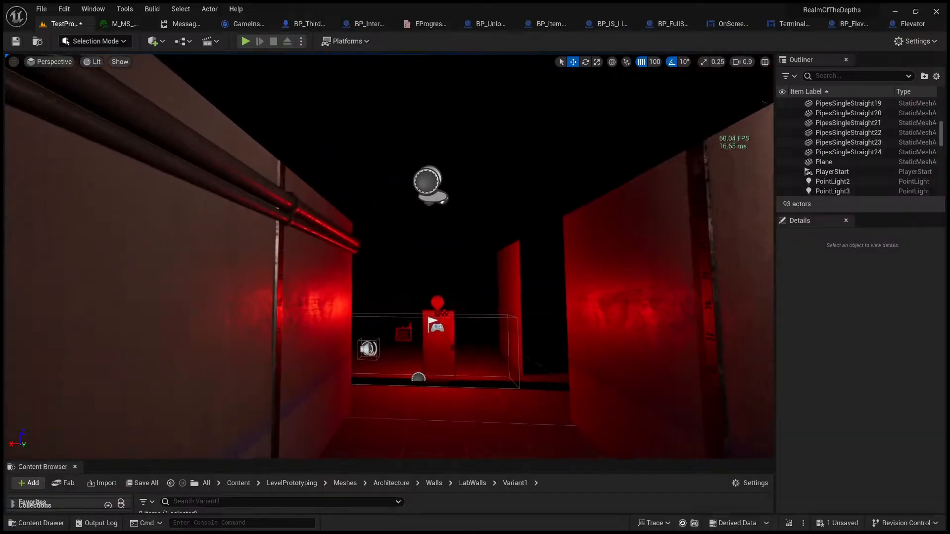
right_click_drag(394, 397, 282, 519)
- Play the level from the red-lit end, walk the corridor to the blue-lit section inspecting pipes and walls, and stop playing
left_click(394, 309)
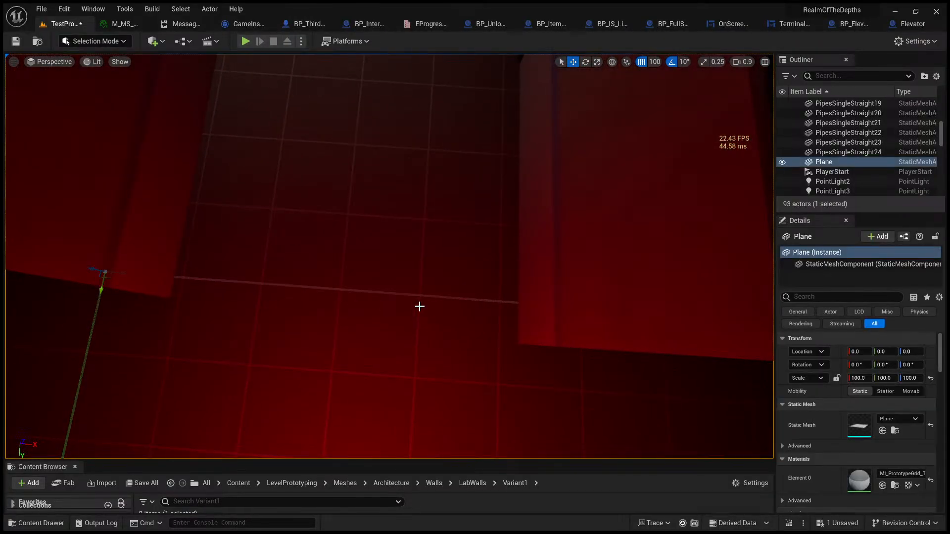
key("alt+p")
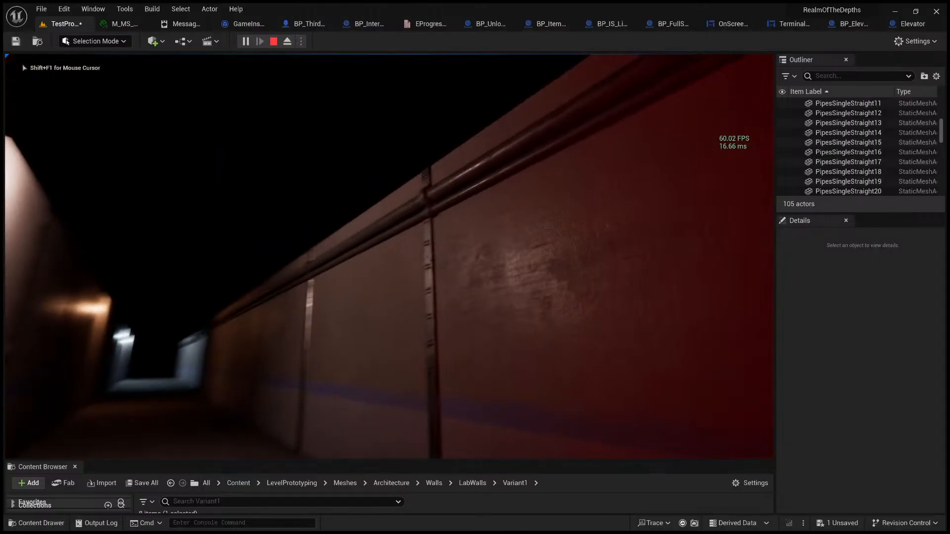
key("w")
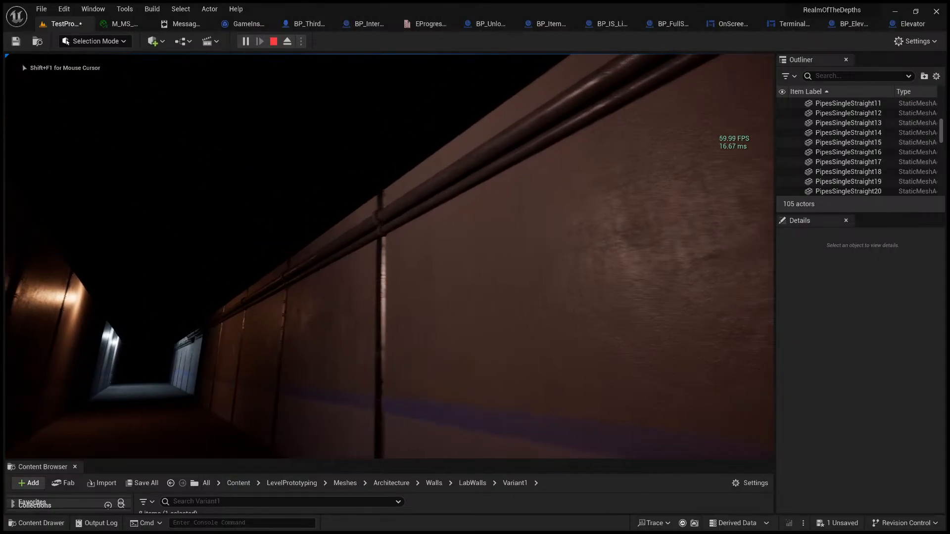
key("w")
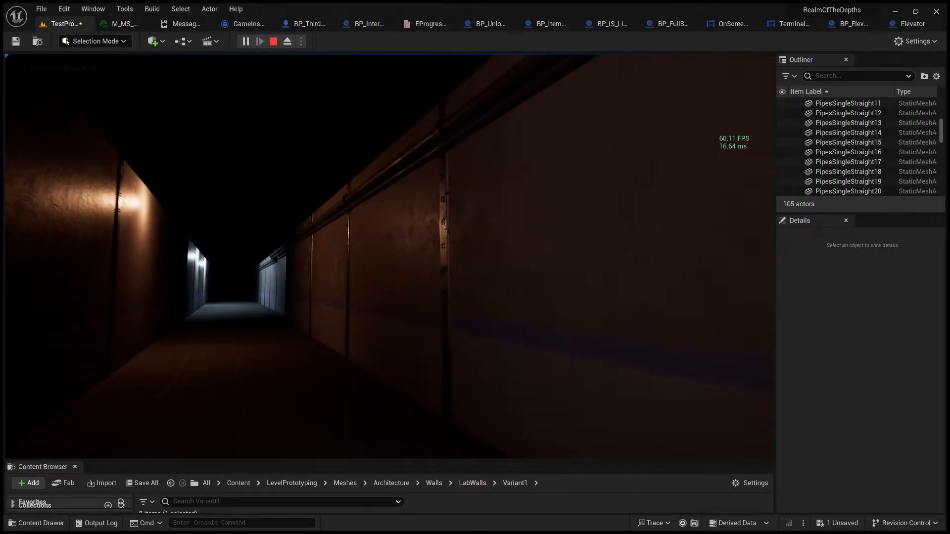
key("w")
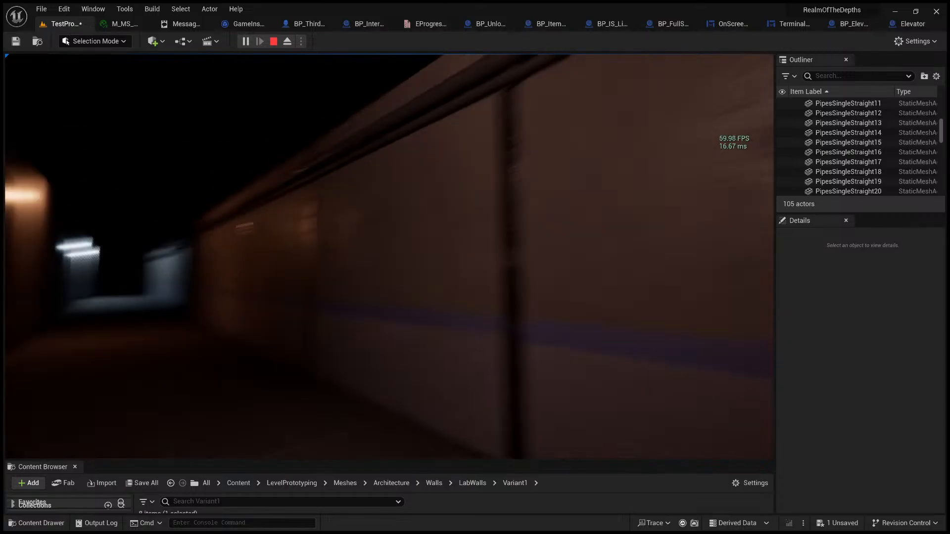
key("w")
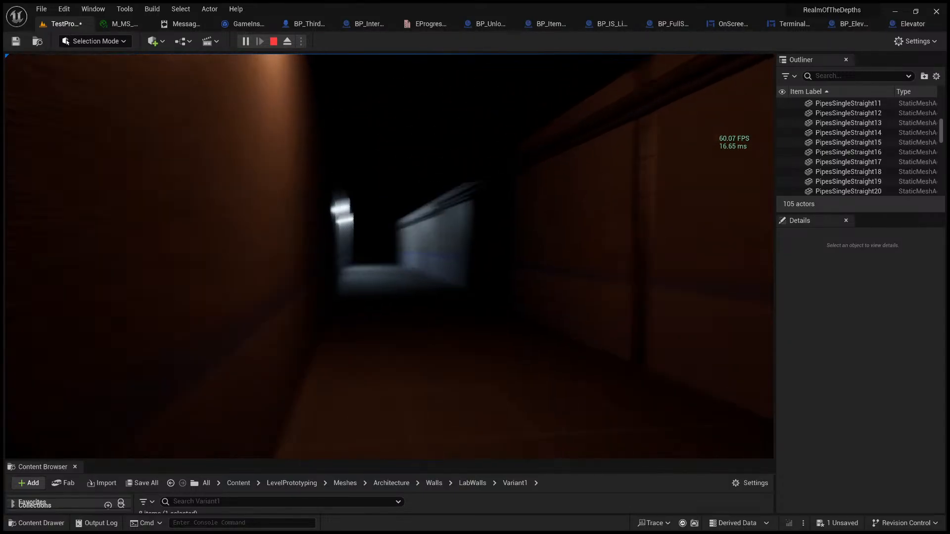
key("w")
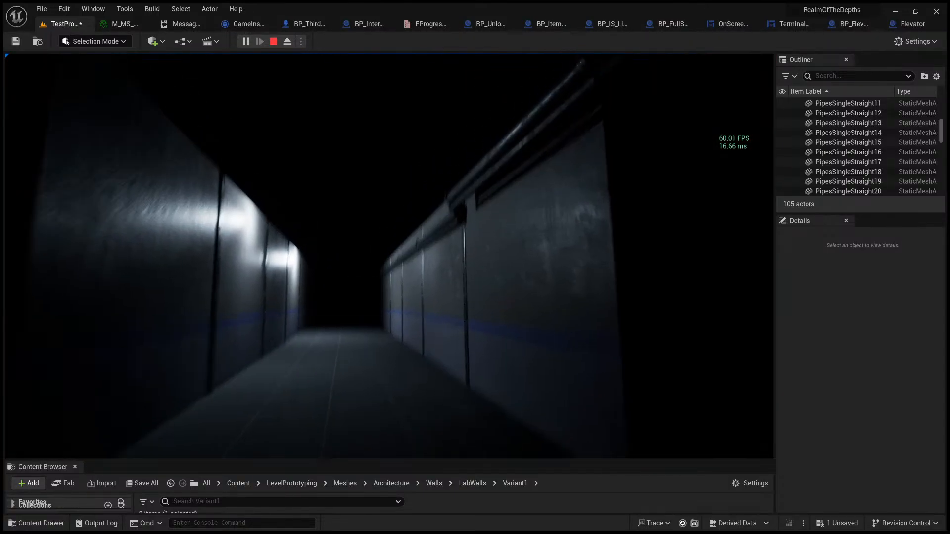
key("w")
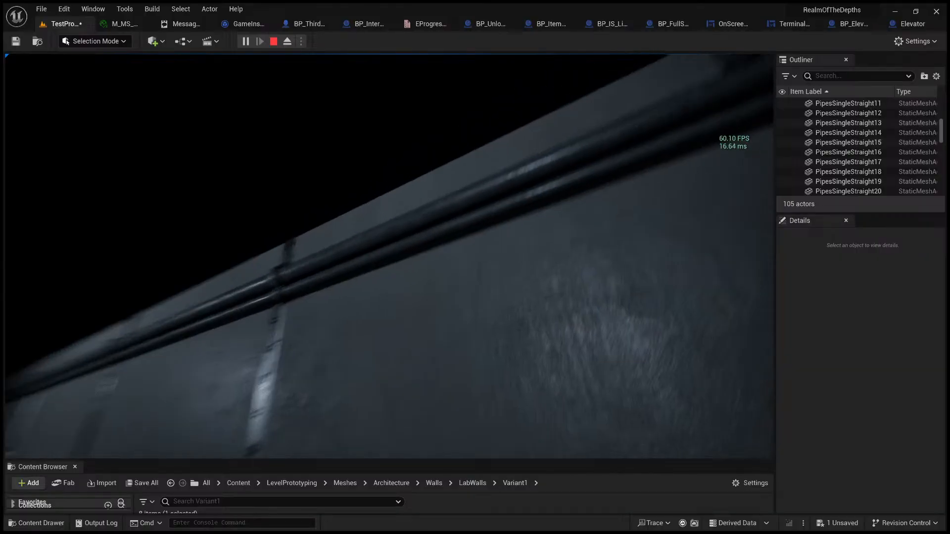
key("w")
key("w")
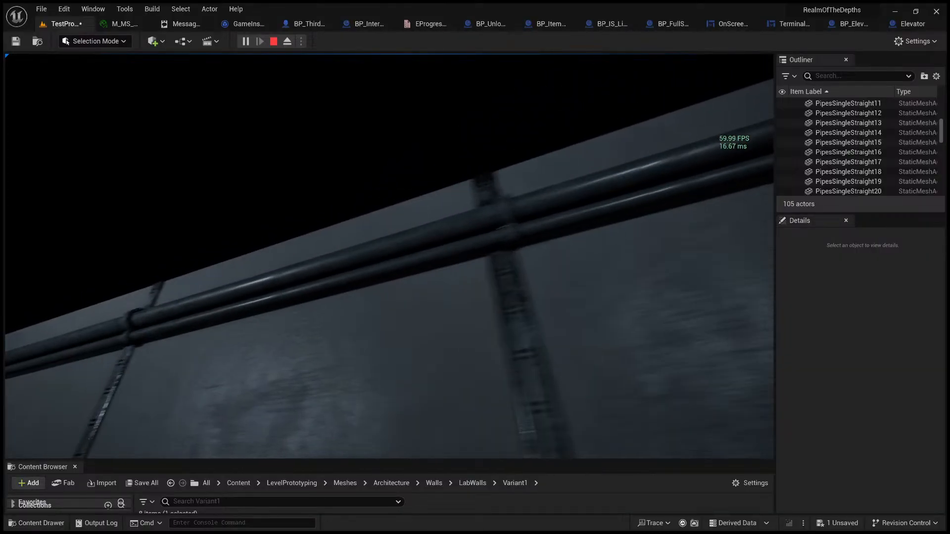
key("w")
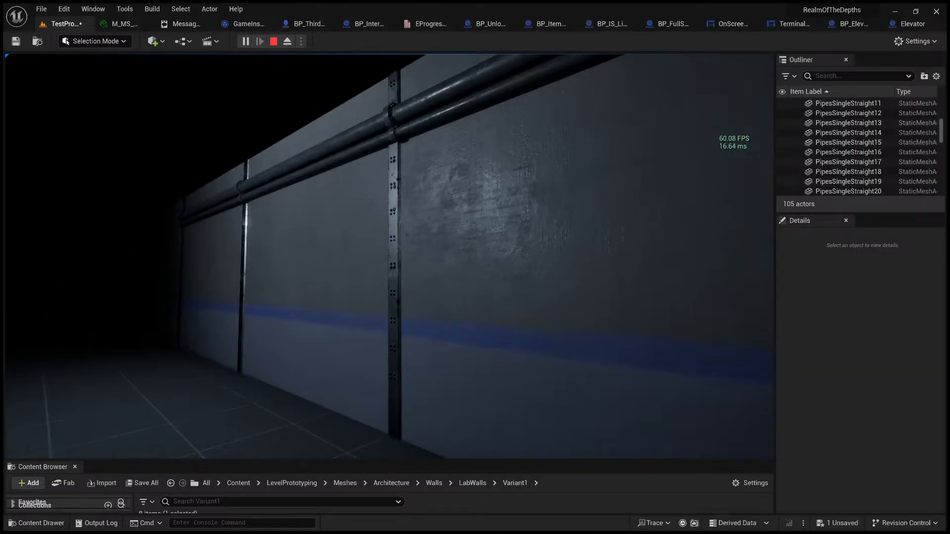
key("Escape")
- Inspect the pipe surfaces and flanged joints up close against the vertical trims of the blue-lit wall
right_click_drag(415, 105, 414, 109)
key("s")
key("Escape")
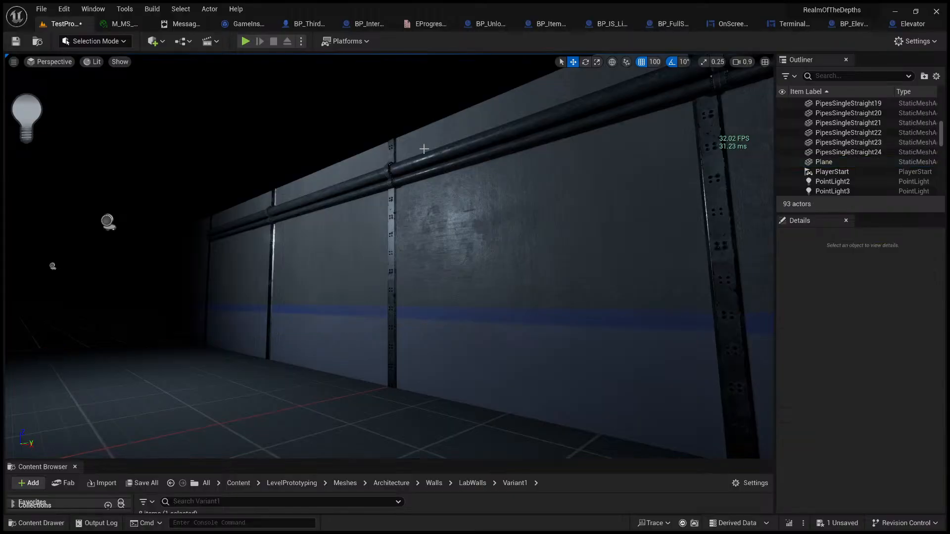
key("w")
right_click_drag(422, 148, 426, 218)
scroll(422, 148, "down", 1)
key("w")
scroll(427, 159, "down", 2)
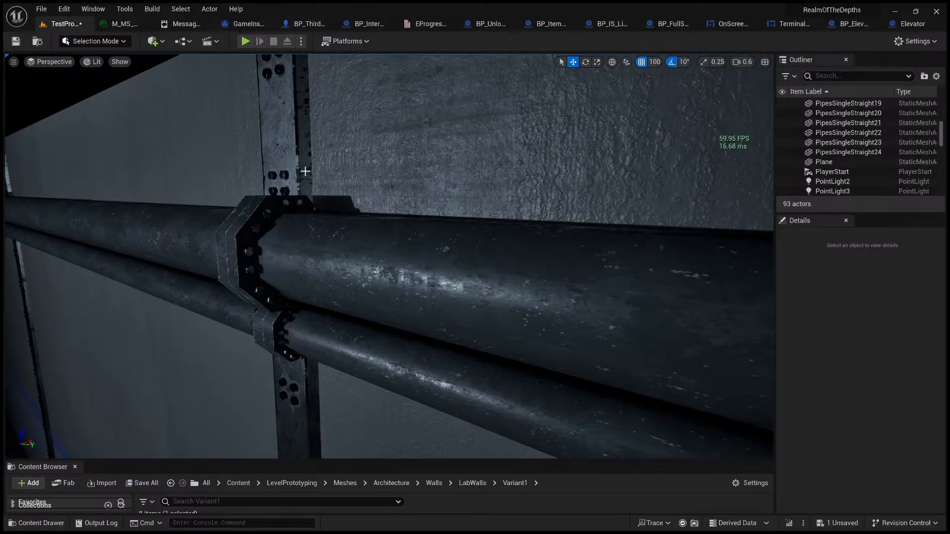
key("s")
right_click_drag(343, 173, 391, 150)
key("q")
key("a")
key("d")
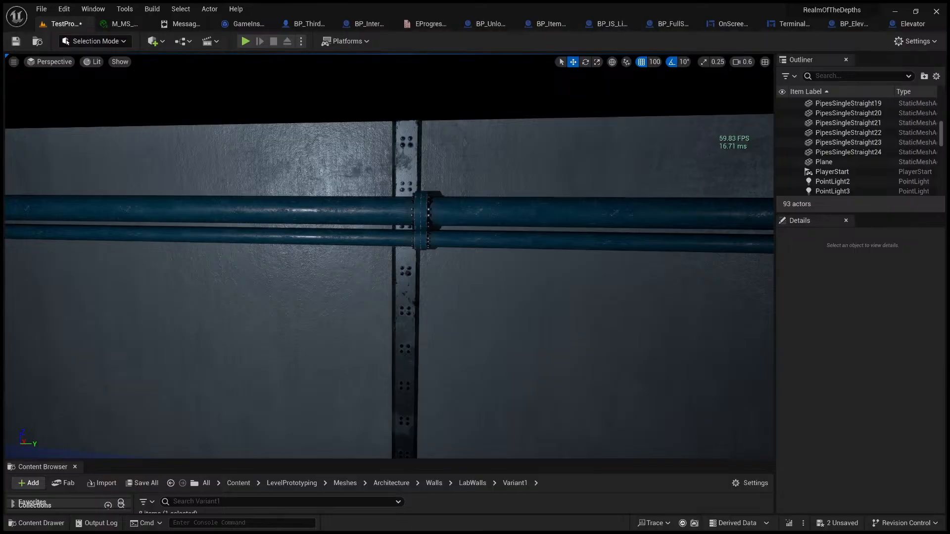
- Examine how the blue-tinted pipes look along the blue-lit corridor from several distances and angles
right_click_drag(443, 260, 415, 261)
key("d")
key("q")
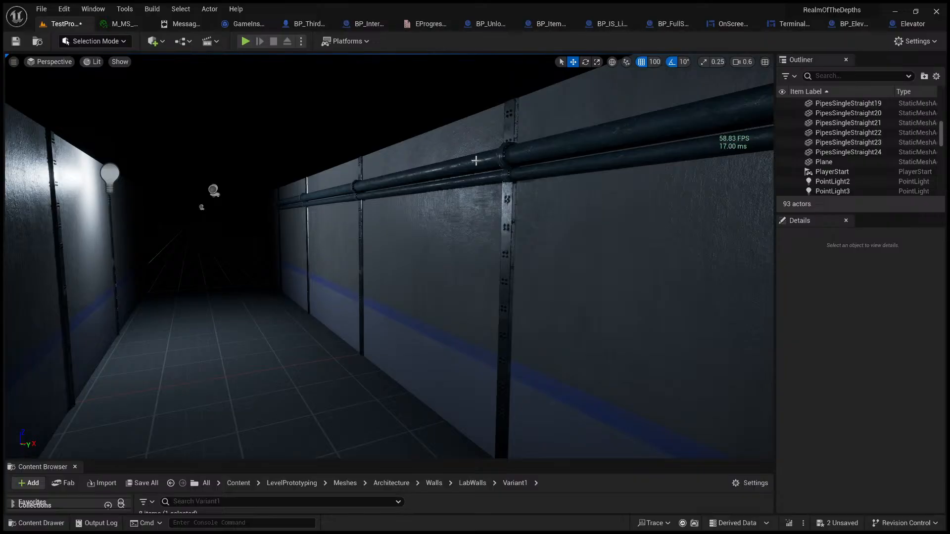
key("s")
right_click_drag(457, 240, 421, 246)
key("s")
key("a")
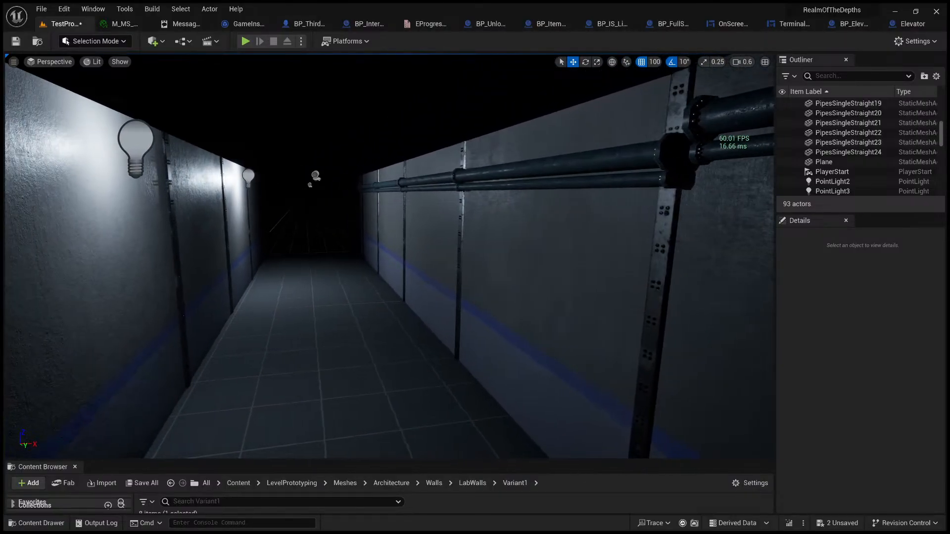
right_click_drag(340, 349, 307, 349)
key("w")
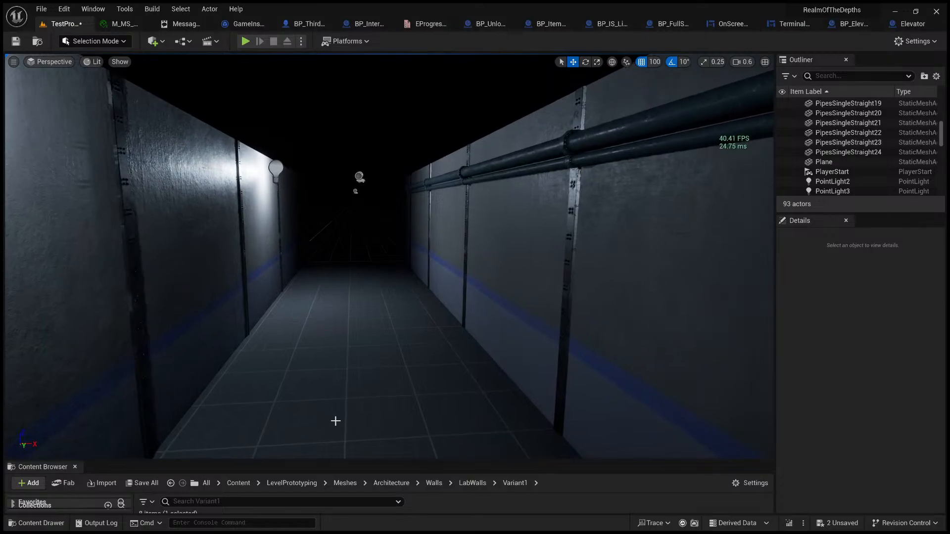
- Play the level in the blue-lit corridor, walk along it to judge the blue-tinted pipes, and stop playing
left_click(336, 421)
key("alt+p")
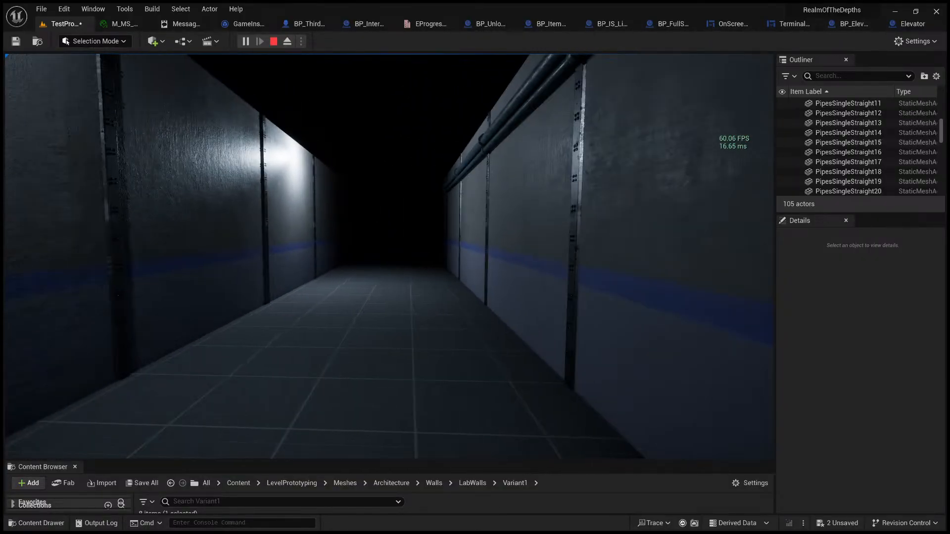
key("s")
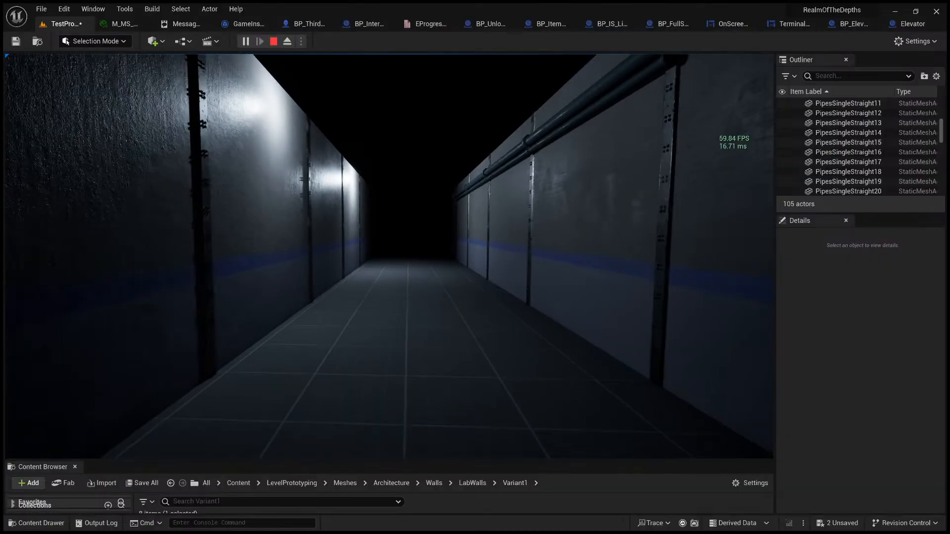
key("w")
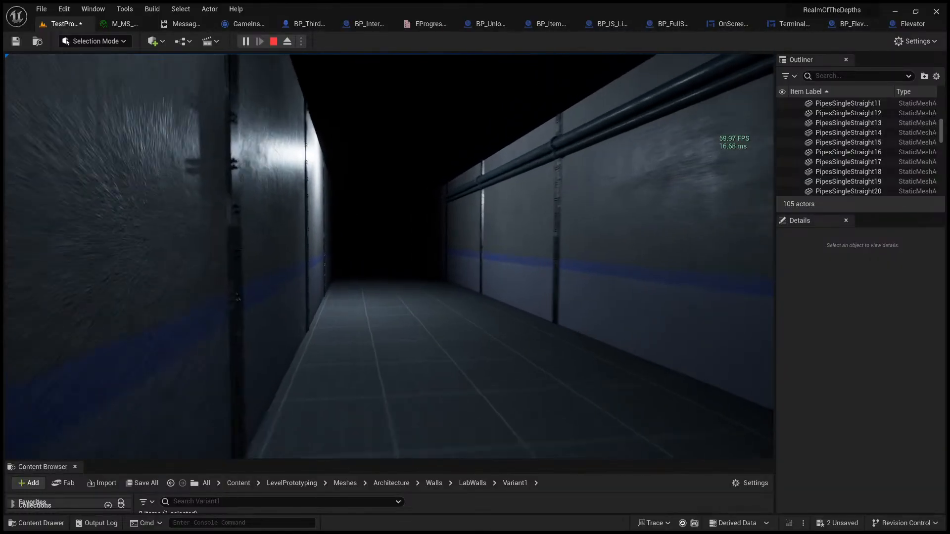
key("w")
key("d")
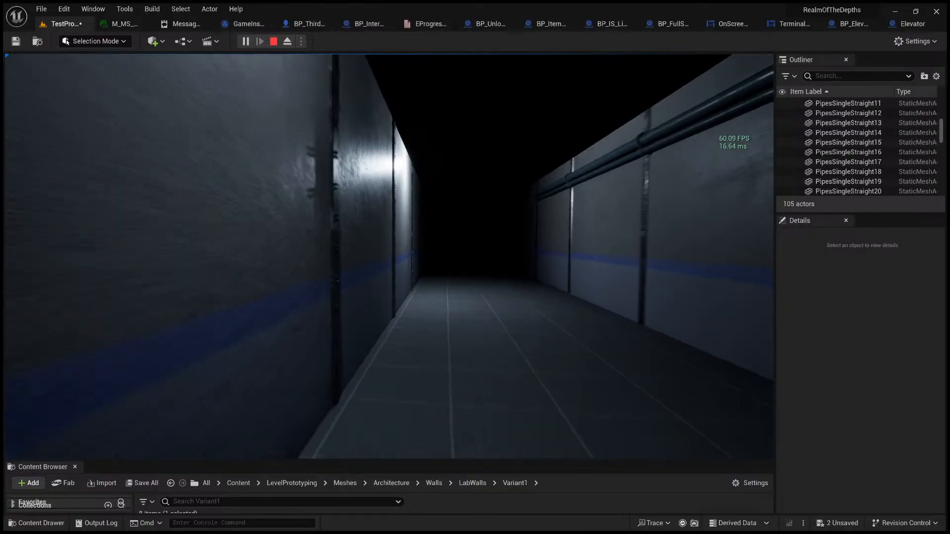
key("w")
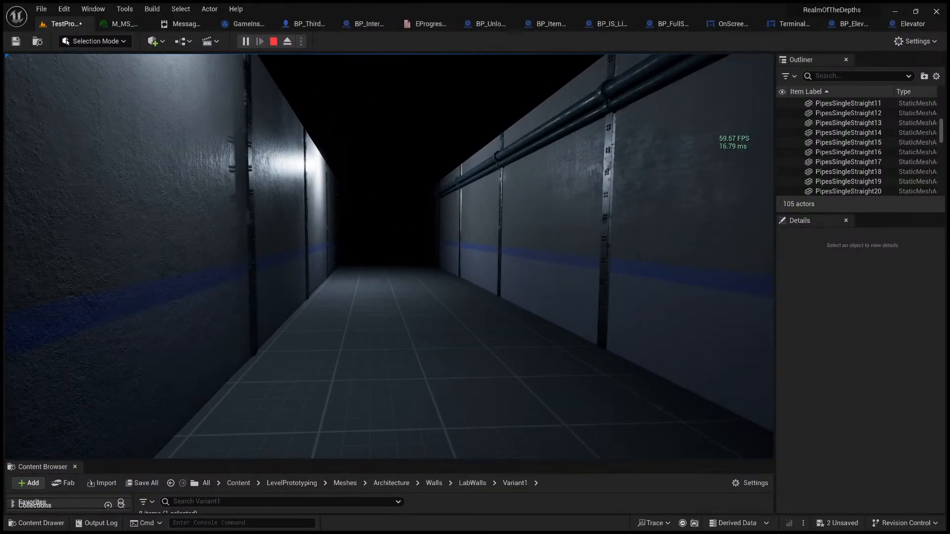
key("Escape")
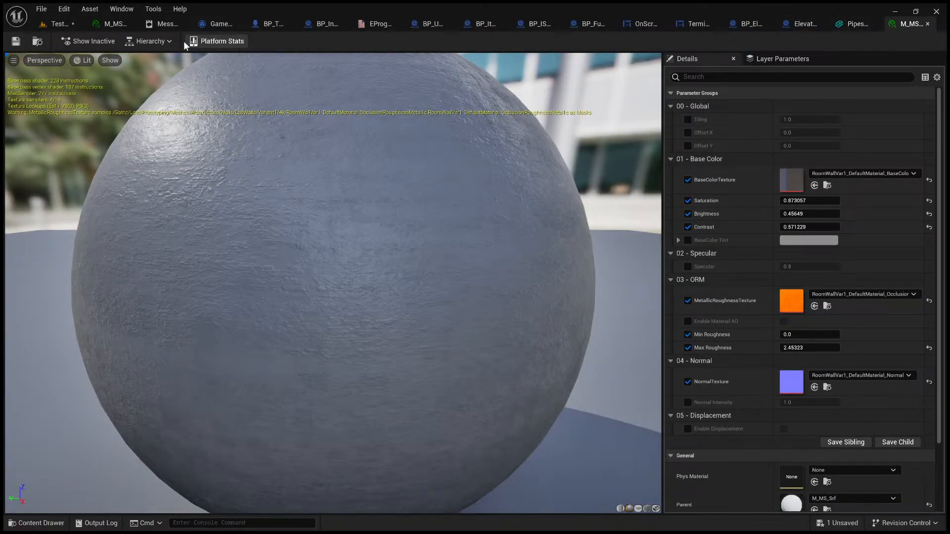
- Return from the wall material instance to the test level, save it, and view the whole corridor from above
left_click(56, 23)
left_click(16, 41)
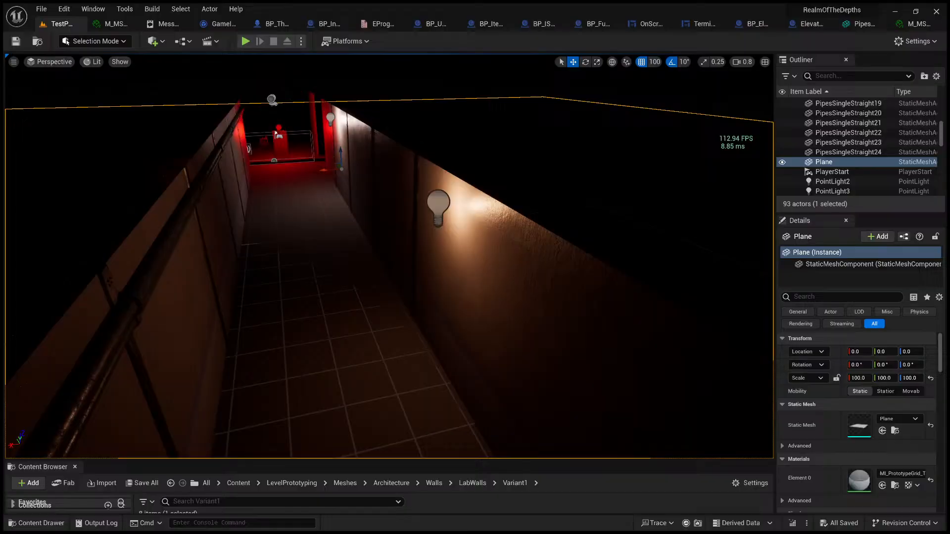
right_click_drag(389, 257, 702, 242)
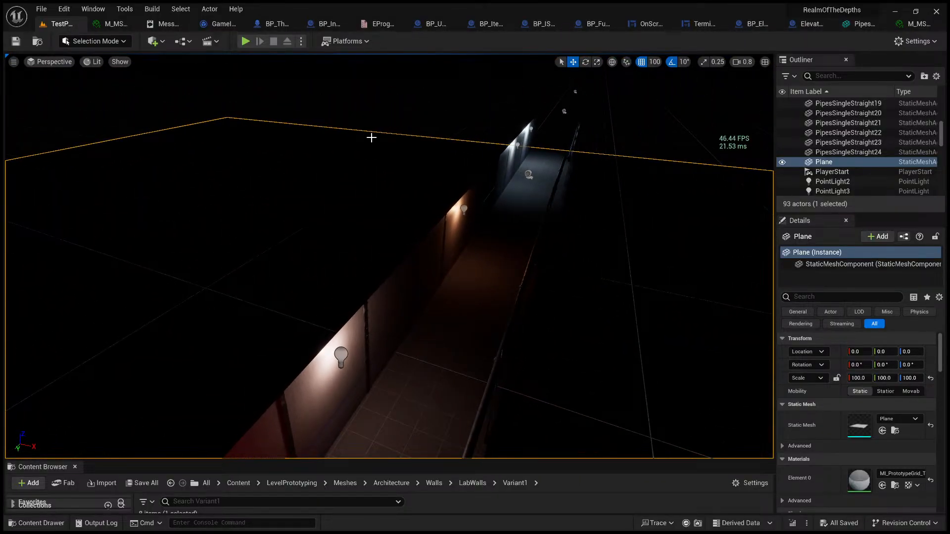
- Try to move the two lights on the blue-lit corridor's wall 200 units along X into the middle of the corridor
left_click(226, 94)
right_click_drag(225, 94, 286, 100)
key("s")
key("w")
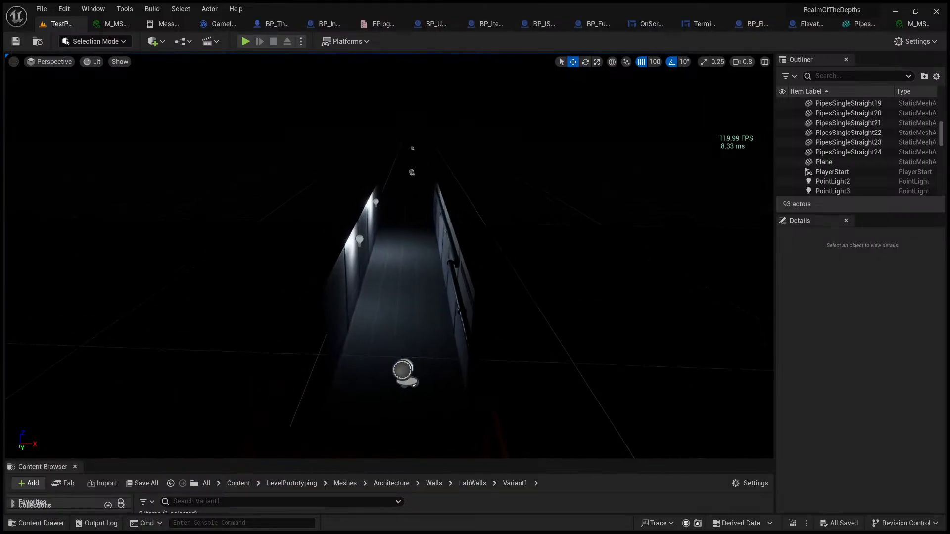
key("w")
right_click_drag(429, 206, 426, 209)
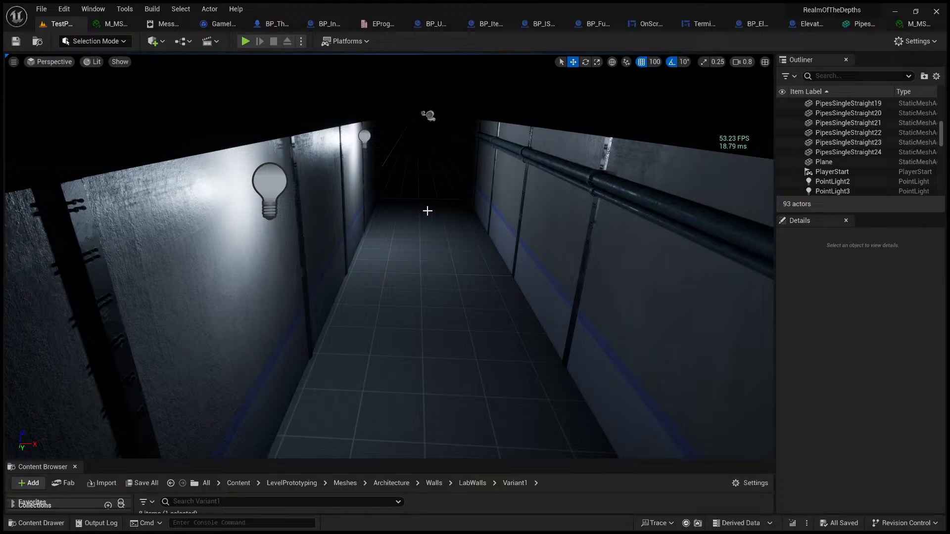
left_click(277, 189)
left_click(366, 137, "ctrl")
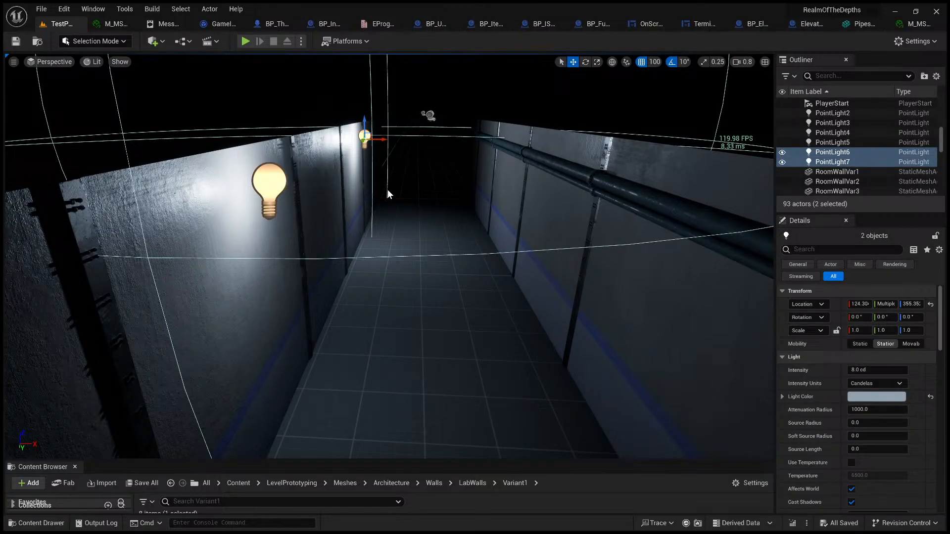
right_click_drag(387, 190, 374, 201)
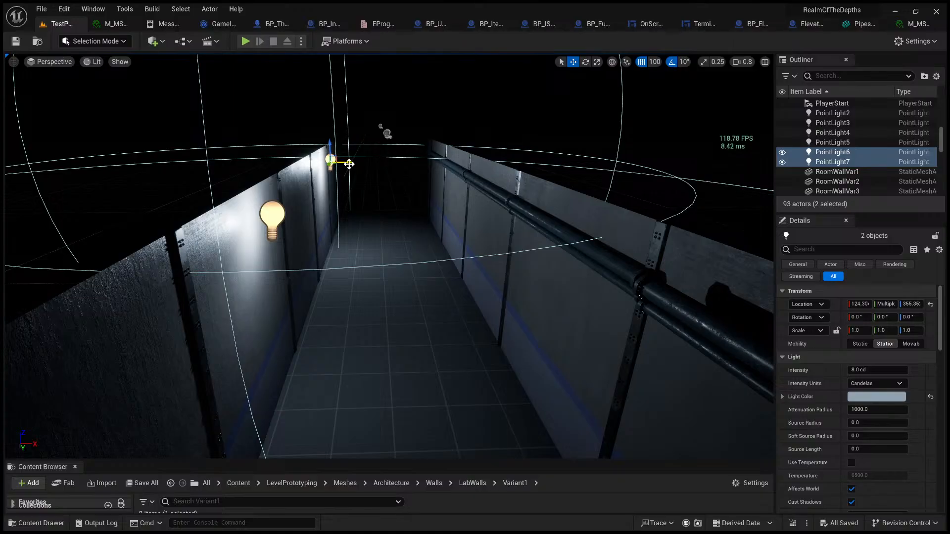
left_click_drag(349, 164, 402, 168)
right_click_drag(401, 173, 405, 195)
- Examine the blue-lit corridor with its two lights in the middle, and undo that light move
left_click(371, 362)
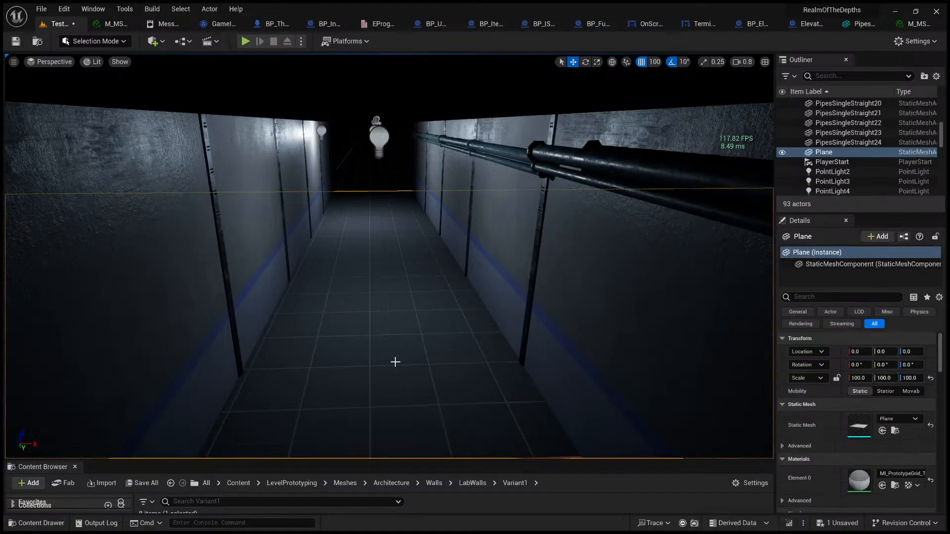
left_click(248, 87)
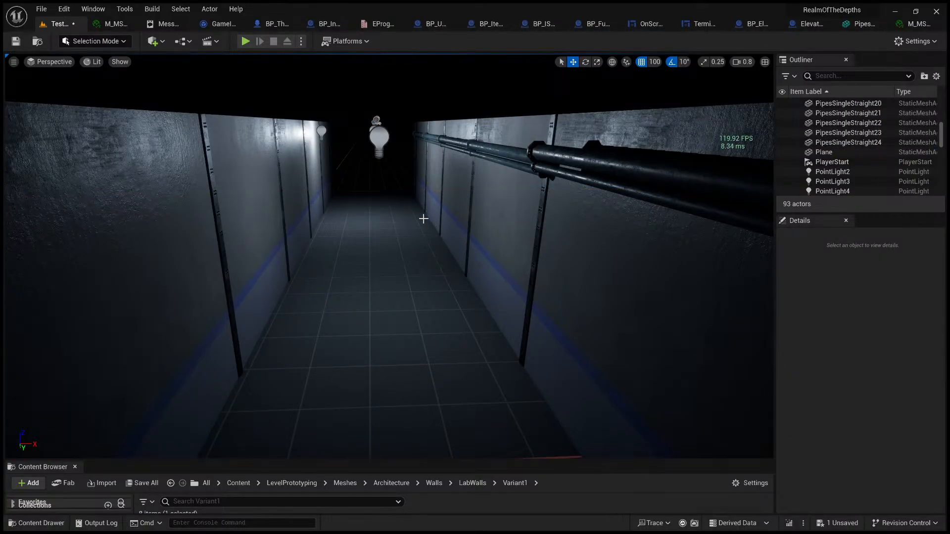
right_click_drag(424, 219, 406, 234)
scroll(414, 187, "down", 3)
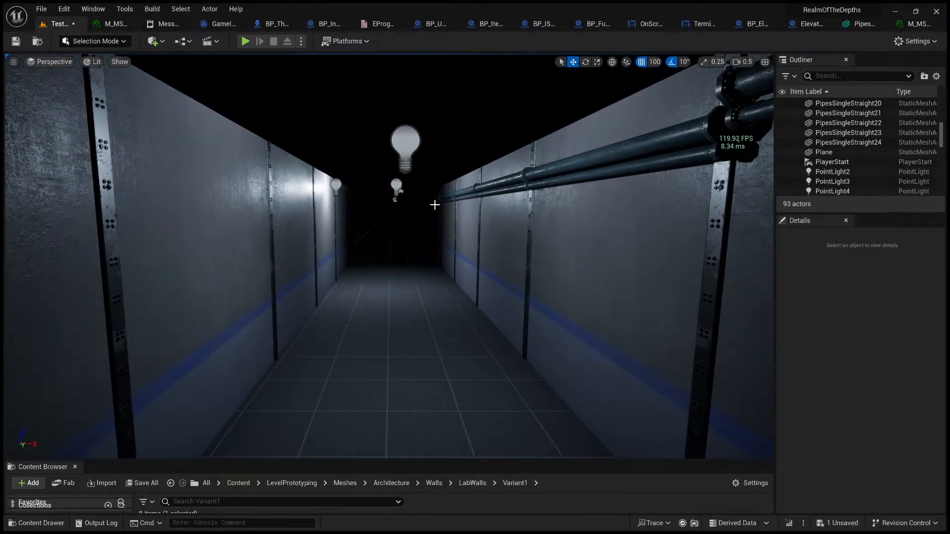
key("ctrl+z")
key("ctrl+z")
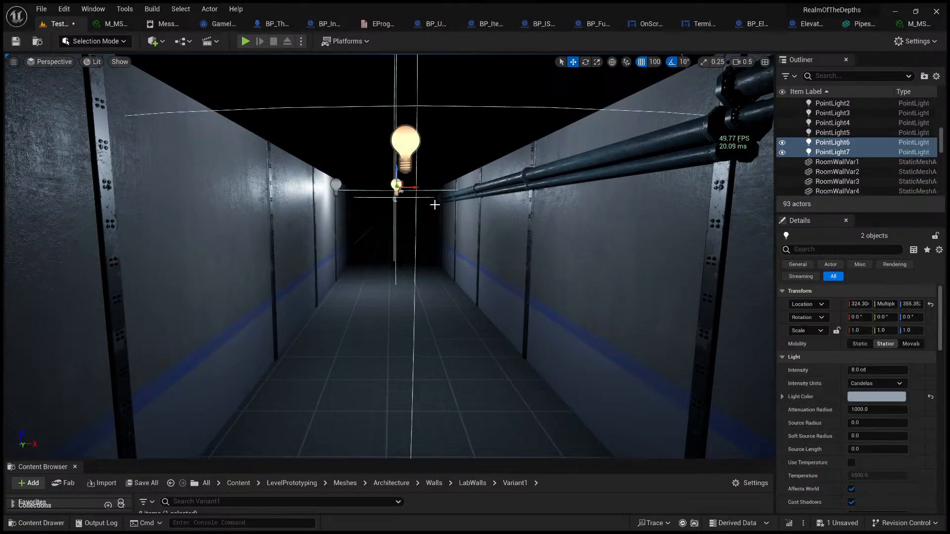
key("ctrl+z")
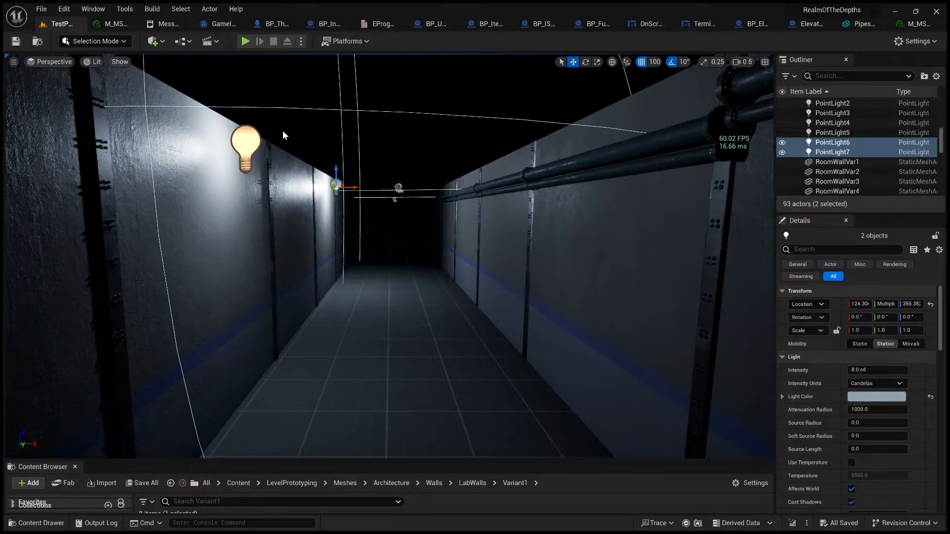
left_click(310, 153)
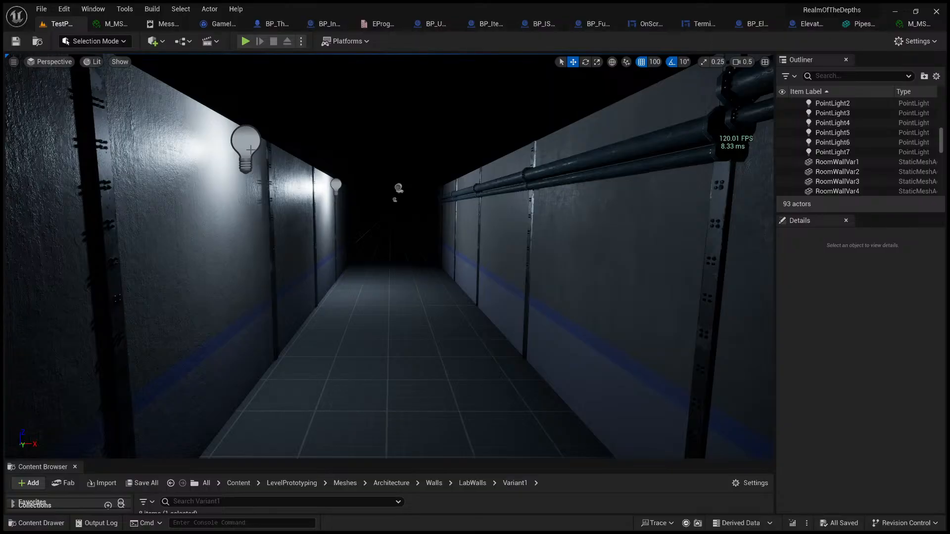
- Turn off grid snapping for movement and try nudging the two wall lights slightly closer to the blue-lit corridor's wall
left_click(250, 149)
left_click(337, 184, "ctrl")
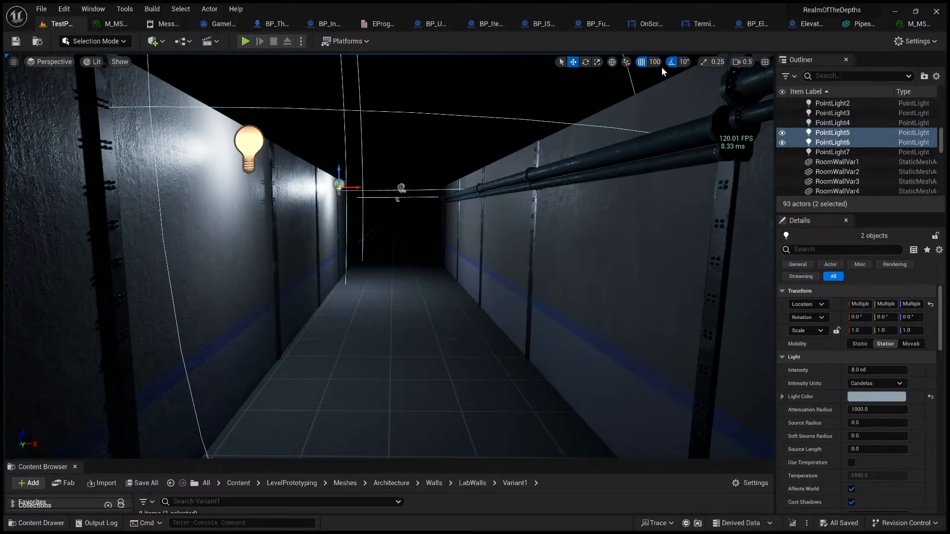
scroll(353, 169, "up", 3)
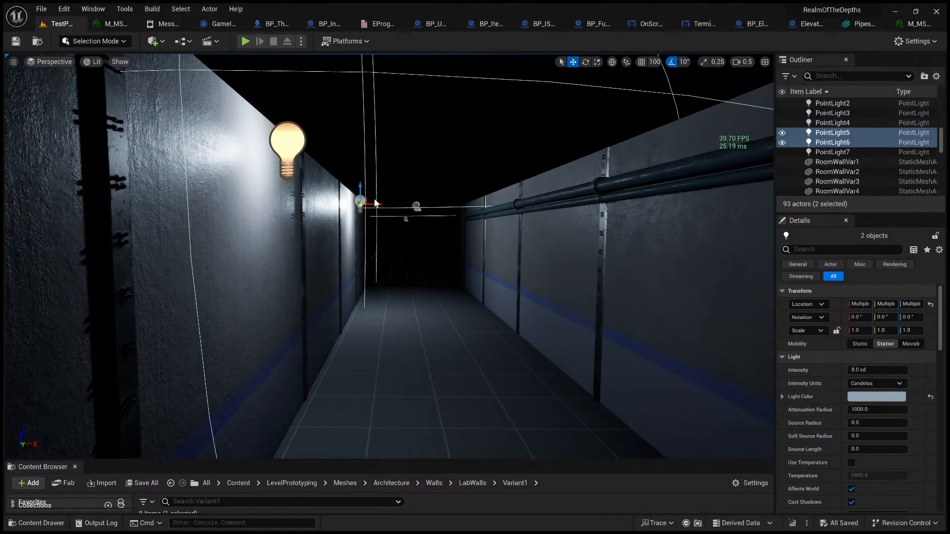
left_click_drag(379, 204, 374, 204)
mouse_move(352, 280)
right_mouse_down()
mouse_move(264, 296)
mouse_move(359, 290)
right_mouse_up()
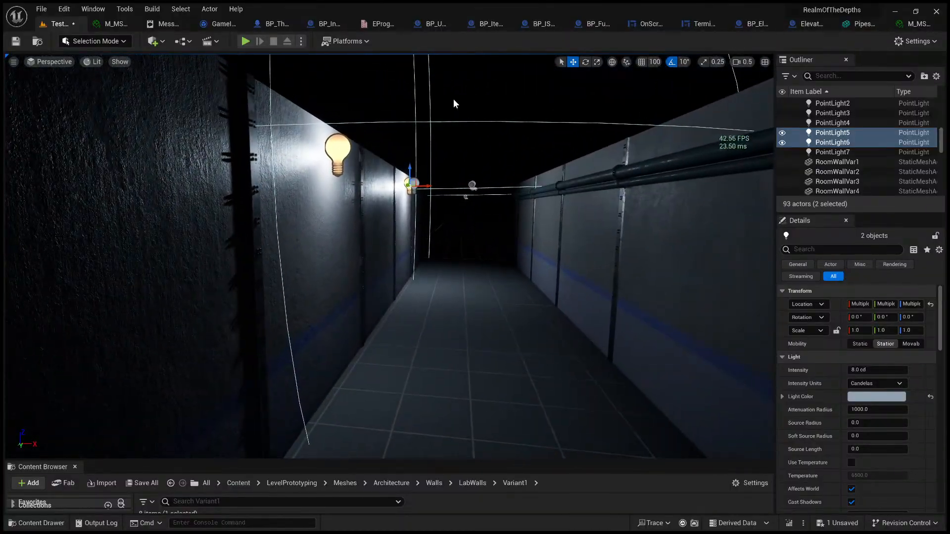
left_click(484, 107)
mouse_move(484, 149)
right_mouse_down()
mouse_move(451, 147)
mouse_move(483, 151)
right_mouse_up()
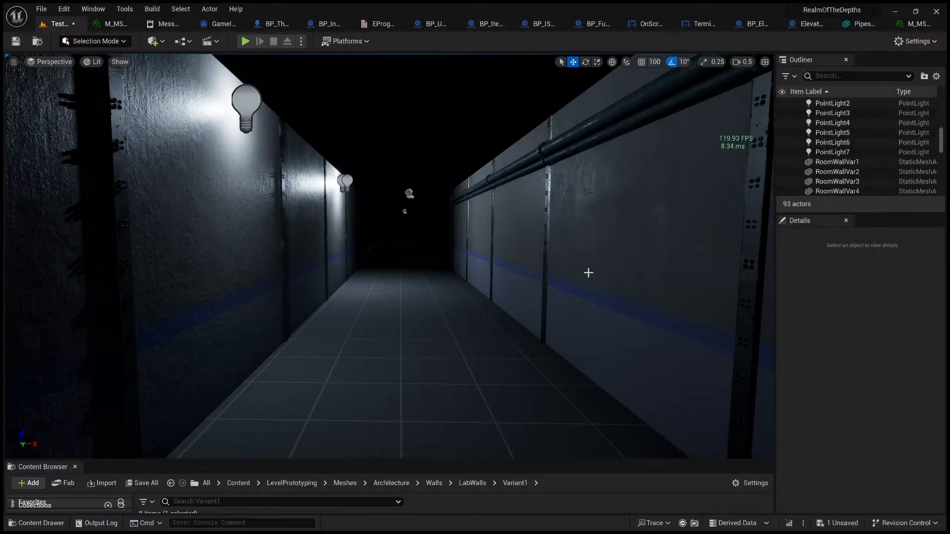
- Undo the nudge of the two wall lights and clear the selection
key("ctrl+z")
key("ctrl+z")
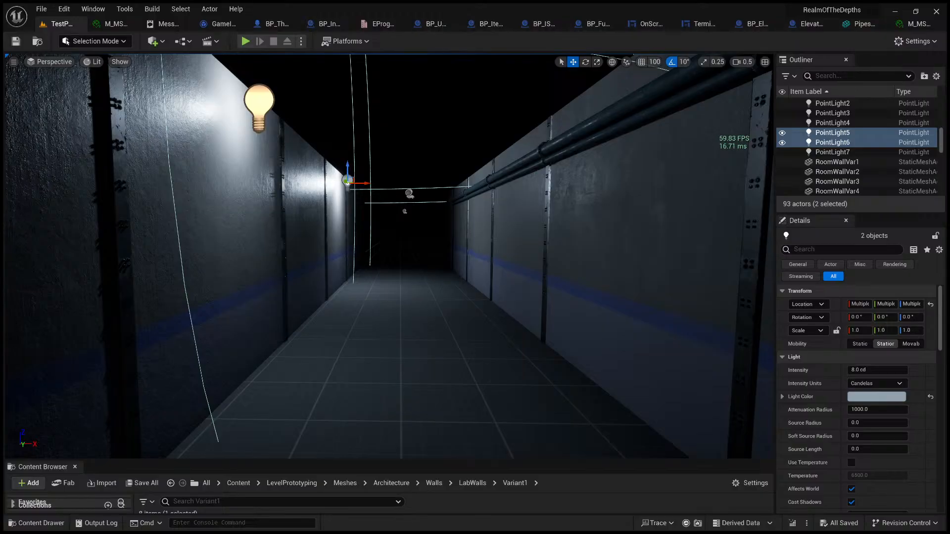
left_click(422, 147)
- Examine the lighting of the orange-lit section and select the red point light at the corridor's start
mouse_move(423, 147)
right_mouse_down()
mouse_move(364, 144)
mouse_move(438, 165)
mouse_move(432, 158)
right_mouse_up()
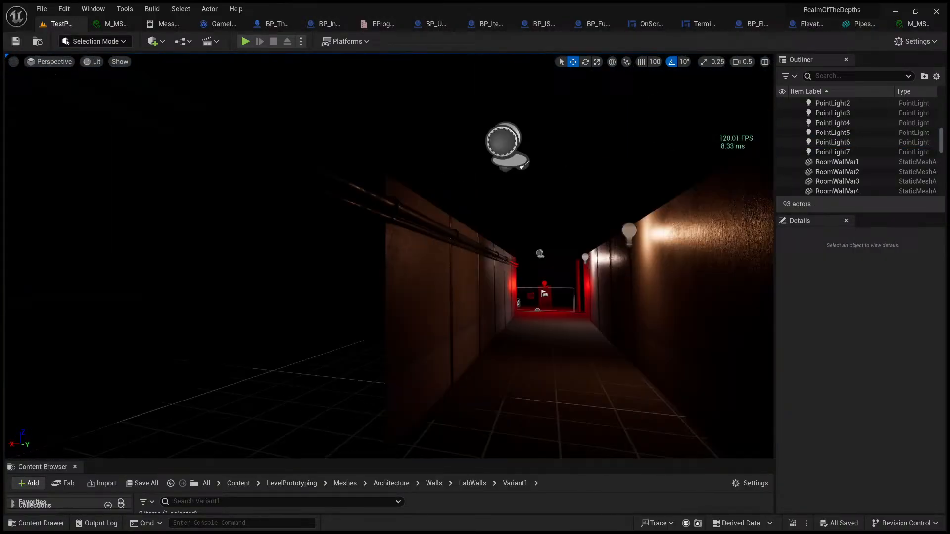
key("w")
right_click_drag(389, 256, 438, 268)
key("w")
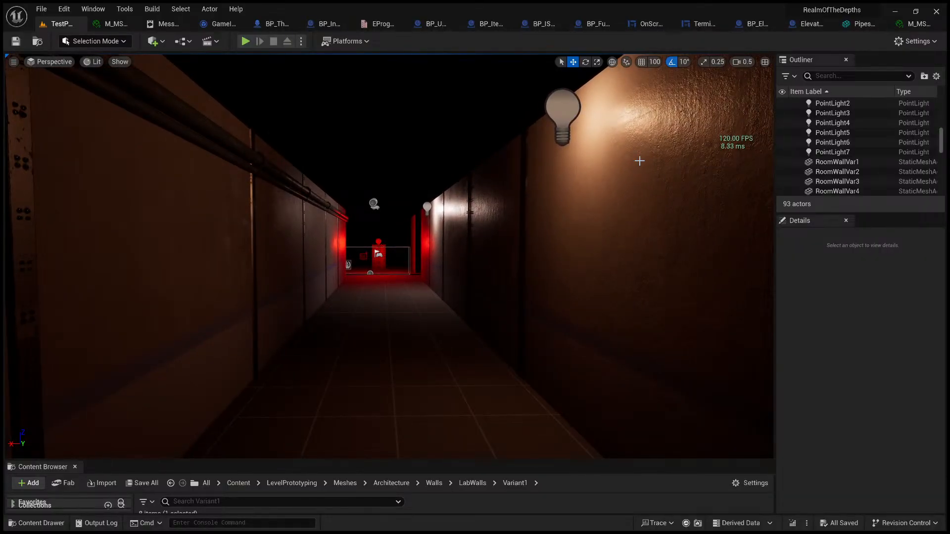
key("w")
right_click_drag(521, 218, 404, 236)
scroll(515, 212, "up", 1)
key("w")
left_click(353, 283)
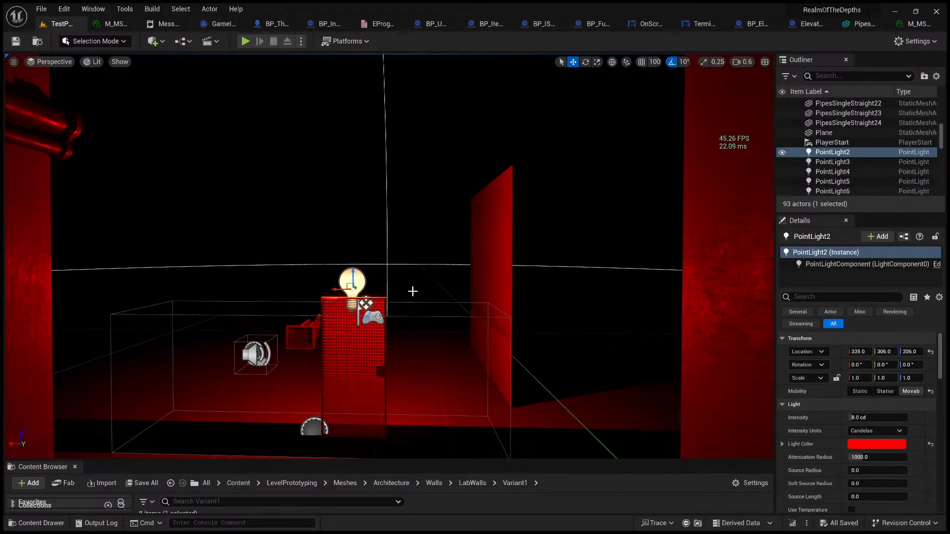
- Place a new point light on the floor of the blue-lit corridor and set its light color to red
right_click_drag(472, 215, 798, 222)
key("w")
key("e")
scroll(799, 225, "up", 2)
key("w")
right_click_drag(423, 171, 421, 209)
key("e")
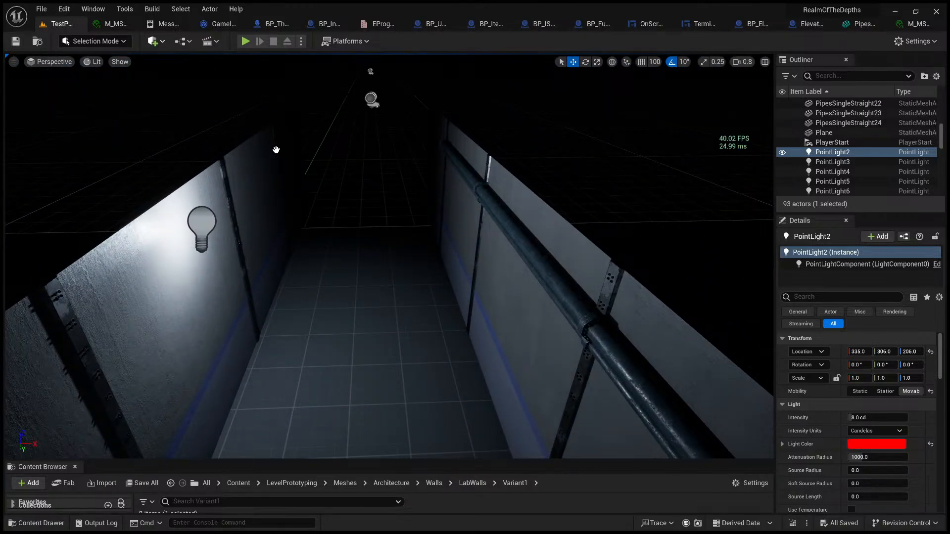
left_click(382, 243)
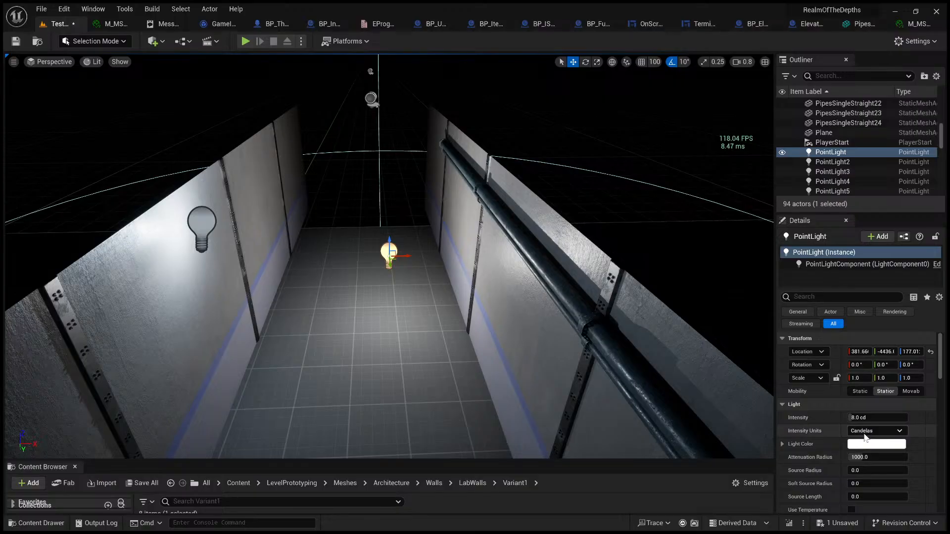
left_click(883, 445)
left_click(786, 347)
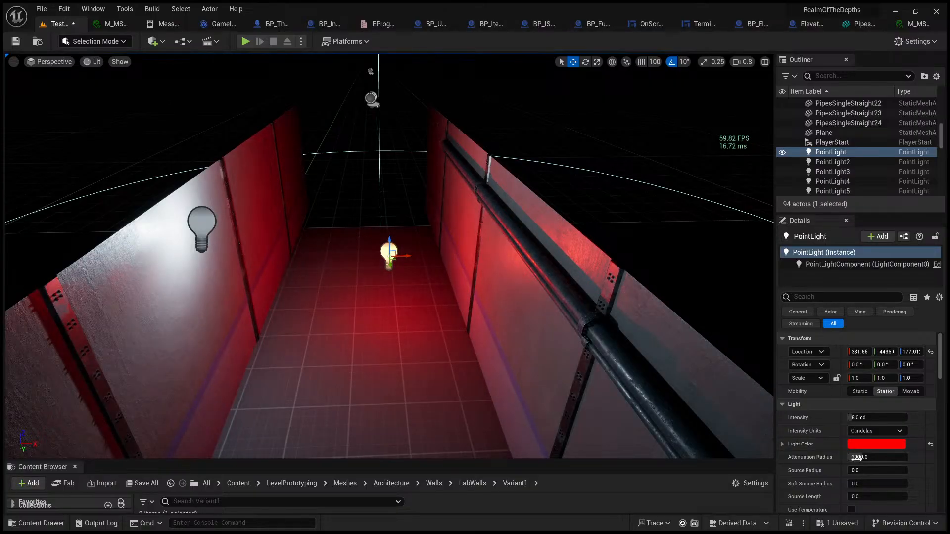
- Raise the new red light against the wall opposite the pipes, at about X 158.5 and Z 347
right_click_drag(473, 232, 460, 199)
key("q")
left_click_drag(452, 249, 346, 178)
left_click(437, 241)
key("s")
right_click_drag(437, 242, 445, 176)
key("a")
key("d")
key("w")
key("e")
key("w")
left_click(451, 163)
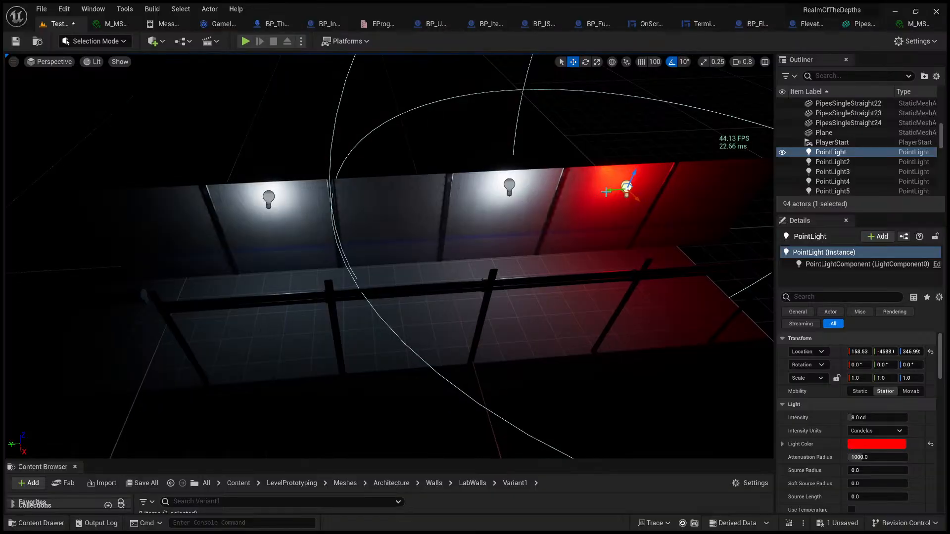
- Slide the red light along the wall to about Y -3795, between the two white lights, and view the result
left_click_drag(606, 192, 376, 201)
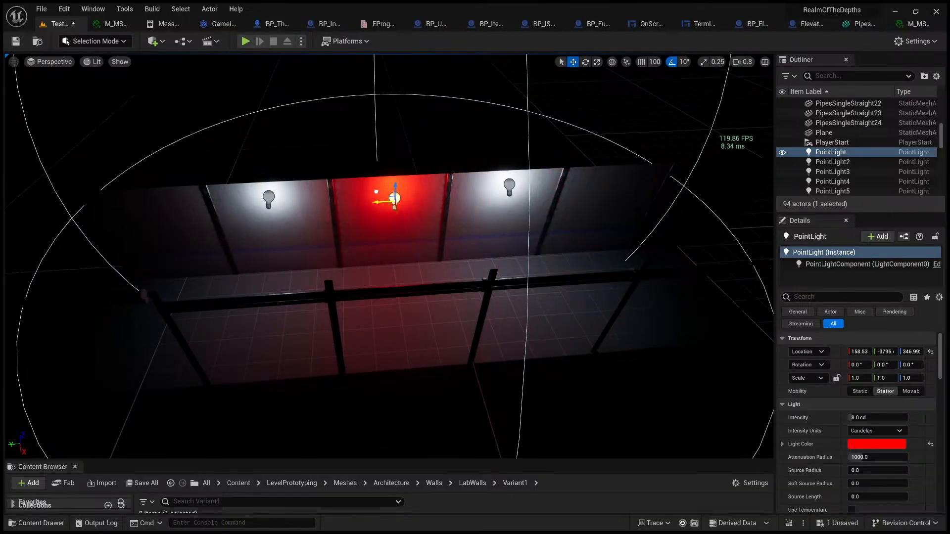
right_click_drag(375, 170, 408, 166)
left_click(371, 155)
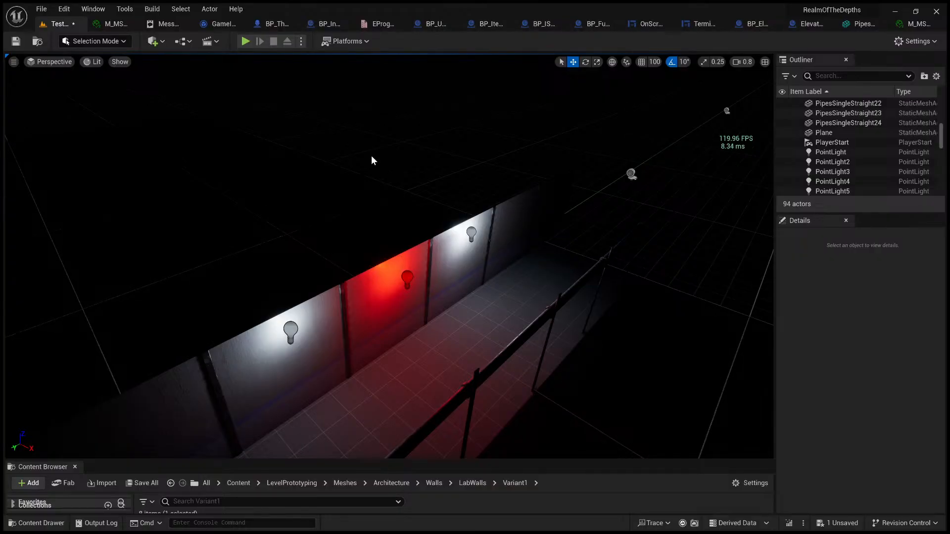
right_click_drag(417, 234, 503, 219)
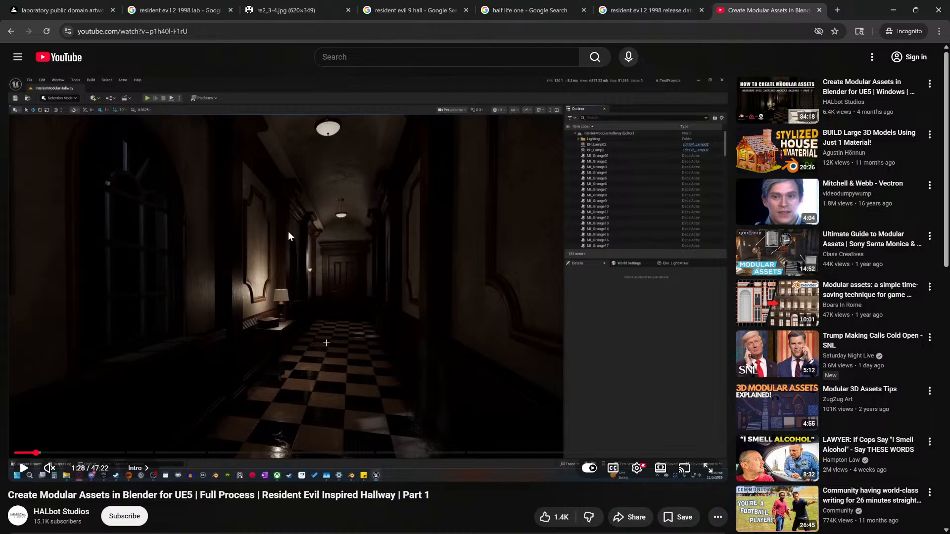
- Switch to Chrome, reload the Resident Evil inspired hallway video on modular assets, and pause it
left_click(11, 31)
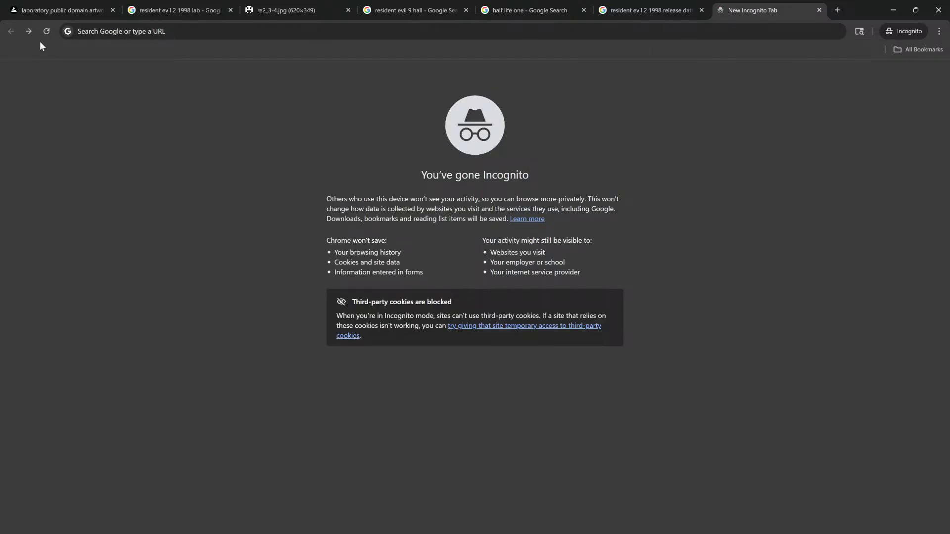
left_click(29, 32)
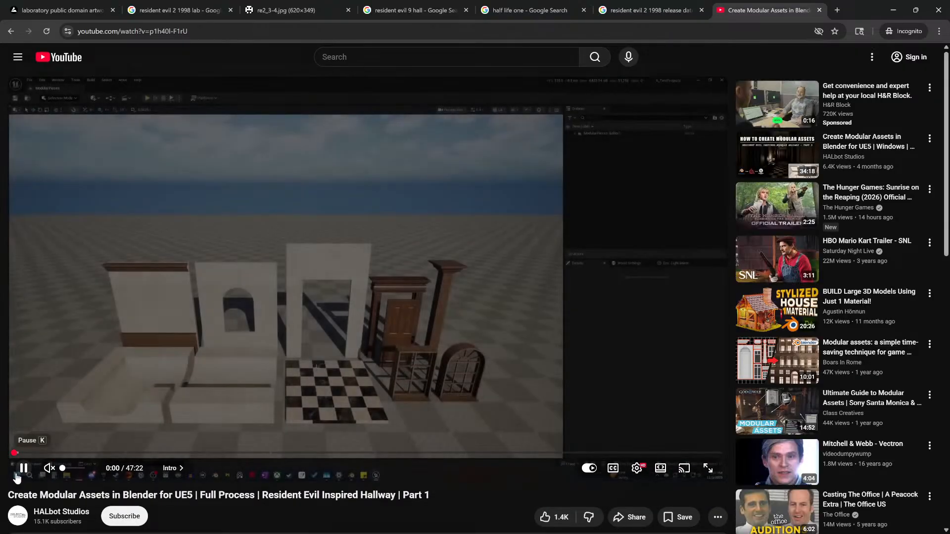
left_click(23, 468)
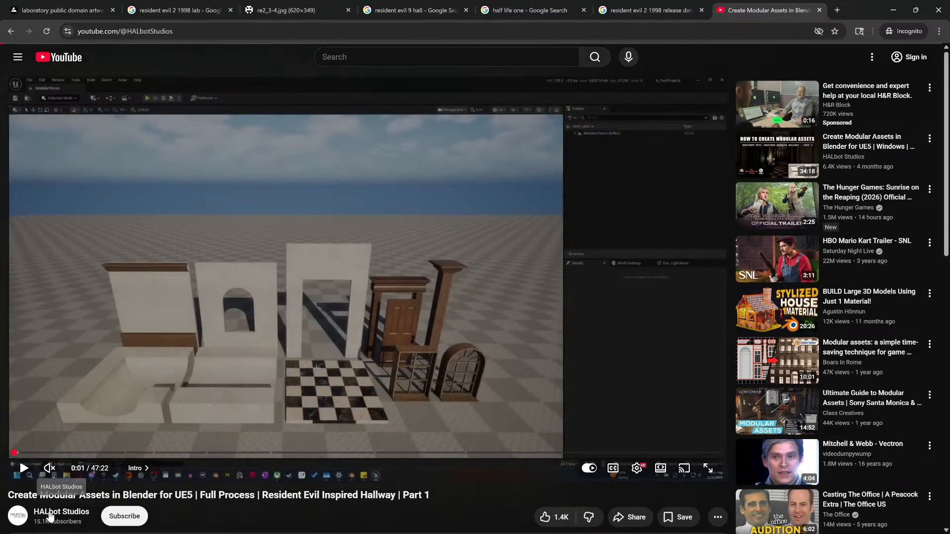
- Browse the HALbot Studios channel's videos for the modular asset, UV mapping and texturing tutorials, and return to the channel's home page
left_click(52, 513)
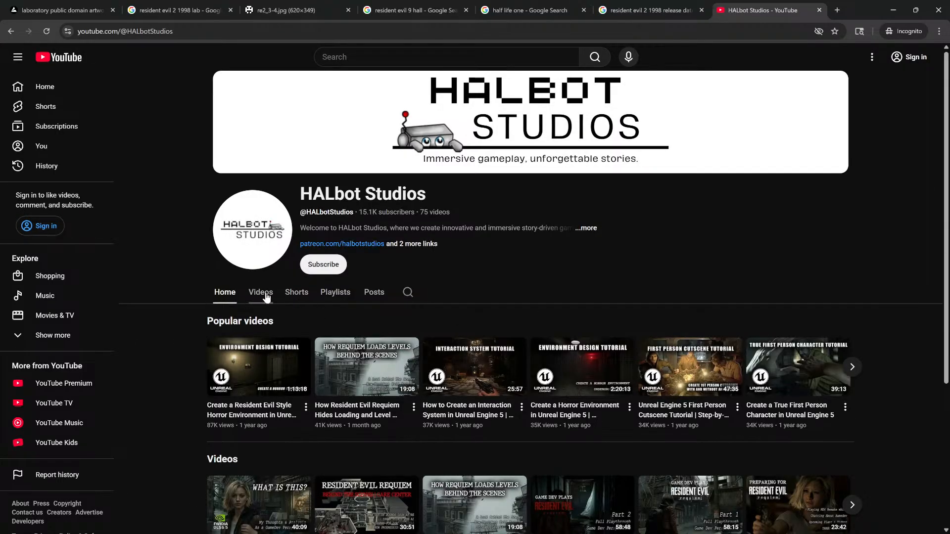
left_click(261, 293)
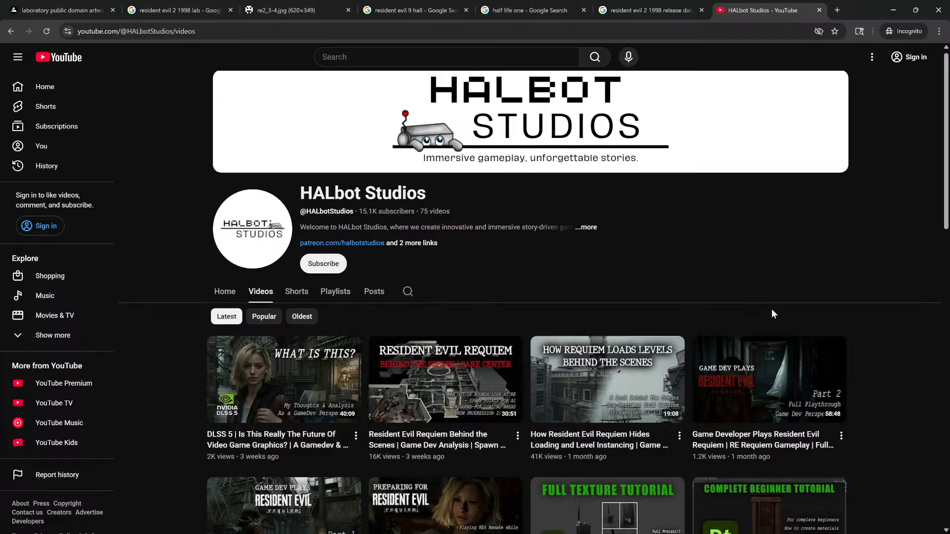
scroll(771, 309, "down", 4)
scroll(867, 342, "down", 4)
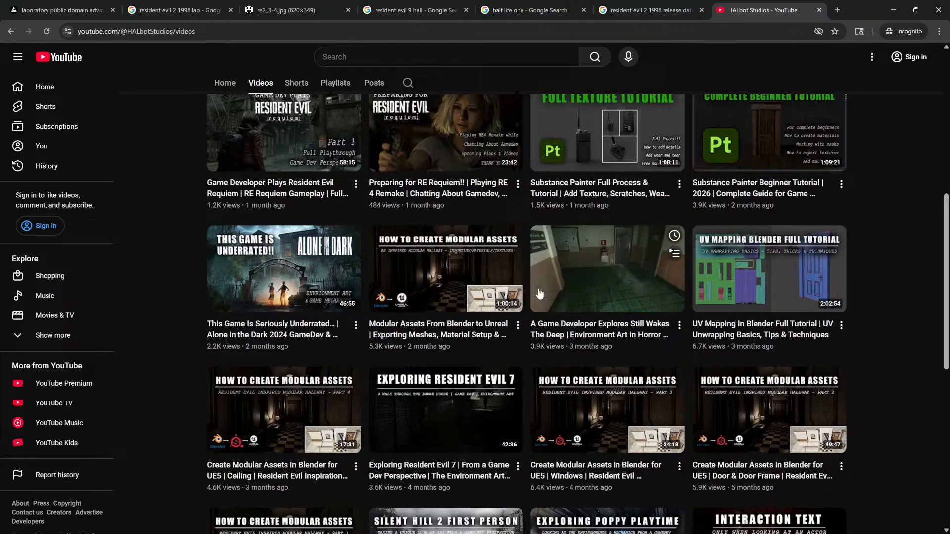
mouse_move(431, 346)
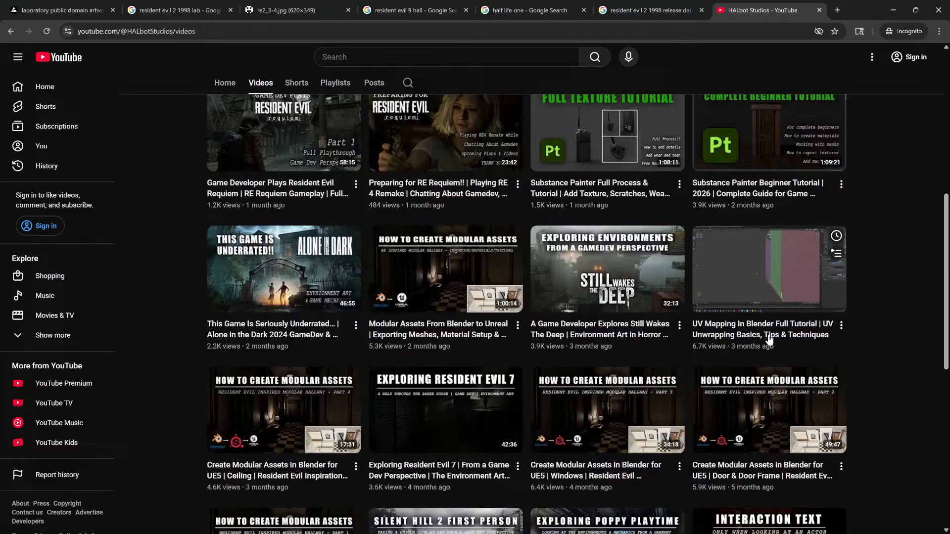
scroll(881, 321, "down", 1)
scroll(881, 323, "down", 1)
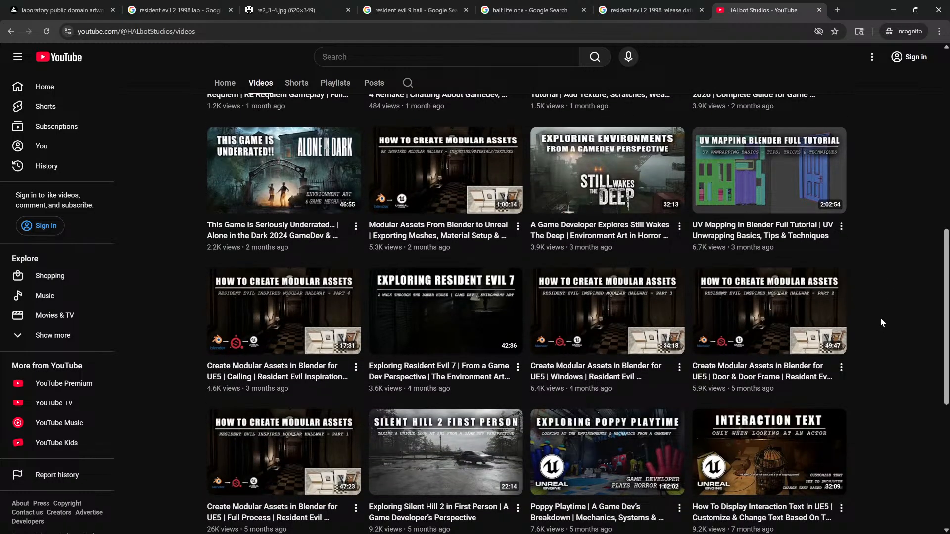
mouse_move(600, 384)
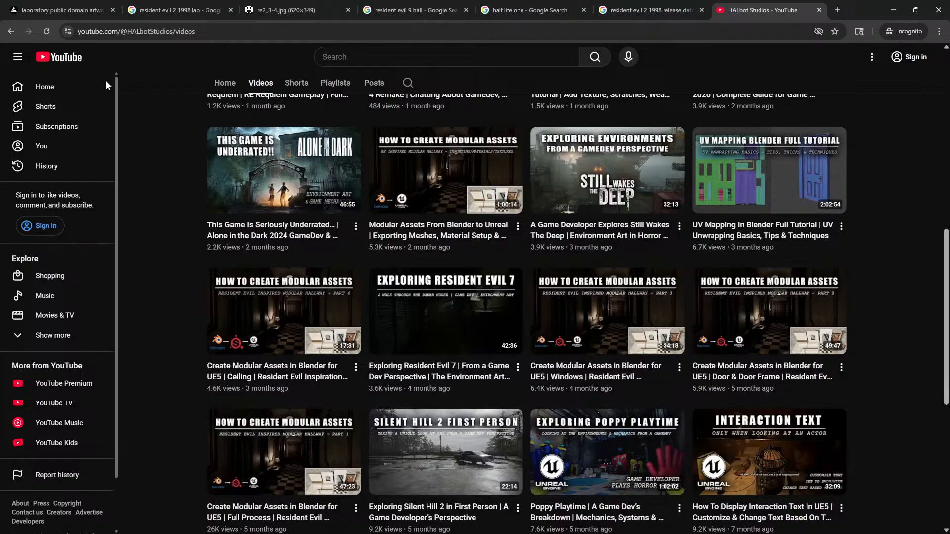
left_click(8, 33)
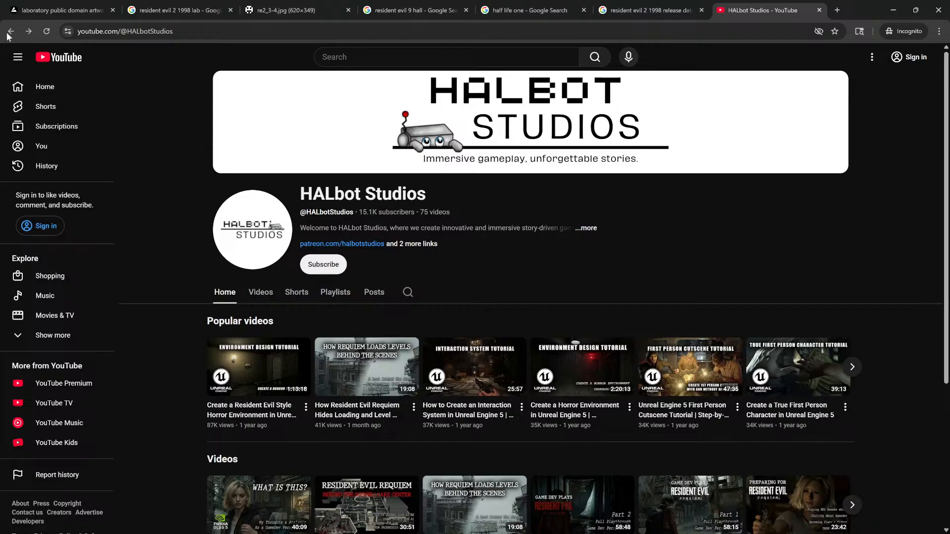
- Leave the channel page, switch to Unreal Editor, and examine the pipes and painted wall panels along the red-lit corridor
left_click(9, 33)
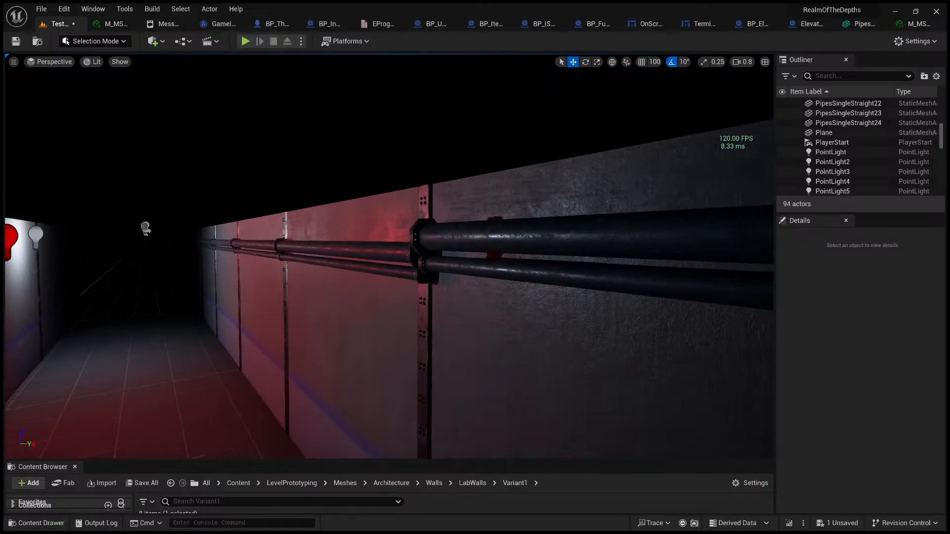
key("w")
key("w")
mouse_move(272, 202)
right_mouse_down()
mouse_move(317, 202)
mouse_move(322, 233)
mouse_move(272, 202)
right_mouse_up()
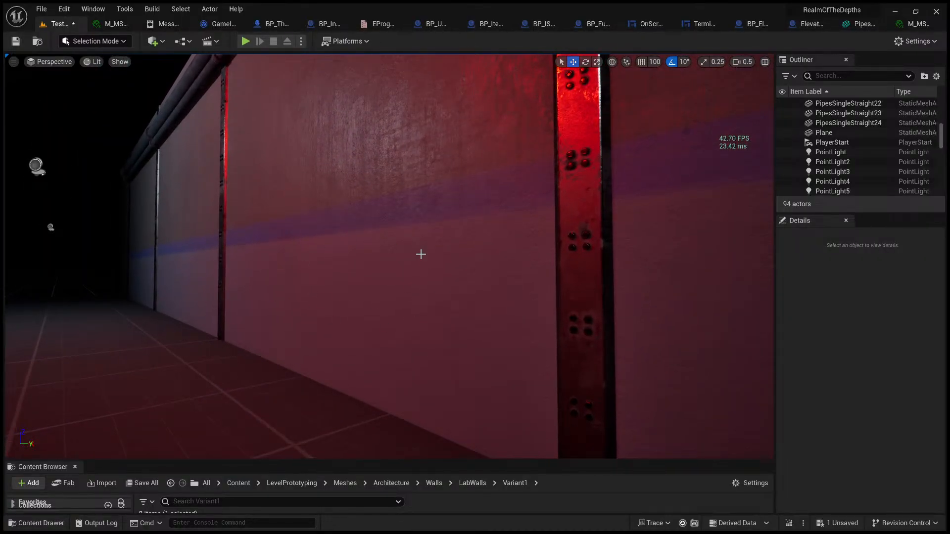
right_click_drag(373, 272, 373, 273)
key("w")
key("s")
key("s")
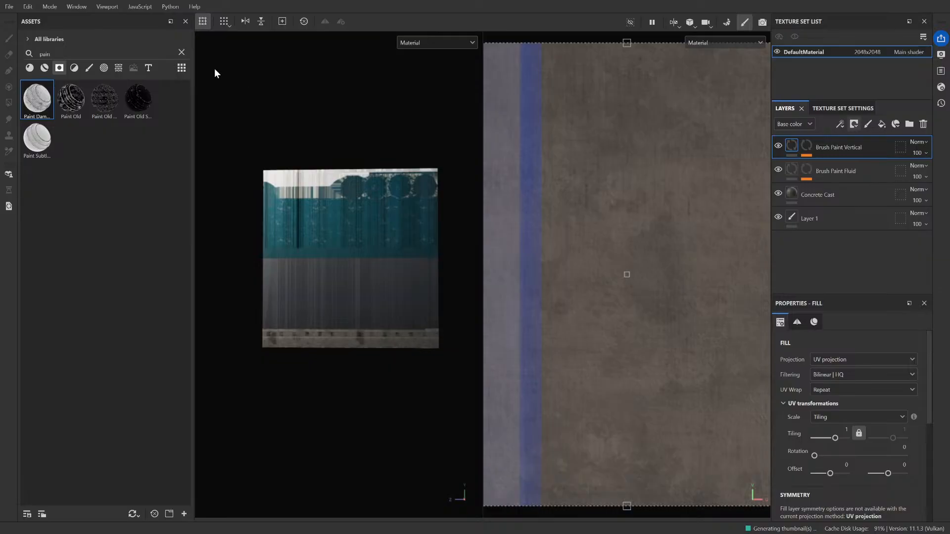
- Switch to Substance 3D Painter and inspect the wall's striped concrete texture and the pipe's painted steel texture on their models
scroll(335, 151, "down", 1)
scroll(391, 213, "up", 3)
scroll(360, 225, "up", 3)
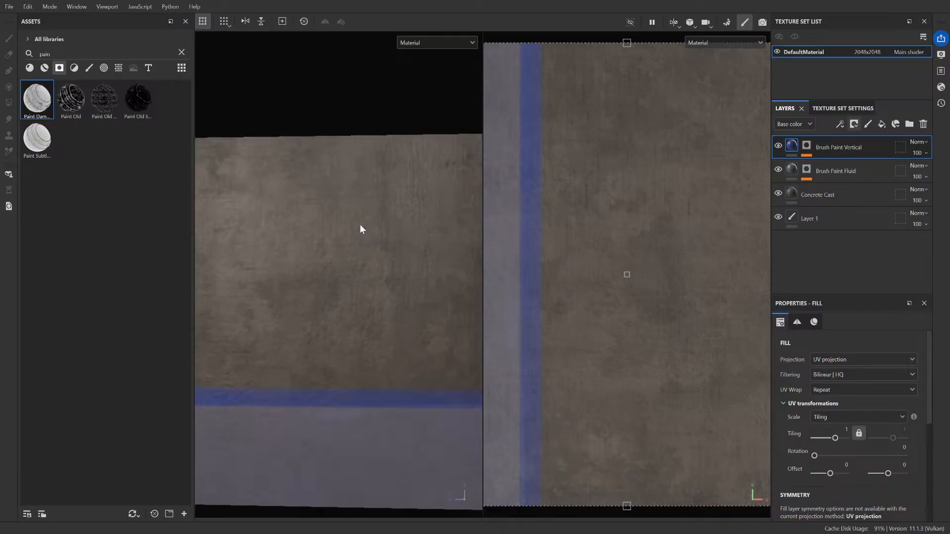
scroll(360, 224, "down", 3)
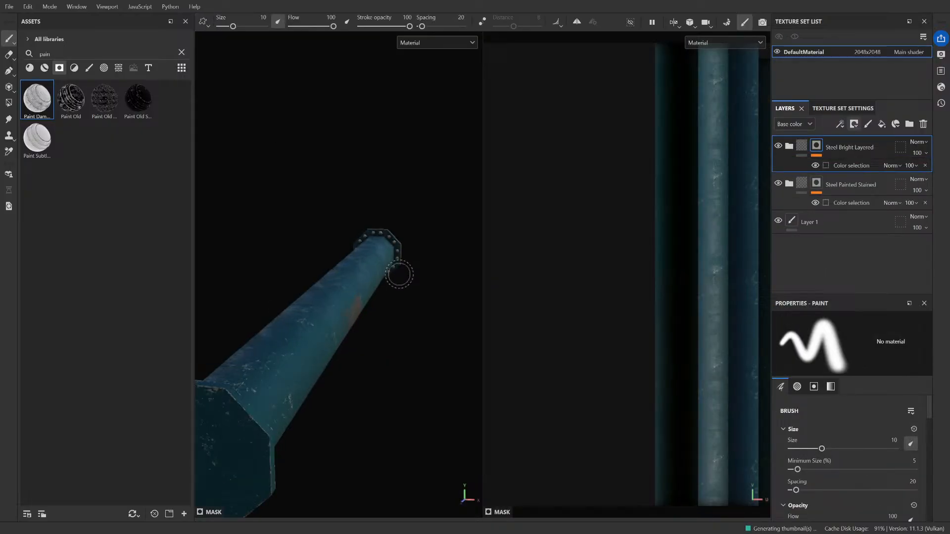
mouse_move(397, 272)
left_mouse_down("alt")
mouse_move(331, 280)
mouse_move(388, 319)
left_mouse_up("alt")
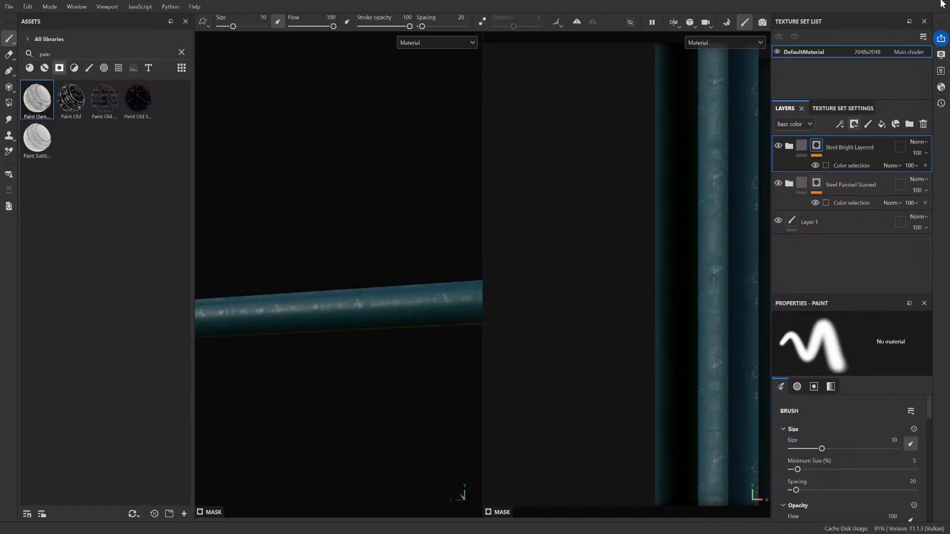